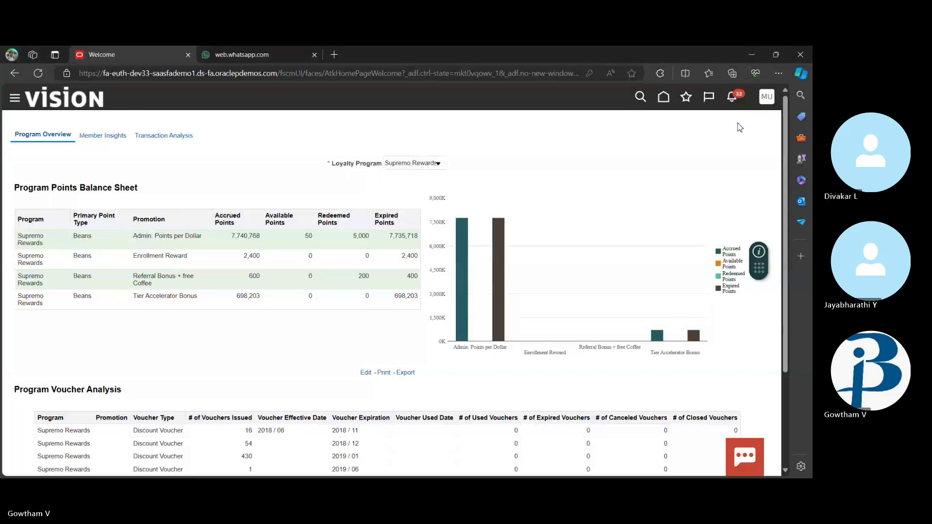
{"action": "scroll", "coordinate": [653, 212], "scroll_direction": "up", "scroll_amount": 1}
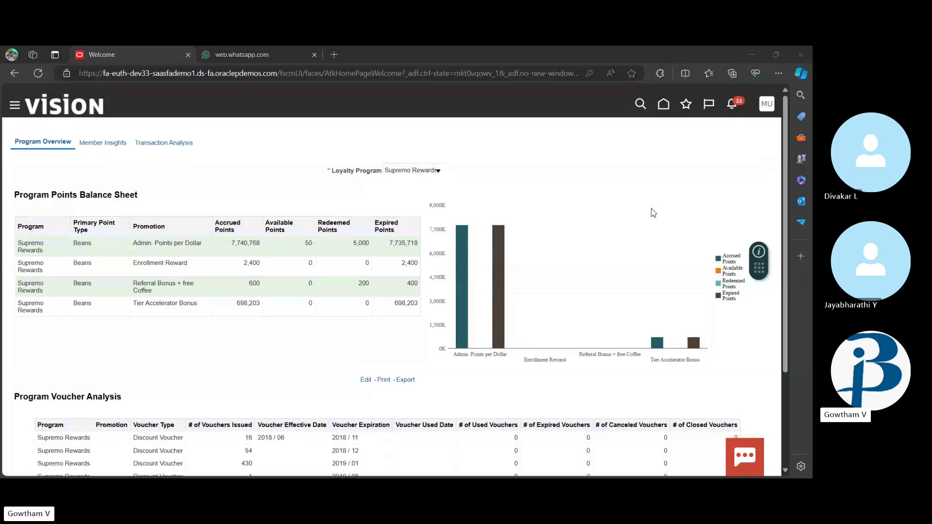
{"action": "scroll", "coordinate": [654, 212], "scroll_direction": "down", "scroll_amount": 1}
{"action": "left_click", "coordinate": [767, 97]}
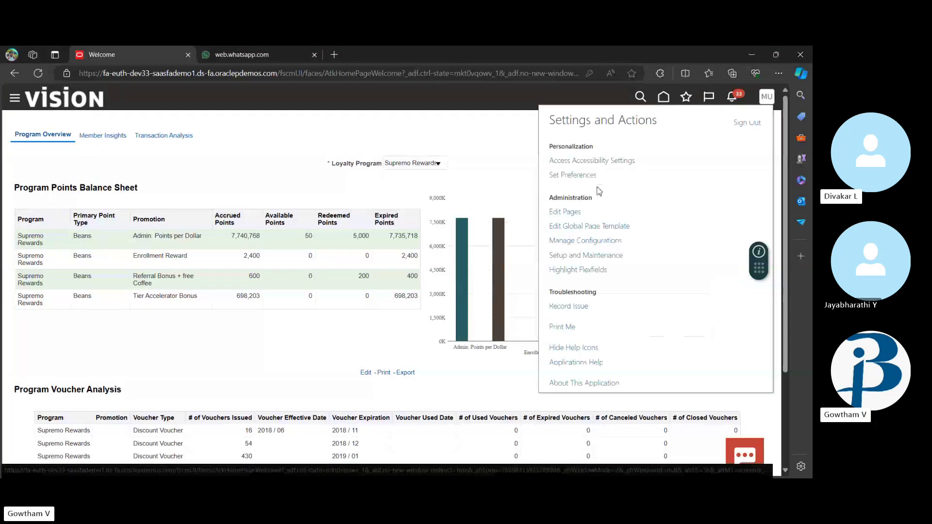
{"action": "left_click", "coordinate": [311, 137]}
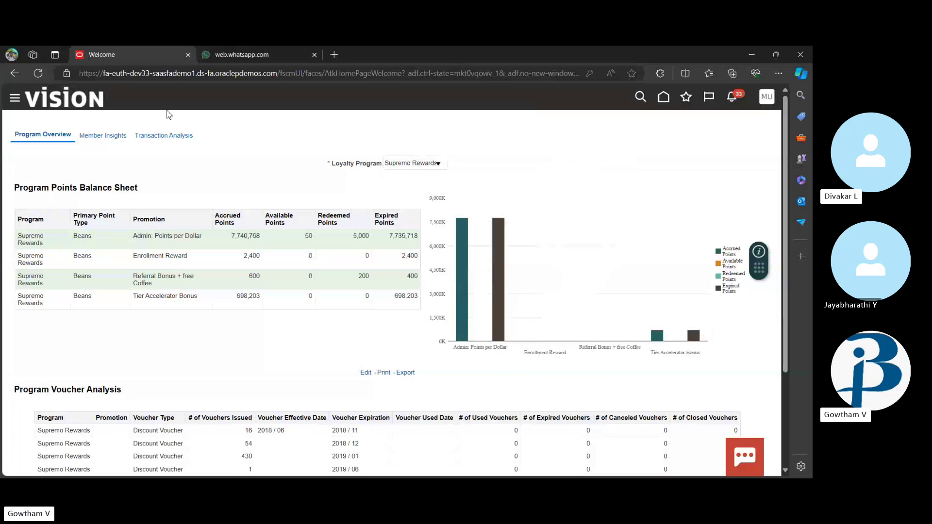
Step: Open the Security Console and close the WhatsApp browser tab
{"action": "left_click", "coordinate": [16, 100]}
{"action": "scroll", "coordinate": [99, 265], "scroll_direction": "down", "scroll_amount": 4}
{"action": "scroll", "coordinate": [100, 265], "scroll_direction": "down", "scroll_amount": 3}
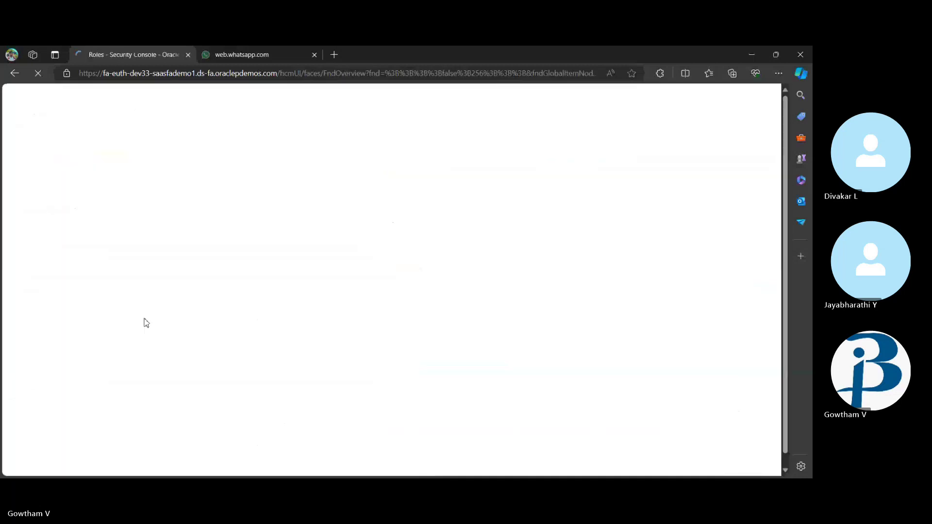
{"action": "left_click", "coordinate": [315, 54]}
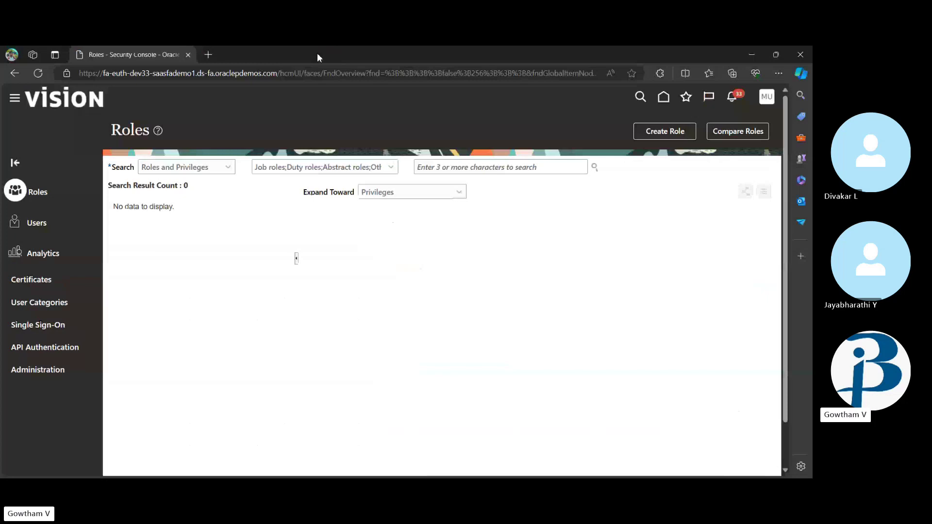
Step: Search the Security Console's user accounts by the user's name and open the matching account's details
{"action": "left_click", "coordinate": [25, 225]}
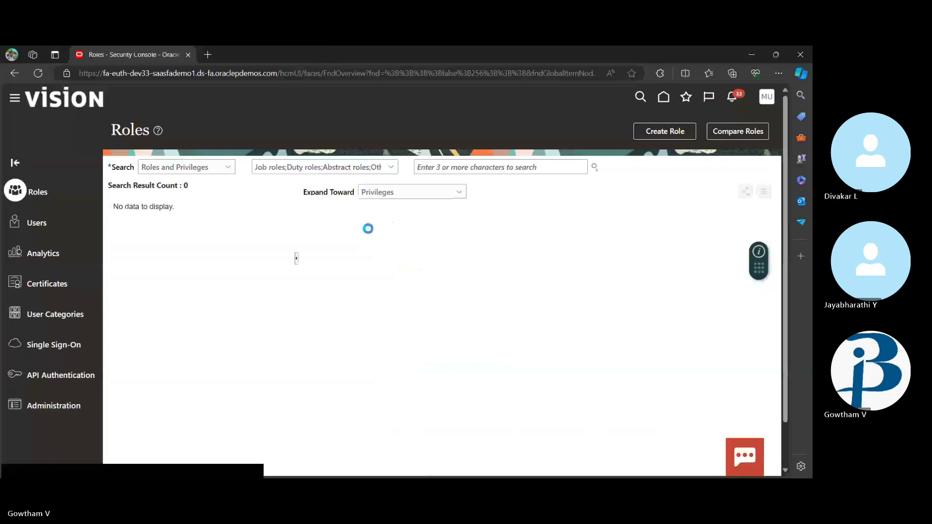
{"action": "left_click", "coordinate": [444, 167]}
{"action": "type", "text": "muth"}
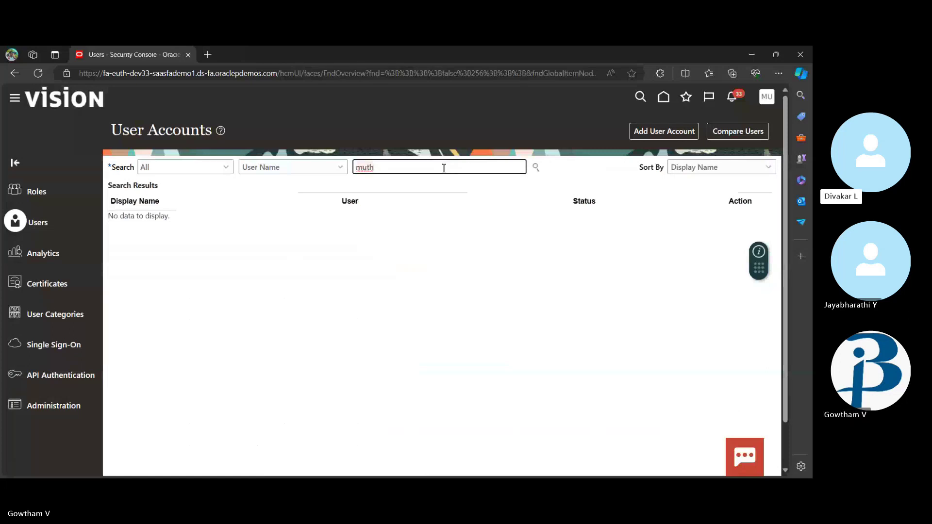
{"action": "key", "text": "Return"}
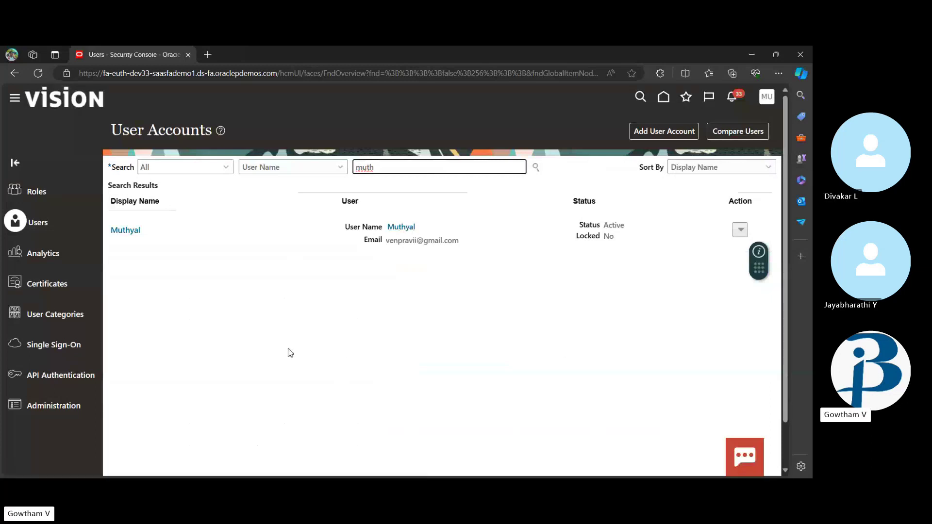
{"action": "left_click", "coordinate": [399, 226]}
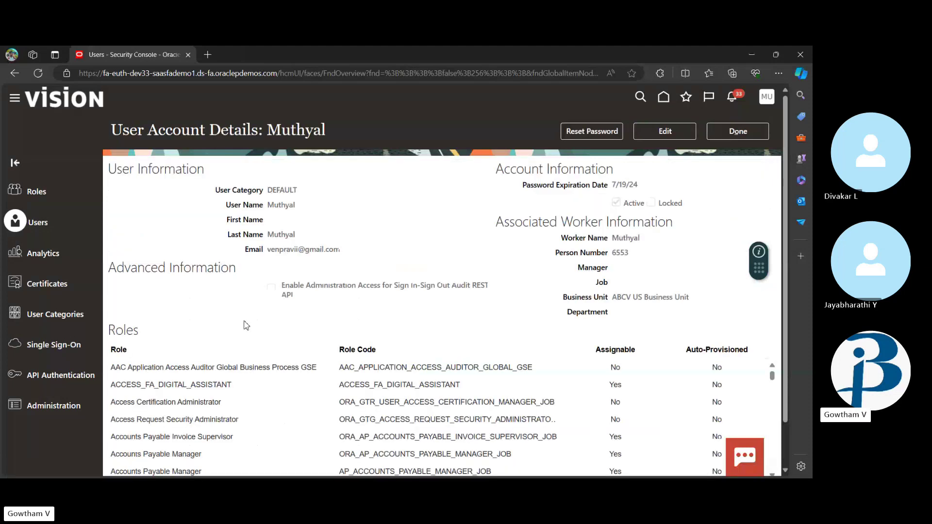
Step: Examine the full list of roles and role codes assigned to the user account and close its details
{"action": "scroll", "coordinate": [245, 325], "scroll_direction": "down", "scroll_amount": 1}
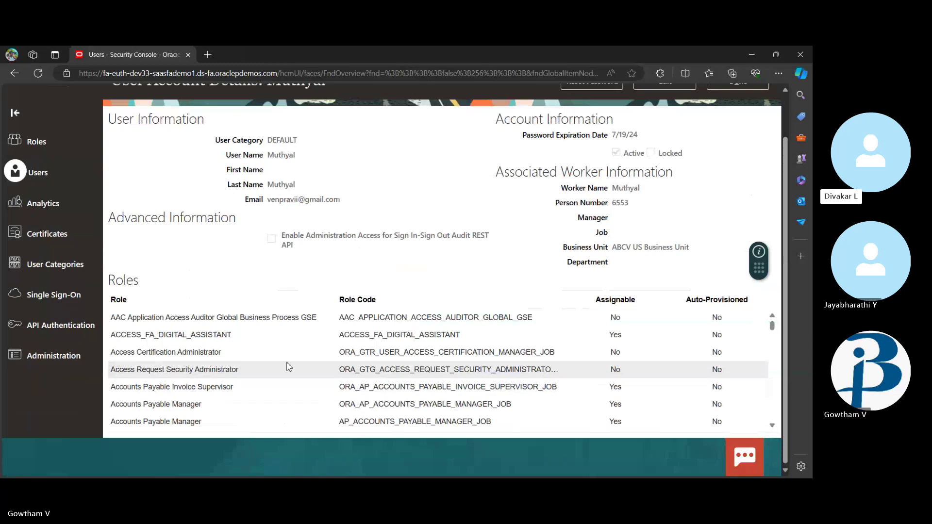
{"action": "scroll", "coordinate": [289, 367], "scroll_direction": "down", "scroll_amount": 1}
{"action": "scroll", "coordinate": [289, 367], "scroll_direction": "down", "scroll_amount": 1}
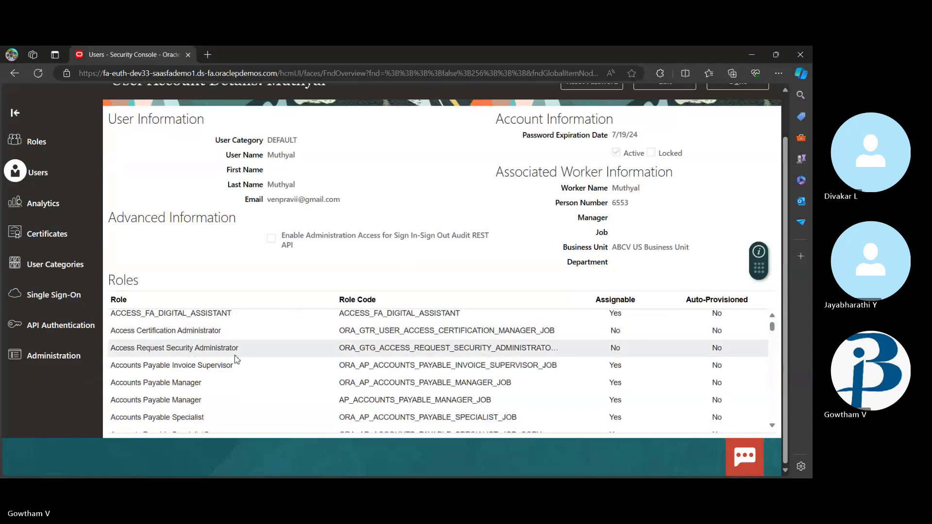
{"action": "scroll", "coordinate": [237, 360], "scroll_direction": "down", "scroll_amount": 1}
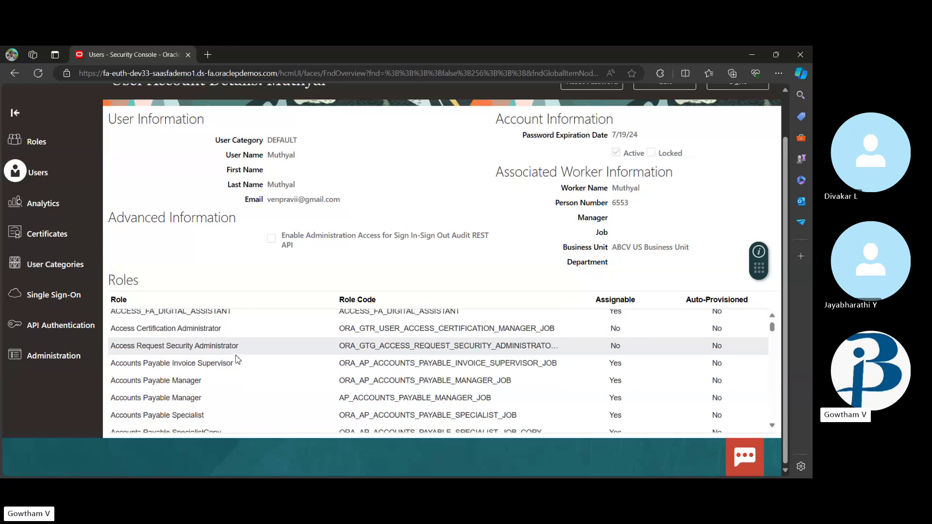
{"action": "scroll", "coordinate": [238, 359], "scroll_direction": "down", "scroll_amount": 5}
{"action": "scroll", "coordinate": [238, 359], "scroll_direction": "down", "scroll_amount": 3}
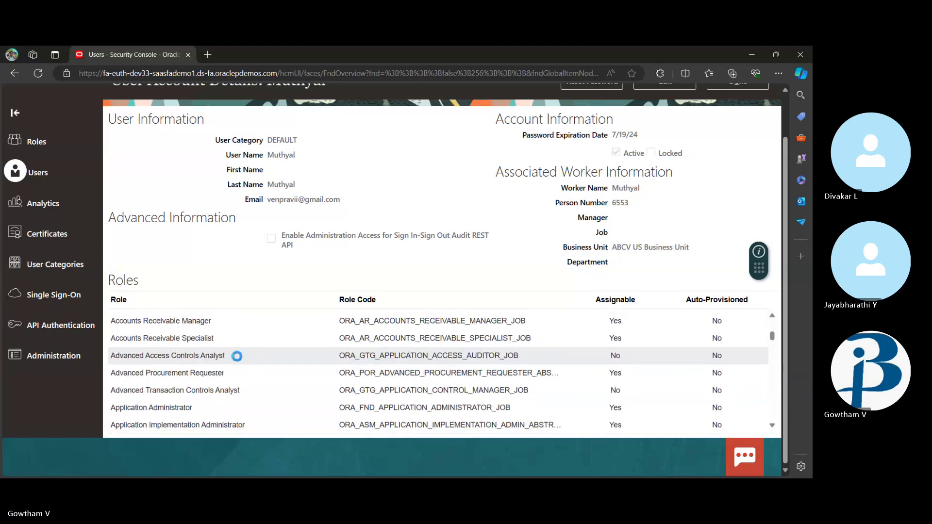
{"action": "scroll", "coordinate": [237, 357], "scroll_direction": "down", "scroll_amount": 2}
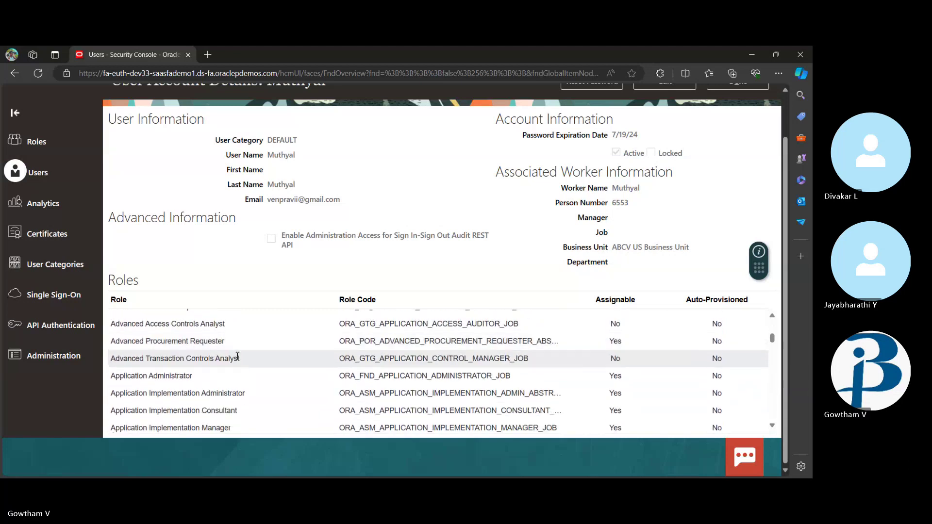
{"action": "scroll", "coordinate": [197, 396], "scroll_direction": "down", "scroll_amount": 1}
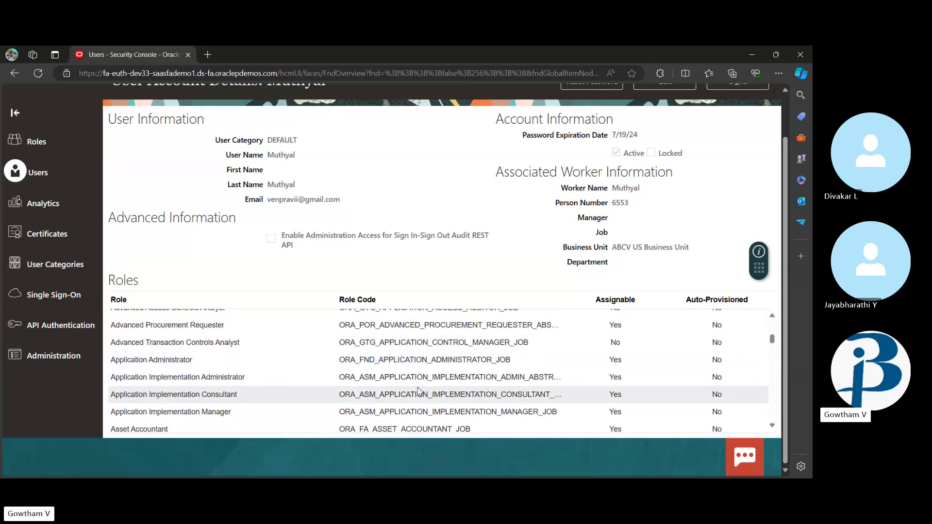
{"action": "scroll", "coordinate": [270, 399], "scroll_direction": "down", "scroll_amount": 12}
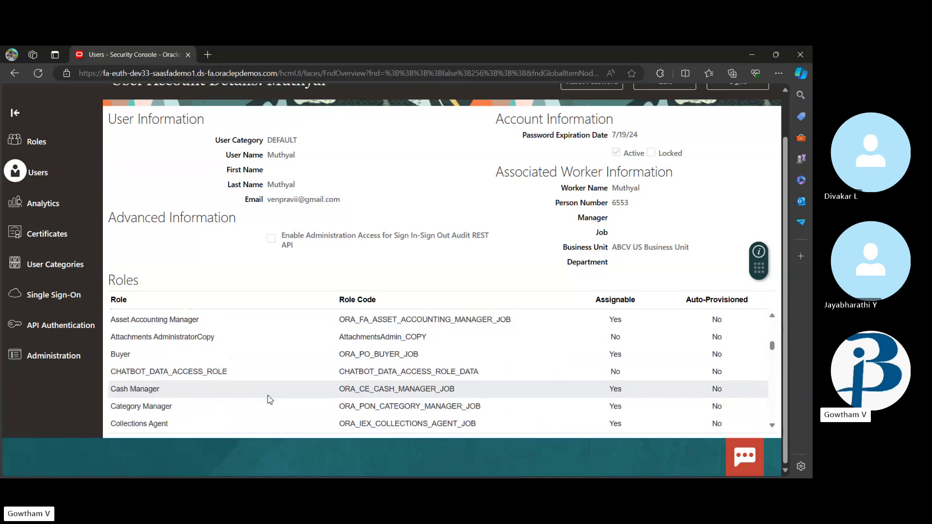
{"action": "scroll", "coordinate": [270, 399], "scroll_direction": "down", "scroll_amount": 9}
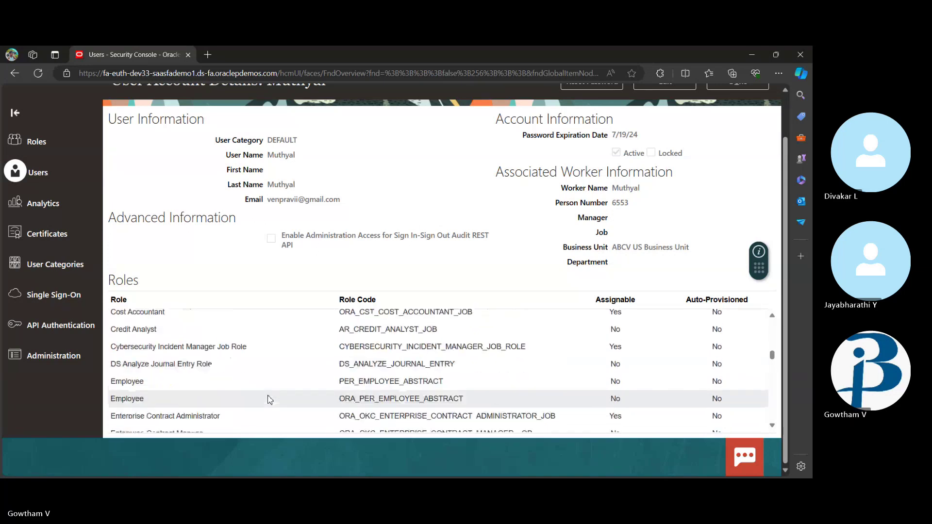
{"action": "scroll", "coordinate": [270, 400], "scroll_direction": "down", "scroll_amount": 10}
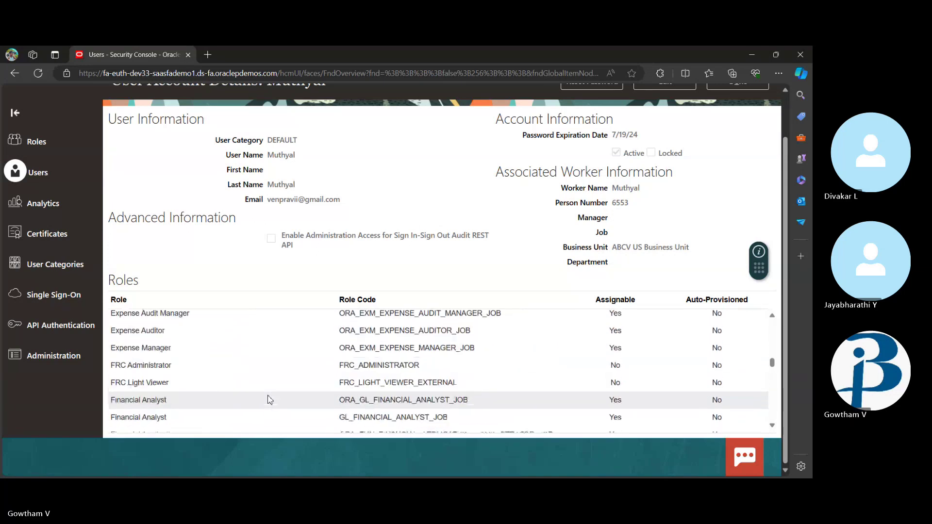
{"action": "scroll", "coordinate": [270, 399], "scroll_direction": "down", "scroll_amount": 10}
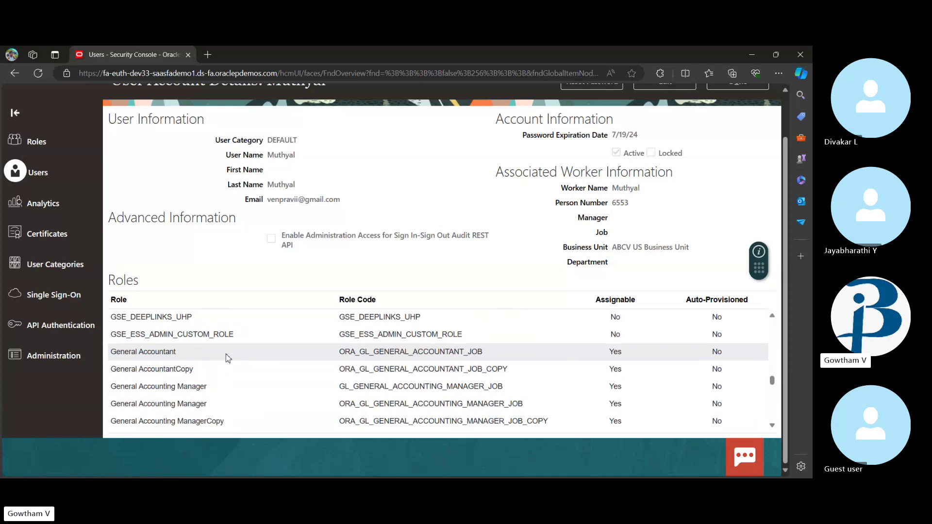
{"action": "scroll", "coordinate": [265, 406], "scroll_direction": "down", "scroll_amount": 5}
{"action": "right_click", "coordinate": [264, 403]}
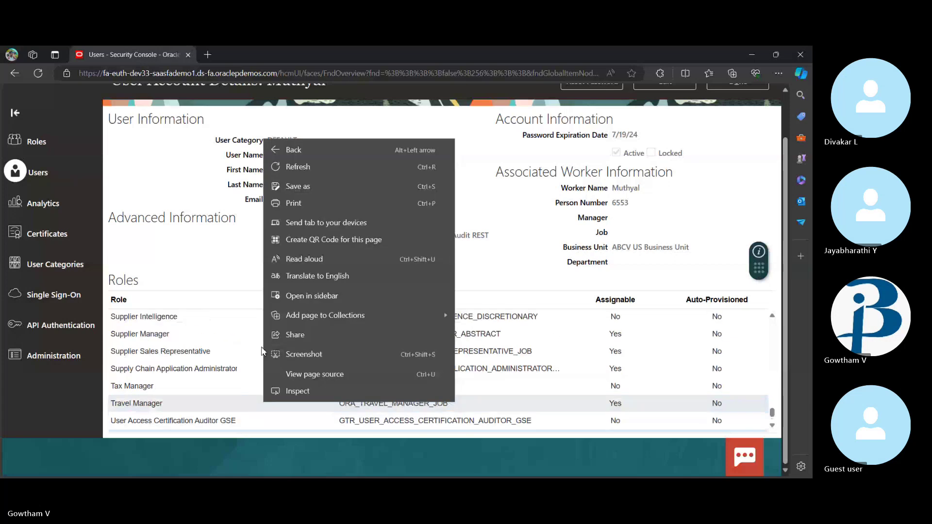
{"action": "left_click", "coordinate": [262, 351]}
{"action": "scroll", "coordinate": [250, 360], "scroll_direction": "up", "scroll_amount": 15}
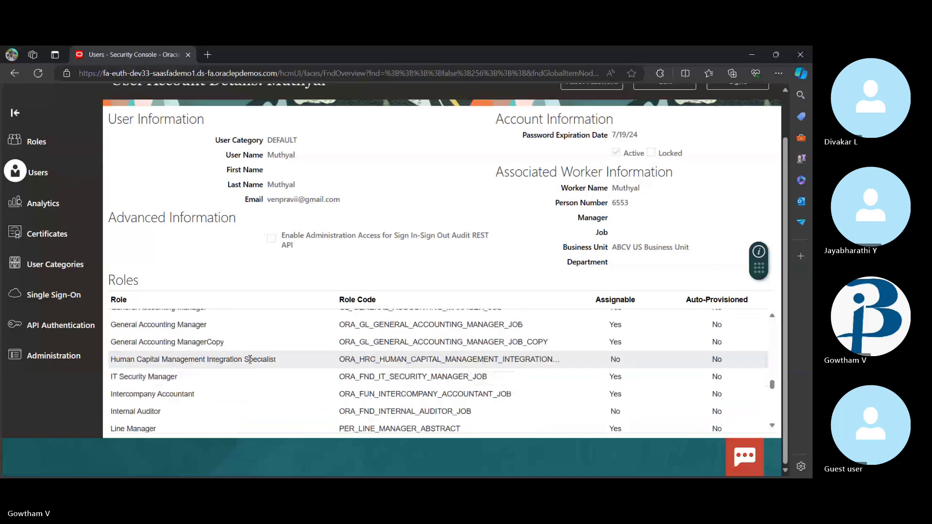
{"action": "scroll", "coordinate": [250, 360], "scroll_direction": "down", "scroll_amount": 1}
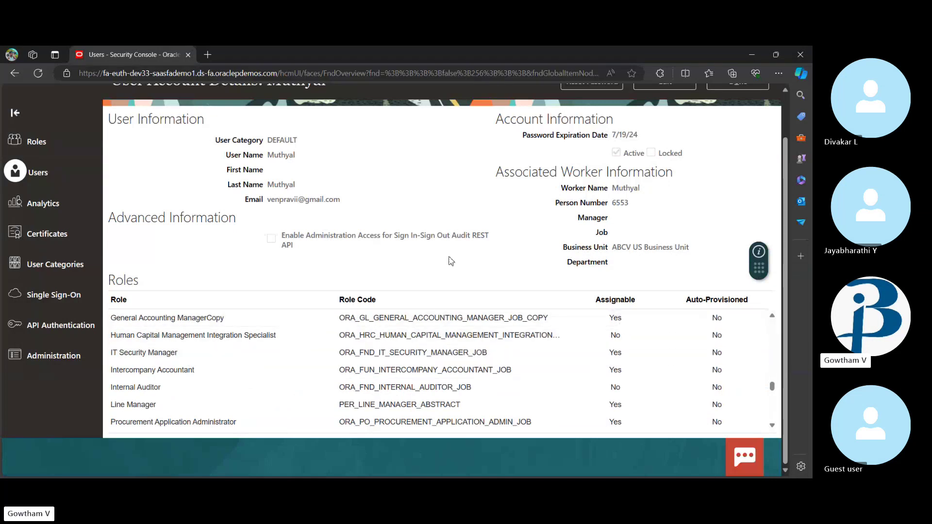
{"action": "scroll", "coordinate": [460, 254], "scroll_direction": "up", "scroll_amount": 1}
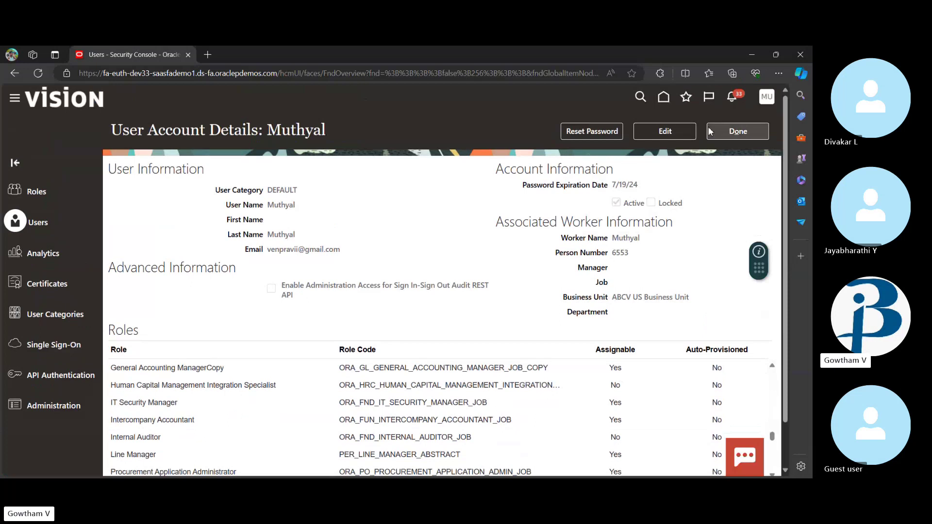
{"action": "left_click", "coordinate": [726, 135]}
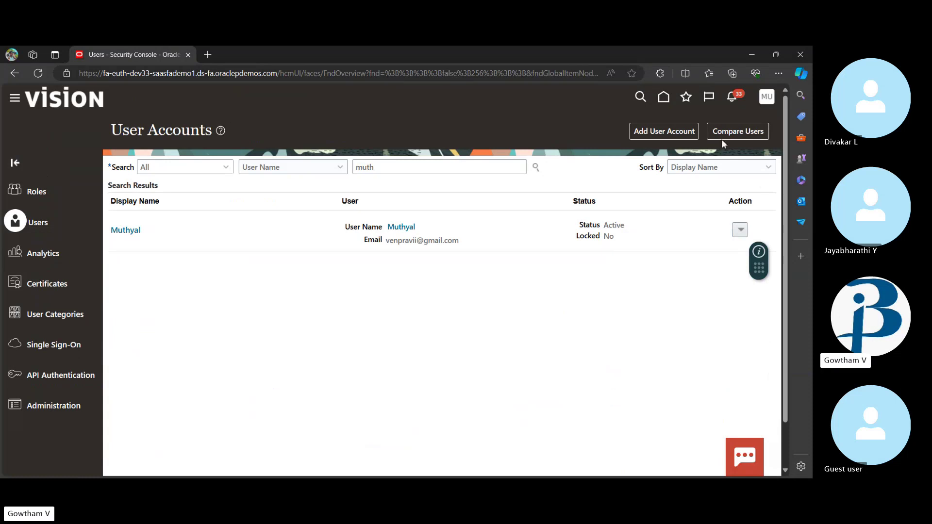
Step: Return to the home page and open Setup and Maintenance
{"action": "left_click", "coordinate": [665, 98]}
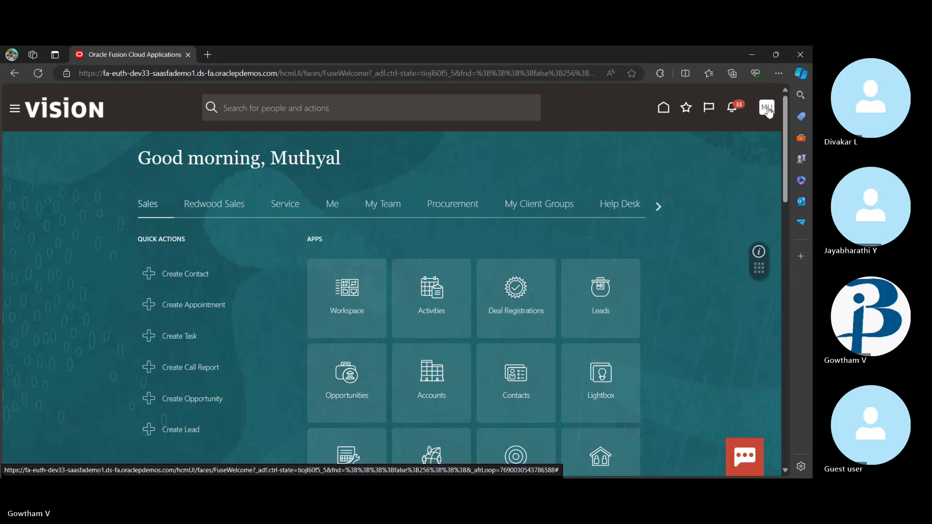
{"action": "left_click", "coordinate": [767, 109]}
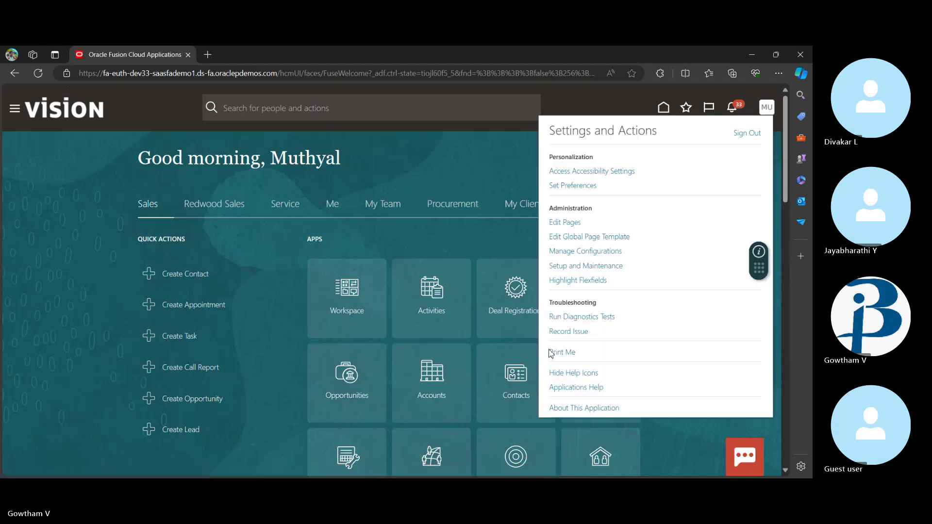
{"action": "left_click", "coordinate": [587, 267]}
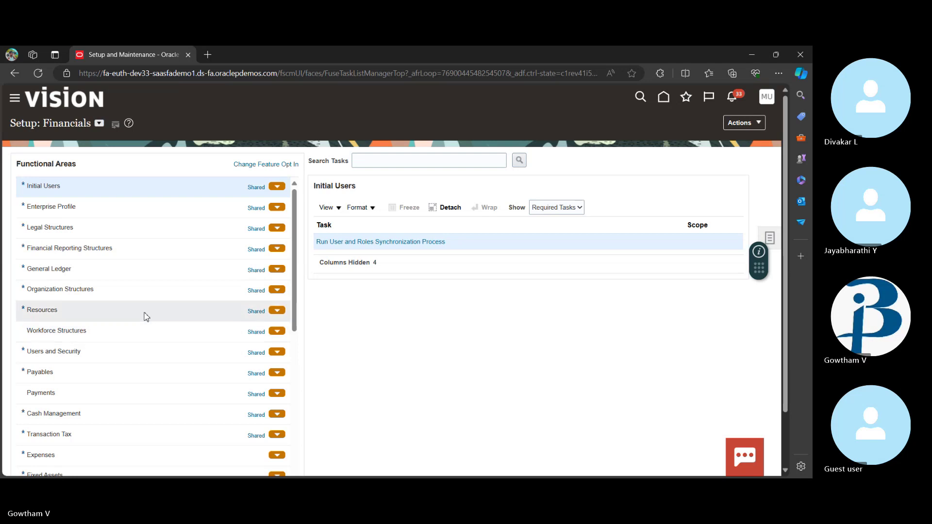
Step: Open Manage Chart of Accounts Value Sets under Financial Reporting Structures and start creating a value set
{"action": "left_click", "coordinate": [121, 248]}
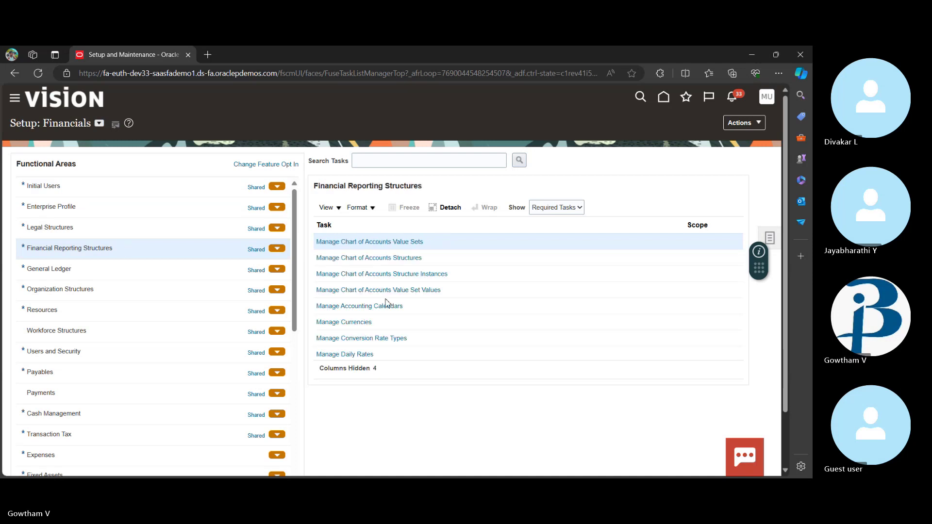
{"action": "left_click", "coordinate": [397, 242]}
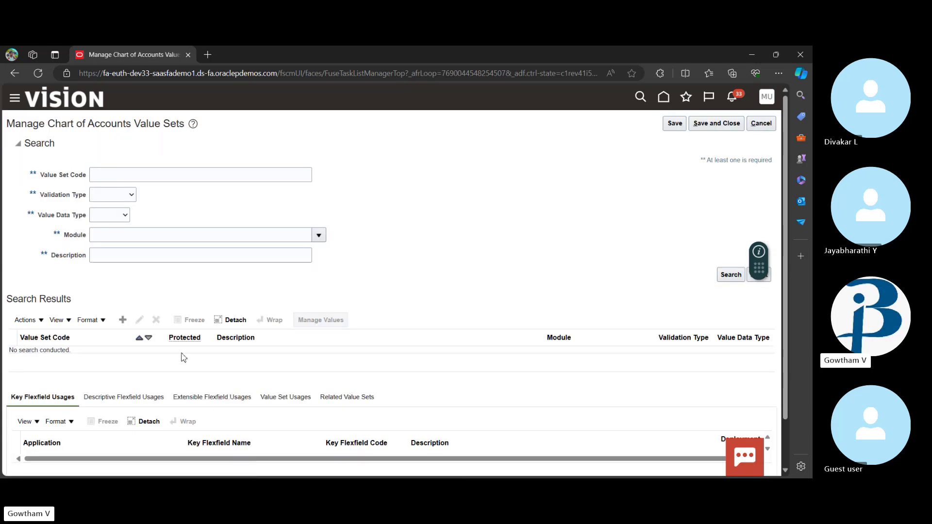
{"action": "left_click", "coordinate": [123, 320]}
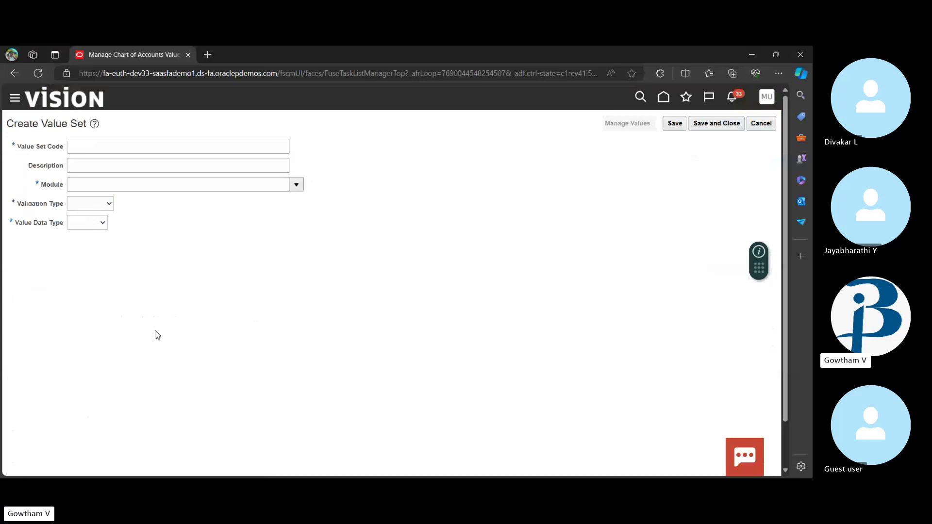
{"action": "left_click", "coordinate": [105, 149]}
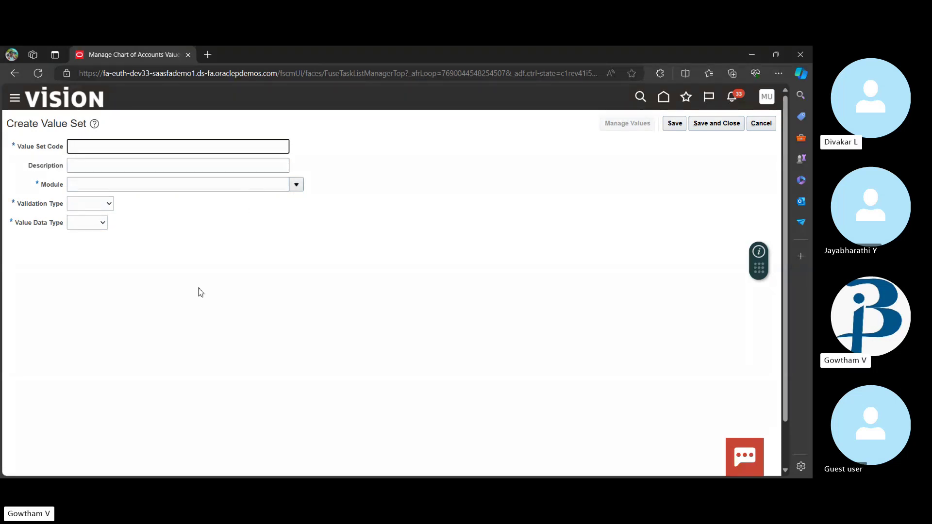
{"action": "type", "text": "Appl"}
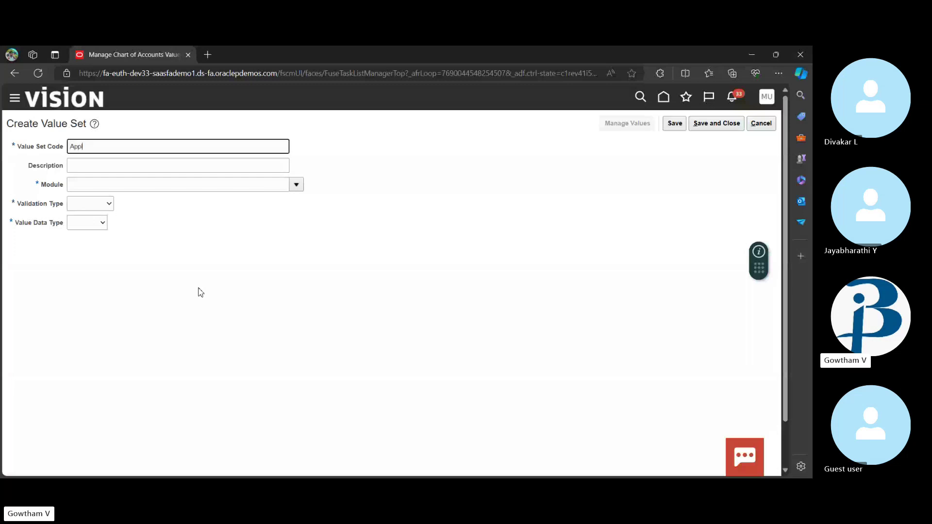
{"action": "key", "text": "BackSpace"}
{"action": "key", "text": "BackSpace"}
{"action": "key", "text": "BackSpace"}
{"action": "key", "text": "BackSpace"}
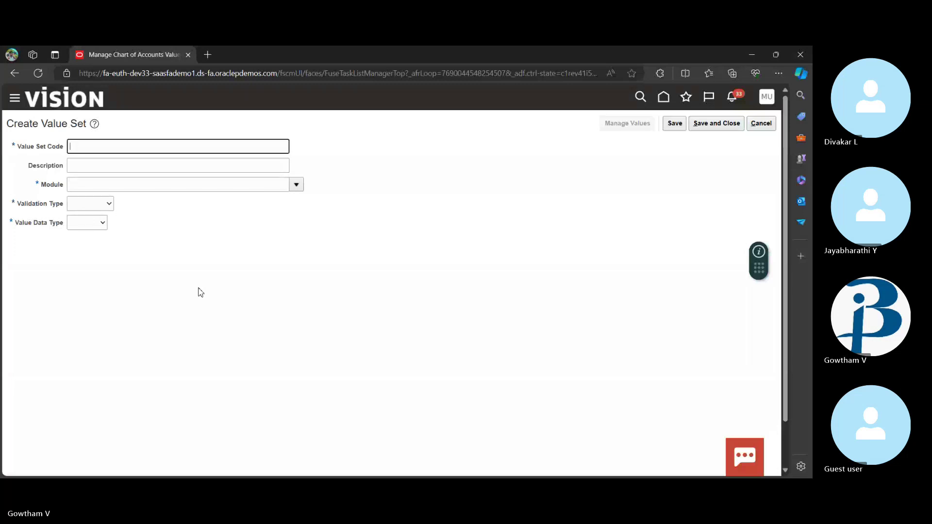
Step: Enter "Company APPLE Ledger" as the new value set's code
{"action": "type", "text": "Company APPLE"}
{"action": "type", "text": "Ledger"}
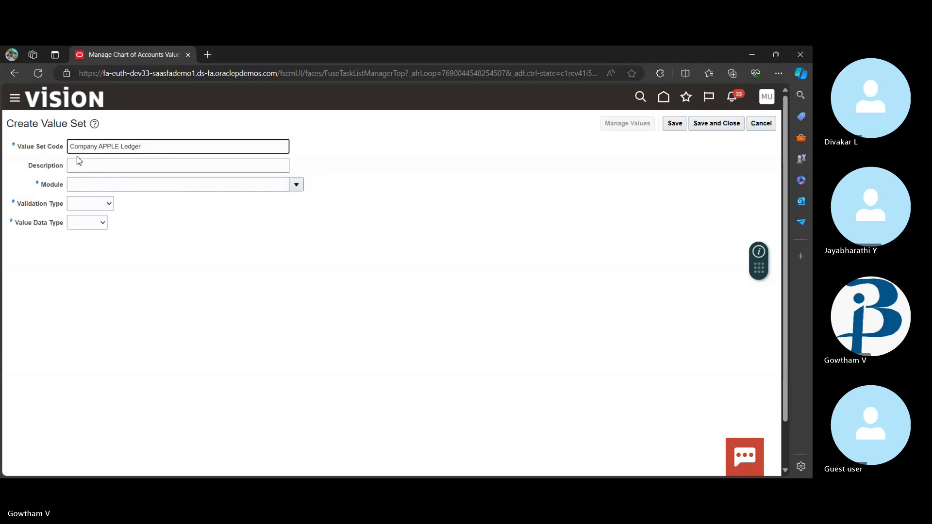
Step: Set the value set's module to General Ledger, validation Independent, data type Character and subtype Text, and save it
{"action": "left_click", "coordinate": [85, 185]}
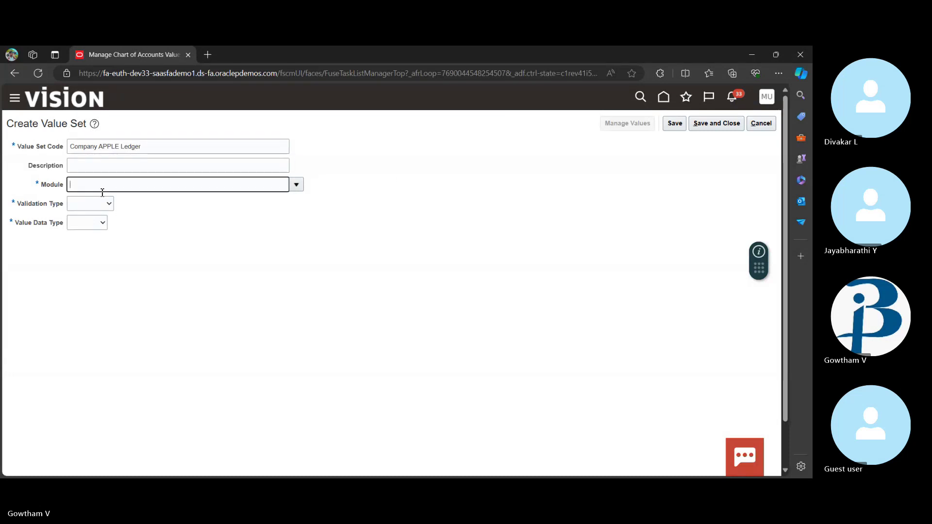
{"action": "left_click", "coordinate": [297, 186]}
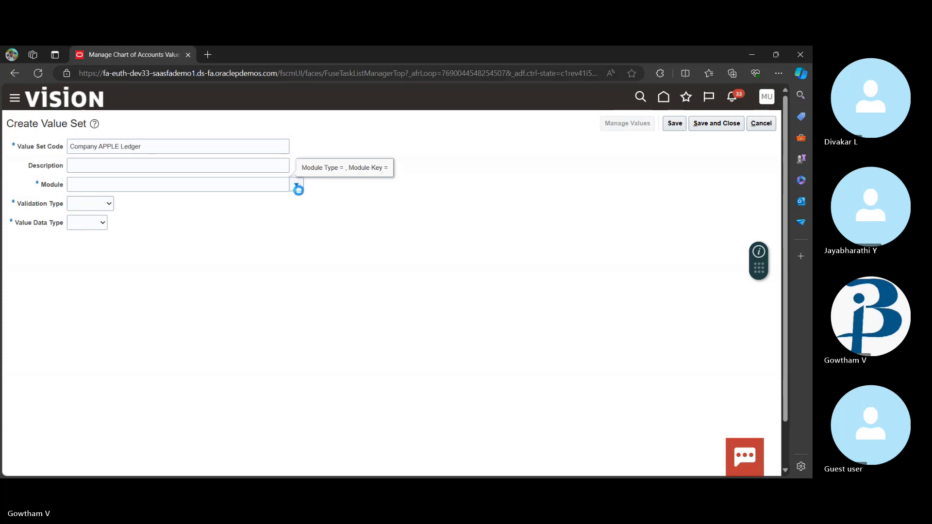
{"action": "left_click", "coordinate": [152, 332]}
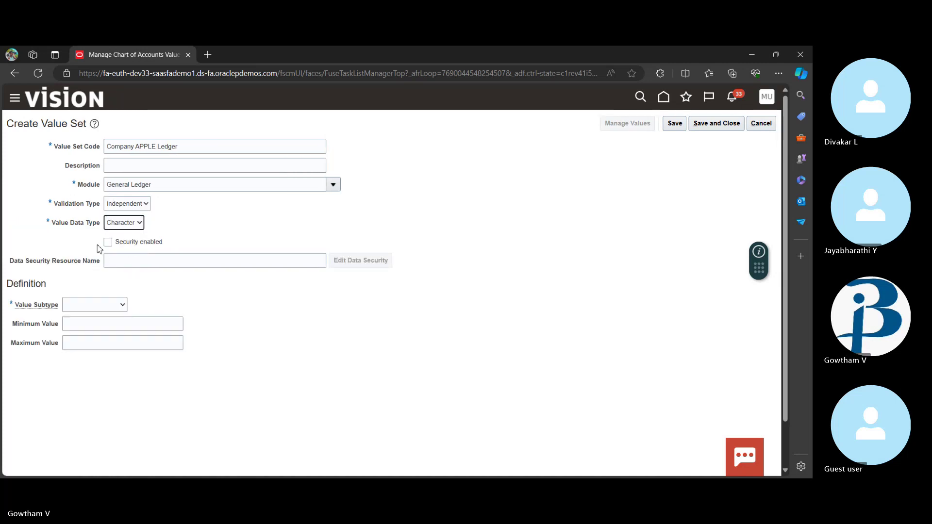
{"action": "left_click", "coordinate": [109, 309]}
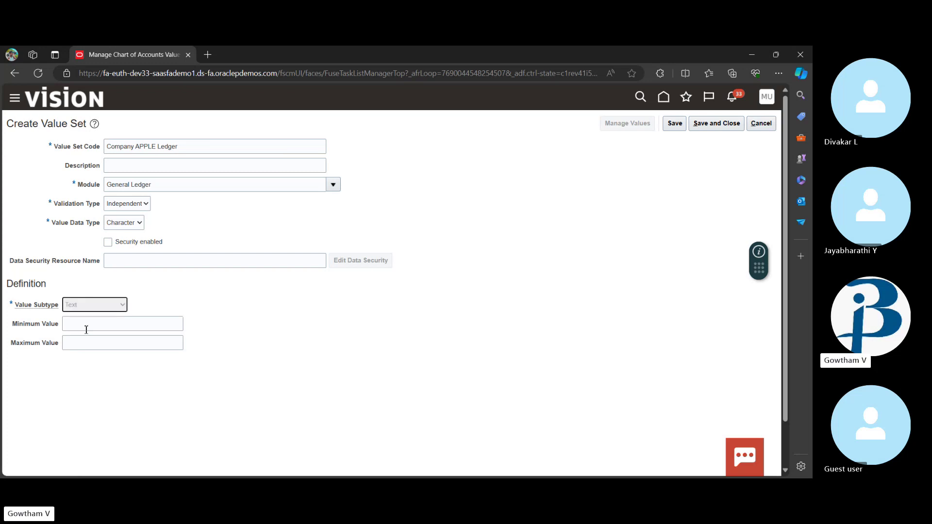
{"action": "left_click", "coordinate": [680, 126]}
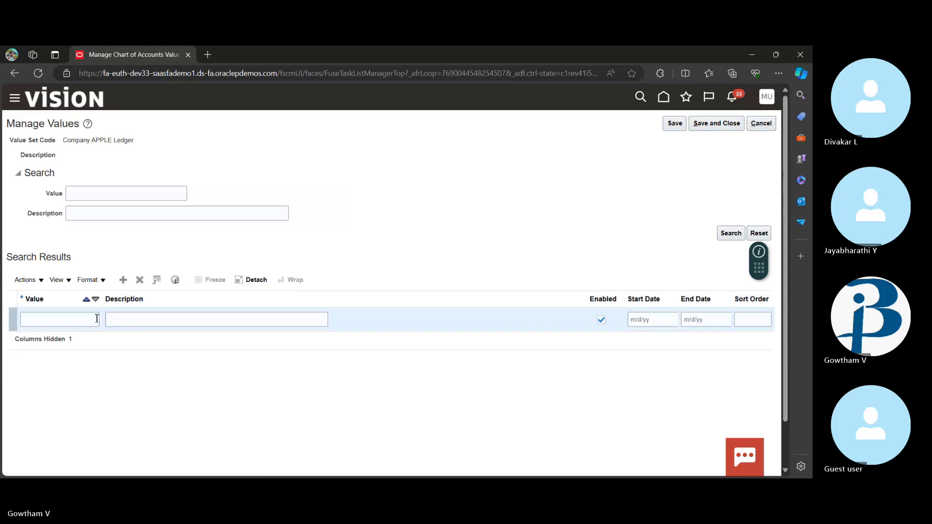
Step: Enter value 1 with the description "Apple Company" in the Company APPLE Ledger value set, and save and close
{"action": "left_click", "coordinate": [97, 318]}
{"action": "type", "text": "1"}
{"action": "left_click", "coordinate": [147, 326]}
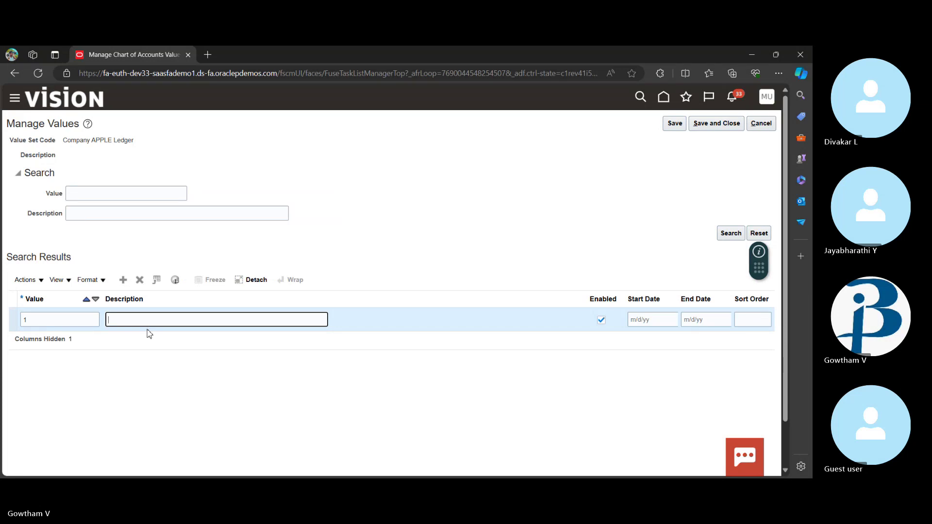
{"action": "type", "text": "Apple Company"}
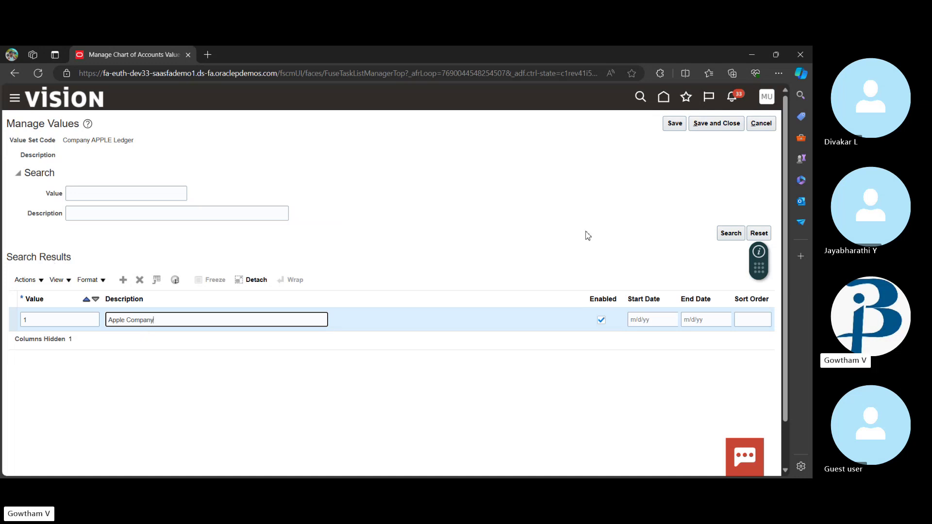
{"action": "left_click", "coordinate": [717, 122]}
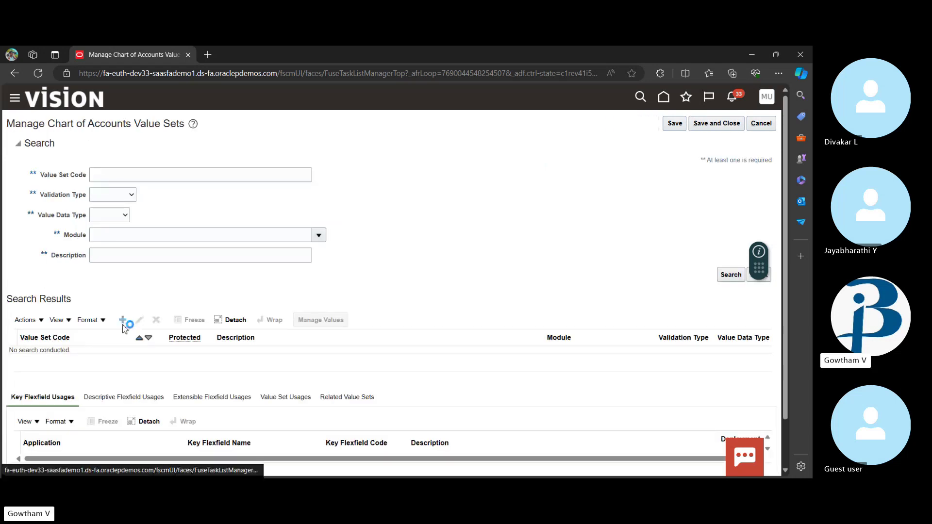
{"action": "left_click", "coordinate": [123, 321]}
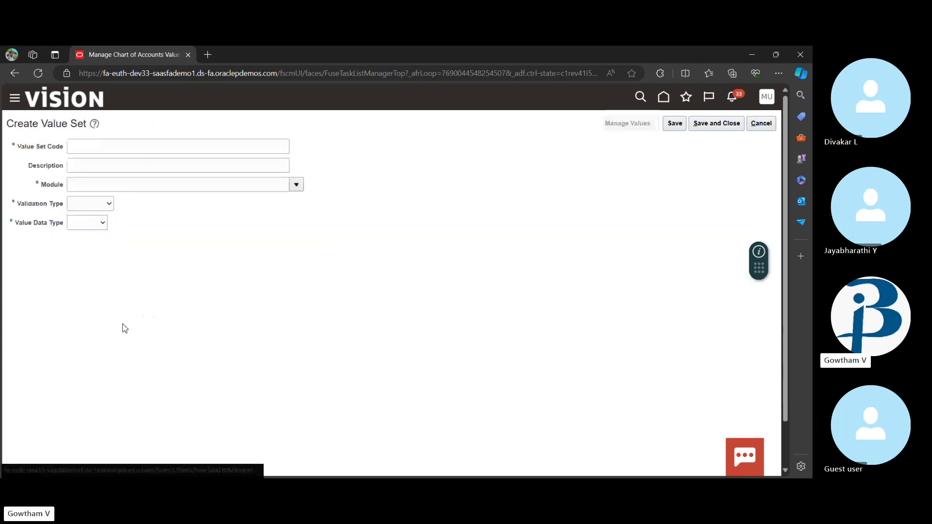
{"action": "left_click", "coordinate": [103, 146]}
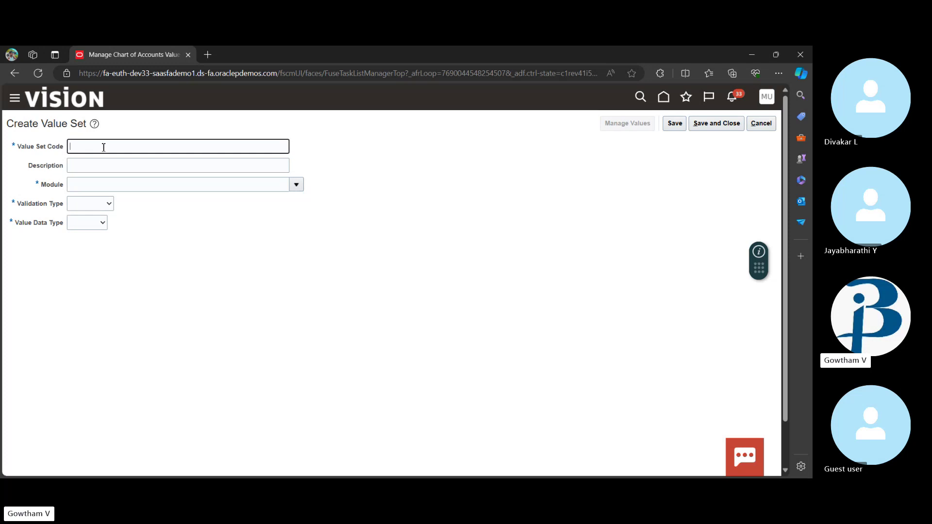
{"action": "type", "text": "D"}
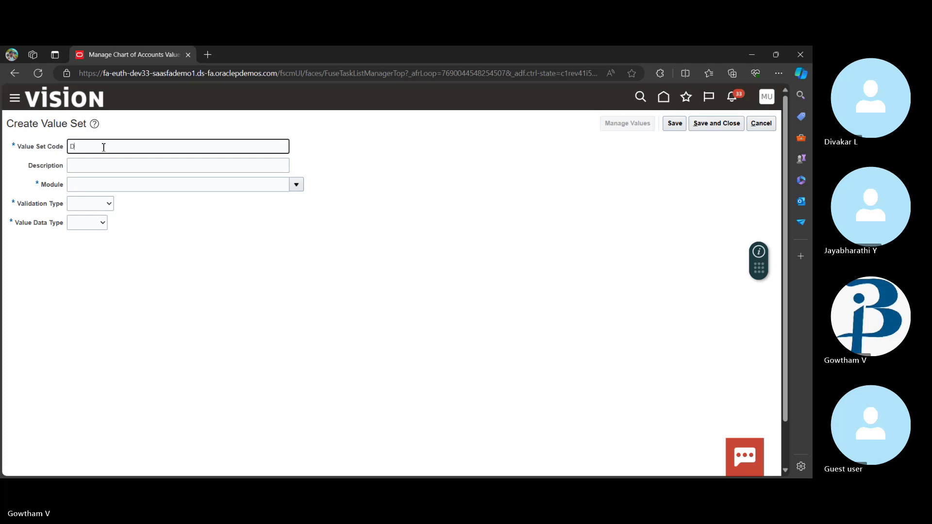
{"action": "type", "text": "epartment"}
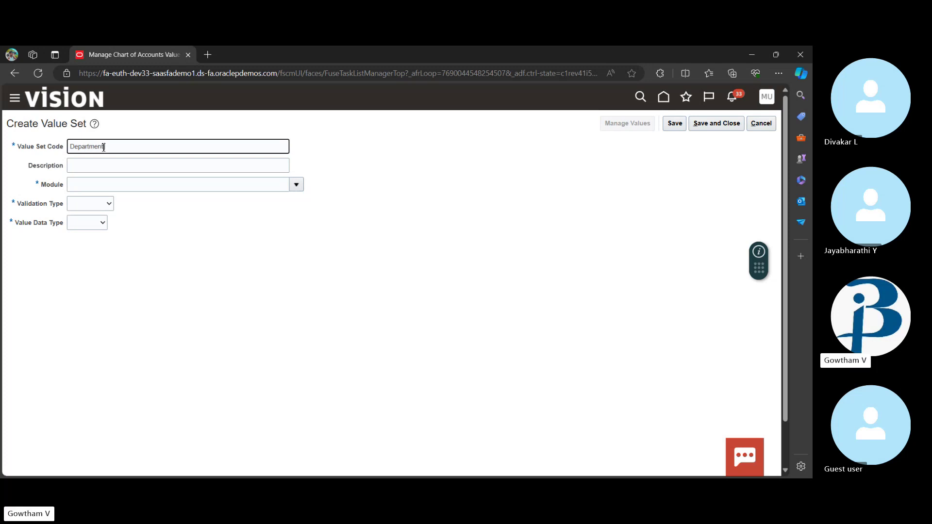
{"action": "type", "text": "APPLE"}
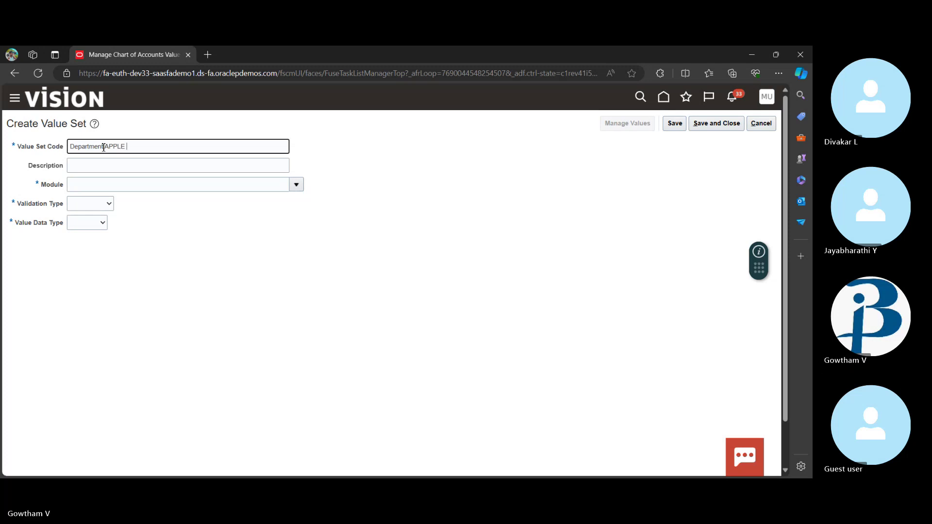
{"action": "type", "text": " Ledger"}
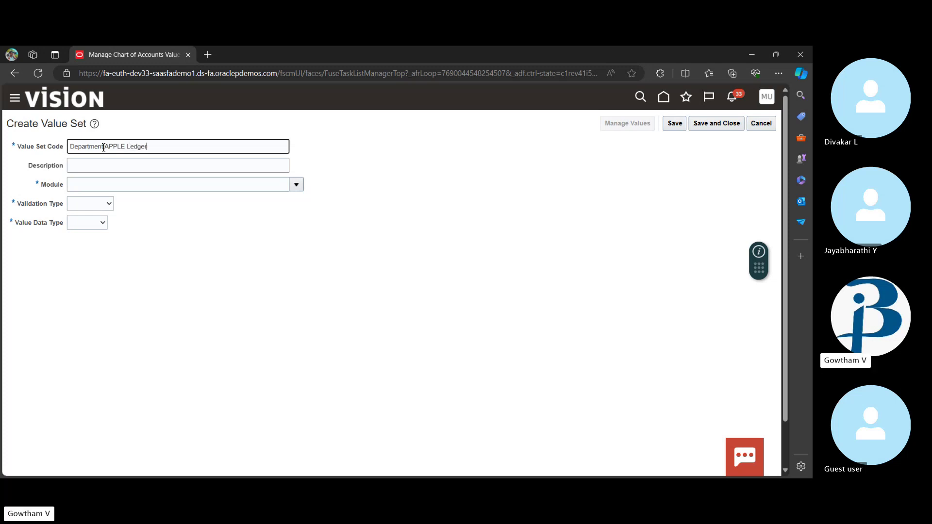
{"action": "left_click", "coordinate": [104, 147]}
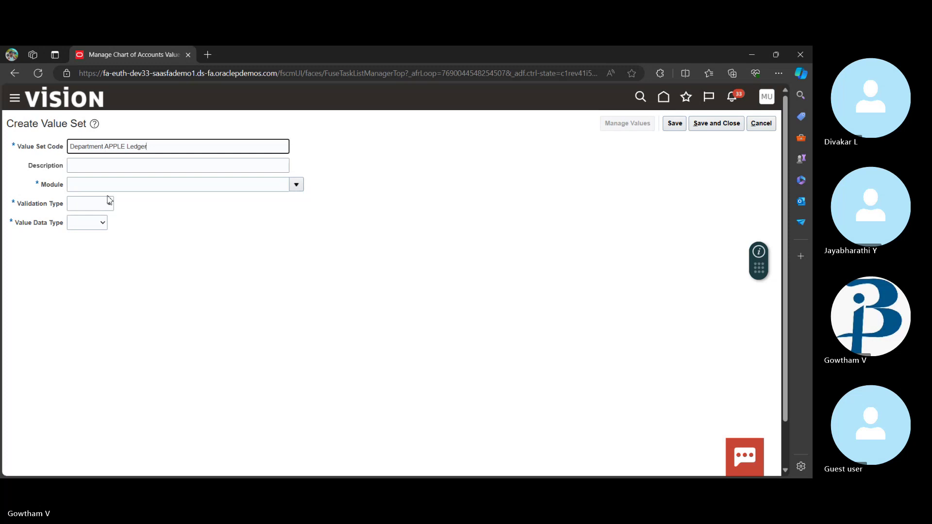
{"action": "left_click", "coordinate": [761, 124]}
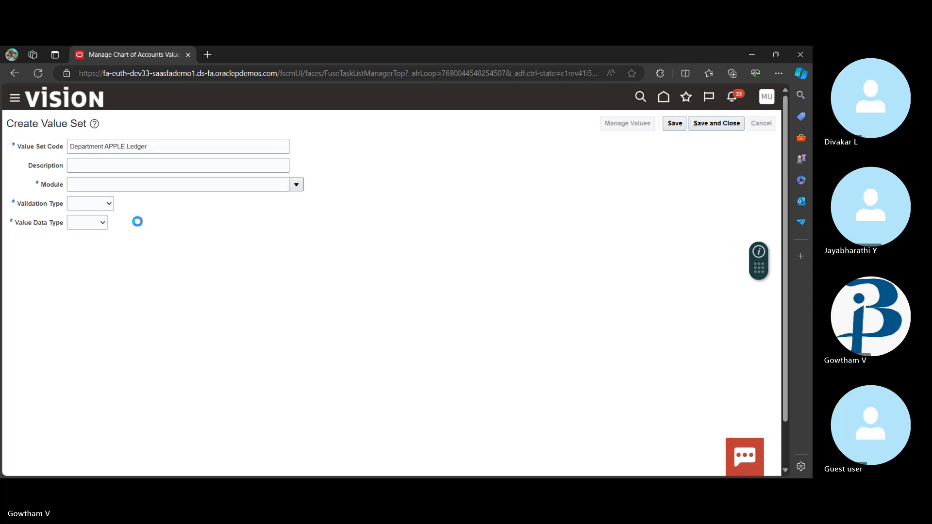
Step: Search the value sets for the code "Company" and look for Company APPLE Ledger among the results
{"action": "left_click", "coordinate": [164, 176]}
{"action": "type", "text": "Company"}
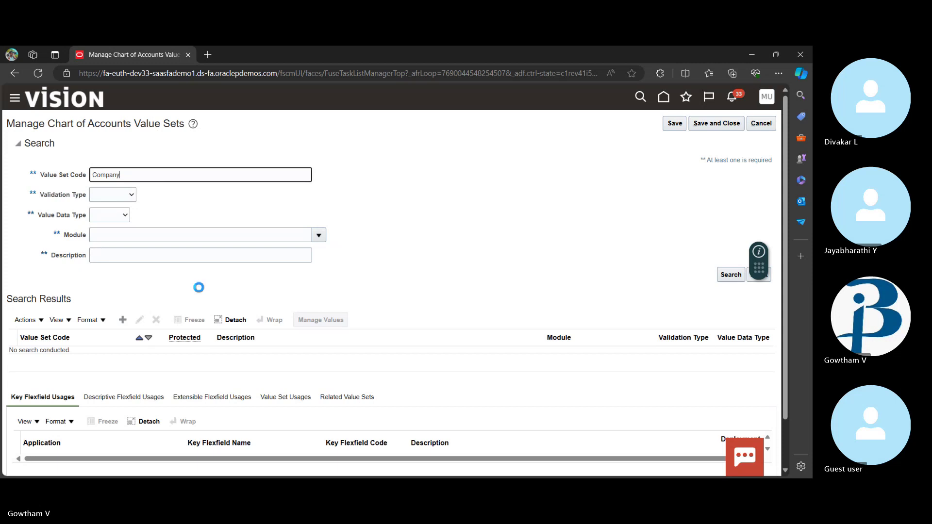
{"action": "scroll", "coordinate": [184, 291], "scroll_direction": "down", "scroll_amount": 1}
{"action": "scroll", "coordinate": [106, 353], "scroll_direction": "down", "scroll_amount": 2}
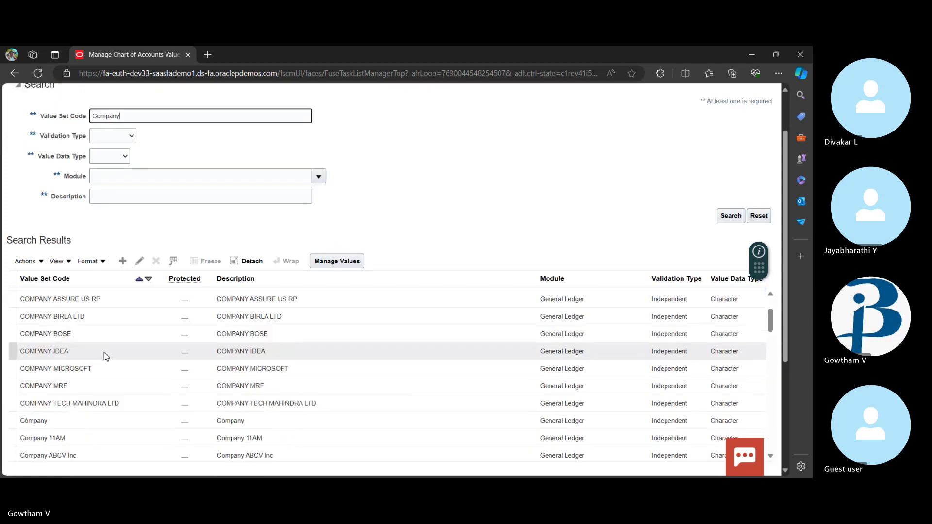
{"action": "scroll", "coordinate": [105, 353], "scroll_direction": "down", "scroll_amount": 3}
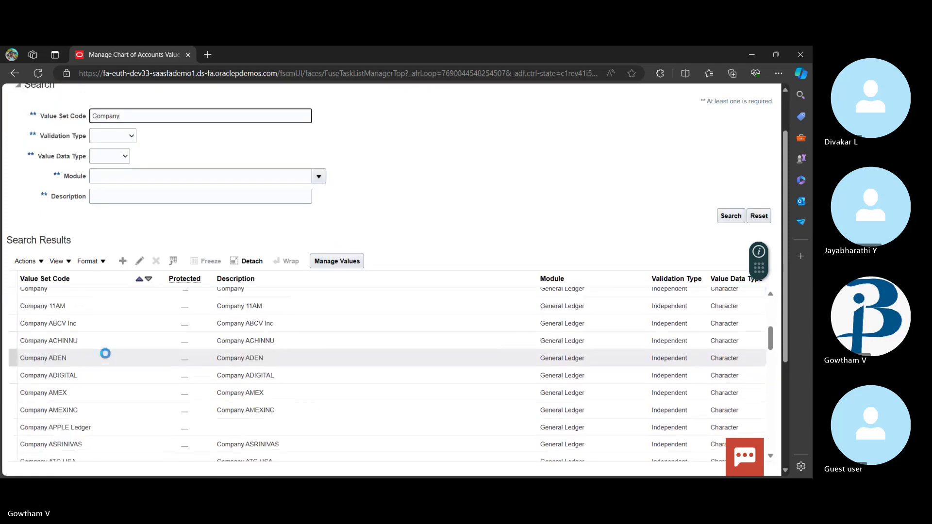
{"action": "scroll", "coordinate": [106, 353], "scroll_direction": "down", "scroll_amount": 2}
{"action": "scroll", "coordinate": [385, 185], "scroll_direction": "up", "scroll_amount": 1}
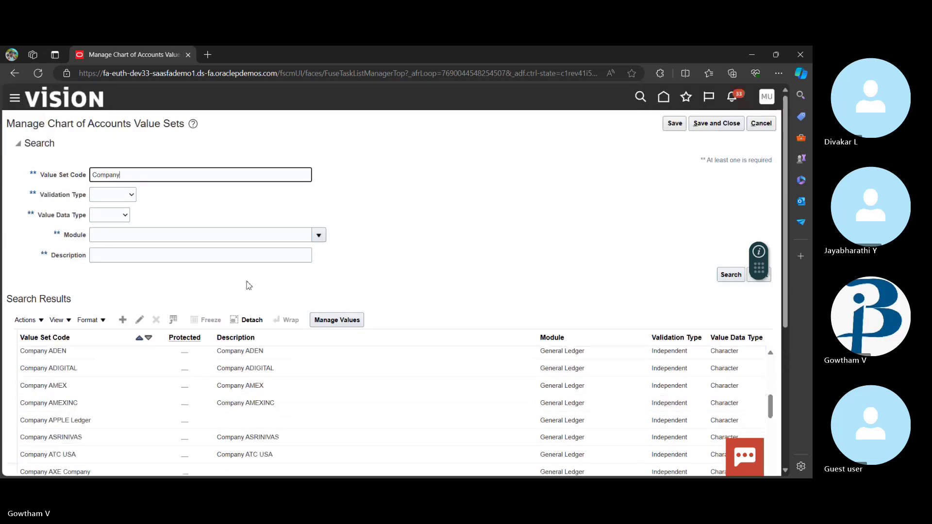
Step: Start creating another value set and enter "Department APPLE Ledger" as its code
{"action": "left_click", "coordinate": [123, 321]}
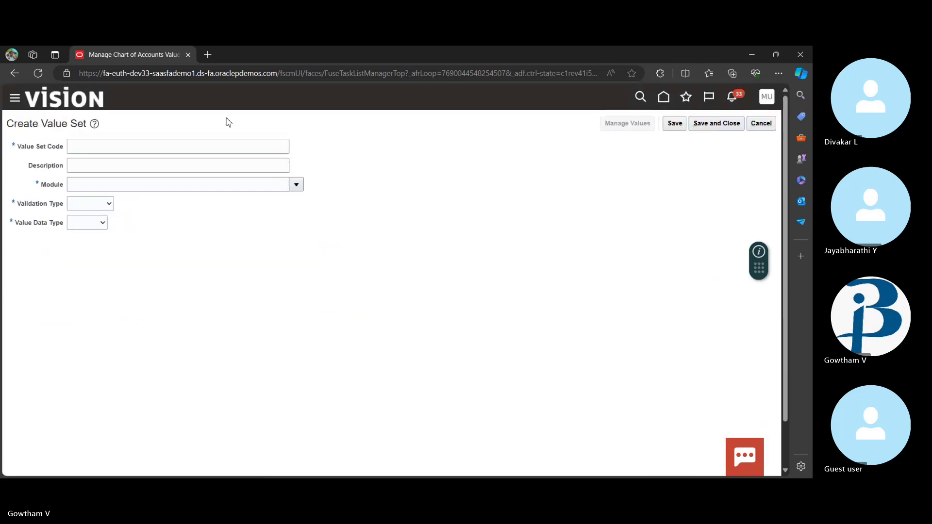
{"action": "left_click", "coordinate": [213, 145]}
{"action": "type", "text": "De"}
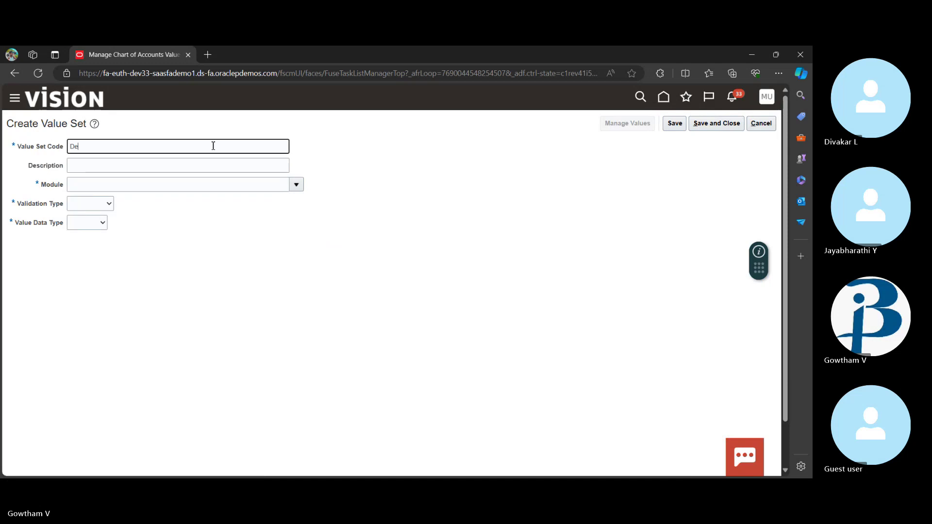
{"action": "type", "text": "partmen"}
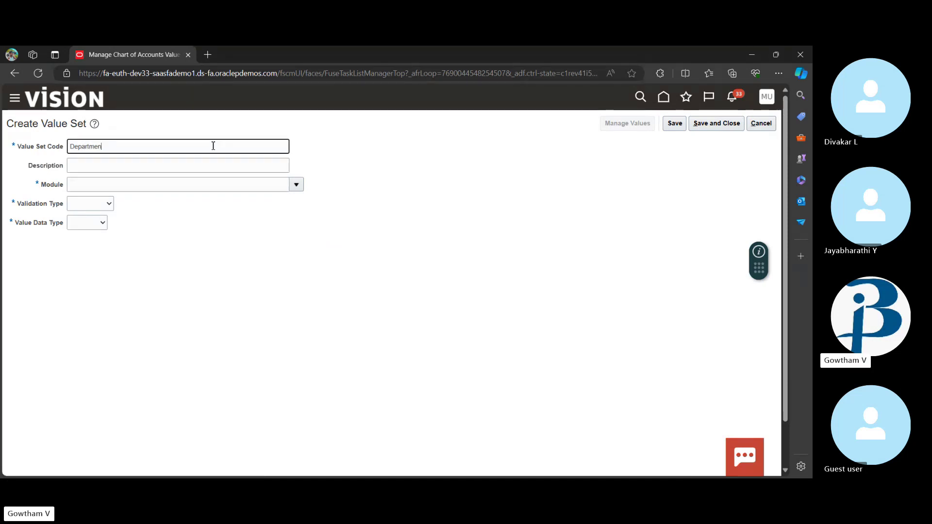
{"action": "type", "text": "t AP"}
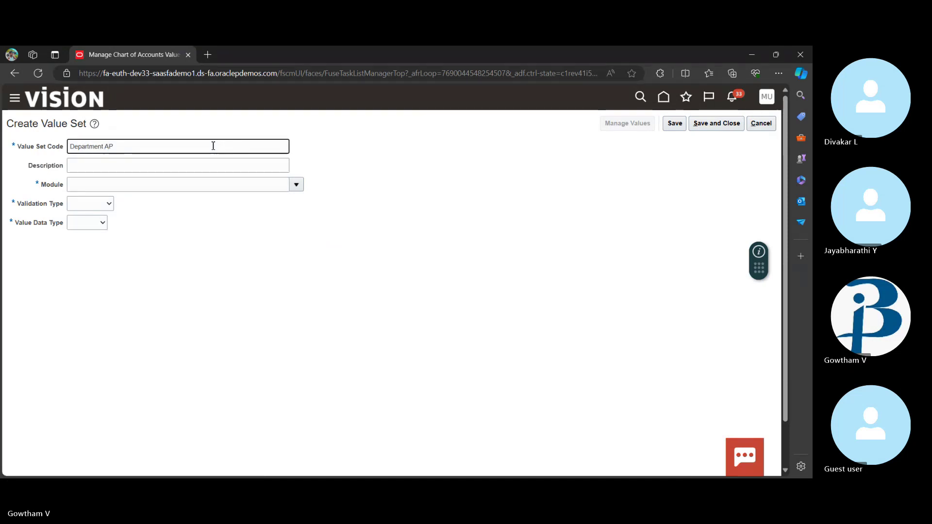
{"action": "type", "text": "PLR L"}
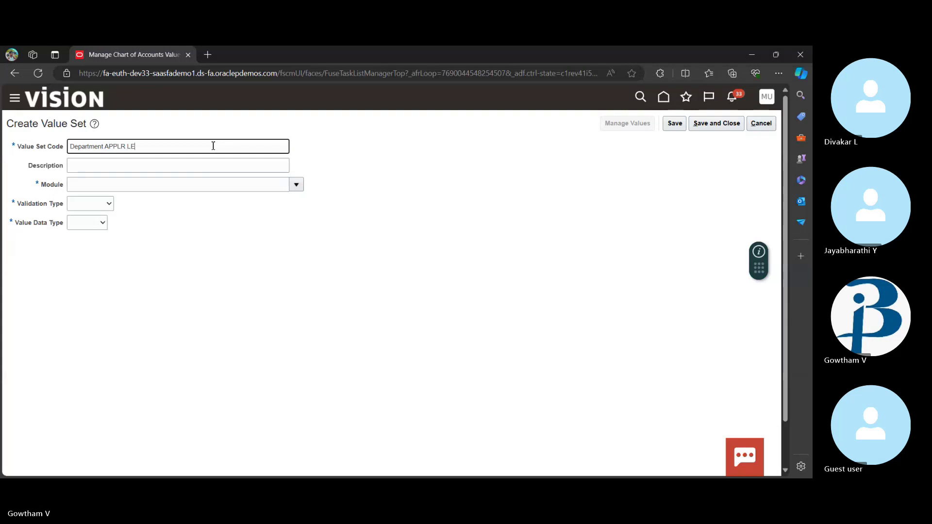
{"action": "type", "text": "edger"}
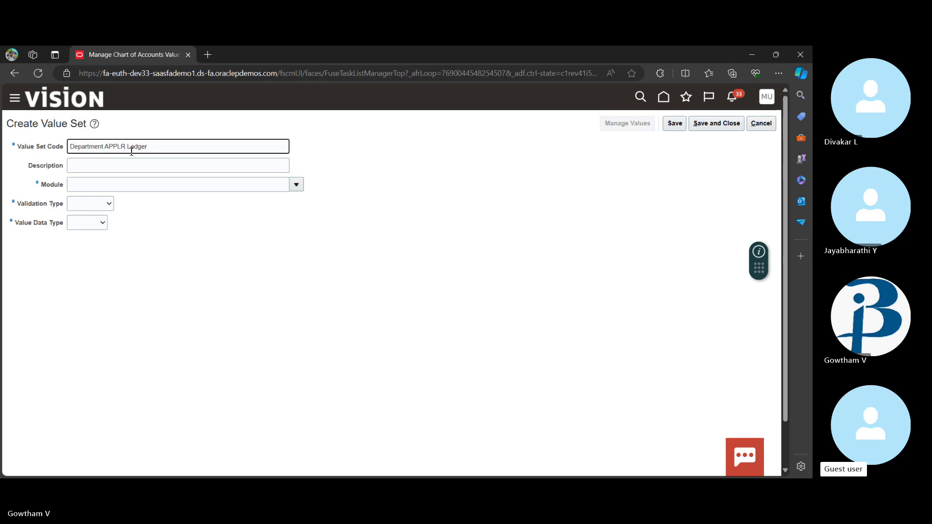
{"action": "key", "text": "BackSpace"}
{"action": "type", "text": "e"}
{"action": "key", "text": "BackSpace"}
{"action": "type", "text": "E"}
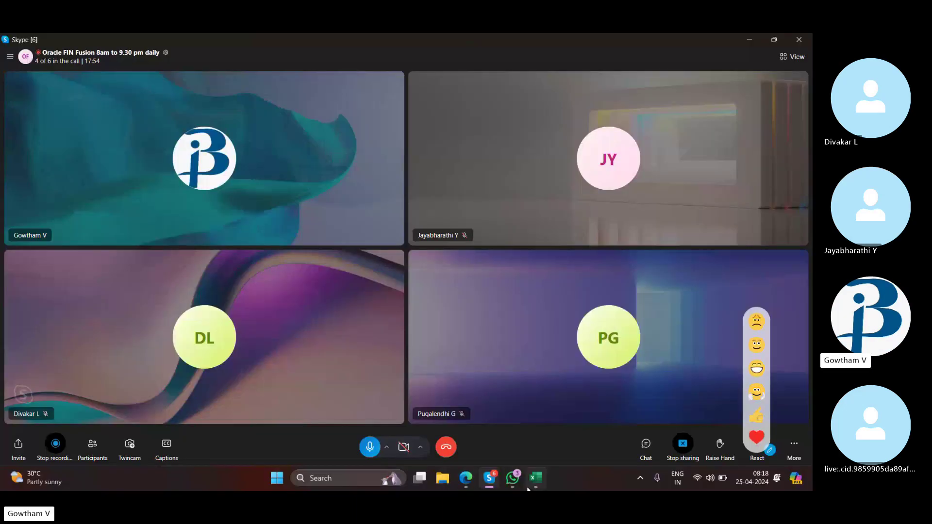
Step: Switch to the blank Excel workbook and select cell G3
{"action": "left_click", "coordinate": [533, 480]}
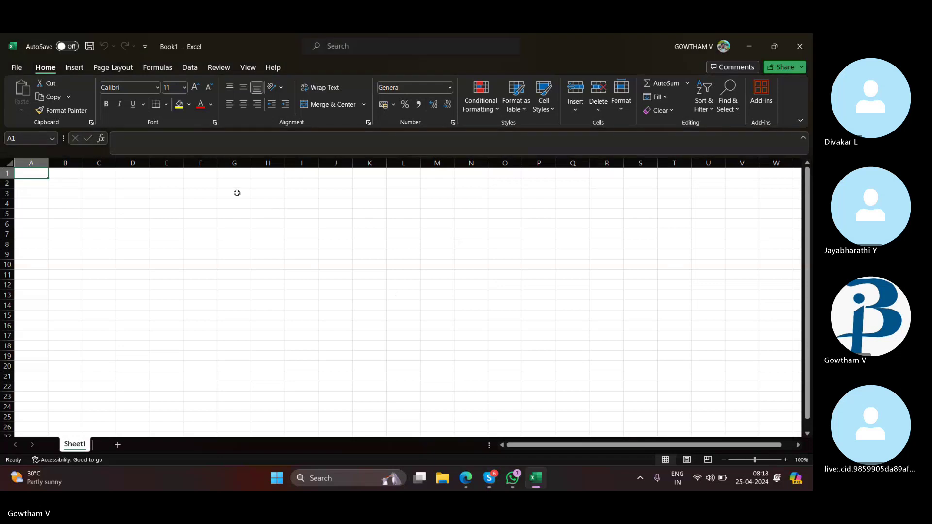
{"action": "left_click", "coordinate": [235, 192]}
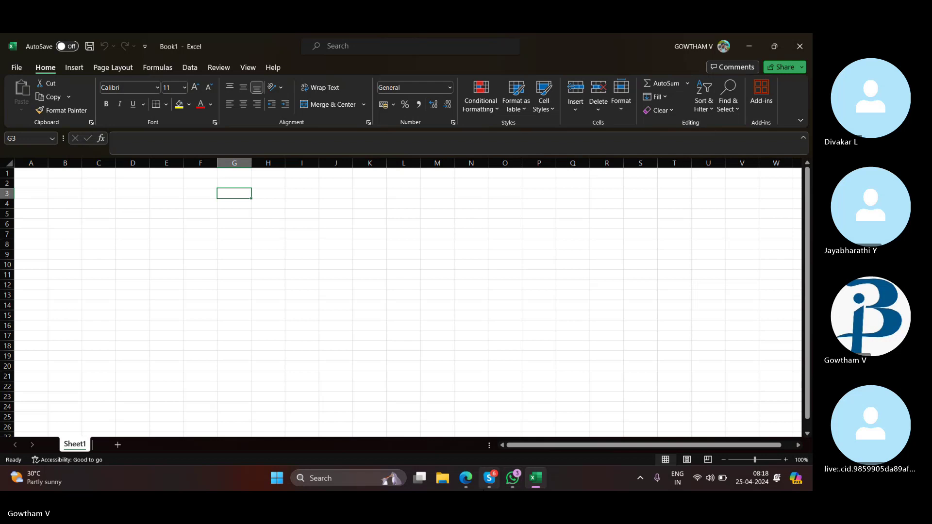
{"action": "left_click", "coordinate": [489, 478]}
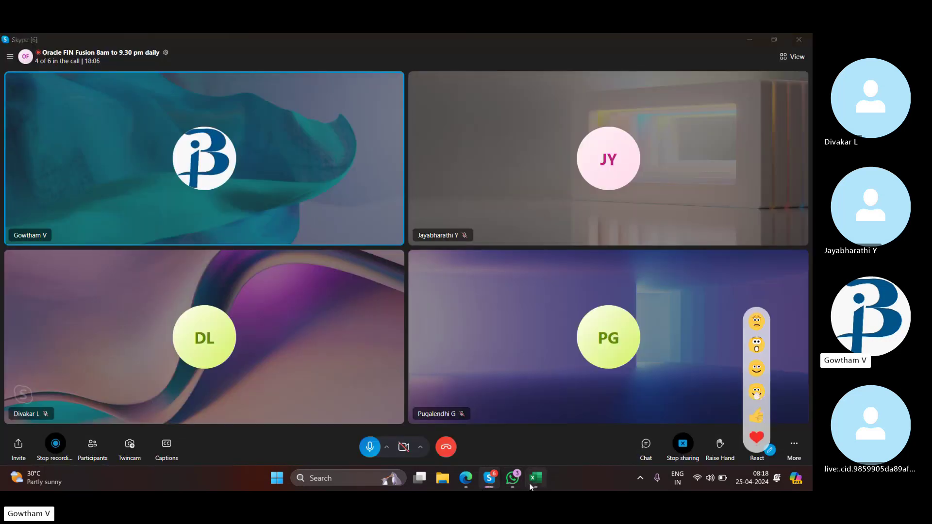
{"action": "left_click", "coordinate": [529, 482]}
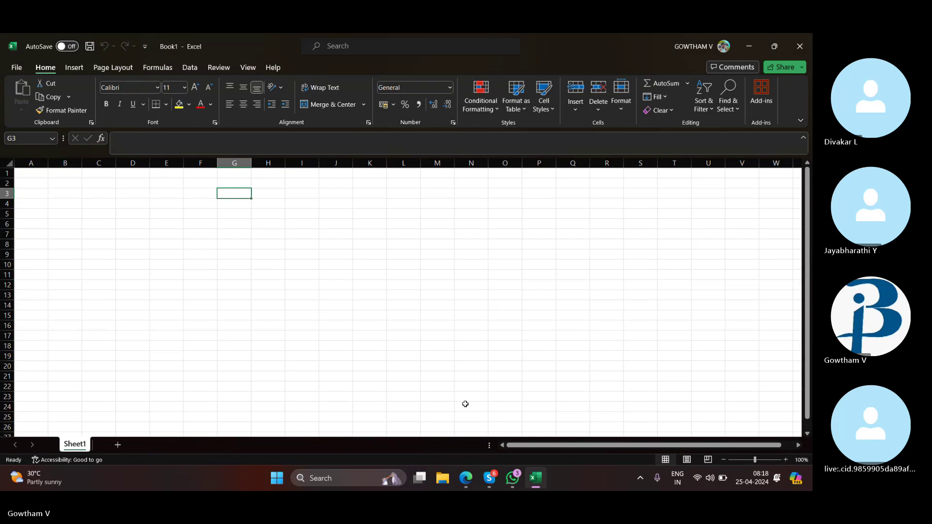
{"action": "key", "text": "alt+Tab"}
{"action": "key", "text": "alt+Tab"}
{"action": "key", "text": "alt+Tab"}
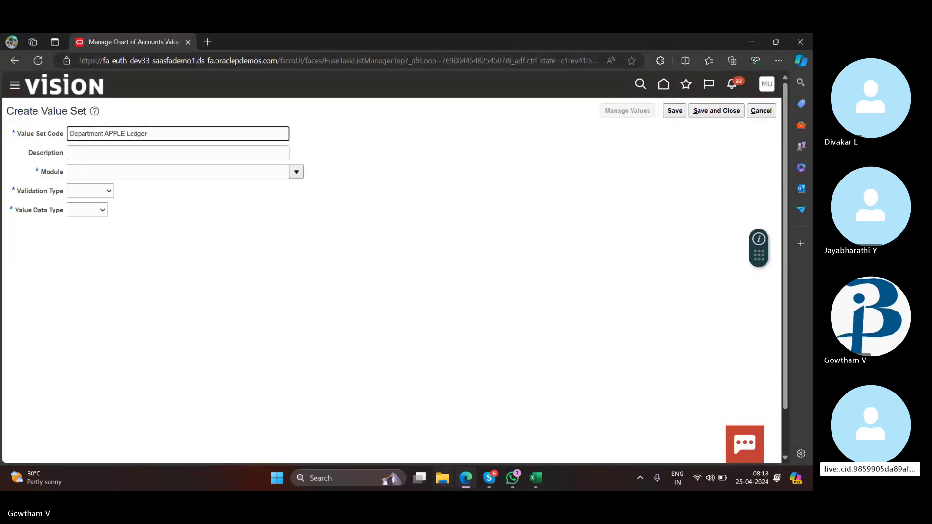
{"action": "key", "text": "alt"}
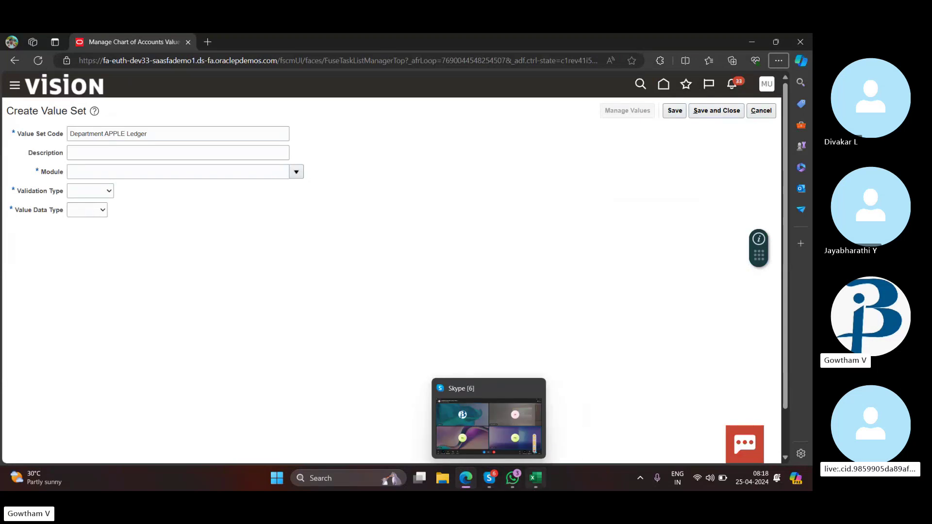
Step: Switch to Excel and write the note "create data access set" in cell G3
{"action": "left_click", "coordinate": [536, 479]}
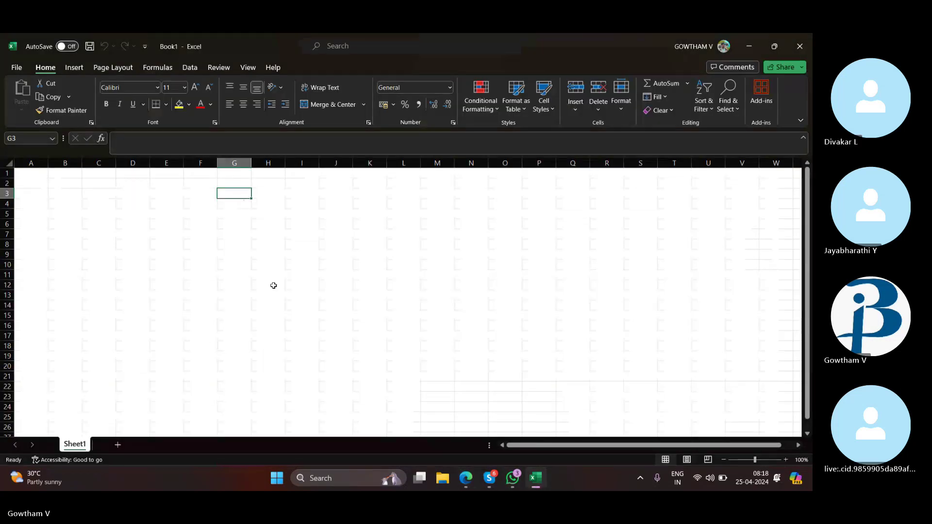
{"action": "type", "text": "create"}
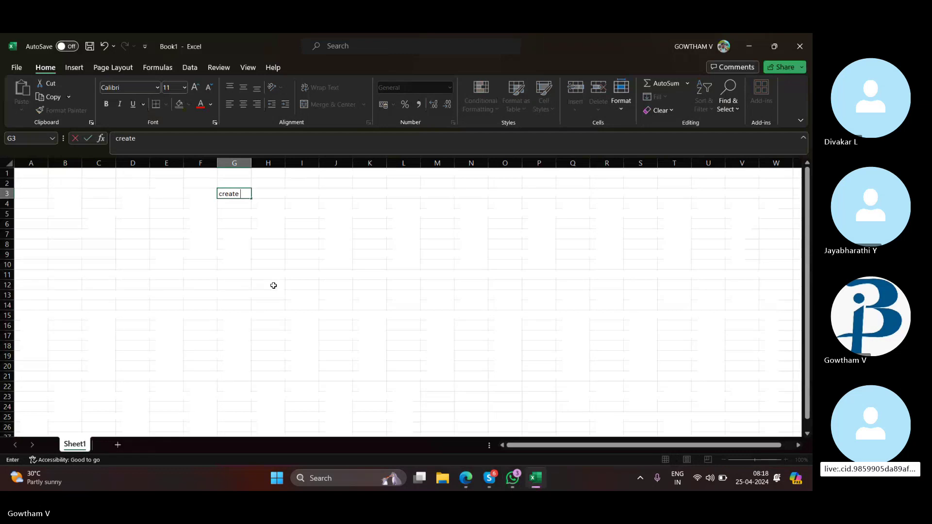
{"action": "type", "text": " data acc"}
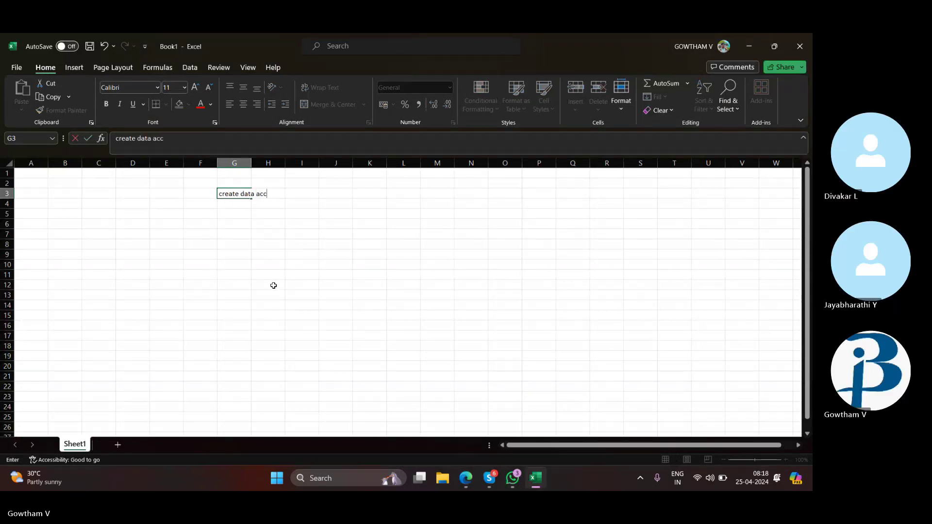
{"action": "type", "text": "ess"}
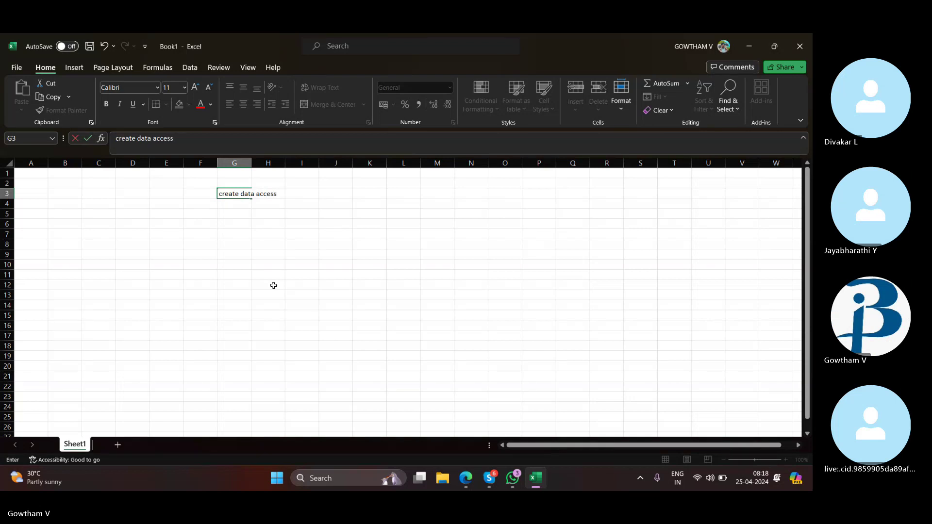
{"action": "type", "text": " set"}
Step: Switch to the browser and cancel the creation of the Department APPLE Ledger value set
{"action": "left_click", "coordinate": [465, 479]}
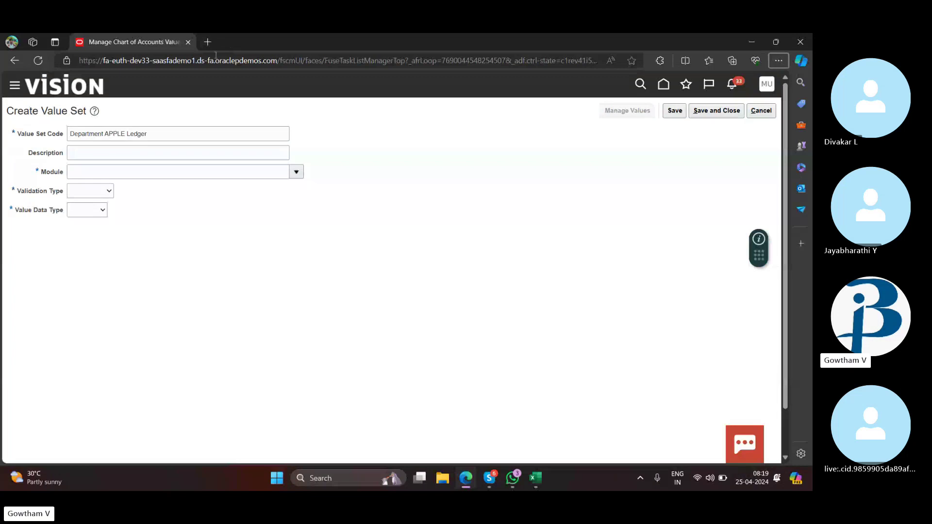
{"action": "left_click", "coordinate": [768, 110]}
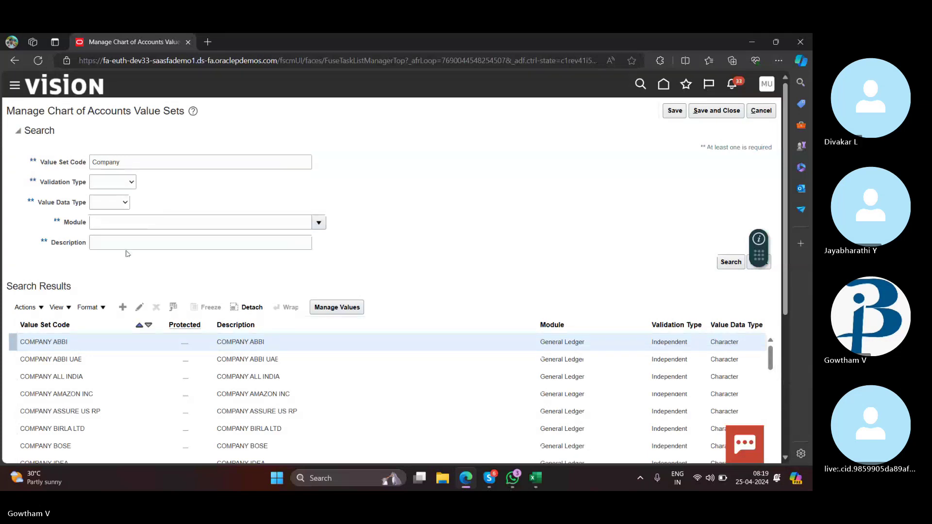
Step: Switch back to Excel and change the note in cell G3 to "create chart of account value set"
{"action": "left_click", "coordinate": [535, 478]}
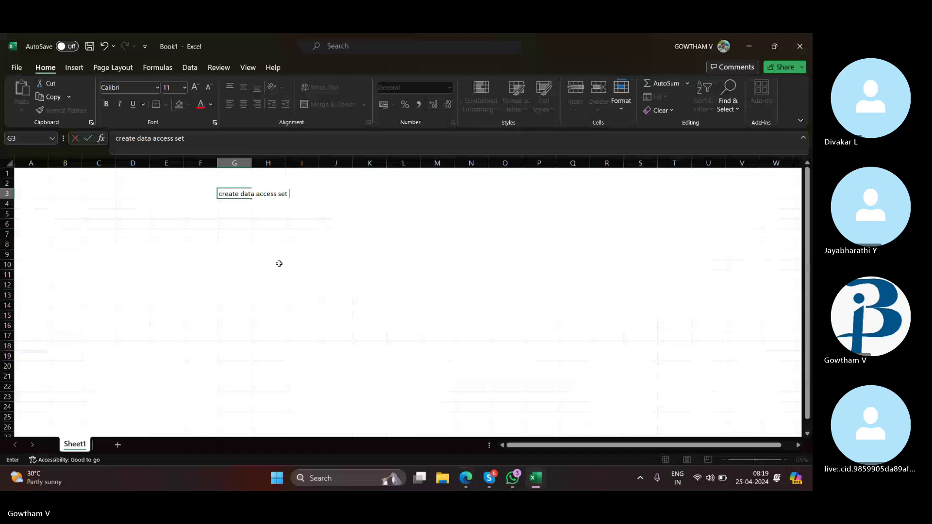
{"action": "key", "text": "BackSpace"}
{"action": "key", "text": "BackSpace"}
{"action": "key", "text": "BackSpace"}
{"action": "key", "text": "BackSpace"}
{"action": "key", "text": "BackSpace"}
{"action": "key", "text": "BackSpace"}
{"action": "key", "text": "BackSpace"}
{"action": "key", "text": "BackSpace"}
{"action": "key", "text": "BackSpace"}
{"action": "key", "text": "BackSpace"}
{"action": "key", "text": "BackSpace"}
{"action": "key", "text": "BackSpace"}
{"action": "key", "text": "BackSpace"}
{"action": "key", "text": "BackSpace"}
{"action": "key", "text": "BackSpace"}
{"action": "type", "text": "cha"}
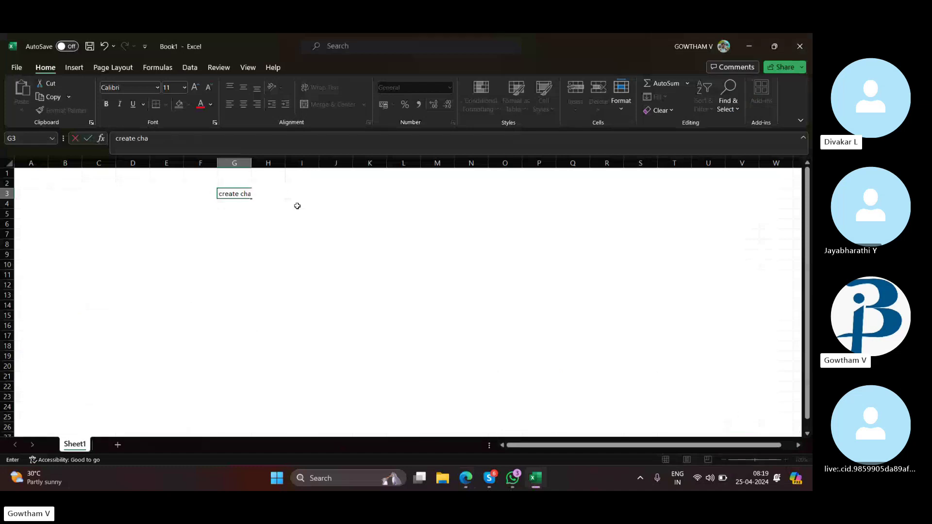
{"action": "type", "text": "rt of"}
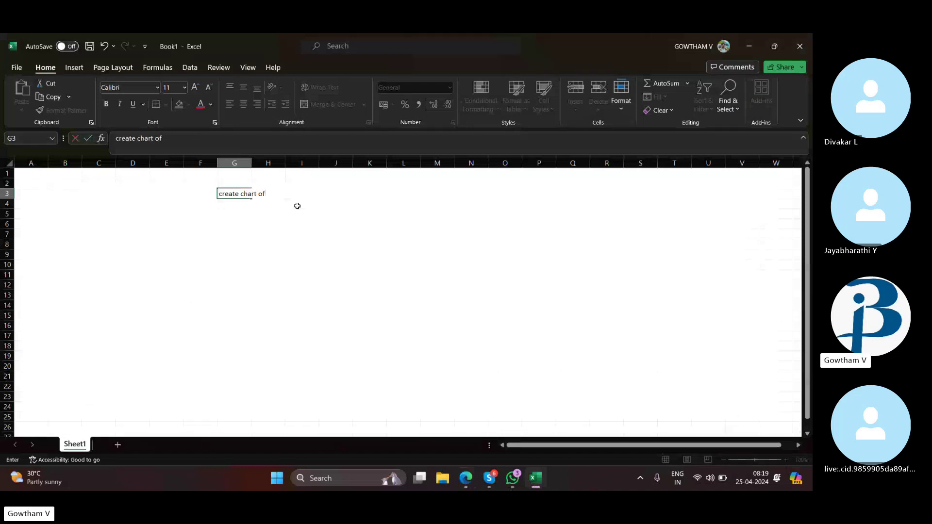
{"action": "type", "text": " account"}
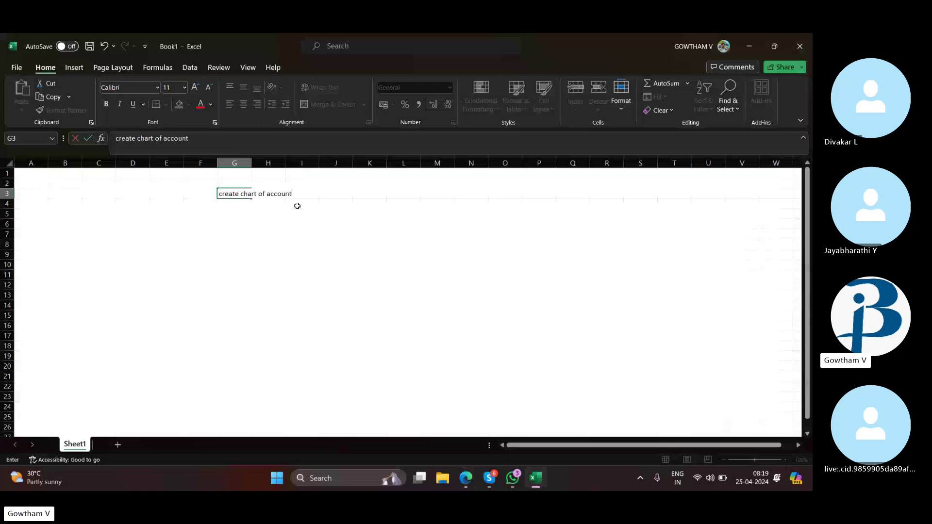
{"action": "type", "text": " value set"}
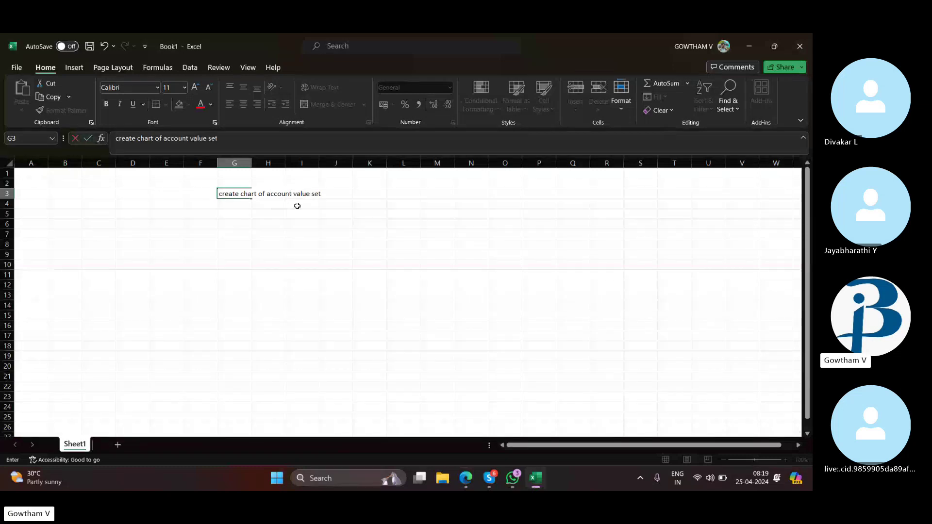
{"action": "key", "text": "Right"}
Step: Write the note "add values" in cell G5 and move on to cell G7
{"action": "key", "text": "Right"}
{"action": "key", "text": "Right"}
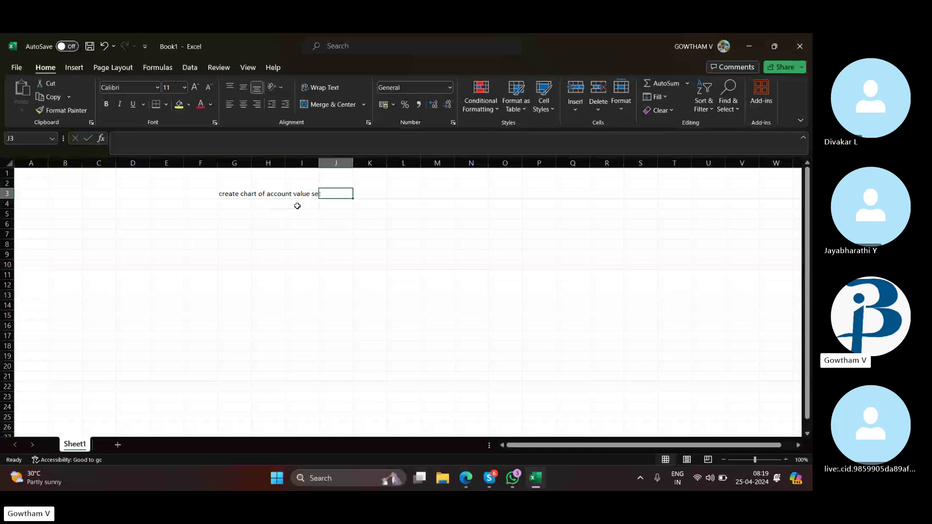
{"action": "key", "text": "Down"}
{"action": "key", "text": "Down"}
{"action": "key", "text": "Left"}
{"action": "key", "text": "Left"}
{"action": "key", "text": "Left"}
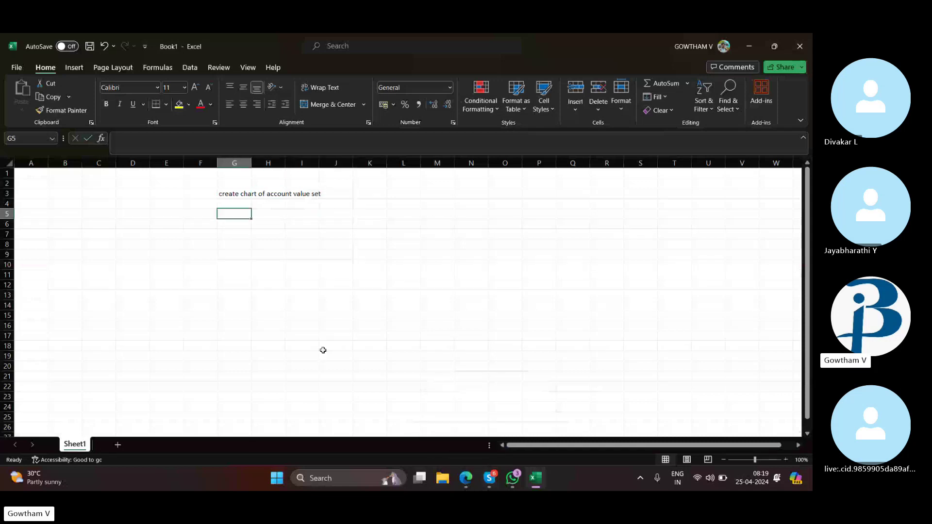
{"action": "type", "text": "ad"}
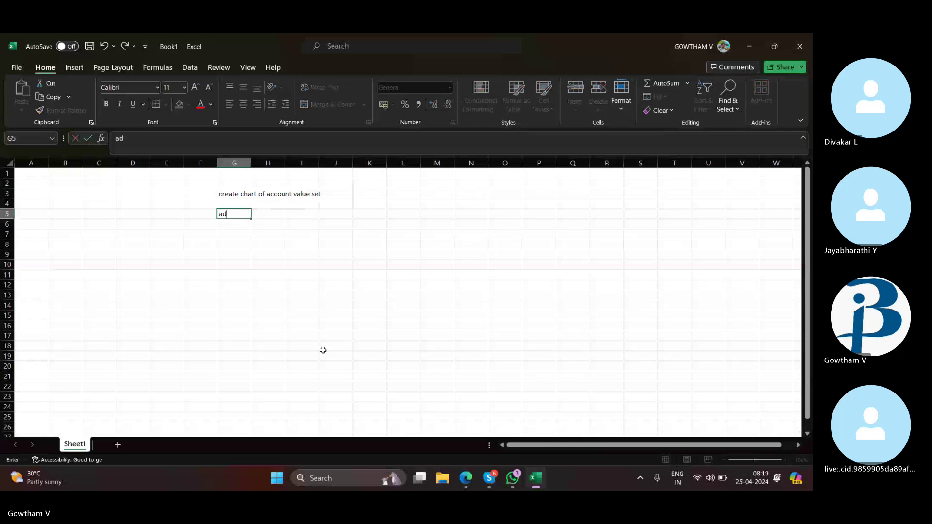
{"action": "type", "text": "d values"}
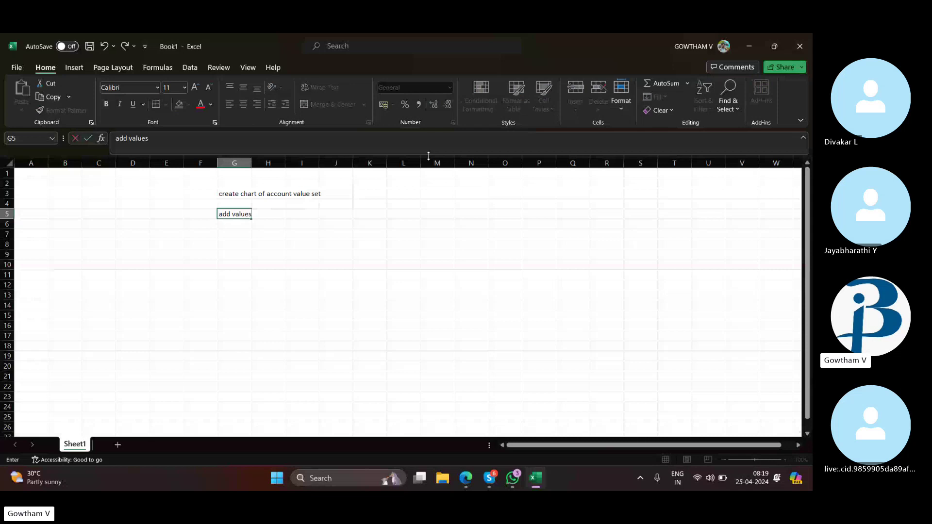
{"action": "key", "text": "Return"}
{"action": "key", "text": "Down"}
{"action": "key", "text": "Right"}
{"action": "key", "text": "Left"}
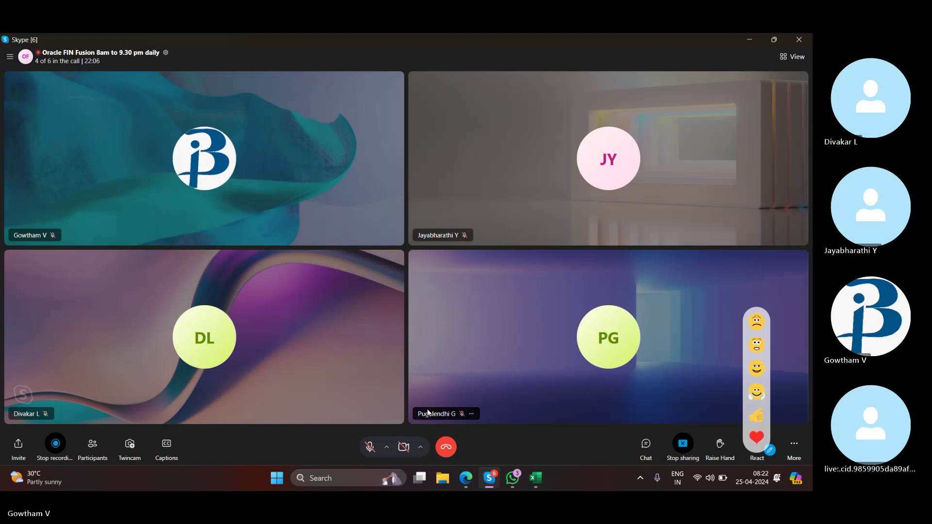
Step: Connect the computer to the second Wi-Fi network in the list and unmute the microphone in the Skype call
{"action": "left_click", "coordinate": [728, 483]}
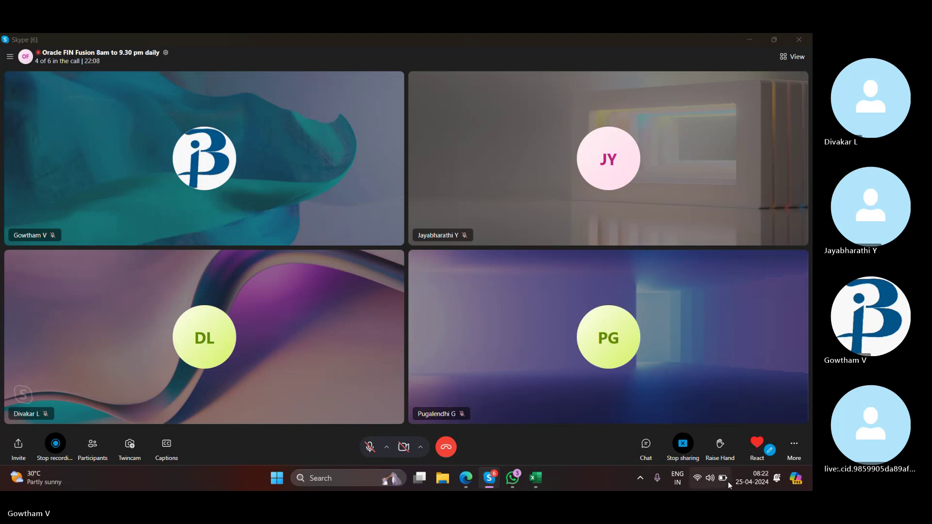
{"action": "left_click", "coordinate": [666, 275]}
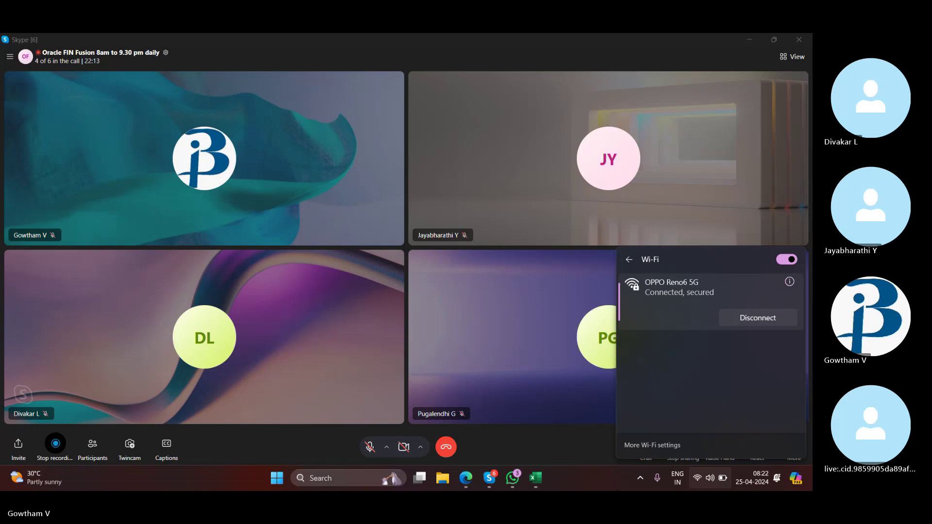
{"action": "left_click", "coordinate": [695, 339]}
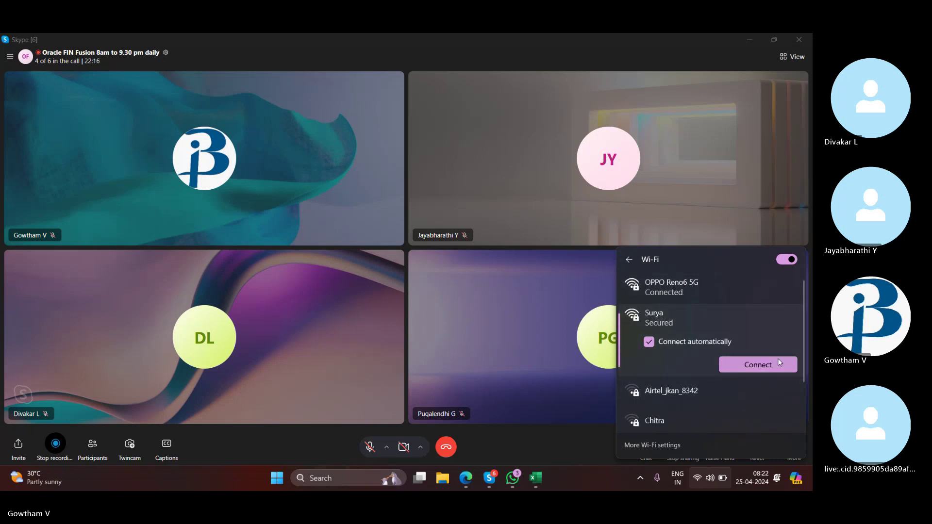
{"action": "left_click", "coordinate": [778, 363]}
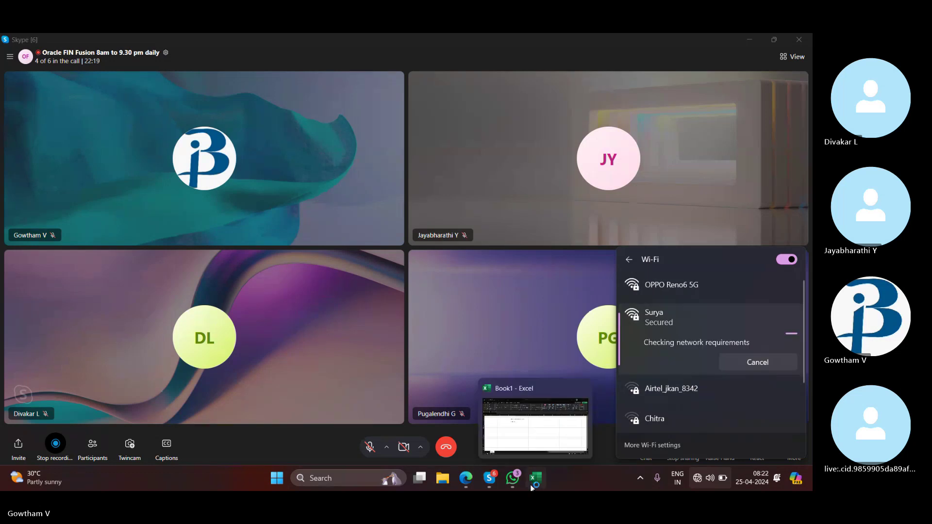
{"action": "left_click", "coordinate": [569, 486]}
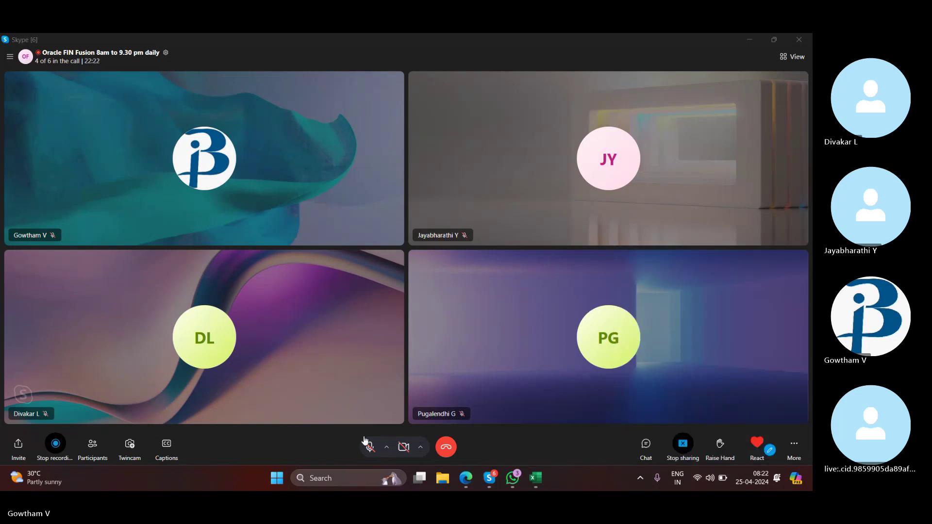
{"action": "left_click", "coordinate": [371, 456]}
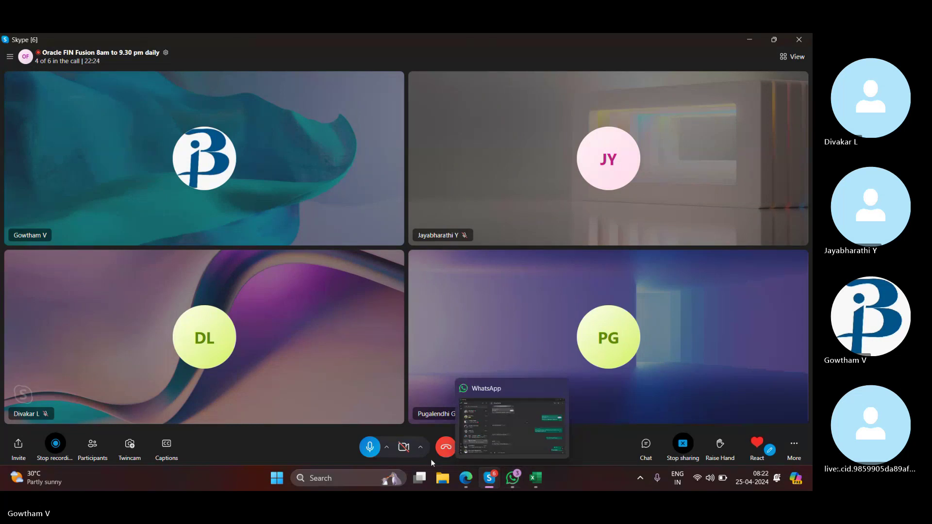
Step: Switch to the browser, describe value 101 of the Department APPLE Ledger value set as "APPLE Chennai", and save and close the values
{"action": "left_click", "coordinate": [532, 479]}
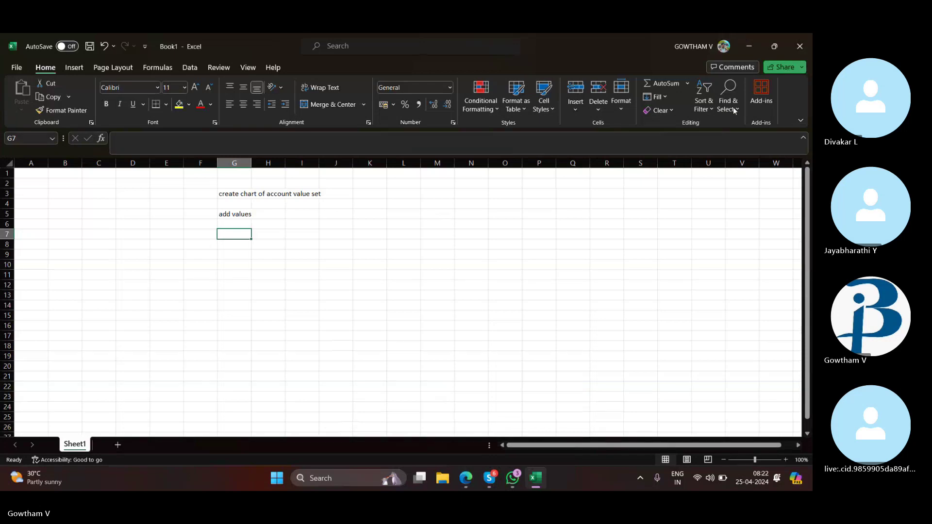
{"action": "left_click", "coordinate": [466, 480]}
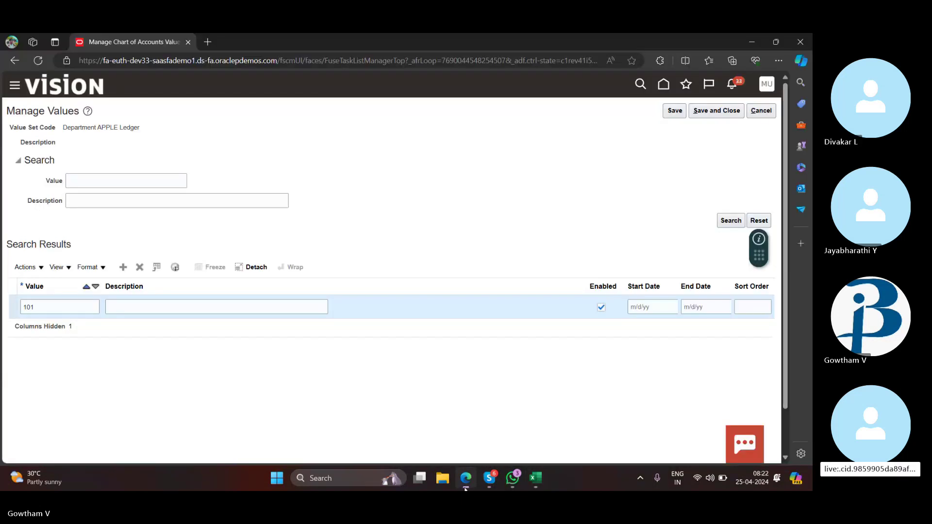
{"action": "left_click", "coordinate": [56, 309]}
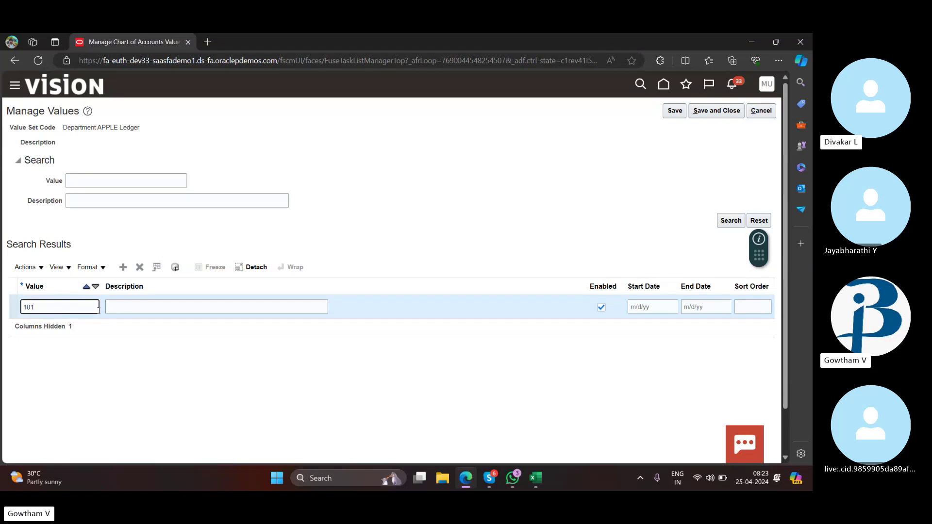
{"action": "left_click", "coordinate": [195, 307]}
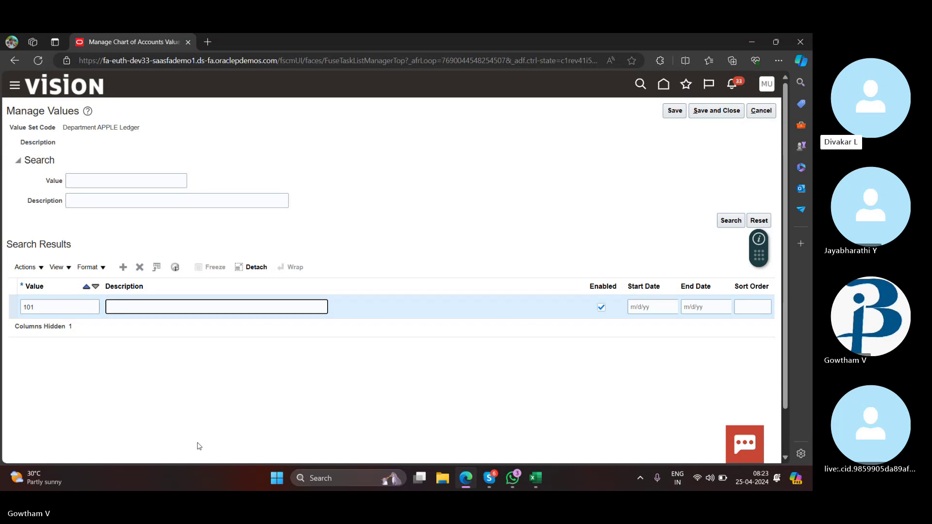
{"action": "type", "text": "APPL"}
{"action": "type", "text": "E "}
{"action": "type", "text": "CO"}
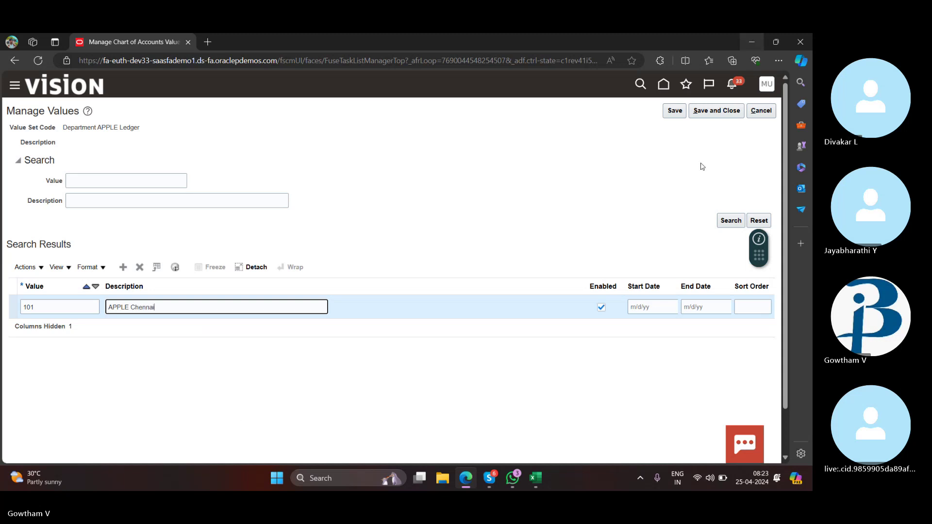
{"action": "left_click", "coordinate": [677, 114]}
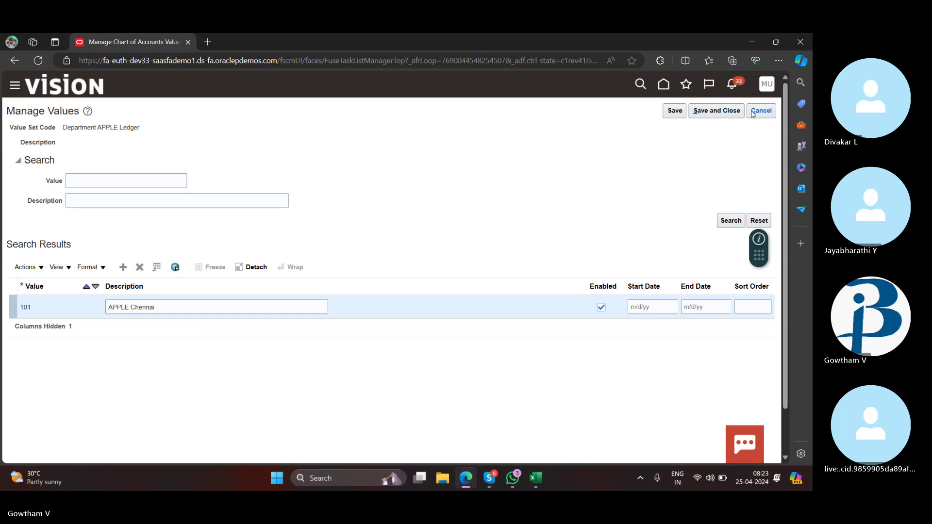
{"action": "left_click", "coordinate": [717, 110]}
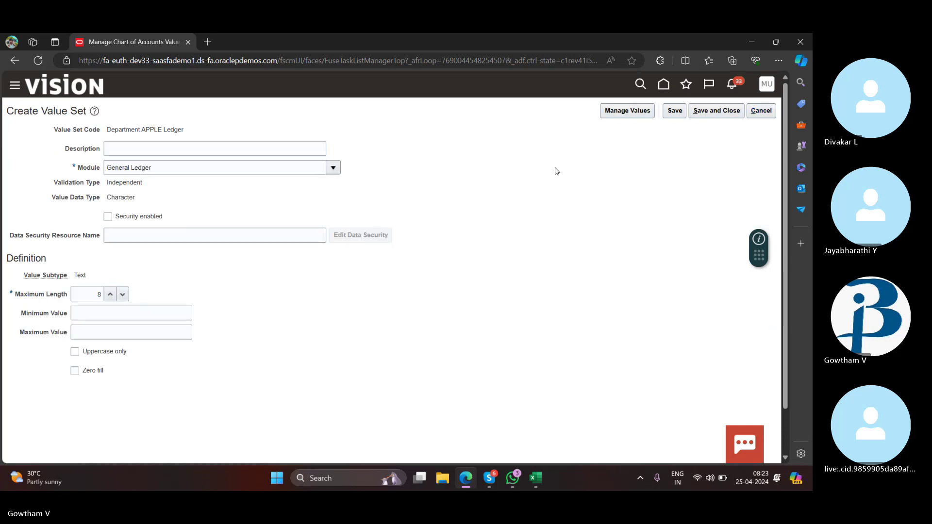
Step: Save and close the Department APPLE Ledger value set, and switch to Excel to note "1.company" in cell K5
{"action": "left_click", "coordinate": [710, 109]}
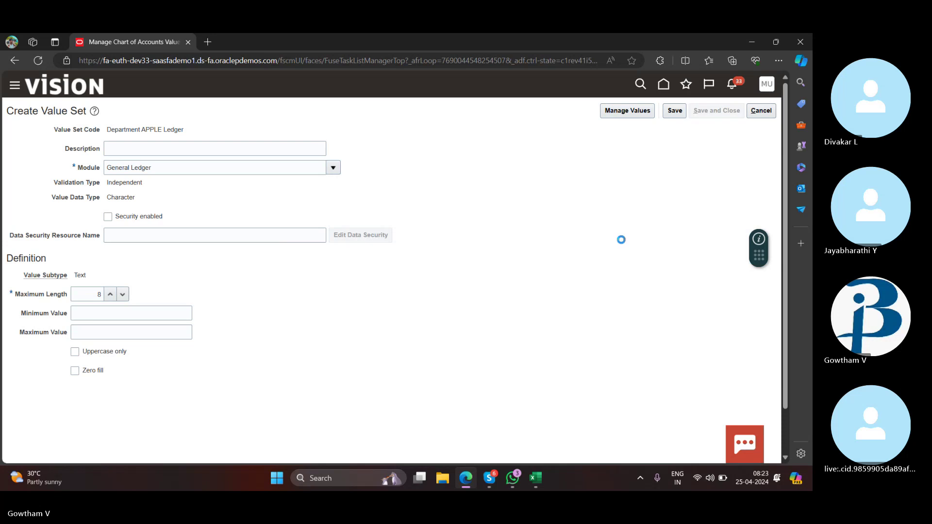
{"action": "left_click", "coordinate": [535, 478]}
{"action": "left_click", "coordinate": [355, 216]}
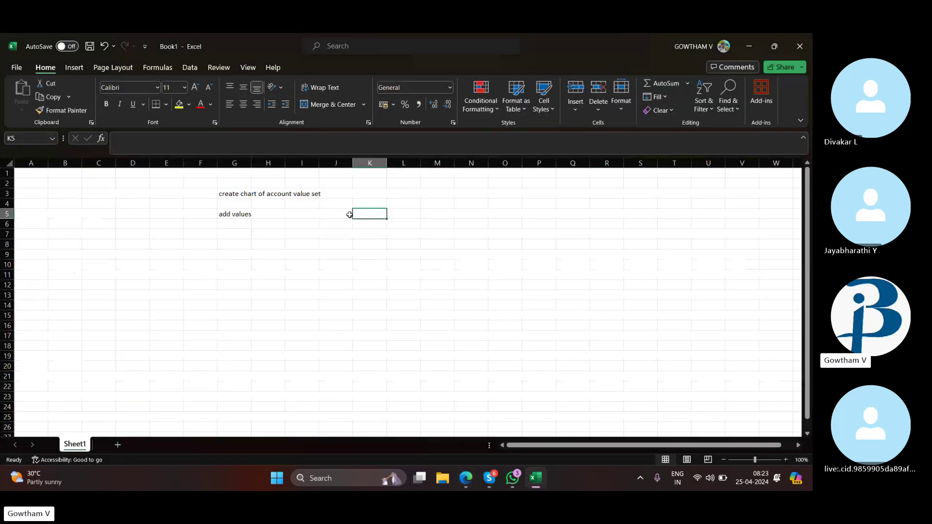
{"action": "type", "text": "1"}
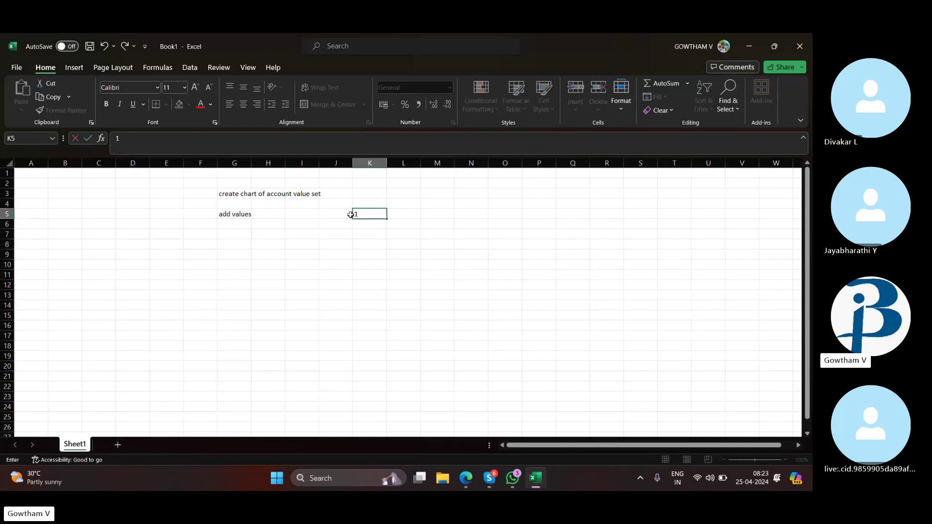
{"action": "type", "text": "."}
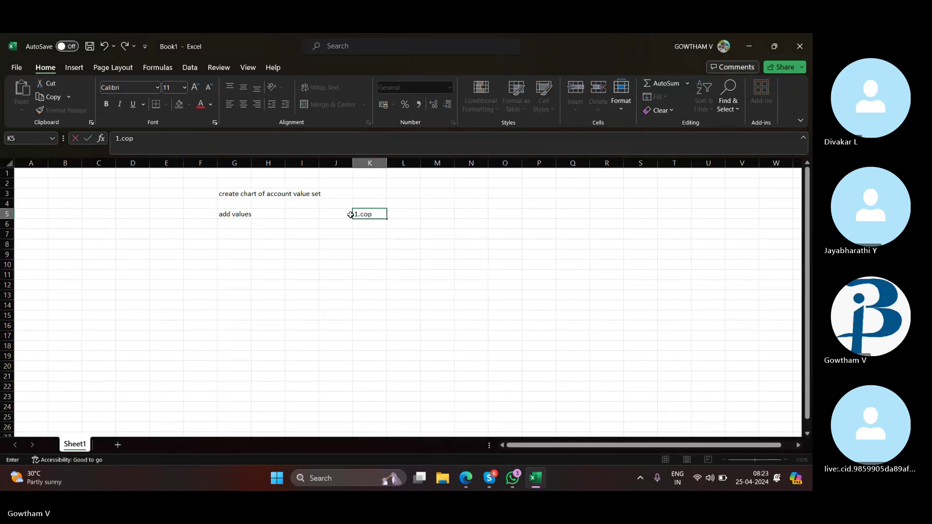
{"action": "type", "text": "company"}
{"action": "key", "text": "Return"}
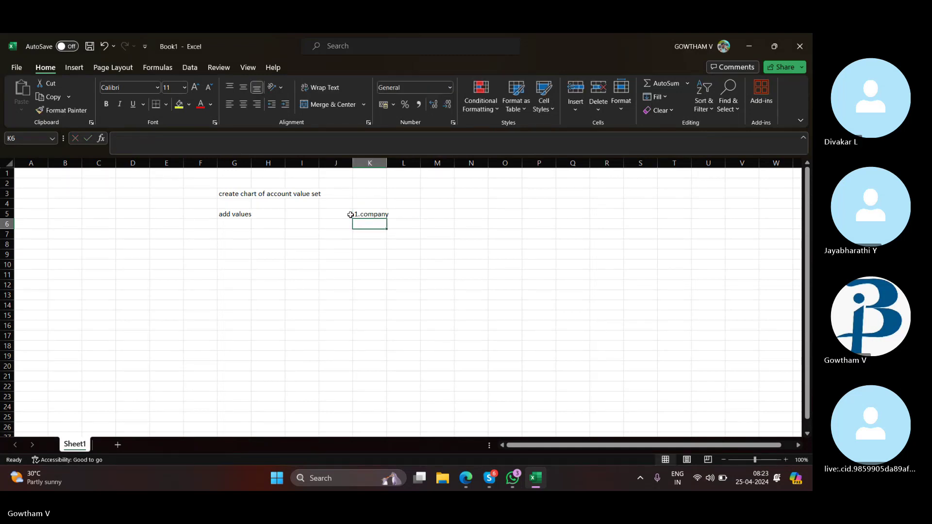
Step: Write the note "101.department" in cell K6, directly below the company note
{"action": "type", "text": "2."}
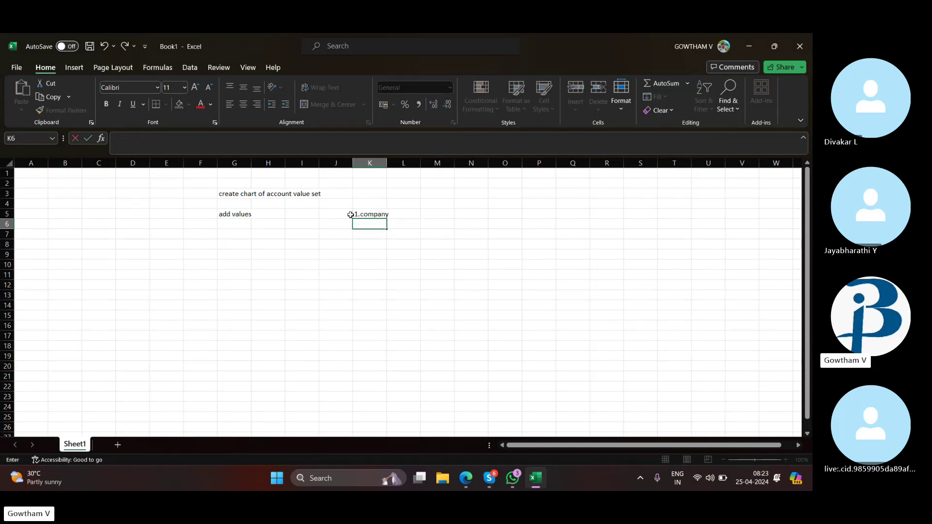
{"action": "type", "text": "101"}
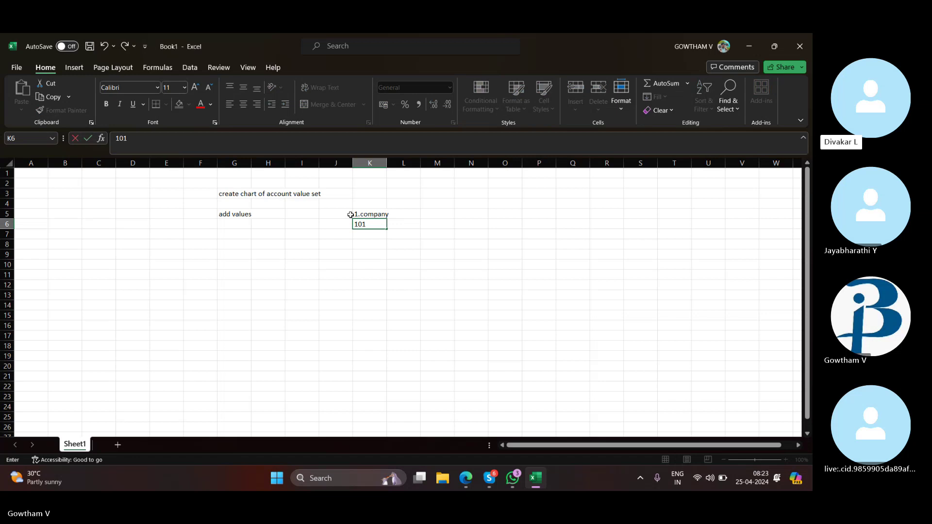
{"action": "type", "text": ">"}
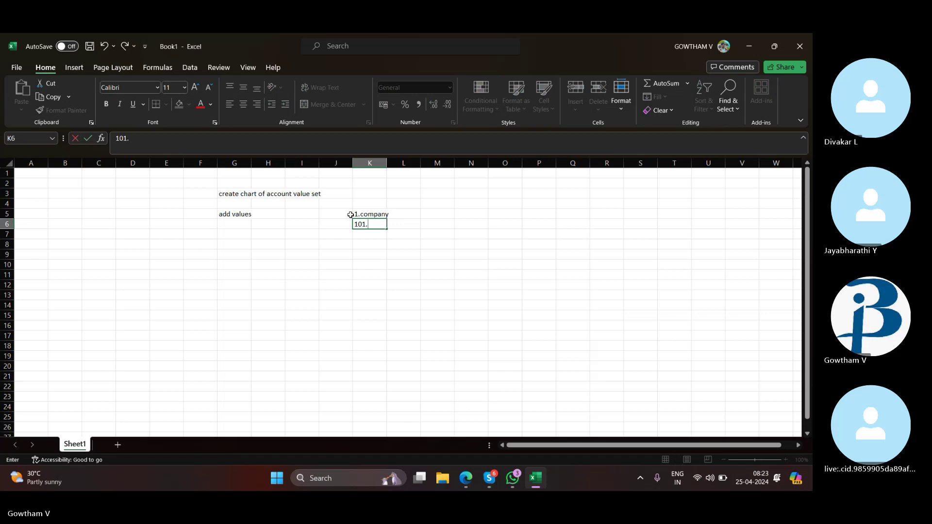
{"action": "type", "text": "department"}
{"action": "key", "text": "Return"}
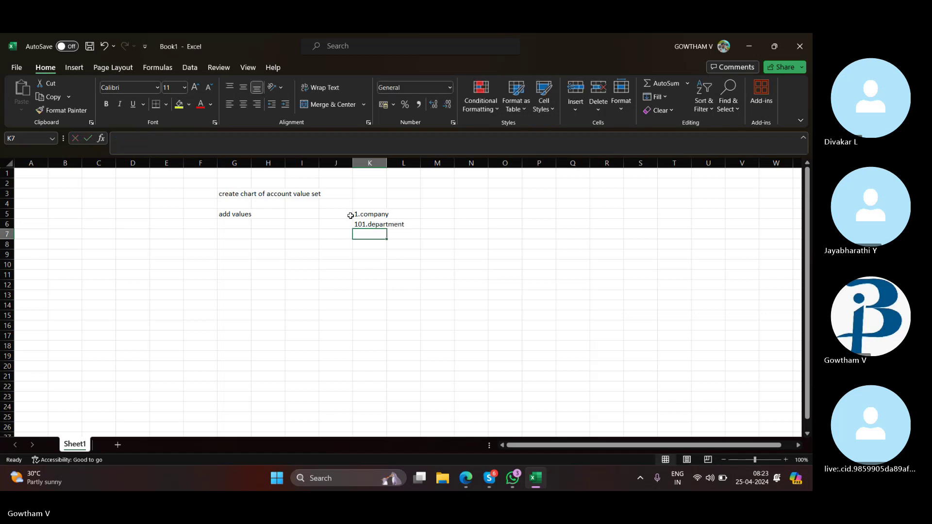
Step: Switch to the browser and start a new value set with the code "Account APPLE Ledger" in the General Ledger module
{"action": "key", "text": "alt+Tab"}
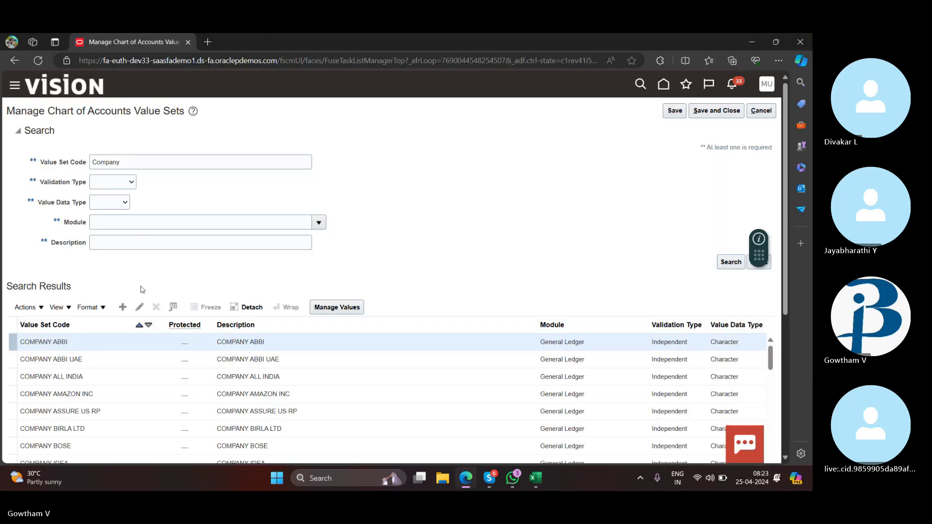
{"action": "left_click", "coordinate": [127, 306]}
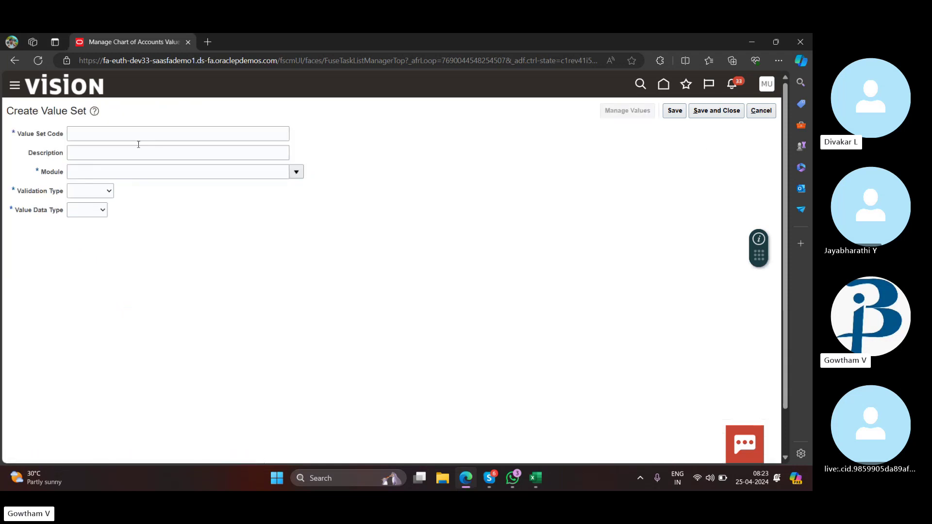
{"action": "left_click", "coordinate": [140, 136]}
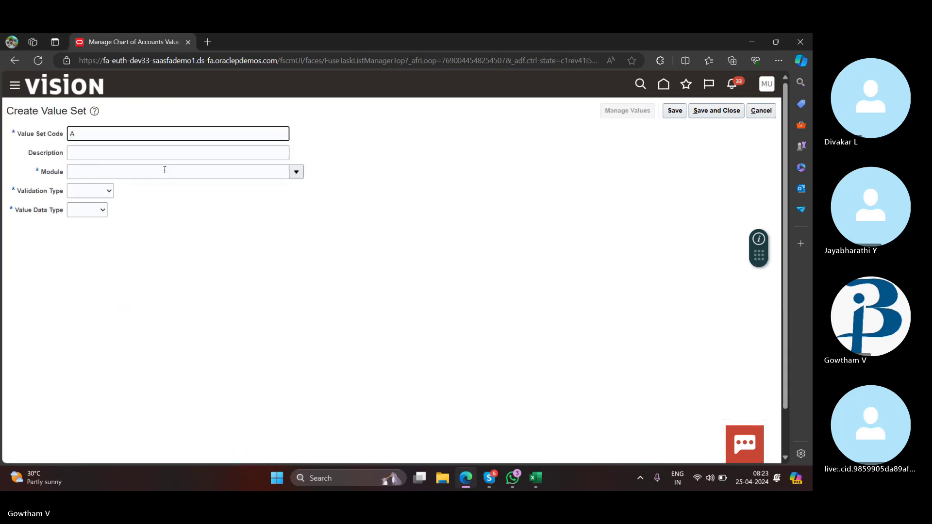
{"action": "type", "text": "Account APPLE Ledger"}
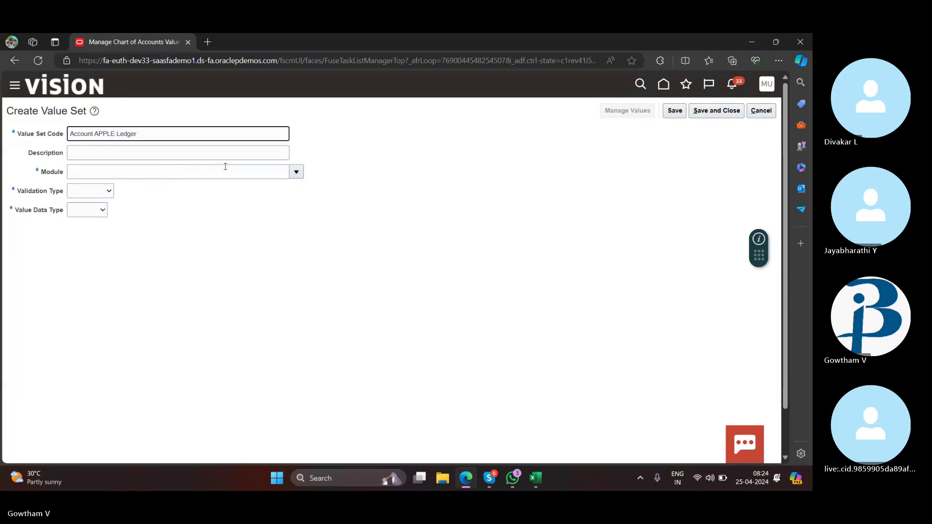
{"action": "left_click", "coordinate": [296, 172]}
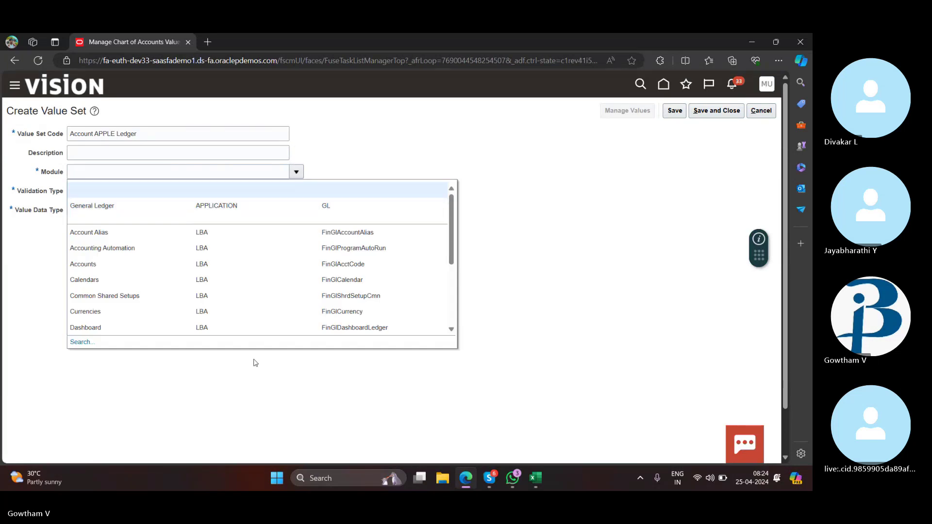
{"action": "left_click", "coordinate": [311, 206]}
Step: Set the Account APPLE Ledger value set's validation type to Independent and its value data type to Character
{"action": "left_click", "coordinate": [87, 191]}
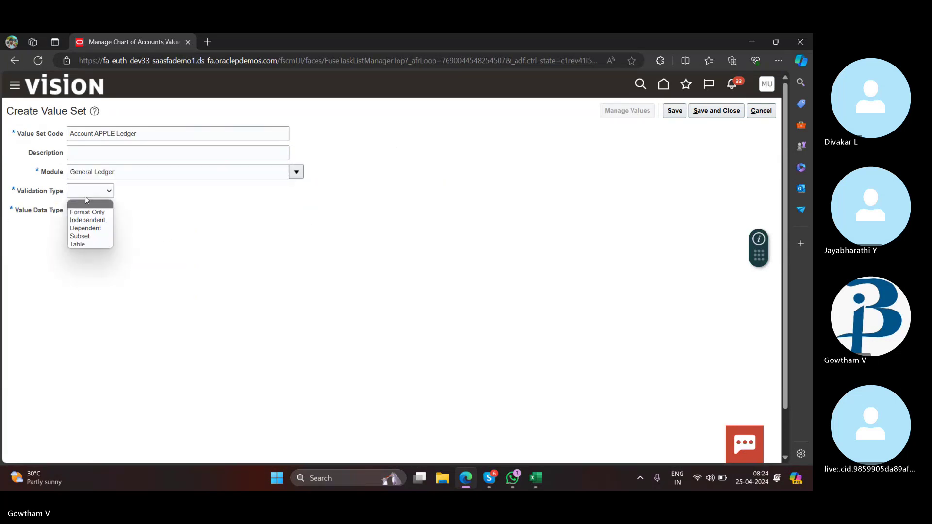
{"action": "left_click", "coordinate": [86, 220]}
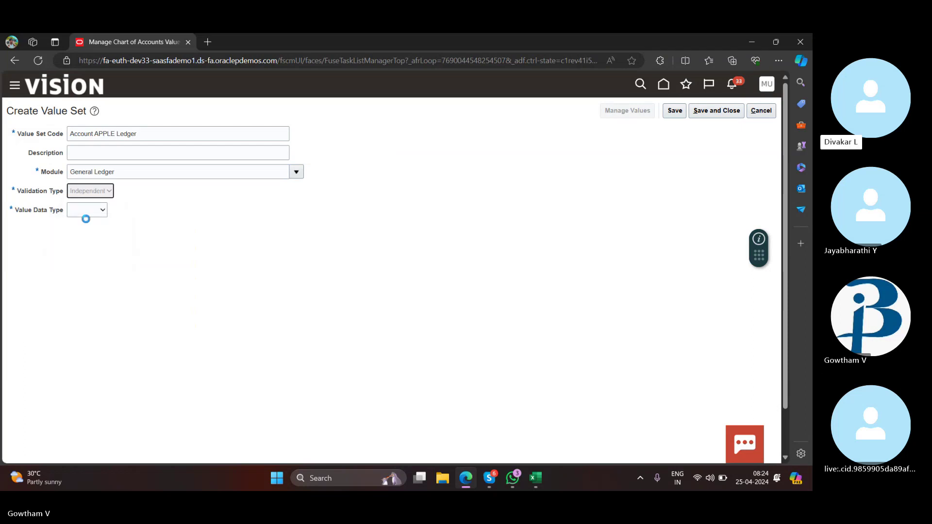
{"action": "left_click", "coordinate": [123, 210]}
{"action": "left_click", "coordinate": [126, 236]}
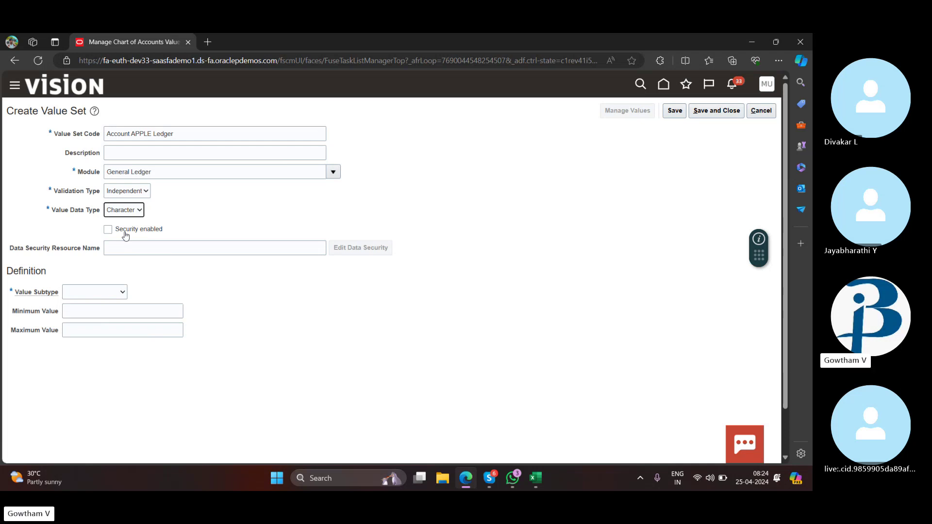
Step: Define the Account value set's subtype as Text with a maximum length of 8, and save it
{"action": "left_click", "coordinate": [83, 292]}
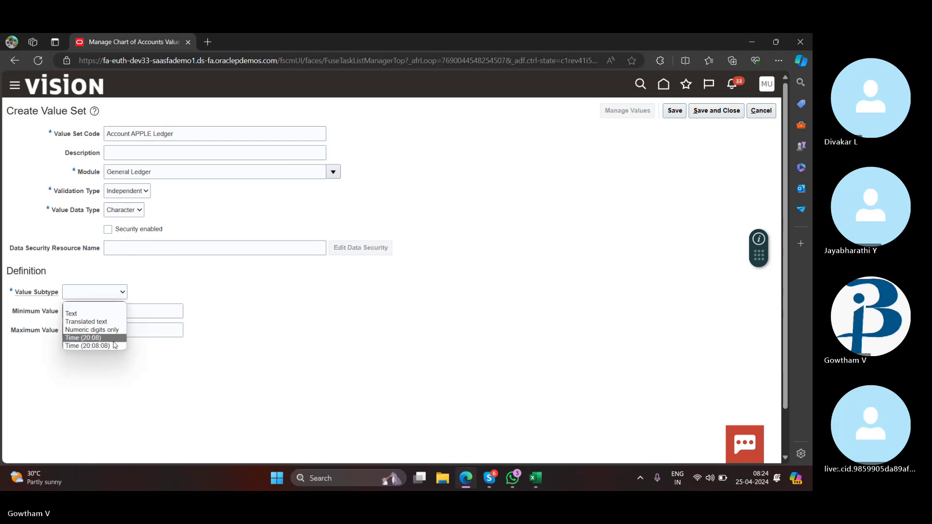
{"action": "left_click", "coordinate": [73, 313]}
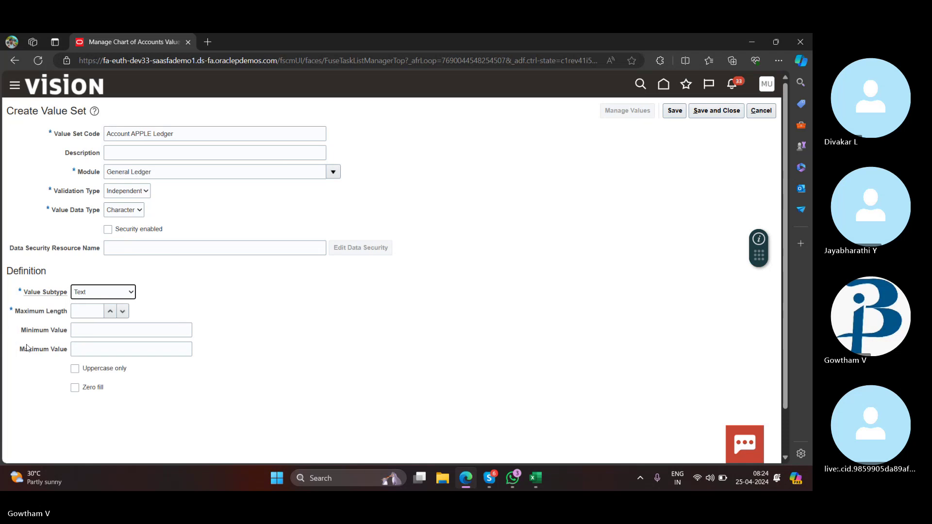
{"action": "left_click", "coordinate": [87, 312]}
{"action": "type", "text": "8"}
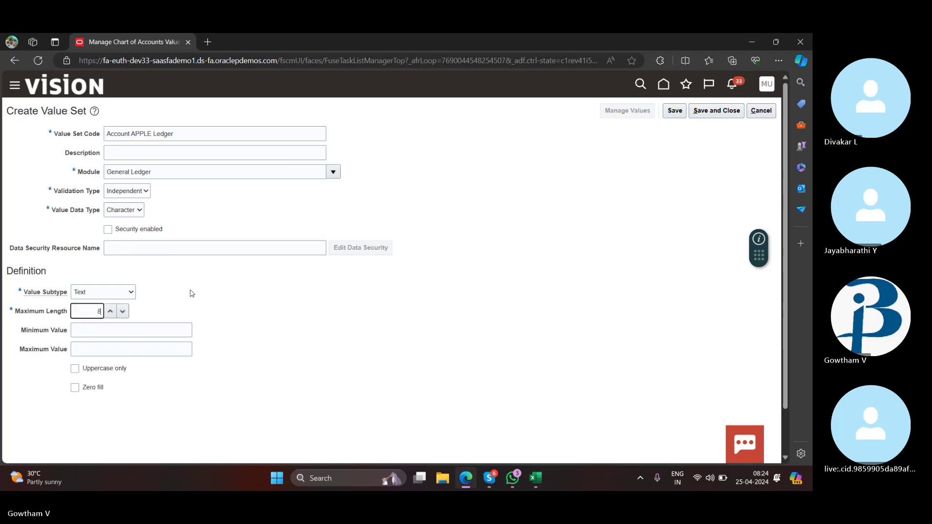
{"action": "left_click", "coordinate": [675, 111]}
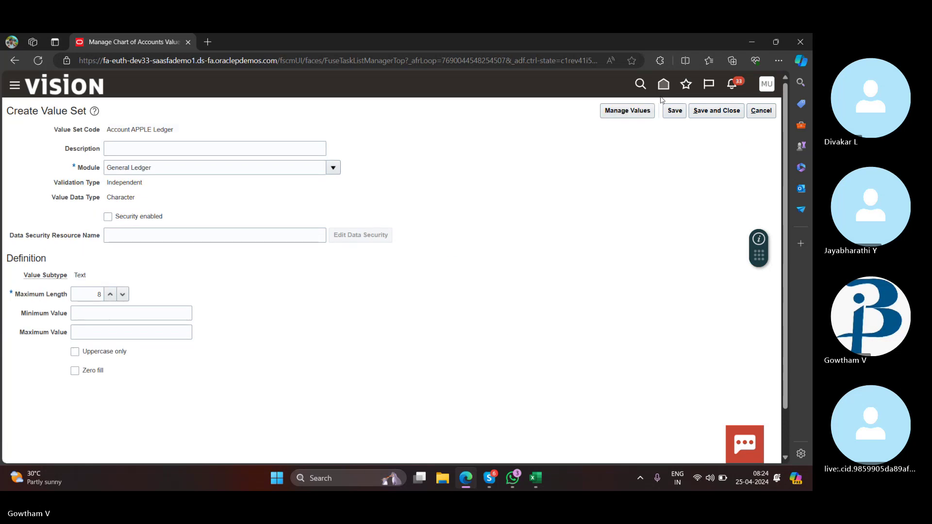
Step: Open the values of the Account APPLE Ledger value set and add value 1001 with the description "Rent"
{"action": "left_click", "coordinate": [626, 109]}
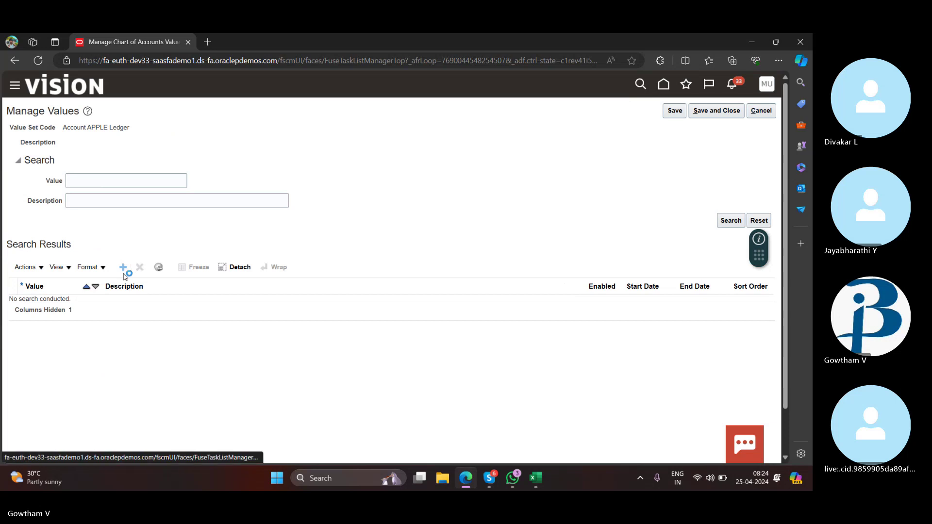
{"action": "left_click", "coordinate": [125, 269]}
{"action": "left_click", "coordinate": [49, 309]}
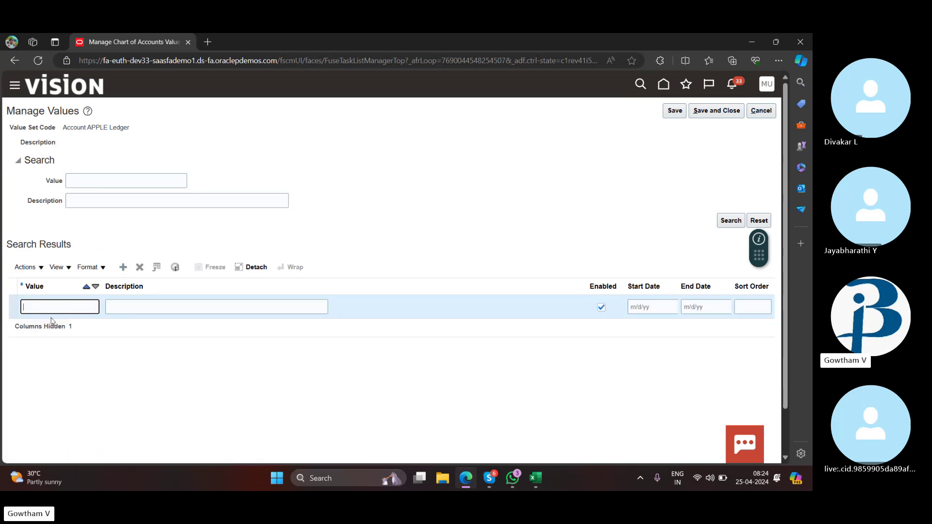
{"action": "type", "text": "100"}
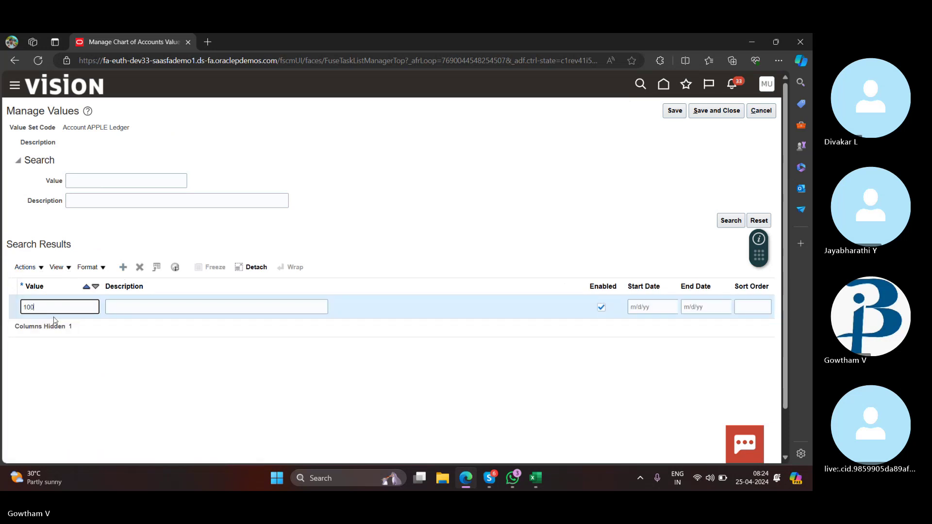
{"action": "type", "text": "1"}
{"action": "key", "text": "Tab"}
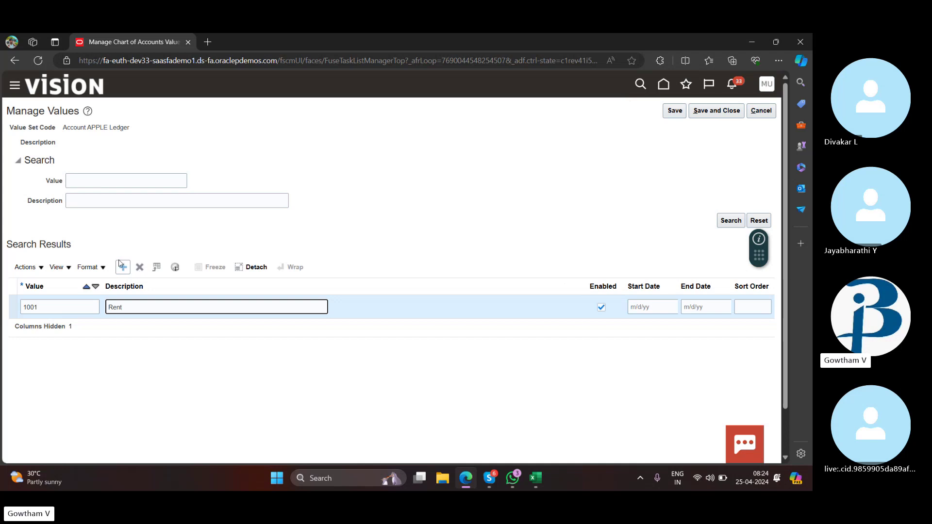
Step: Add value 1002 with the description "Retained Earnings", then save and close the account values and the value set
{"action": "left_click", "coordinate": [237, 228]}
{"action": "key", "text": "ctrl+alt+i"}
{"action": "left_click", "coordinate": [46, 304]}
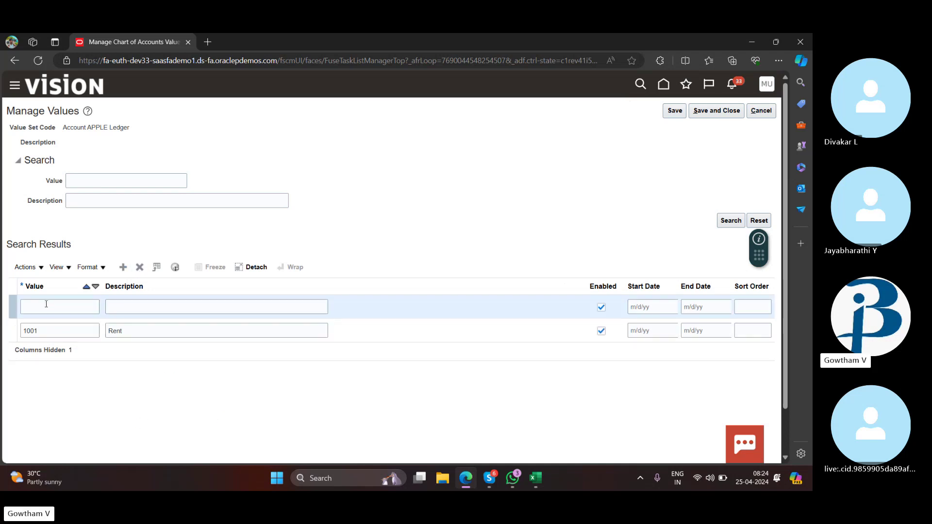
{"action": "type", "text": "1002"}
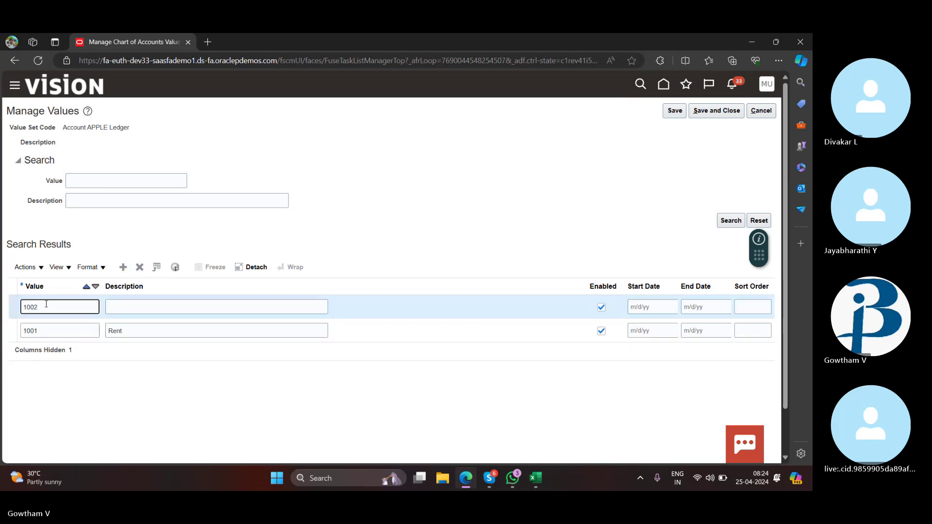
{"action": "left_click", "coordinate": [143, 305]}
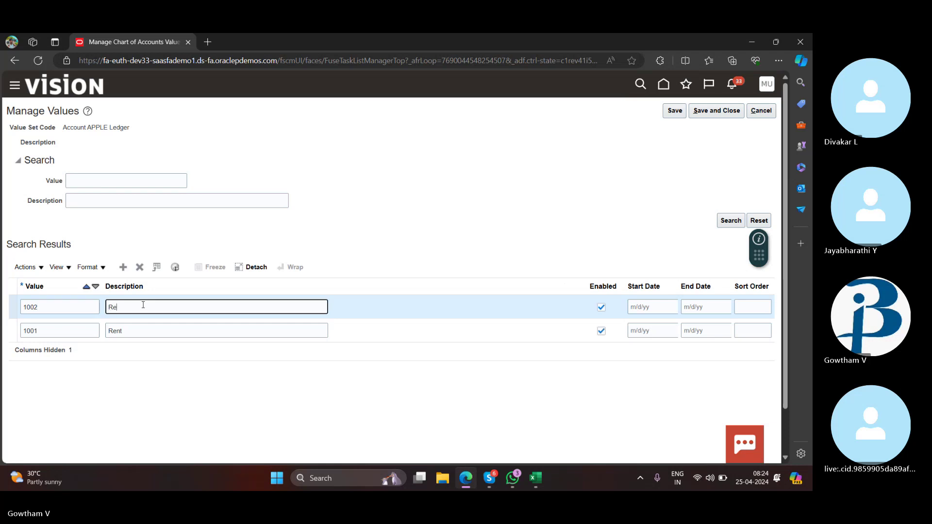
{"action": "type", "text": "Retained Earnings"}
{"action": "left_click", "coordinate": [702, 111]}
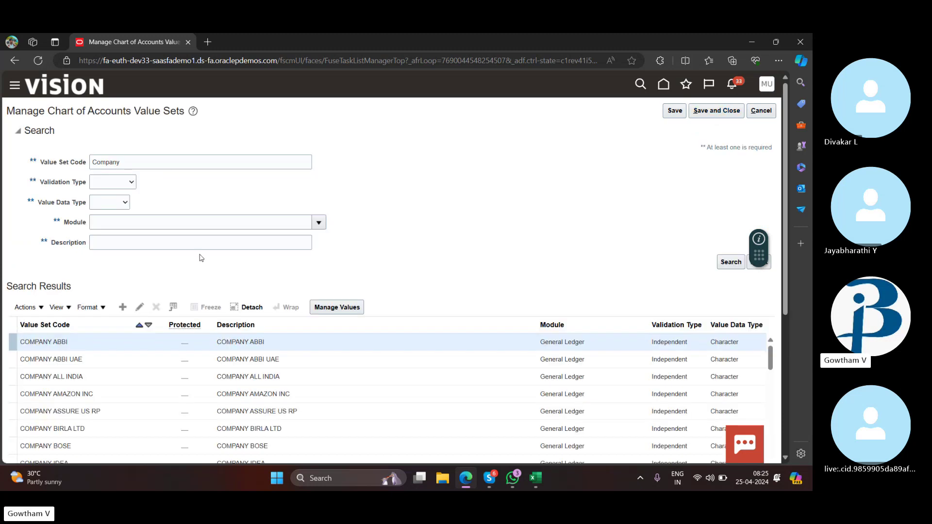
Step: Start a new value set with the code "Product APPLE Ledger" and assign it to the General Ledger module
{"action": "left_click", "coordinate": [123, 308]}
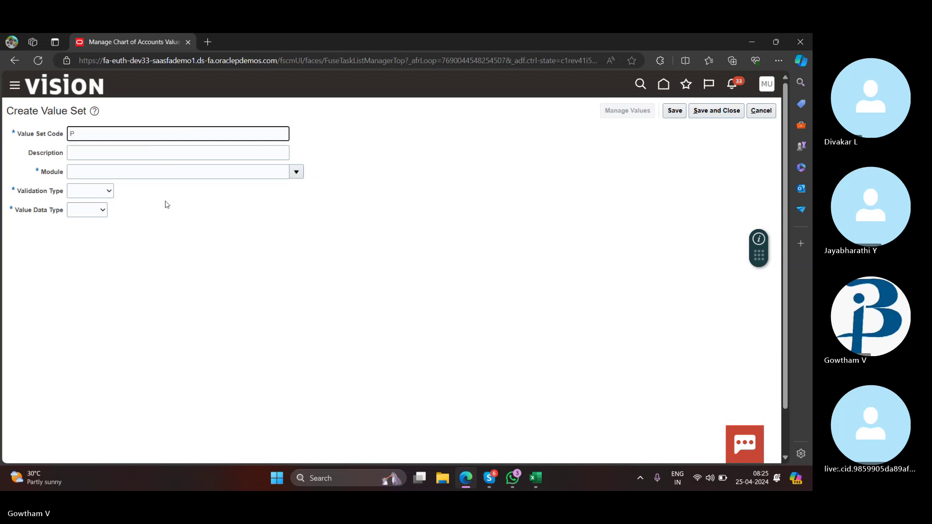
{"action": "type", "text": "Product"}
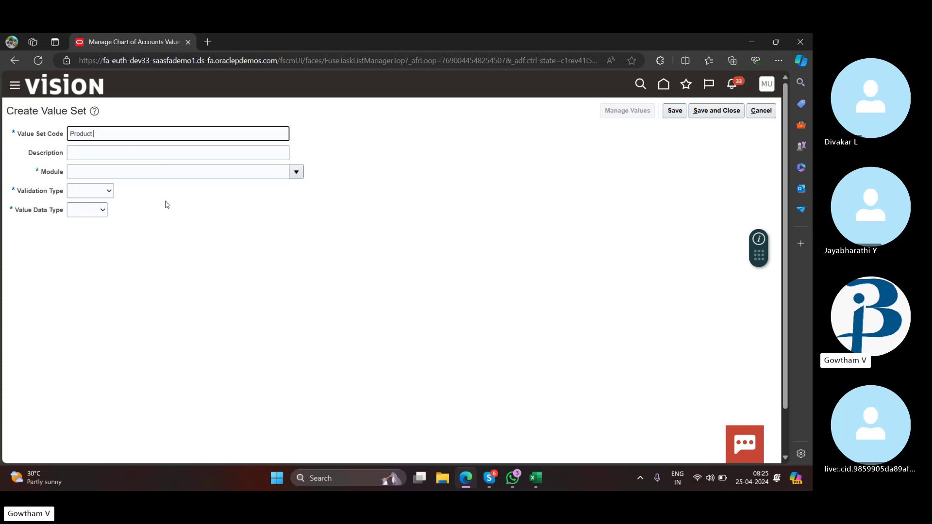
{"action": "type", "text": " APPLE Ledger"}
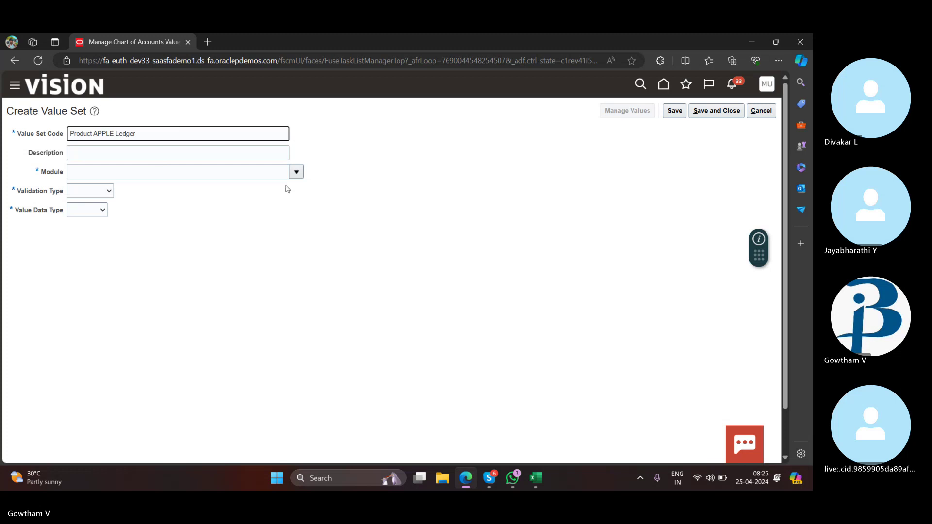
{"action": "left_click", "coordinate": [296, 172]}
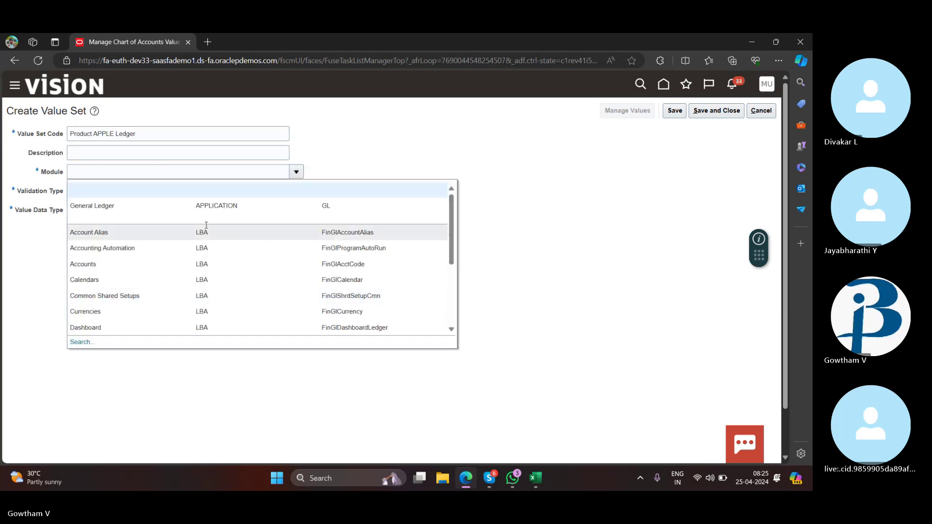
{"action": "left_click", "coordinate": [219, 206]}
Step: Set the Product APPLE Ledger value set's validation type to Independent and its value data type to Character
{"action": "left_click", "coordinate": [97, 191]}
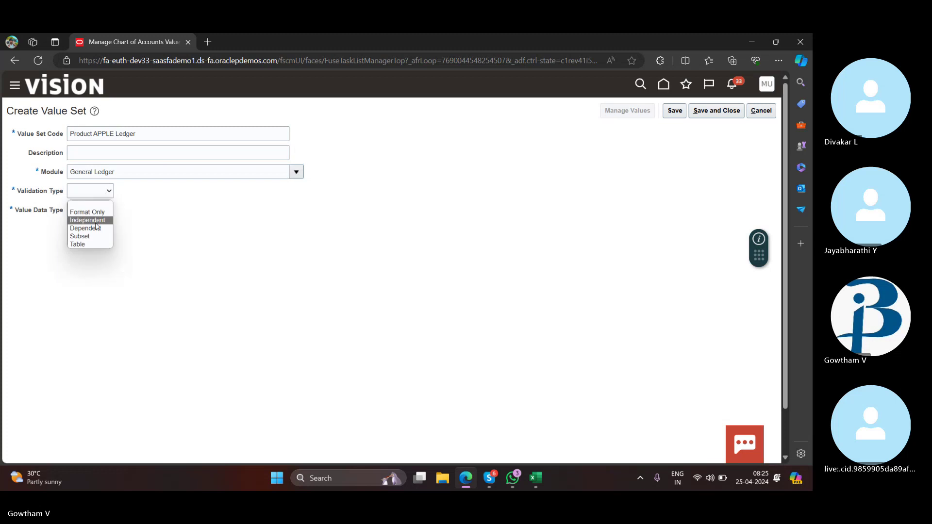
{"action": "left_click", "coordinate": [99, 221]}
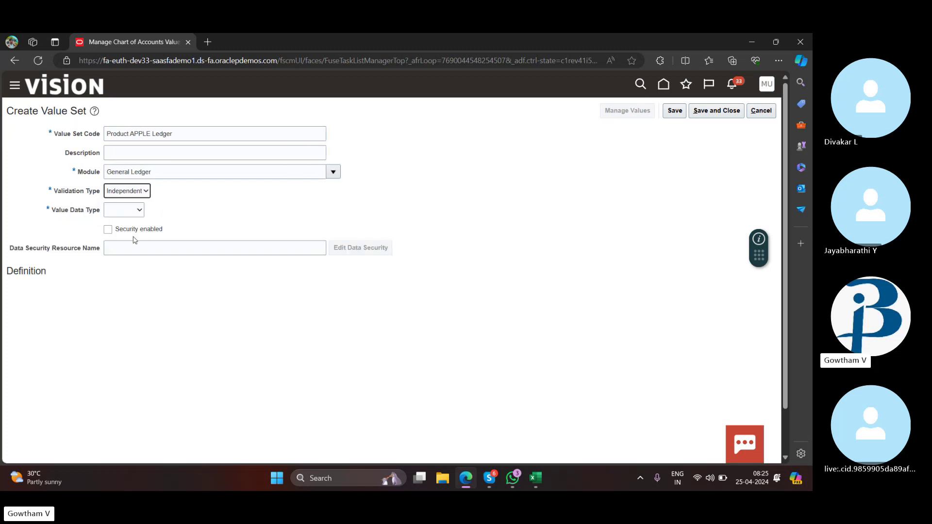
{"action": "left_click", "coordinate": [139, 214]}
{"action": "left_click", "coordinate": [119, 231]}
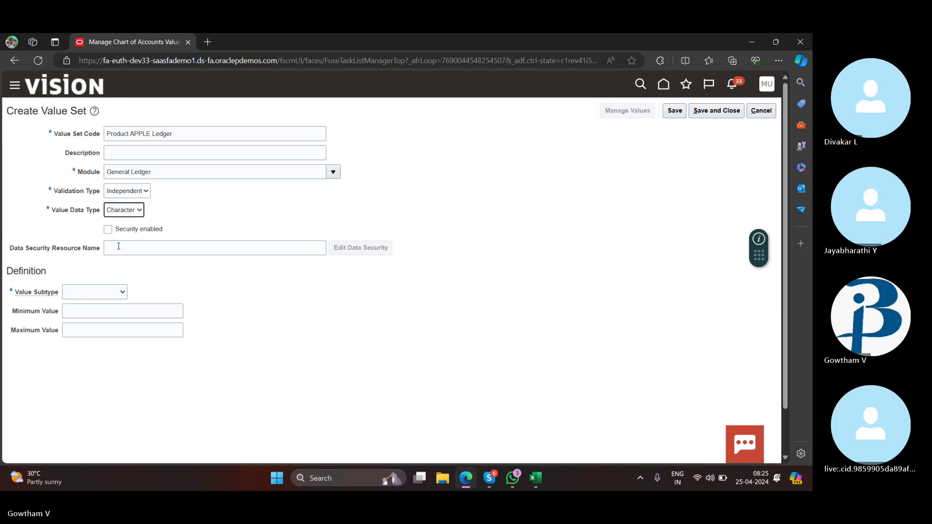
Step: Define the Product value set's subtype as Text and save the value set
{"action": "left_click", "coordinate": [120, 292]}
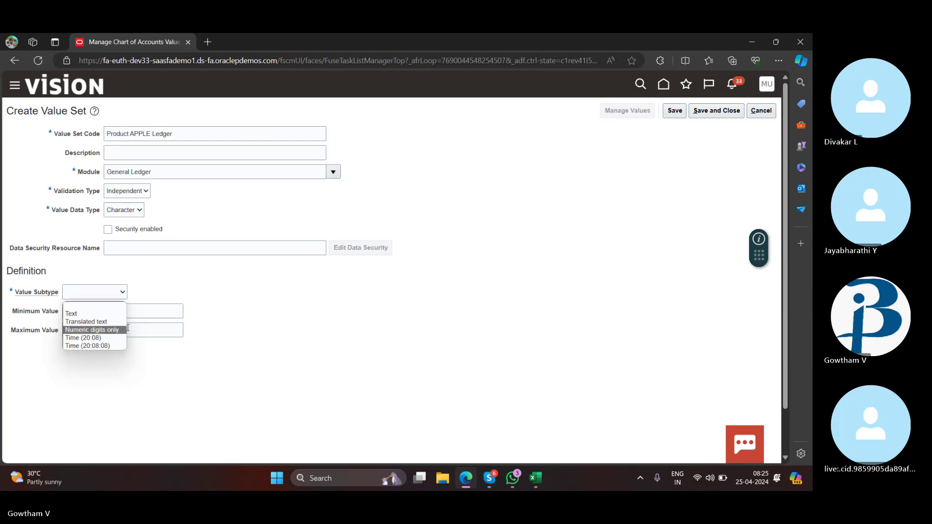
{"action": "left_click", "coordinate": [73, 314]}
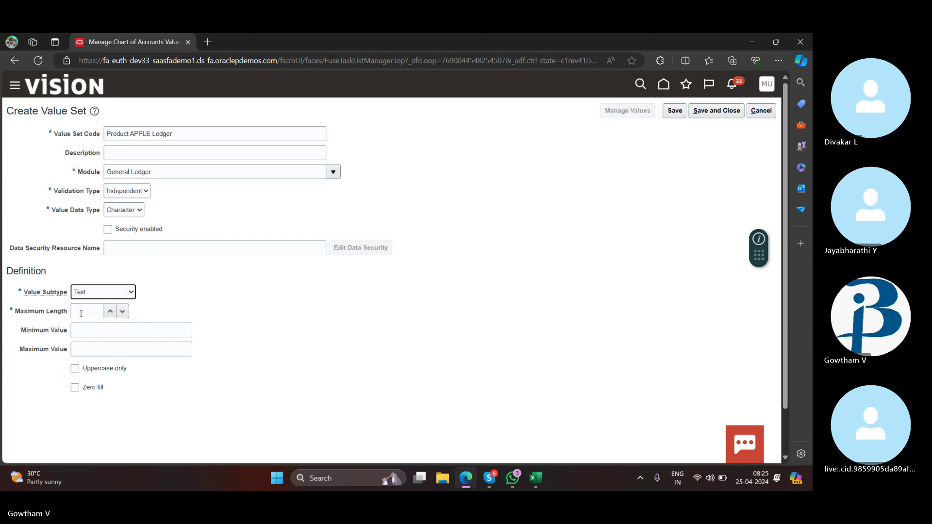
{"action": "left_click", "coordinate": [674, 111]}
Step: Open the values of the Product APPLE Ledger value set and add value 10001 with the description "Mobile"
{"action": "left_click", "coordinate": [628, 110]}
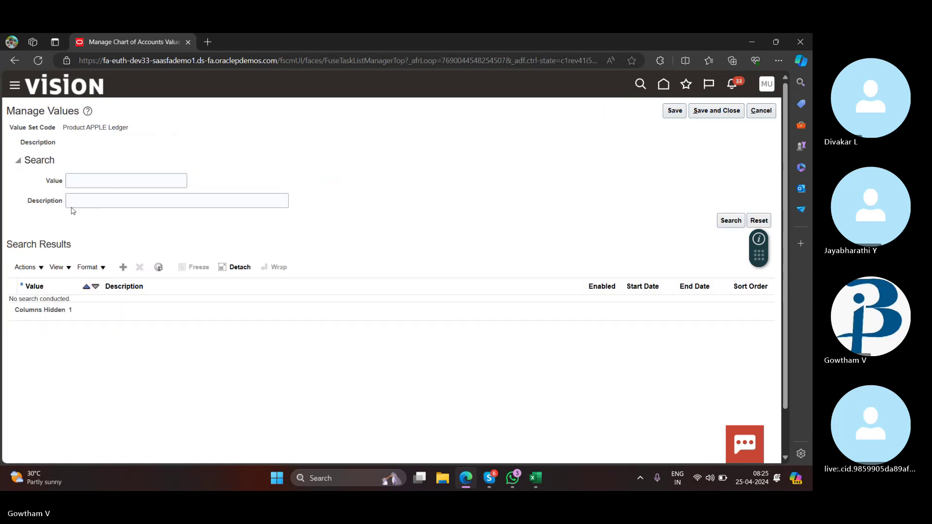
{"action": "left_click", "coordinate": [123, 267]}
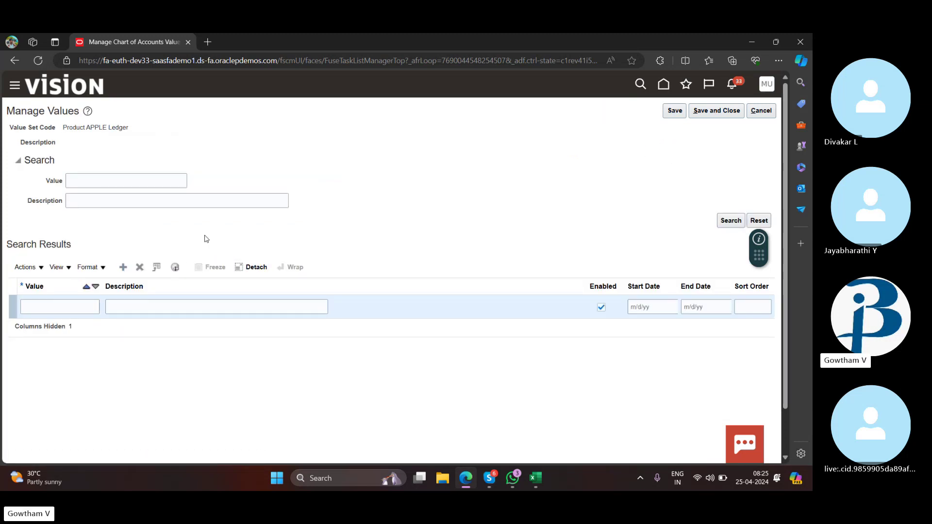
{"action": "left_click", "coordinate": [46, 307]}
{"action": "type", "text": "10001"}
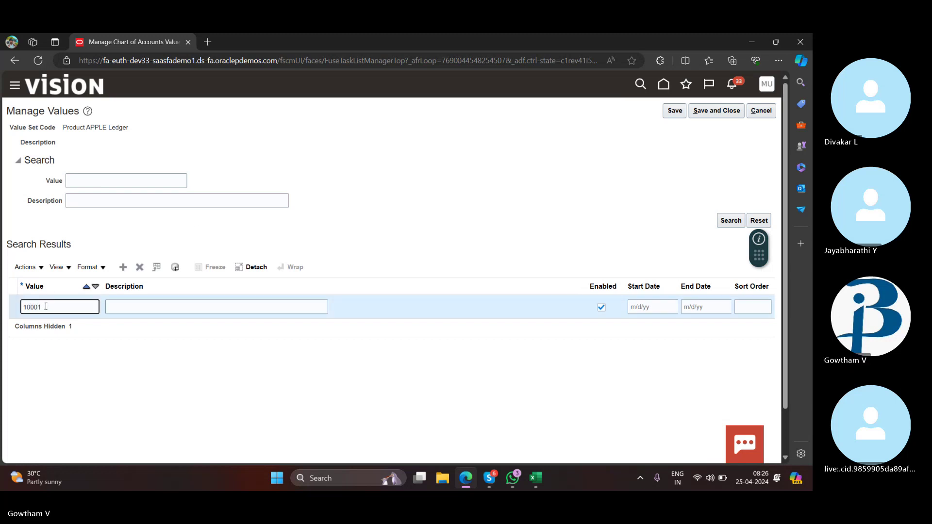
{"action": "key", "text": "Tab"}
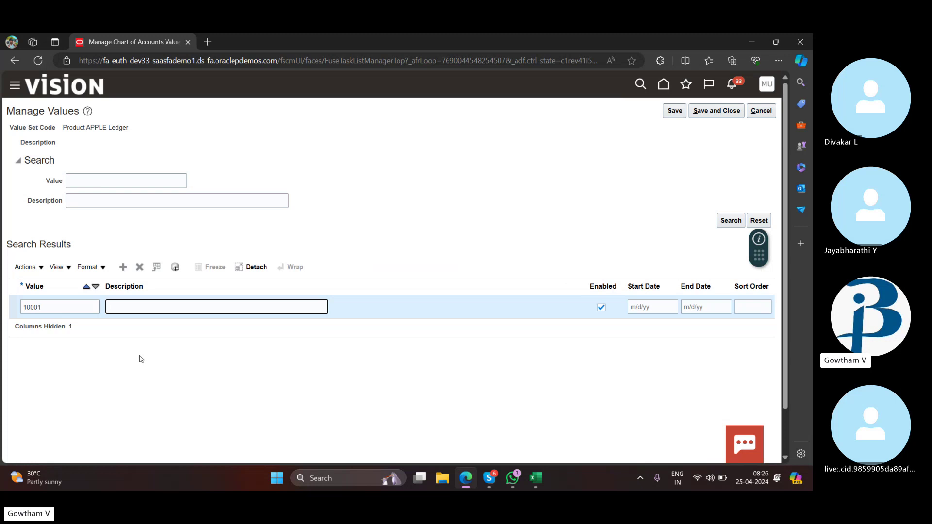
{"action": "type", "text": "Mobile"}
Step: Add value 10002 with the description "tab", then save and close the product values, the value set and the value sets task
{"action": "left_click", "coordinate": [126, 270]}
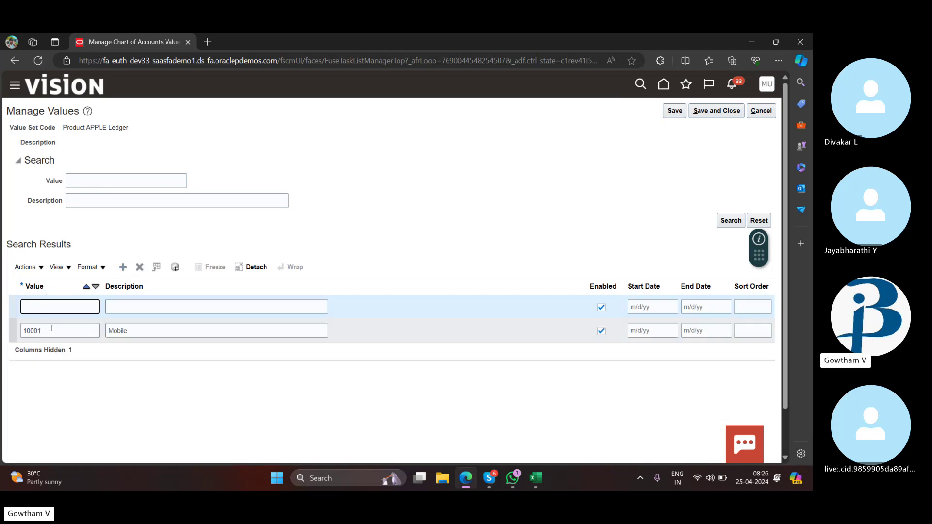
{"action": "type", "text": "1002"}
{"action": "key", "text": "BackSpace"}
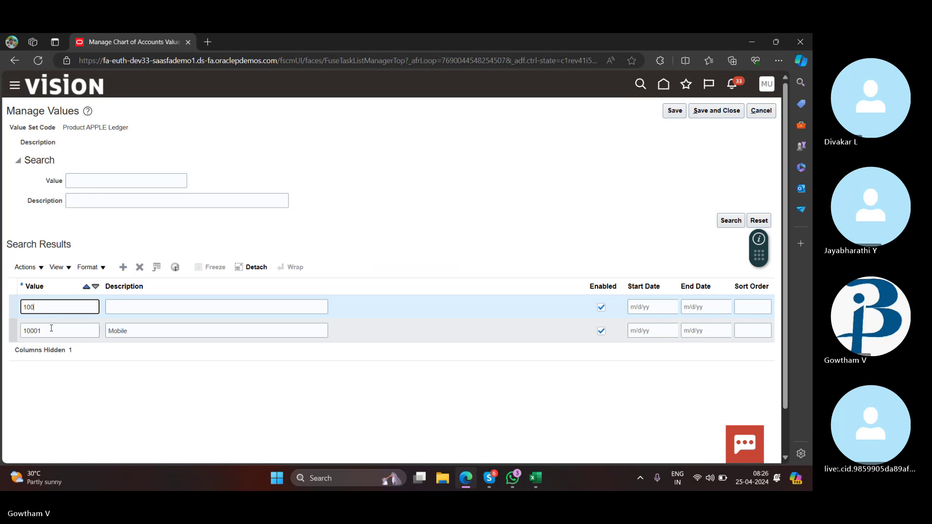
{"action": "key", "text": "Tab"}
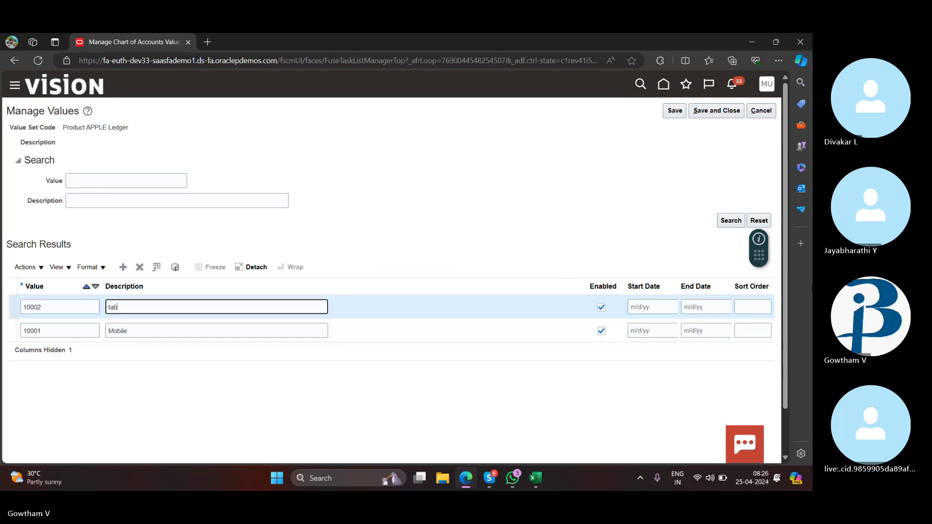
{"action": "left_click", "coordinate": [702, 110]}
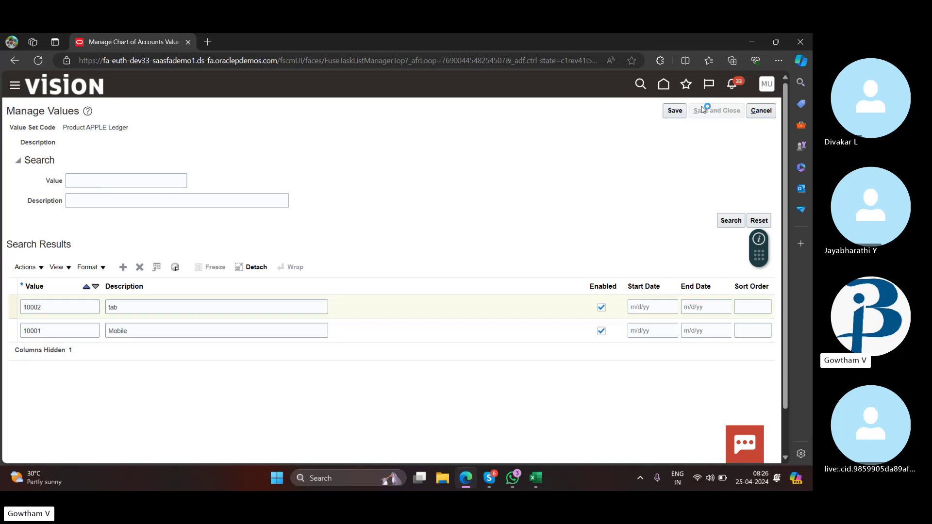
{"action": "left_click", "coordinate": [726, 113]}
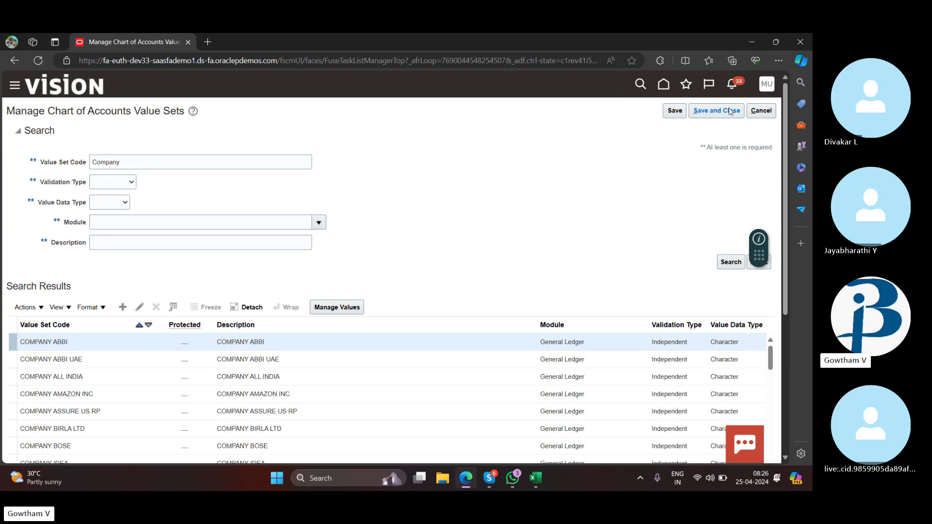
{"action": "left_click", "coordinate": [730, 112]}
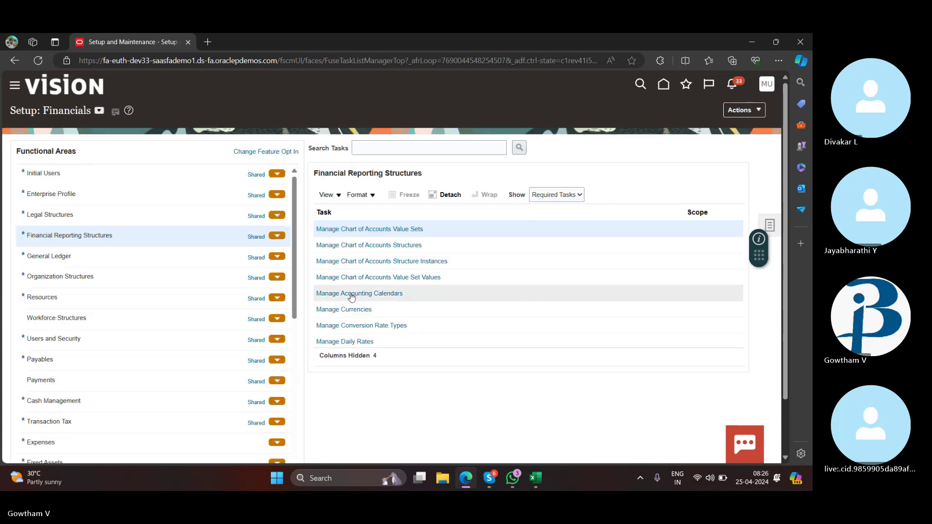
Step: Switch to the Excel notes and number the chart of account value set entry in G3 with "1." at its start
{"action": "left_click", "coordinate": [530, 481]}
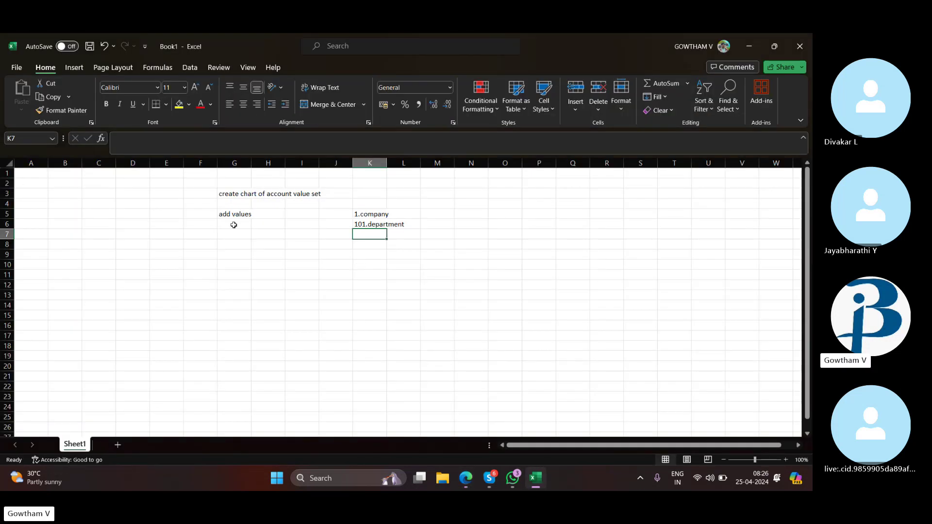
{"action": "left_click", "coordinate": [207, 192]}
{"action": "left_click", "coordinate": [233, 192]}
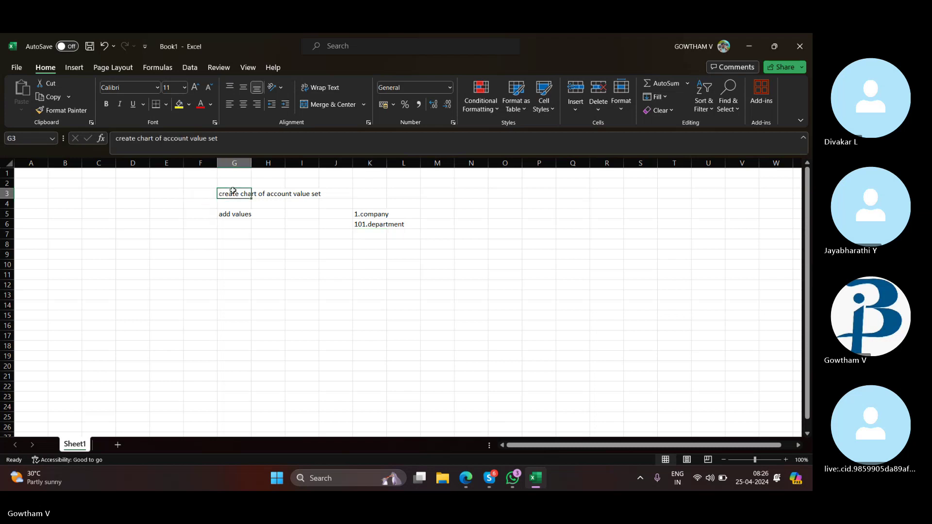
{"action": "double_click", "coordinate": [232, 196]}
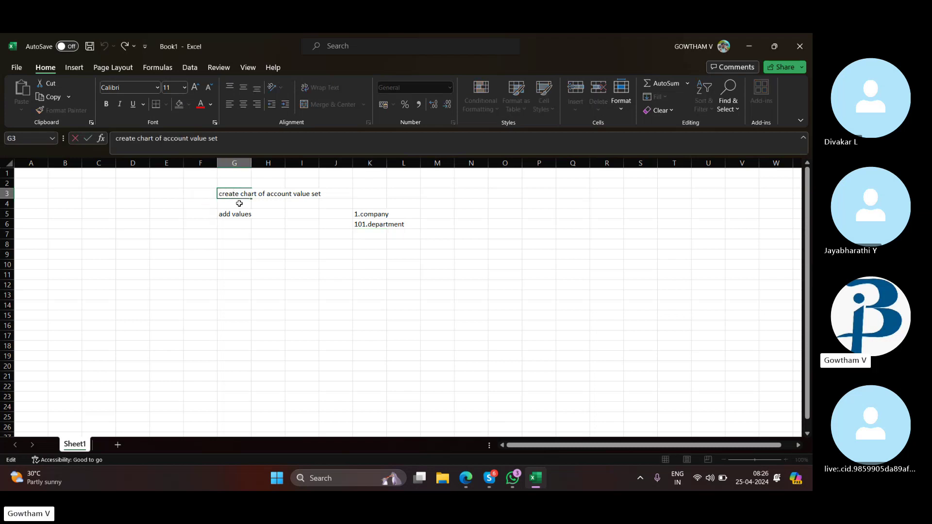
{"action": "type", "text": "1."}
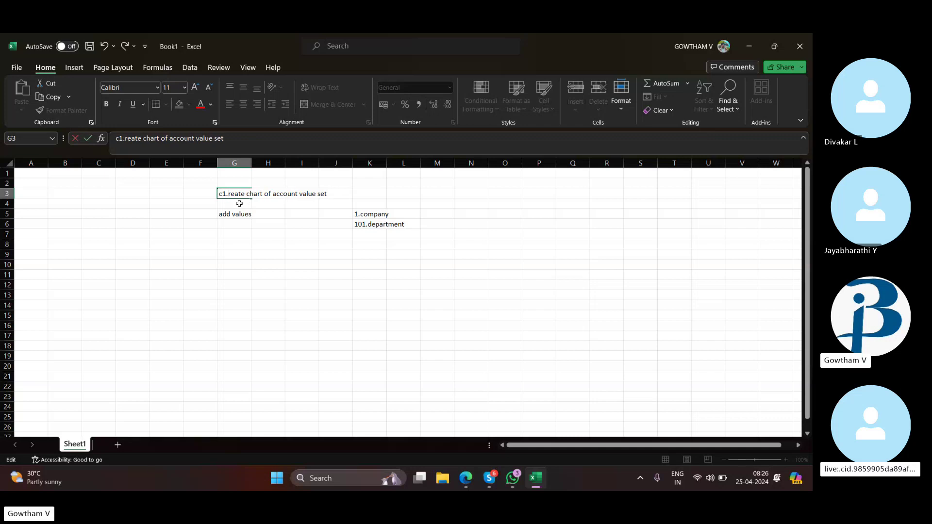
{"action": "key", "text": "Left"}
{"action": "key", "text": "BackSpace"}
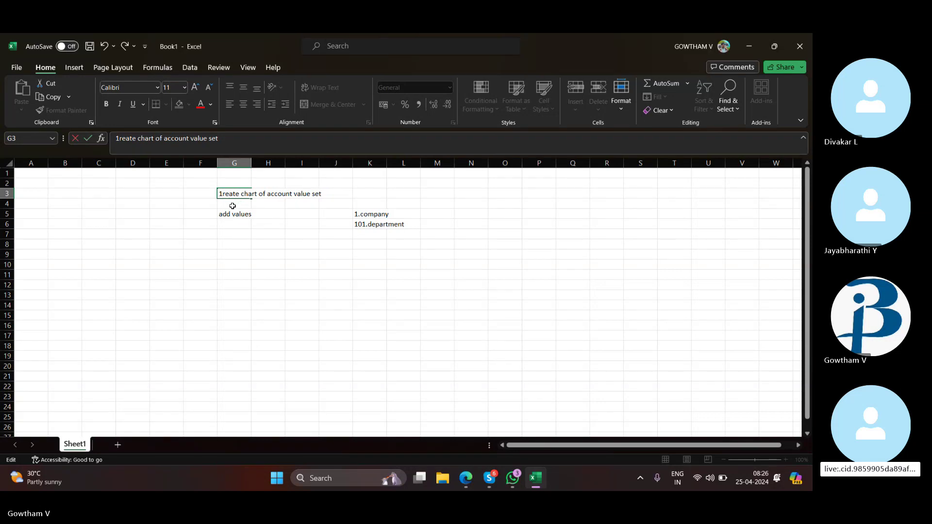
{"action": "type", "text": "."}
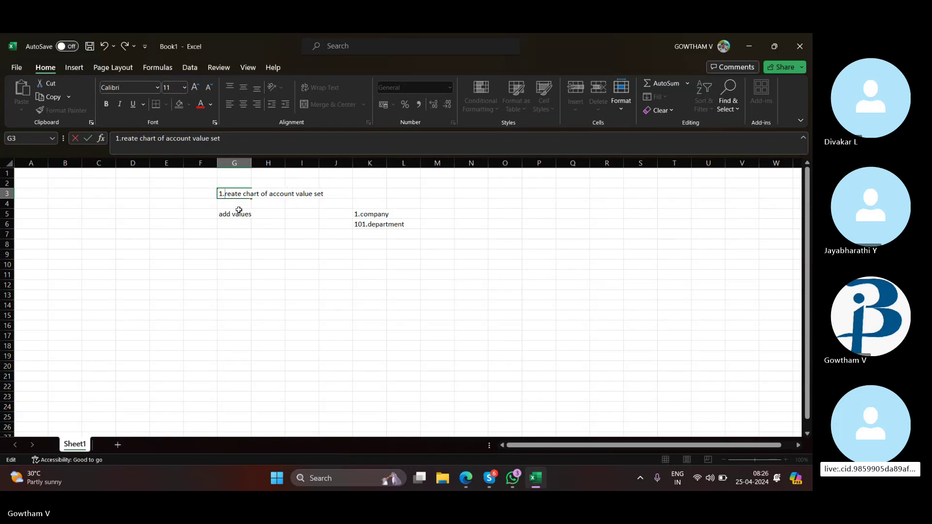
{"action": "left_click", "coordinate": [238, 224]}
Step: Number the "add values" note in G5 with "2." at its start
{"action": "double_click", "coordinate": [238, 214]}
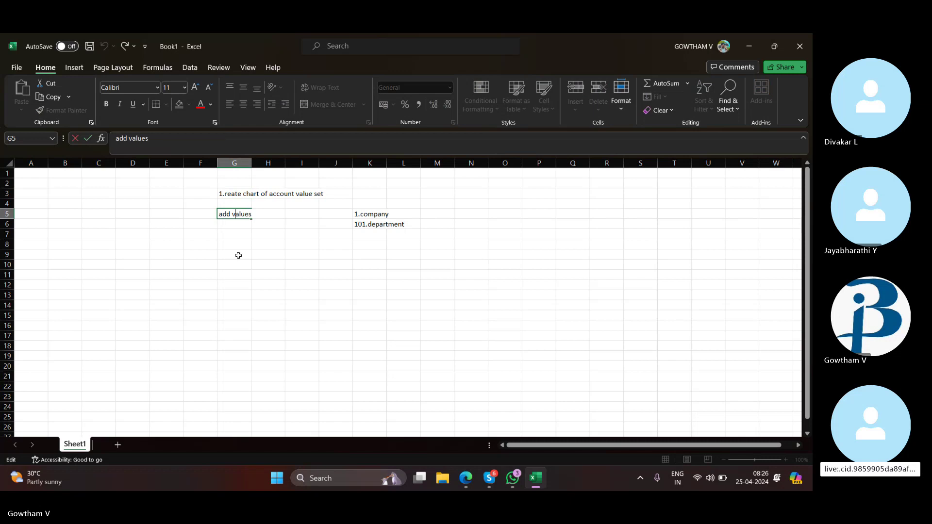
{"action": "key", "text": "Home"}
{"action": "type", "text": "2."}
{"action": "left_click", "coordinate": [245, 242]}
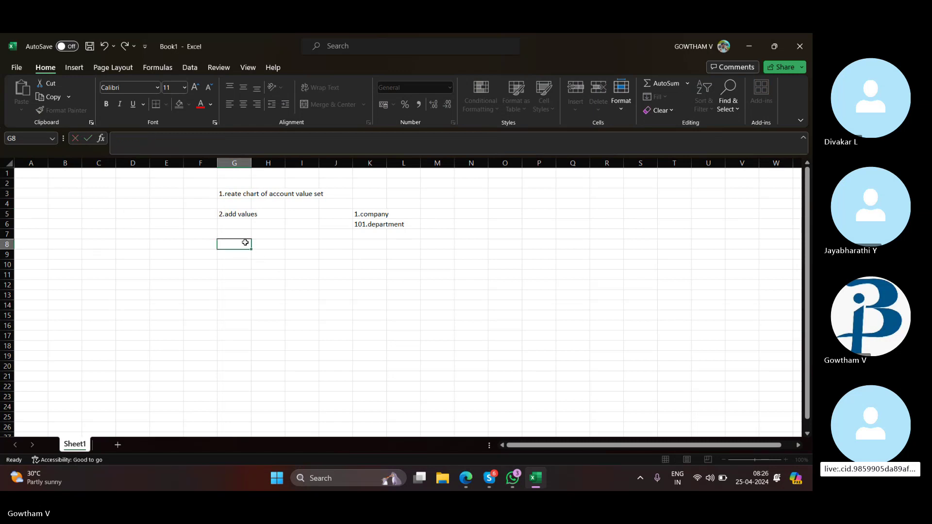
Step: Enter "3.manage chart" in G7 as the third note, checking the task name in the Oracle Financial Reporting Structures list
{"action": "left_click", "coordinate": [222, 232]}
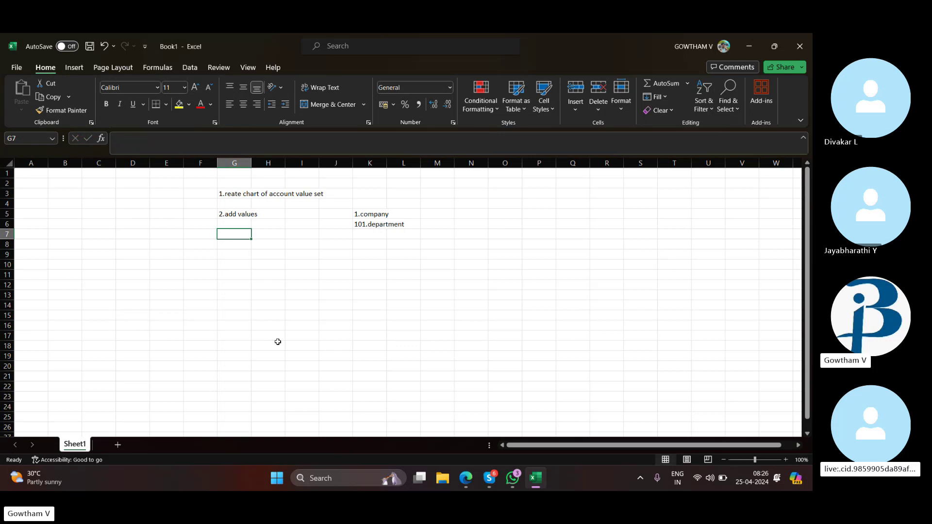
{"action": "type", "text": "3."}
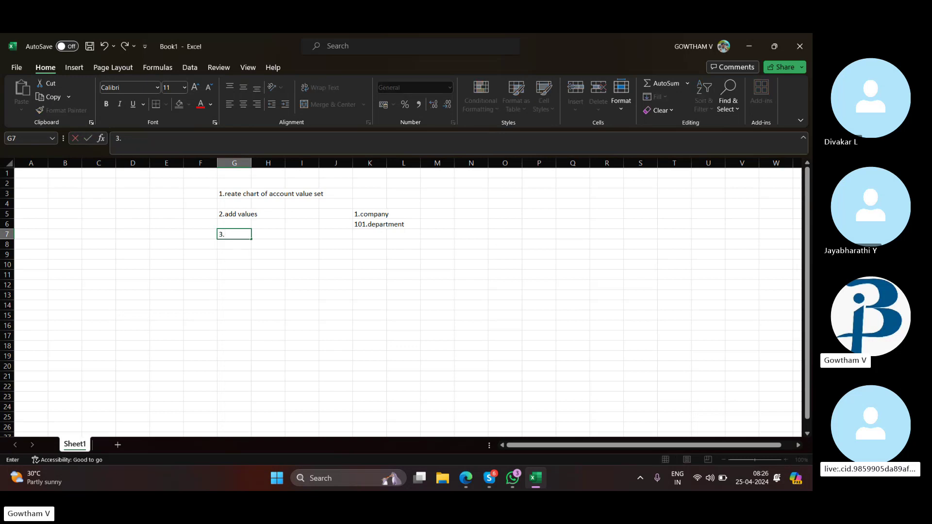
{"action": "left_click", "coordinate": [466, 478]}
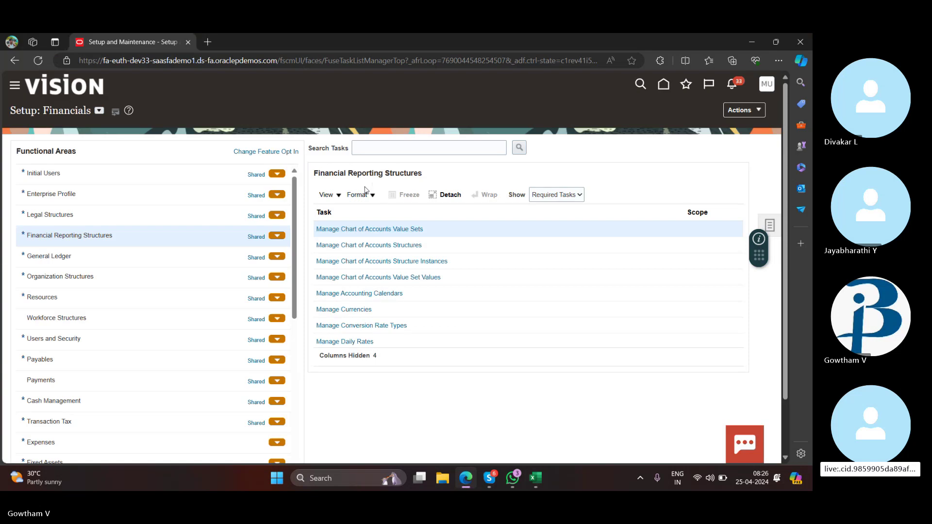
{"action": "left_click", "coordinate": [536, 478]}
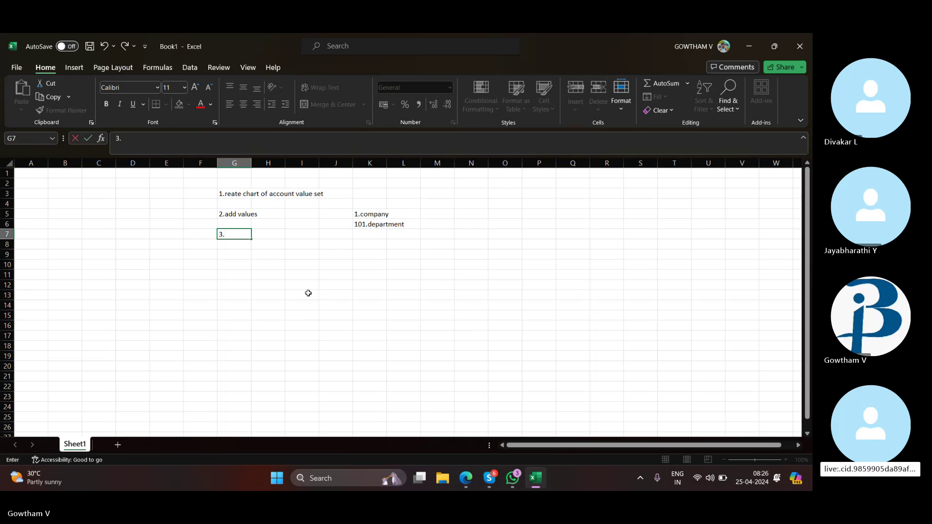
{"action": "type", "text": "manage chart"}
Step: Reword the first note in G3 to "1.manage chart of account value set"
{"action": "double_click", "coordinate": [235, 195]}
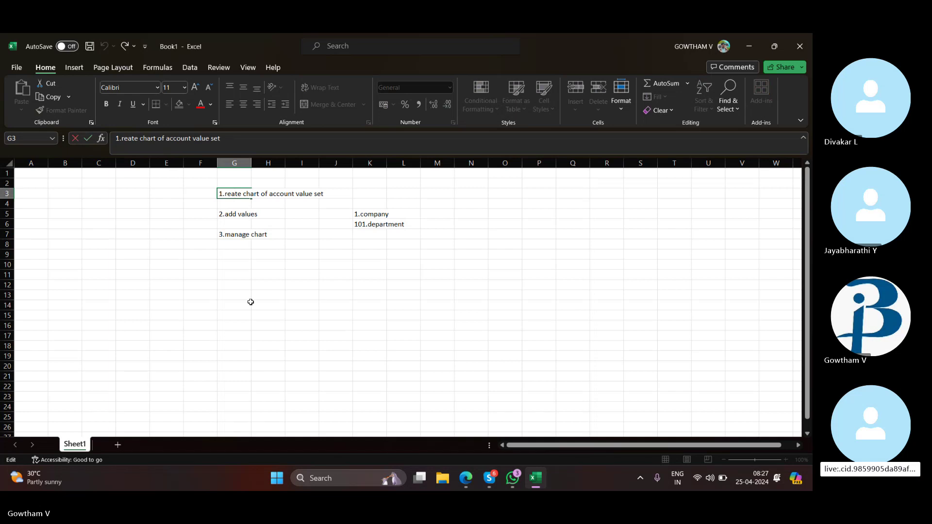
{"action": "type", "text": "c"}
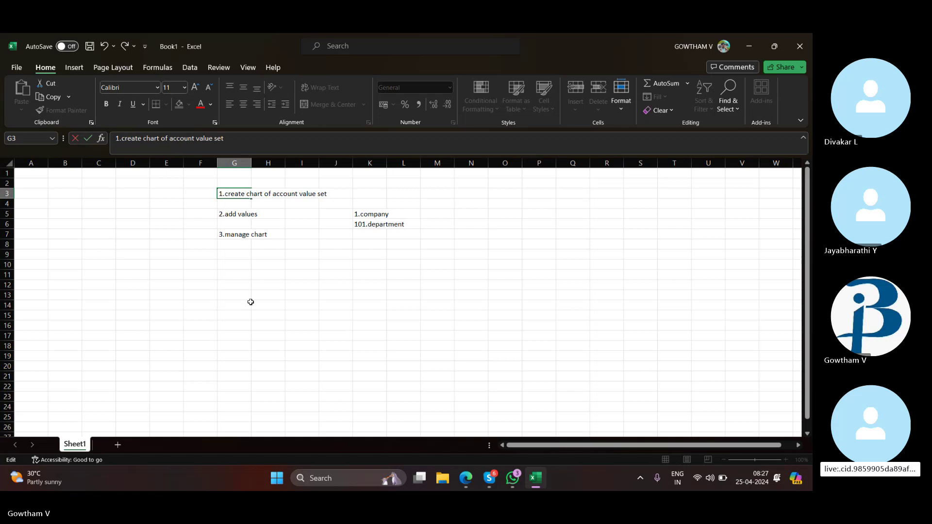
{"action": "key", "text": "Delete"}
{"action": "key", "text": "Delete"}
{"action": "key", "text": "Delete"}
{"action": "key", "text": "Delete"}
{"action": "key", "text": "Delete"}
{"action": "key", "text": "BackSpace"}
{"action": "type", "text": "ma"}
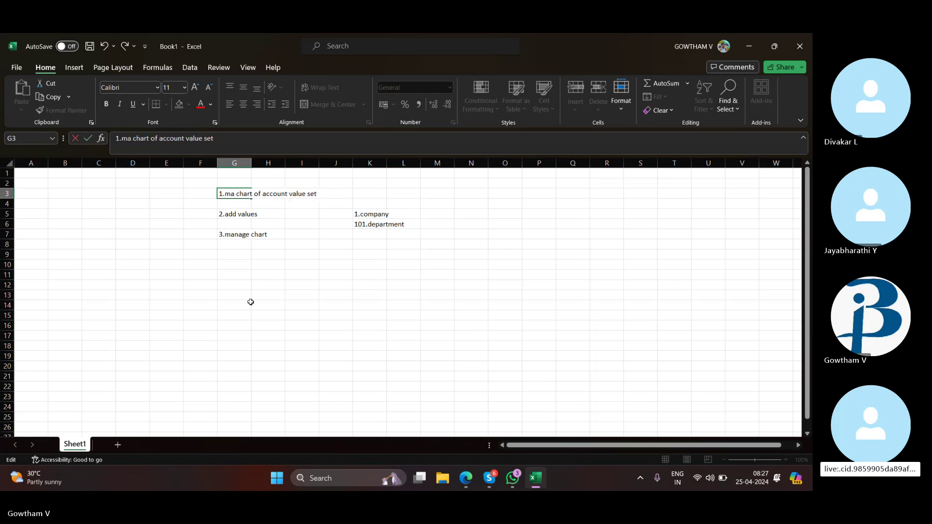
{"action": "type", "text": "nage"}
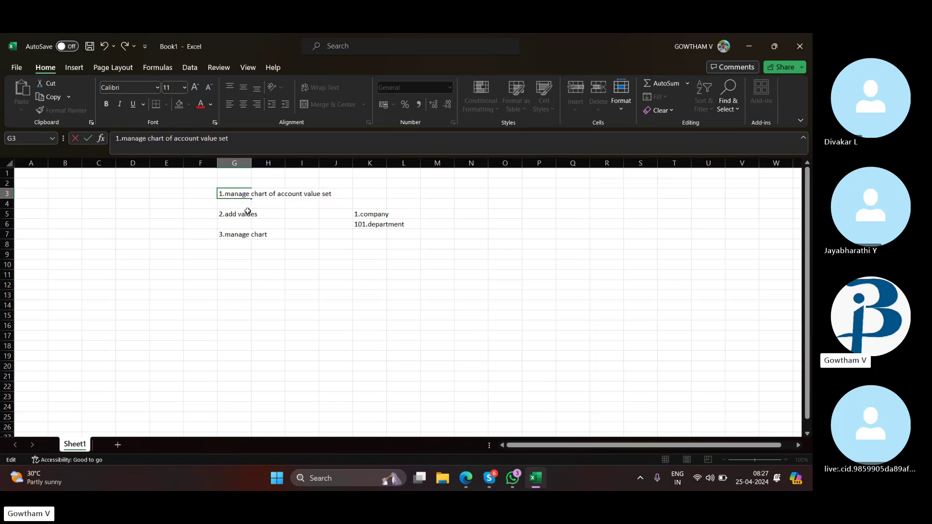
{"action": "left_click", "coordinate": [271, 239]}
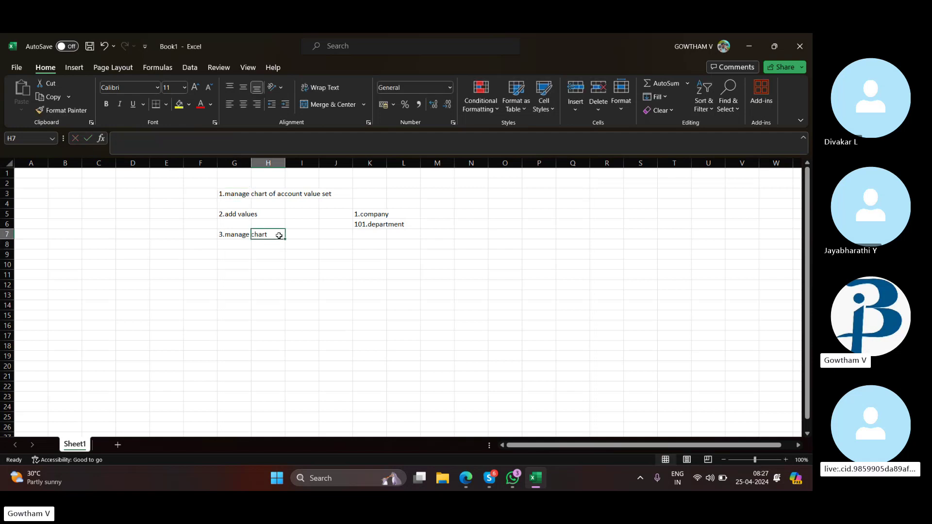
Step: Complete the third note in G7 so it reads "3.manage chart of account structure"
{"action": "double_click", "coordinate": [238, 237]}
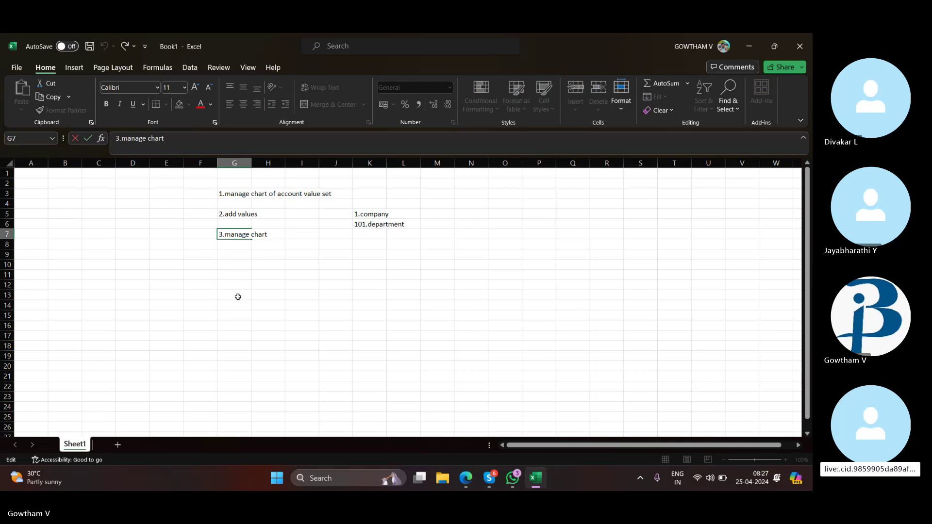
{"action": "type", "text": "of acc"}
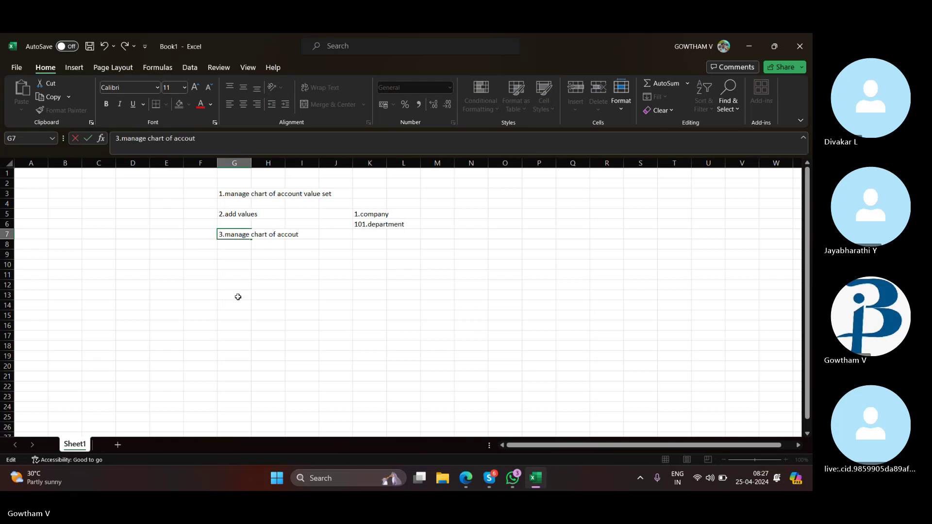
{"action": "type", "text": "ount structure"}
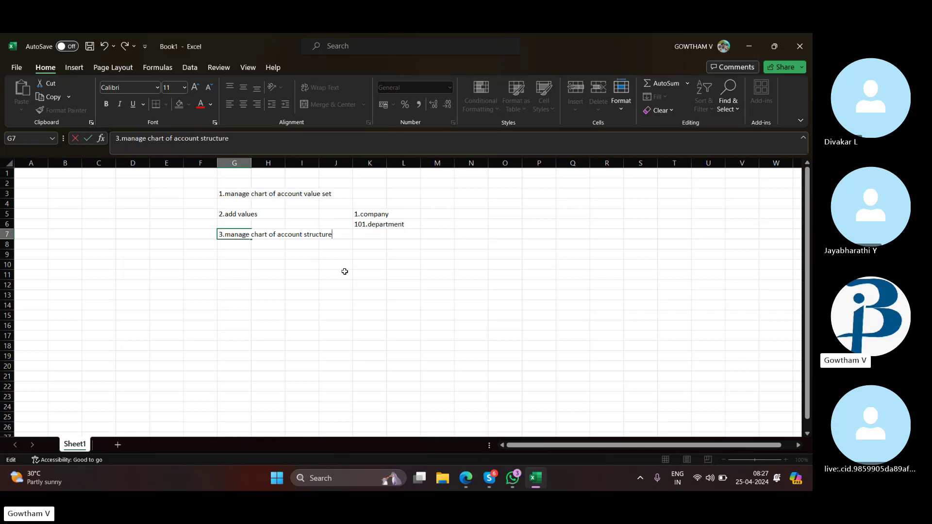
Step: Enter "4.manage chart of account structure instance" in G9 as the fourth note
{"action": "left_click", "coordinate": [225, 254]}
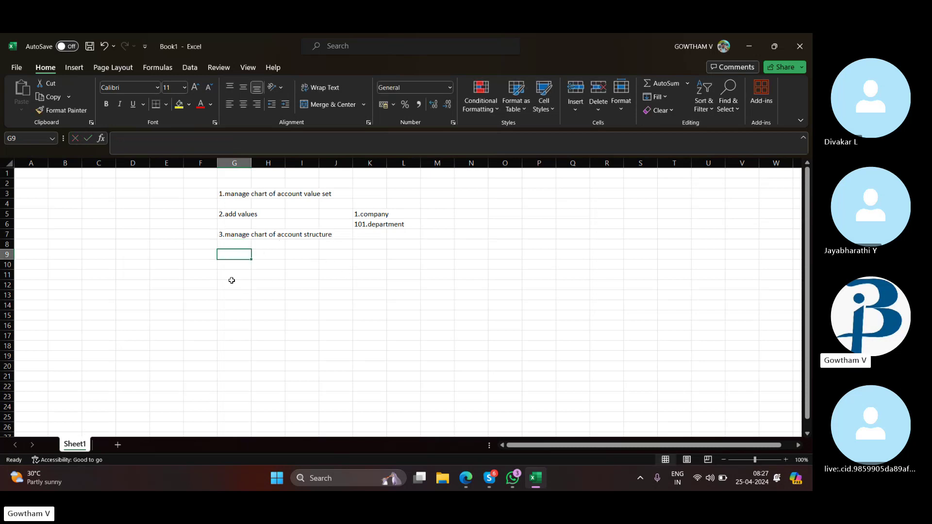
{"action": "type", "text": "4"}
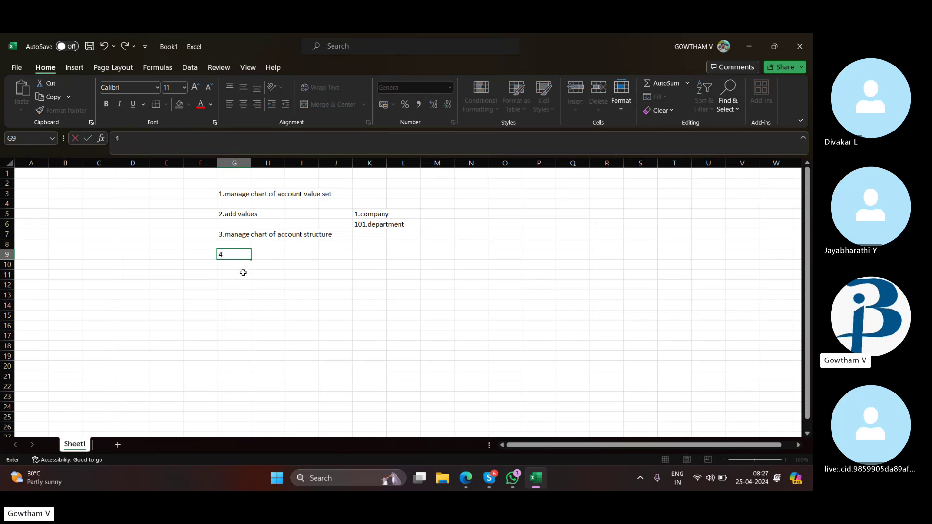
{"action": "type", "text": ".manage"}
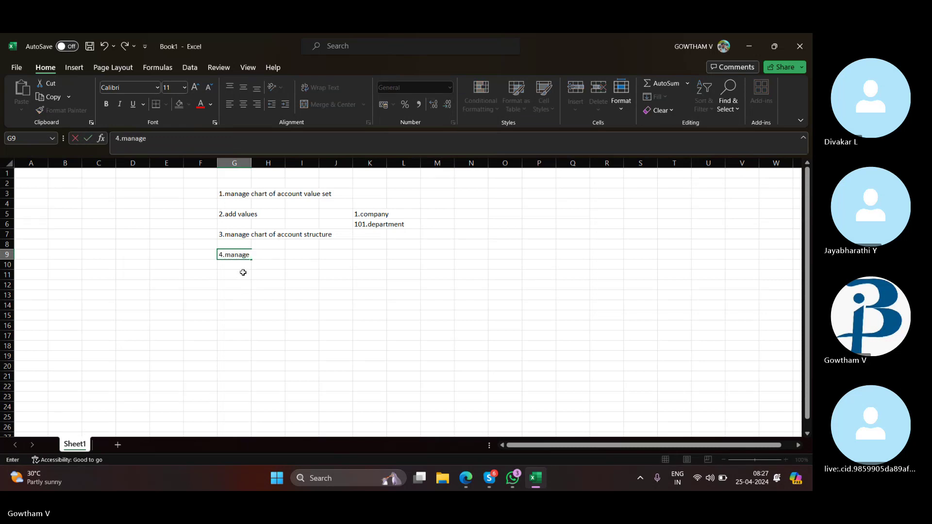
{"action": "type", "text": " chatrt"}
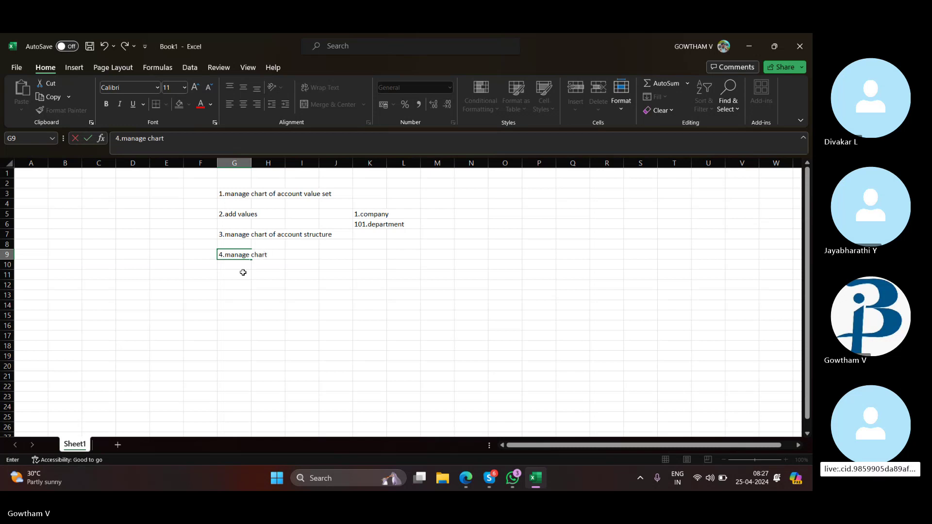
{"action": "type", "text": " of acco"}
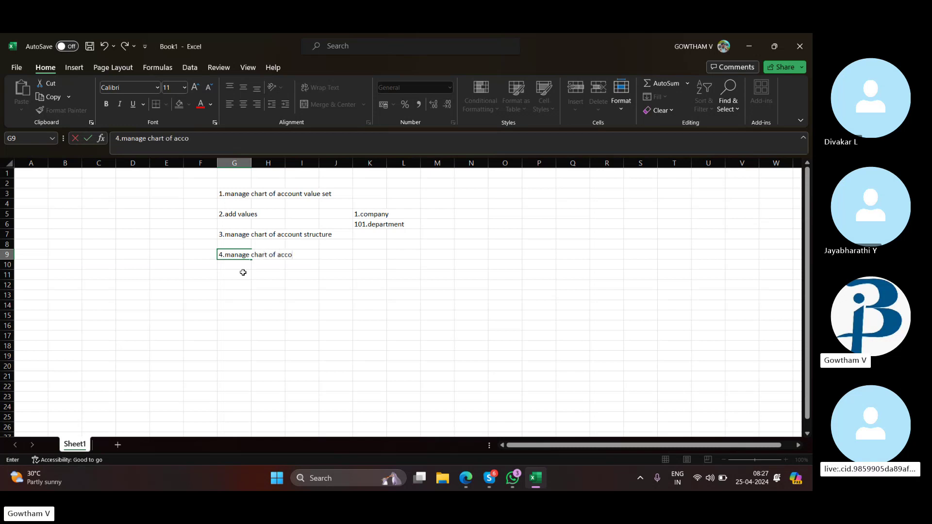
{"action": "type", "text": "unt s"}
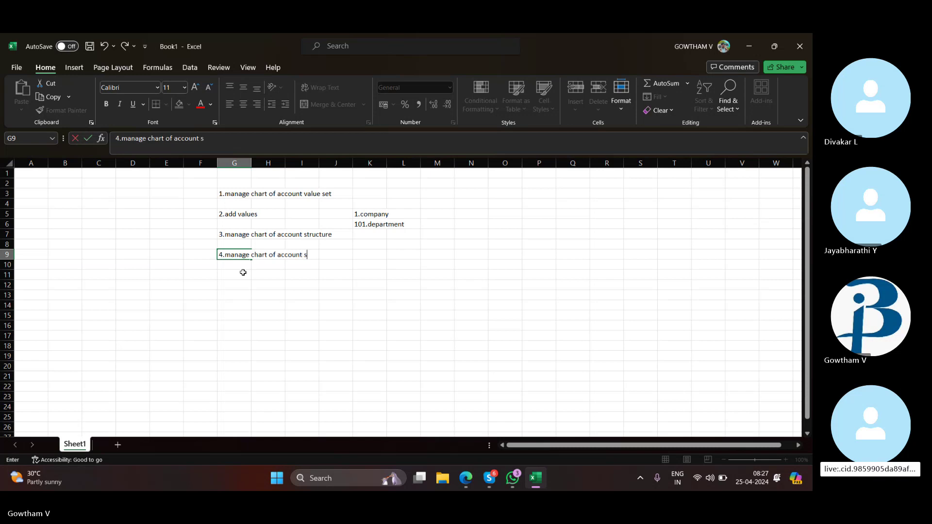
{"action": "type", "text": "tructure "}
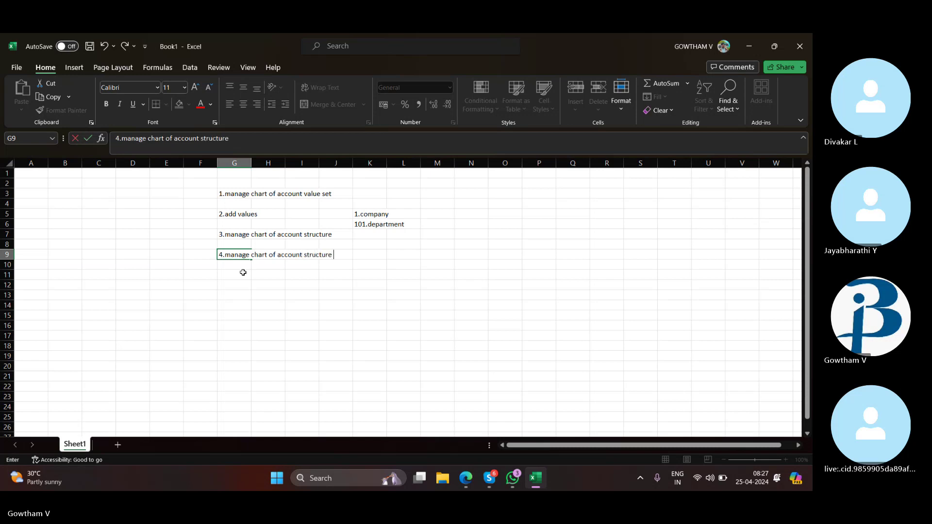
{"action": "type", "text": "instance"}
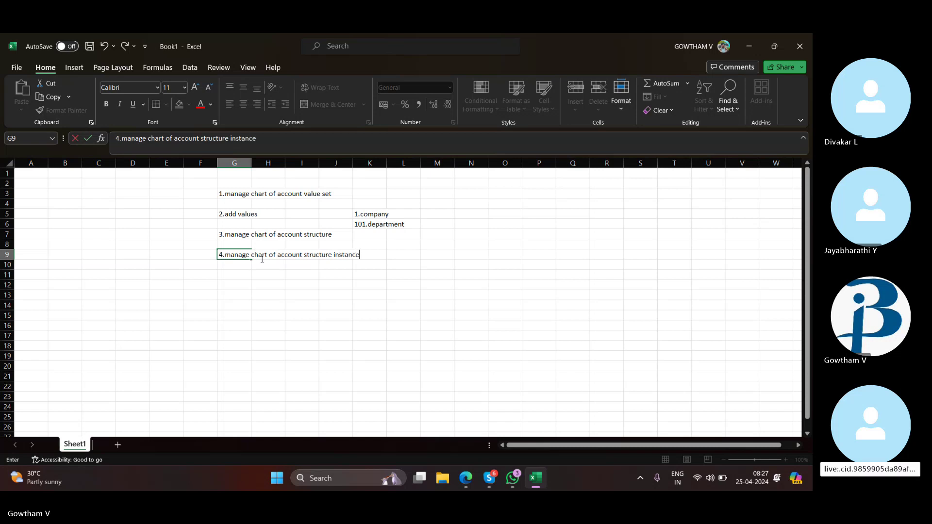
Step: Enter "5.deploym flexfield" in G11 as the fifth note
{"action": "left_click", "coordinate": [219, 273]}
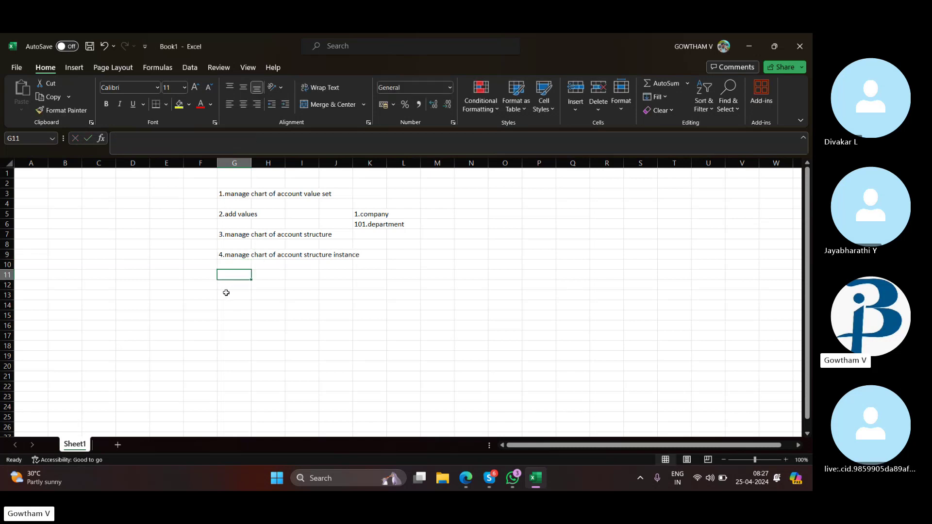
{"action": "type", "text": "5.depl"}
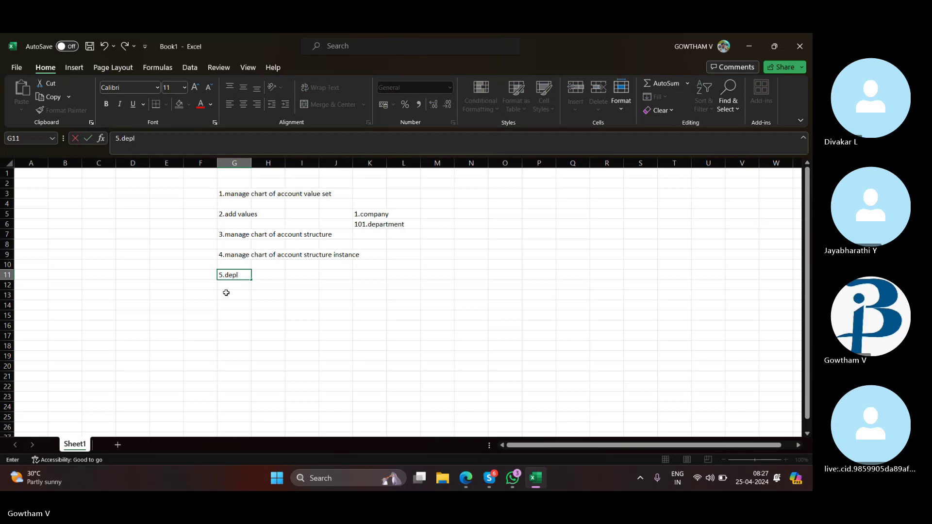
{"action": "type", "text": "oym f"}
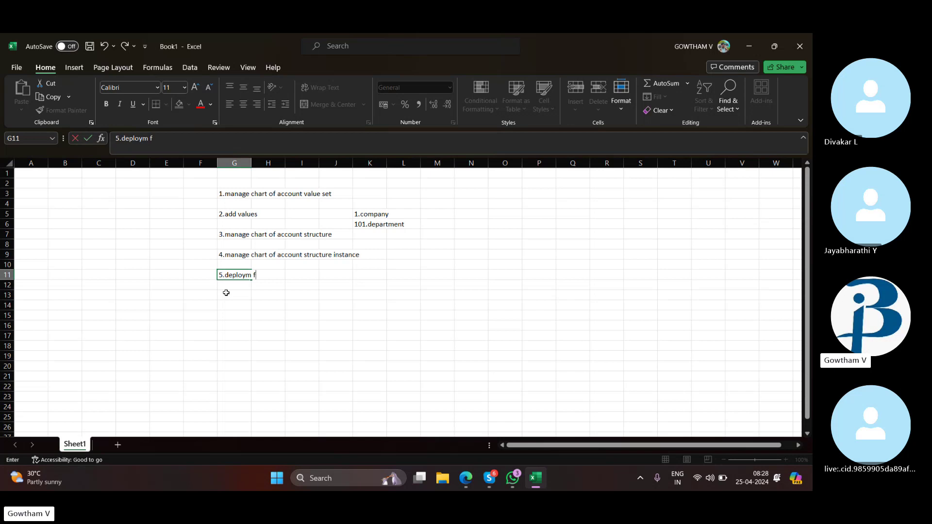
{"action": "type", "text": "le"}
{"action": "key", "text": "BackSpace"}
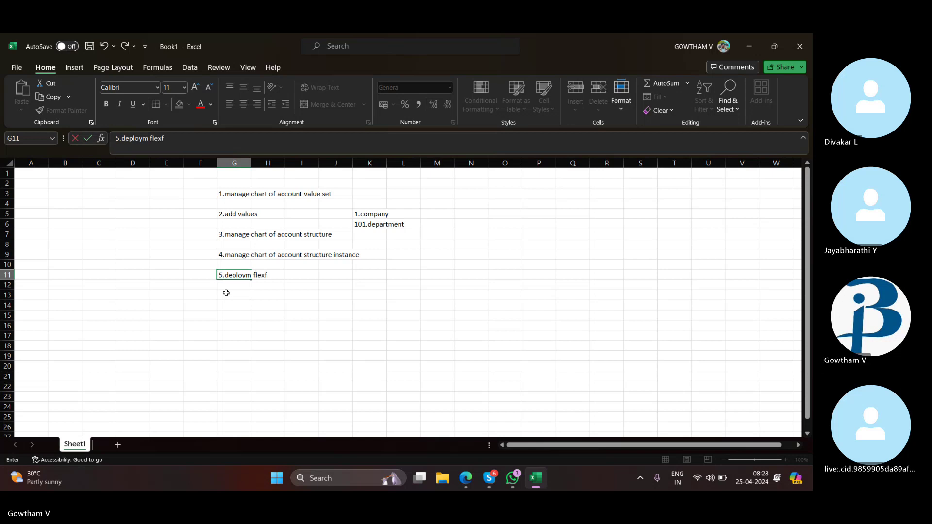
{"action": "type", "text": "ied"}
{"action": "key", "text": "BackSpace"}
{"action": "type", "text": "l"}
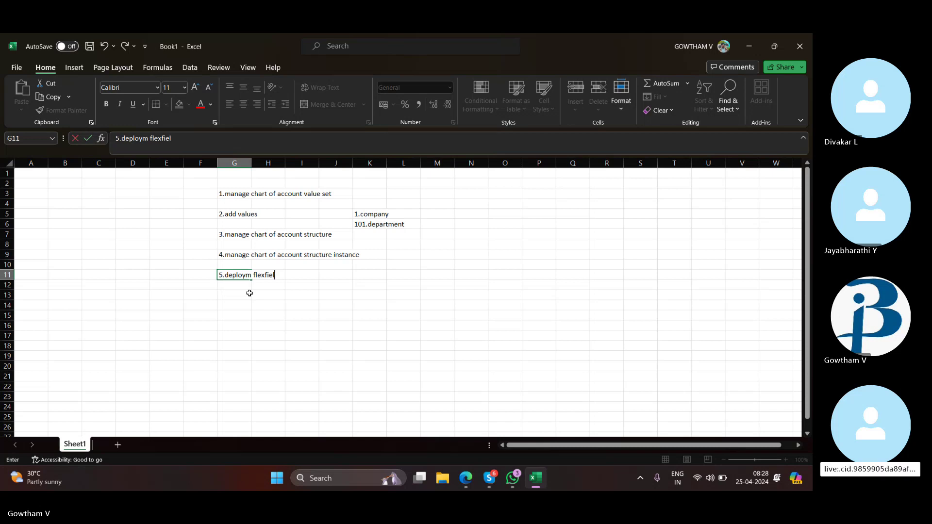
{"action": "type", "text": "d"}
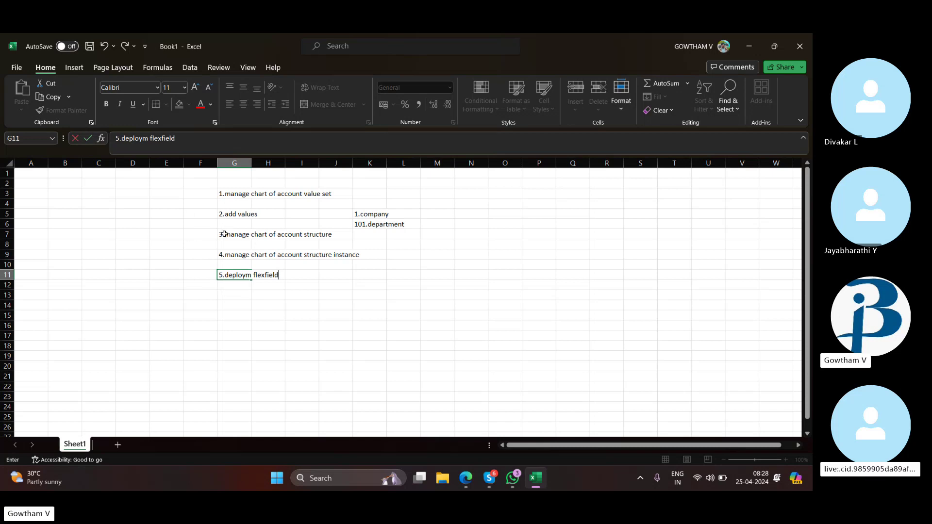
{"action": "left_click", "coordinate": [270, 236]}
{"action": "left_click", "coordinate": [234, 236]}
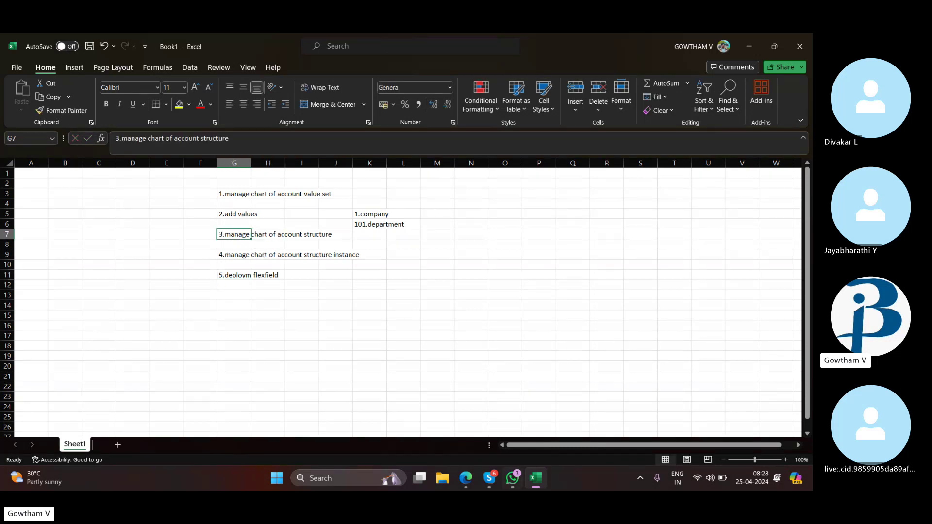
Step: Switch to Oracle, find the Accounting Flexfield under Manage Chart of Accounts Structures, and open its structures for management
{"action": "left_click", "coordinate": [475, 481]}
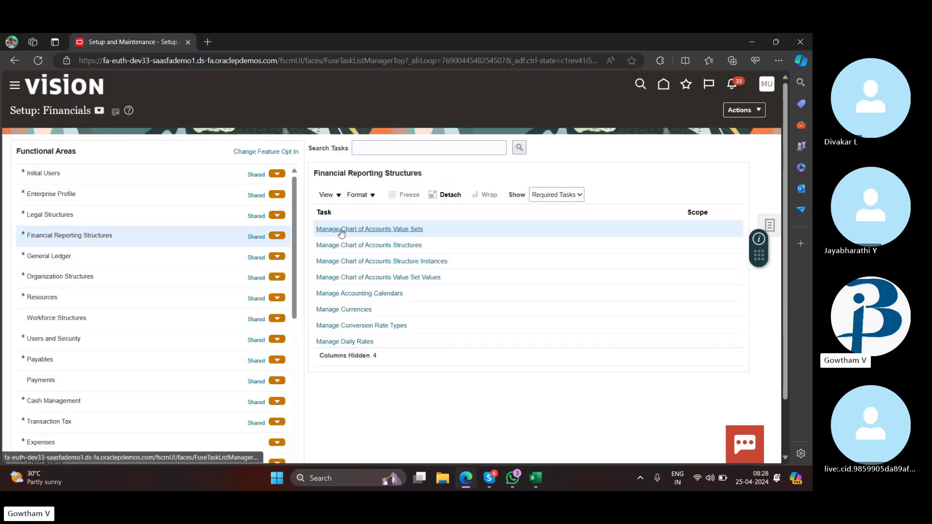
{"action": "left_click", "coordinate": [347, 245]}
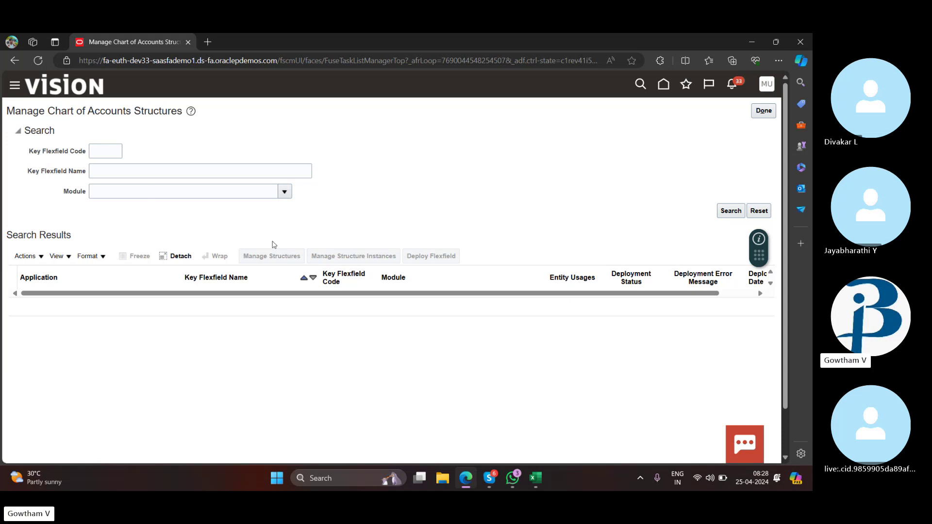
{"action": "left_click", "coordinate": [723, 212]}
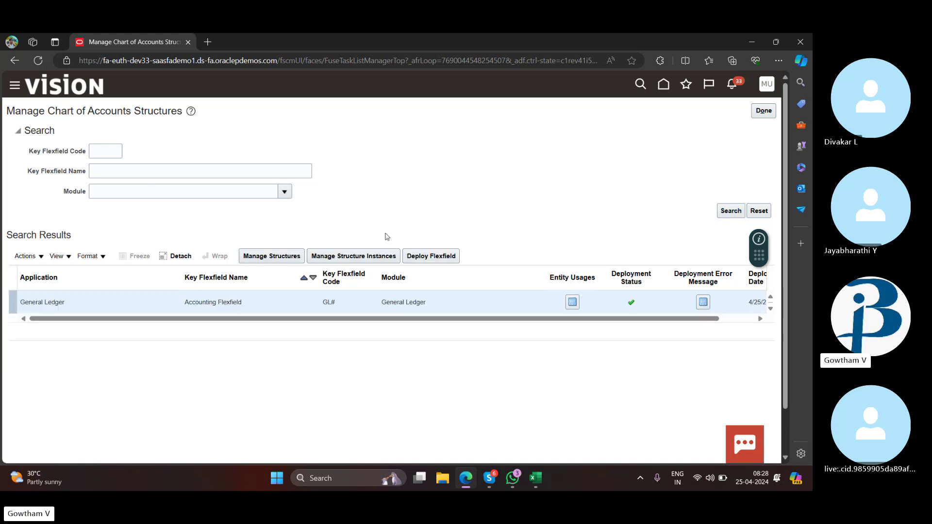
{"action": "left_click", "coordinate": [271, 254]}
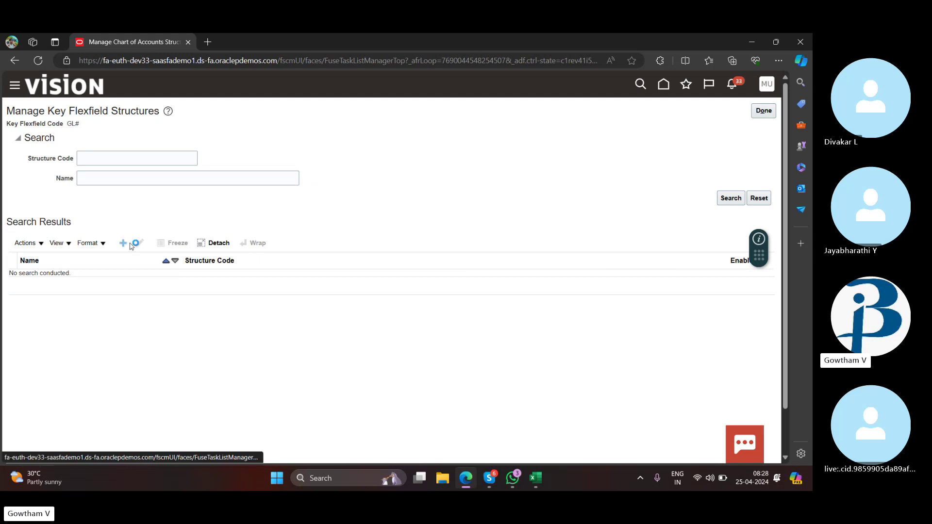
{"action": "left_click", "coordinate": [123, 242]}
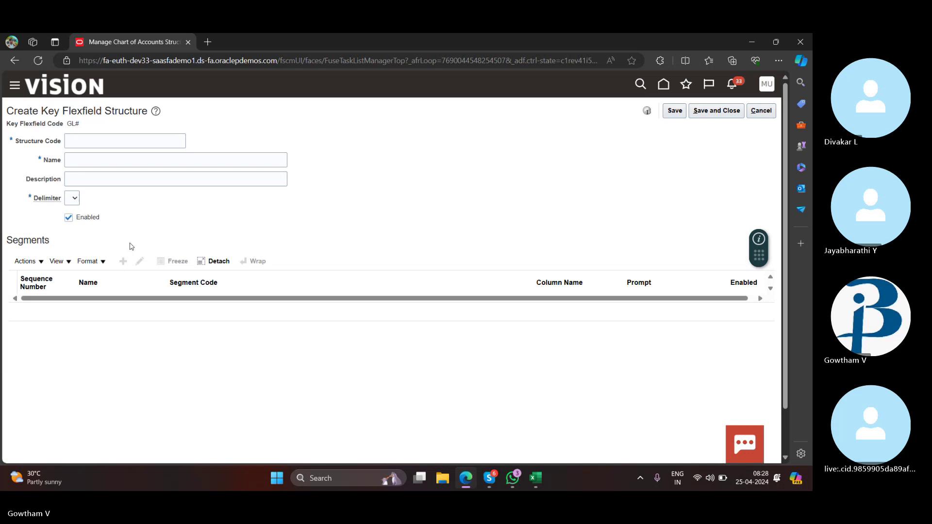
{"action": "left_click", "coordinate": [112, 137]}
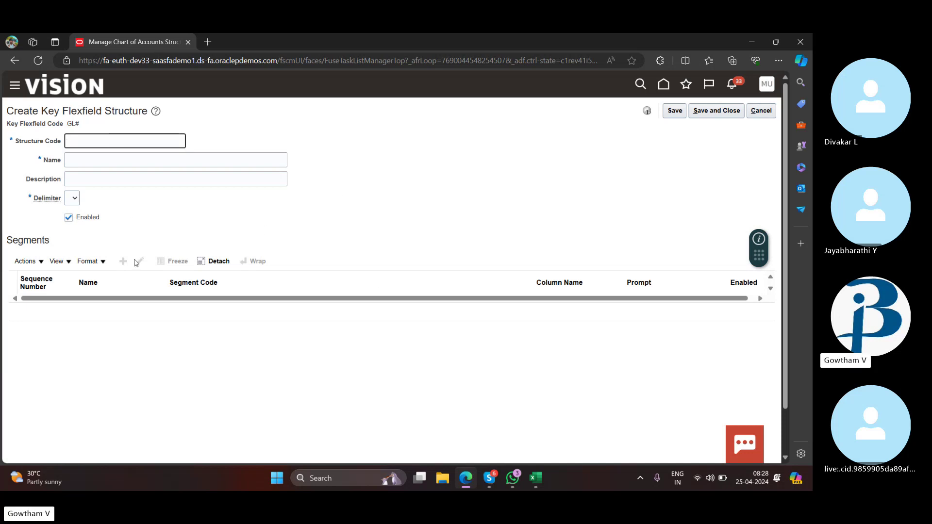
{"action": "type", "text": "APPLE"}
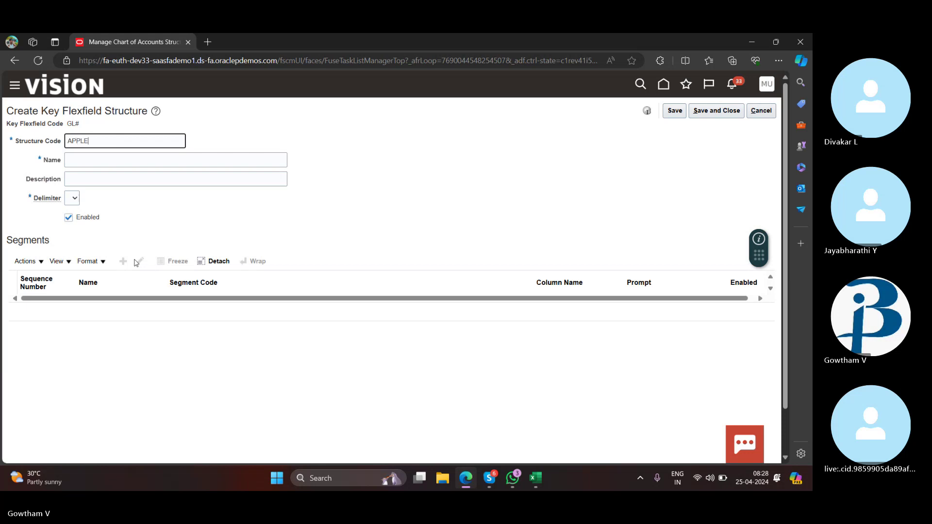
{"action": "left_click", "coordinate": [772, 111]}
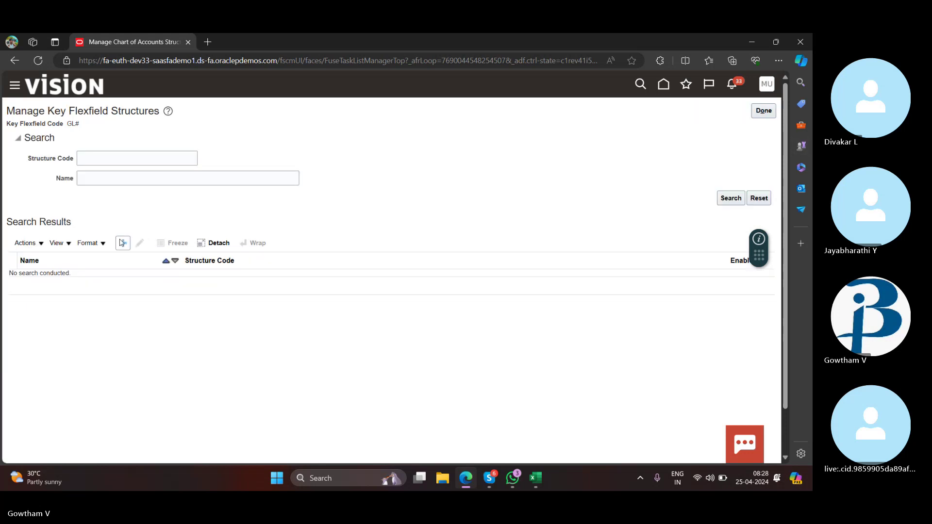
Step: Start a new key flexfield structure with code APPLE_COA and name "APPLE Chart of Account"
{"action": "left_click", "coordinate": [122, 243]}
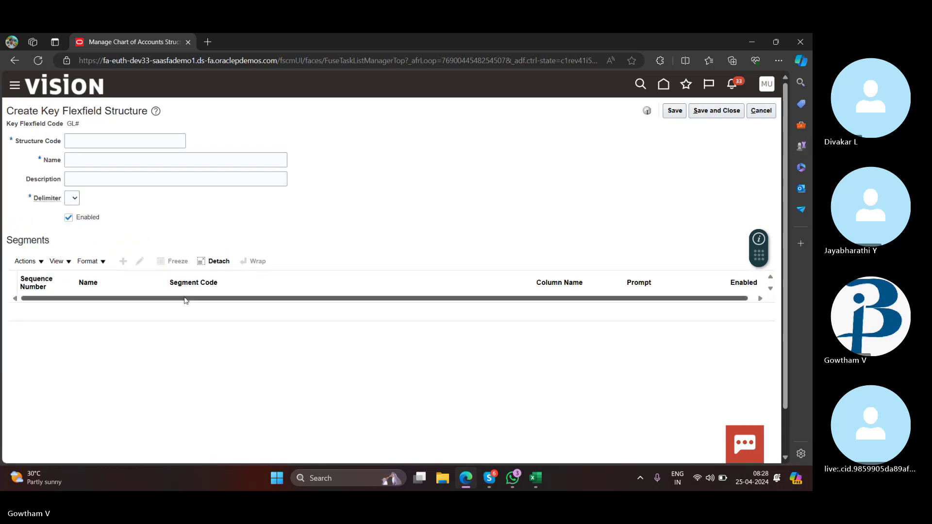
{"action": "left_click", "coordinate": [105, 140]}
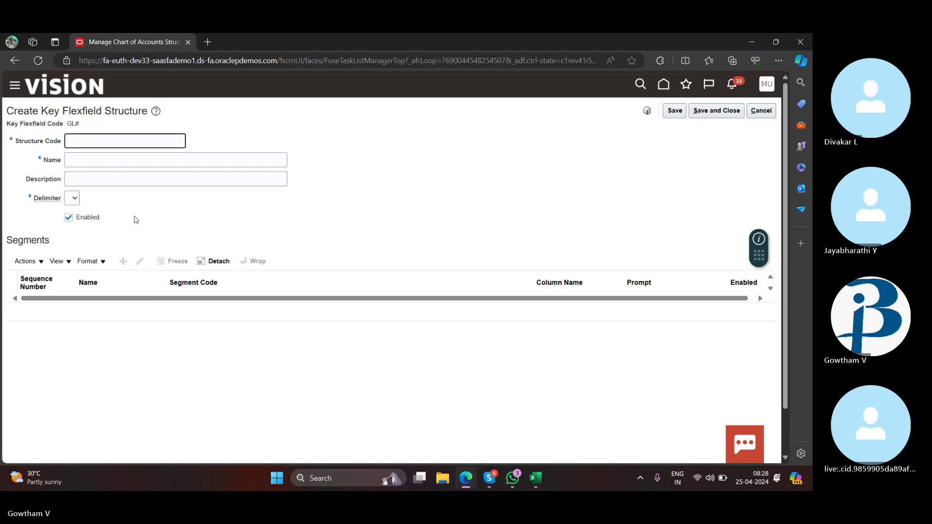
{"action": "type", "text": "APPLE"}
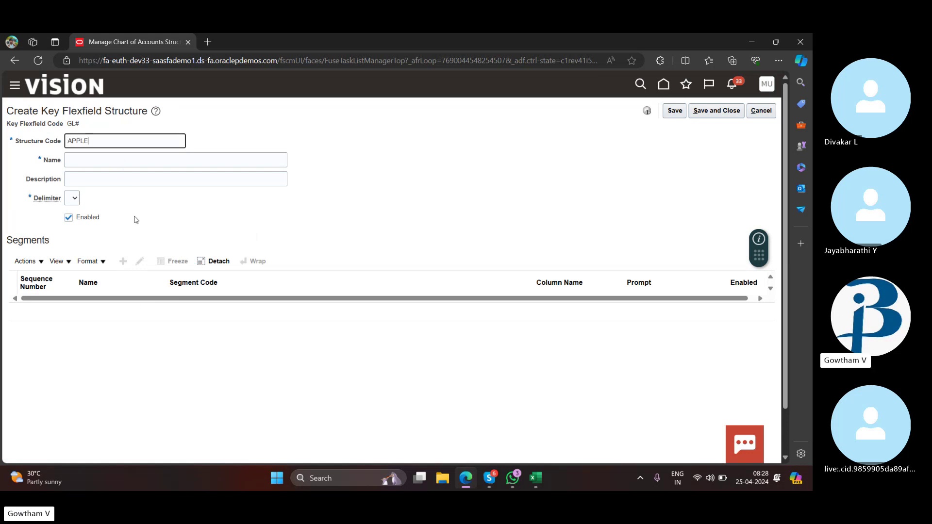
{"action": "type", "text": "_COA"}
{"action": "left_click", "coordinate": [162, 166]}
{"action": "type", "text": "A"}
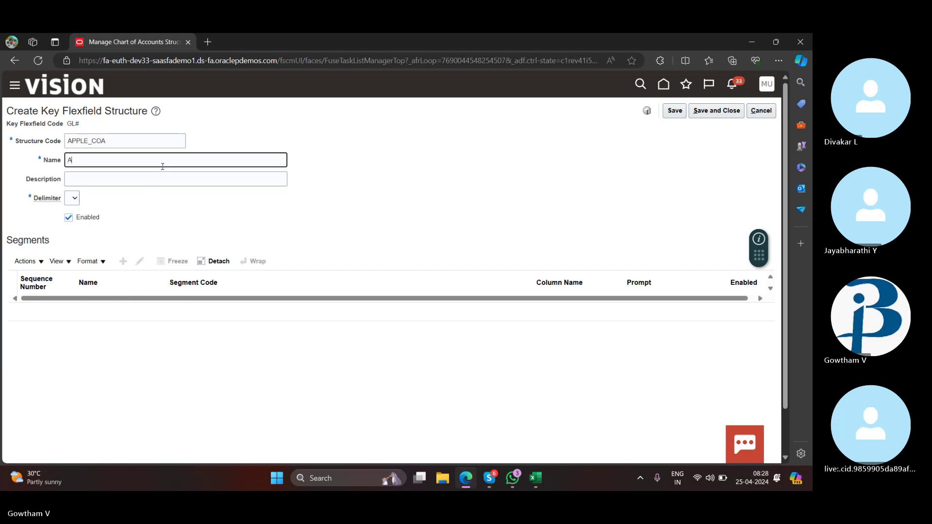
{"action": "type", "text": "pple Chart o"}
{"action": "key", "text": "BackSpace"}
{"action": "key", "text": "BackSpace"}
{"action": "key", "text": "BackSpace"}
{"action": "key", "text": "BackSpace"}
{"action": "key", "text": "BackSpace"}
{"action": "type", "text": "APPLE"}
Step: Set the structure's delimiter to "-" and save the structure
{"action": "left_click", "coordinate": [75, 201]}
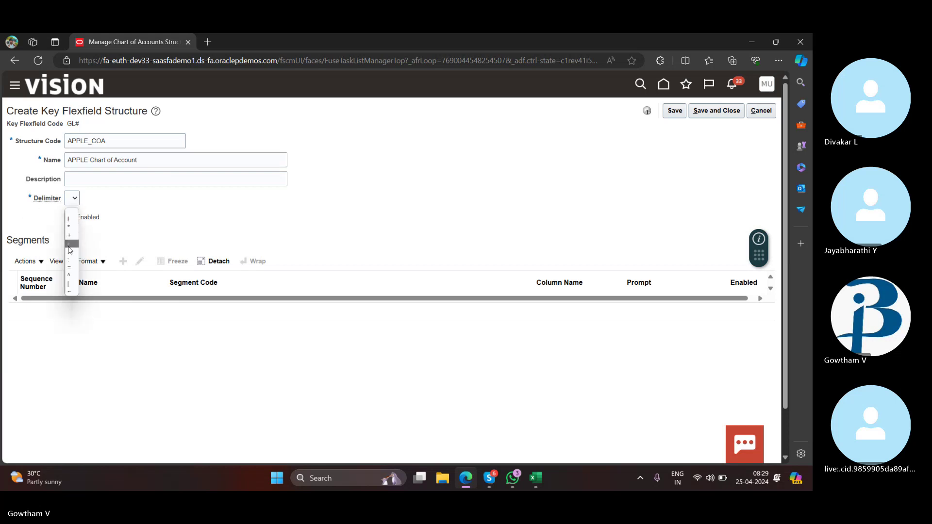
{"action": "left_click", "coordinate": [69, 246]}
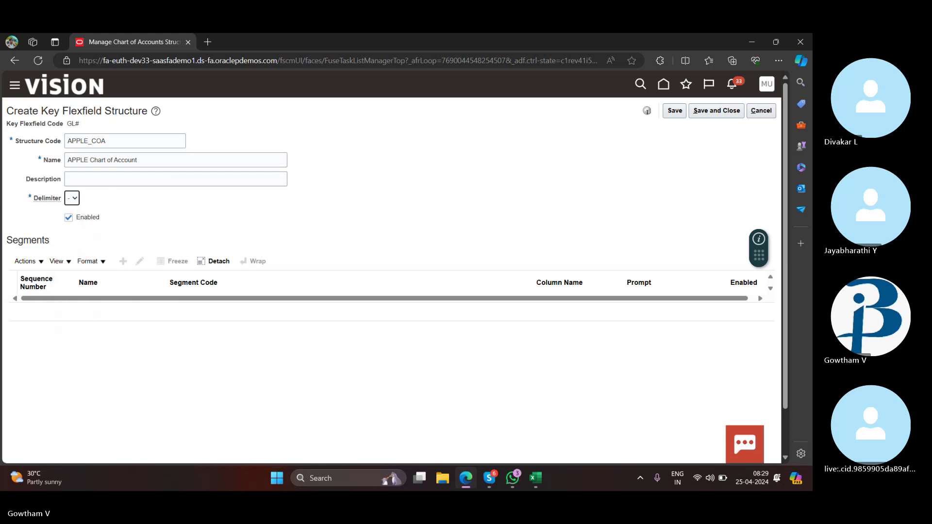
{"action": "left_click", "coordinate": [676, 112]}
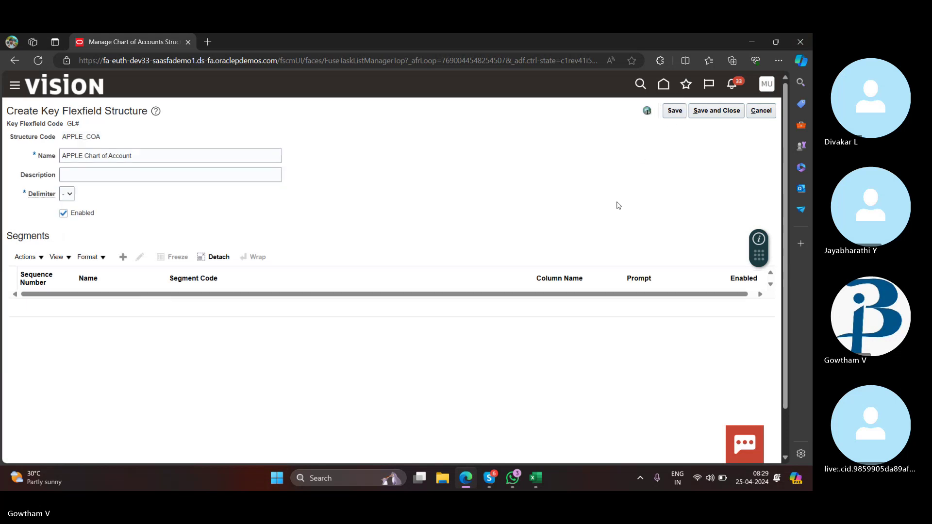
Step: Start a new segment for the APPLE_COA structure, and in Excel move the note "5.deploym flexfield" from G11 to G13
{"action": "left_click", "coordinate": [125, 257]}
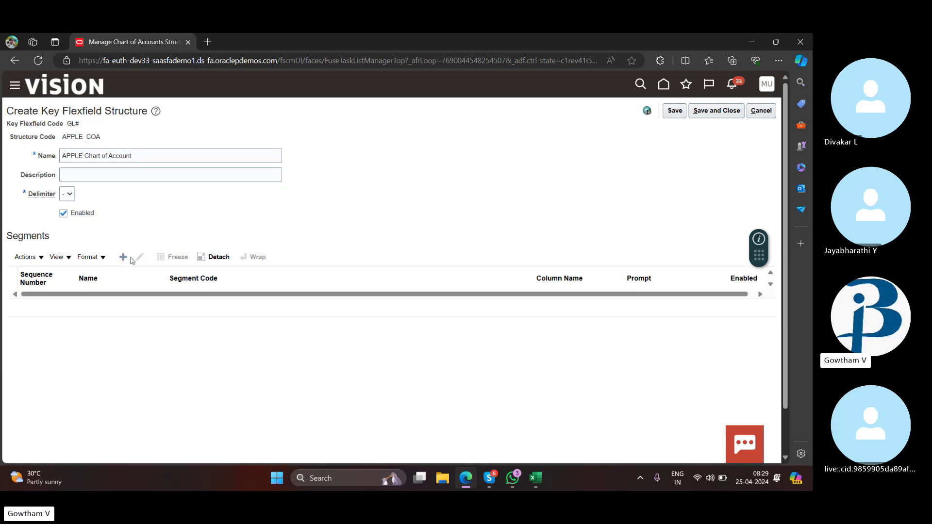
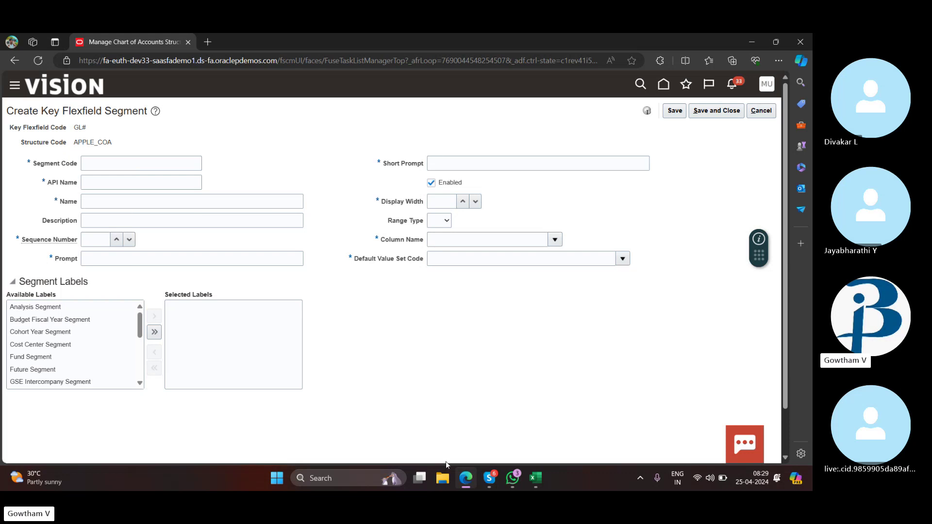
{"action": "left_click", "coordinate": [534, 481]}
{"action": "left_click", "coordinate": [368, 256]}
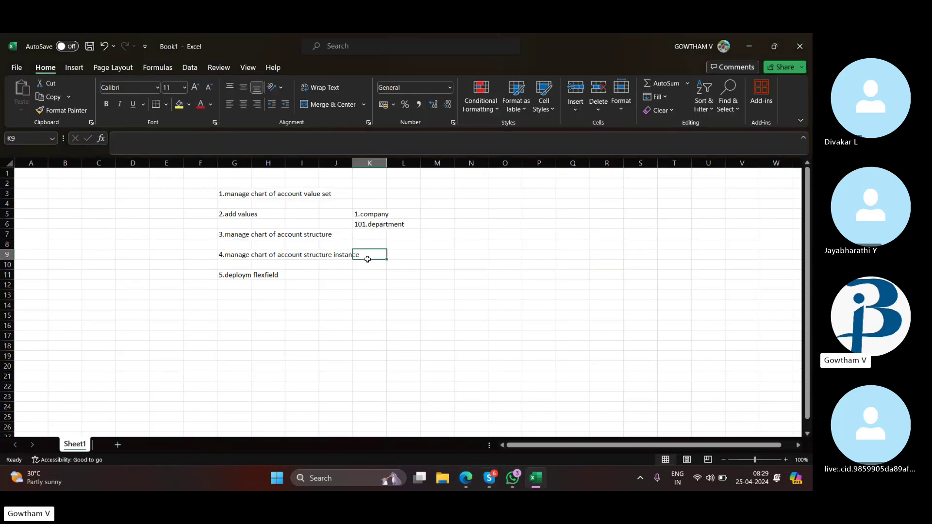
{"action": "left_click", "coordinate": [220, 265]}
{"action": "key", "text": "Down"}
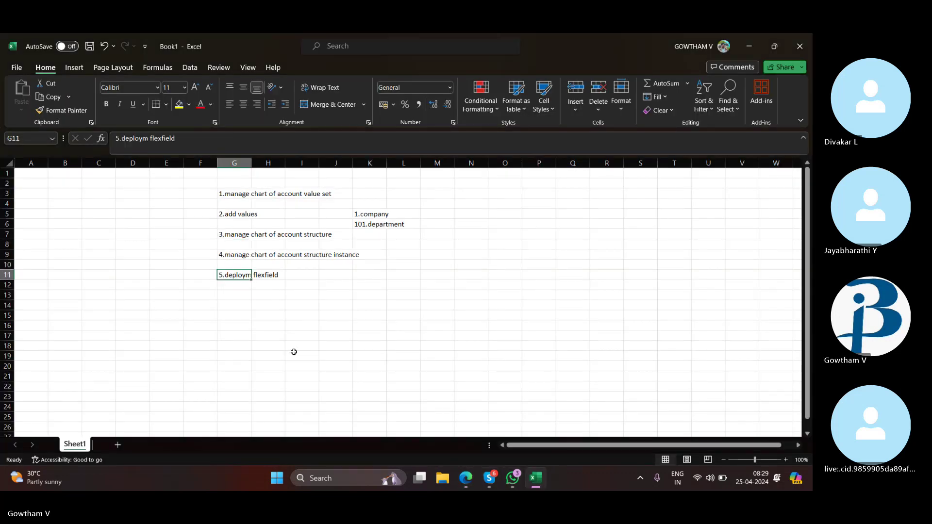
{"action": "key", "text": "Down"}
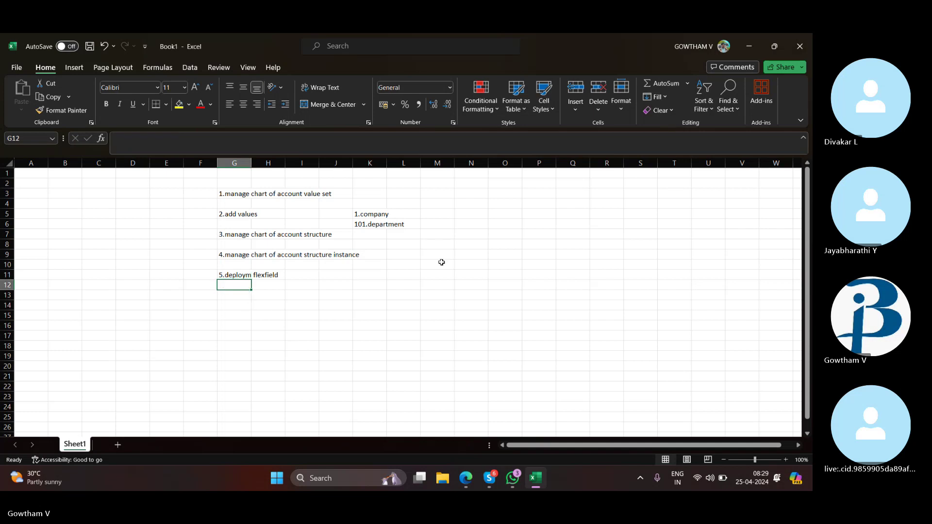
{"action": "right_click", "coordinate": [254, 278]}
{"action": "key", "text": "Escape"}
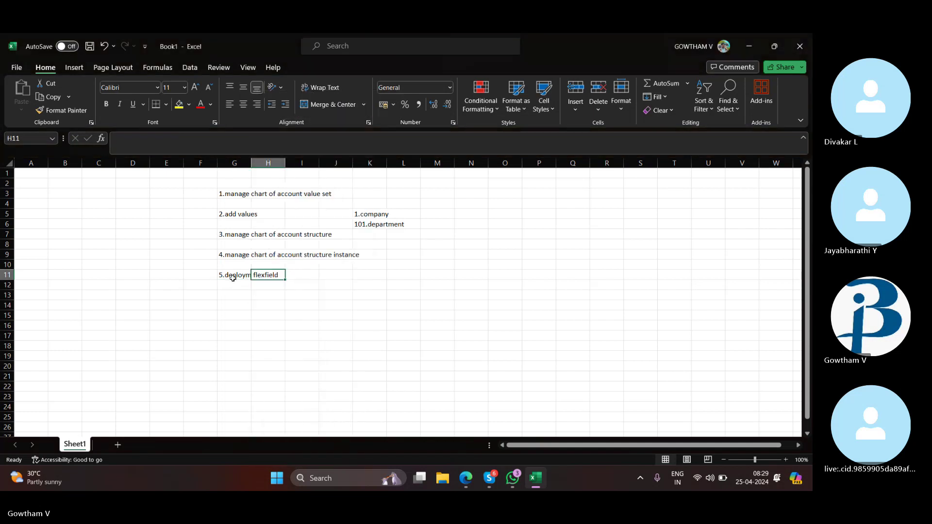
{"action": "left_click", "coordinate": [225, 277]}
{"action": "left_click_drag", "start_coordinate": [227, 281], "coordinate": [237, 301]}
{"action": "left_click", "coordinate": [238, 282]}
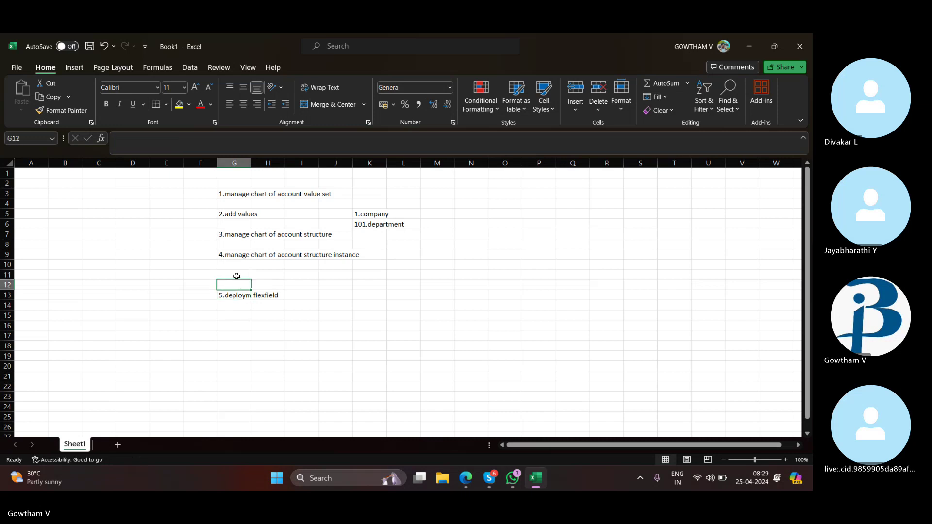
Step: Enter "5.Add segments" in G11 and renumber the deploy flexfield note in G13 as 6
{"action": "left_click", "coordinate": [238, 276]}
{"action": "type", "text": "5"}
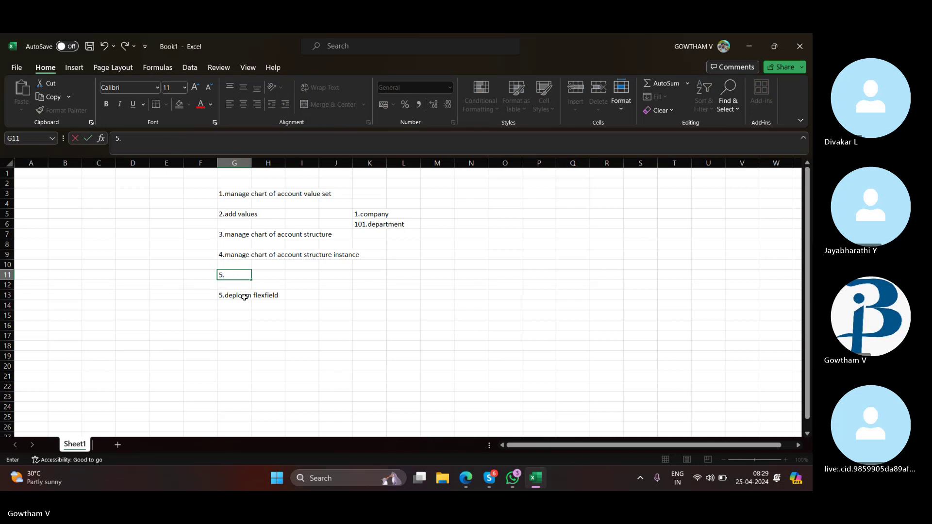
{"action": "type", "text": ".Add segments"}
{"action": "left_click", "coordinate": [244, 297]}
{"action": "double_click", "coordinate": [218, 293]}
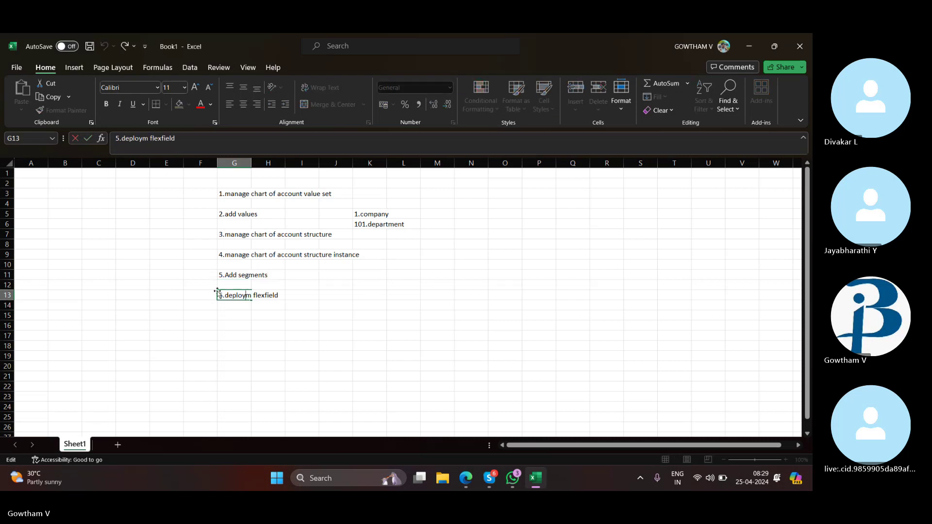
{"action": "key", "text": "Delete"}
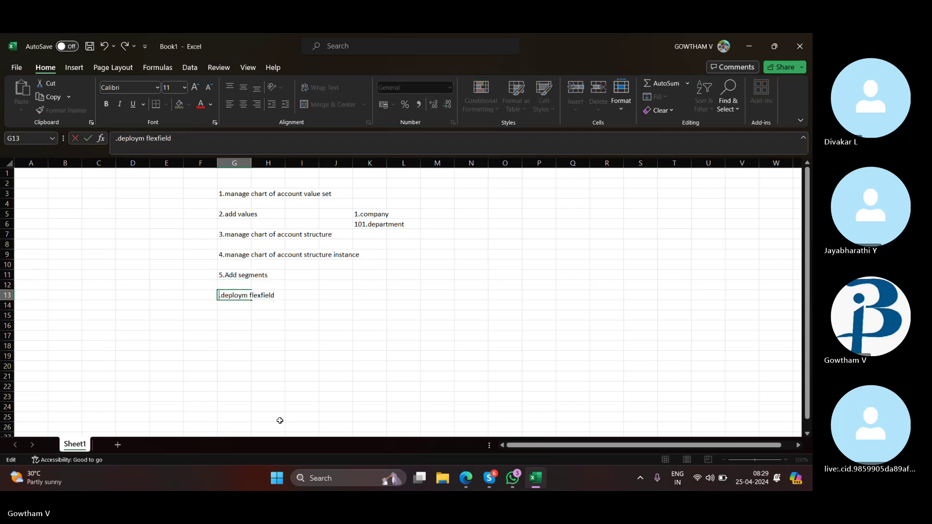
{"action": "type", "text": "6"}
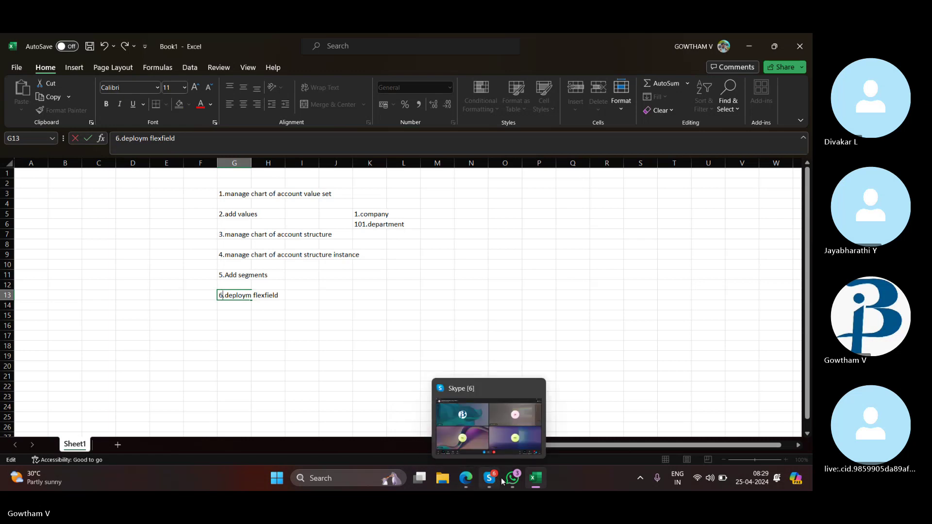
Step: Switch to Oracle and give the new key flexfield segment the code "Company" and API name "company"
{"action": "left_click", "coordinate": [465, 479]}
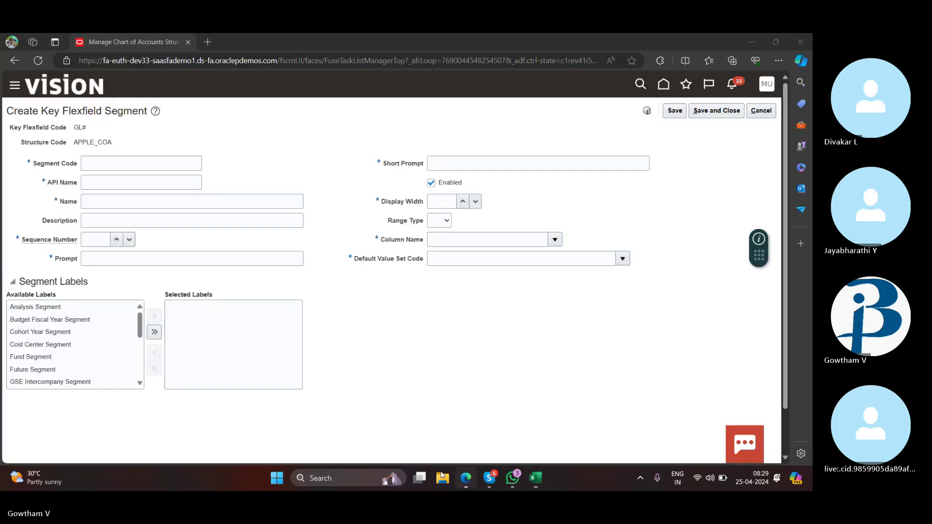
{"action": "left_click", "coordinate": [116, 163]}
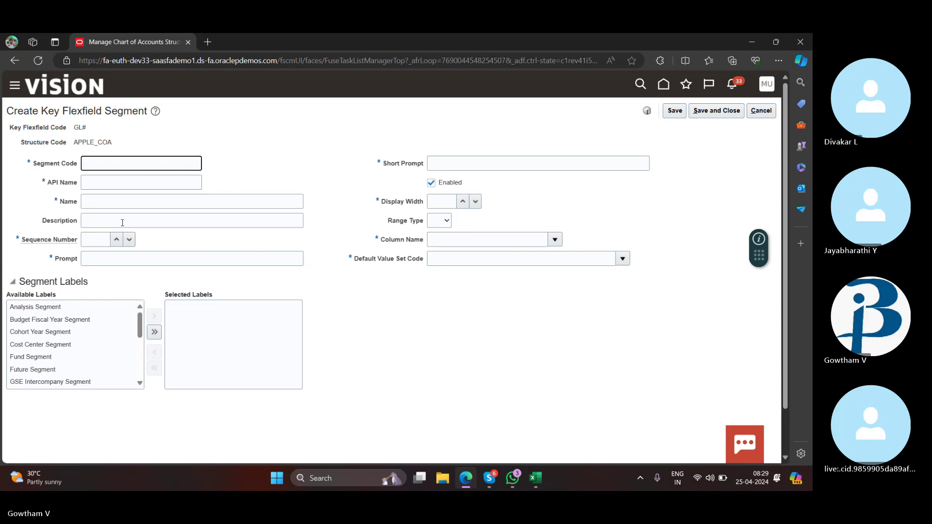
{"action": "type", "text": "Com"}
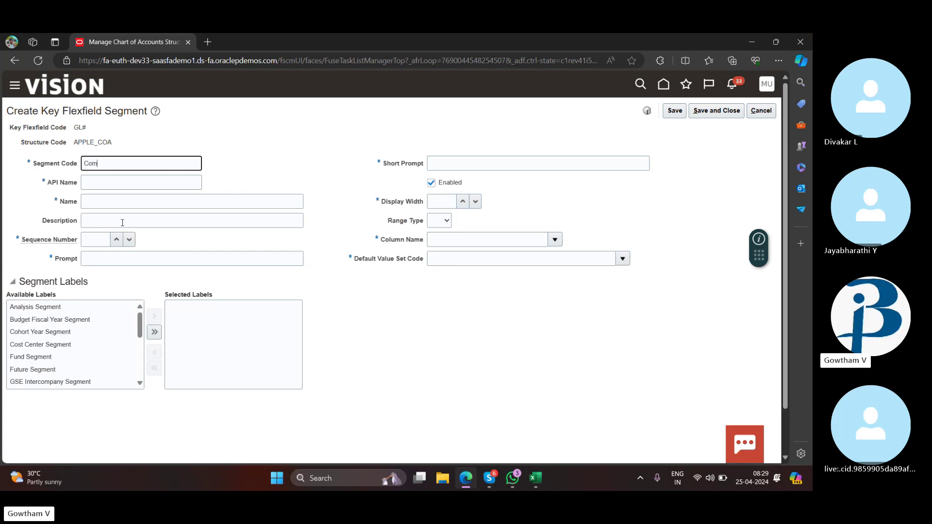
{"action": "type", "text": "pan"}
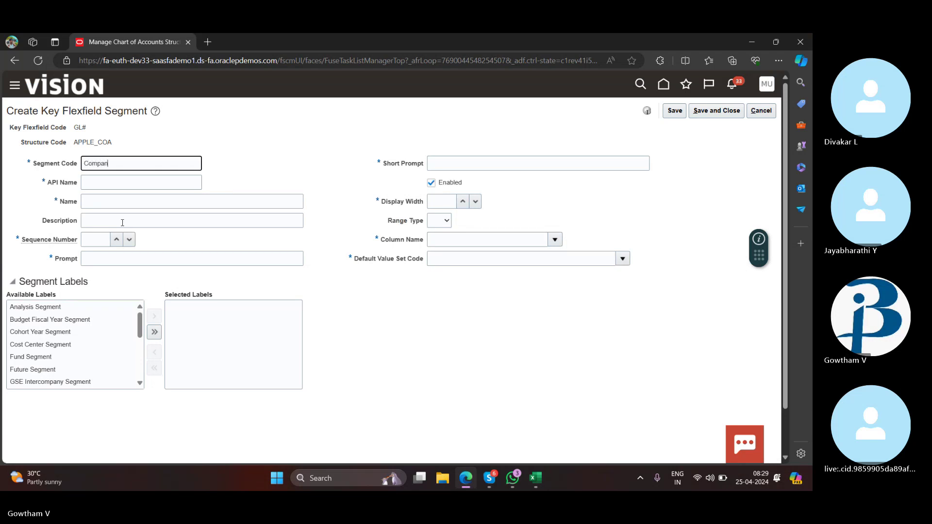
{"action": "type", "text": "y"}
{"action": "left_click", "coordinate": [150, 188]}
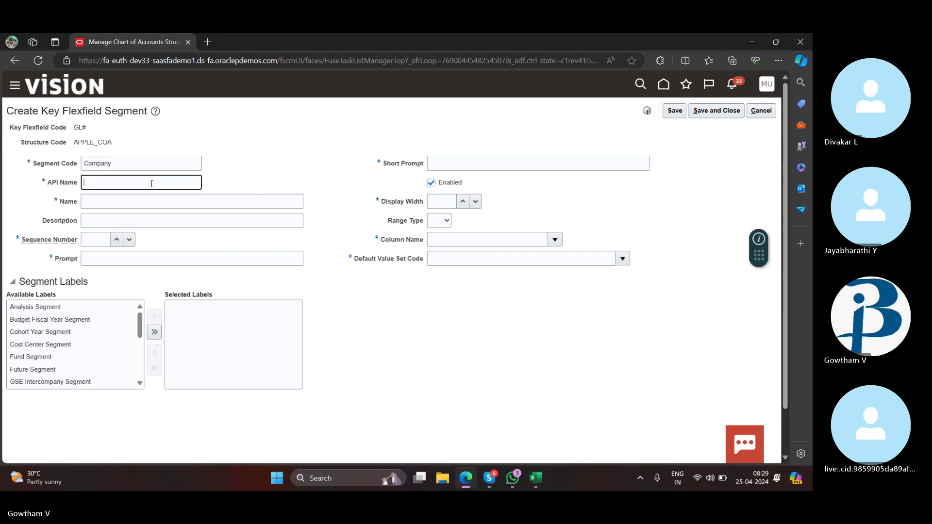
{"action": "left_click", "coordinate": [145, 197]}
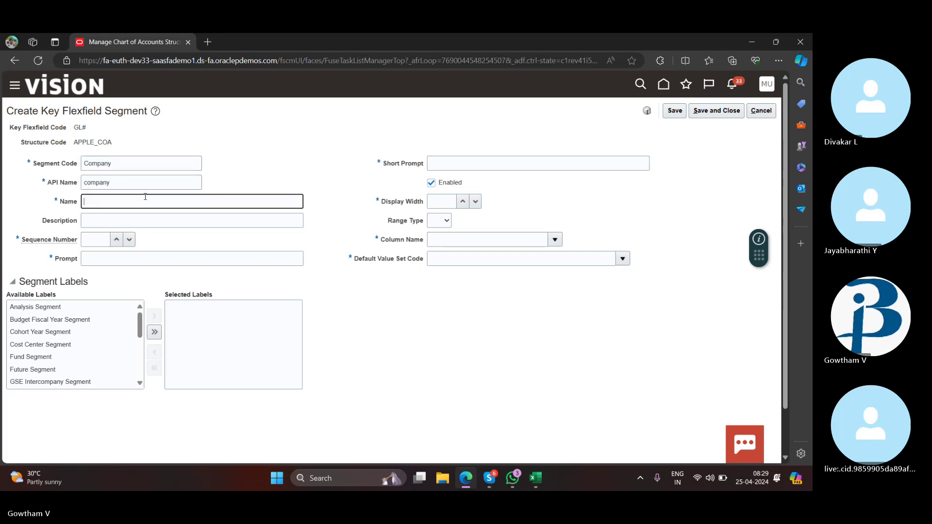
Step: Copy "Company" from the segment code into the name, description and prompt, and set the sequence number to 1
{"action": "double_click", "coordinate": [119, 168]}
{"action": "key", "text": "ctrl+c"}
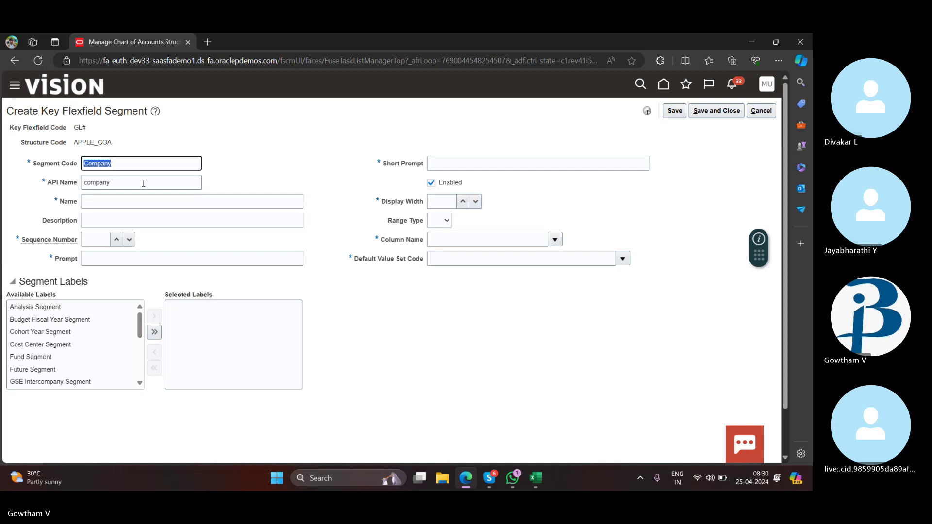
{"action": "left_click", "coordinate": [131, 204]}
{"action": "key", "text": "ctrl+v"}
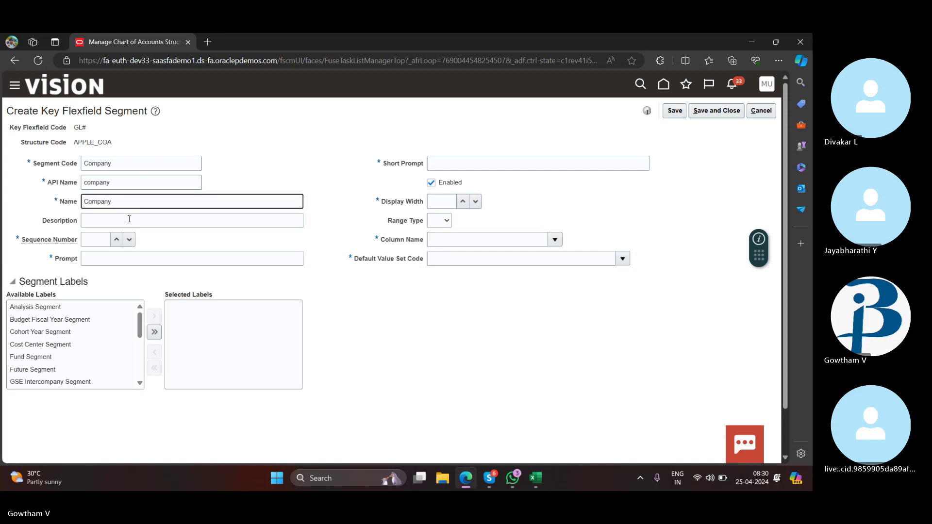
{"action": "left_click", "coordinate": [129, 218]}
{"action": "key", "text": "ctrl+v"}
{"action": "left_click", "coordinate": [103, 234]}
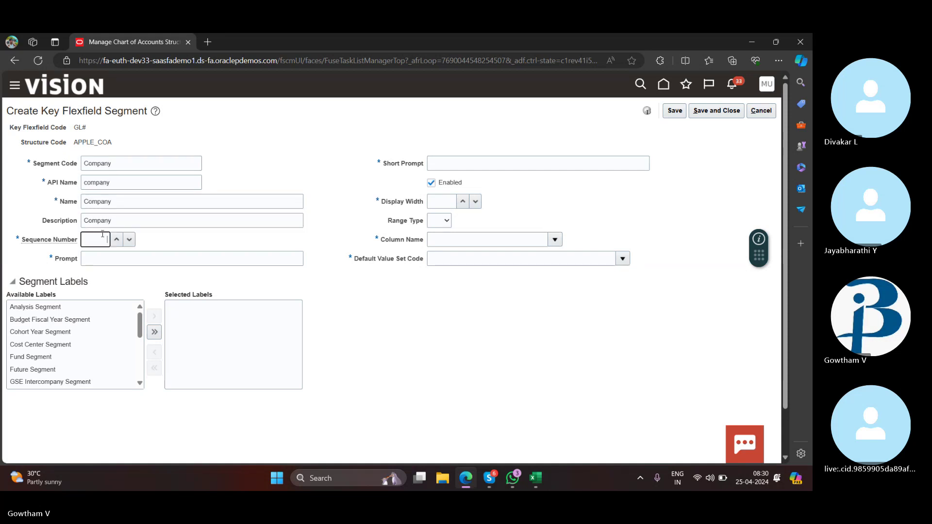
{"action": "left_click", "coordinate": [101, 256]}
{"action": "key", "text": "ctrl+v"}
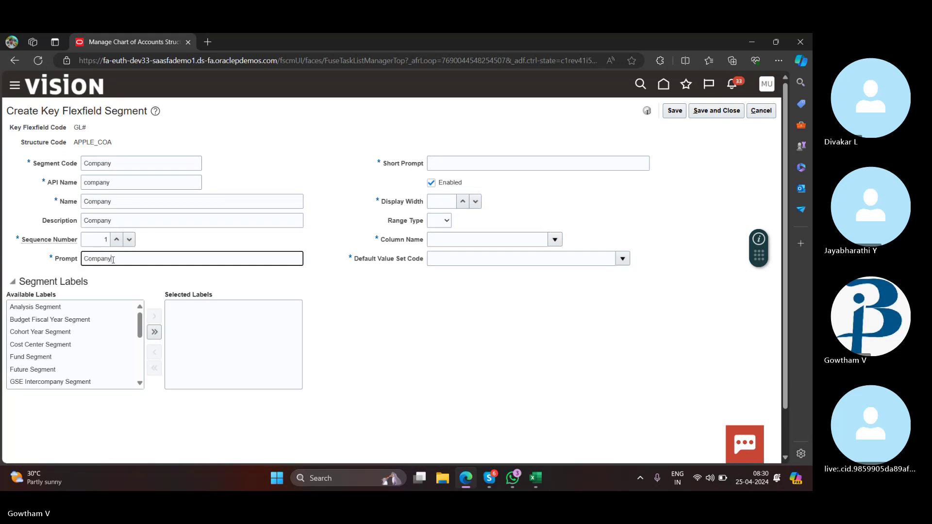
Step: Set the short prompt to Company, display width to 15, column name to SEGMENT1 and default value set code to "Company APPLE Ledger"
{"action": "left_click", "coordinate": [444, 163]}
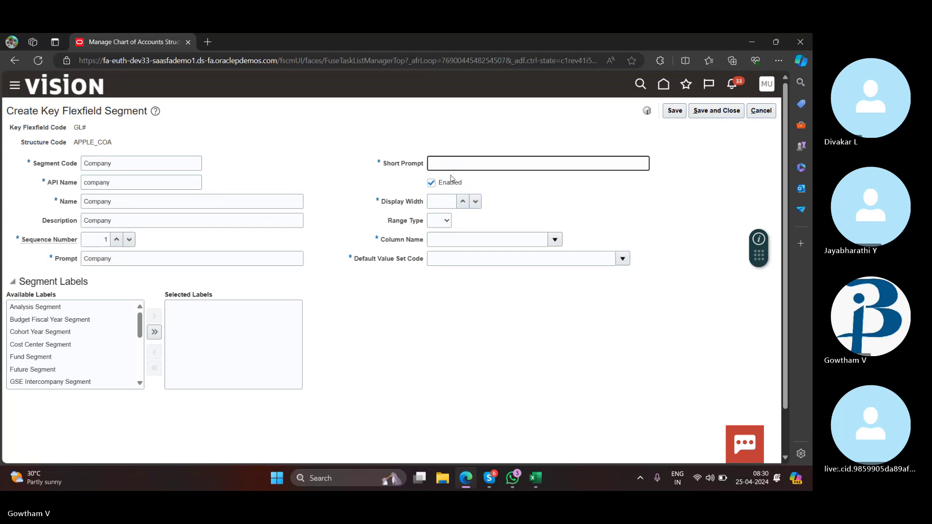
{"action": "key", "text": "ctrl+v"}
{"action": "left_click", "coordinate": [443, 199]}
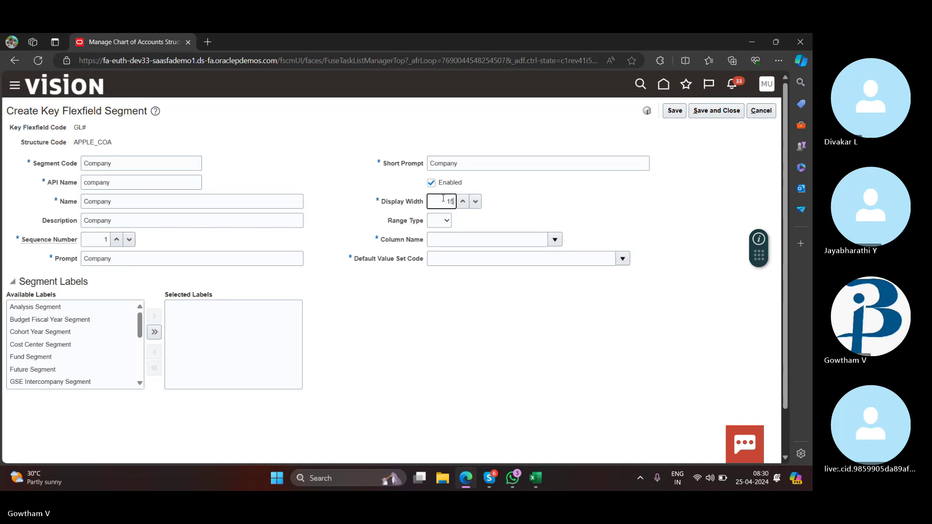
{"action": "left_click", "coordinate": [554, 240]}
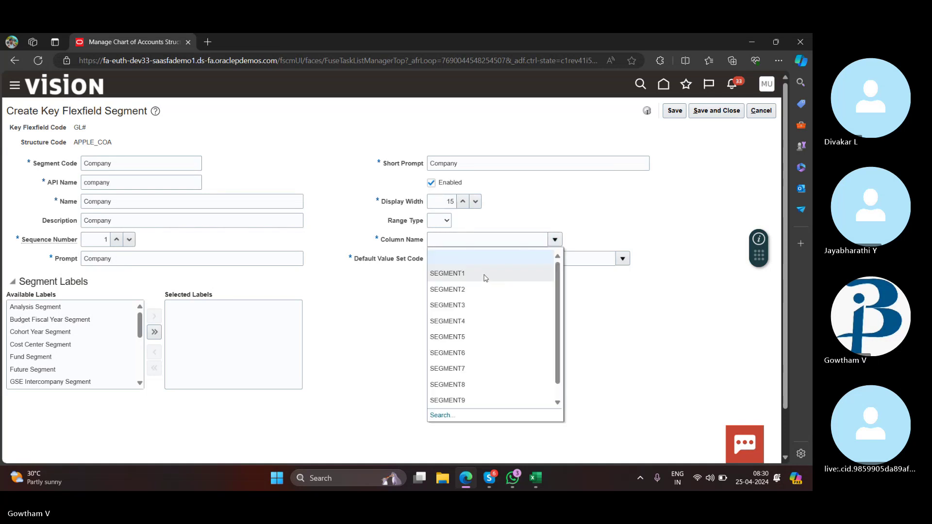
{"action": "left_click", "coordinate": [486, 273]}
{"action": "left_click", "coordinate": [496, 261]}
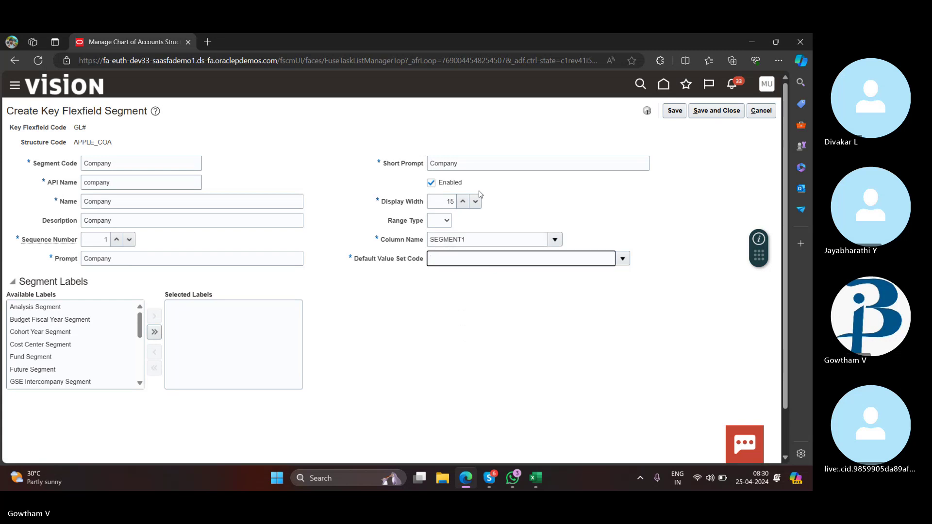
{"action": "type", "text": "Company APPLE Ledger"}
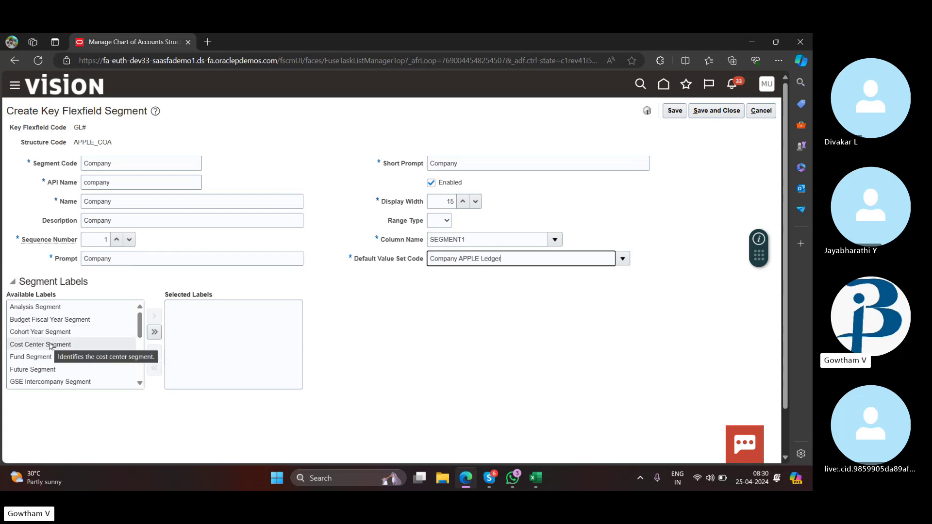
Step: Assign the Primary Balancing Segment label to the Company segment, and save and close it
{"action": "scroll", "coordinate": [55, 369], "scroll_direction": "down", "scroll_amount": 1}
{"action": "scroll", "coordinate": [55, 369], "scroll_direction": "up", "scroll_amount": 1}
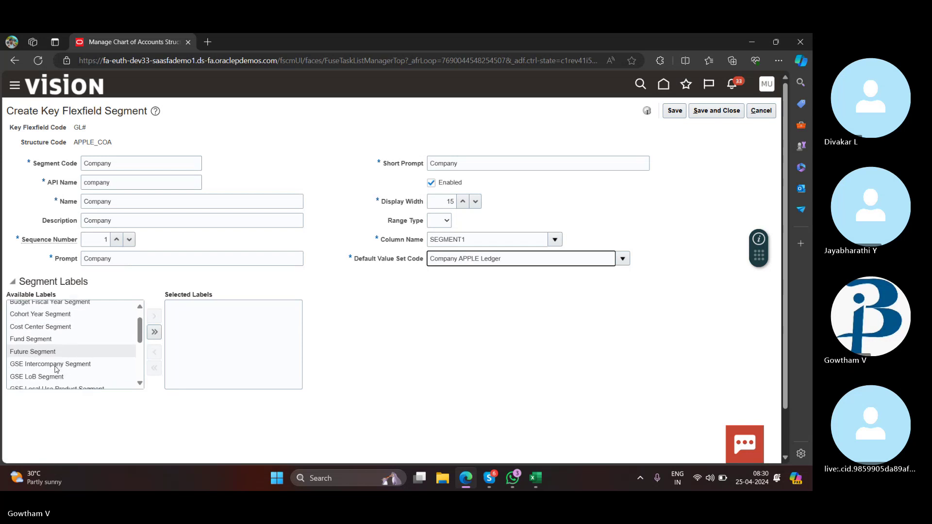
{"action": "scroll", "coordinate": [55, 369], "scroll_direction": "down", "scroll_amount": 1}
{"action": "scroll", "coordinate": [55, 369], "scroll_direction": "up", "scroll_amount": 1}
{"action": "scroll", "coordinate": [55, 369], "scroll_direction": "down", "scroll_amount": 2}
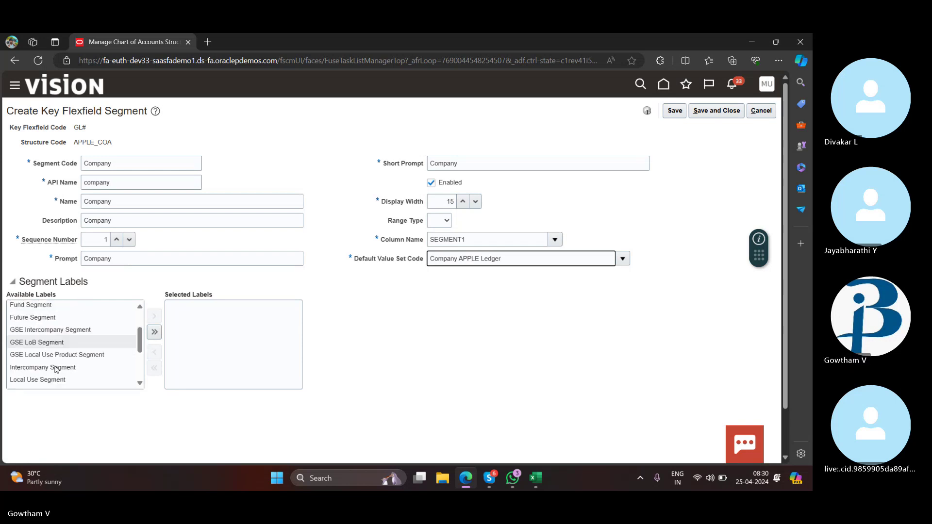
{"action": "scroll", "coordinate": [54, 369], "scroll_direction": "up", "scroll_amount": 1}
{"action": "scroll", "coordinate": [55, 369], "scroll_direction": "down", "scroll_amount": 1}
{"action": "scroll", "coordinate": [55, 369], "scroll_direction": "down", "scroll_amount": 2}
{"action": "scroll", "coordinate": [54, 369], "scroll_direction": "up", "scroll_amount": 1}
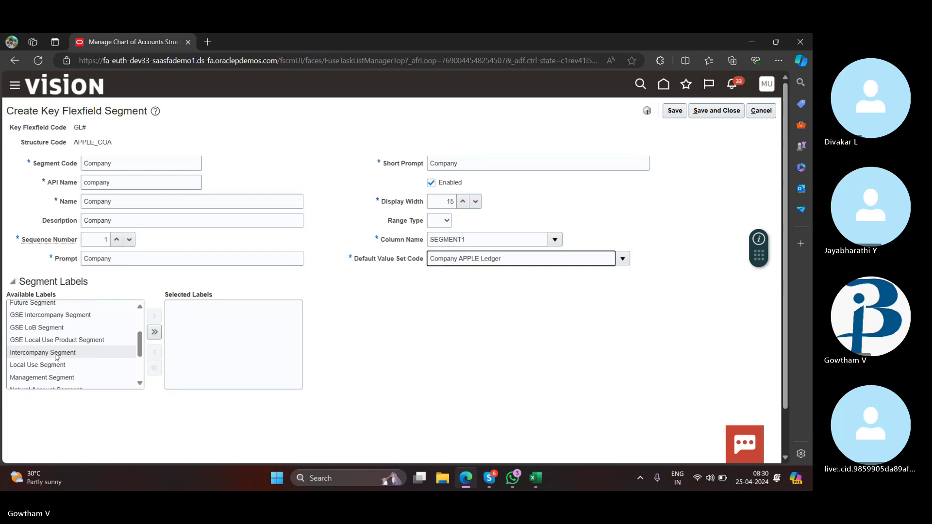
{"action": "scroll", "coordinate": [56, 367], "scroll_direction": "down", "scroll_amount": 3}
{"action": "left_click", "coordinate": [58, 363]}
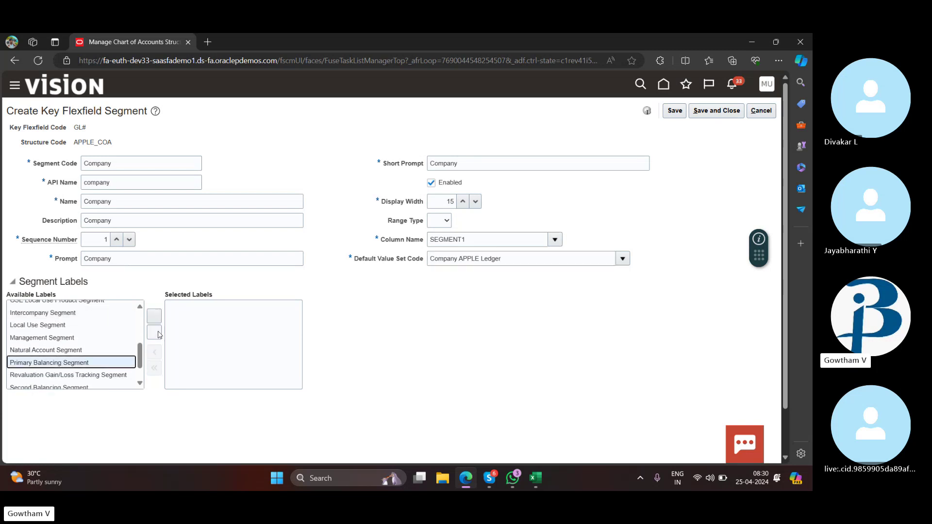
{"action": "left_click", "coordinate": [154, 316]}
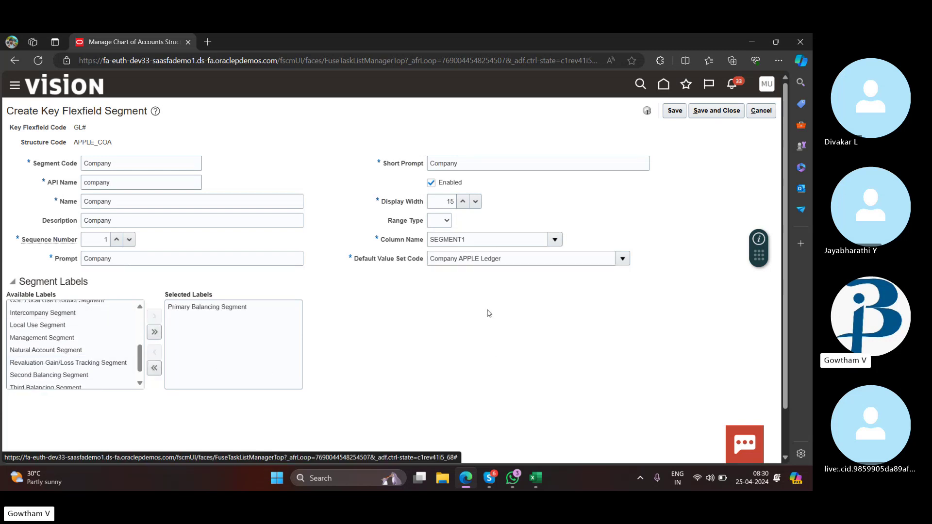
{"action": "left_click", "coordinate": [726, 112]}
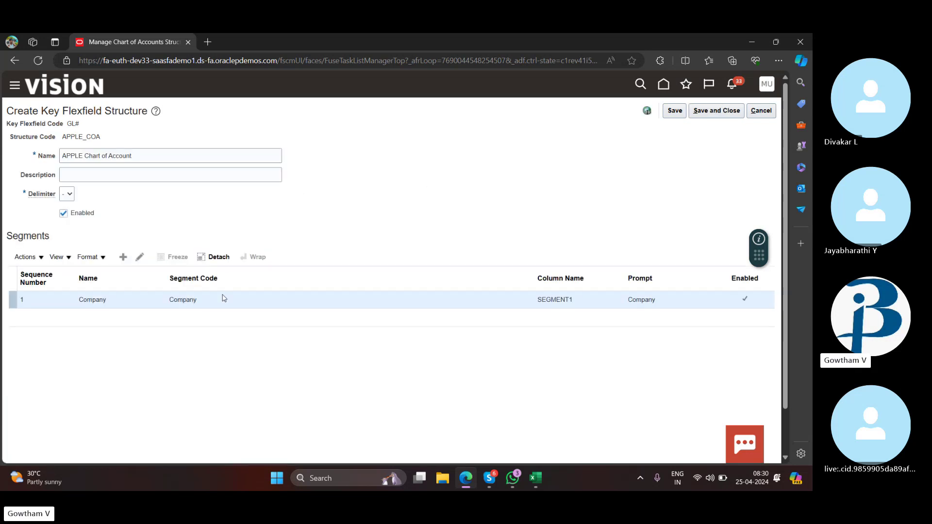
Step: Add another segment to the APPLE_COA structure with the segment code "Department" and API name "department"
{"action": "left_click", "coordinate": [123, 257]}
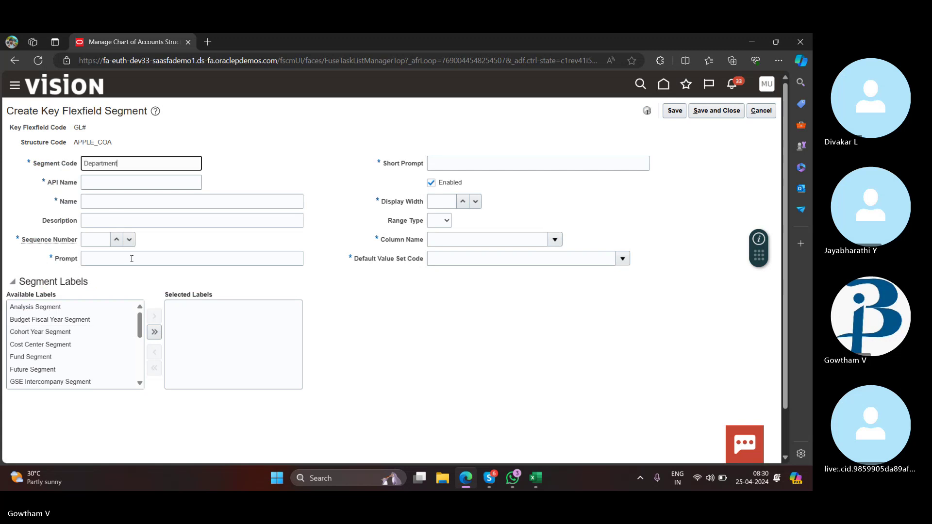
{"action": "left_click_drag", "start_coordinate": [84, 164], "coordinate": [129, 163]}
{"action": "key", "text": "ctrl+c"}
{"action": "left_click", "coordinate": [130, 184]}
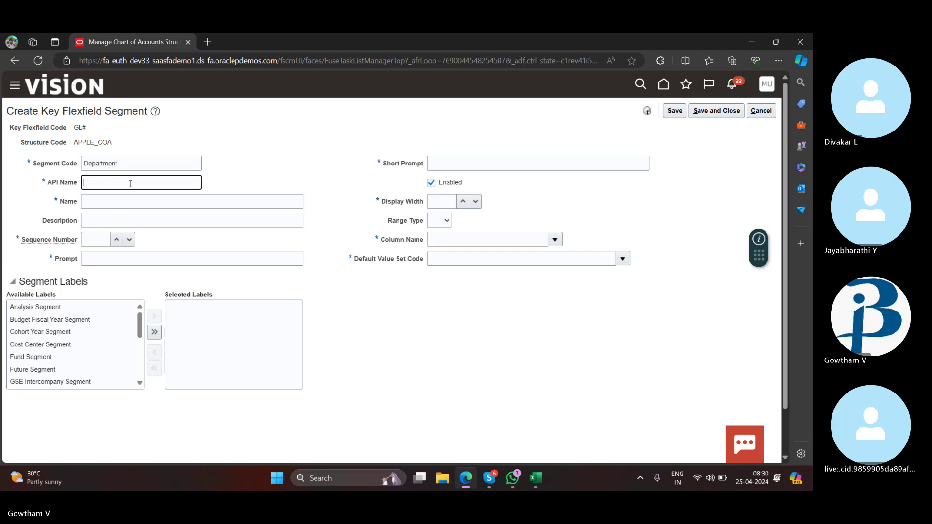
Step: Copy "Department" from the segment code into the name, description and prompt, and set the sequence number to 2
{"action": "left_click", "coordinate": [120, 203]}
{"action": "key", "text": "ctrl+v"}
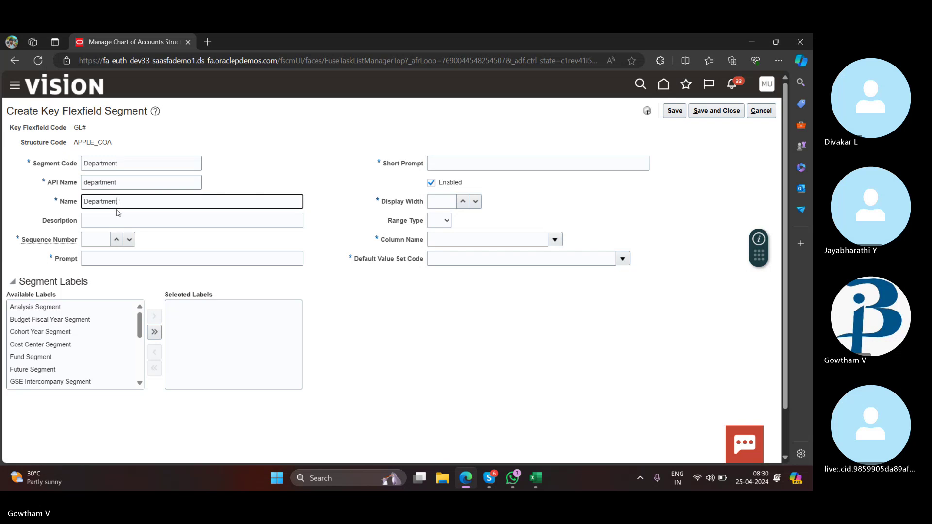
{"action": "left_click", "coordinate": [117, 218]}
{"action": "key", "text": "ctrl+v"}
{"action": "left_click", "coordinate": [102, 240]}
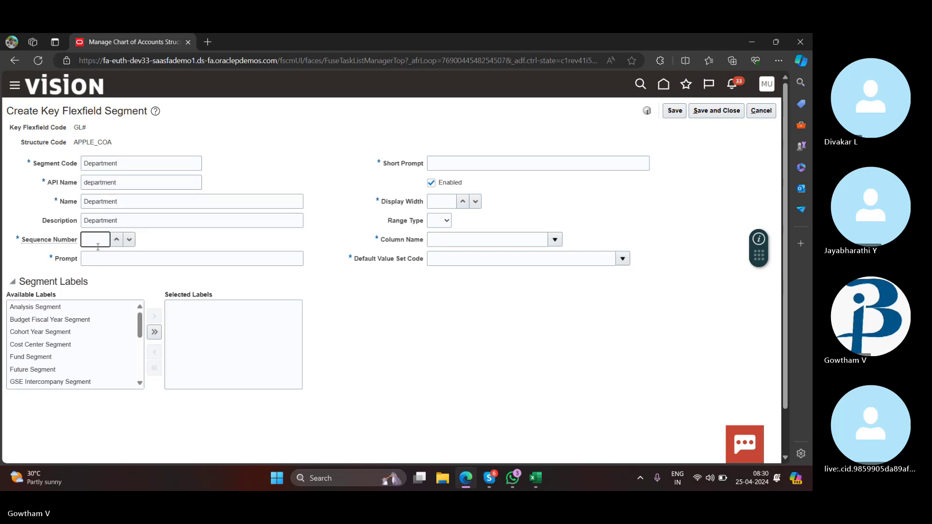
{"action": "type", "text": "2"}
{"action": "left_click", "coordinate": [101, 257]}
{"action": "key", "text": "ctrl+v"}
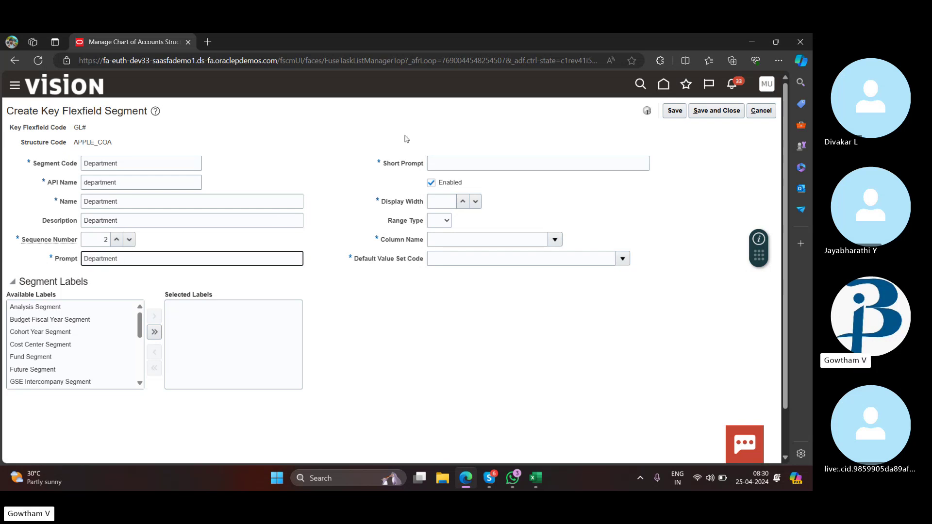
Step: Set the short prompt to Department, display width to 15, column name to SEGMENT2 and default value set code to "Department APPLE Ledger"
{"action": "left_click", "coordinate": [441, 170]}
{"action": "key", "text": "ctrl+v"}
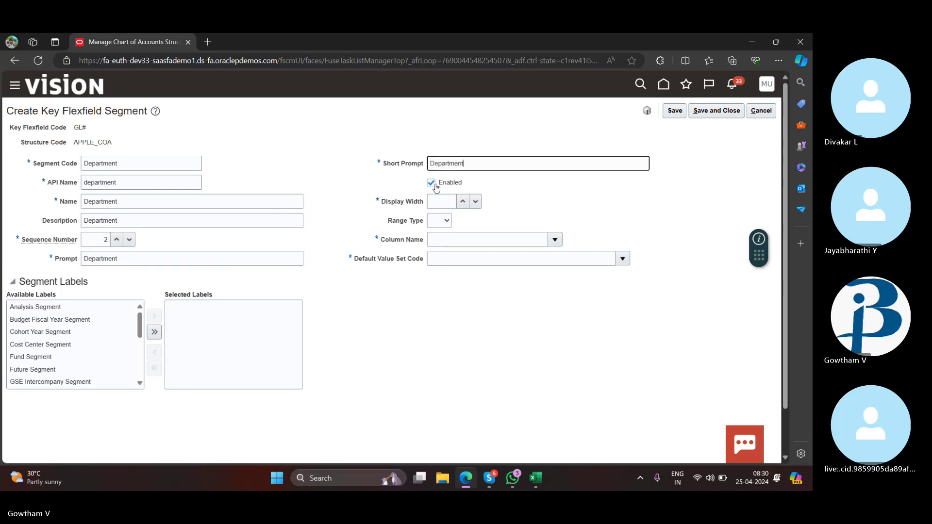
{"action": "left_click", "coordinate": [433, 199]}
{"action": "type", "text": "15"}
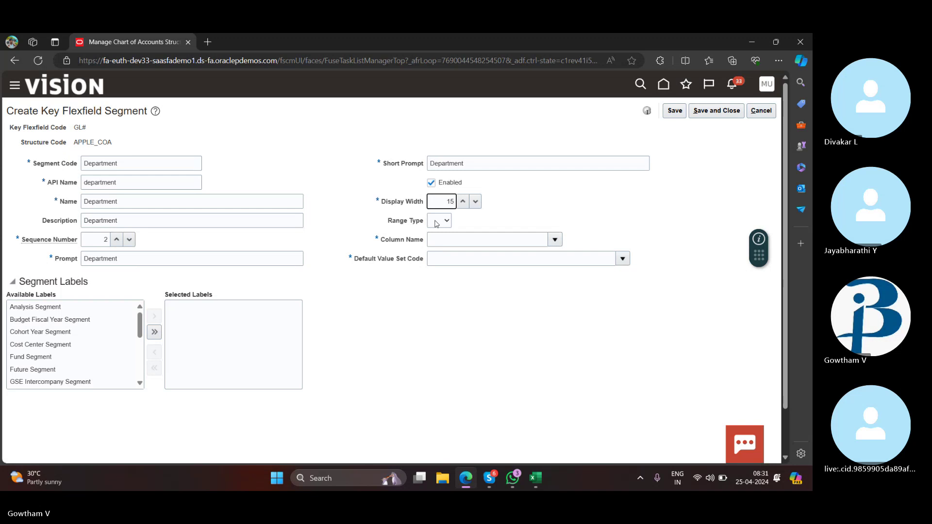
{"action": "left_click", "coordinate": [555, 238]}
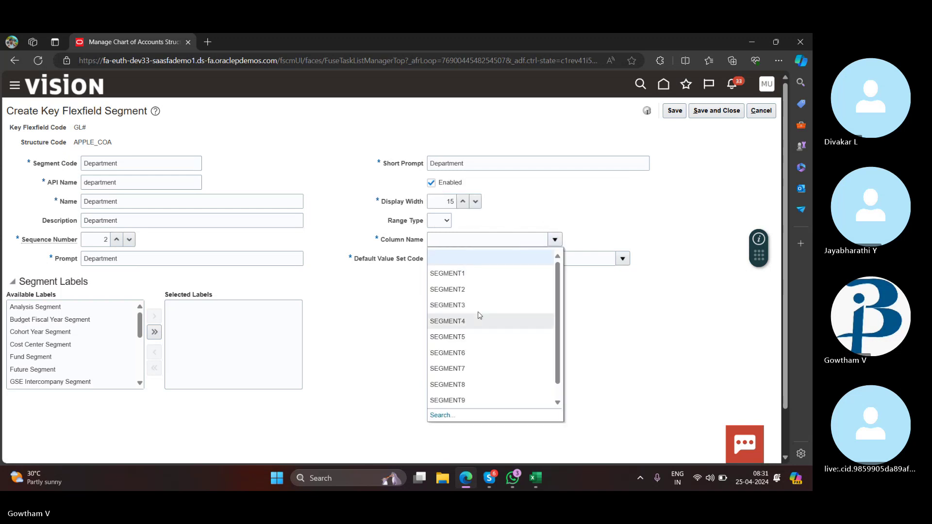
{"action": "left_click", "coordinate": [469, 289]}
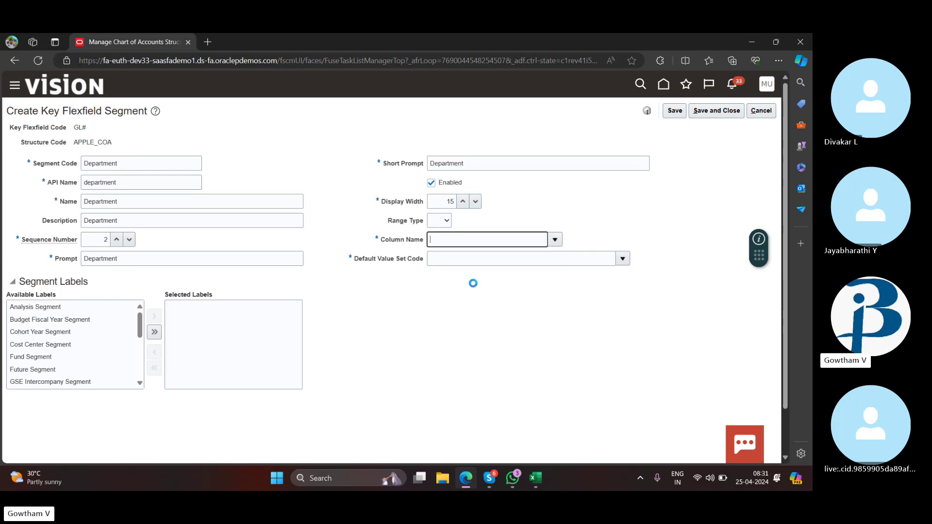
{"action": "left_click", "coordinate": [560, 263]}
{"action": "type", "text": "Dep"}
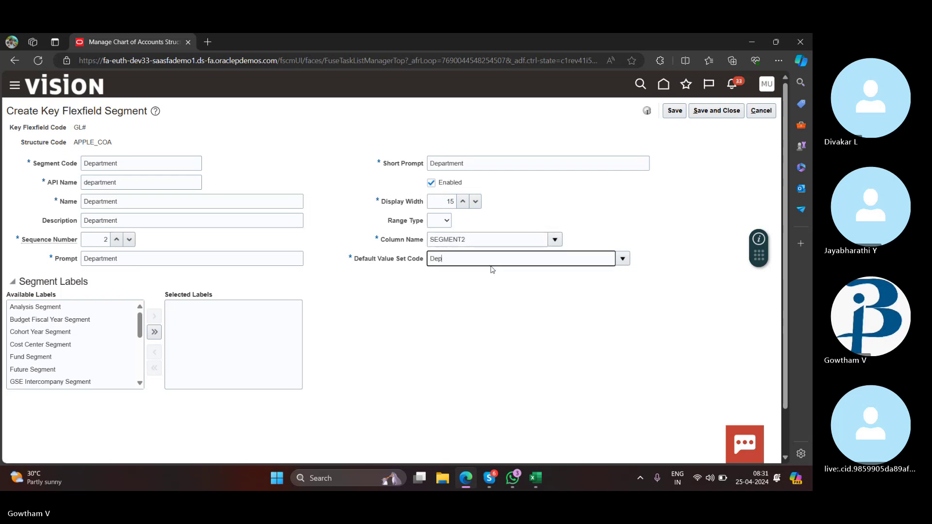
{"action": "type", "text": "artment APPLE Ledger"}
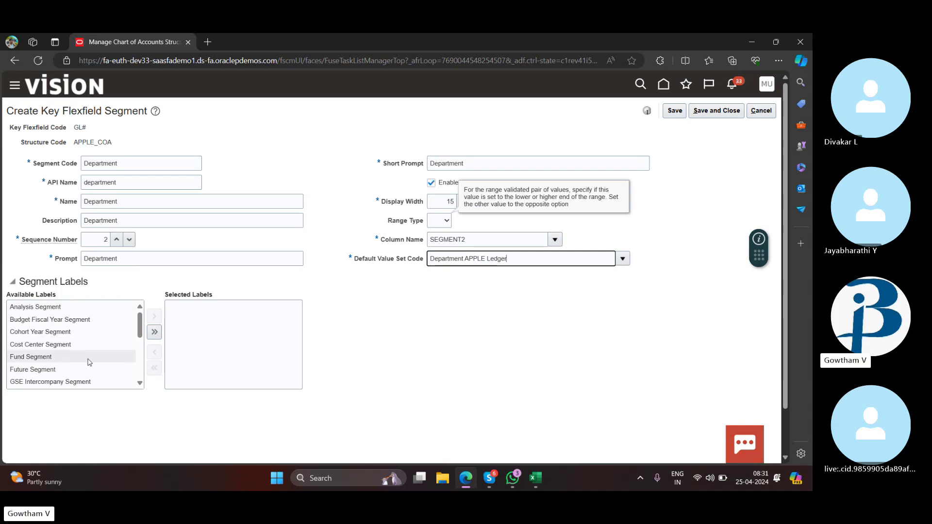
Step: Assign the Cost Center Segment label to the Department segment, and save and close it
{"action": "left_click", "coordinate": [92, 346]}
{"action": "left_click", "coordinate": [154, 317]}
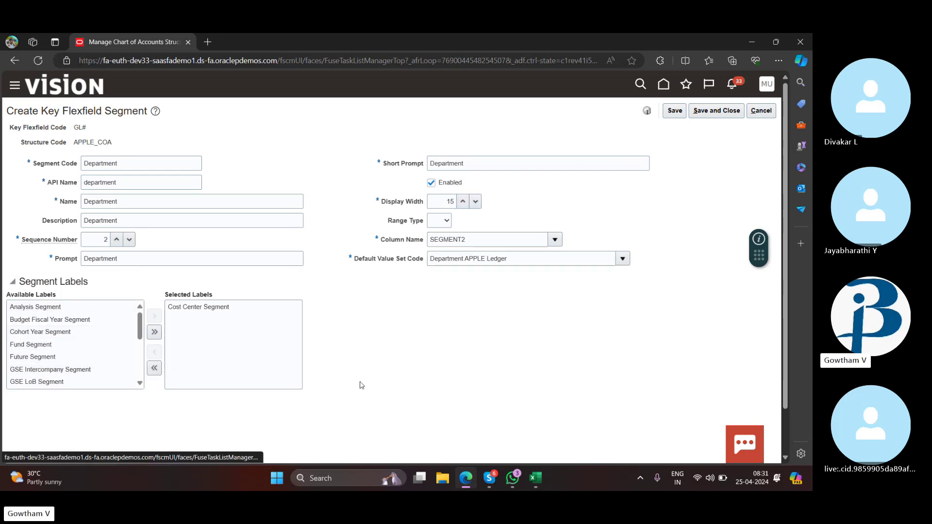
{"action": "left_click", "coordinate": [709, 116]}
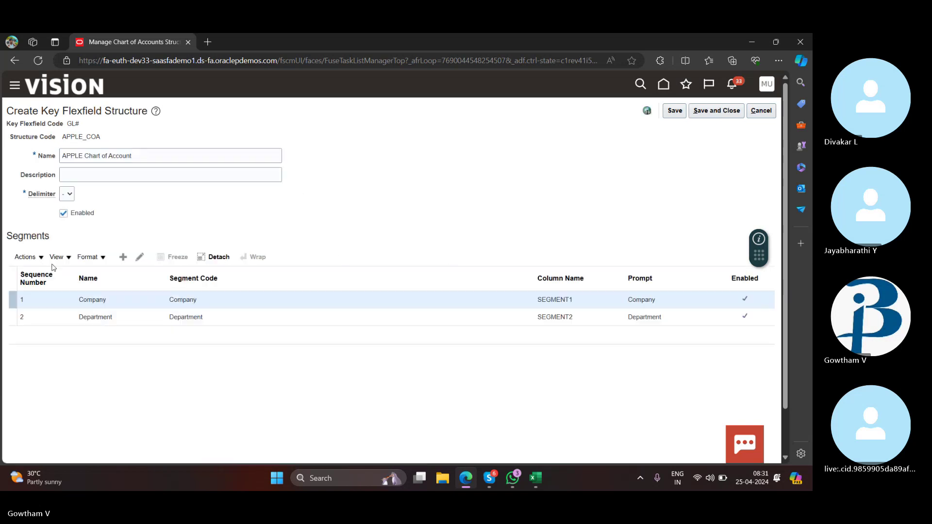
Step: Add a third segment to the structure with the segment code "Account" and API name "account"
{"action": "left_click", "coordinate": [123, 256]}
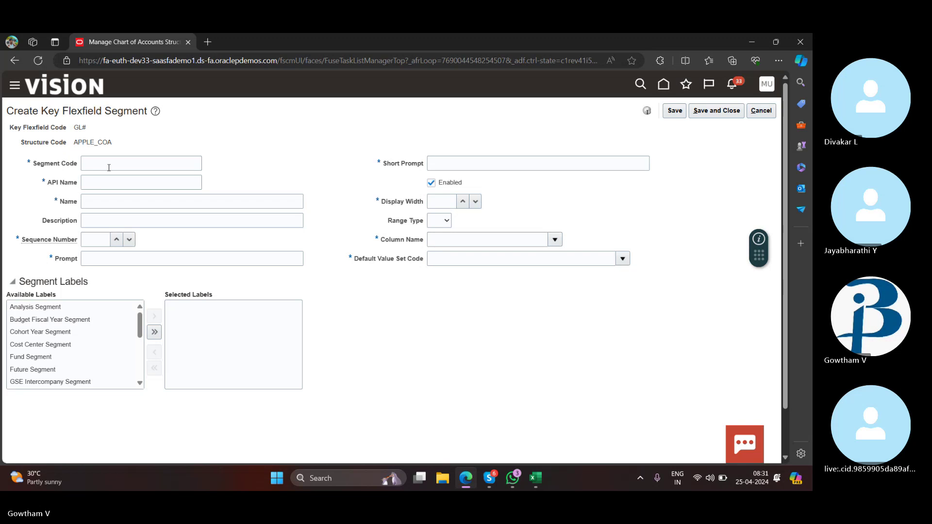
{"action": "left_click", "coordinate": [108, 167]}
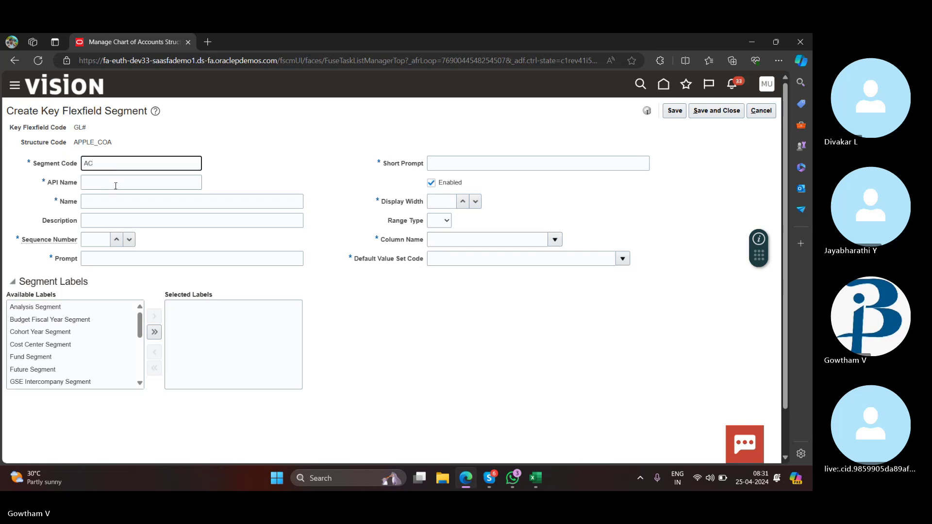
{"action": "type", "text": "Account"}
{"action": "left_click_drag", "start_coordinate": [109, 163], "coordinate": [72, 169]}
{"action": "key", "text": "ctrl+c"}
{"action": "left_click", "coordinate": [162, 188]}
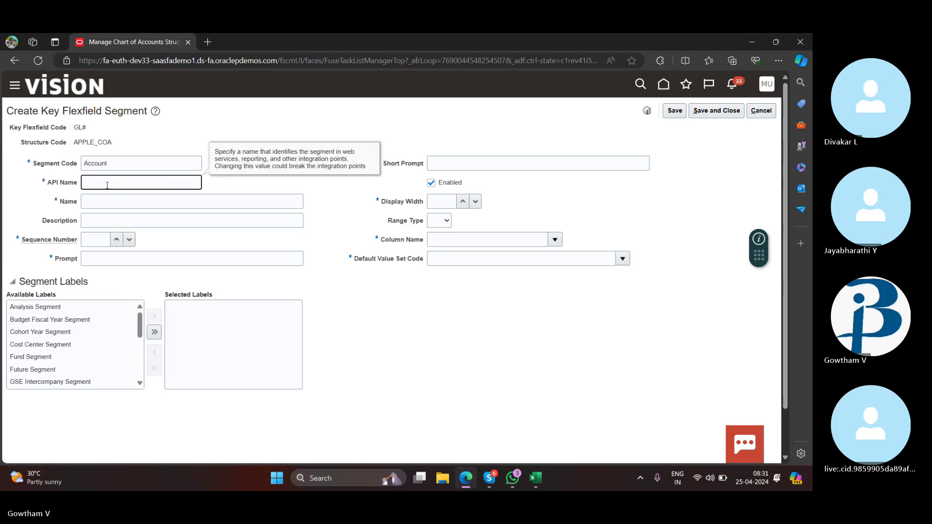
Step: Copy "Account" from the segment code into the name, description and prompt, and set the sequence number to 3
{"action": "left_click", "coordinate": [101, 200]}
{"action": "key", "text": "ctrl+v"}
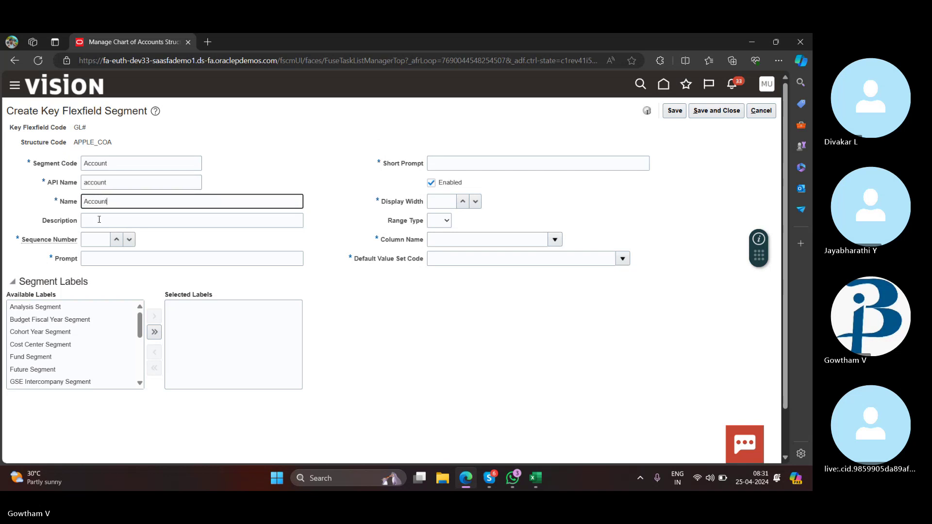
{"action": "left_click", "coordinate": [98, 219]}
{"action": "key", "text": "ctrl+v"}
{"action": "left_click", "coordinate": [94, 239]}
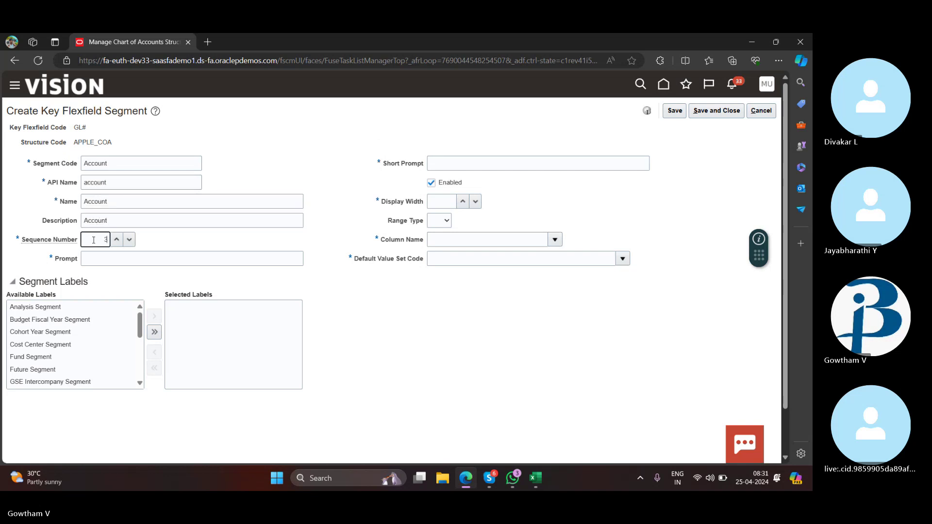
{"action": "left_click", "coordinate": [108, 263]}
{"action": "key", "text": "ctrl+v"}
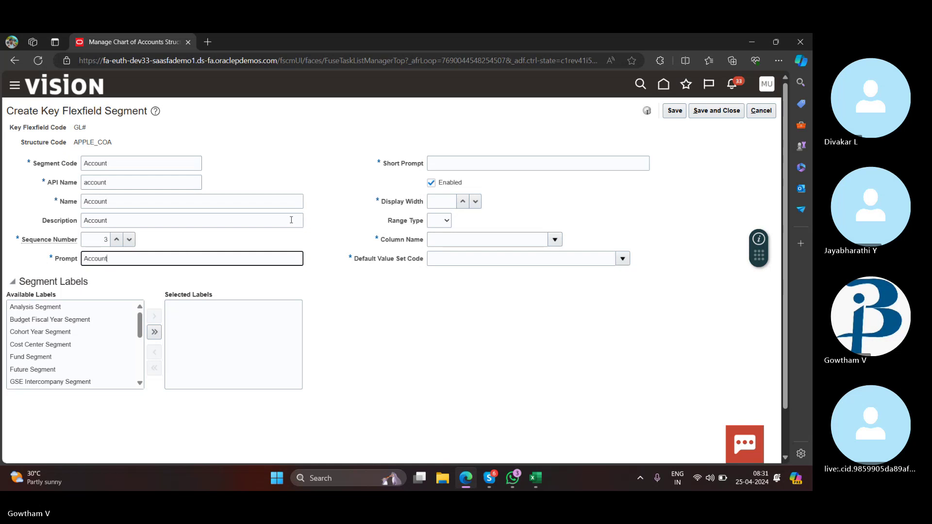
Step: Set the short prompt to Account, display width to 15, column name to SEGMENT3 and default value set code to "Account APPLE Ledger"
{"action": "left_click", "coordinate": [506, 165]}
{"action": "key", "text": "ctrl+v"}
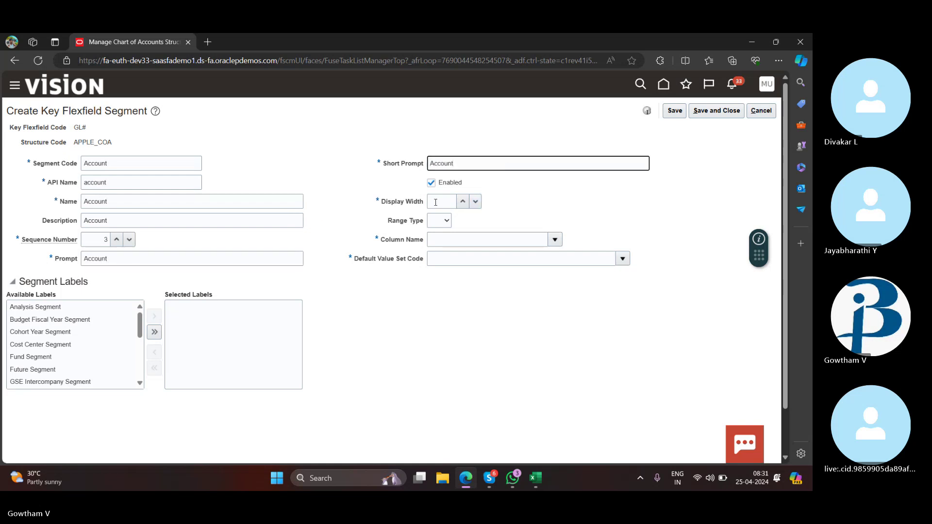
{"action": "left_click", "coordinate": [435, 202]}
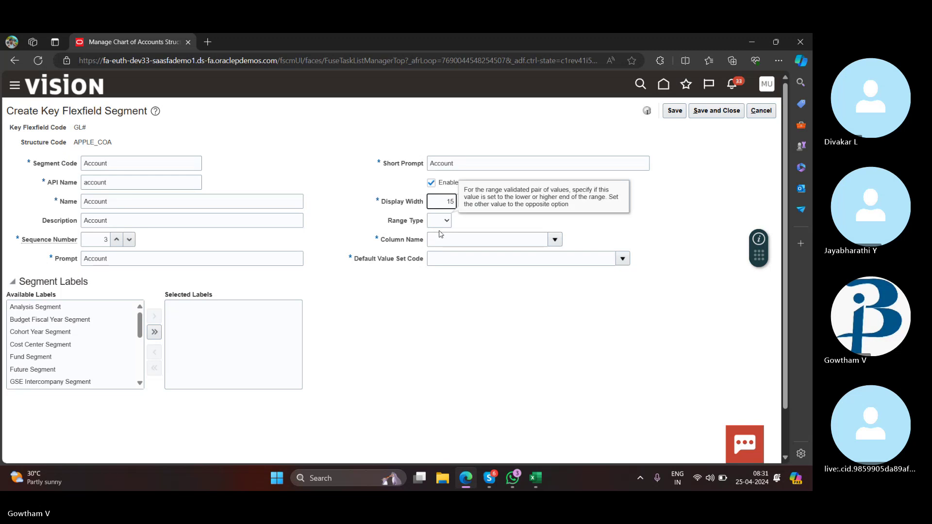
{"action": "left_click", "coordinate": [555, 240]}
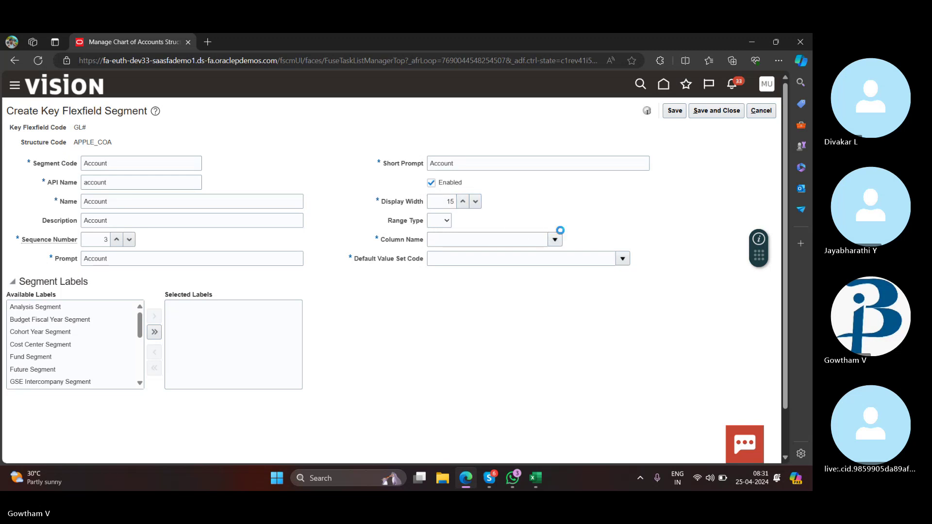
{"action": "left_click", "coordinate": [493, 304]}
{"action": "left_click", "coordinate": [496, 261]}
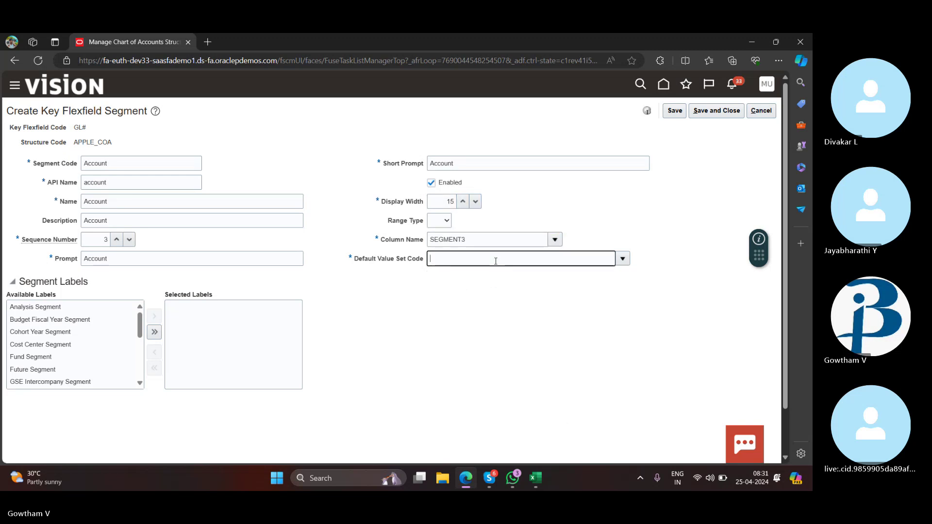
{"action": "key", "text": "ctrl+v"}
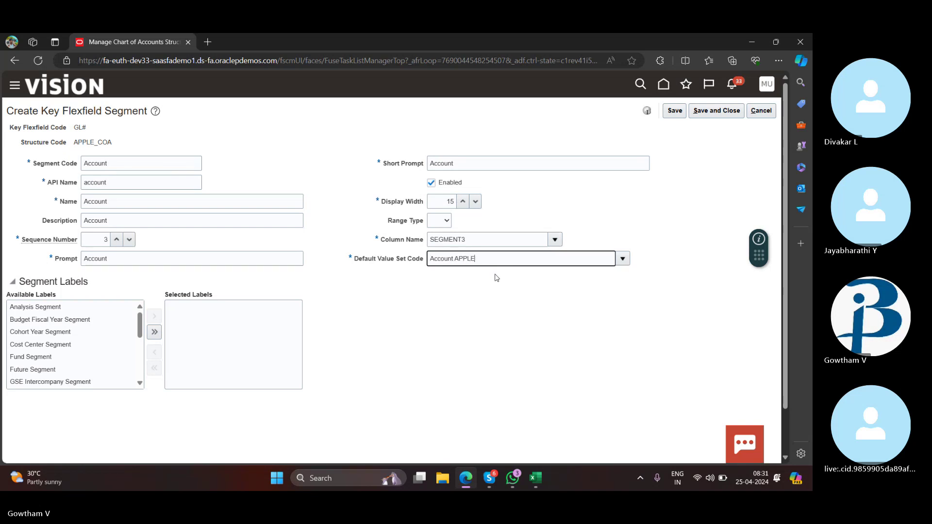
{"action": "type", "text": "APPLE Ledger"}
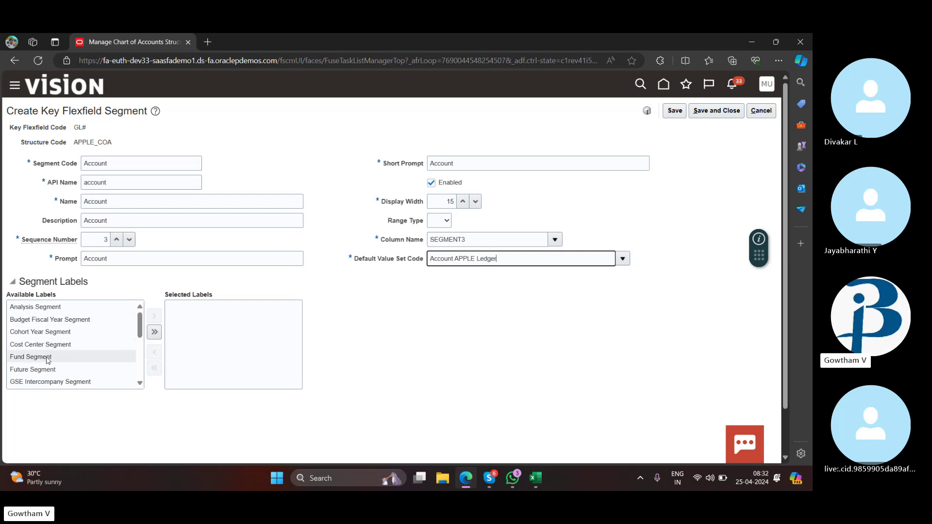
Step: Assign the Natural Account Segment label to the Account segment, and save and close it
{"action": "scroll", "coordinate": [47, 360], "scroll_direction": "down", "scroll_amount": 1}
{"action": "scroll", "coordinate": [47, 360], "scroll_direction": "down", "scroll_amount": 4}
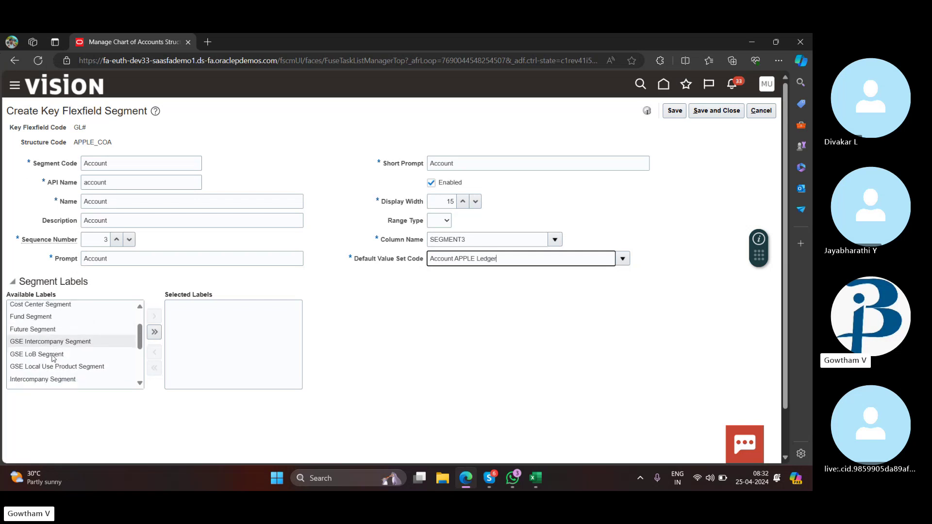
{"action": "scroll", "coordinate": [53, 358], "scroll_direction": "down", "scroll_amount": 2}
{"action": "left_click", "coordinate": [55, 363]}
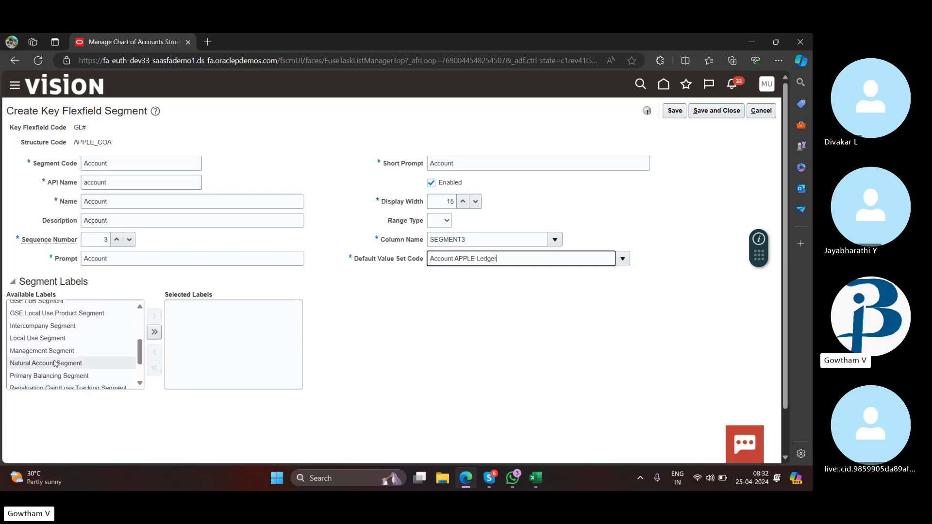
{"action": "left_click", "coordinate": [154, 316]}
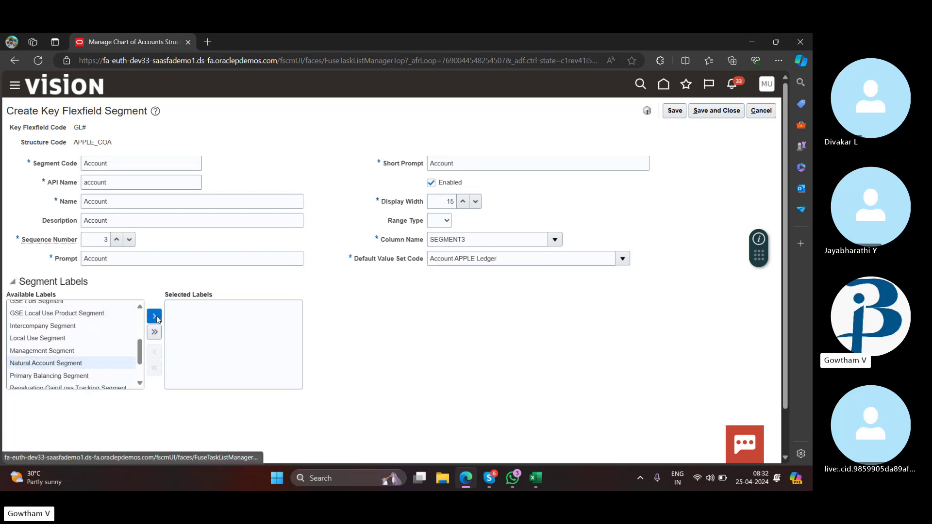
{"action": "left_click", "coordinate": [717, 111]}
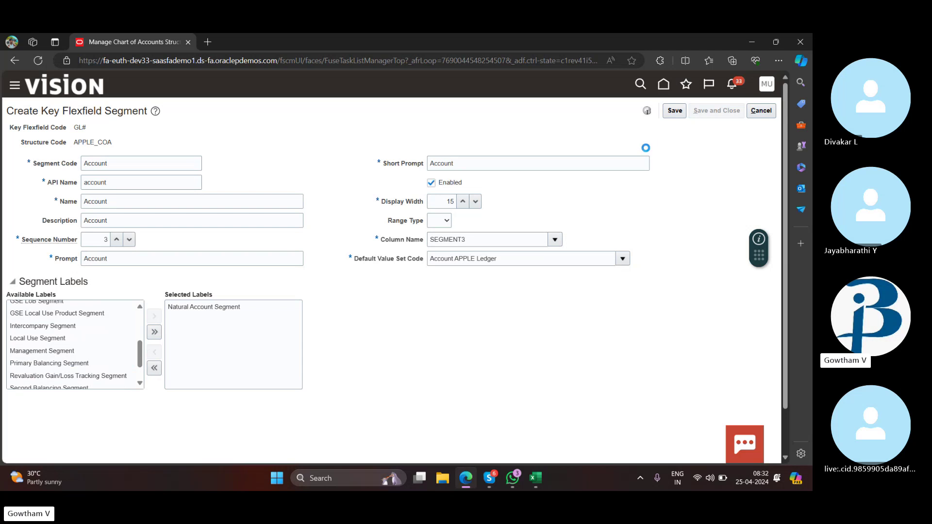
Step: Add a fourth segment to the structure with the segment code "Product" and API name "product"
{"action": "left_click", "coordinate": [123, 257]}
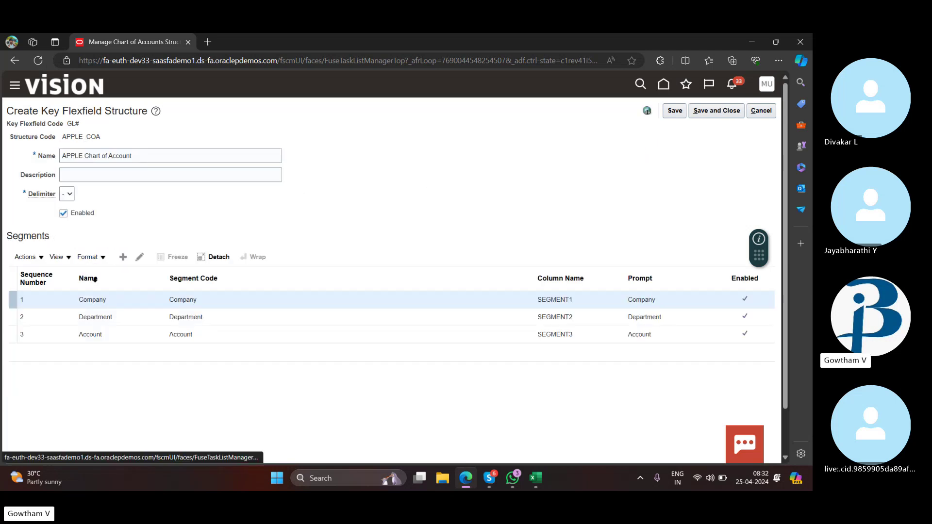
{"action": "left_click", "coordinate": [119, 165]}
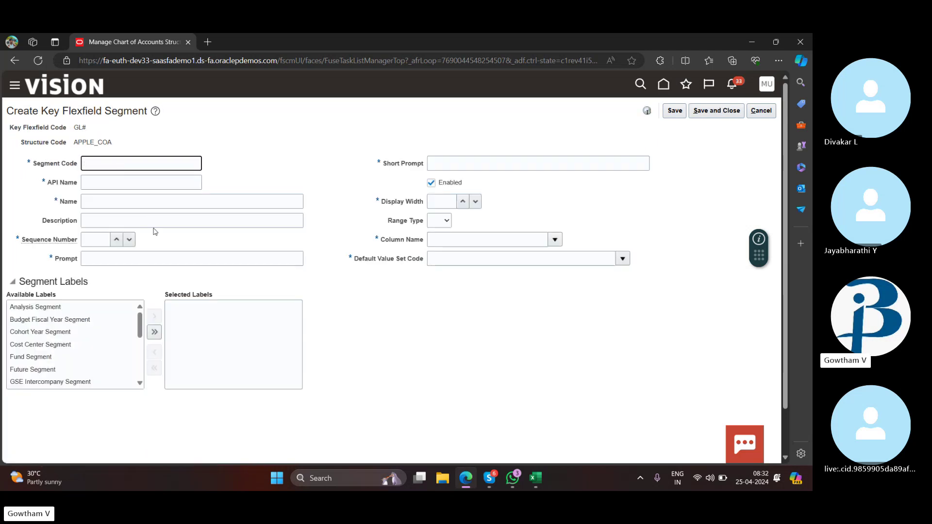
{"action": "type", "text": "Produc"}
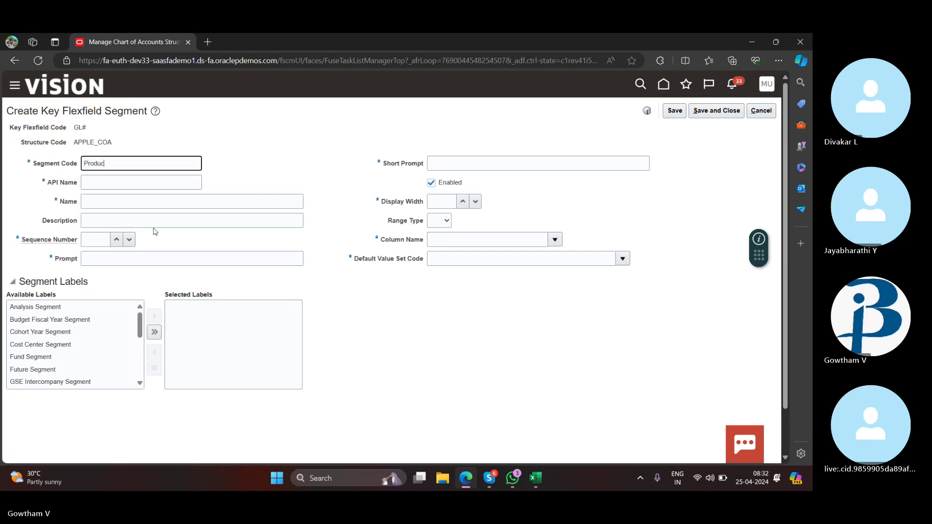
{"action": "type", "text": "t"}
{"action": "left_click_drag", "start_coordinate": [83, 164], "coordinate": [108, 164]}
{"action": "key", "text": "ctrl+c"}
{"action": "left_click", "coordinate": [120, 178]}
Step: Copy "Product" from the segment code into the name, description and prompt, and set the sequence number to 4
{"action": "left_click", "coordinate": [114, 207]}
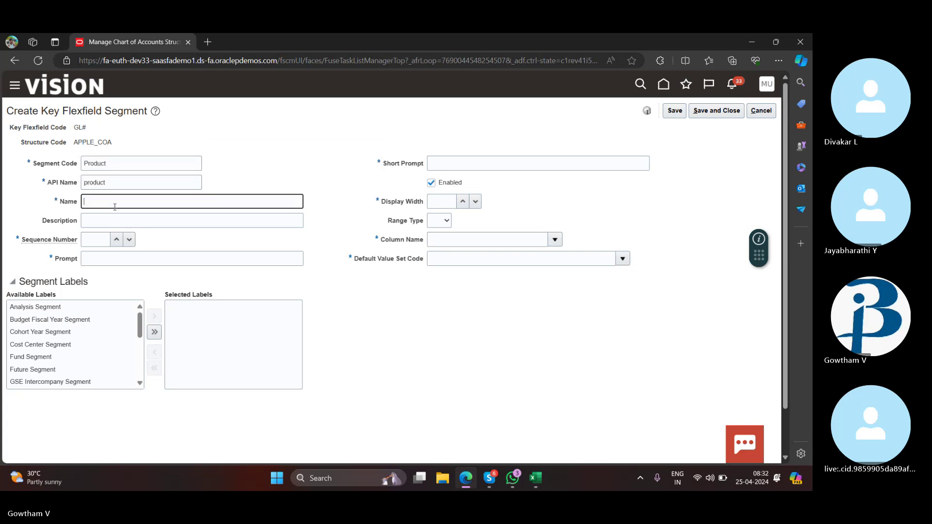
{"action": "key", "text": "ctrl+v"}
{"action": "left_click", "coordinate": [108, 221]}
{"action": "key", "text": "ctrl+v"}
{"action": "left_click", "coordinate": [98, 232]}
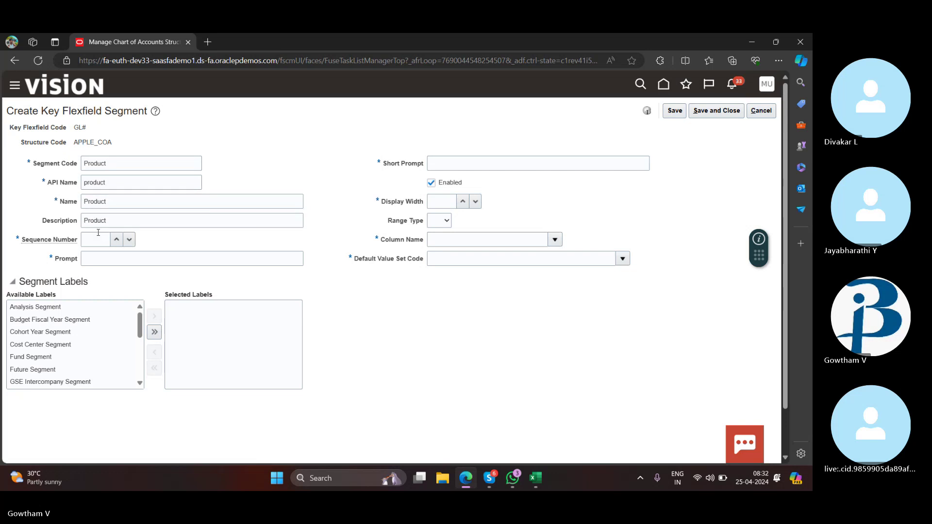
{"action": "type", "text": "4"}
{"action": "left_click", "coordinate": [107, 257]}
{"action": "key", "text": "ctrl+v"}
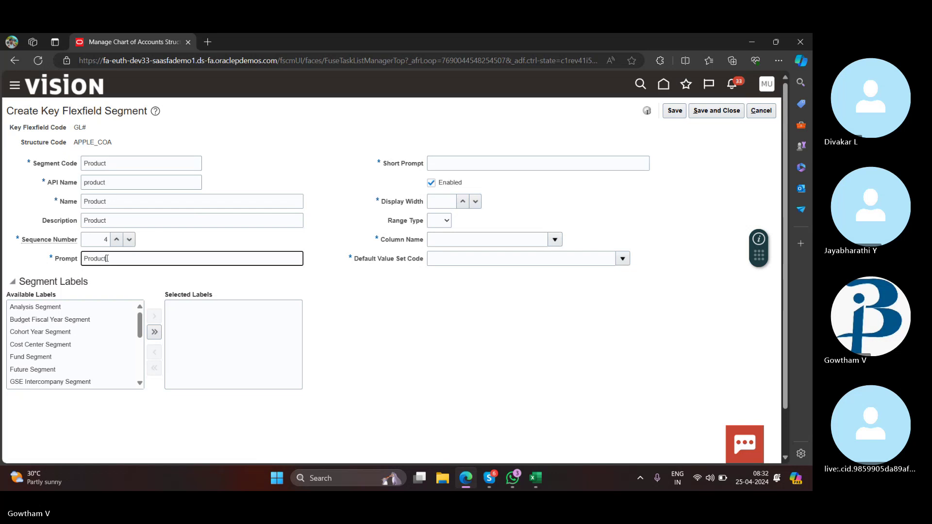
Step: Set the short prompt to Product, display width to 15, column name to SEGMENT4 and default value set code to "Product APPLE Ledger"
{"action": "left_click", "coordinate": [443, 164]}
{"action": "key", "text": "ctrl+v"}
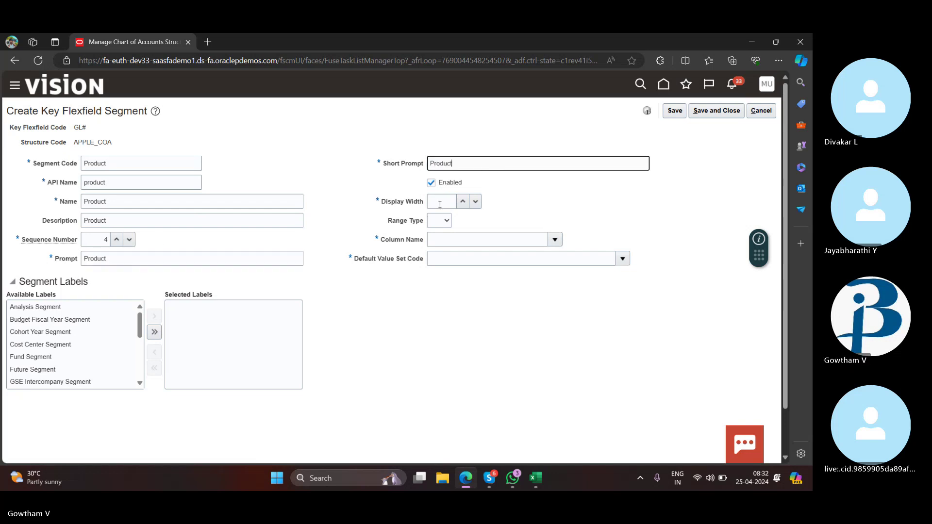
{"action": "left_click", "coordinate": [441, 204]}
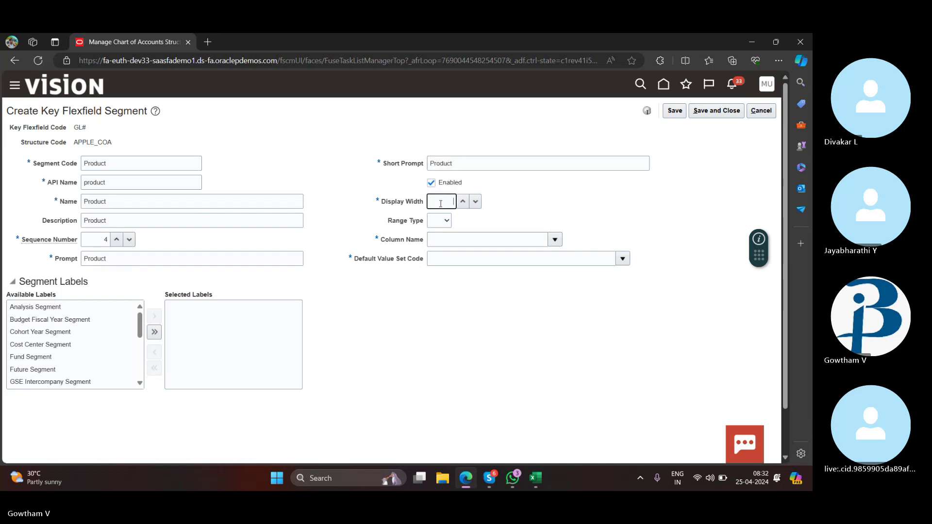
{"action": "left_click", "coordinate": [555, 239]}
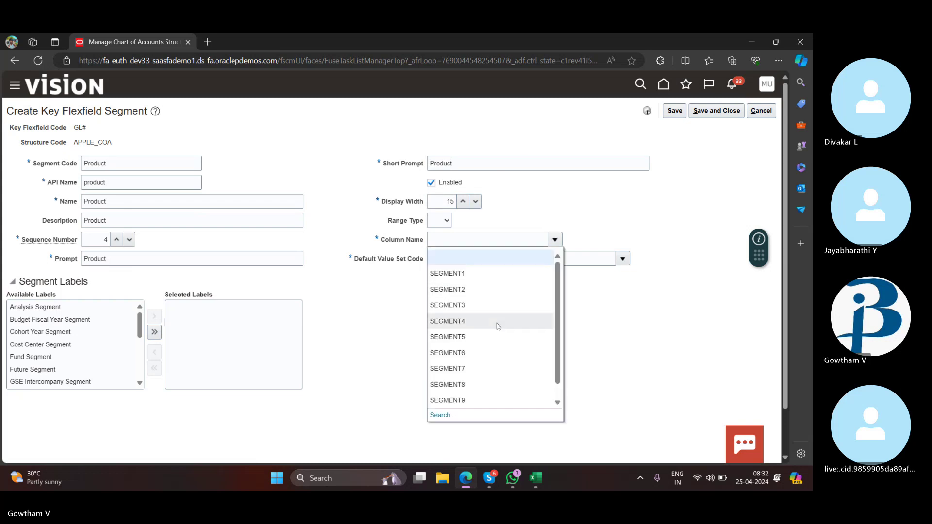
{"action": "left_click", "coordinate": [496, 321]}
{"action": "left_click", "coordinate": [496, 261]}
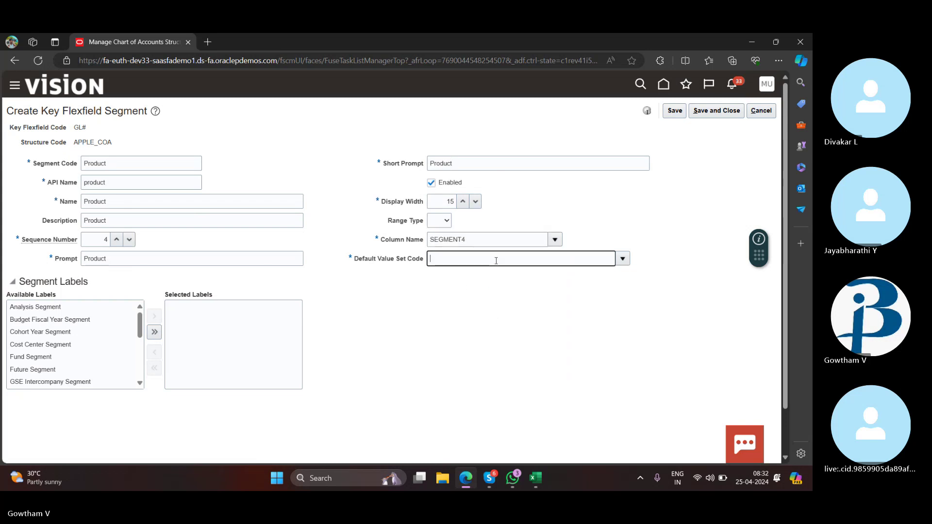
{"action": "type", "text": "Product APPLE Ledger"}
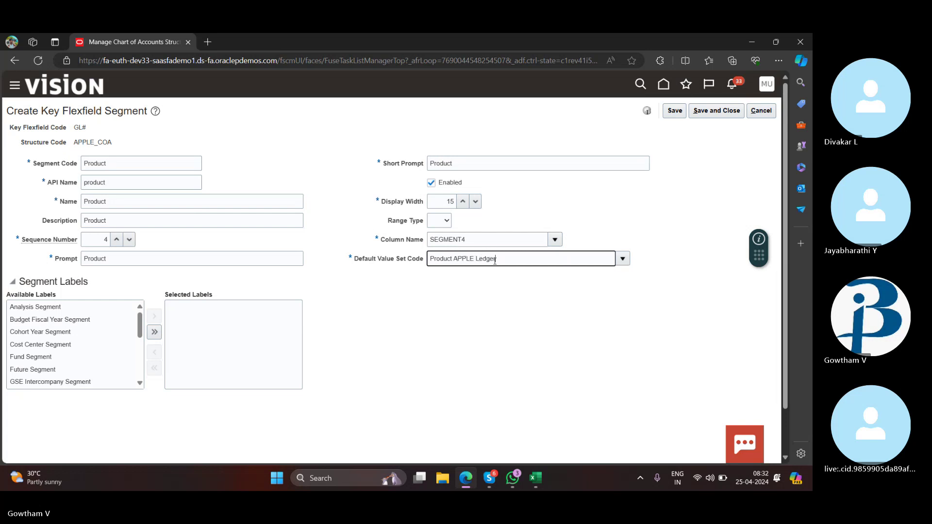
Step: Save and close the Product segment and the APPLE_COA structure
{"action": "left_click_drag", "start_coordinate": [717, 110], "coordinate": [740, 111]}
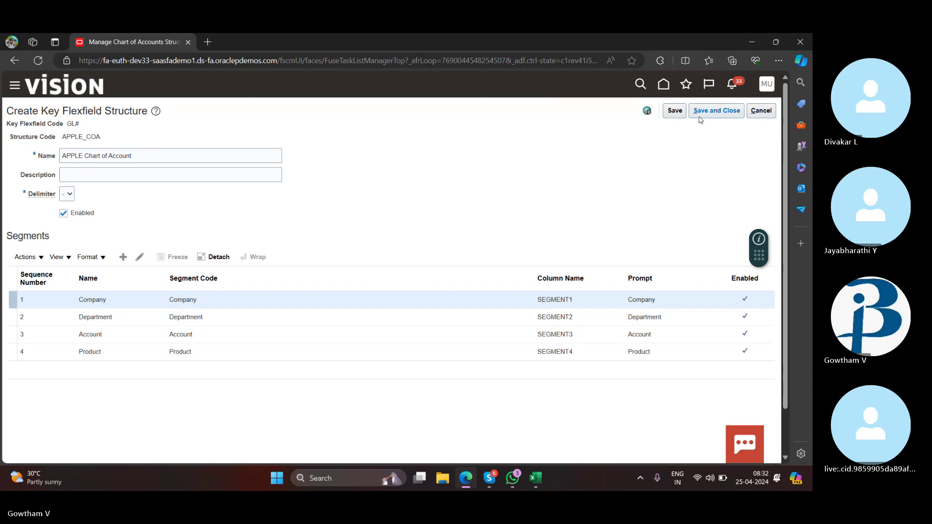
{"action": "left_click", "coordinate": [734, 112]}
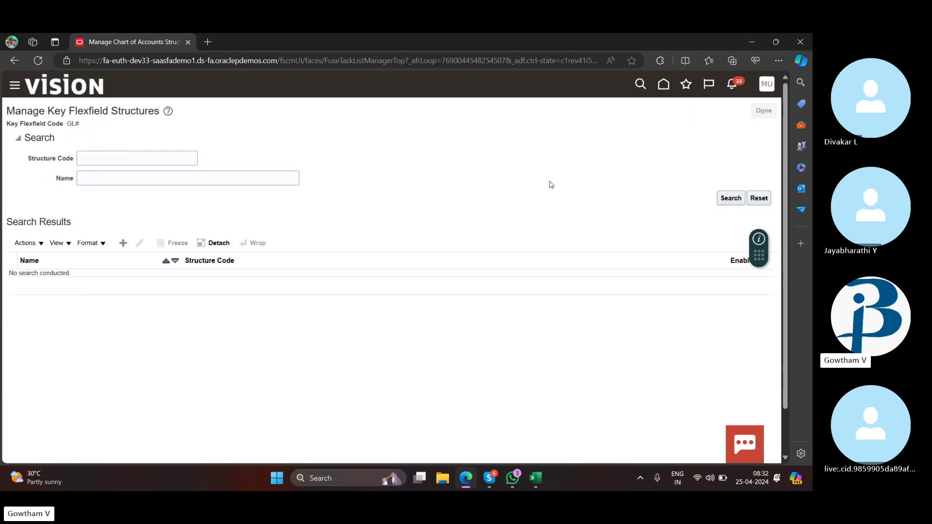
Step: Start a new key flexfield structure instance for GL# based on the structure "APPLE Chart of Account"
{"action": "left_click", "coordinate": [340, 260]}
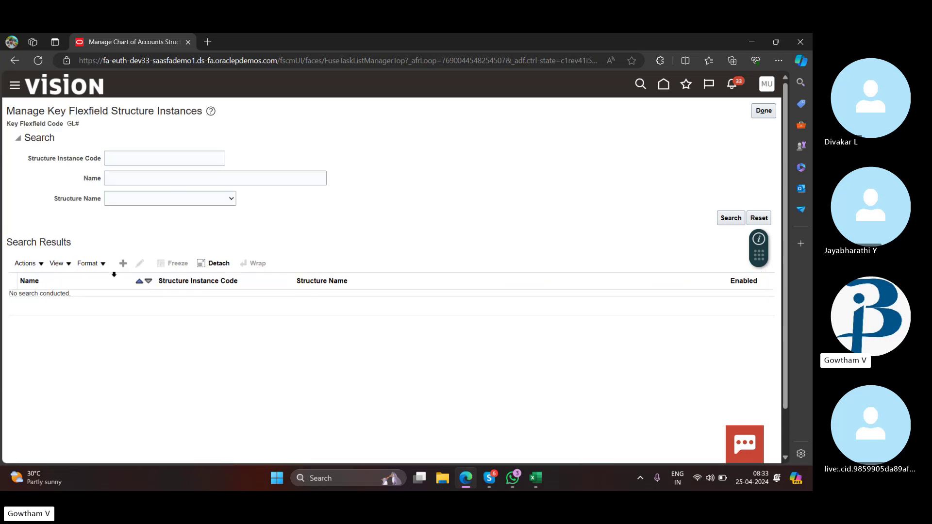
{"action": "left_click", "coordinate": [123, 264]}
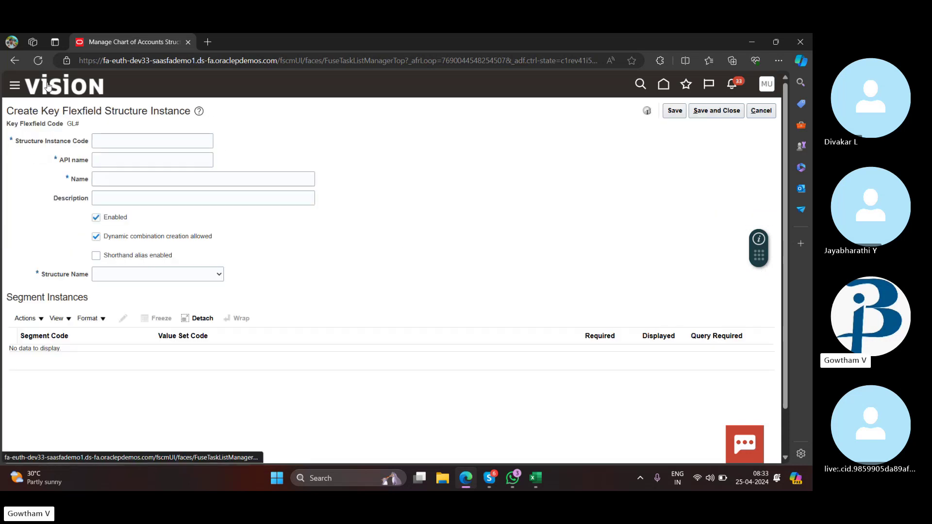
{"action": "left_click", "coordinate": [156, 275]}
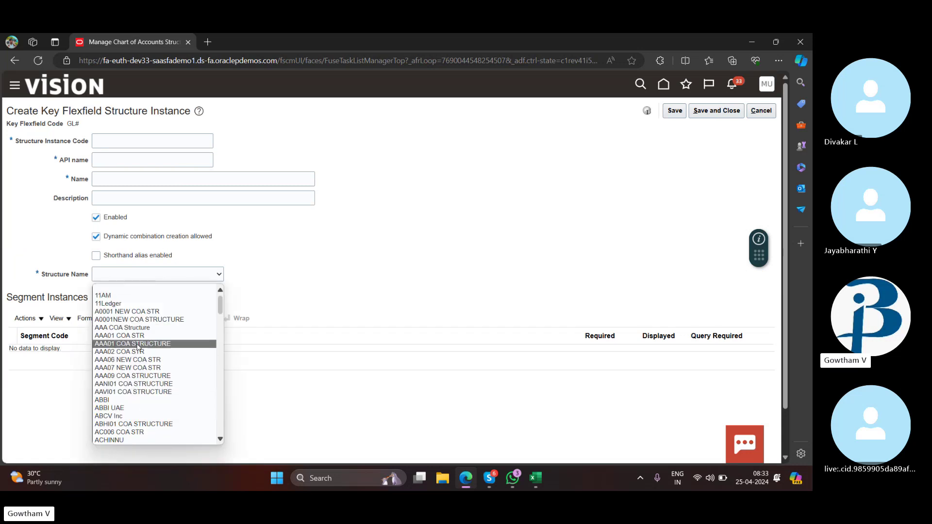
{"action": "scroll", "coordinate": [131, 354], "scroll_direction": "down", "scroll_amount": 3}
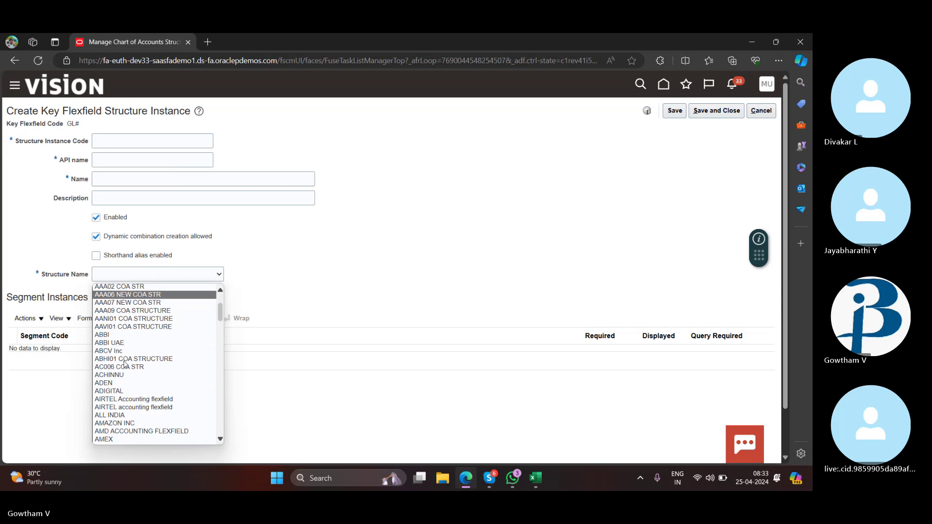
{"action": "scroll", "coordinate": [126, 364], "scroll_direction": "down", "scroll_amount": 5}
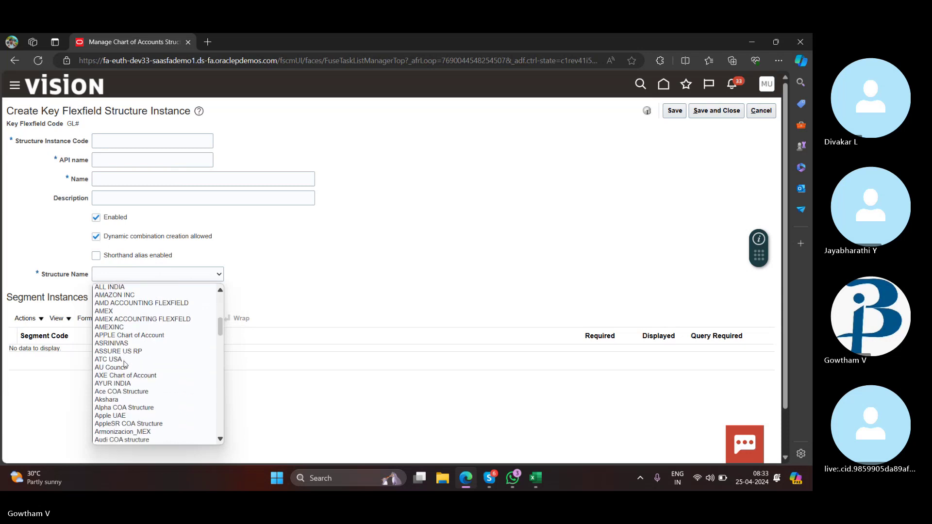
{"action": "scroll", "coordinate": [126, 364], "scroll_direction": "down", "scroll_amount": 2}
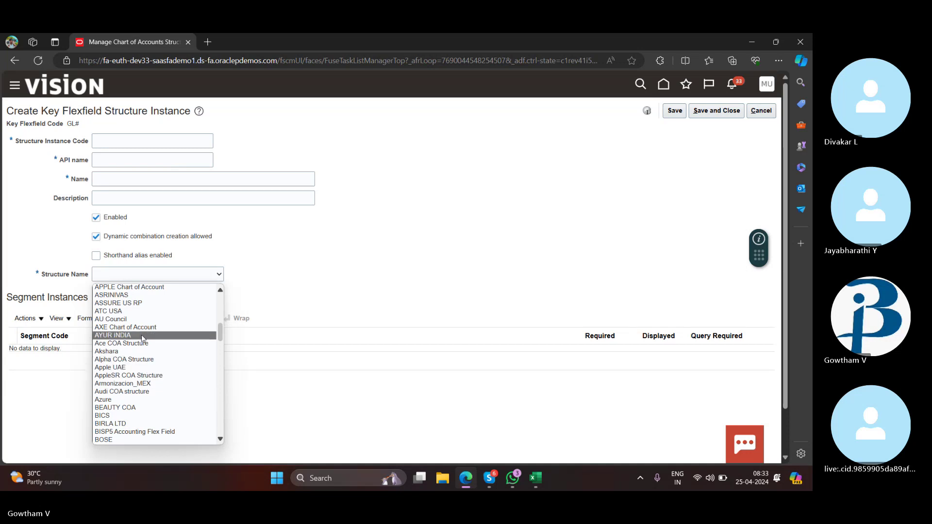
{"action": "left_click", "coordinate": [138, 289]}
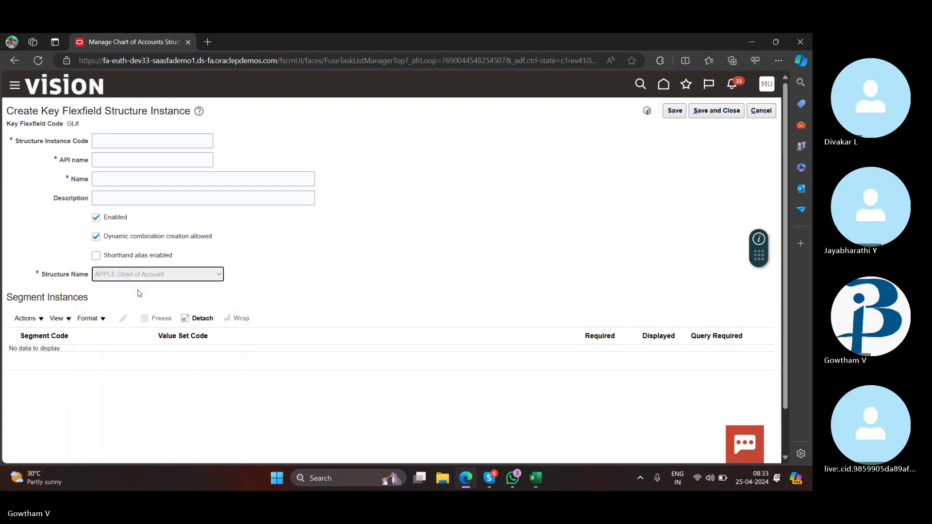
Step: Give the structure instance the code "Apple COA", API name "AppleCoa" and name "APPLE Chart of Account"
{"action": "left_click", "coordinate": [162, 142]}
{"action": "type", "text": "A"}
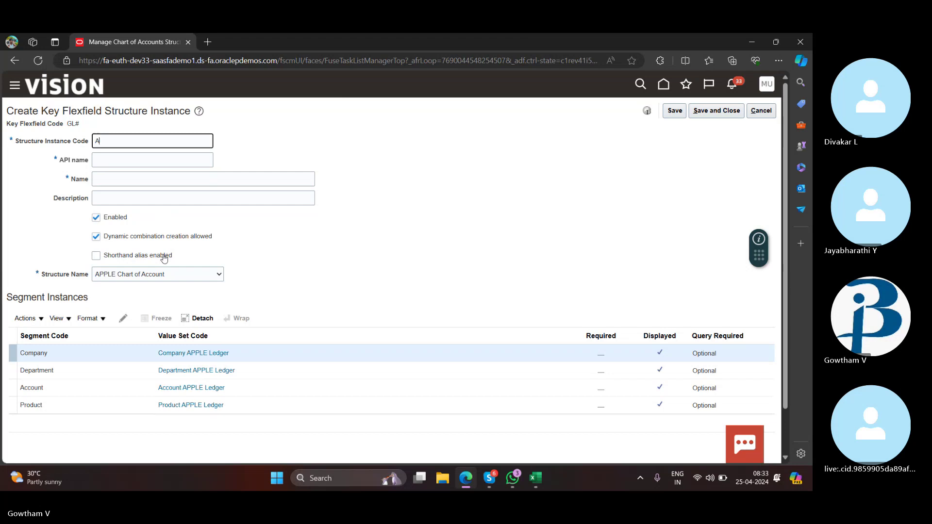
{"action": "type", "text": "pple"}
{"action": "type", "text": "COA"}
{"action": "left_click", "coordinate": [140, 159]}
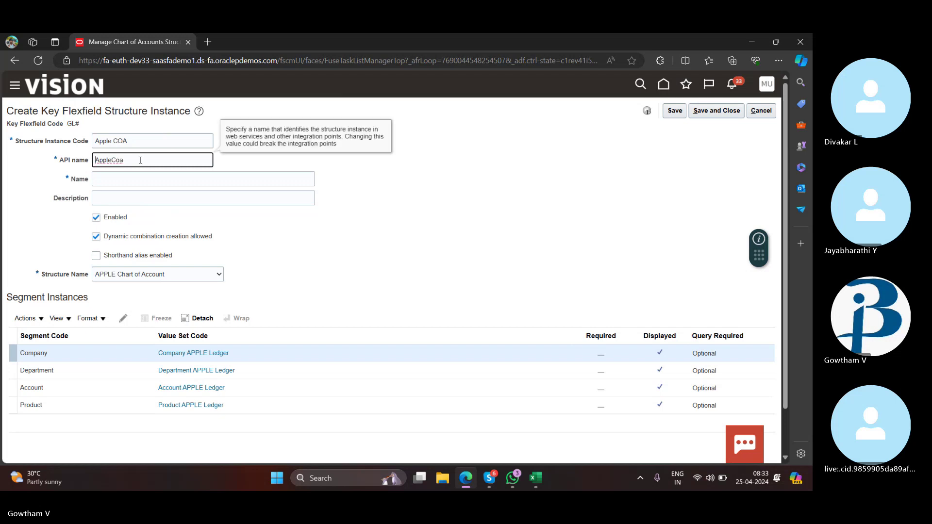
{"action": "left_click", "coordinate": [163, 180]}
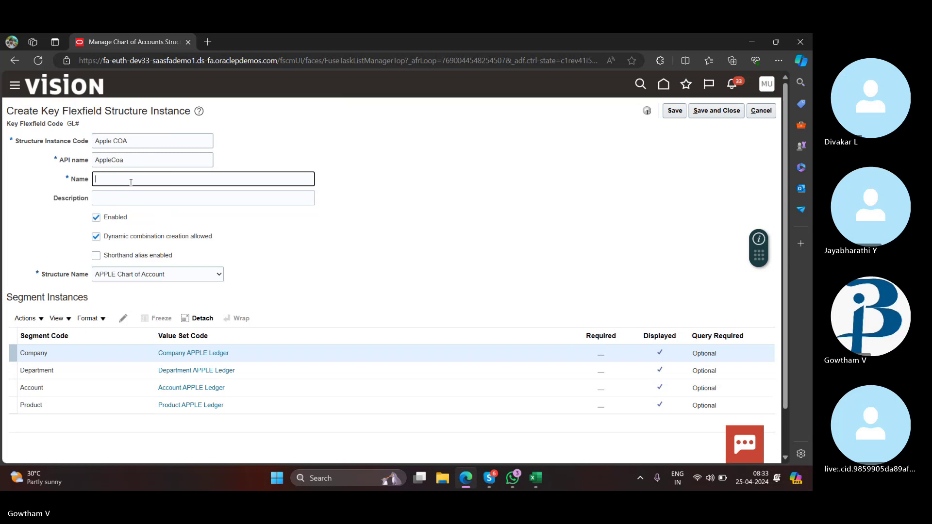
{"action": "type", "text": "APPLE CHART"}
{"action": "key", "text": "BackSpace"}
{"action": "key", "text": "BackSpace"}
{"action": "key", "text": "BackSpace"}
{"action": "type", "text": "hart of Account"}
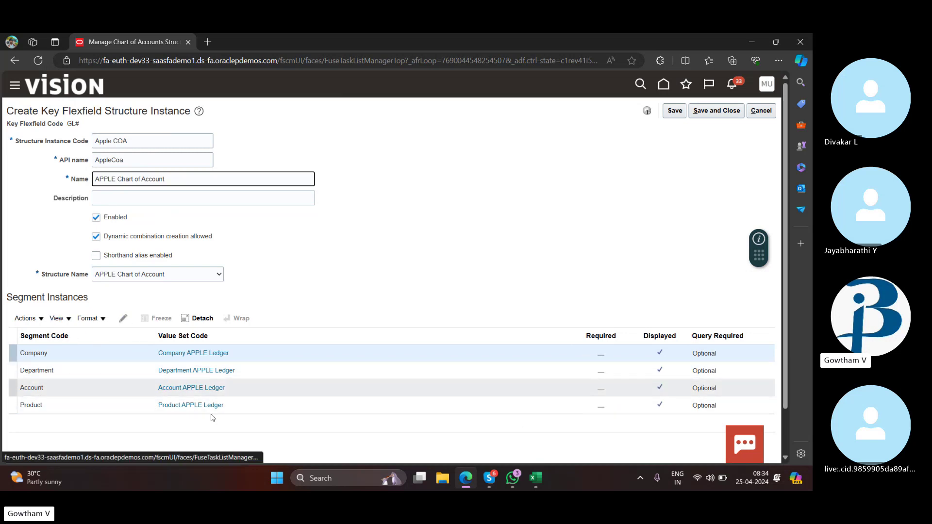
Step: Make the Company and Department segment instances required
{"action": "left_click", "coordinate": [100, 355]}
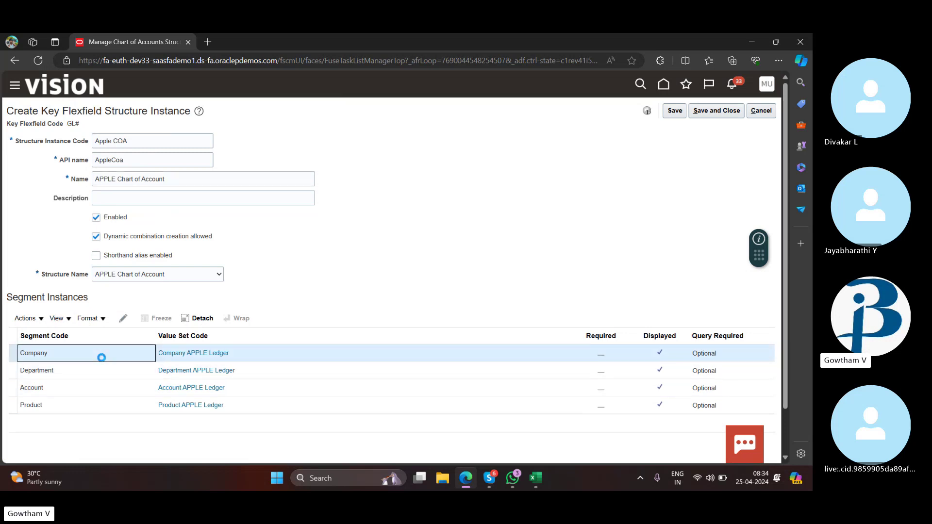
{"action": "left_click", "coordinate": [123, 319]}
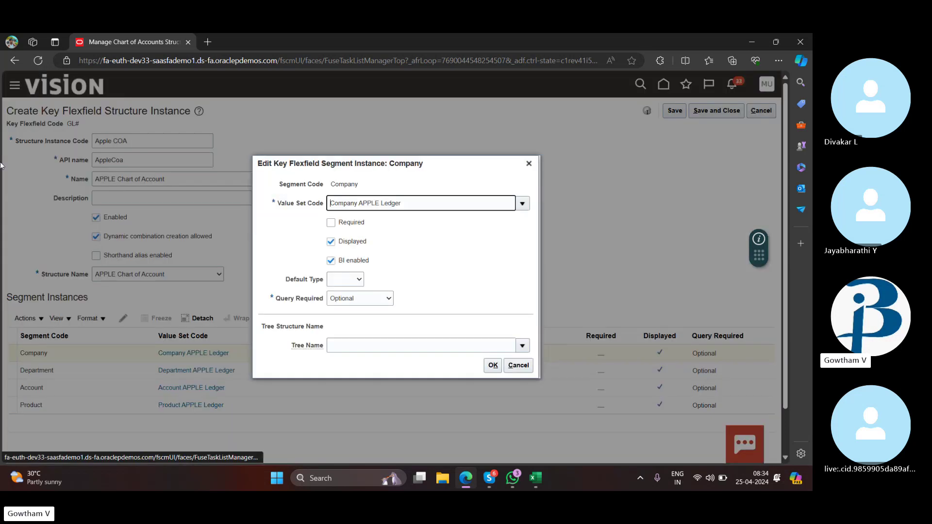
{"action": "left_click", "coordinate": [331, 222]}
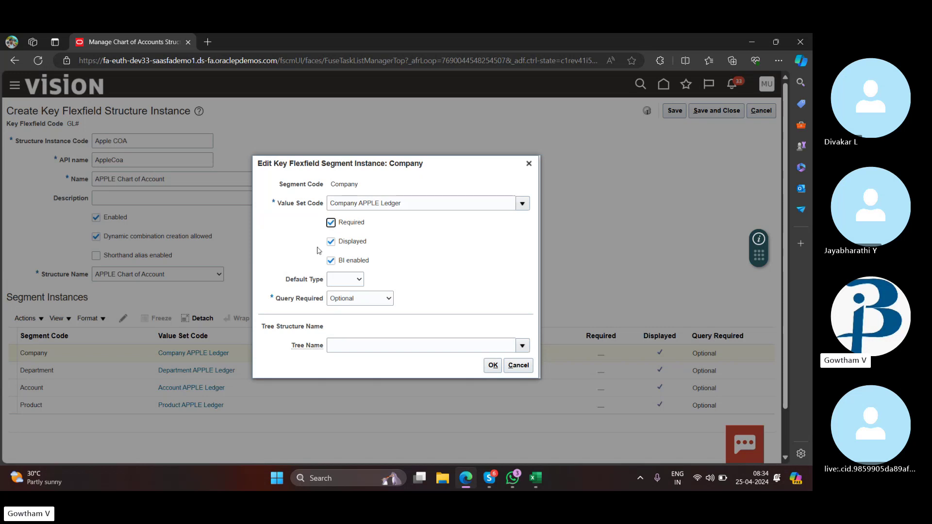
{"action": "left_click", "coordinate": [493, 365]}
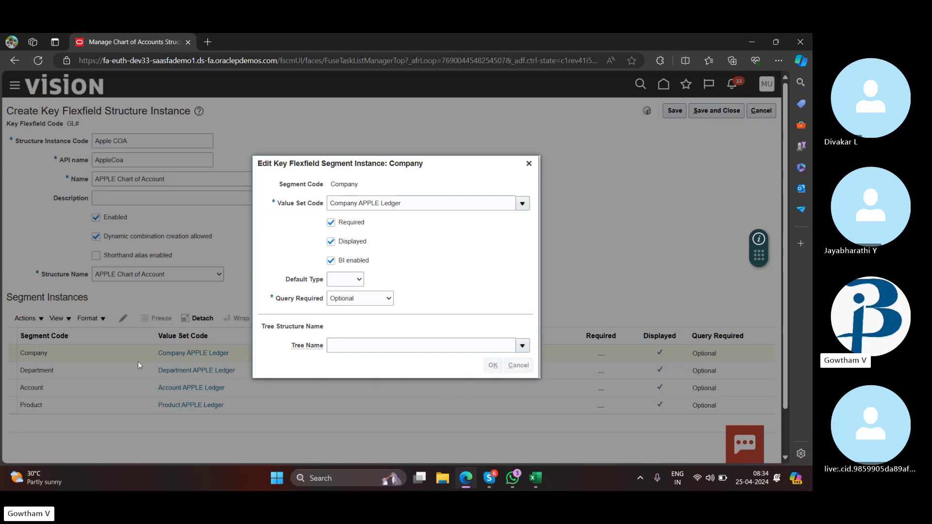
{"action": "left_click", "coordinate": [125, 373]}
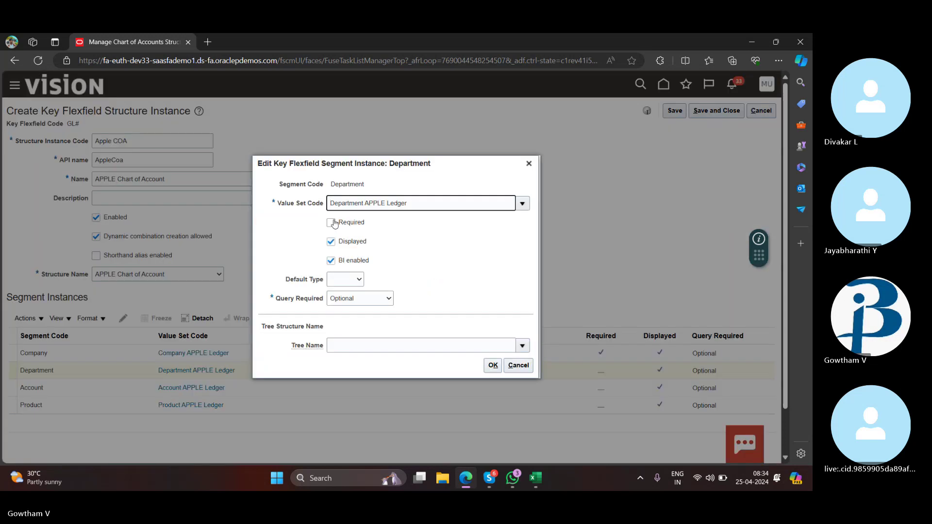
{"action": "left_click", "coordinate": [330, 223]}
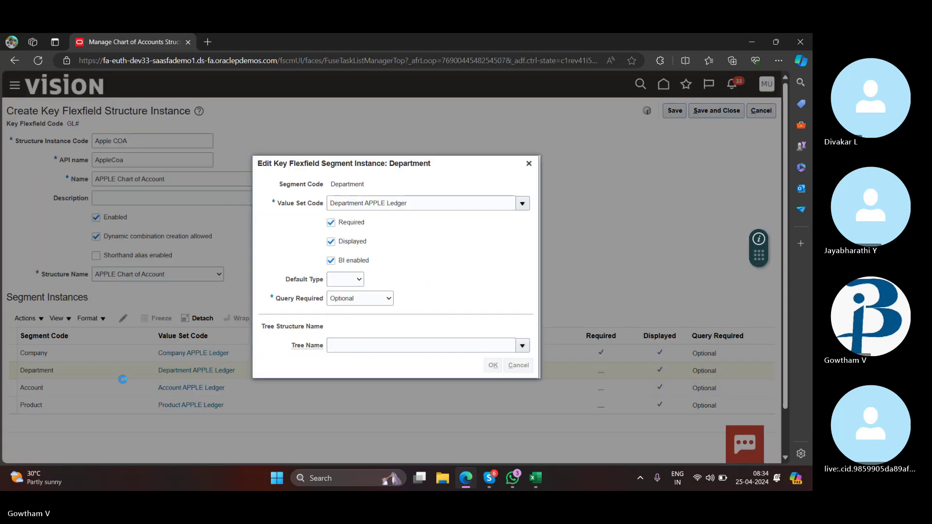
{"action": "key", "text": "Return"}
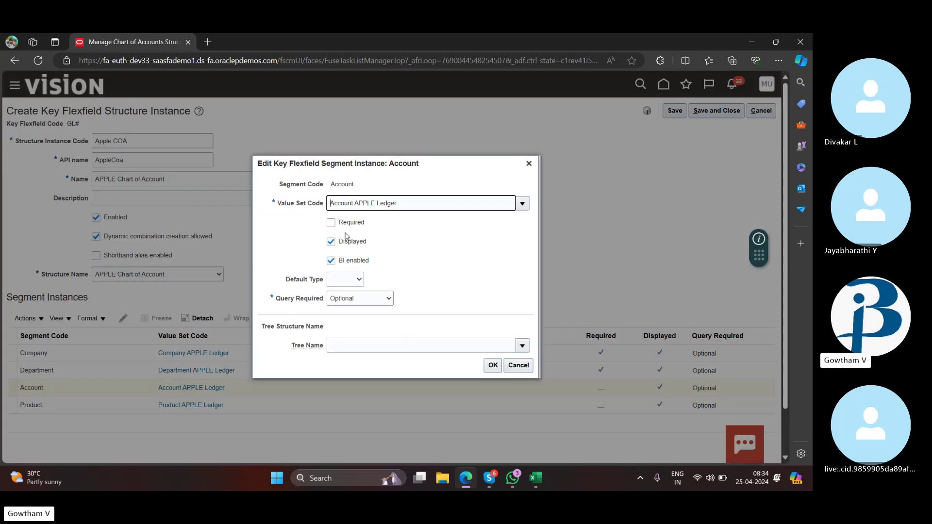
Step: Make the Account and Product segment instances required, and save and close the structure instance
{"action": "double_click", "coordinate": [331, 225]}
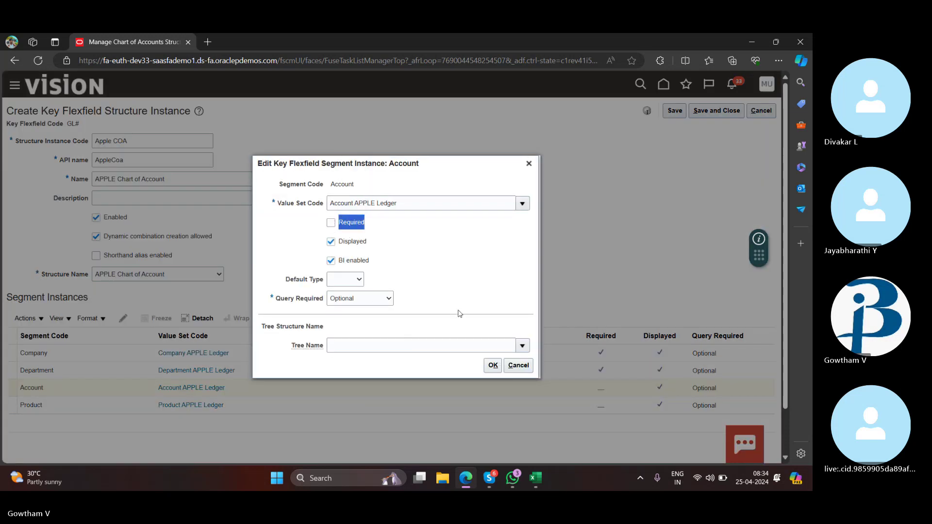
{"action": "left_click", "coordinate": [492, 365]}
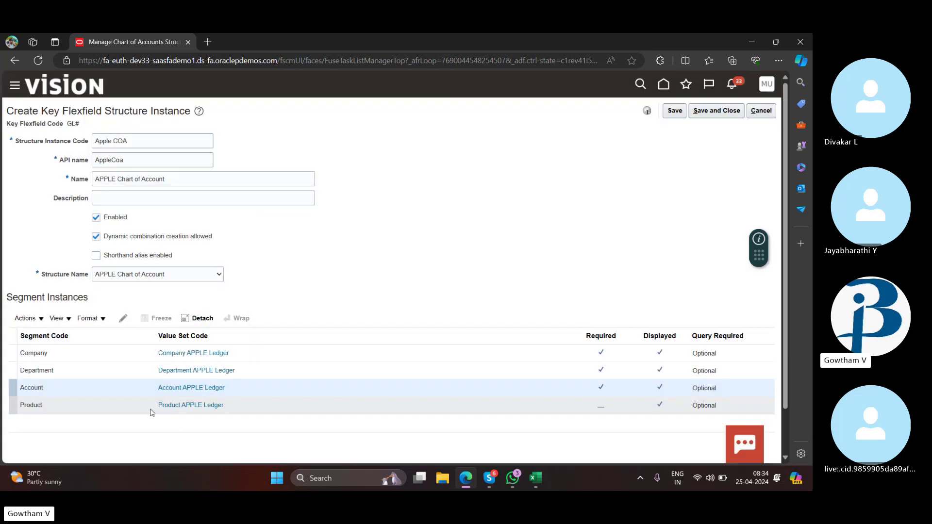
{"action": "left_click", "coordinate": [152, 413]}
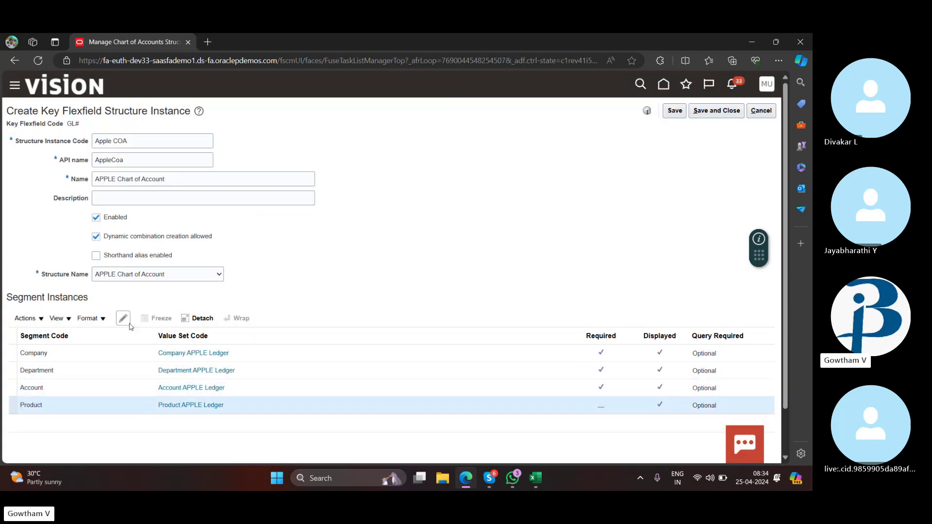
{"action": "left_click", "coordinate": [123, 319]}
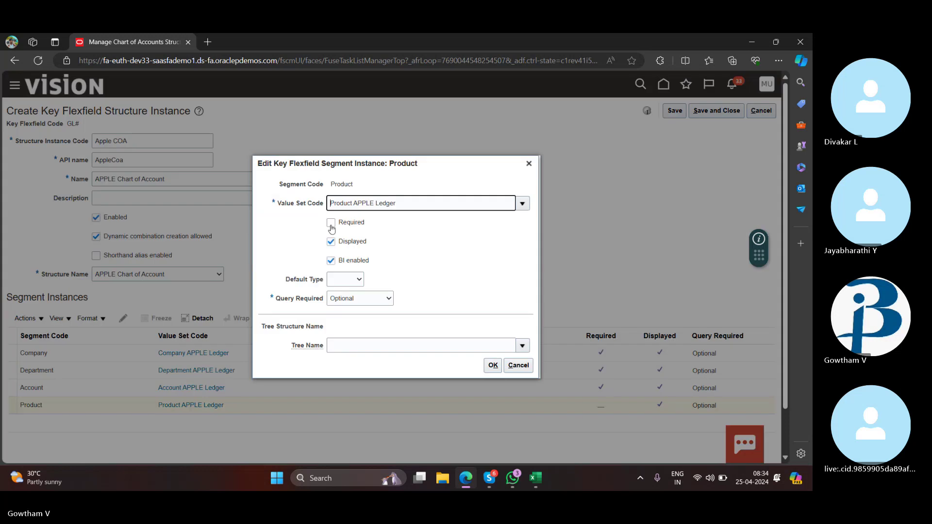
{"action": "left_click", "coordinate": [330, 223]}
{"action": "left_click", "coordinate": [493, 366]}
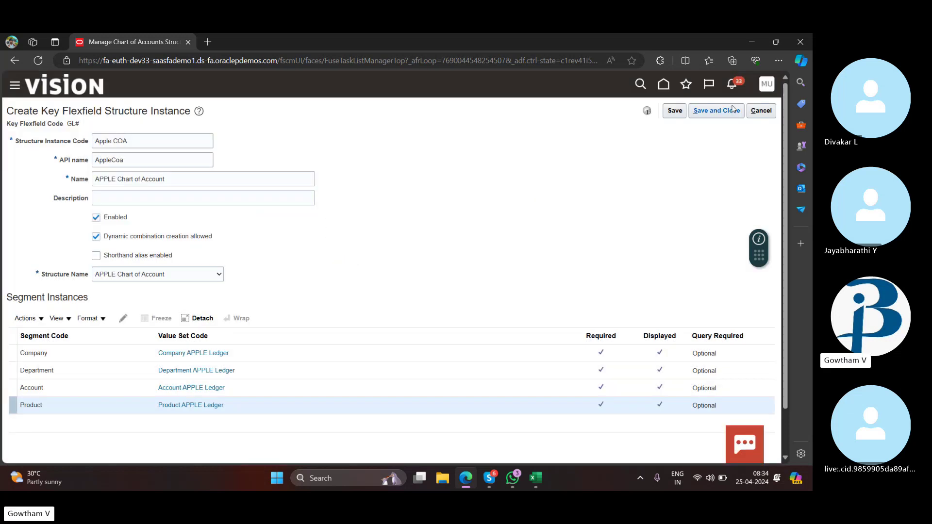
{"action": "left_click", "coordinate": [733, 109]}
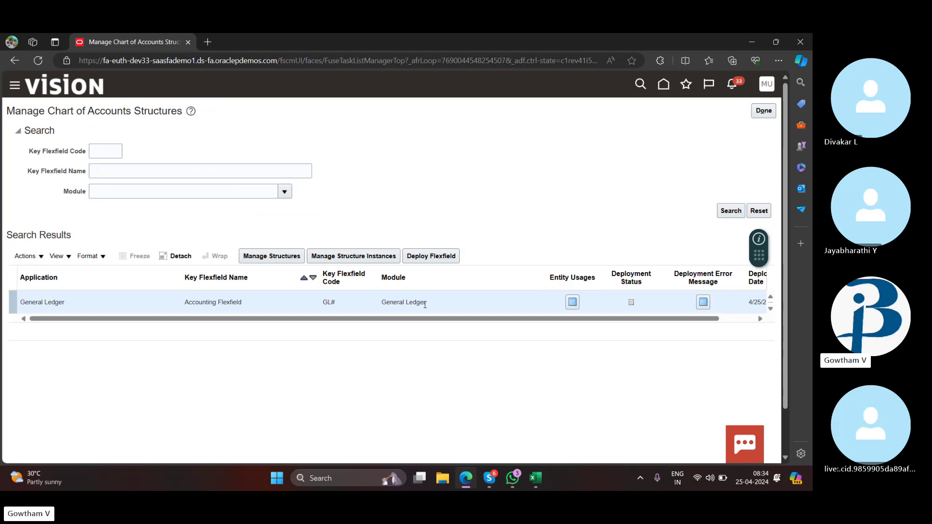
Step: Deploy the General Ledger Accounting Flexfield and finish the Manage Chart of Accounts Structures task
{"action": "left_click", "coordinate": [441, 260]}
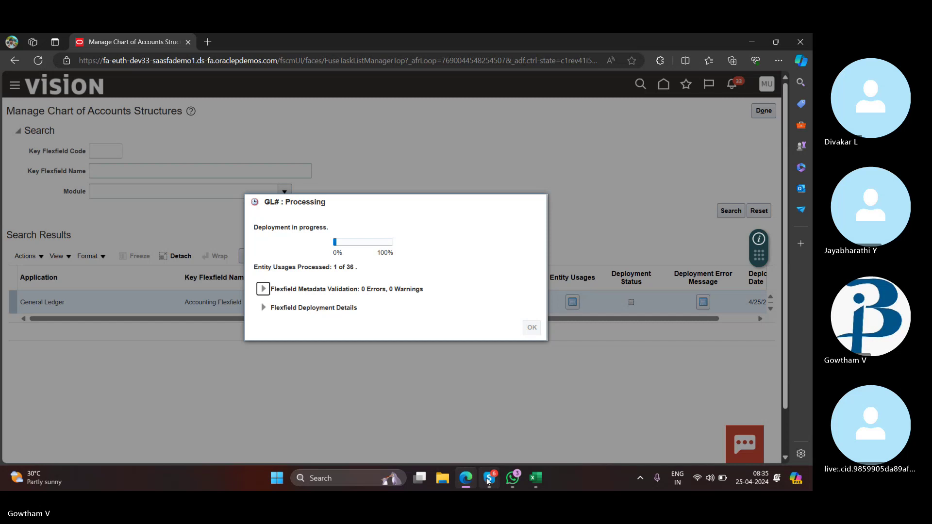
{"action": "mouse_move", "coordinate": [489, 478]}
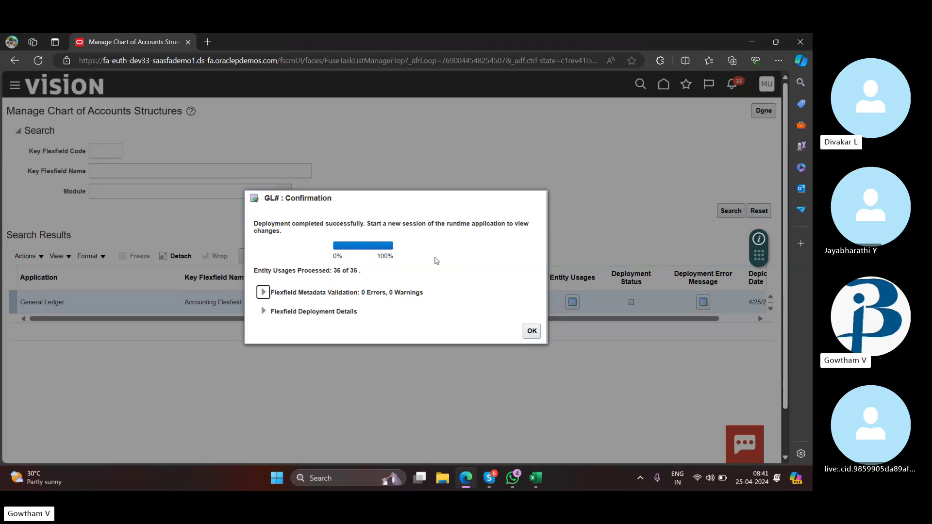
{"action": "left_click", "coordinate": [532, 331]}
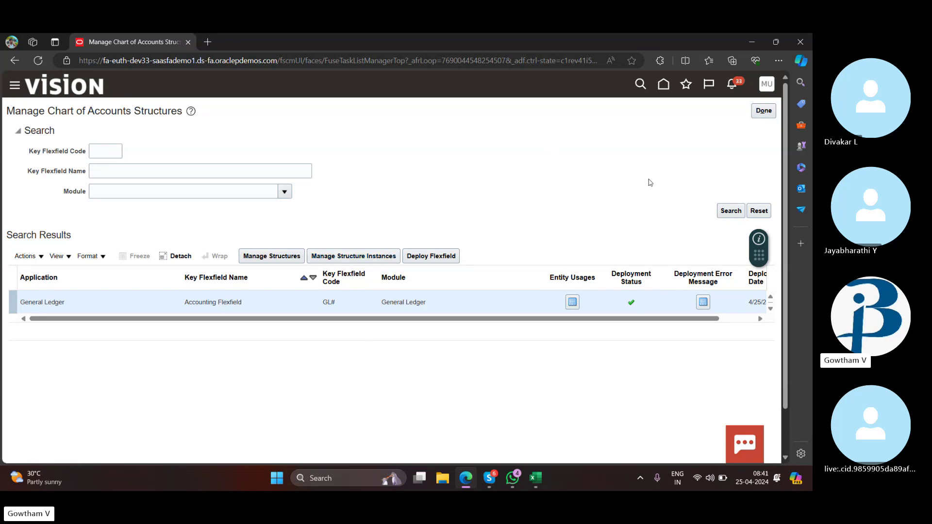
{"action": "left_click", "coordinate": [765, 111]}
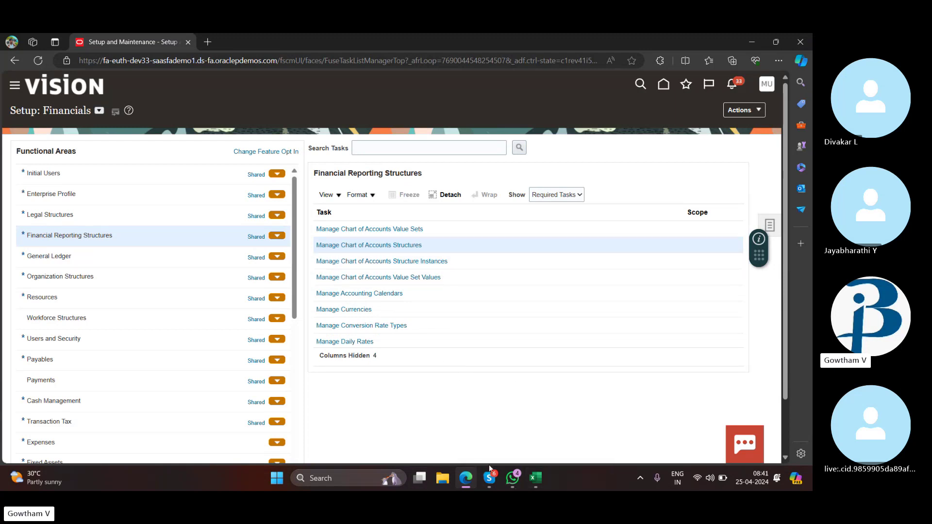
Step: Switch to the Excel notes and add "7.manage accounting calander" in cell G15
{"action": "left_click", "coordinate": [529, 480]}
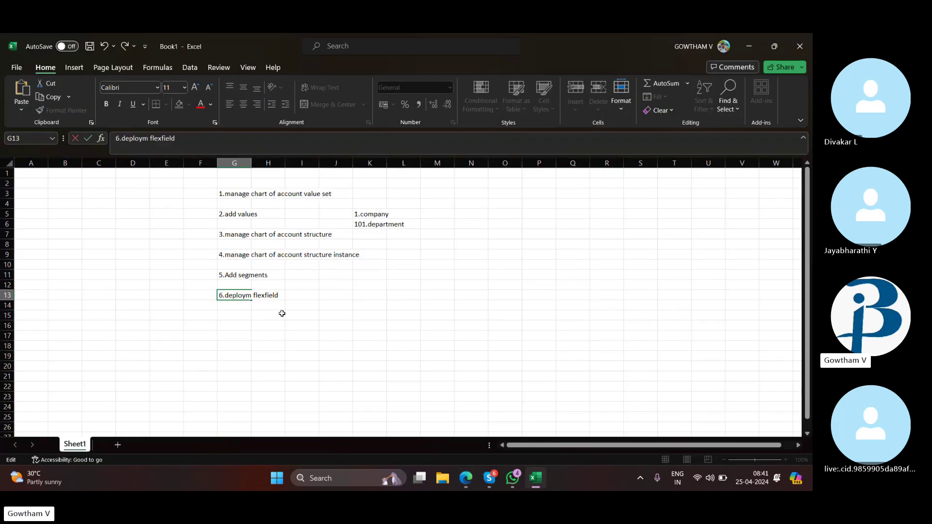
{"action": "left_click", "coordinate": [225, 315]}
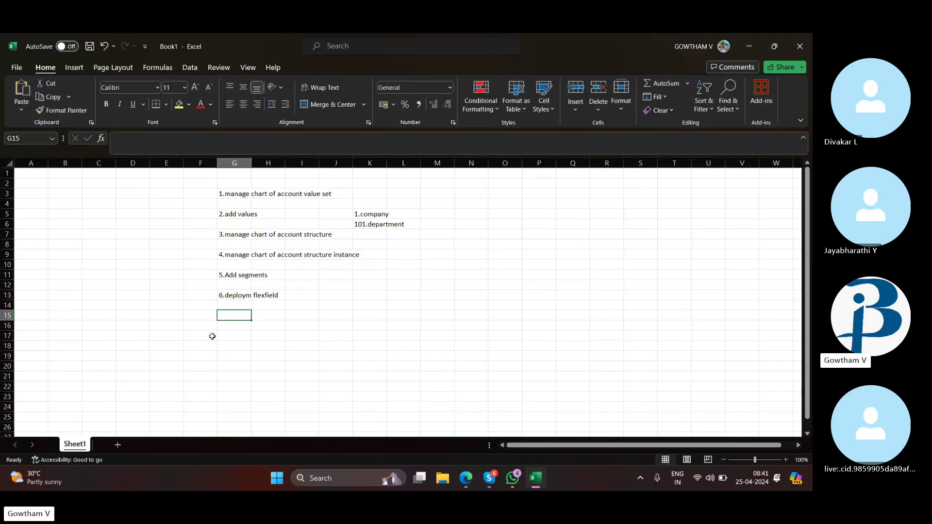
{"action": "type", "text": "7.m"}
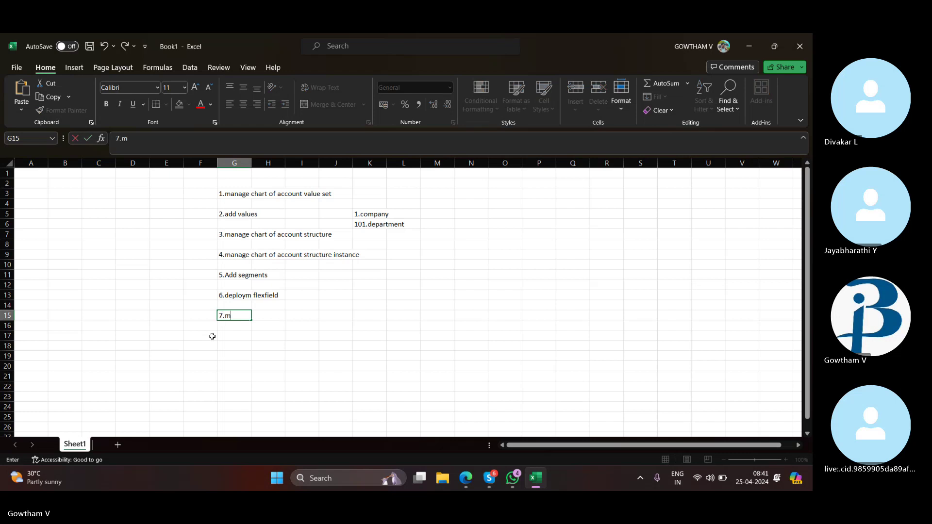
{"action": "type", "text": "anage accounting calander"}
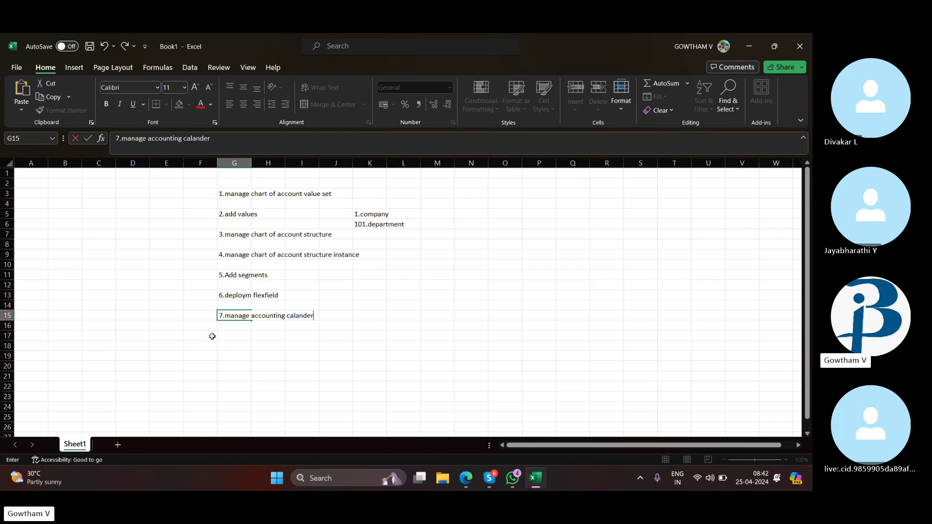
Step: Return to Oracle, open Manage Accounting Calendars and start a new calendar named "APPLE Calander"
{"action": "left_click", "coordinate": [467, 480]}
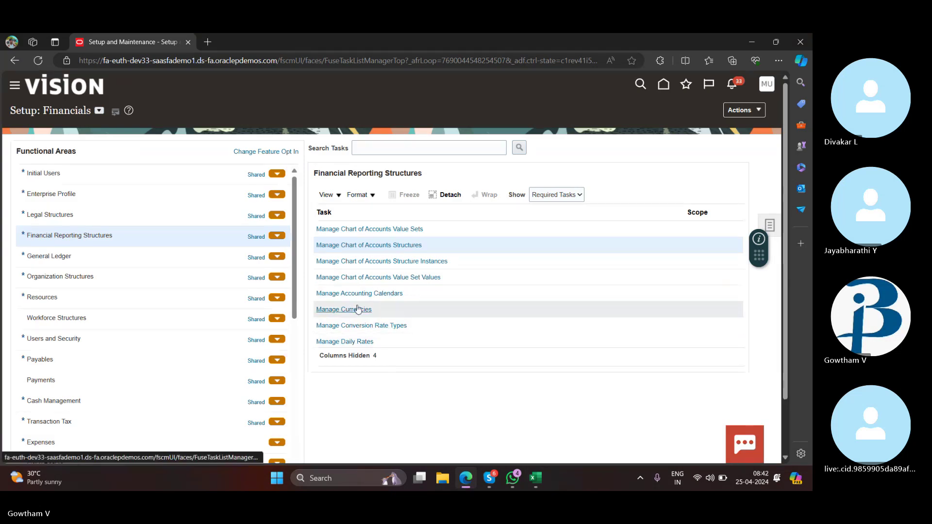
{"action": "left_click", "coordinate": [367, 294]}
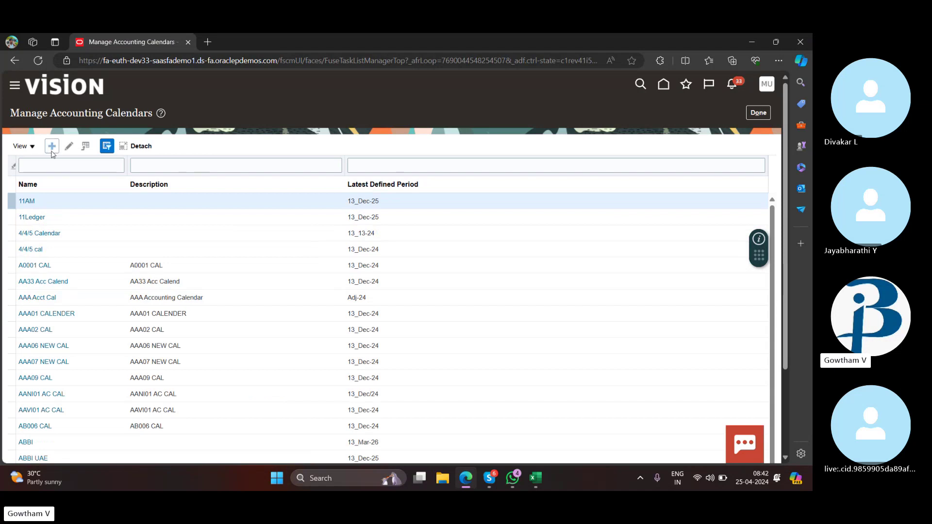
{"action": "left_click", "coordinate": [53, 150]}
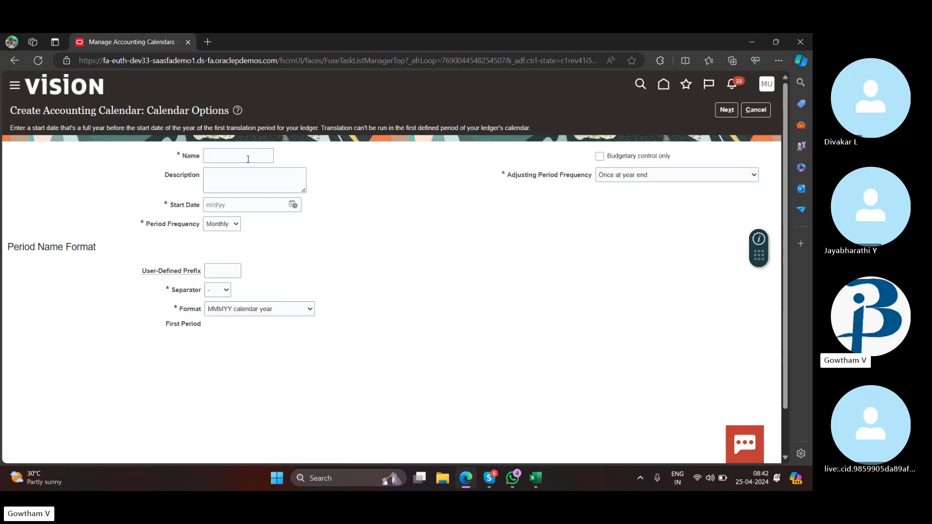
{"action": "left_click", "coordinate": [250, 157]}
{"action": "type", "text": "APPLE Calander"}
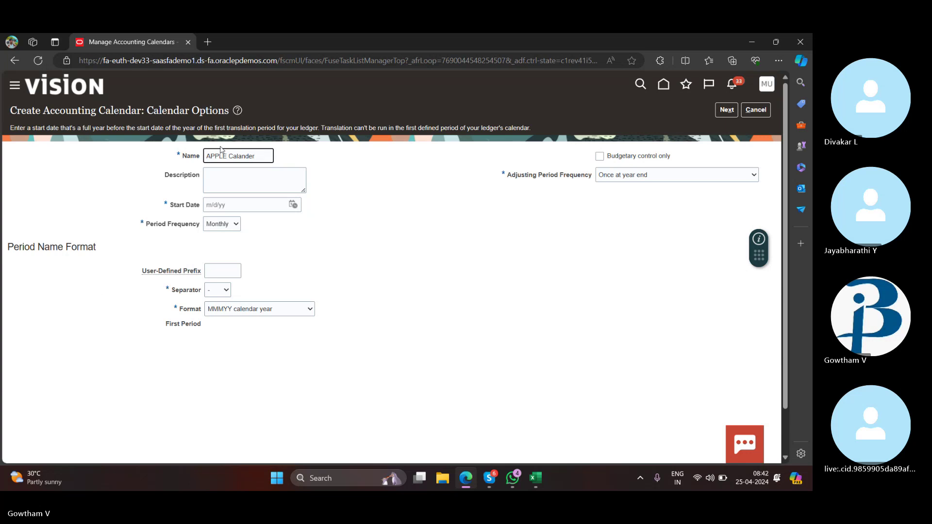
Step: Set the accounting calendar's start date to 4/1/23
{"action": "left_click", "coordinate": [238, 207]}
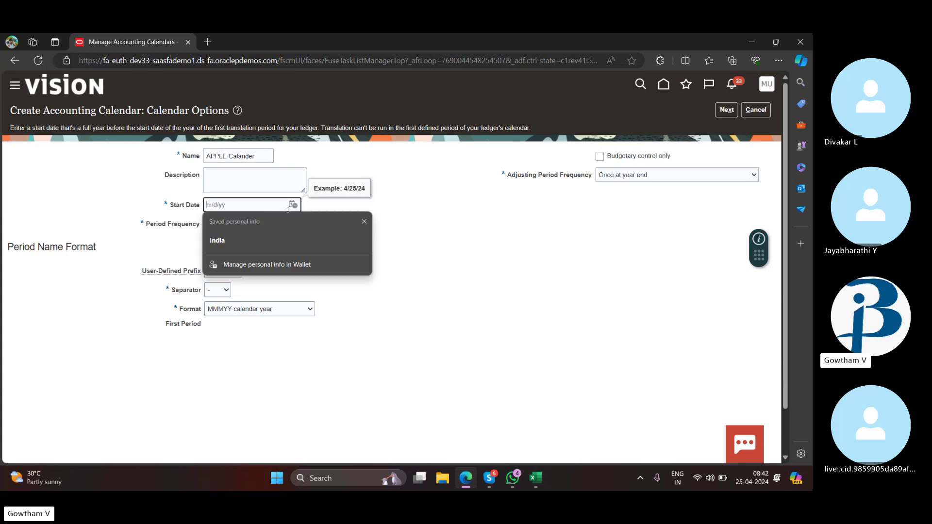
{"action": "left_click", "coordinate": [292, 204]}
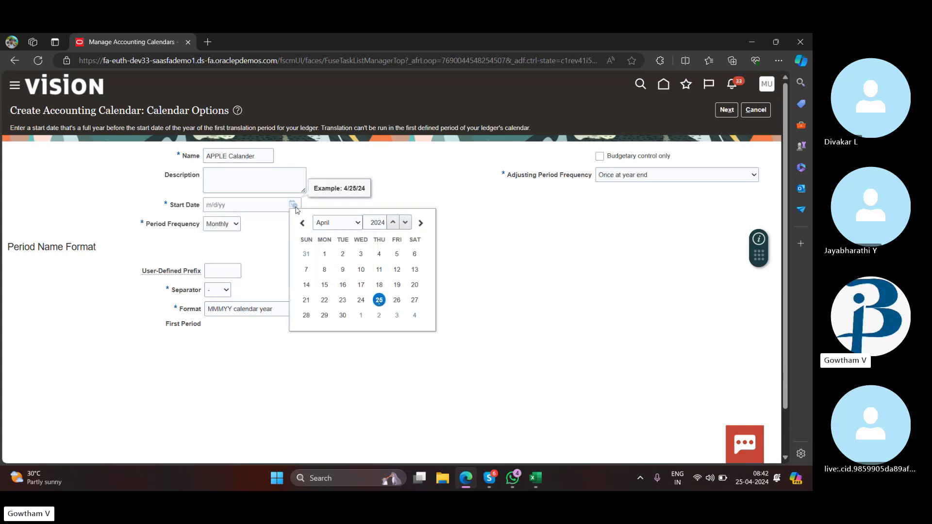
{"action": "left_click", "coordinate": [324, 254]}
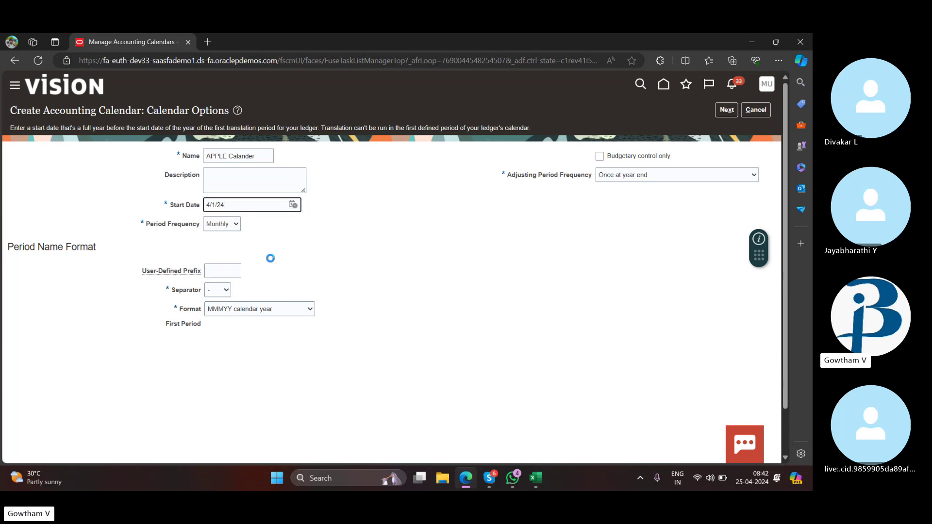
{"action": "left_click", "coordinate": [293, 204]}
{"action": "left_click", "coordinate": [405, 223]}
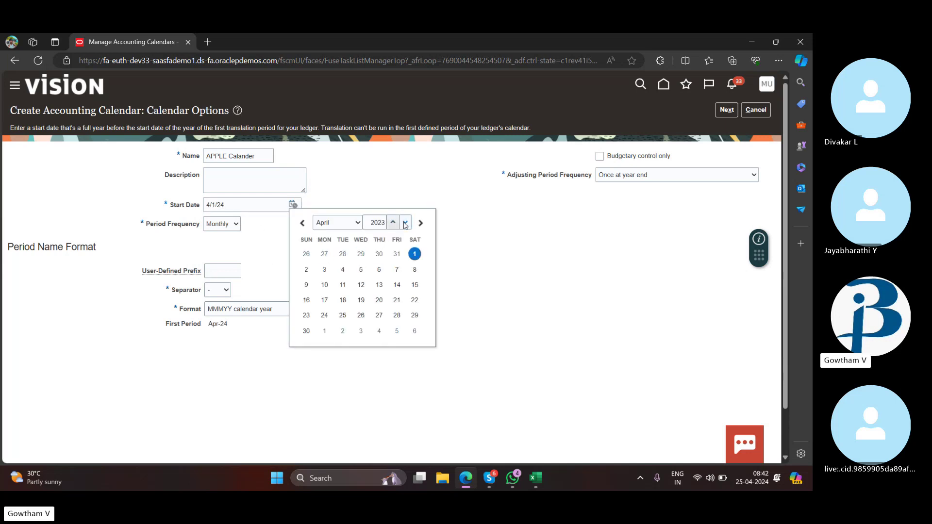
{"action": "left_click", "coordinate": [415, 254]}
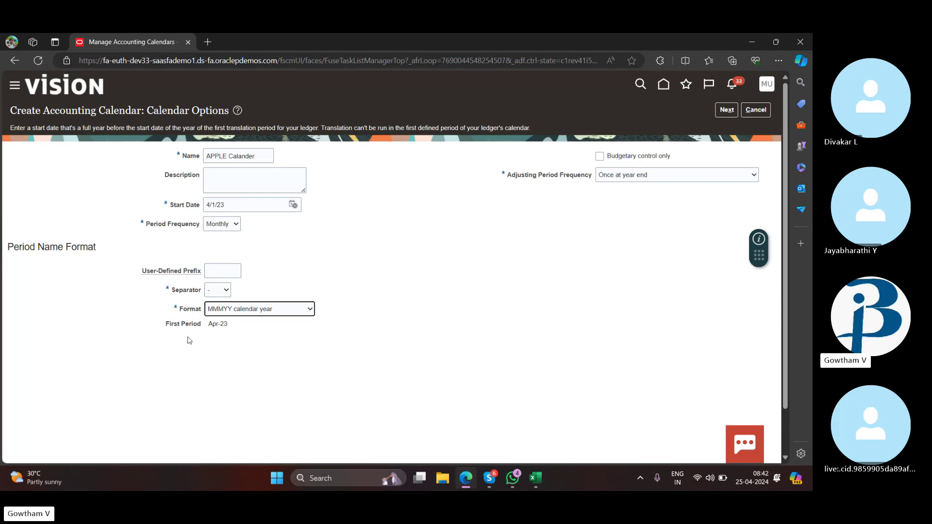
Step: Continue to the calendar's period details, save and close the calendar, and finish the Manage Accounting Calendars task
{"action": "left_click", "coordinate": [724, 111]}
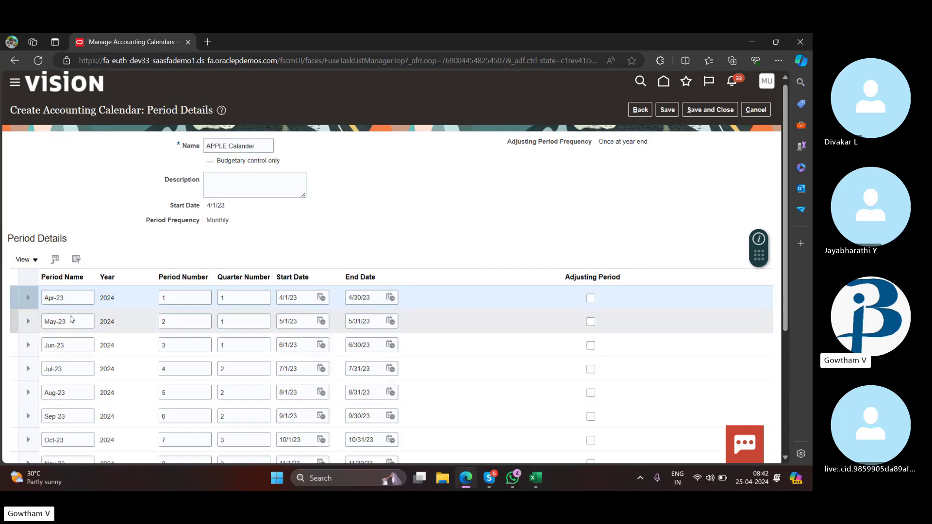
{"action": "scroll", "coordinate": [72, 319], "scroll_direction": "down", "scroll_amount": 2}
{"action": "scroll", "coordinate": [451, 366], "scroll_direction": "up", "scroll_amount": 2}
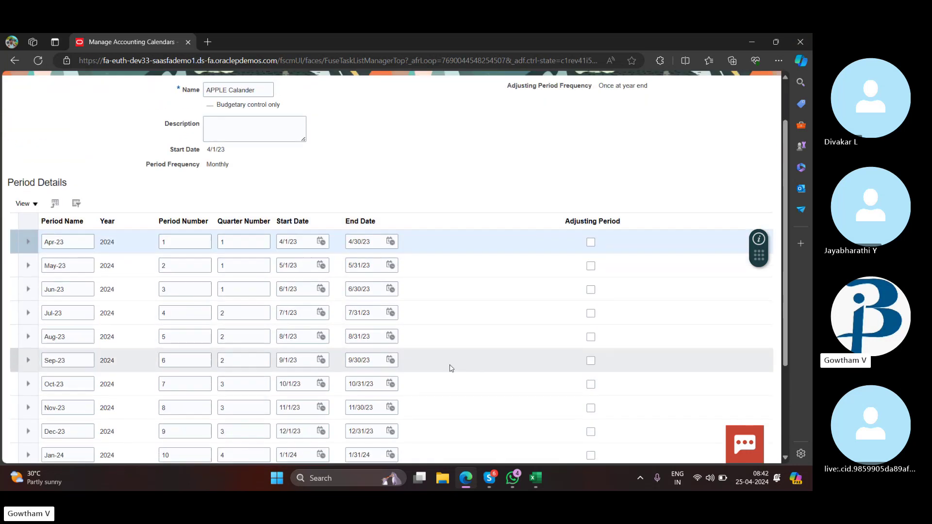
{"action": "left_click", "coordinate": [708, 112]}
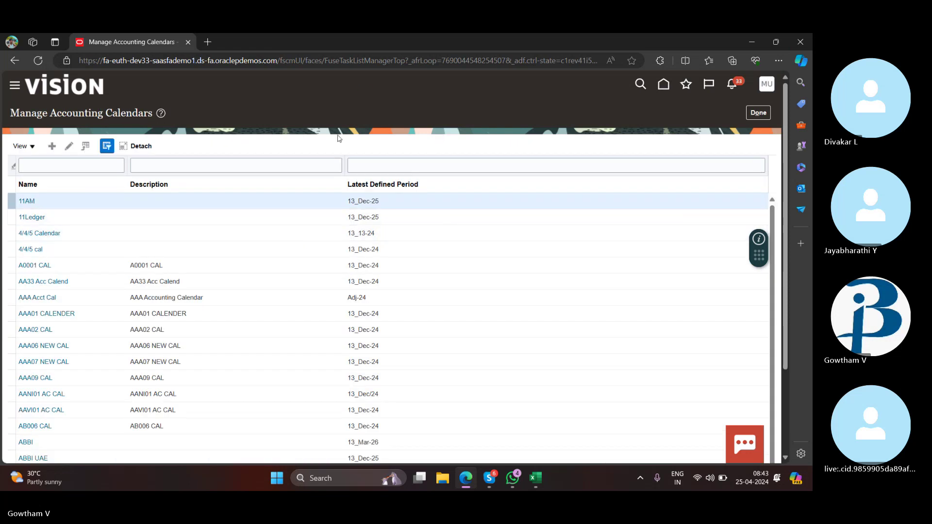
{"action": "left_click", "coordinate": [767, 116]}
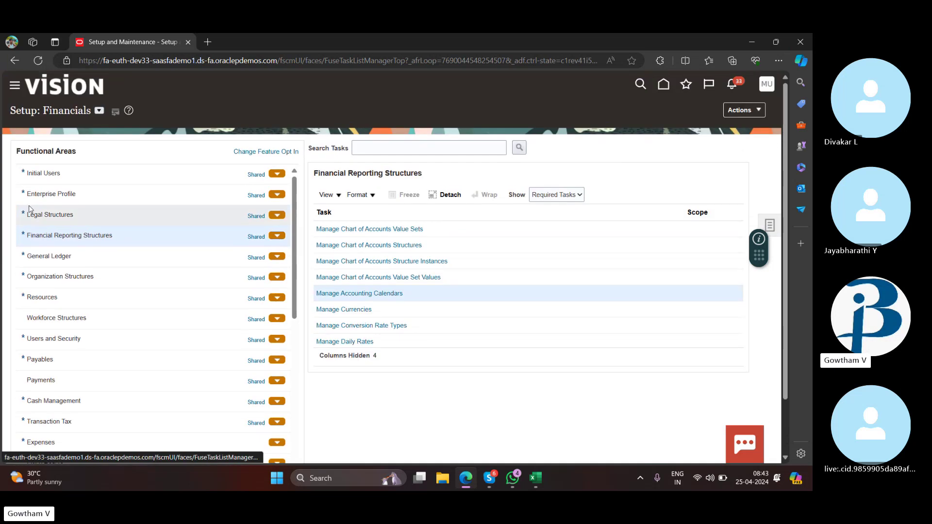
Step: Show the General Ledger setup tasks, and note "8.Manage Primary Ledger" in cell G17 of the Excel sheet
{"action": "left_click", "coordinate": [54, 256]}
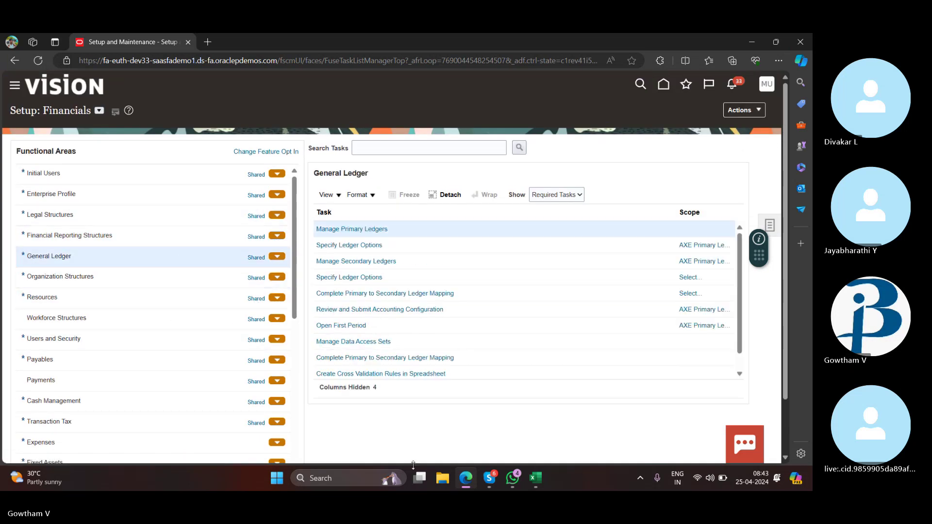
{"action": "left_click", "coordinate": [536, 478]}
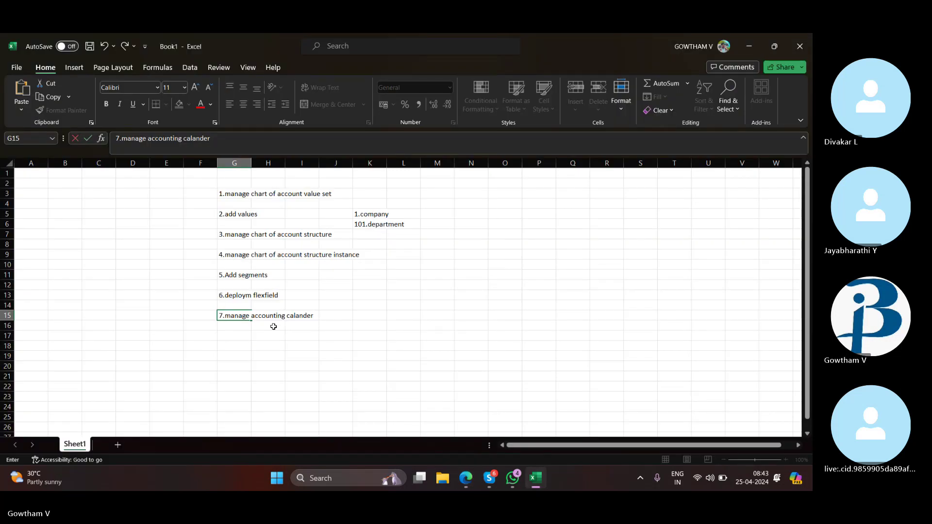
{"action": "left_click", "coordinate": [243, 335]}
{"action": "type", "text": "8."}
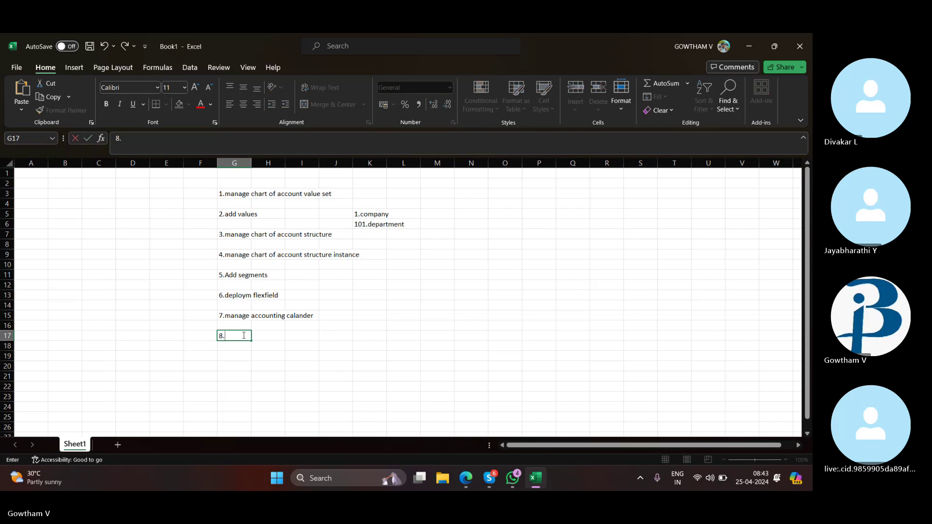
{"action": "type", "text": "Managr"}
{"action": "type", "text": " Prima"}
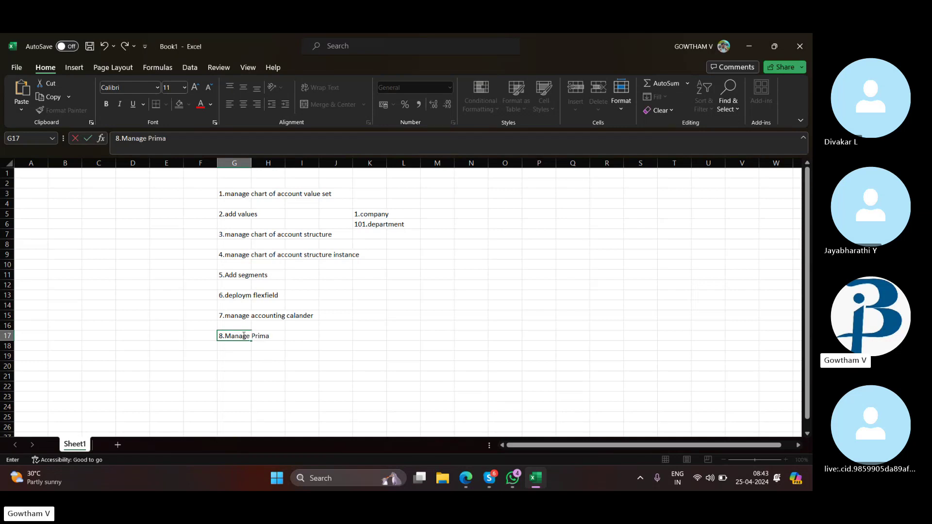
{"action": "type", "text": "ry Le"}
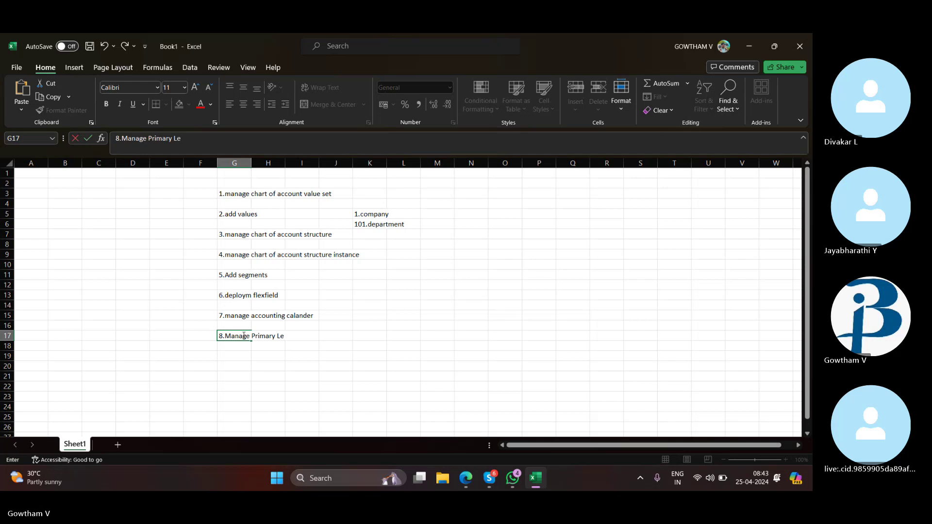
{"action": "type", "text": "dger"}
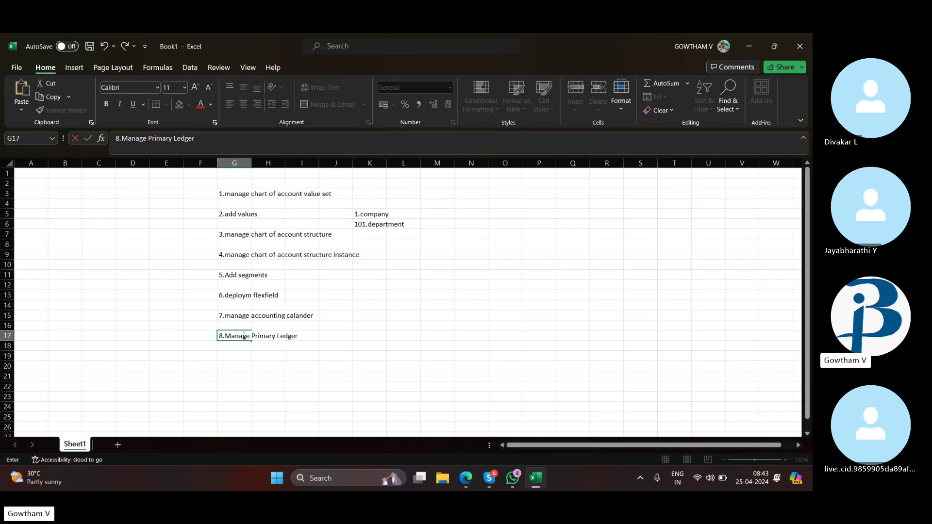
{"action": "key", "text": "Left"}
{"action": "left_click", "coordinate": [242, 335]}
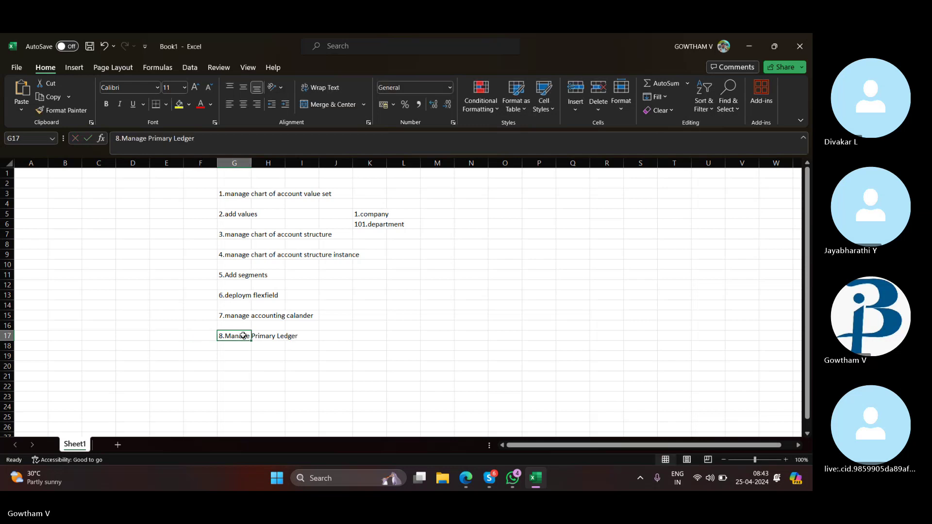
Step: Renumber the Manage Primary Ledger note in cell G17 from step 8 to step 9
{"action": "double_click", "coordinate": [243, 336]}
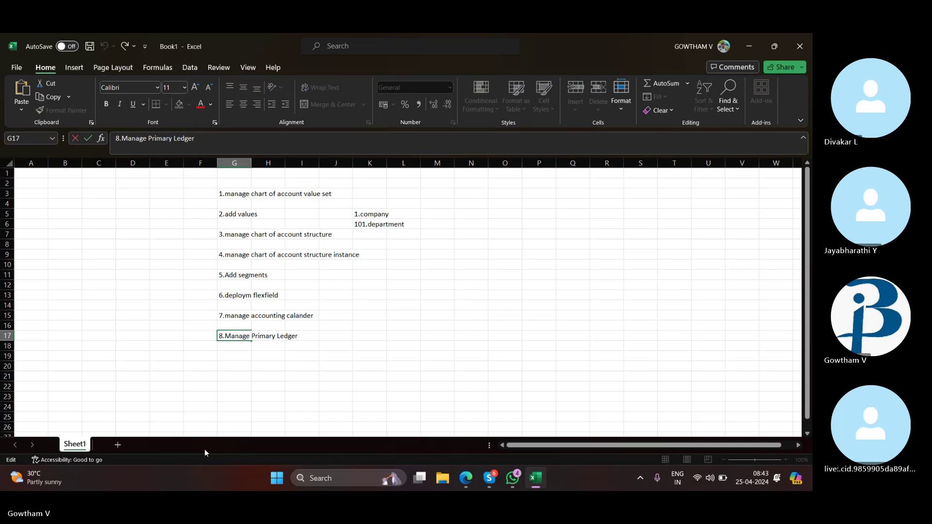
{"action": "key", "text": "Left"}
{"action": "key", "text": "Left"}
{"action": "key", "text": "Left"}
{"action": "key", "text": "BackSpace"}
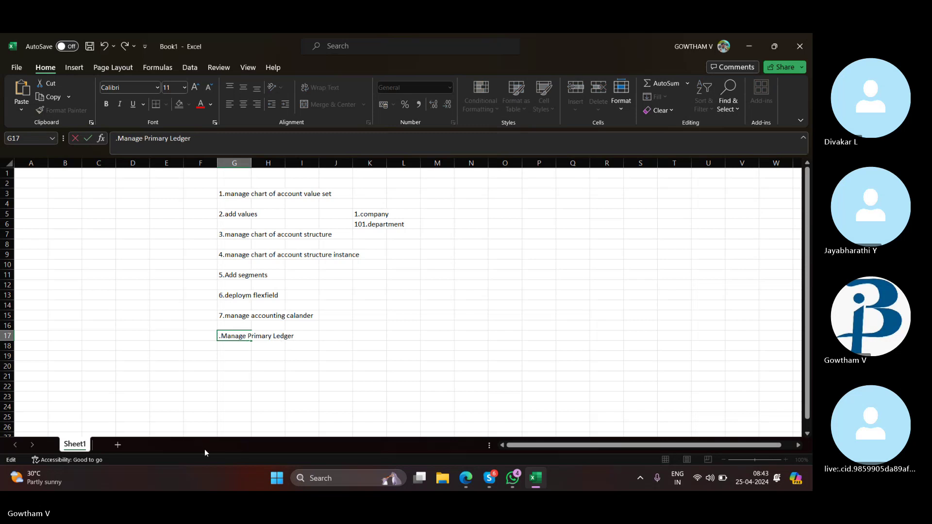
{"action": "type", "text": "9"}
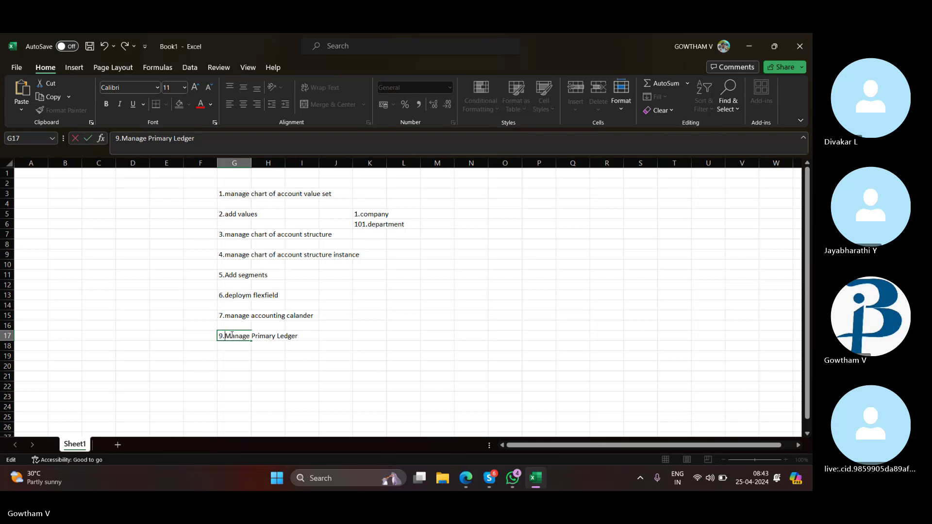
{"action": "left_click", "coordinate": [461, 413]}
{"action": "left_click_drag", "start_coordinate": [234, 337], "coordinate": [240, 364]}
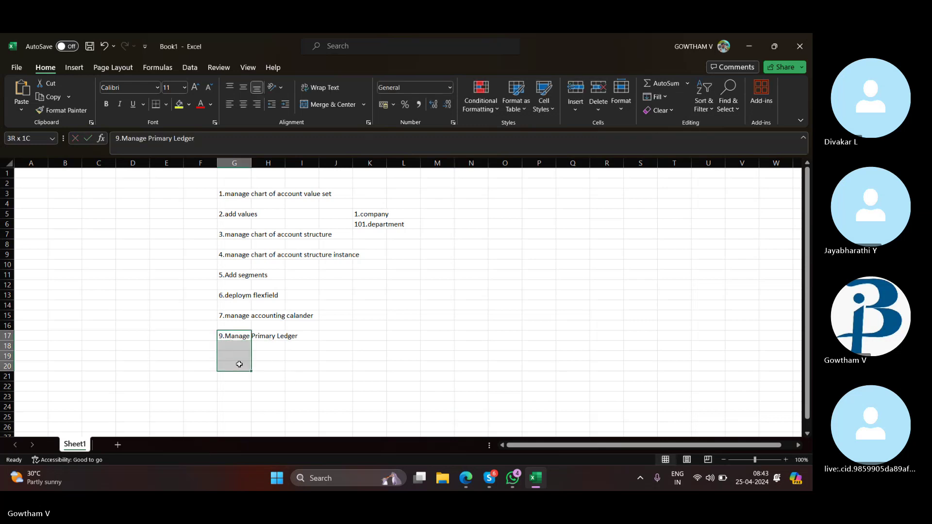
{"action": "left_click", "coordinate": [290, 365]}
{"action": "left_click", "coordinate": [237, 336]}
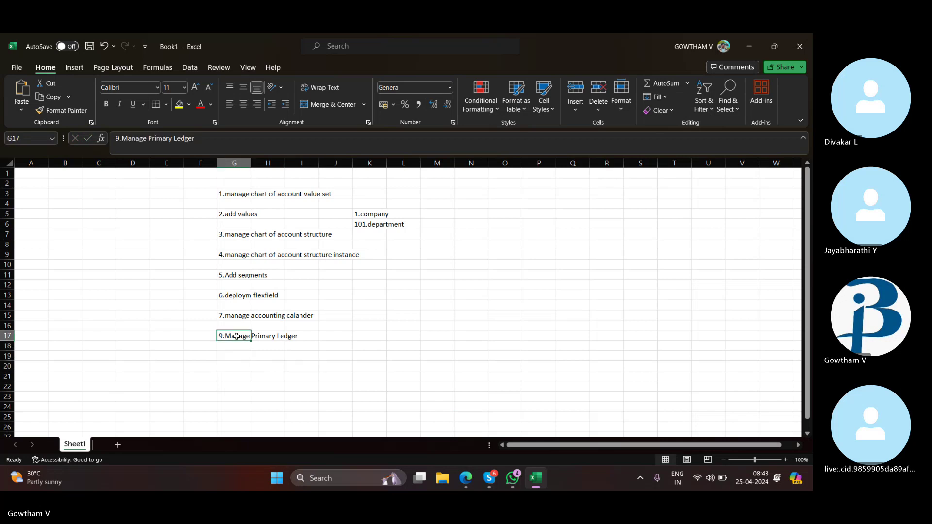
{"action": "right_click", "coordinate": [237, 344]}
{"action": "left_click", "coordinate": [235, 356]}
{"action": "left_click", "coordinate": [200, 365]}
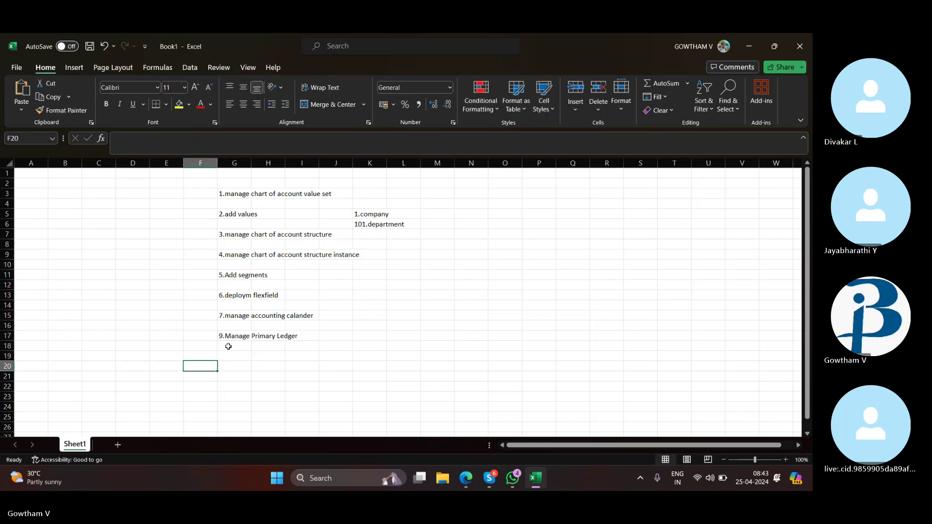
{"action": "right_click", "coordinate": [243, 337]}
{"action": "left_click", "coordinate": [233, 339]}
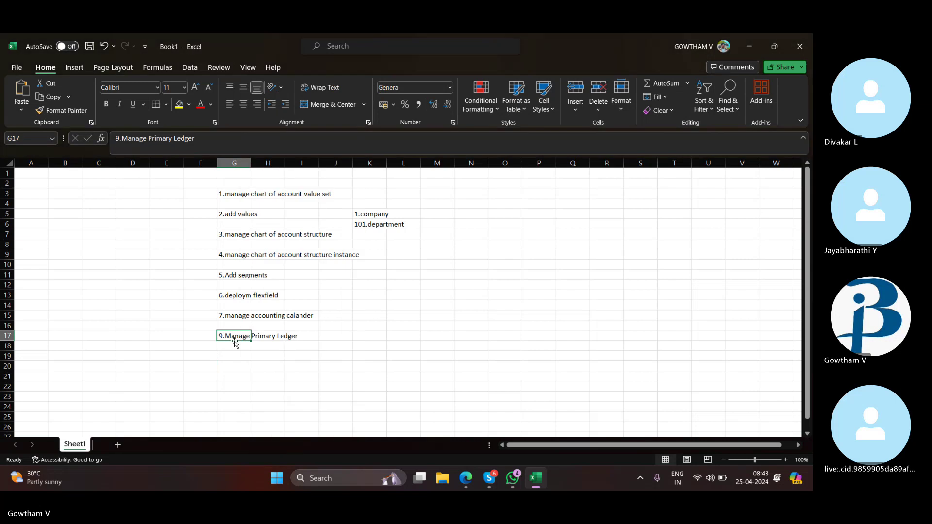
{"action": "left_click_drag", "start_coordinate": [234, 335], "coordinate": [298, 374]}
{"action": "left_click", "coordinate": [223, 367]}
{"action": "left_click", "coordinate": [238, 339]}
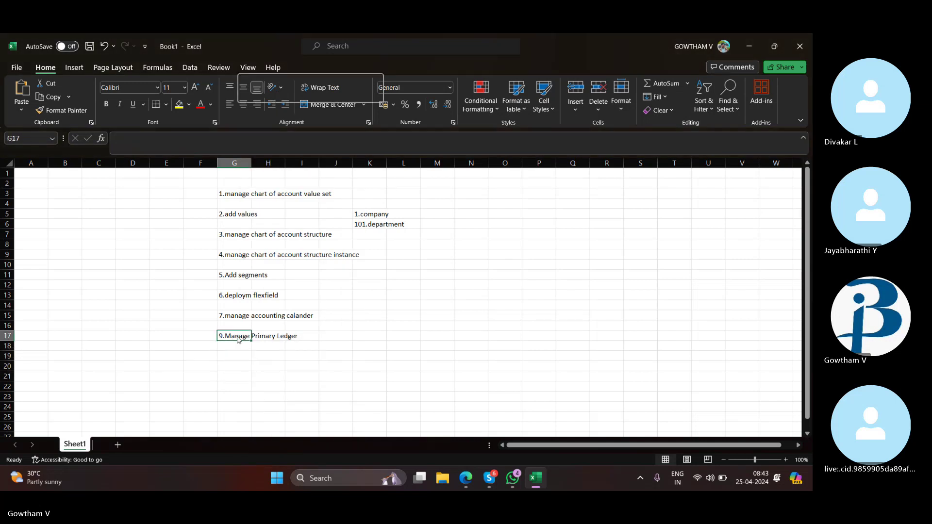
{"action": "right_click", "coordinate": [239, 339]}
{"action": "left_click", "coordinate": [236, 356]}
{"action": "right_click", "coordinate": [238, 340]}
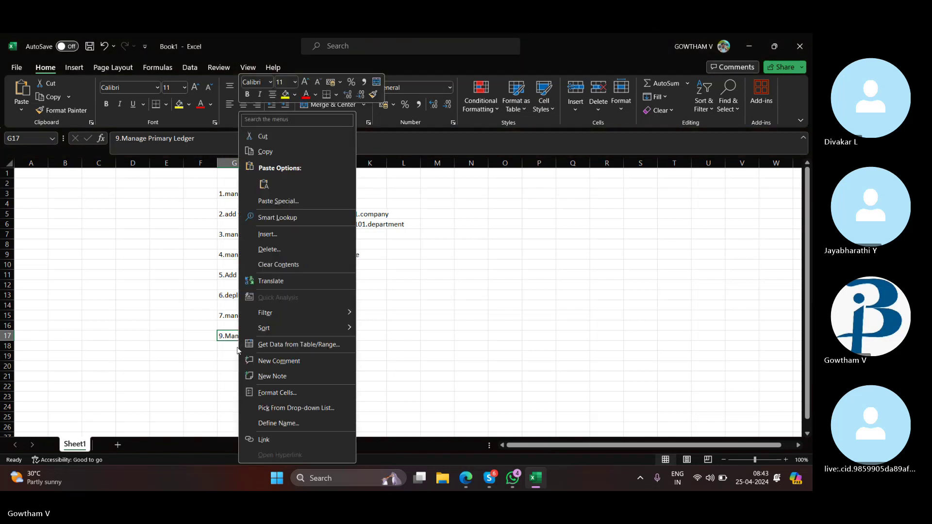
{"action": "left_click", "coordinate": [235, 340]}
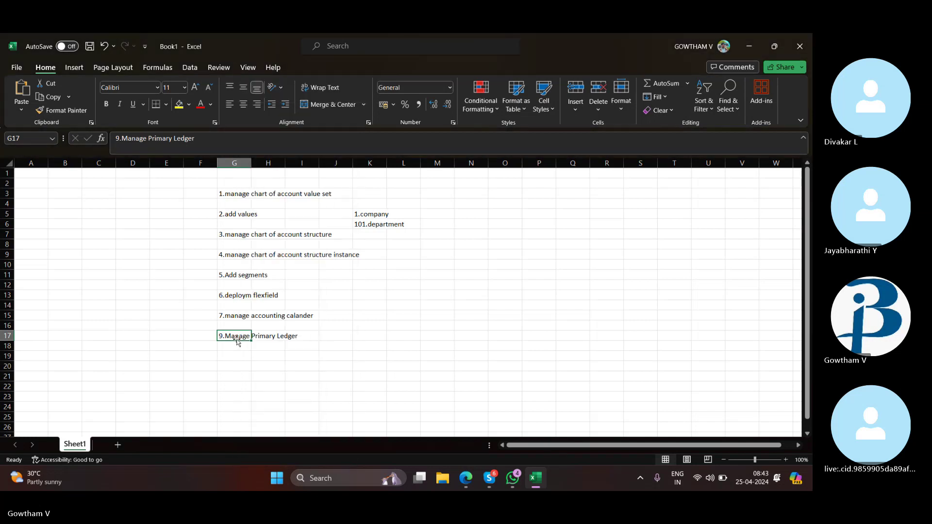
{"action": "left_click_drag", "start_coordinate": [237, 336], "coordinate": [221, 355]}
{"action": "left_click", "coordinate": [209, 345]}
{"action": "left_click", "coordinate": [250, 334]}
{"action": "left_click", "coordinate": [239, 336]}
{"action": "right_click", "coordinate": [238, 337]}
{"action": "left_click", "coordinate": [239, 355]}
Step: Move the Manage Primary Ledger note from row 17 to cell H20
{"action": "left_click_drag", "start_coordinate": [211, 337], "coordinate": [334, 336]}
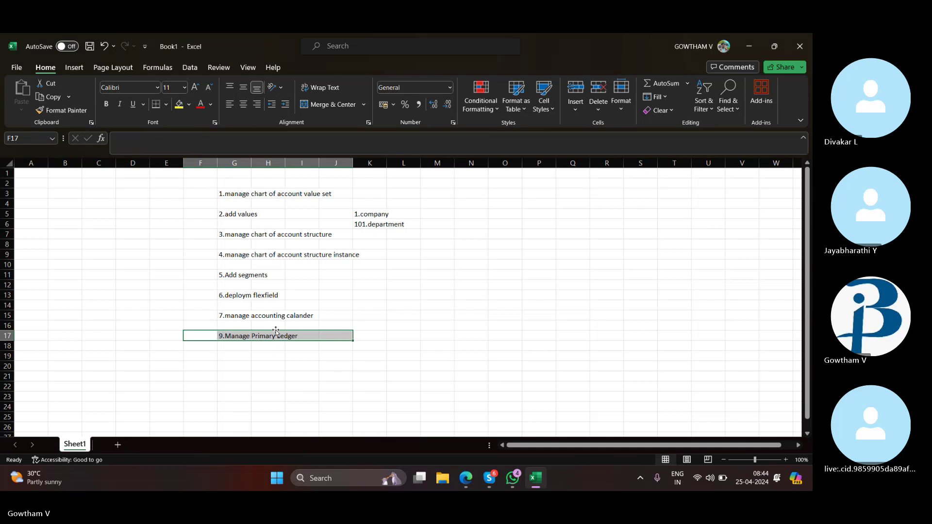
{"action": "right_click", "coordinate": [274, 336]}
{"action": "left_click", "coordinate": [317, 149]}
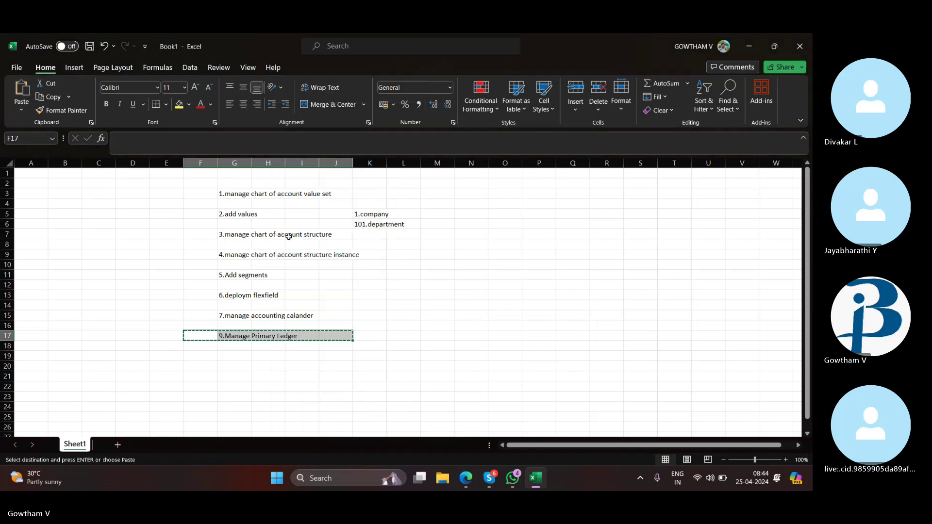
{"action": "key", "text": "Down"}
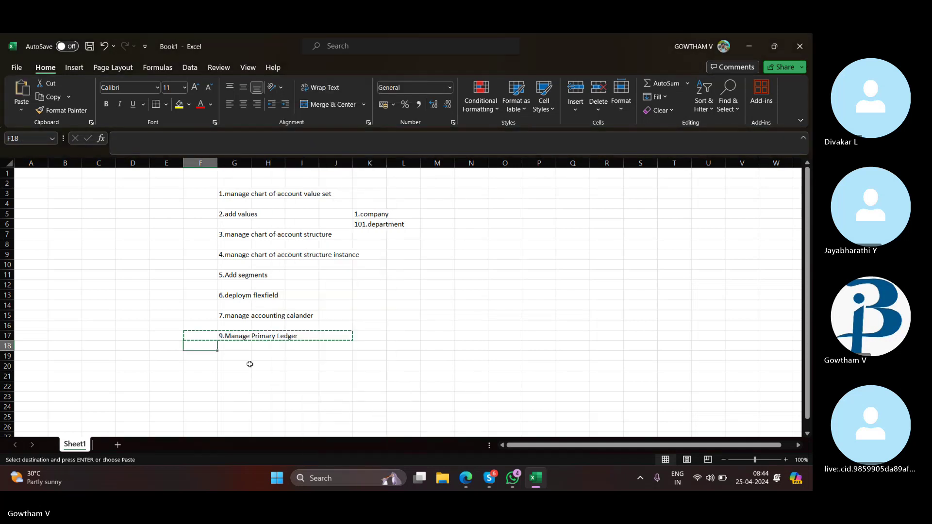
{"action": "left_click", "coordinate": [250, 364]}
{"action": "key", "text": "shift+Right"}
{"action": "key", "text": "shift+Right"}
{"action": "key", "text": "shift+Right"}
{"action": "key", "text": "shift+Right"}
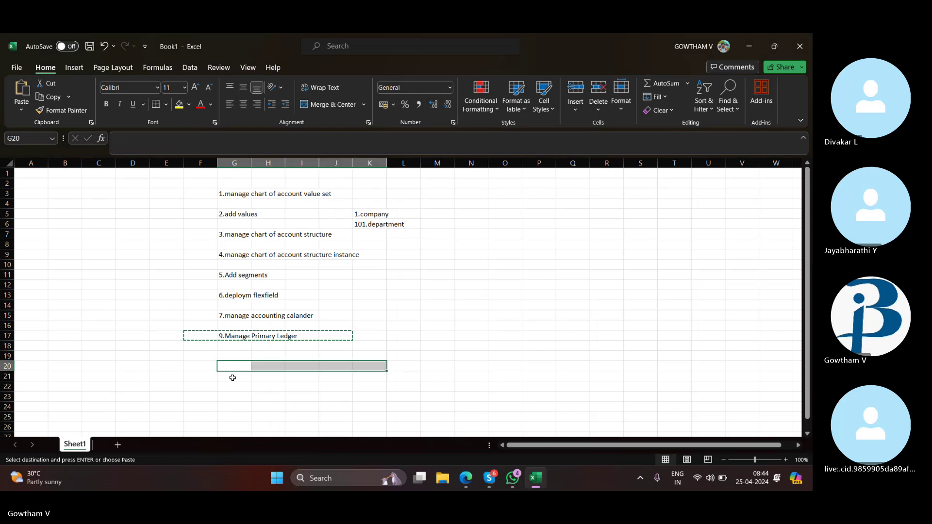
{"action": "key", "text": "ctrl+v"}
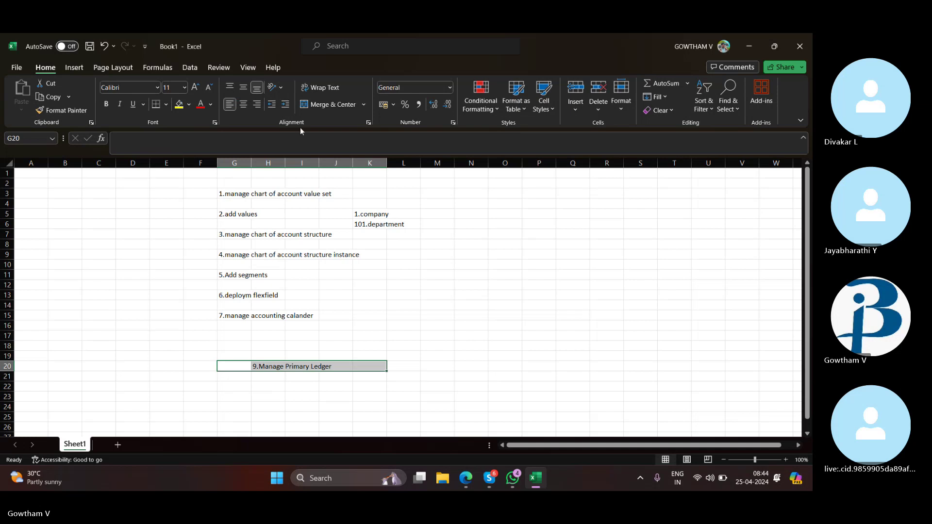
{"action": "left_click", "coordinate": [281, 346]}
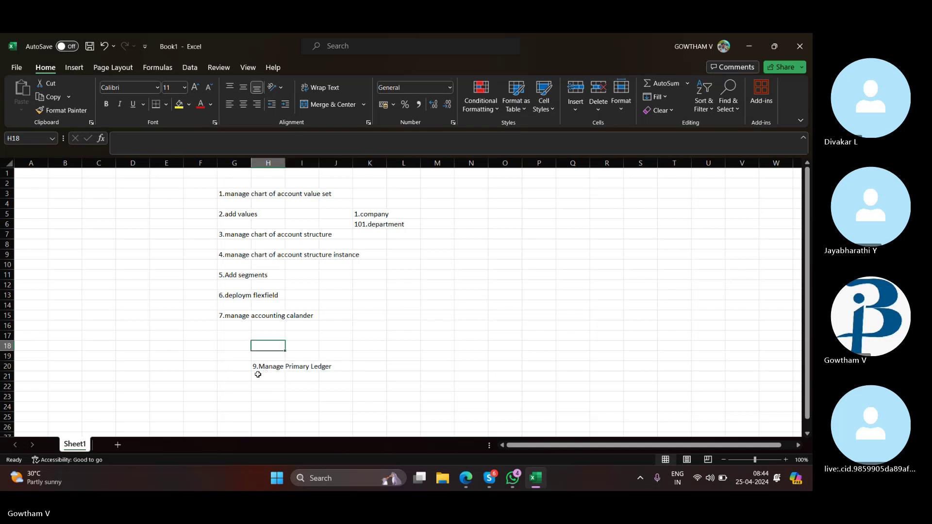
{"action": "left_click", "coordinate": [280, 366]}
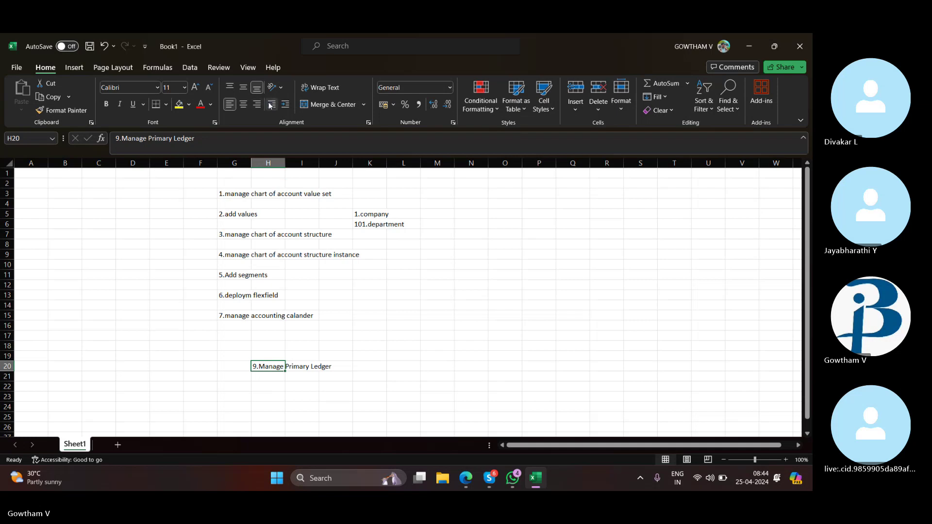
Step: Note "8.Values Adjustments" in cell G18 of the sheet
{"action": "left_click", "coordinate": [301, 336]}
{"action": "left_click", "coordinate": [215, 345]}
{"action": "left_click", "coordinate": [223, 344]}
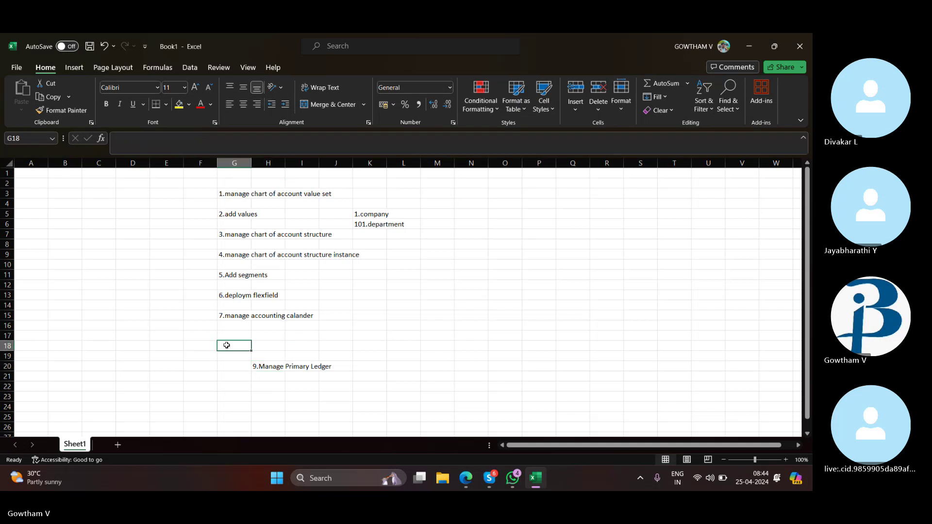
{"action": "type", "text": "8.VA"}
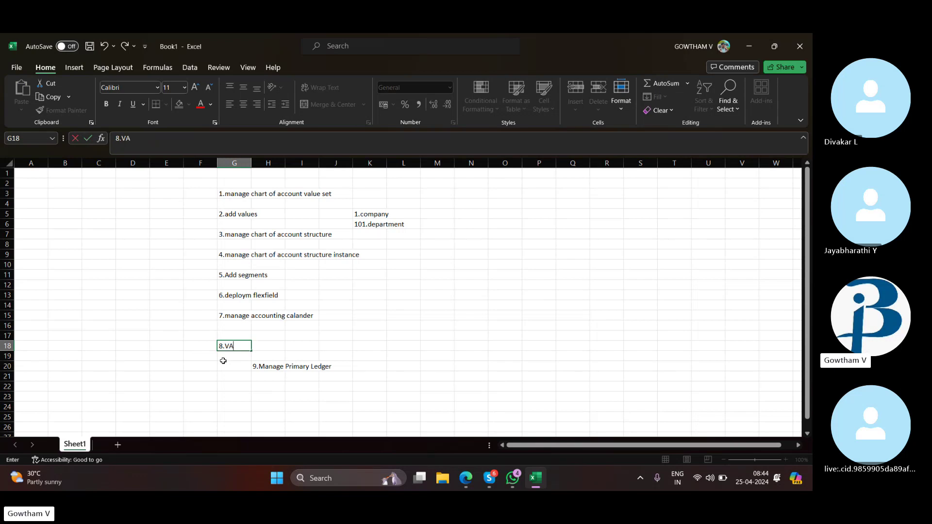
{"action": "key", "text": "BackSpace"}
{"action": "key", "text": "BackSpace"}
{"action": "type", "text": "alues Adjustmrnt"}
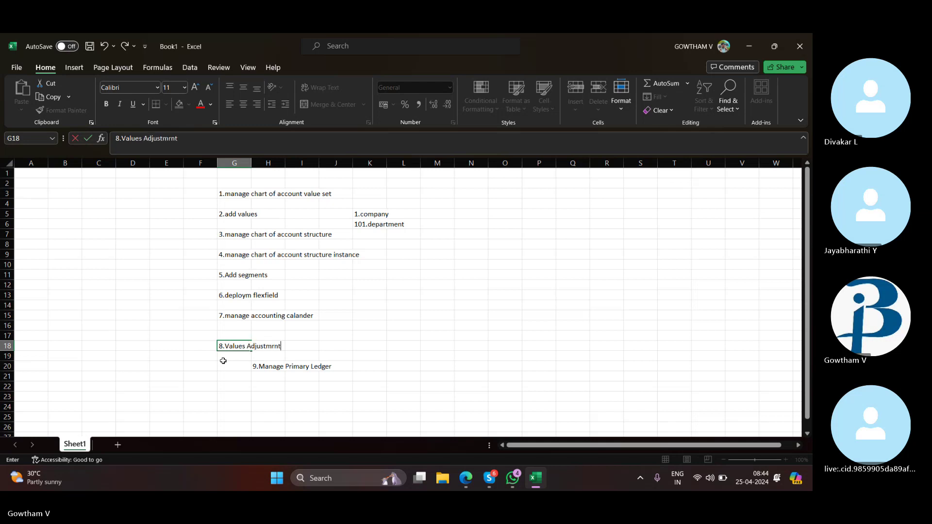
{"action": "key", "text": "BackSpace"}
{"action": "key", "text": "BackSpace"}
{"action": "key", "text": "BackSpace"}
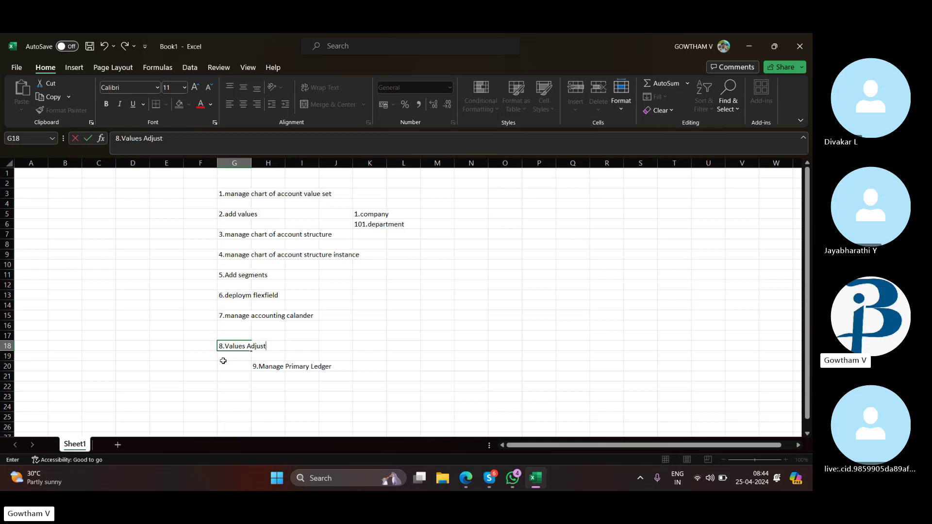
{"action": "key", "text": "BackSpace"}
{"action": "type", "text": "tments"}
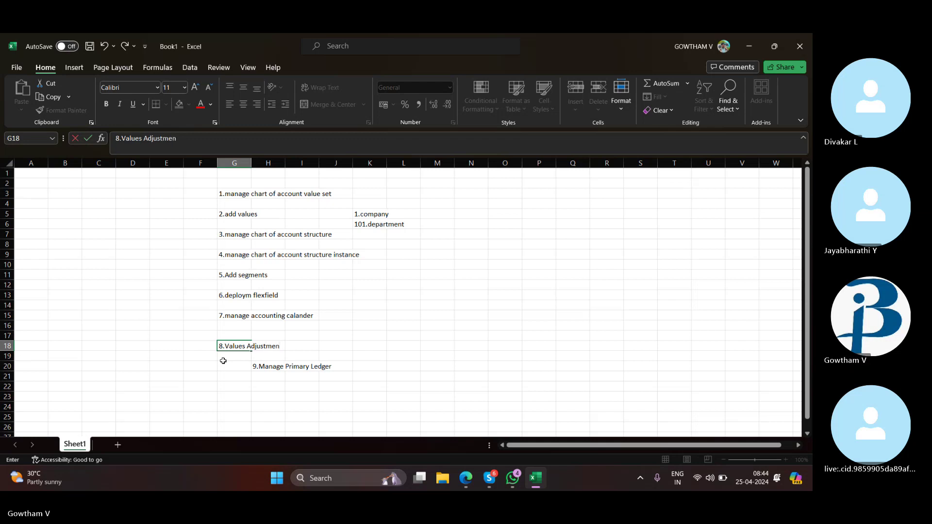
Step: Switch to the Oracle setup page in Edge and search Manage Chart of Accounts Value Sets for value set code Company
{"action": "left_click", "coordinate": [467, 481]}
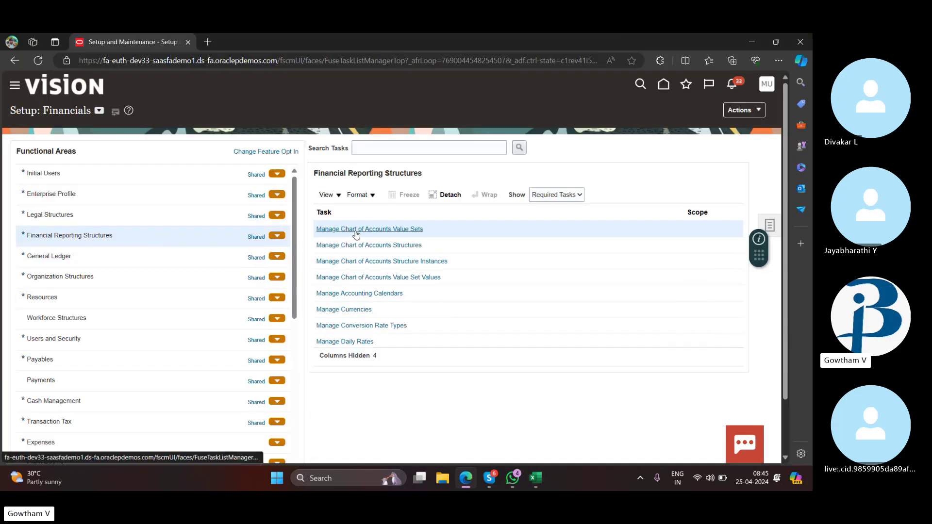
{"action": "left_click", "coordinate": [358, 235]}
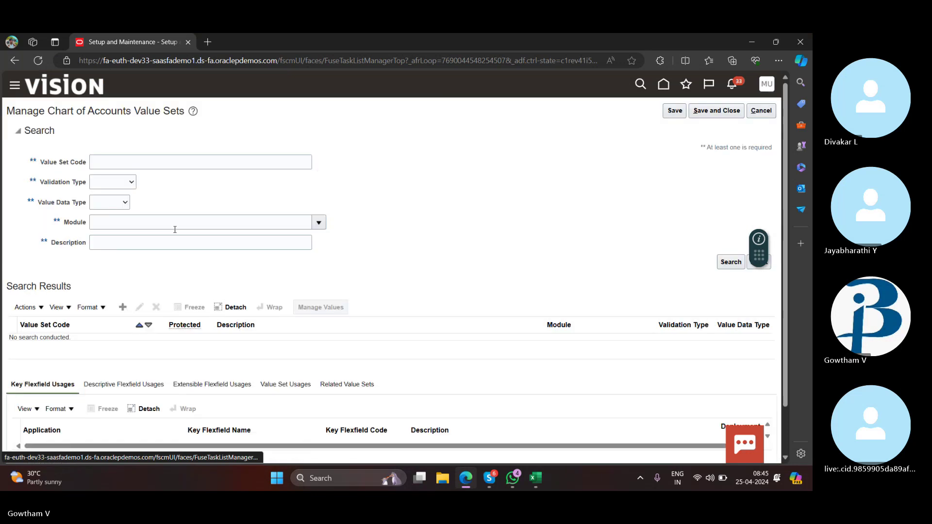
{"action": "left_click", "coordinate": [132, 167]}
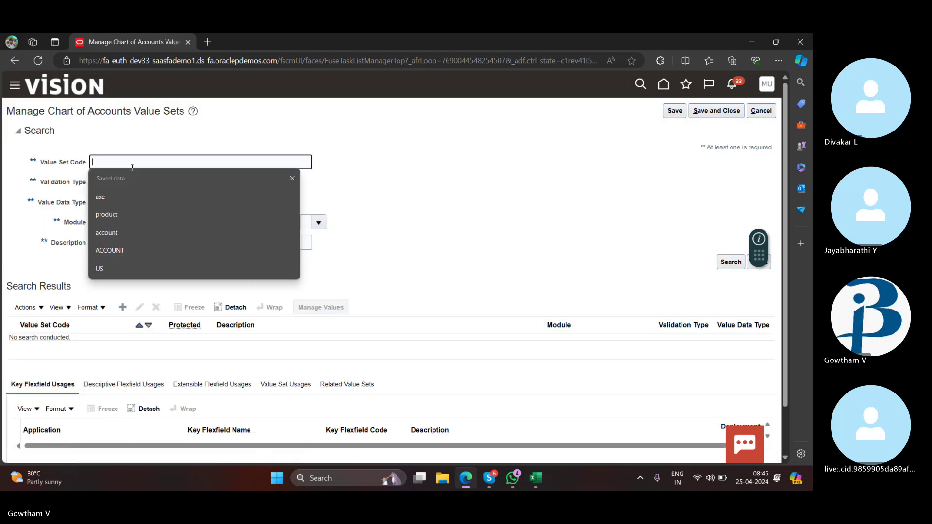
{"action": "type", "text": "Company"}
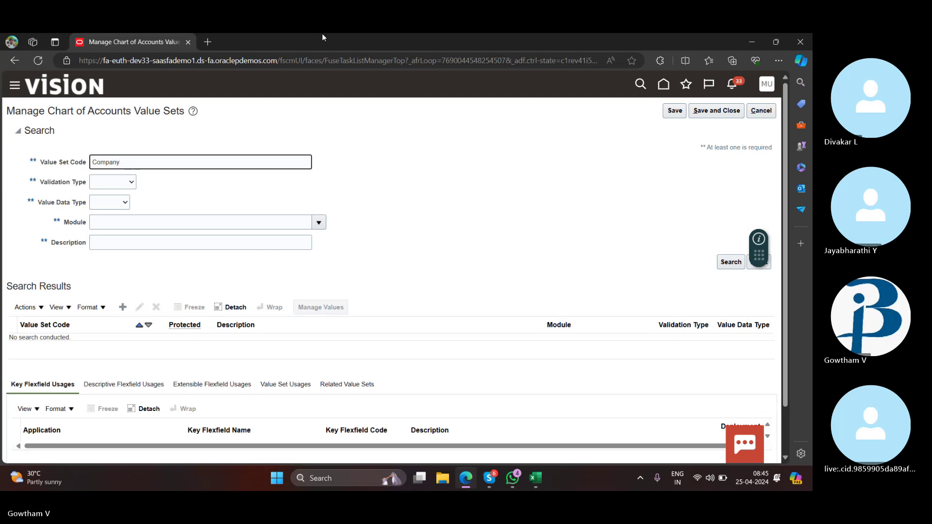
{"action": "key", "text": "Return"}
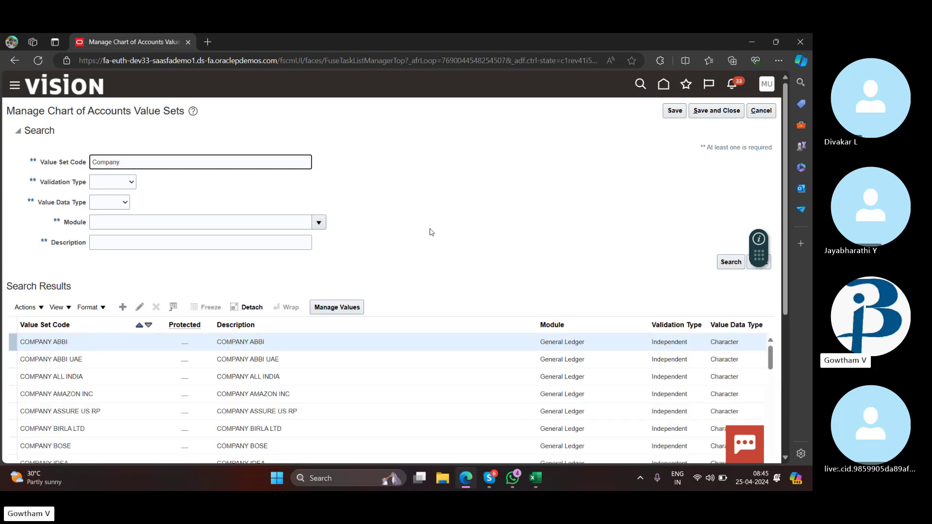
Step: Open the Company APPLE Ledger value set for editing and search its values for 1
{"action": "scroll", "coordinate": [133, 401], "scroll_direction": "down", "scroll_amount": 5}
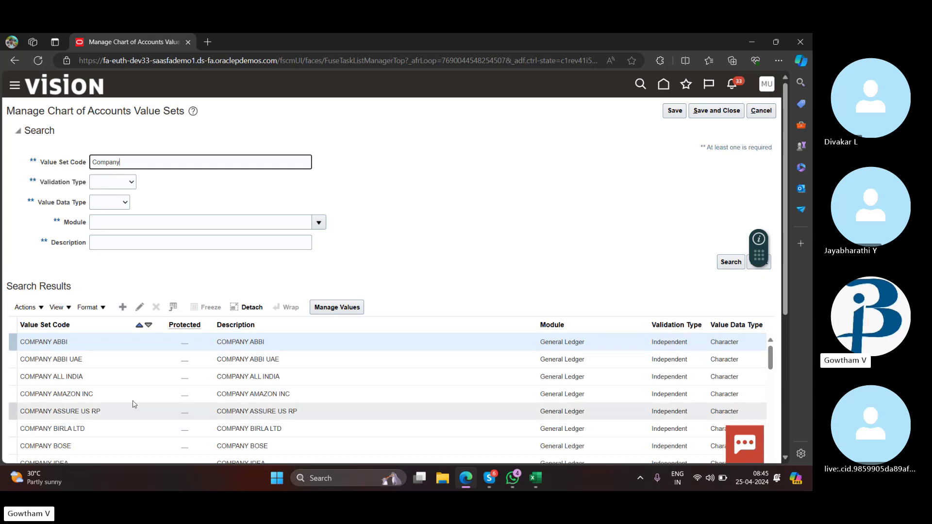
{"action": "scroll", "coordinate": [74, 273], "scroll_direction": "up", "scroll_amount": 5}
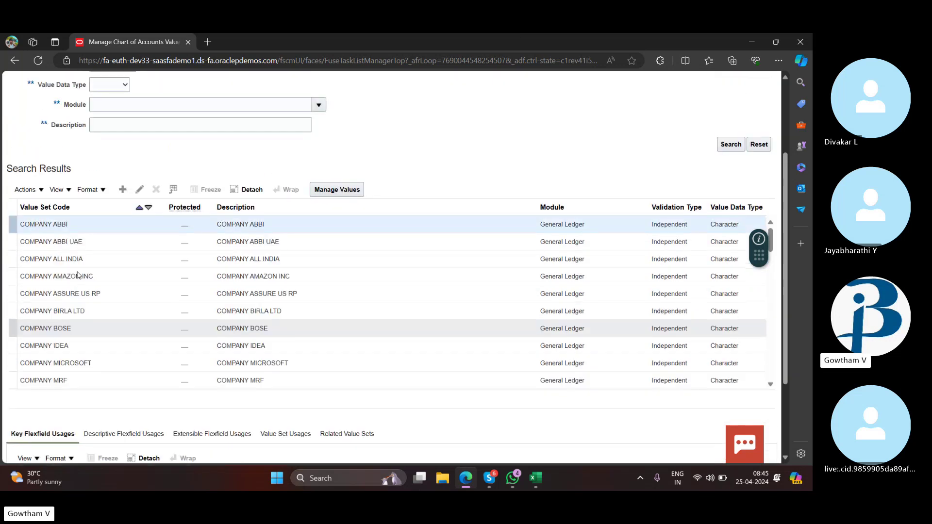
{"action": "scroll", "coordinate": [75, 333], "scroll_direction": "down", "scroll_amount": 4}
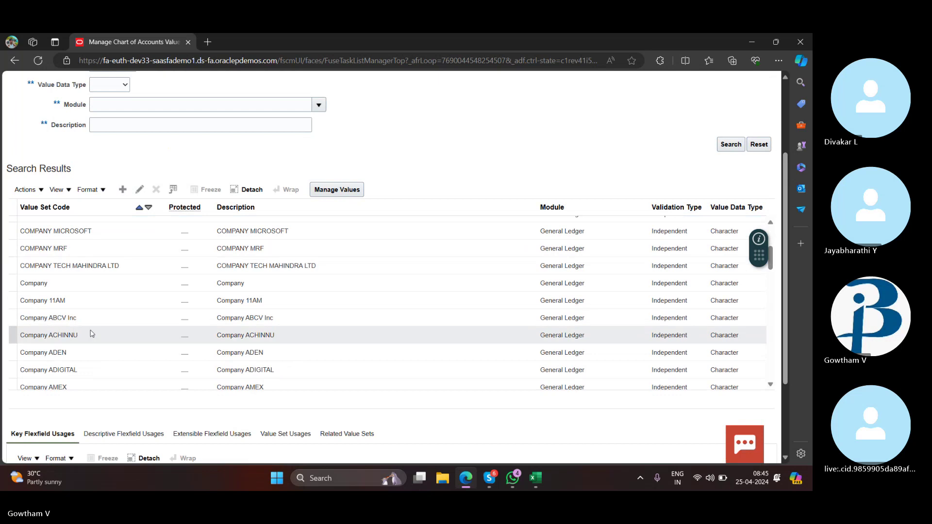
{"action": "scroll", "coordinate": [91, 334], "scroll_direction": "down", "scroll_amount": 3}
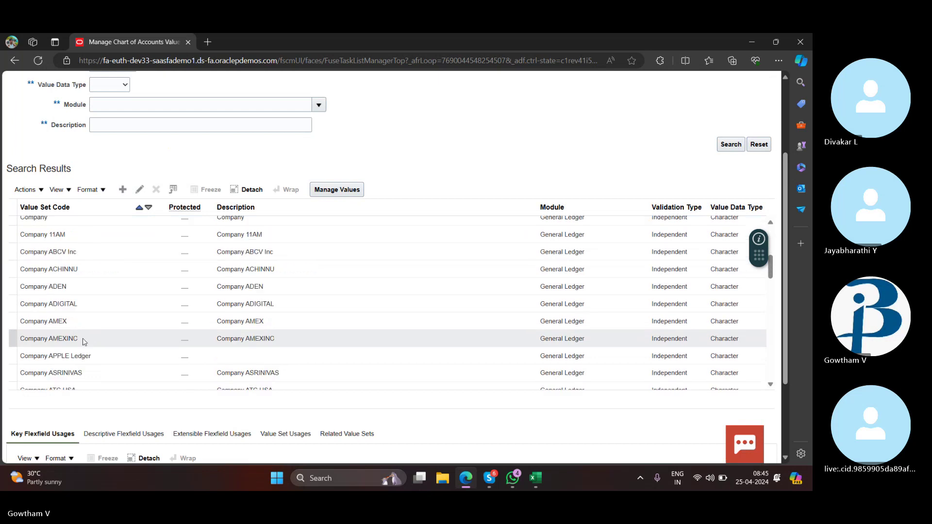
{"action": "left_click", "coordinate": [92, 360]}
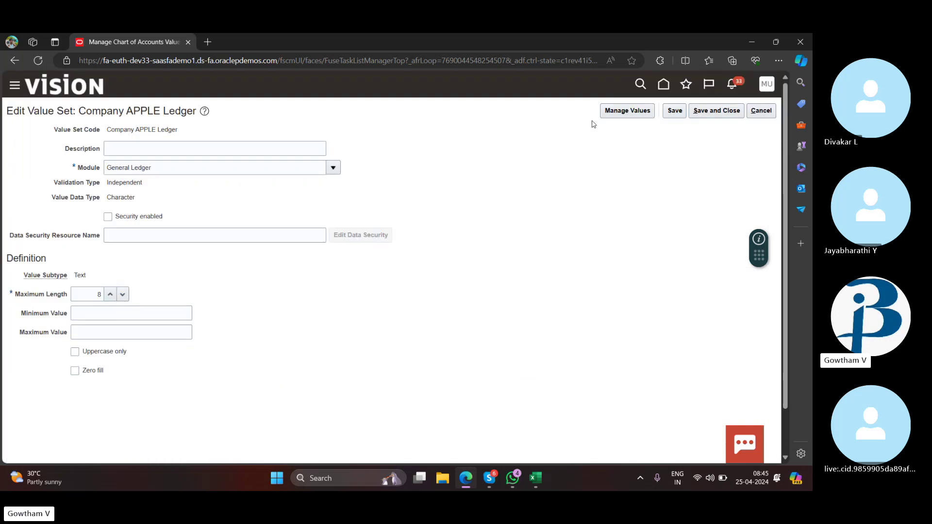
{"action": "left_click", "coordinate": [626, 111]}
{"action": "left_click", "coordinate": [135, 180]}
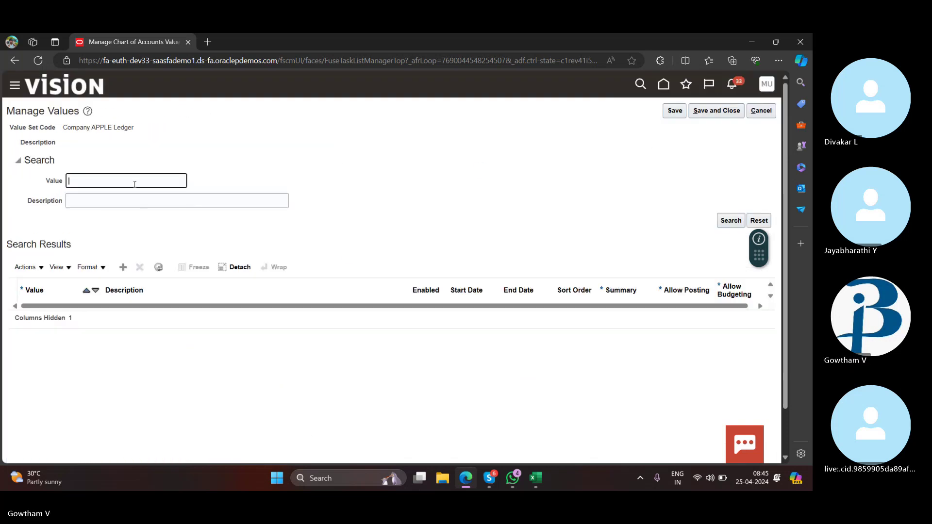
{"action": "type", "text": "1"}
{"action": "key", "text": "Return"}
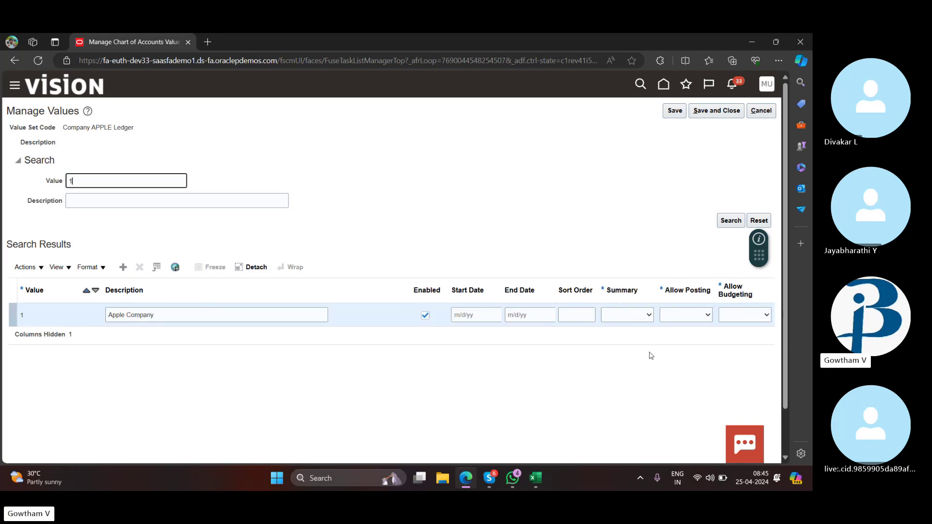
Step: Set company value 1 to Summary No, Allow Posting Yes and Allow Budgeting No, and save and close the values and the value set
{"action": "left_click", "coordinate": [678, 364]}
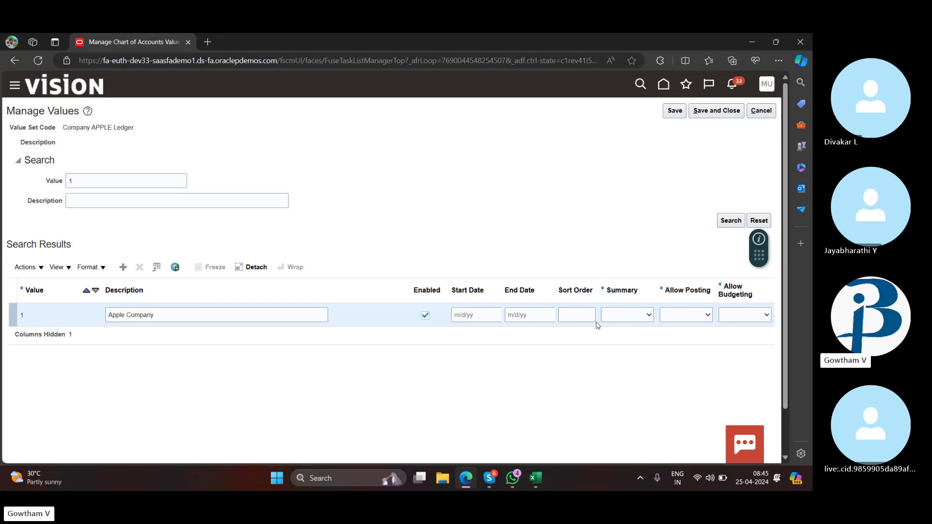
{"action": "left_click", "coordinate": [641, 315]}
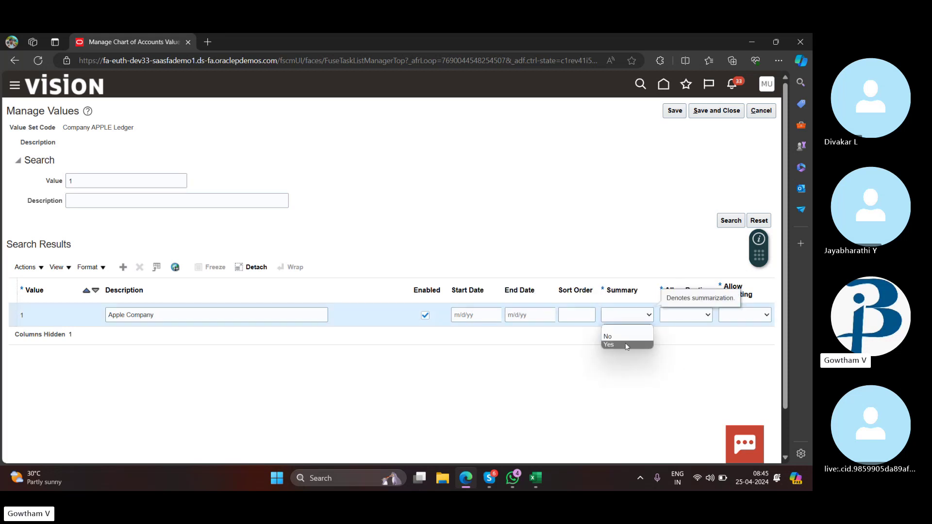
{"action": "left_click", "coordinate": [624, 340]}
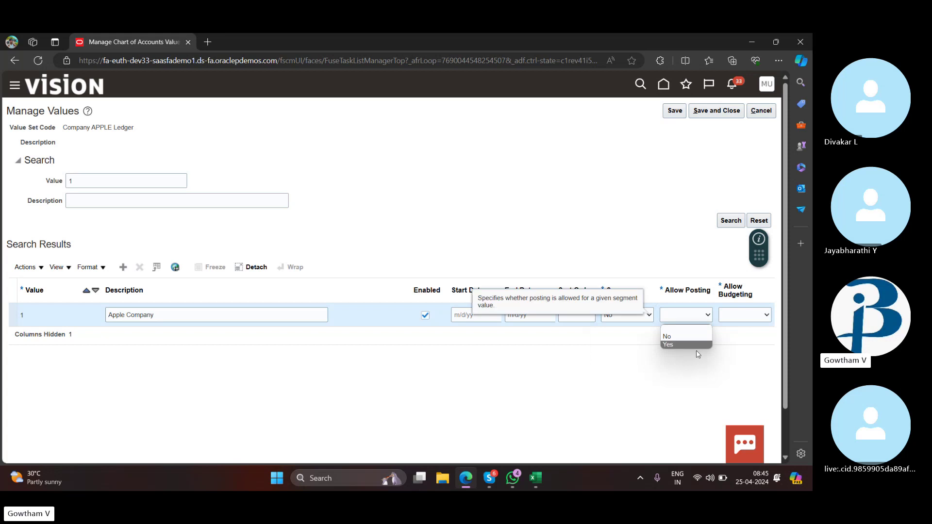
{"action": "left_click", "coordinate": [699, 355]}
{"action": "left_click", "coordinate": [701, 318]}
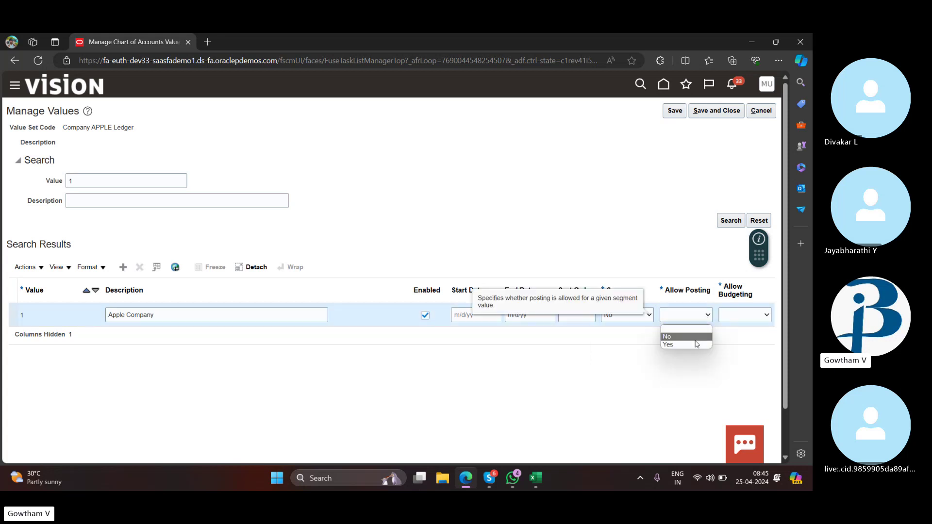
{"action": "left_click", "coordinate": [699, 337]}
{"action": "left_click", "coordinate": [704, 314]}
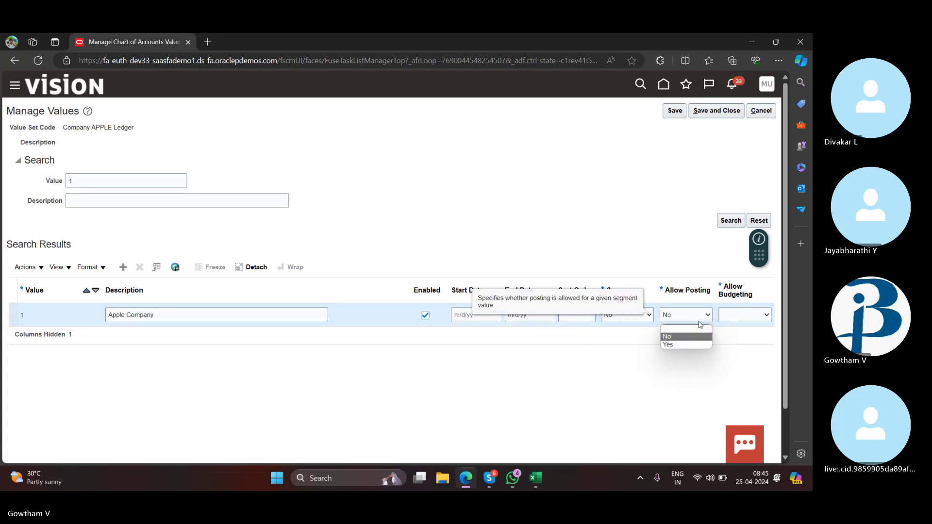
{"action": "left_click", "coordinate": [691, 344]}
{"action": "left_click", "coordinate": [766, 319]}
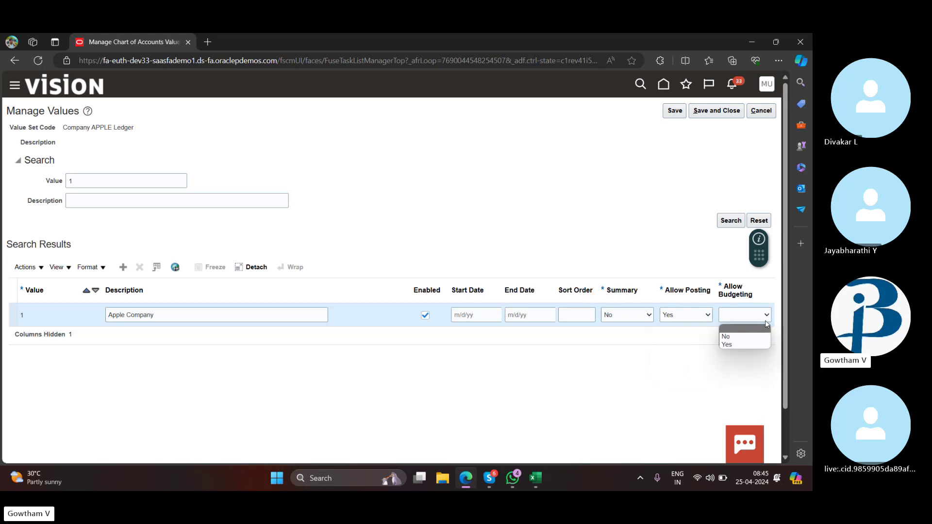
{"action": "left_click", "coordinate": [737, 336]}
{"action": "left_click", "coordinate": [713, 110]}
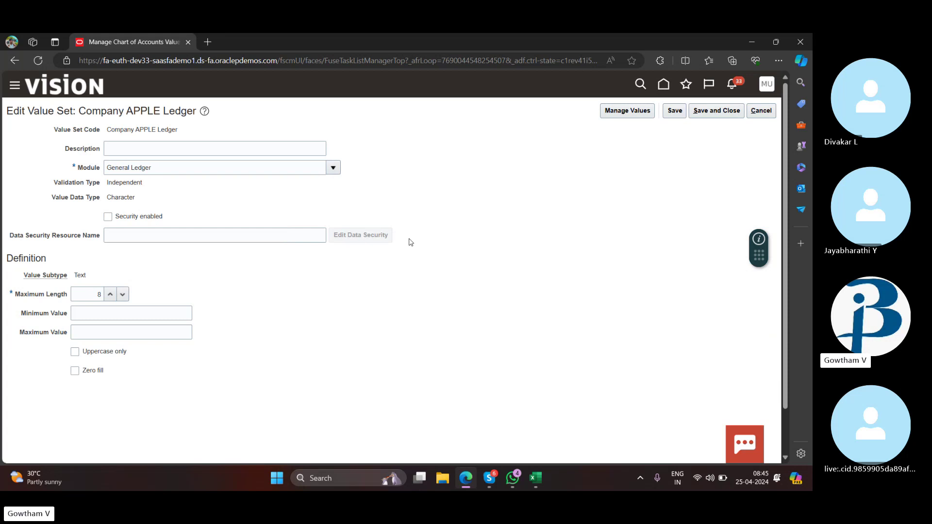
{"action": "left_click", "coordinate": [728, 115]}
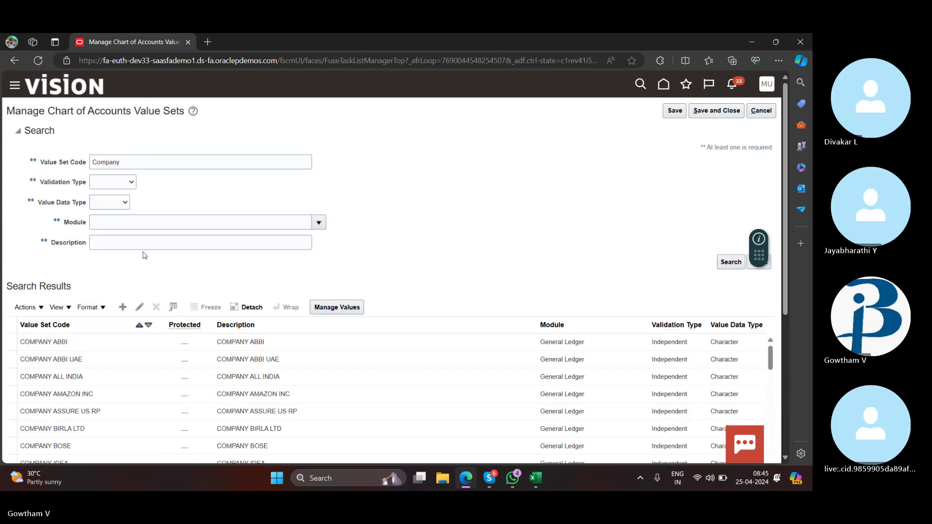
Step: Search the chart of accounts value sets for value set code Department APPLE
{"action": "left_click", "coordinate": [146, 159]}
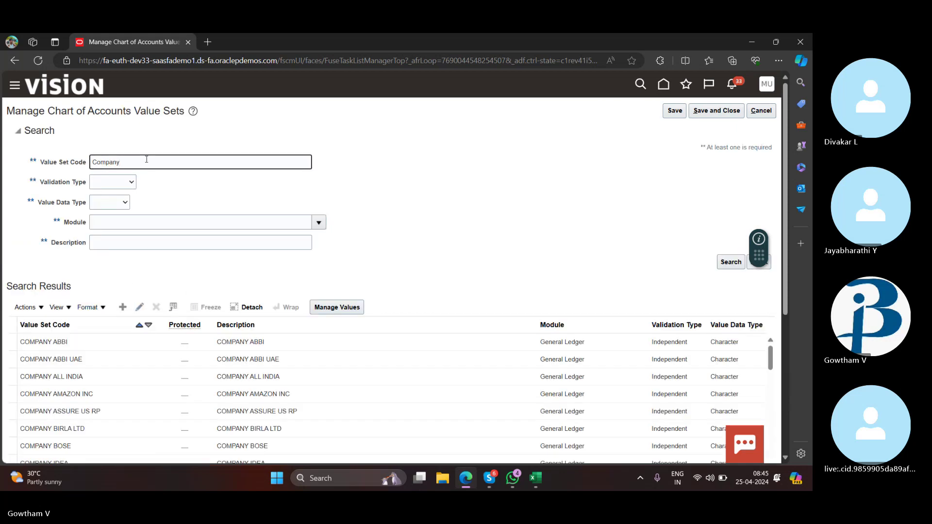
{"action": "key", "text": "ctrl+a"}
{"action": "key", "text": "BackSpace"}
{"action": "type", "text": "wpa"}
{"action": "key", "text": "BackSpace"}
{"action": "key", "text": "BackSpace"}
{"action": "key", "text": "BackSpace"}
{"action": "key", "text": "BackSpace"}
{"action": "key", "text": "BackSpace"}
{"action": "type", "text": "epartment "}
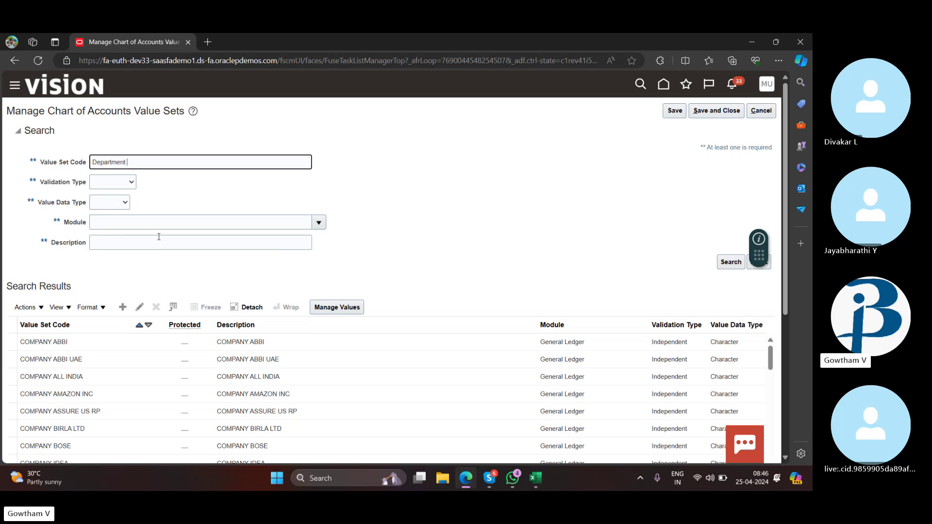
{"action": "type", "text": "APPLE"}
{"action": "left_click", "coordinate": [729, 263]}
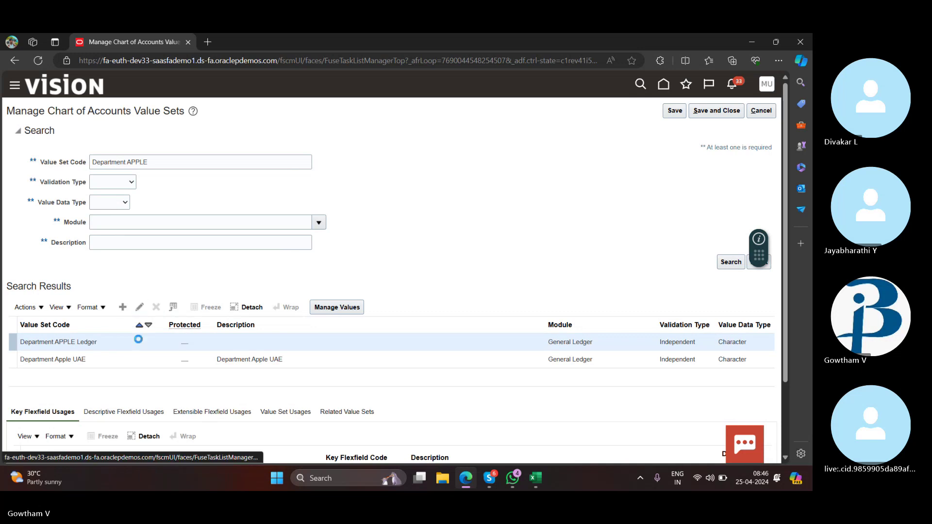
Step: Search the Department APPLE Ledger value set's values for 101 and open that value's Summary choices
{"action": "left_click", "coordinate": [621, 110]}
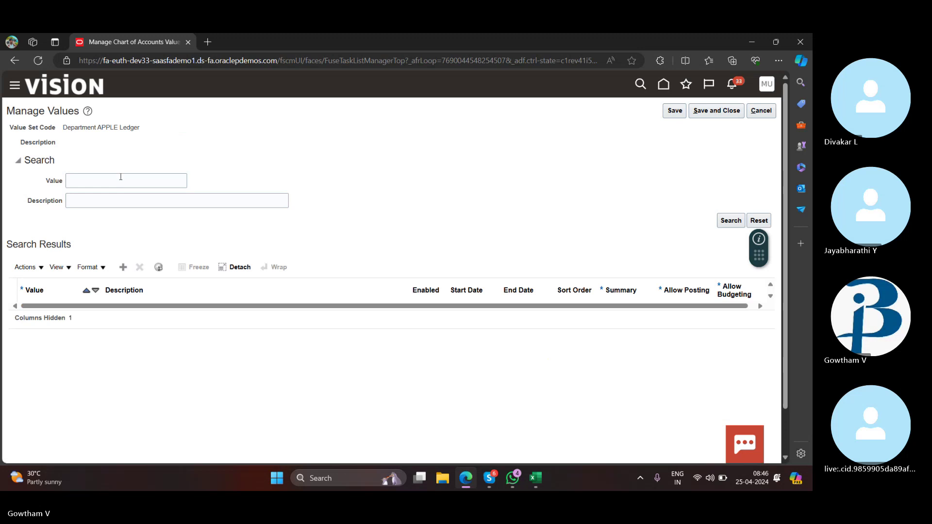
{"action": "left_click", "coordinate": [121, 180]}
{"action": "type", "text": "101"}
{"action": "key", "text": "Return"}
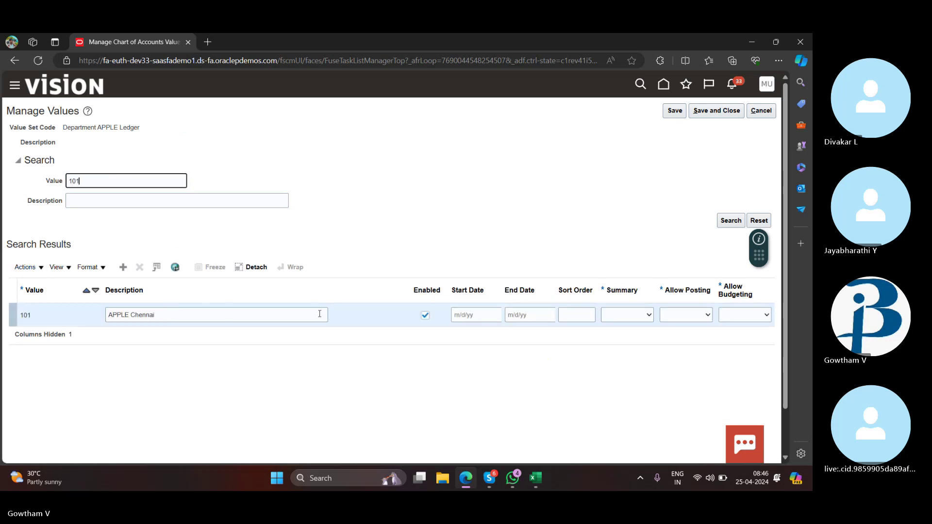
{"action": "left_click", "coordinate": [636, 314]}
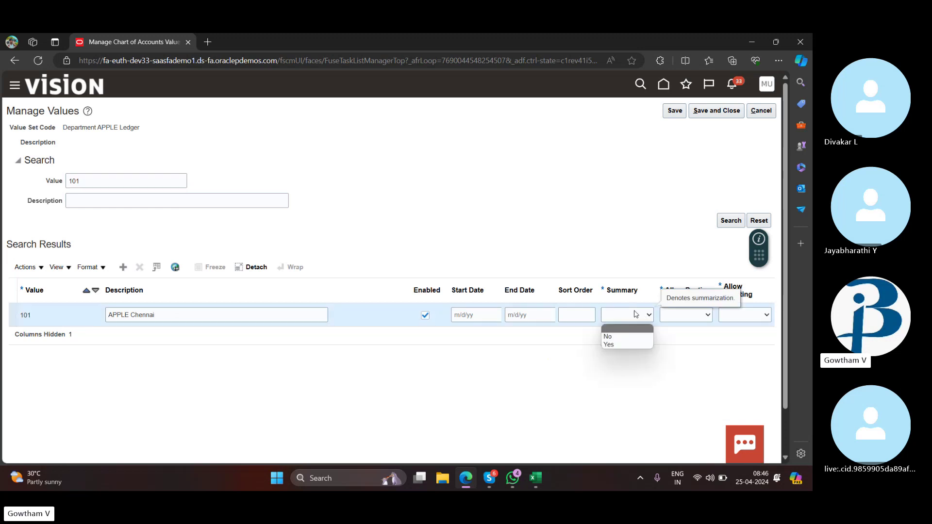
Step: Set Summary to No, Allow Posting and Allow Budgeting to Yes for department value 101, and save and close back to the value set list
{"action": "left_click", "coordinate": [640, 336]}
{"action": "left_click", "coordinate": [703, 316]}
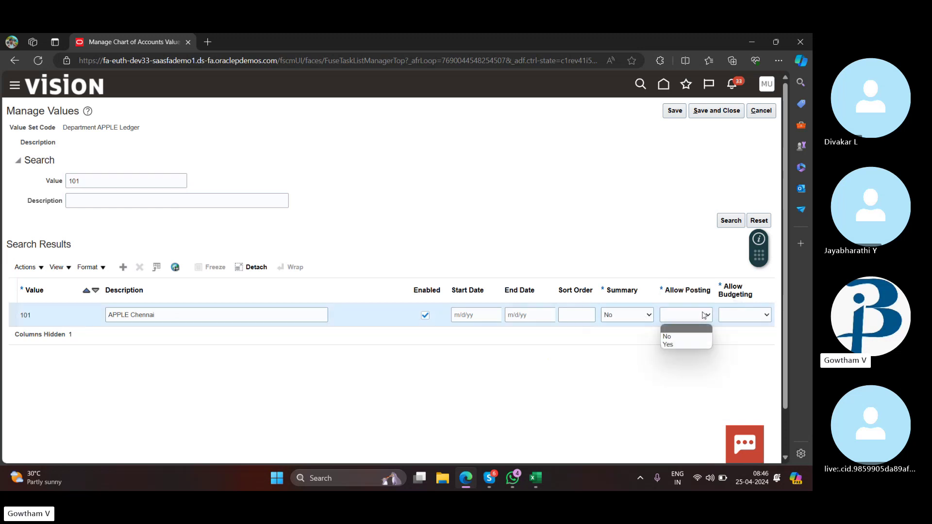
{"action": "left_click", "coordinate": [701, 345]}
{"action": "left_click", "coordinate": [760, 316]}
{"action": "left_click", "coordinate": [728, 345]}
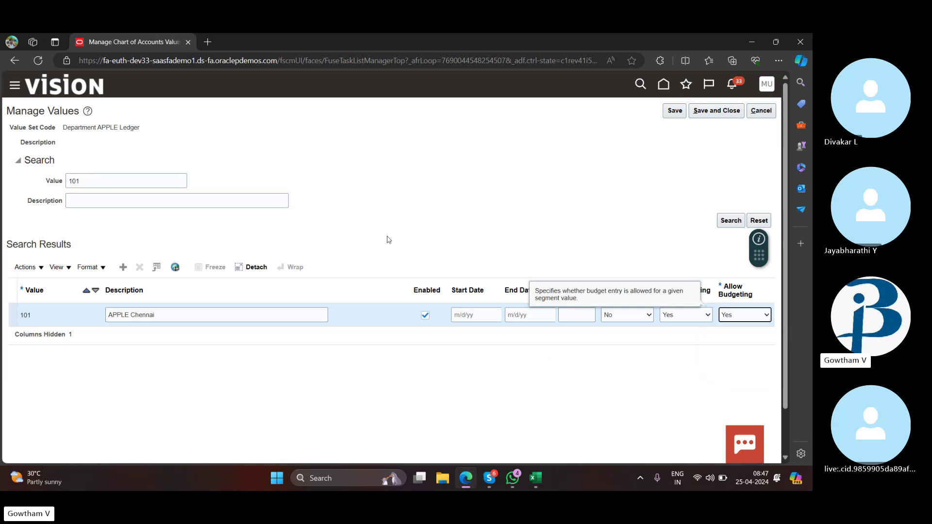
{"action": "left_click", "coordinate": [717, 112]}
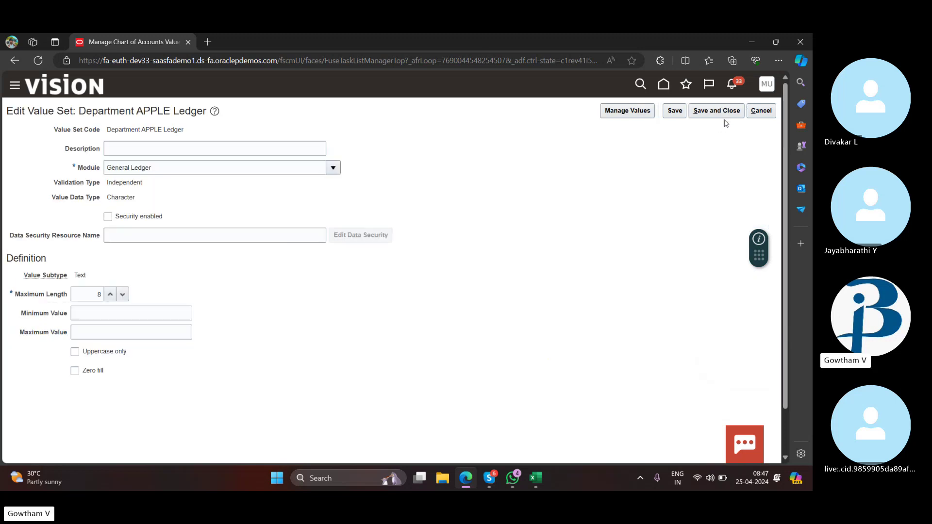
{"action": "left_click_drag", "start_coordinate": [701, 121], "coordinate": [774, 112]}
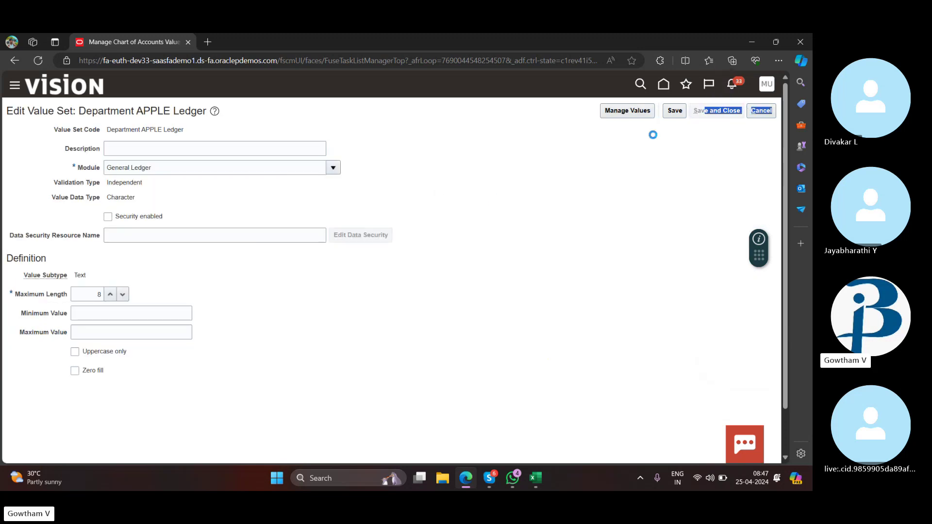
Step: Search the chart of accounts value sets for the value set code "account APPLE"
{"action": "left_click", "coordinate": [204, 166]}
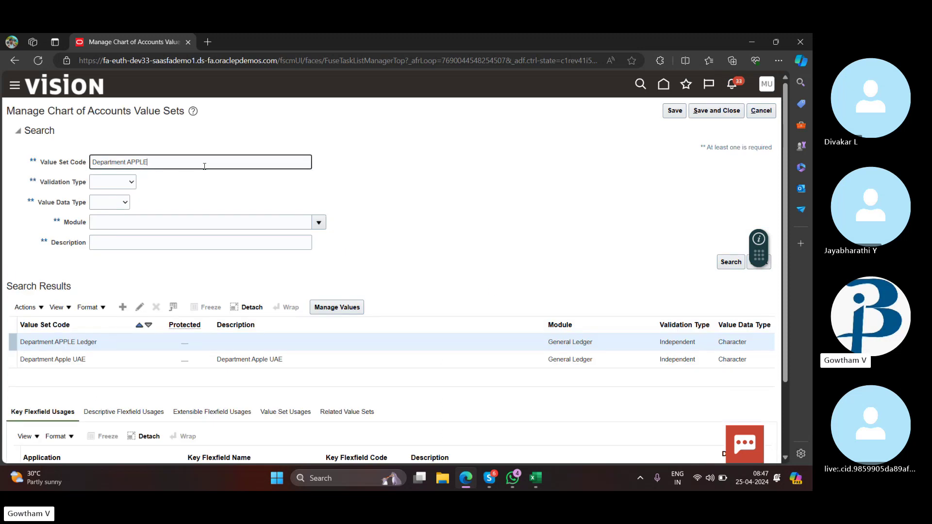
{"action": "key", "text": "Left"}
{"action": "key", "text": "Left"}
{"action": "key", "text": "Left"}
{"action": "key", "text": "Left"}
{"action": "key", "text": "BackSpace"}
{"action": "key", "text": "BackSpace"}
{"action": "key", "text": "BackSpace"}
{"action": "key", "text": "BackSpace"}
{"action": "key", "text": "BackSpace"}
{"action": "key", "text": "BackSpace"}
{"action": "key", "text": "BackSpace"}
{"action": "key", "text": "BackSpace"}
{"action": "key", "text": "BackSpace"}
{"action": "key", "text": "BackSpace"}
{"action": "key", "text": "BackSpace"}
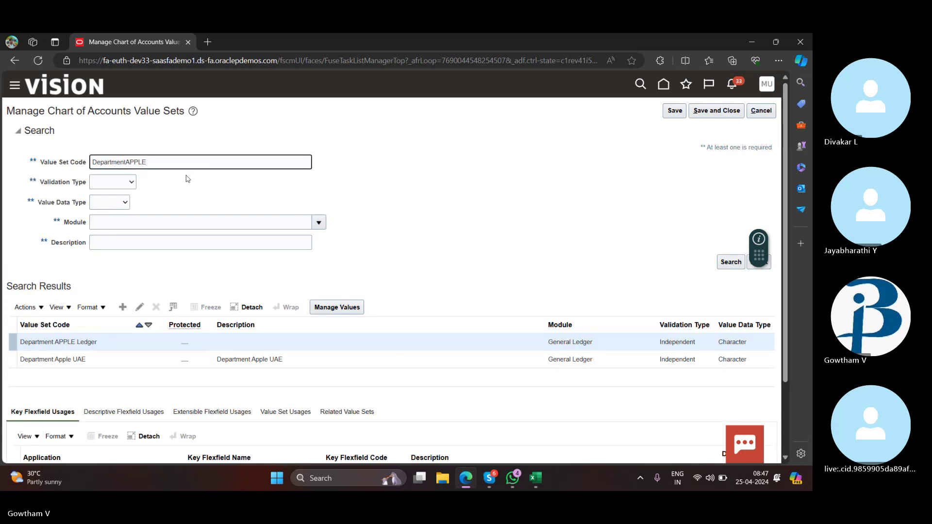
{"action": "type", "text": "adcount"}
{"action": "key", "text": "Return"}
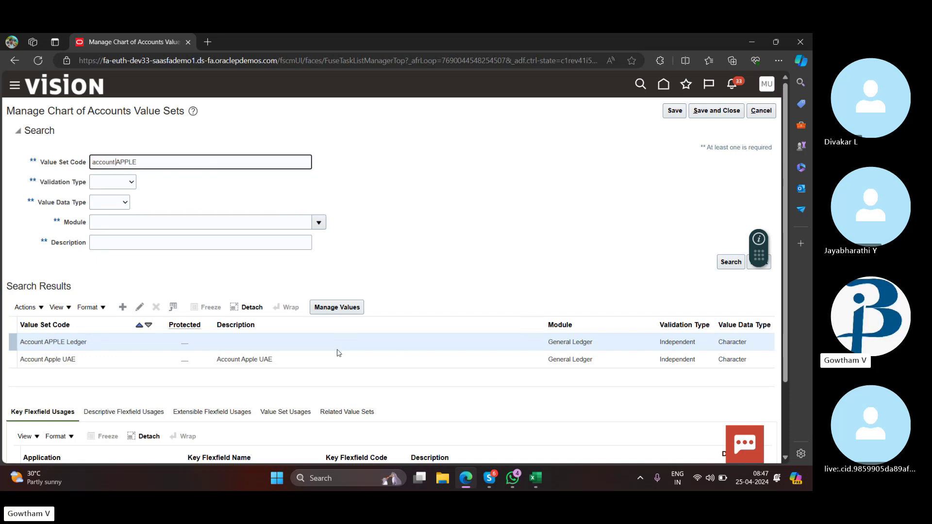
Step: Open the values of the Account APPLE Ledger value set and search for value 1001
{"action": "left_click", "coordinate": [350, 314]}
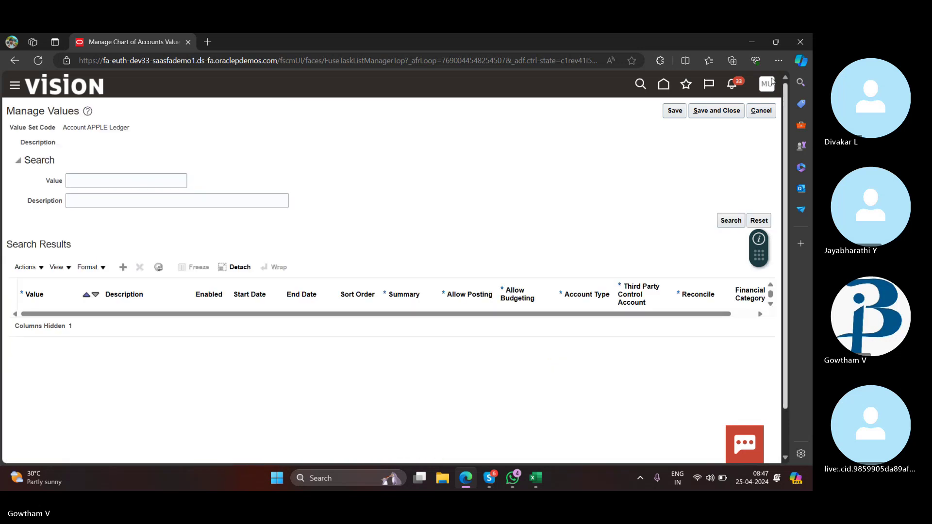
{"action": "left_click", "coordinate": [119, 181]}
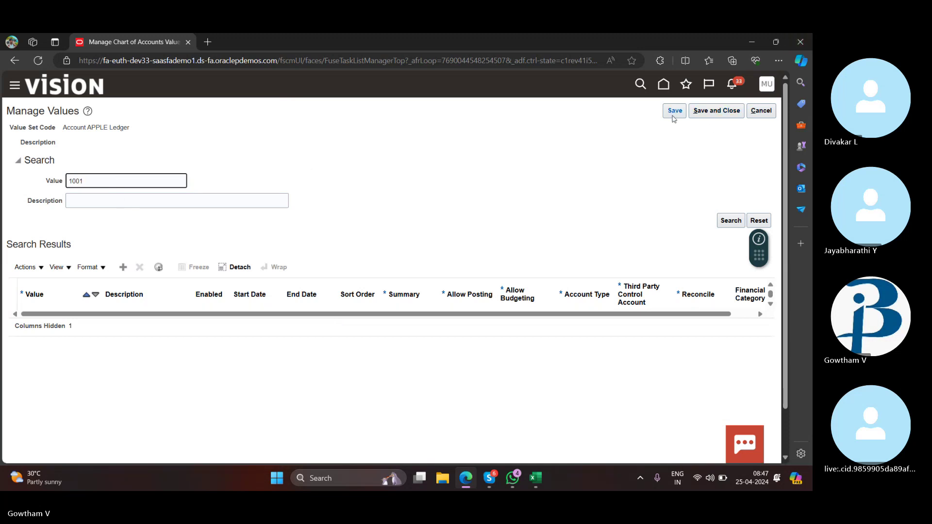
{"action": "left_click", "coordinate": [732, 222]}
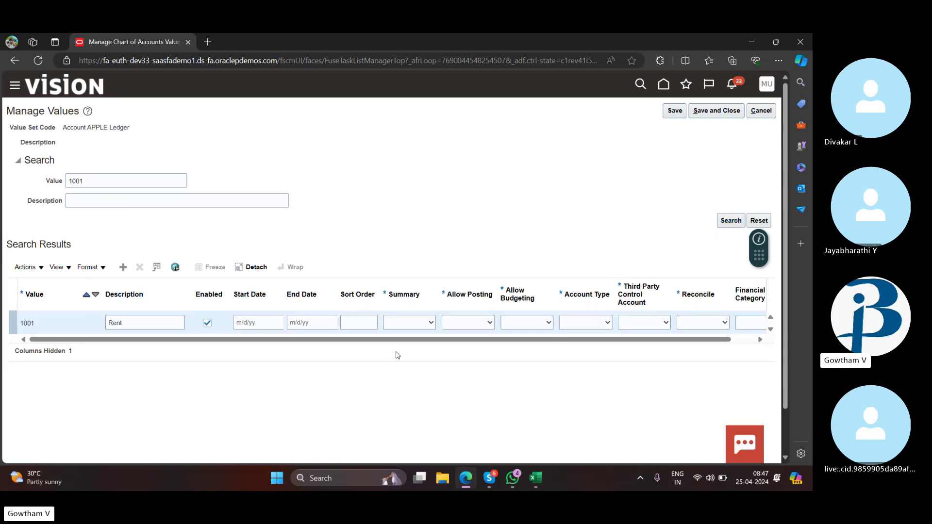
Step: For the Rent value 1001, set Summary to No, Allow Posting to Yes and Allow Budgeting to Yes
{"action": "left_click", "coordinate": [430, 324]}
{"action": "left_click", "coordinate": [426, 343]}
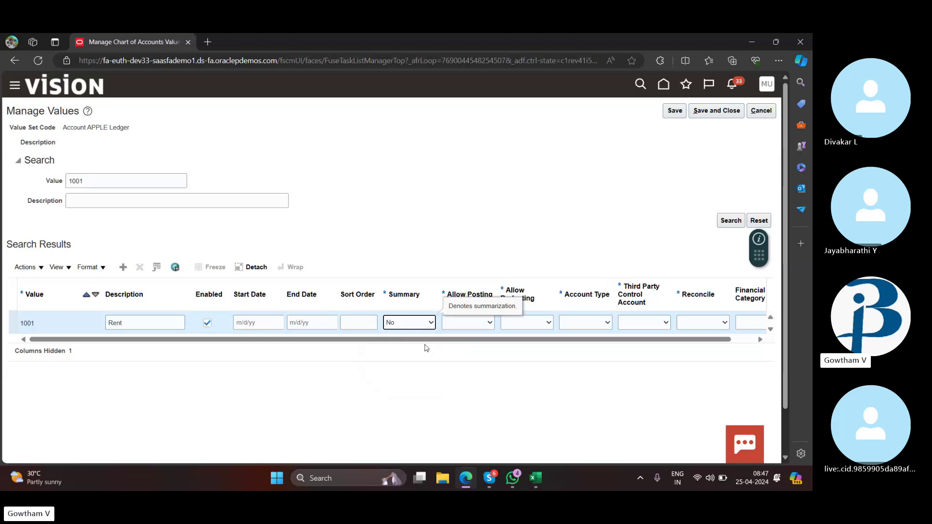
{"action": "left_click", "coordinate": [491, 323]}
{"action": "left_click", "coordinate": [477, 357]}
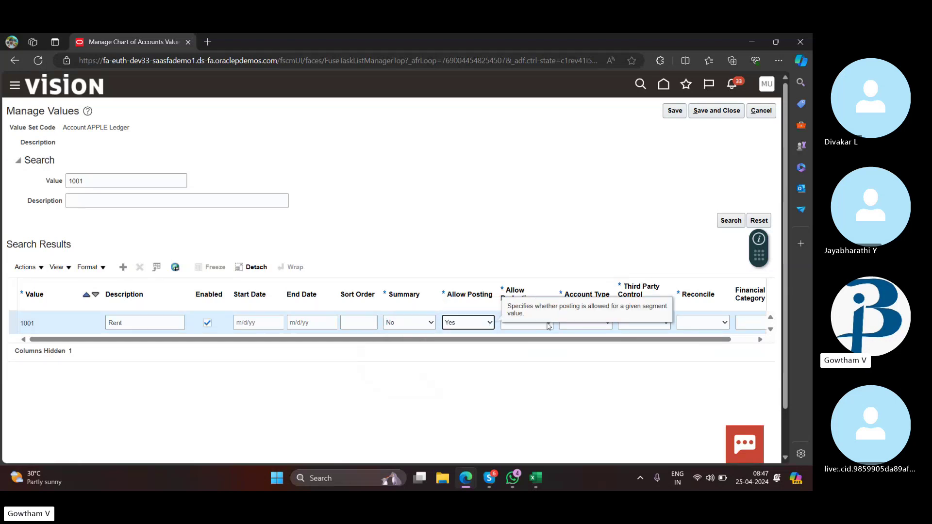
{"action": "left_click", "coordinate": [548, 323]}
{"action": "left_click", "coordinate": [530, 357]}
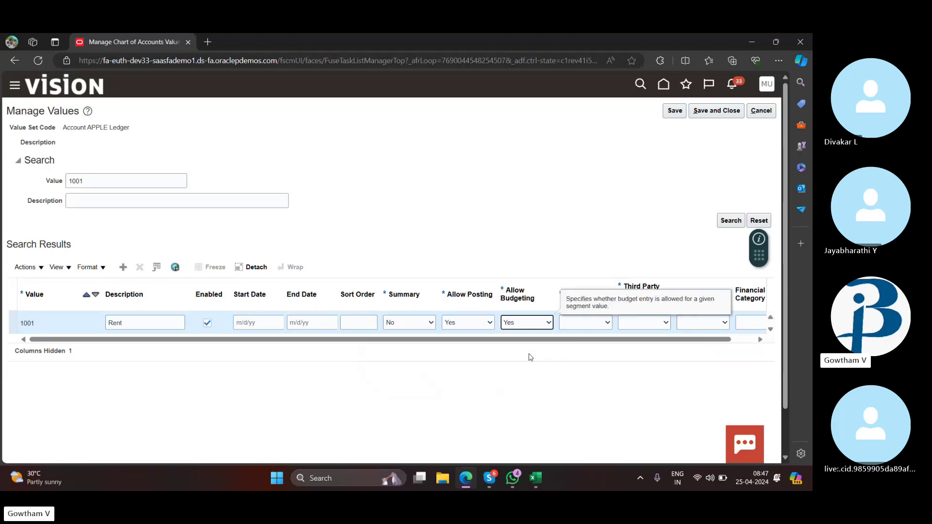
Step: Set the Rent value's Account Type to Owner's Equity, Third Party Control Account to No and Reconcile to Yes
{"action": "left_click", "coordinate": [596, 322]}
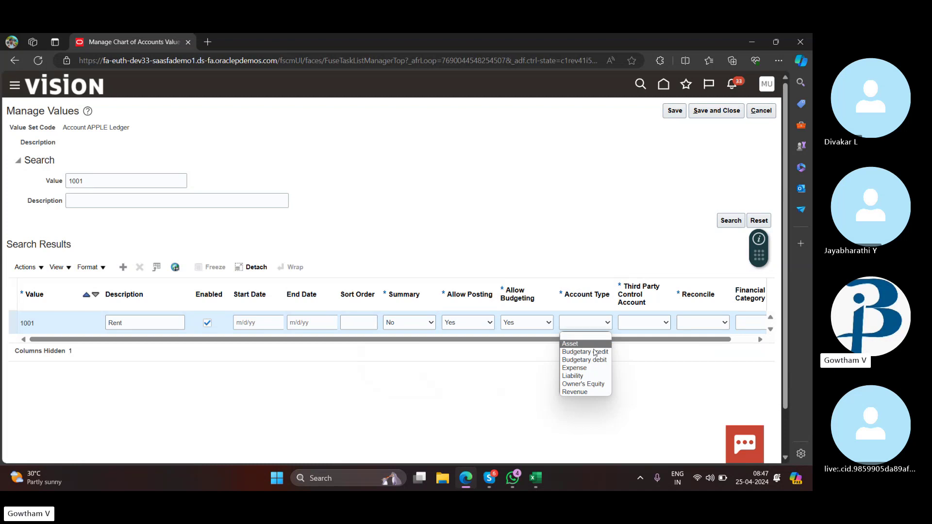
{"action": "left_click", "coordinate": [595, 386]}
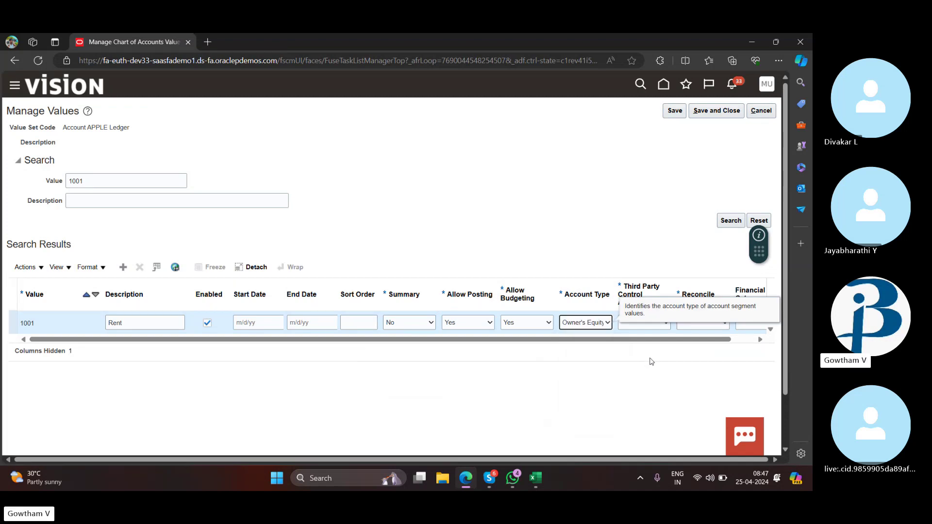
{"action": "left_click", "coordinate": [652, 323]}
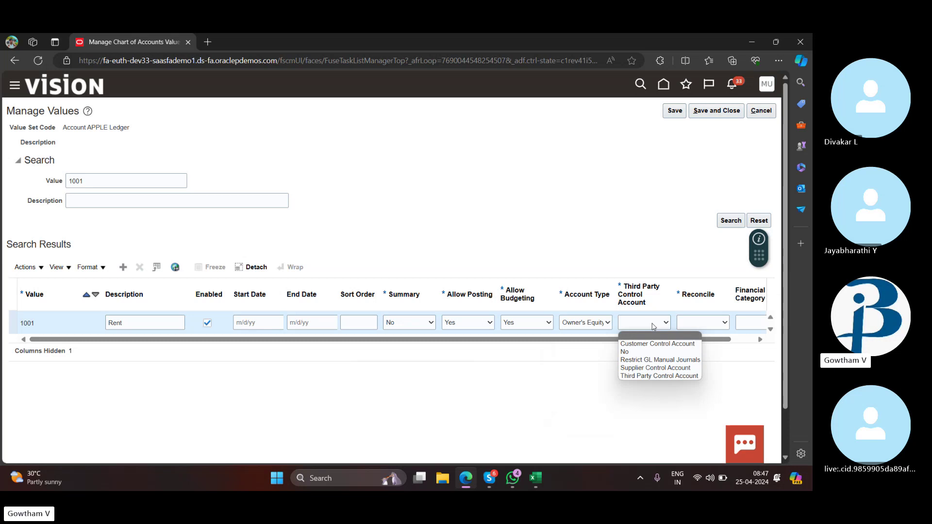
{"action": "left_click", "coordinate": [658, 353]}
{"action": "left_click", "coordinate": [703, 323]}
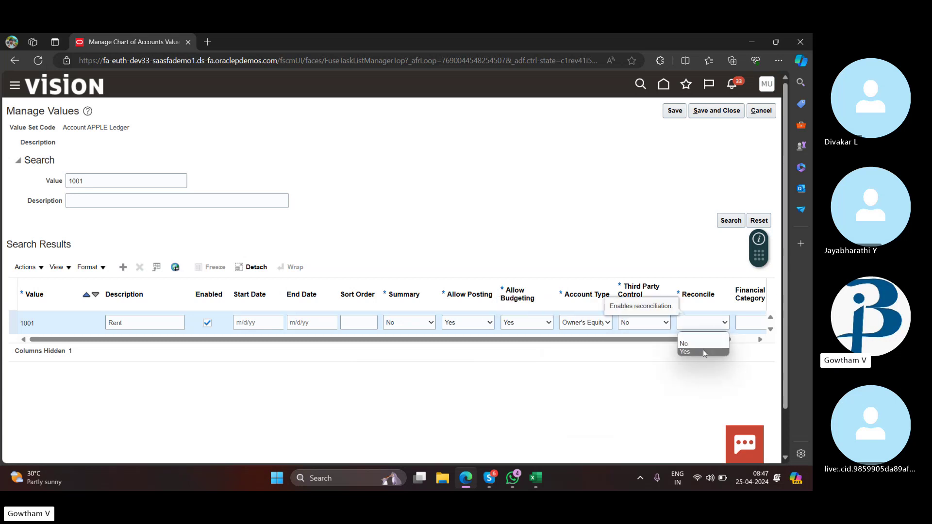
{"action": "left_click", "coordinate": [703, 353]}
Step: Set the Financial Category of the Rent value to Retained earnings
{"action": "left_click", "coordinate": [755, 324]}
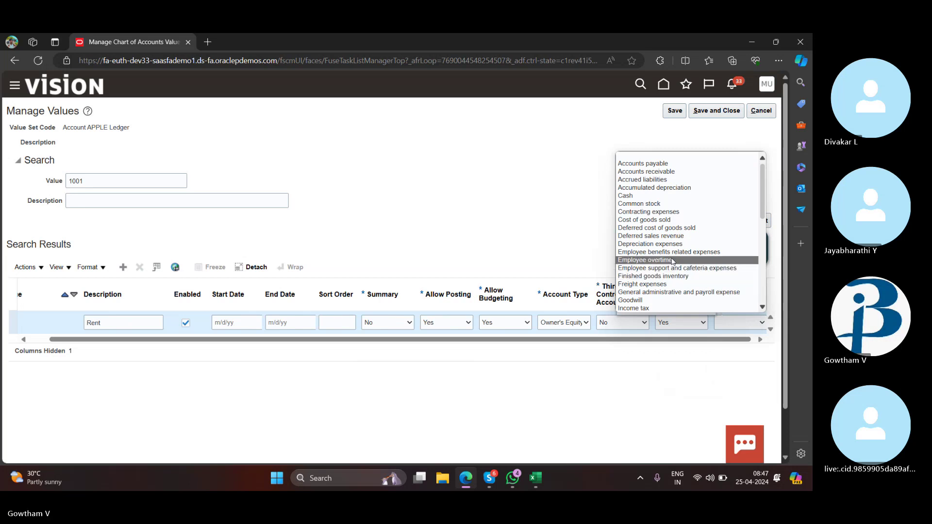
{"action": "scroll", "coordinate": [672, 262], "scroll_direction": "down", "scroll_amount": 5}
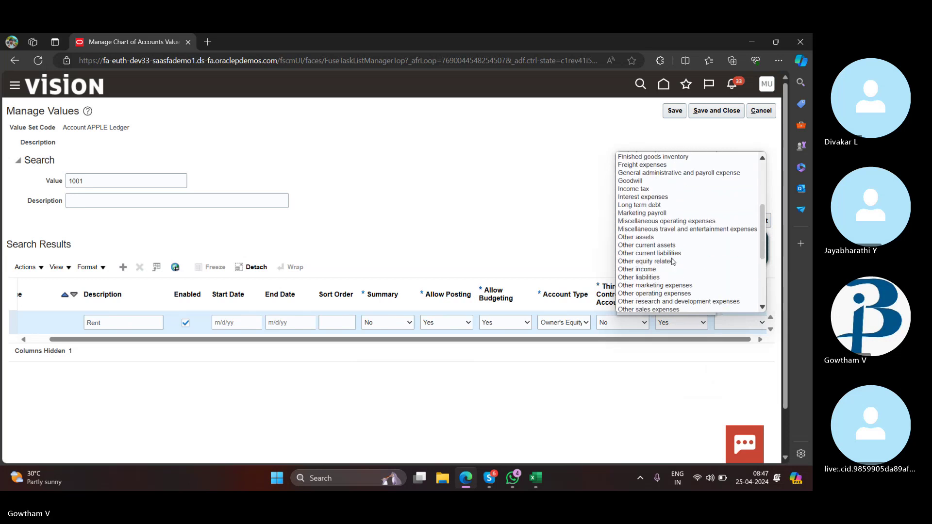
{"action": "scroll", "coordinate": [646, 209], "scroll_direction": "down", "scroll_amount": 4}
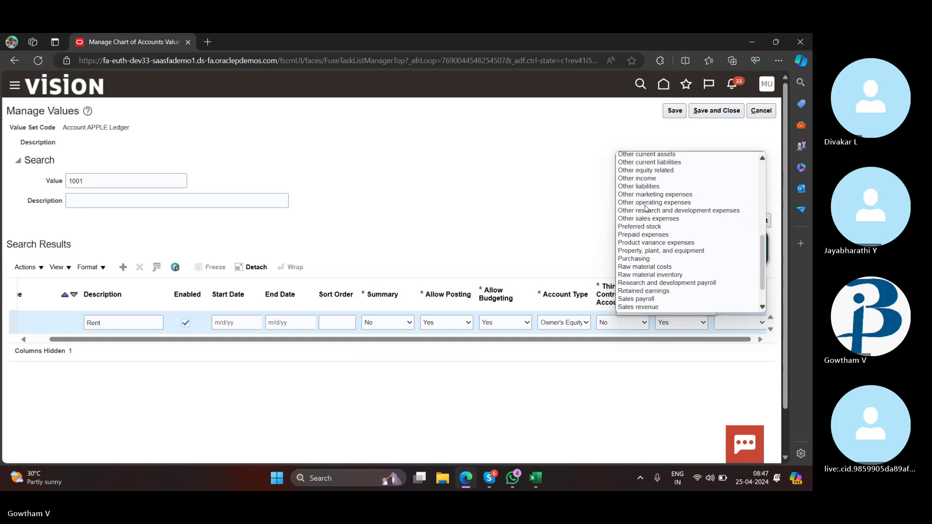
{"action": "scroll", "coordinate": [646, 208], "scroll_direction": "down", "scroll_amount": 2}
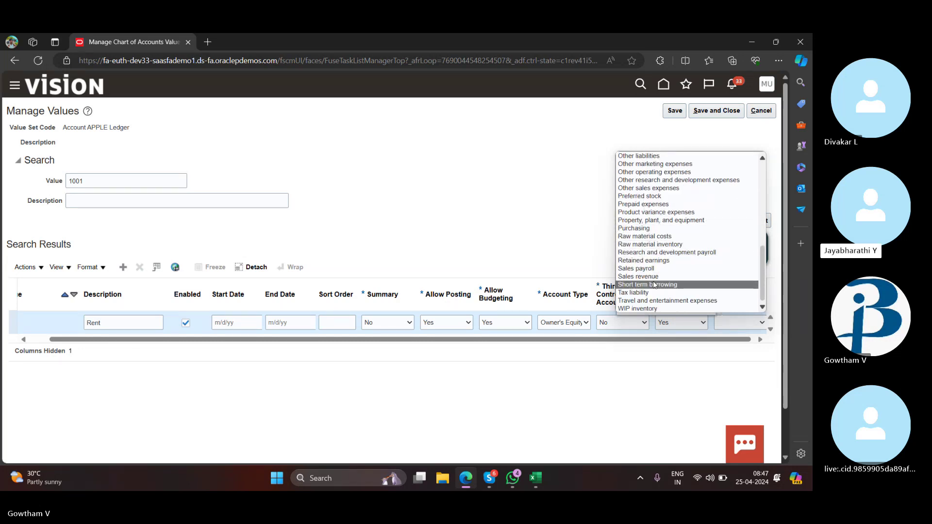
{"action": "left_click", "coordinate": [646, 260]}
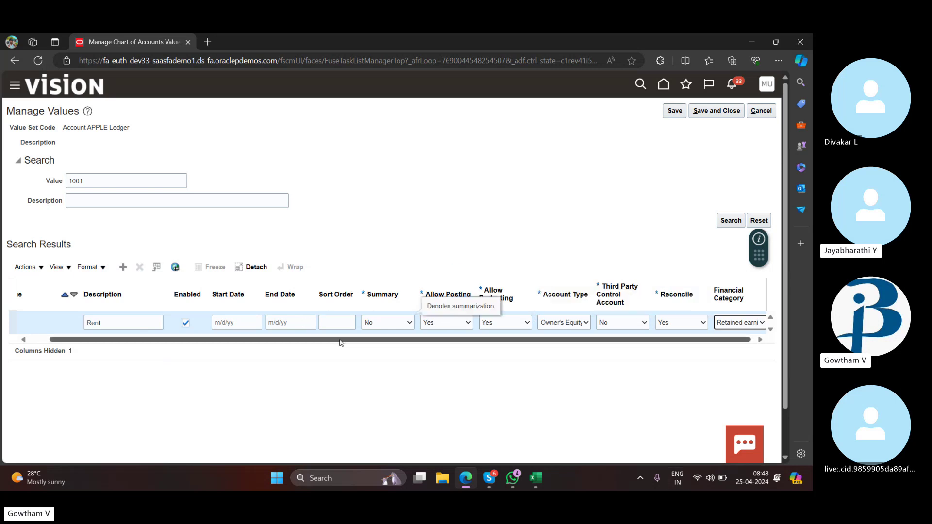
Step: Review the Rent value's Summary, Allow Posting, Allow Budgeting, Account Type, Third Party Control Account and Reconcile settings and their available options
{"action": "left_click", "coordinate": [398, 323]}
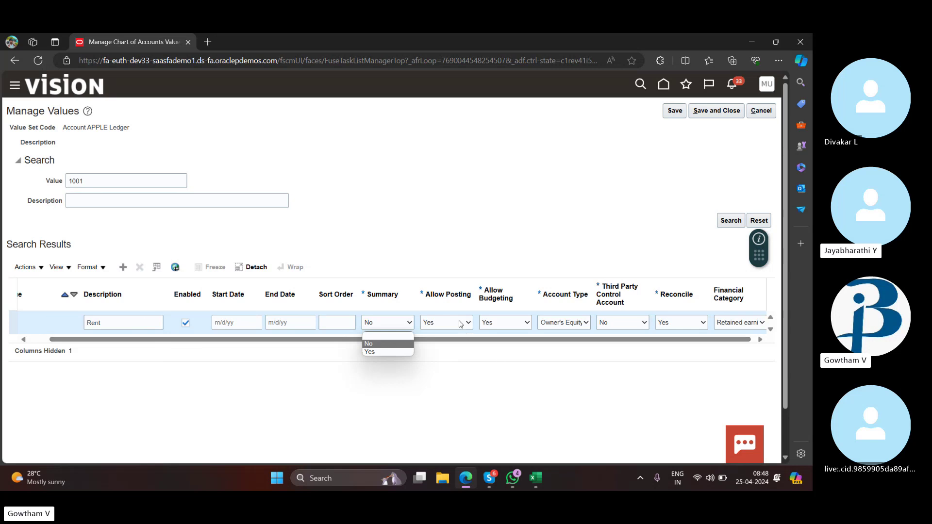
{"action": "left_click", "coordinate": [468, 366]}
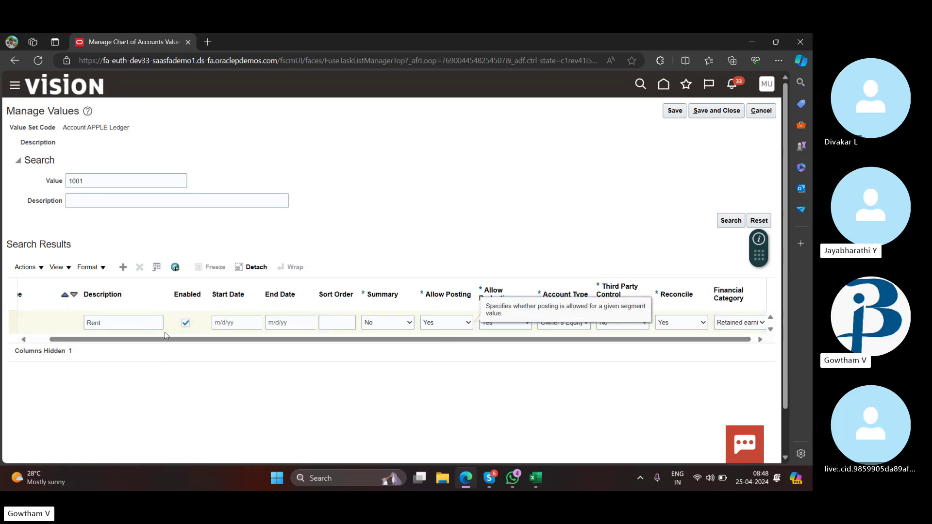
{"action": "left_click", "coordinate": [264, 344]}
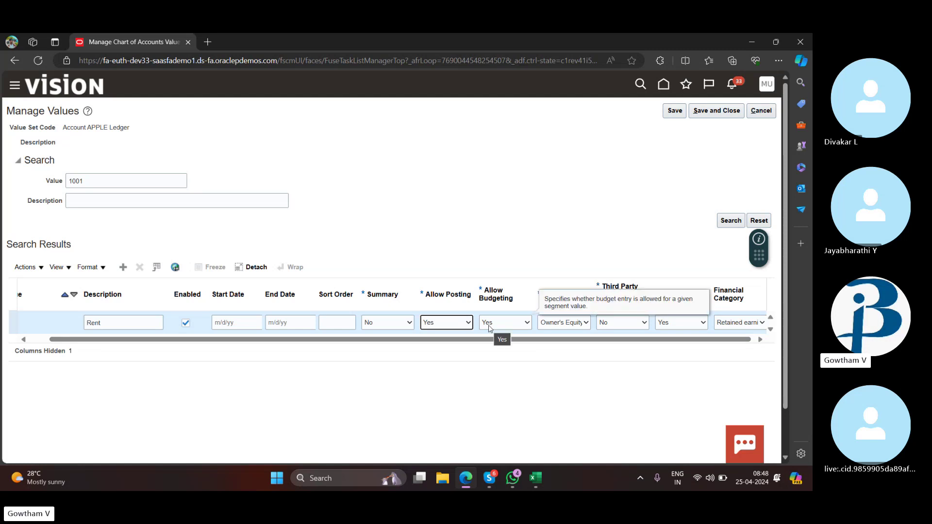
{"action": "left_click", "coordinate": [507, 379]}
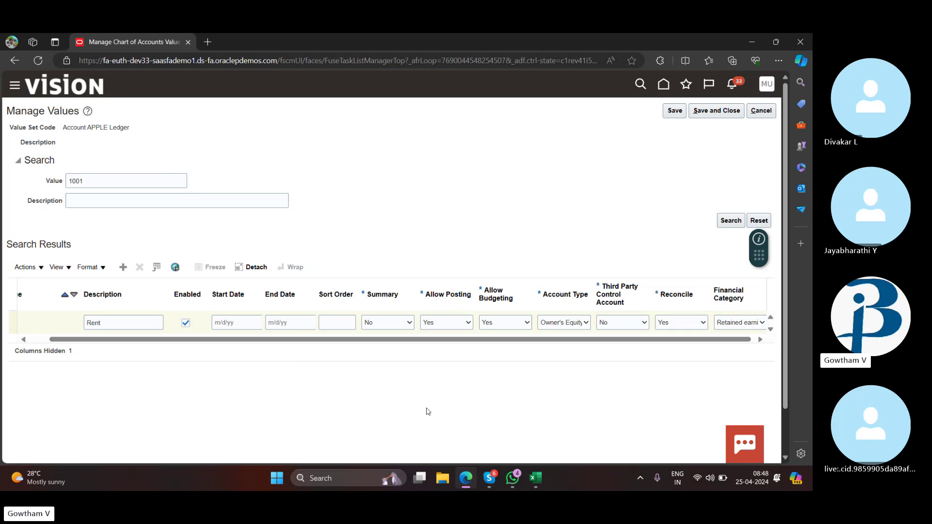
{"action": "left_click", "coordinate": [627, 330]}
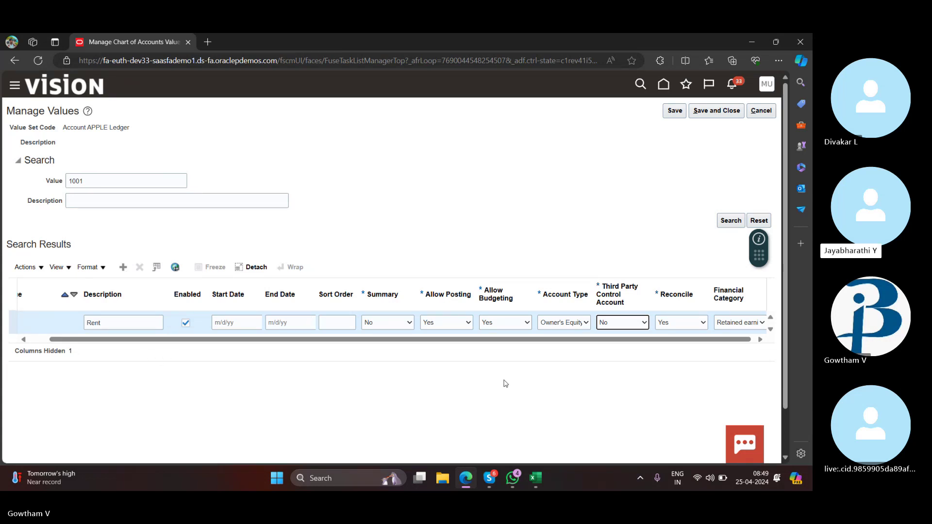
{"action": "left_click", "coordinate": [585, 323]}
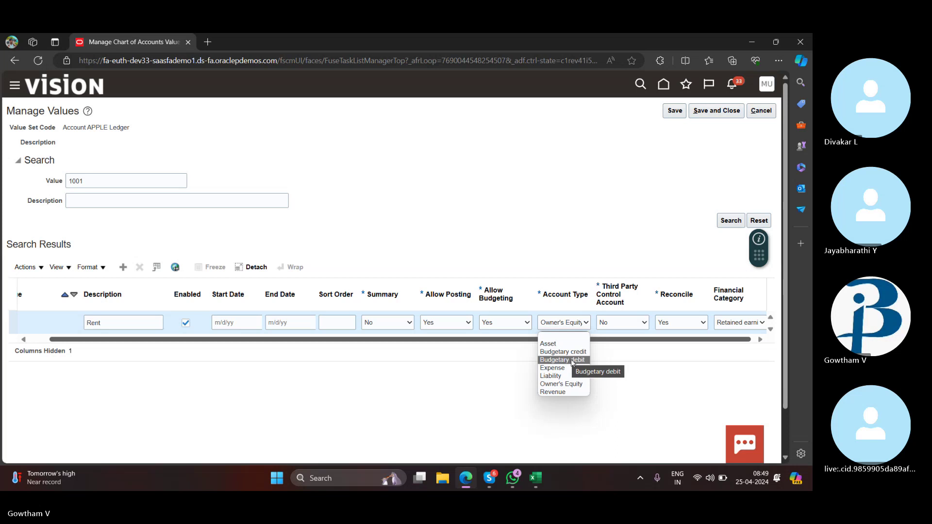
{"action": "left_click", "coordinate": [559, 384]}
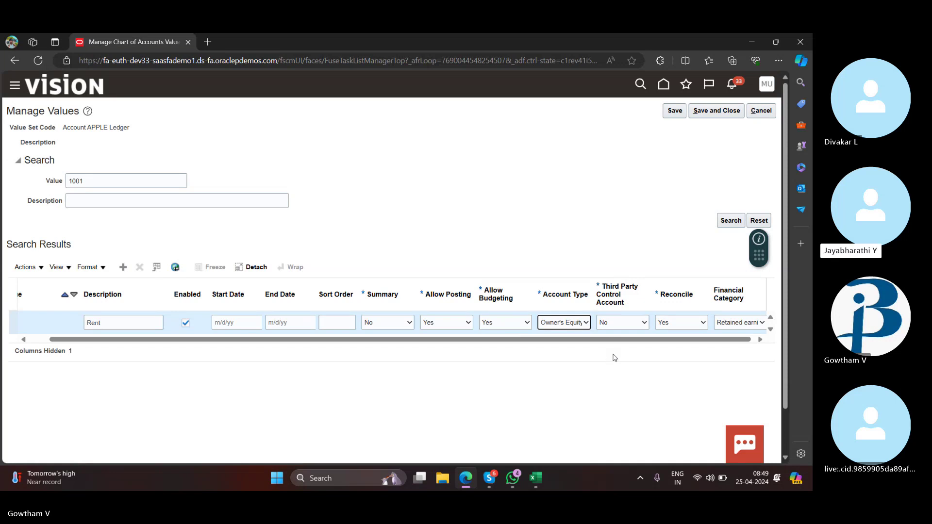
{"action": "left_click", "coordinate": [634, 323]}
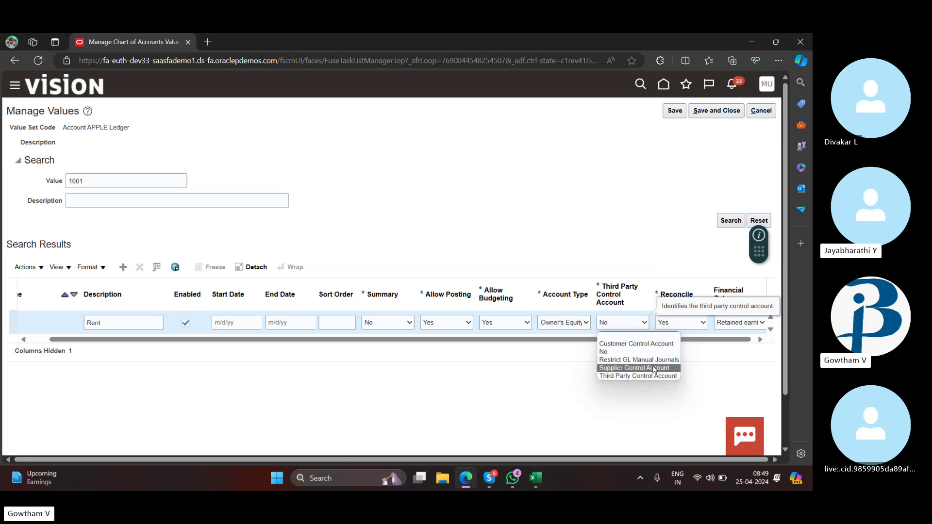
{"action": "left_click", "coordinate": [609, 352]}
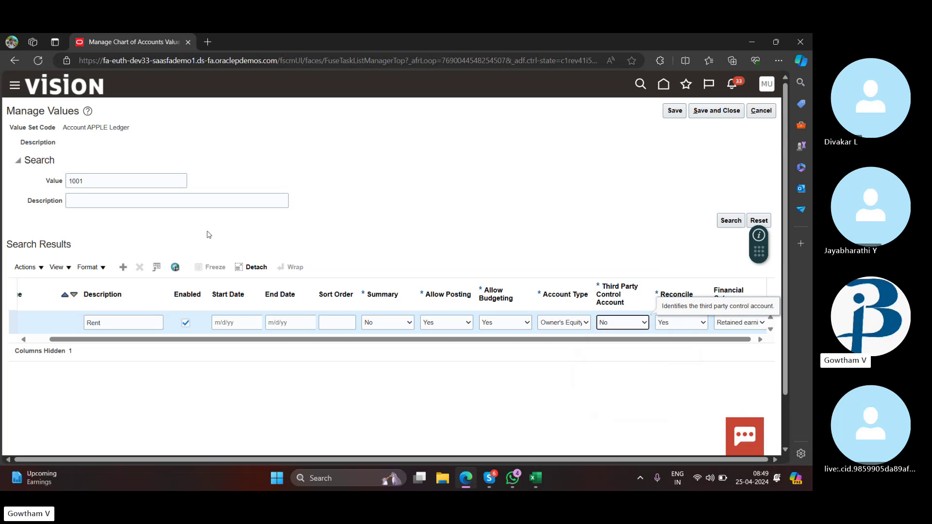
{"action": "left_click", "coordinate": [701, 322]}
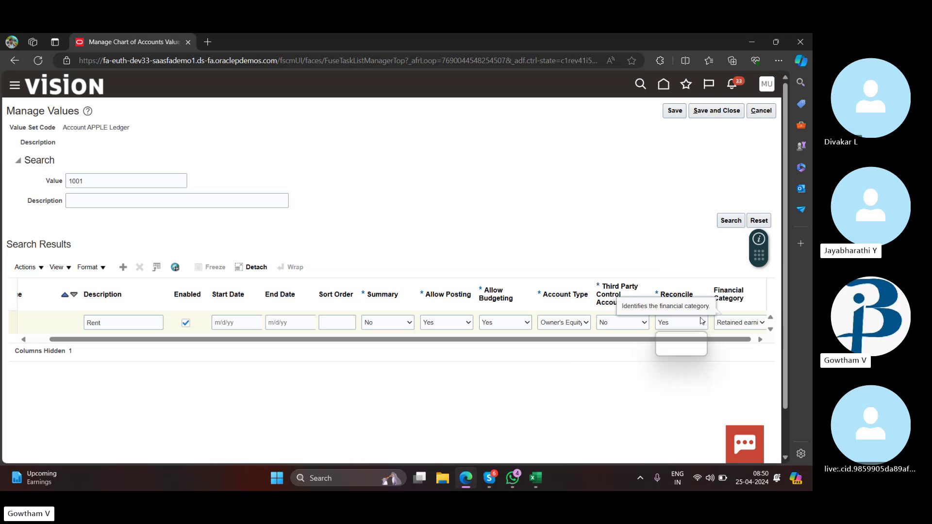
{"action": "left_click", "coordinate": [670, 351]}
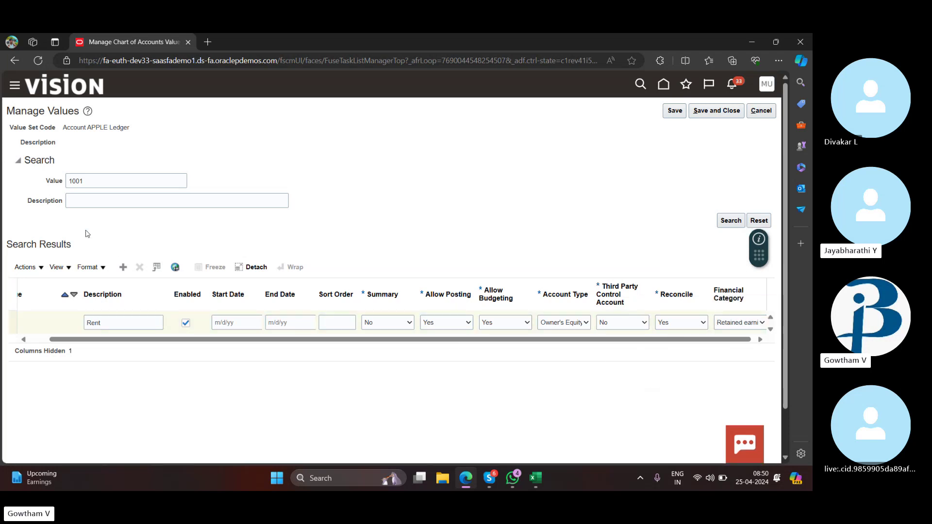
{"action": "left_click", "coordinate": [446, 323]}
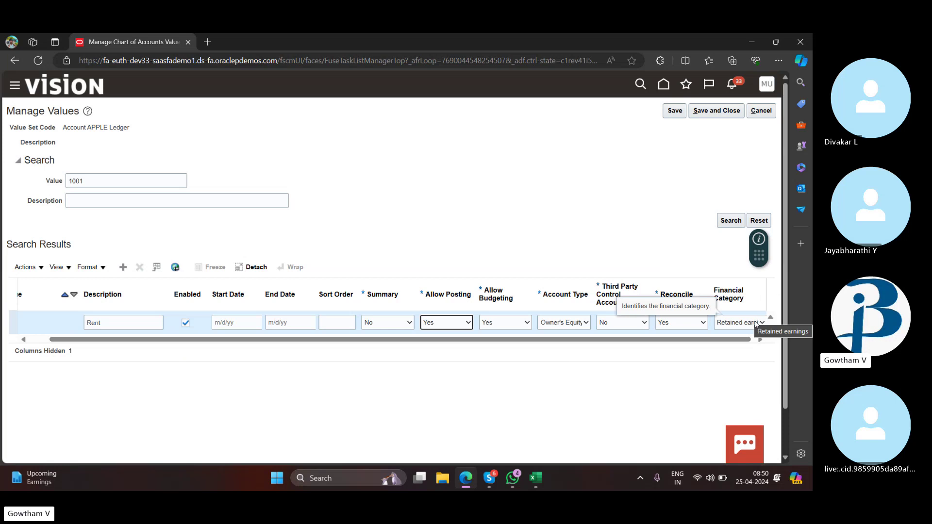
{"action": "left_click", "coordinate": [663, 366]}
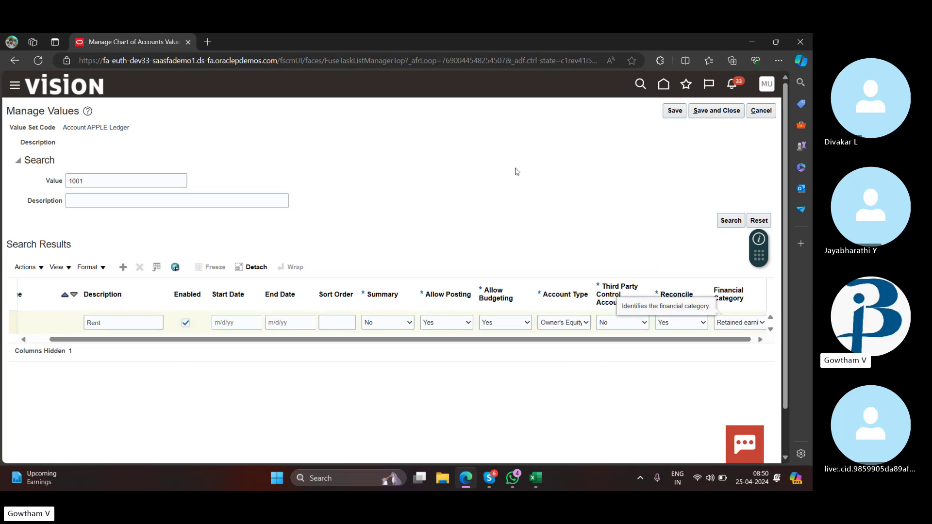
Step: Save the Rent value's attributes and search the Account APPLE Ledger value set for value 1002
{"action": "left_click", "coordinate": [675, 111]}
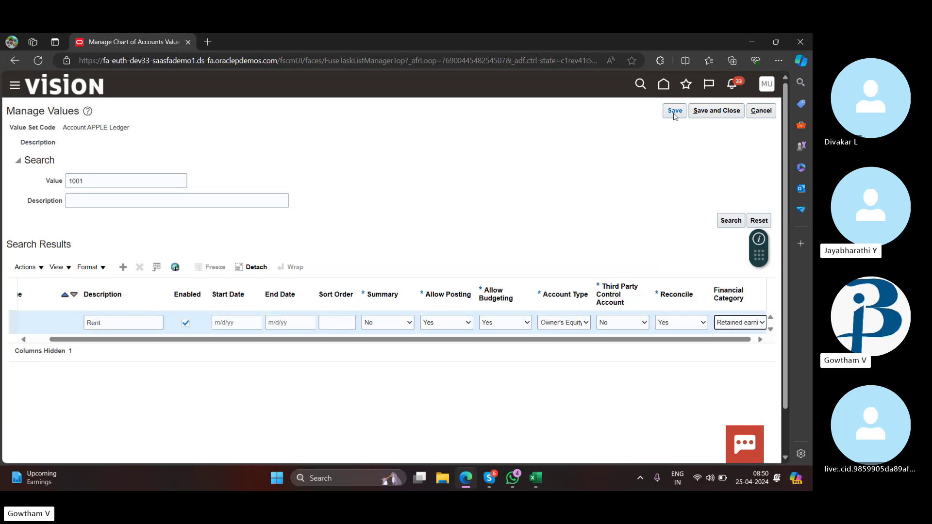
{"action": "left_click", "coordinate": [160, 182]}
{"action": "key", "text": "BackSpace"}
{"action": "key", "text": "BackSpace"}
{"action": "key", "text": "BackSpace"}
{"action": "key", "text": "BackSpace"}
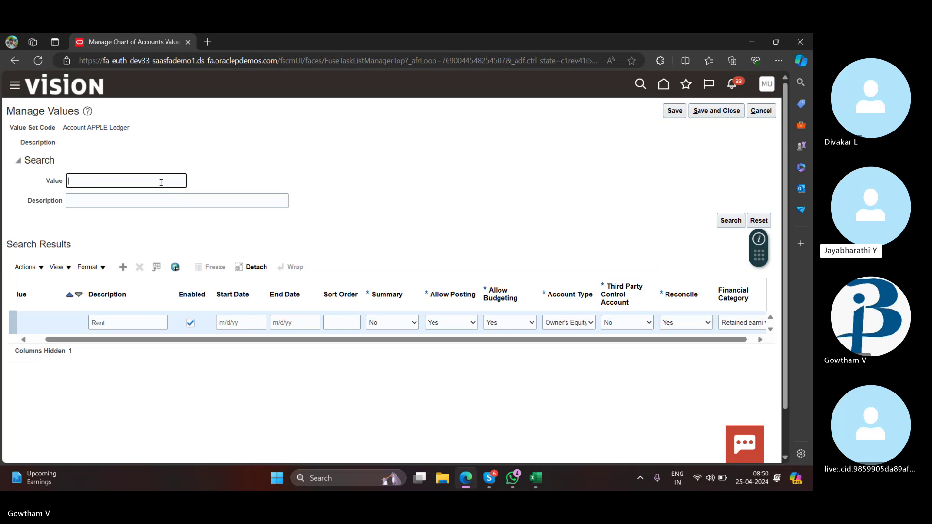
{"action": "type", "text": "1002"}
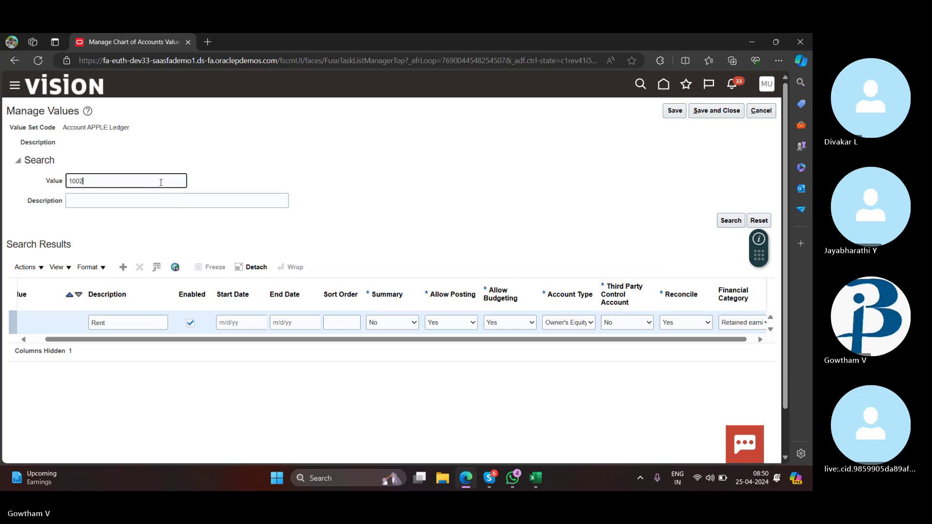
{"action": "key", "text": "Return"}
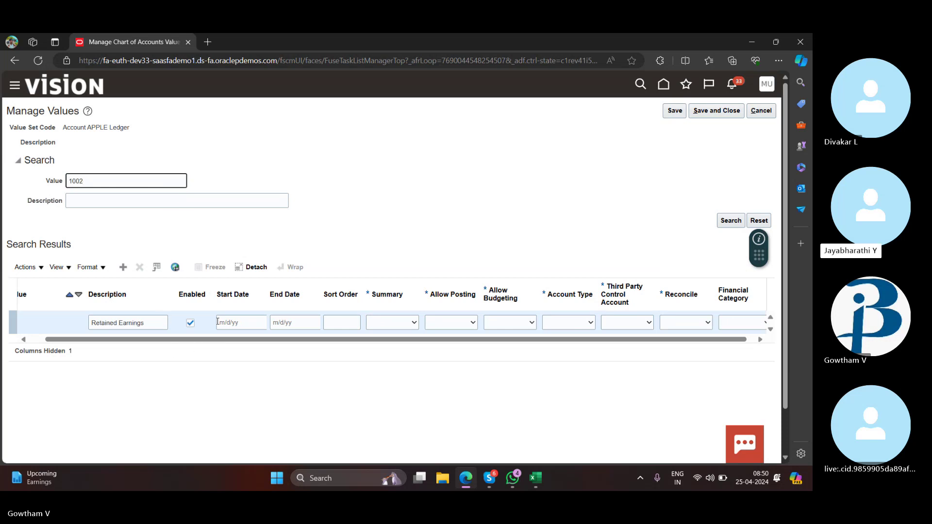
Step: For the Retained Earnings value 1002, set Summary to No, Allow Posting to Yes and Allow Budgeting to Yes
{"action": "left_click", "coordinate": [399, 325]}
{"action": "left_click", "coordinate": [396, 350]}
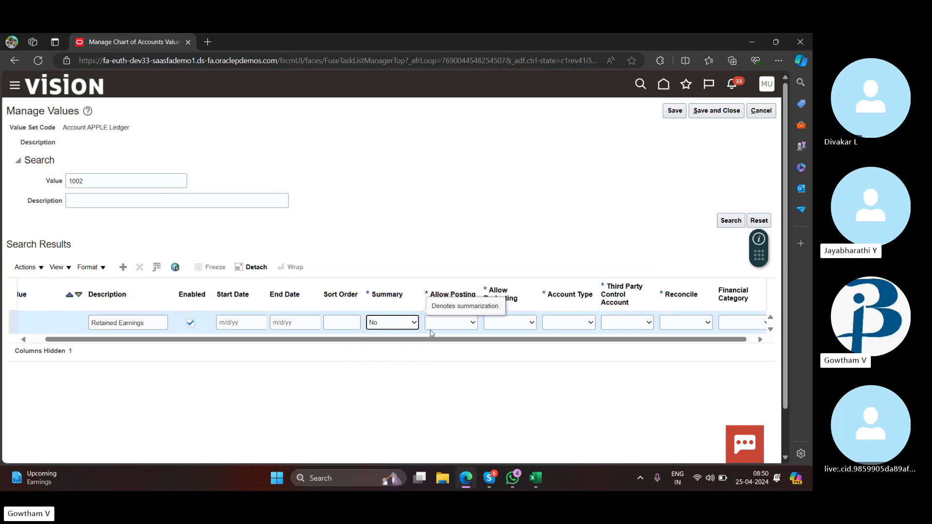
{"action": "left_click", "coordinate": [470, 324]}
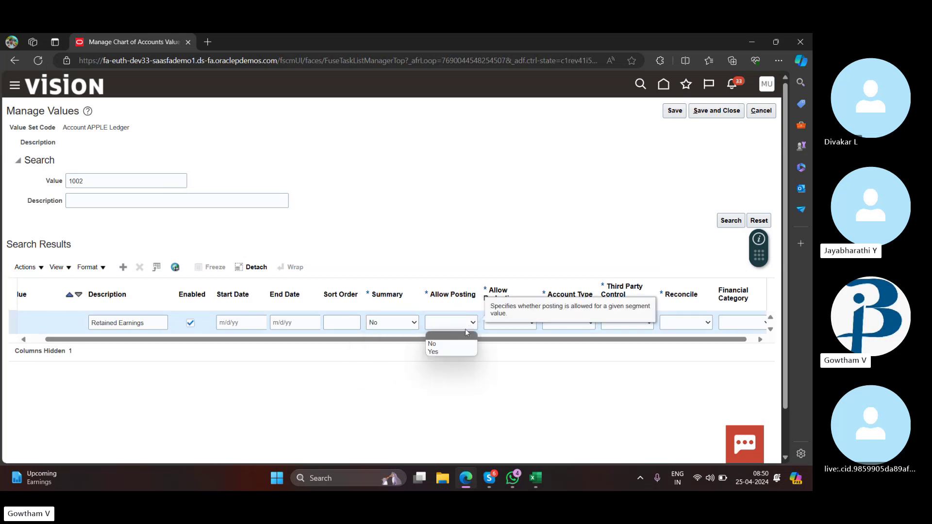
{"action": "left_click", "coordinate": [455, 354]}
{"action": "left_click", "coordinate": [523, 323]}
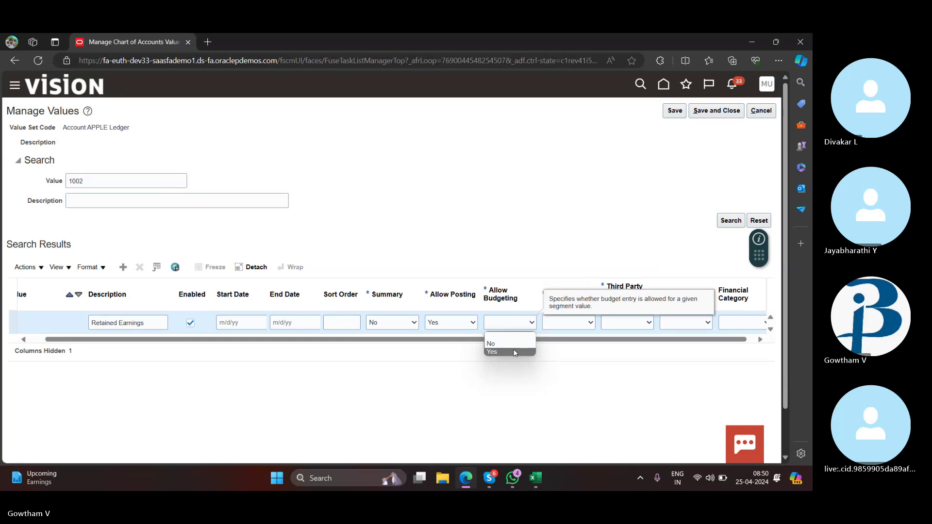
{"action": "left_click", "coordinate": [515, 352]}
Step: Set the Retained Earnings value's Account Type to Owner's Equity, Third Party Control Account to No and Reconcile to Yes
{"action": "left_click", "coordinate": [583, 324]}
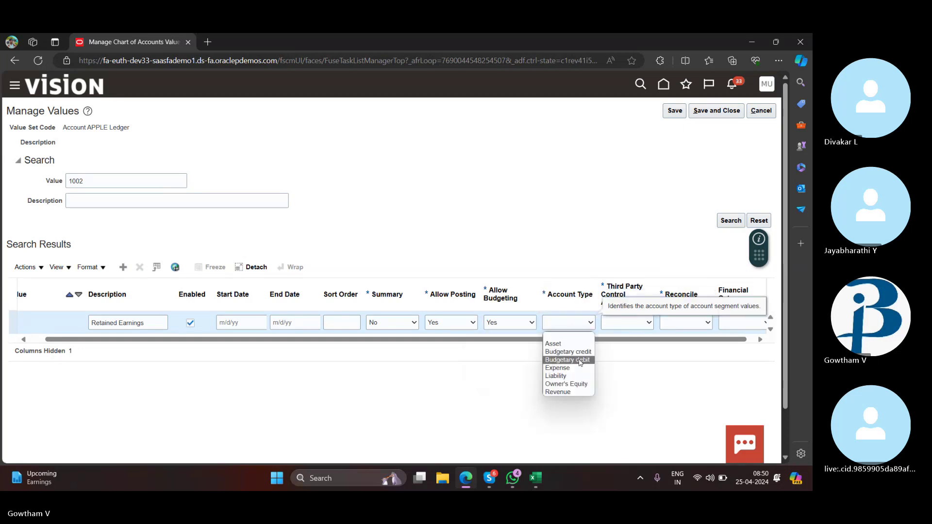
{"action": "left_click", "coordinate": [579, 384]}
{"action": "left_click", "coordinate": [618, 325]}
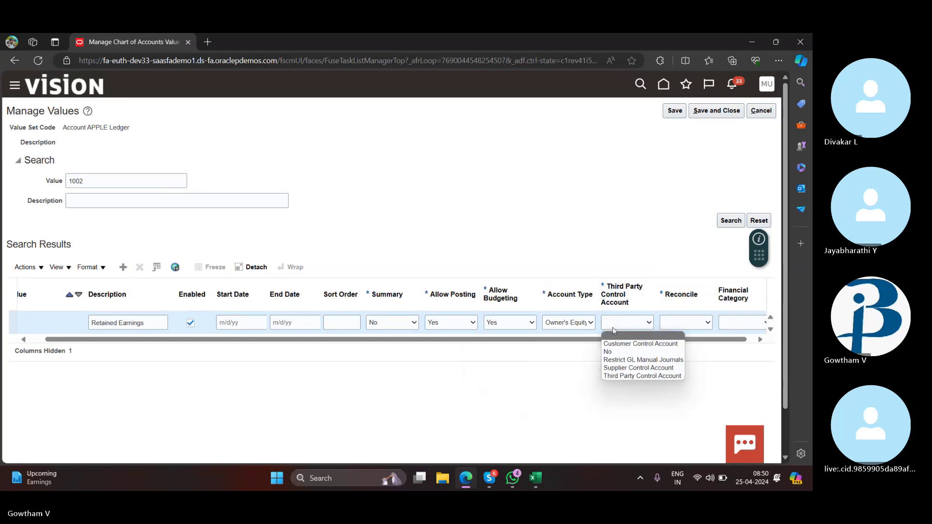
{"action": "left_click", "coordinate": [624, 351]}
{"action": "left_click", "coordinate": [686, 324]}
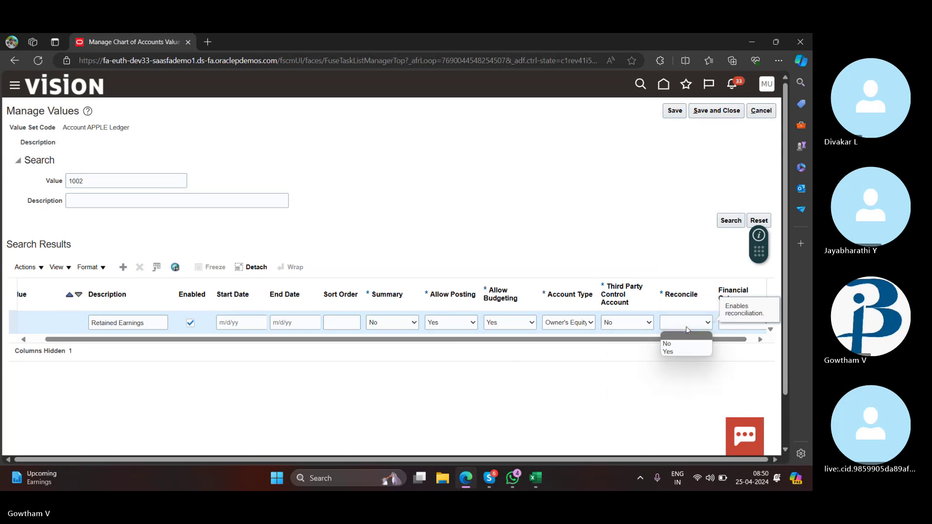
{"action": "left_click", "coordinate": [683, 353]}
Step: Assign a Financial Category to the Retained Earnings value, and save and close the account values
{"action": "left_click", "coordinate": [755, 323]}
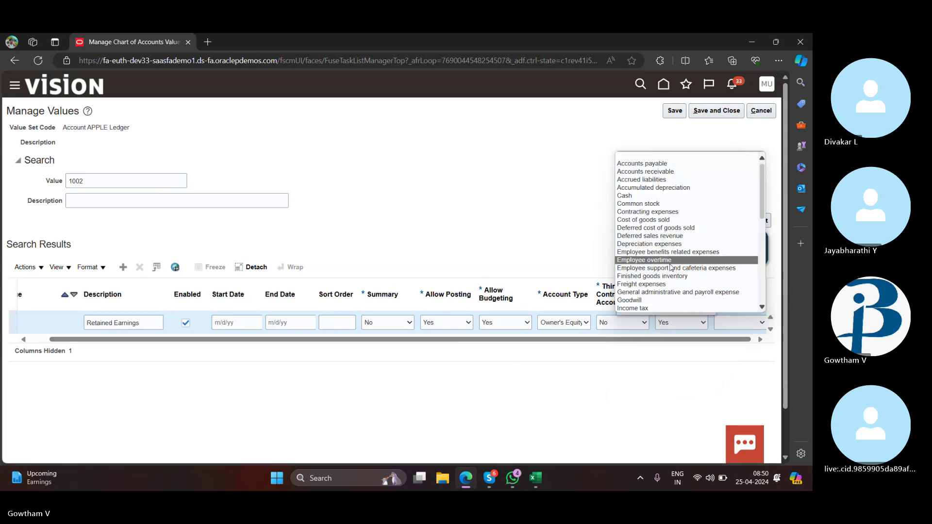
{"action": "scroll", "coordinate": [670, 266], "scroll_direction": "down", "scroll_amount": 5}
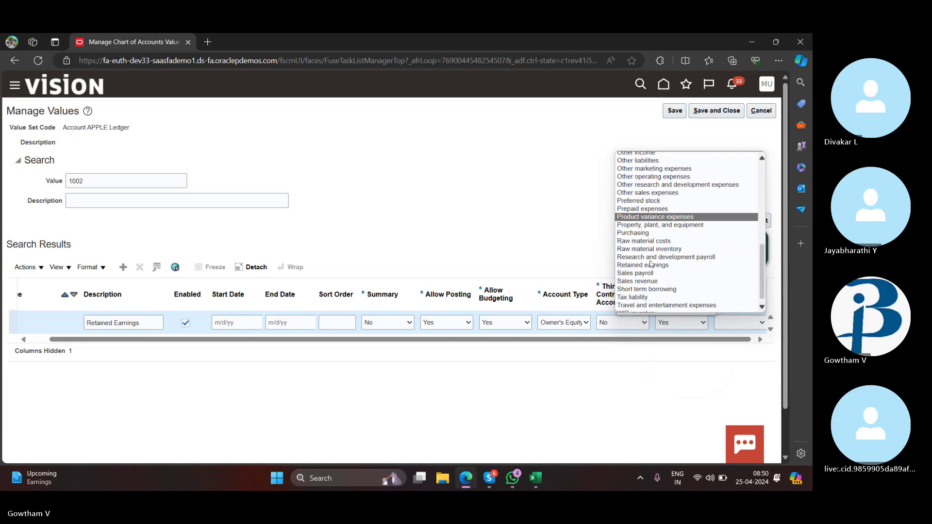
{"action": "scroll", "coordinate": [651, 264], "scroll_direction": "down", "scroll_amount": 1}
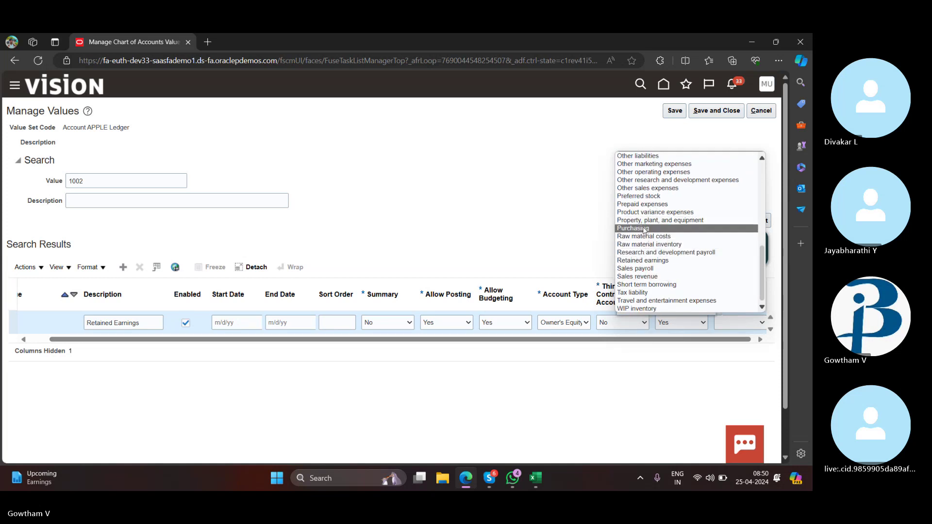
{"action": "scroll", "coordinate": [644, 230], "scroll_direction": "up", "scroll_amount": 1}
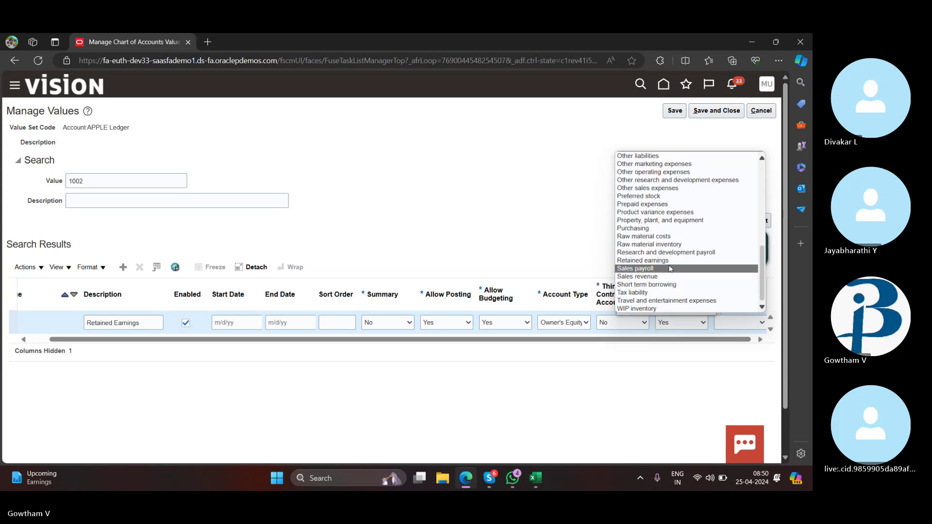
{"action": "left_click", "coordinate": [645, 267]}
{"action": "left_click", "coordinate": [714, 110]}
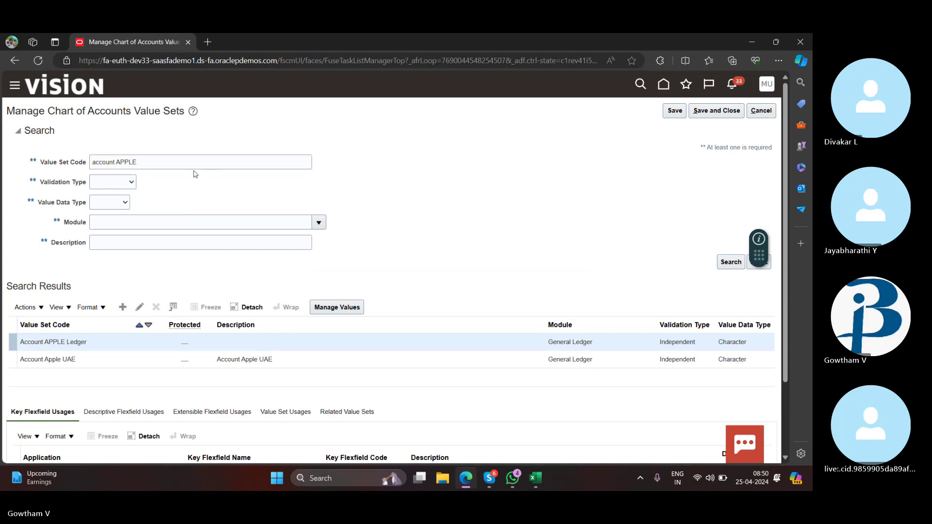
Step: Search the chart of accounts value sets for "product APPLE" and open the values of Product APPLE Ledger
{"action": "left_click", "coordinate": [193, 166]}
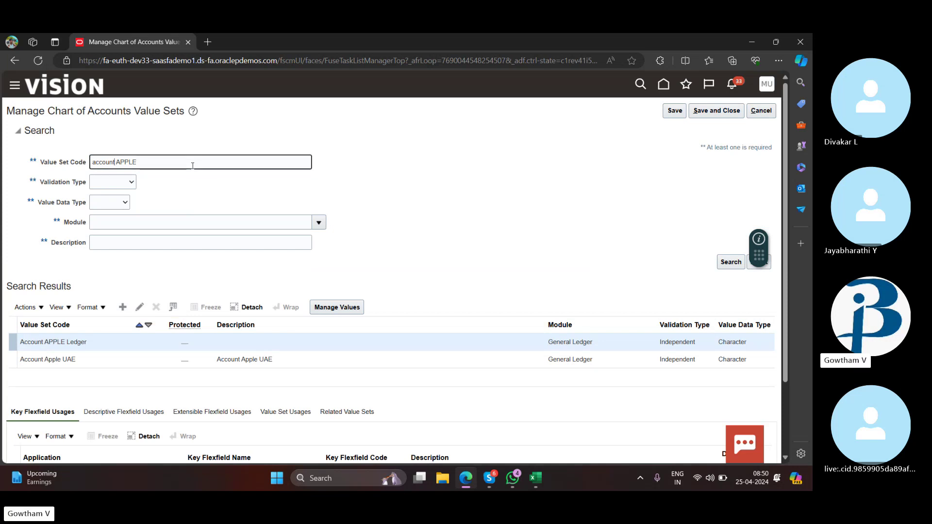
{"action": "key", "text": "BackSpace"}
{"action": "key", "text": "BackSpace"}
{"action": "key", "text": "BackSpace"}
{"action": "key", "text": "BackSpace"}
{"action": "key", "text": "BackSpace"}
{"action": "key", "text": "BackSpace"}
{"action": "key", "text": "BackSpace"}
{"action": "key", "text": "BackSpace"}
{"action": "type", "text": "product"}
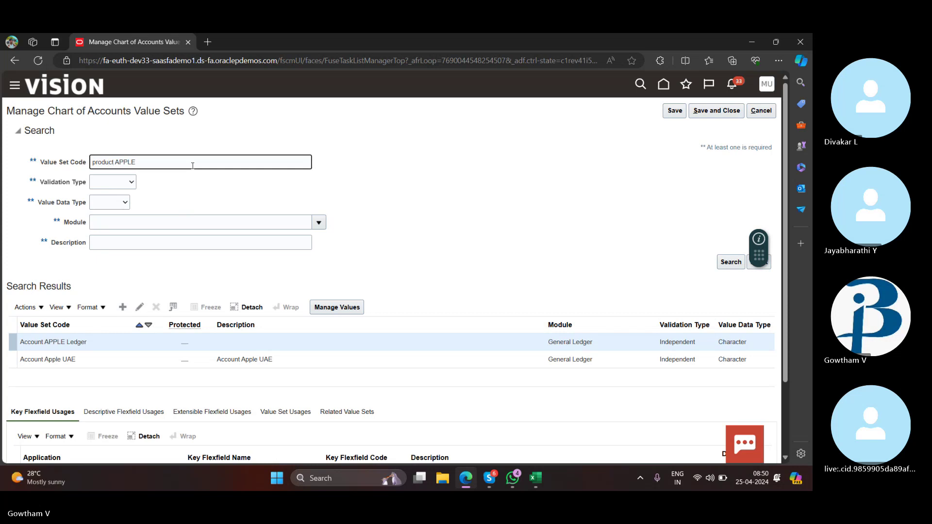
{"action": "key", "text": "Return"}
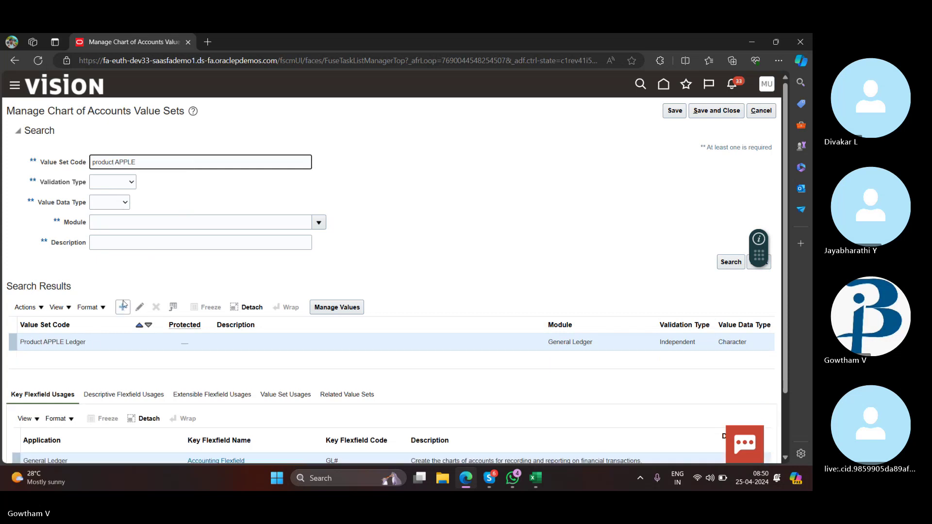
{"action": "left_click", "coordinate": [356, 308]}
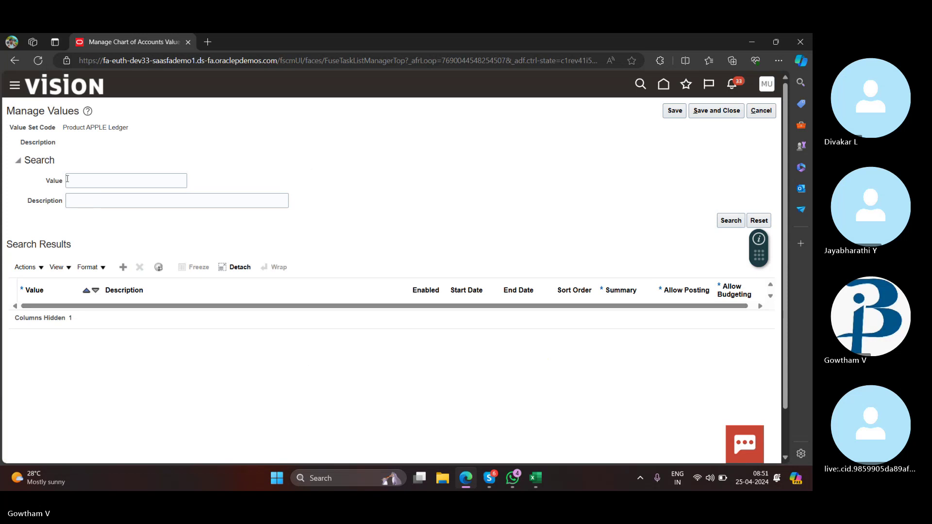
Step: Find the Mobile value 10001, set Summary to No, Allow Posting and Allow Budgeting to Yes, and save it
{"action": "left_click", "coordinate": [97, 180]}
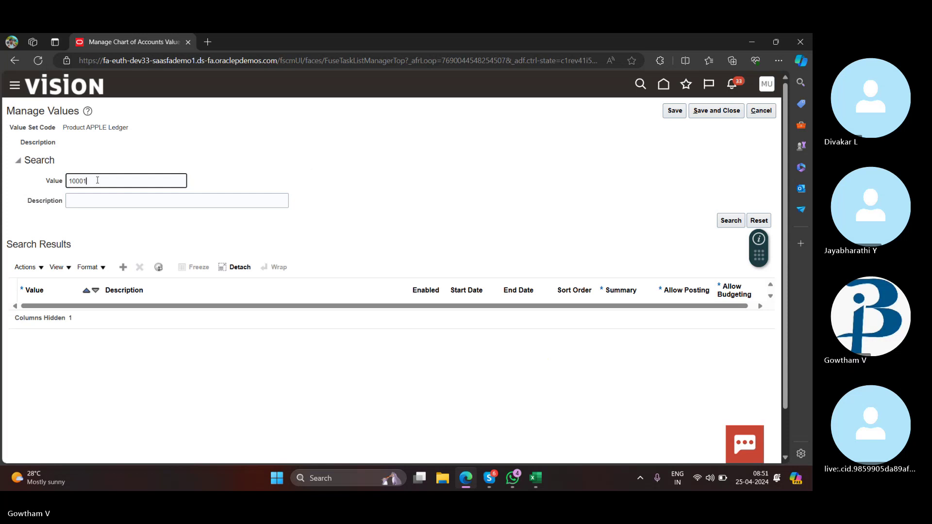
{"action": "key", "text": "Return"}
{"action": "left_click", "coordinate": [626, 315]}
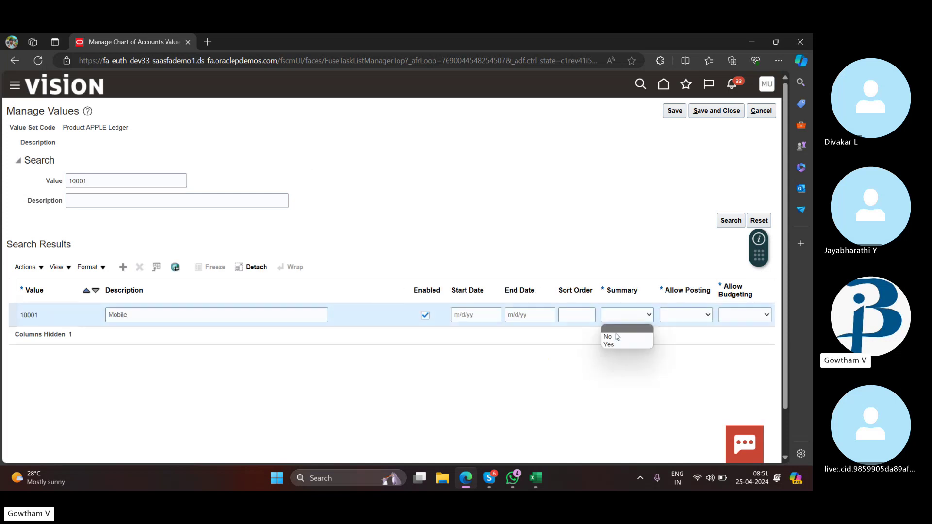
{"action": "left_click", "coordinate": [617, 341]}
{"action": "left_click", "coordinate": [688, 316]}
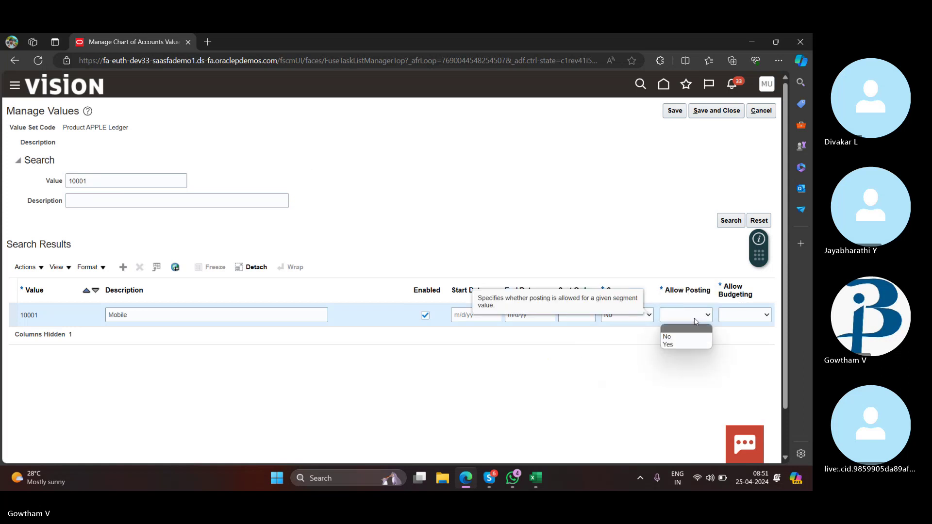
{"action": "left_click", "coordinate": [693, 345]}
{"action": "left_click", "coordinate": [745, 315]}
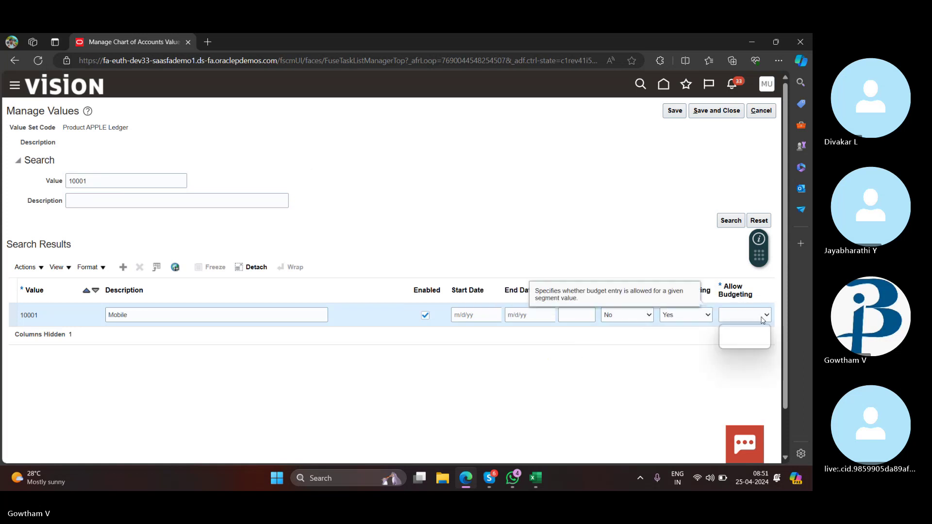
{"action": "left_click", "coordinate": [750, 345]}
{"action": "left_click", "coordinate": [674, 109]}
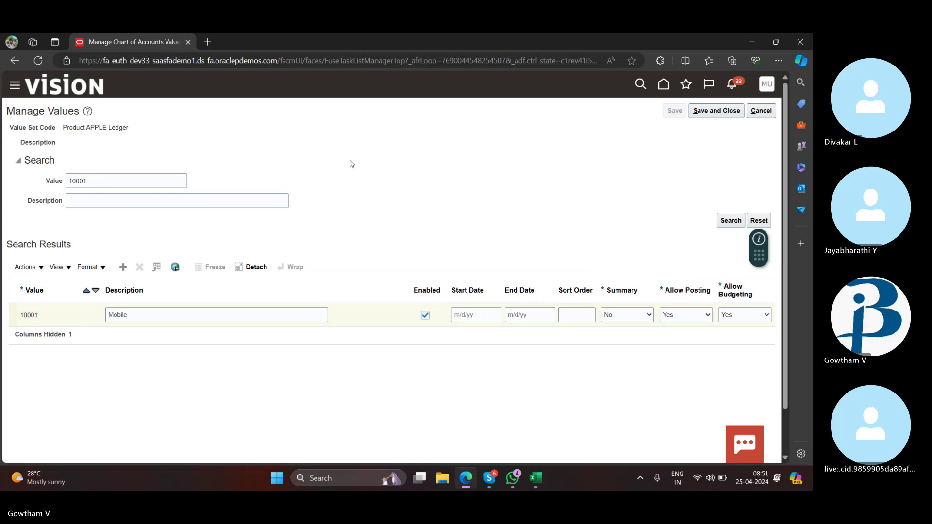
Step: Find value 10002, set Summary to No, Allow Posting and Allow Budgeting to Yes, and save and close back to the Financials setup
{"action": "left_click", "coordinate": [135, 176]}
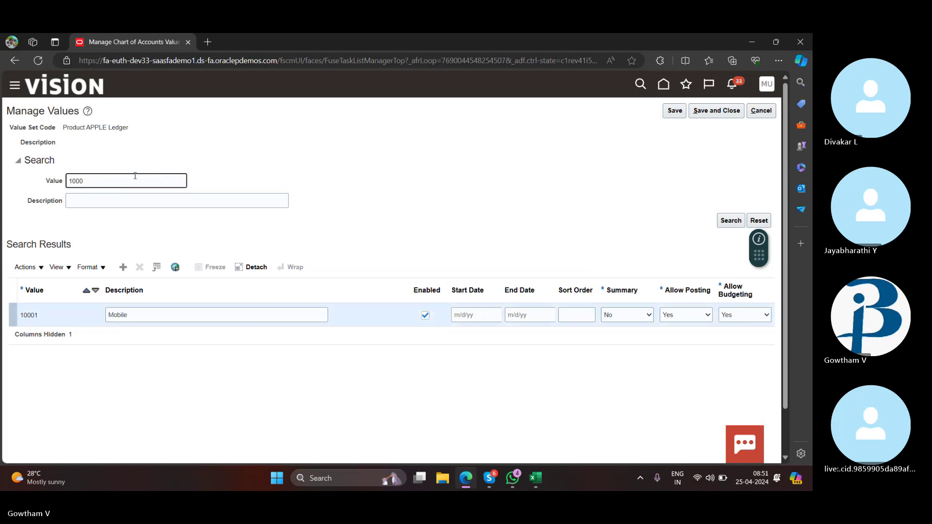
{"action": "type", "text": "2"}
{"action": "key", "text": "Return"}
{"action": "left_click", "coordinate": [630, 319]}
{"action": "left_click", "coordinate": [638, 336]}
{"action": "left_click", "coordinate": [696, 318]}
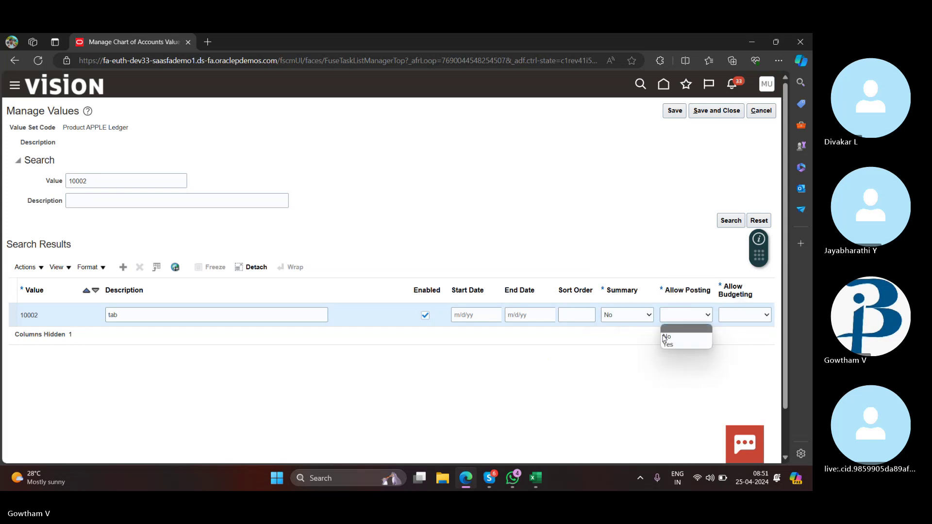
{"action": "left_click", "coordinate": [699, 345]}
{"action": "left_click", "coordinate": [749, 318]}
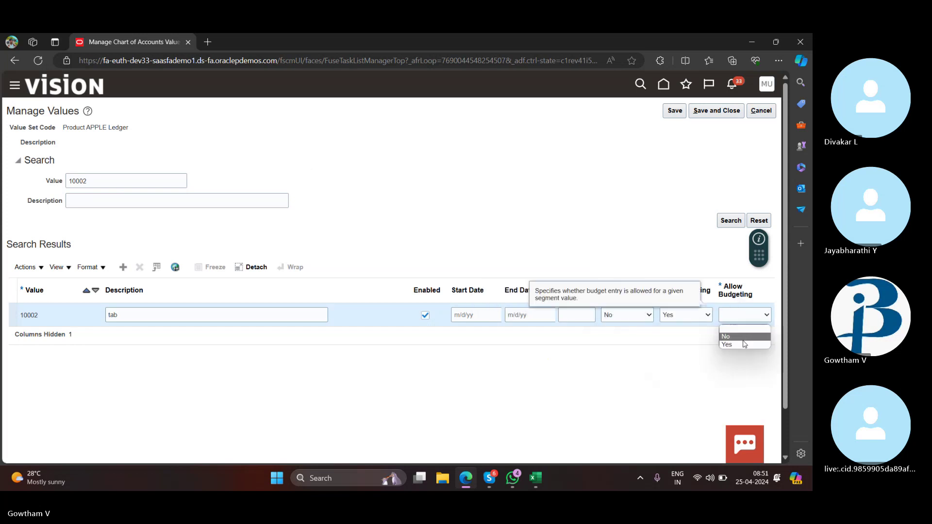
{"action": "left_click", "coordinate": [744, 344]}
{"action": "left_click", "coordinate": [716, 111]}
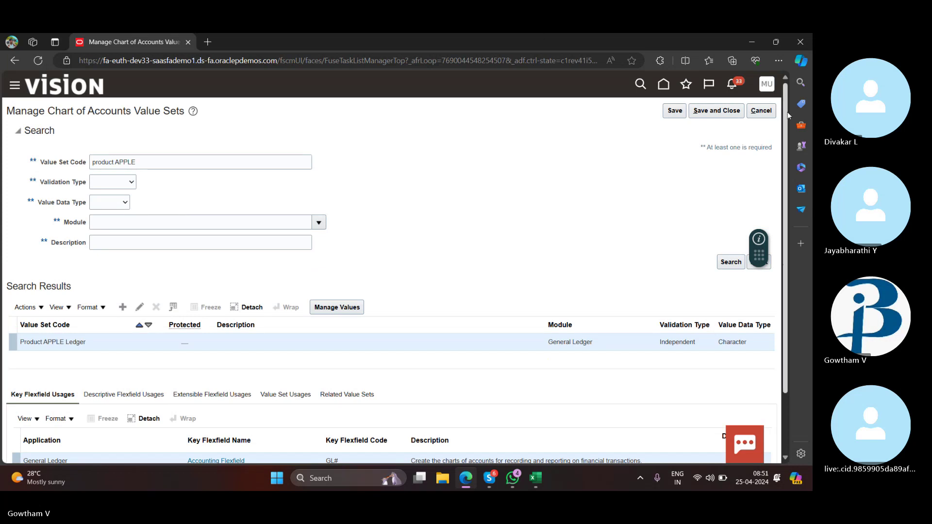
{"action": "left_click", "coordinate": [710, 110]}
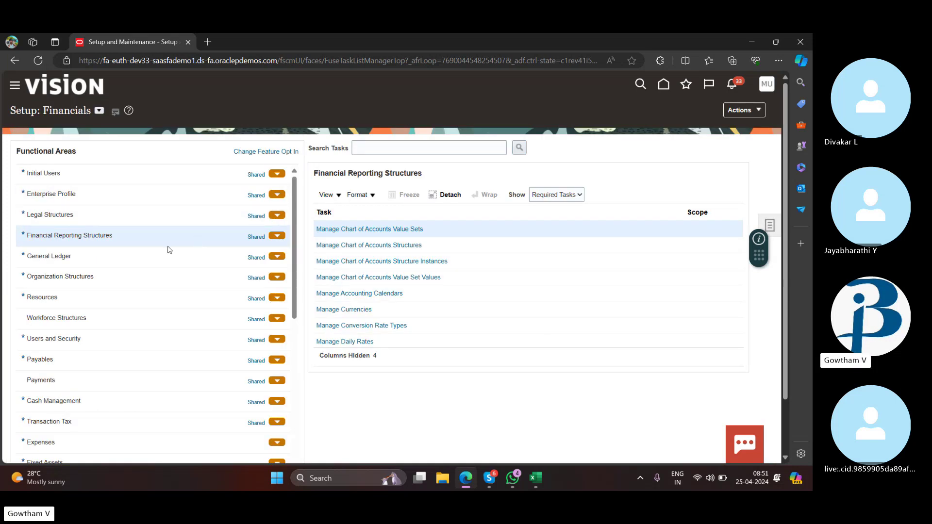
Step: Open the Manage Primary Ledgers task in the General Ledger functional area
{"action": "left_click", "coordinate": [123, 262]}
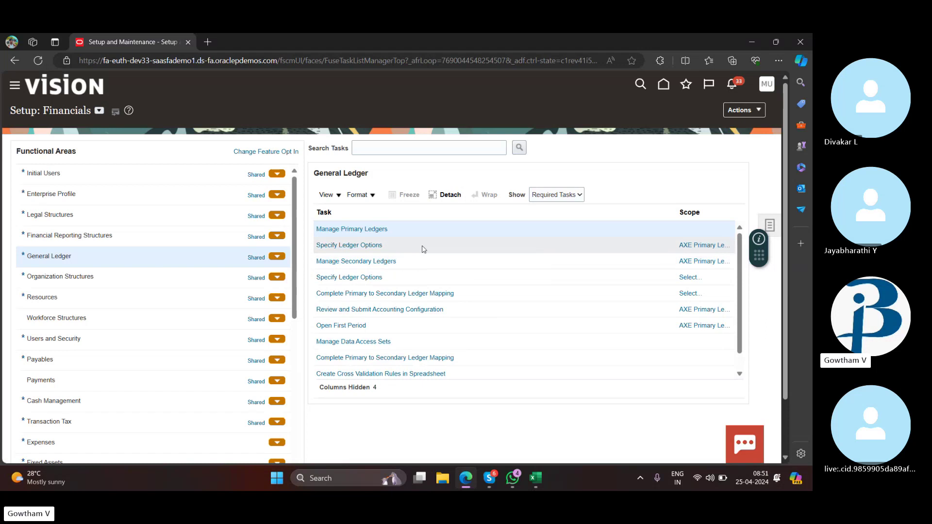
{"action": "left_click", "coordinate": [707, 248]}
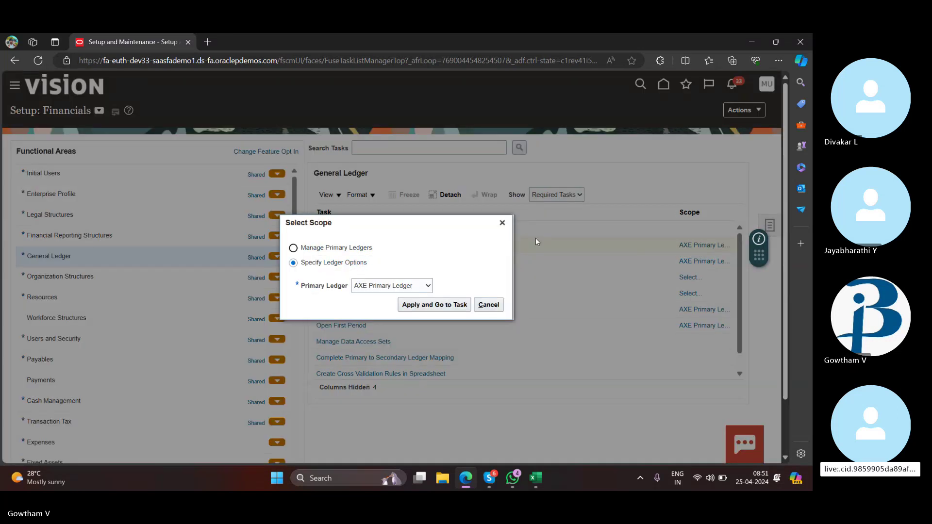
{"action": "left_click", "coordinate": [503, 224]}
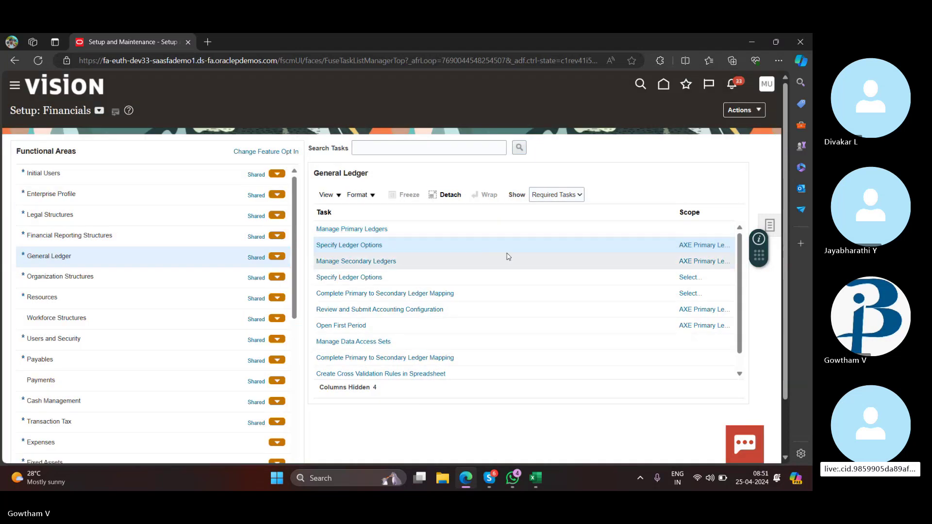
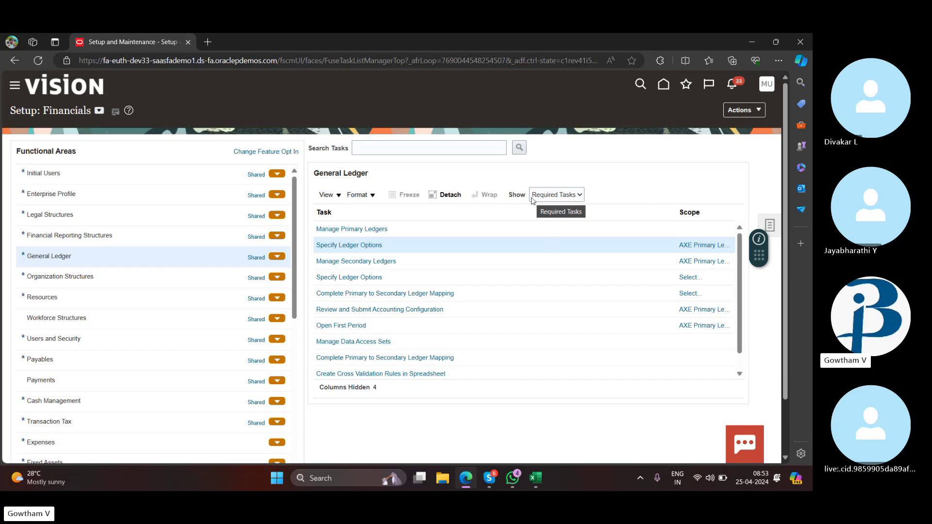
{"action": "left_click", "coordinate": [446, 229]}
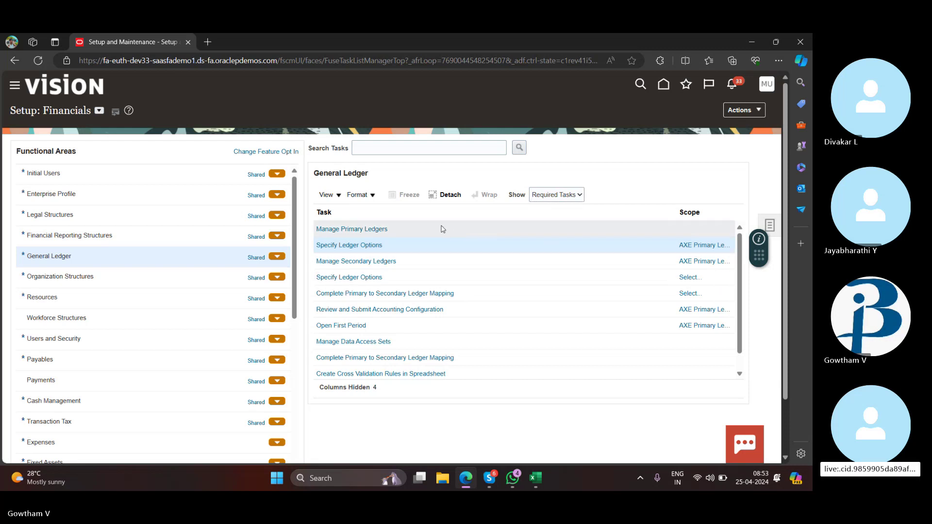
{"action": "left_click", "coordinate": [355, 230]}
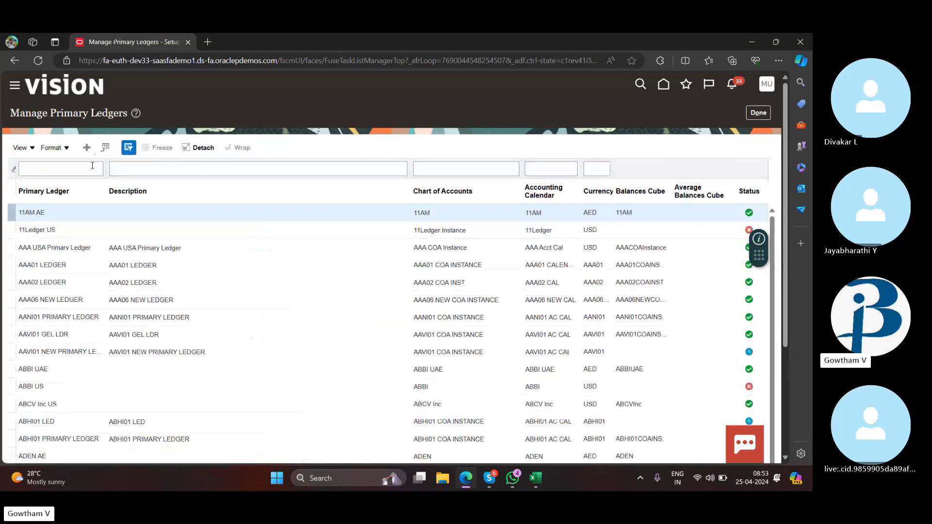
Step: Start a new primary ledger and name it "APPLE Primary Ledger"
{"action": "left_click", "coordinate": [86, 147]}
{"action": "left_click", "coordinate": [226, 167]}
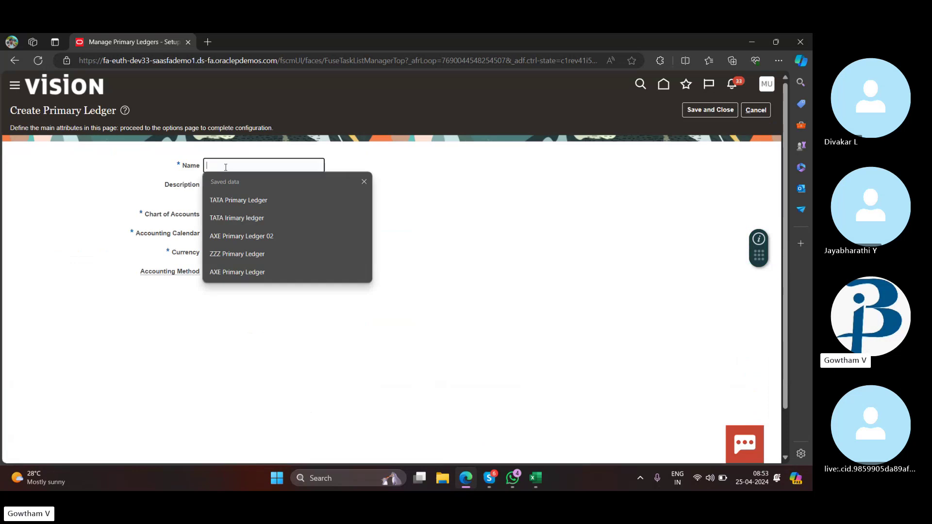
{"action": "type", "text": "APPLE"}
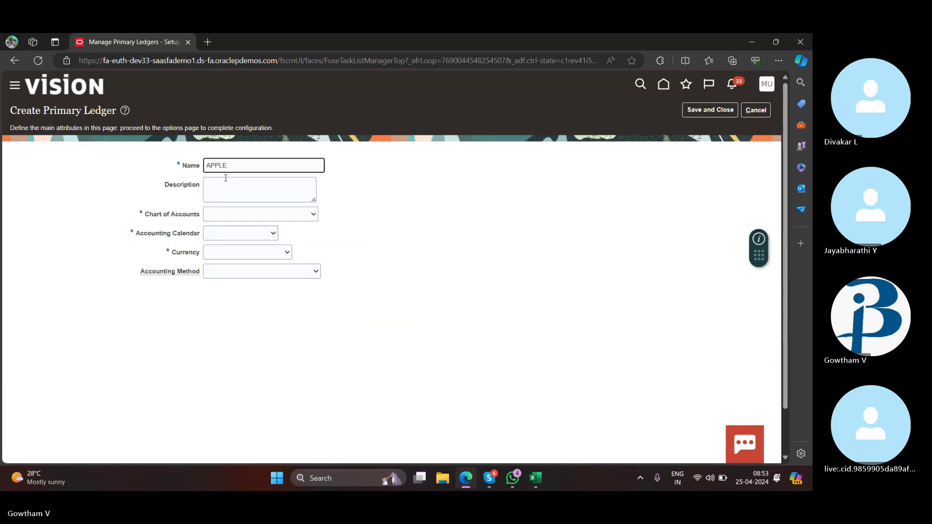
{"action": "type", "text": " Primary "}
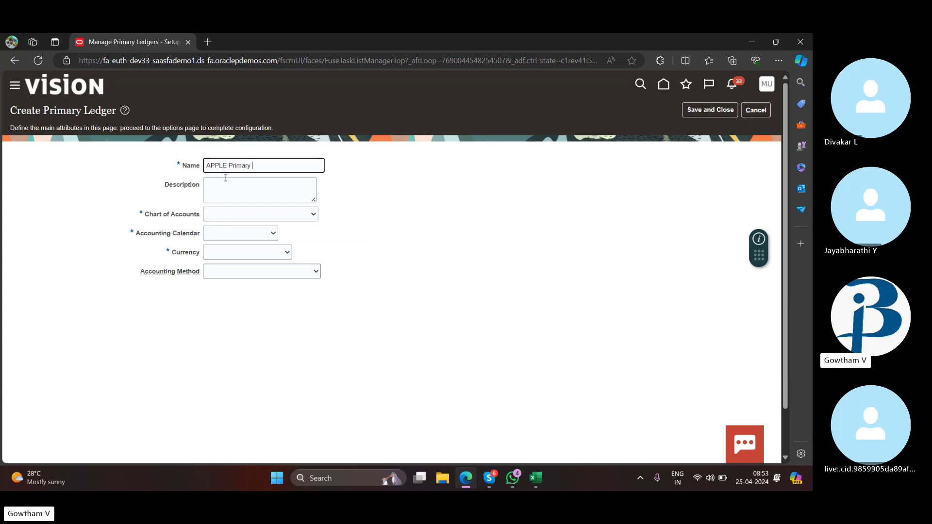
{"action": "type", "text": "Led"}
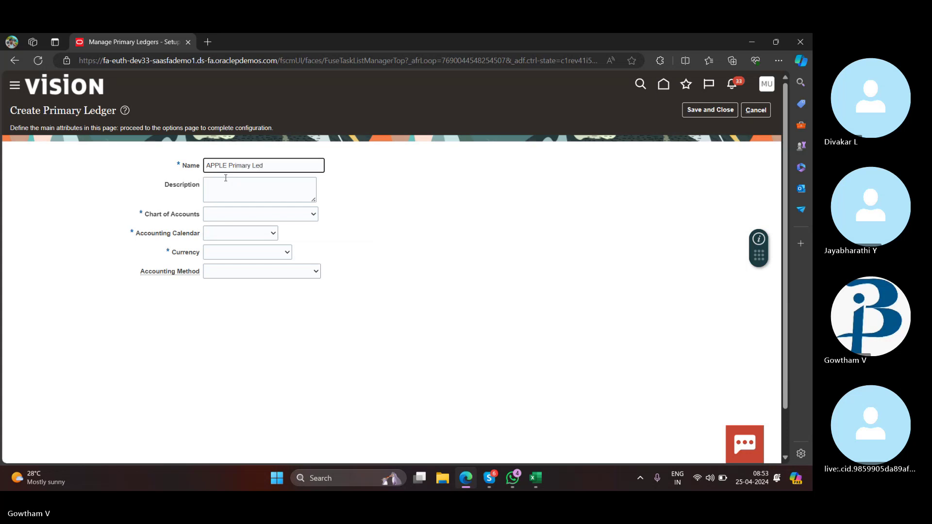
{"action": "type", "text": "ger"}
Step: Set the new ledger's chart of accounts to APPLE Chart of Account and its accounting calendar to APPLE Calander
{"action": "left_click", "coordinate": [300, 214]}
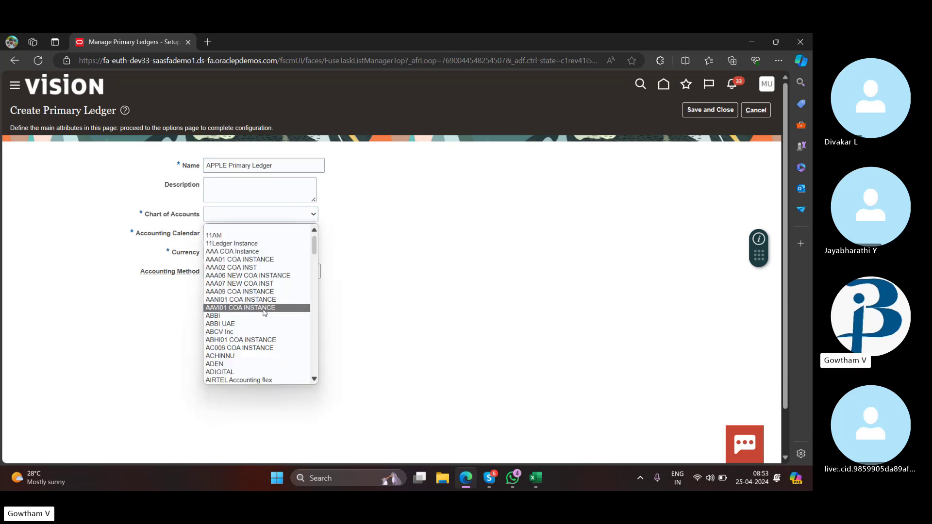
{"action": "scroll", "coordinate": [225, 354], "scroll_direction": "down", "scroll_amount": 1}
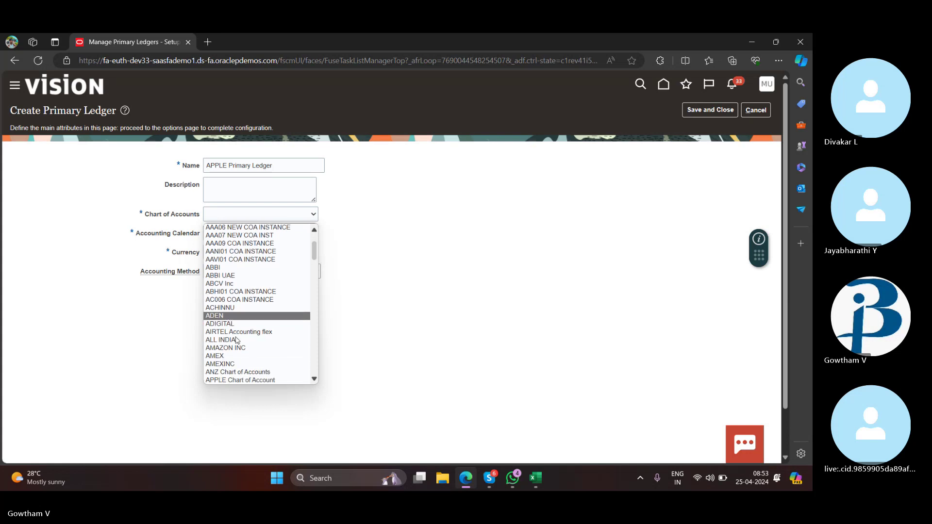
{"action": "scroll", "coordinate": [241, 342], "scroll_direction": "down", "scroll_amount": 2}
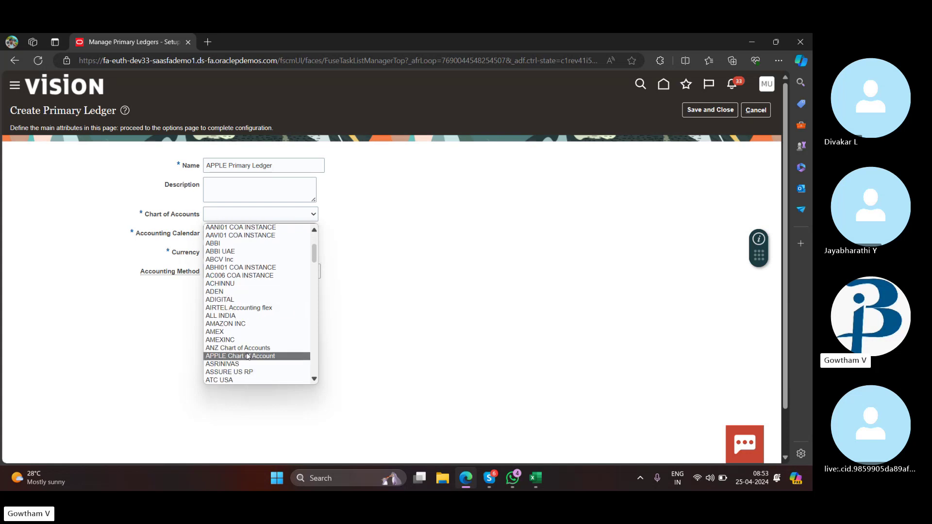
{"action": "left_click", "coordinate": [240, 356]}
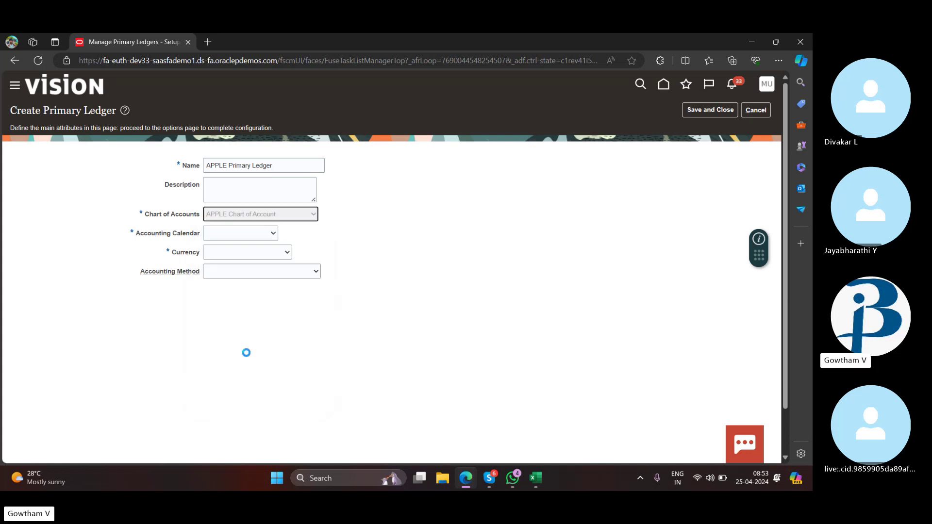
{"action": "left_click", "coordinate": [264, 235]}
{"action": "scroll", "coordinate": [222, 319], "scroll_direction": "down", "scroll_amount": 5}
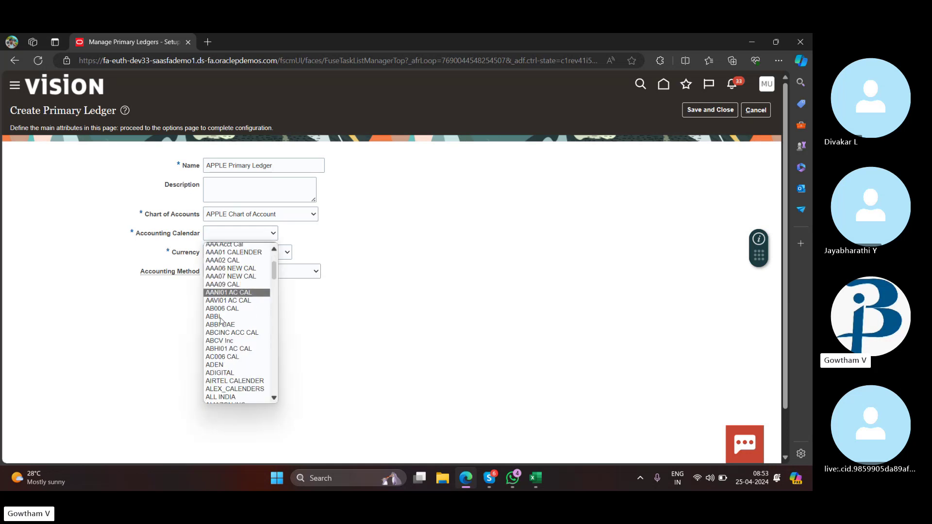
{"action": "scroll", "coordinate": [218, 323], "scroll_direction": "down", "scroll_amount": 3}
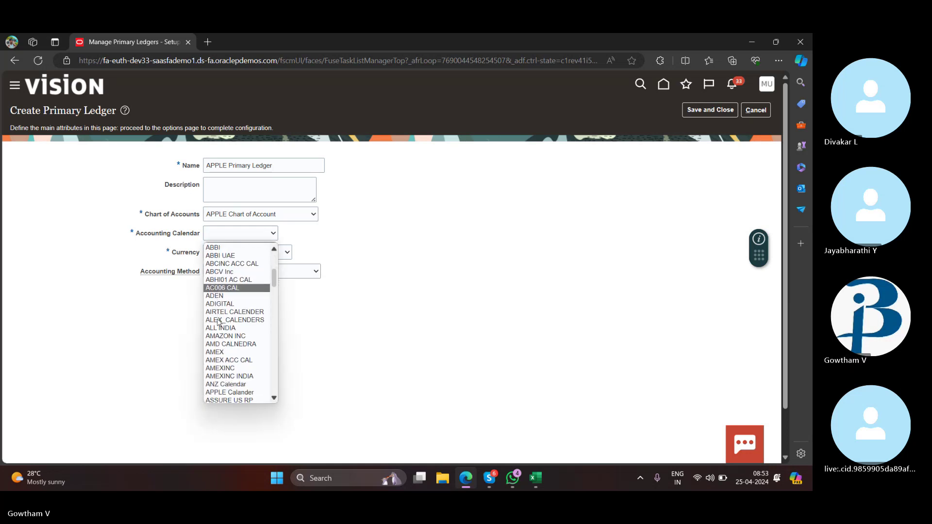
{"action": "left_click", "coordinate": [221, 354]}
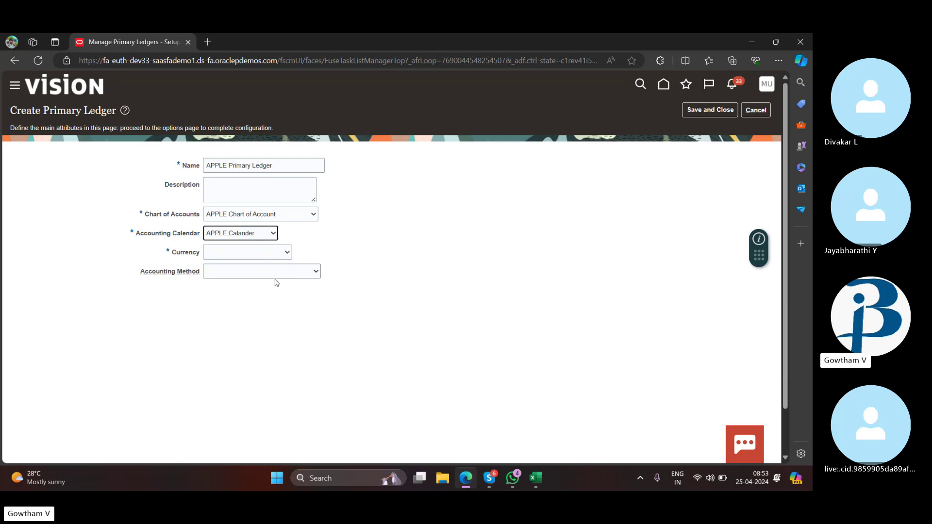
Step: Set the new ledger's currency to INR - Indian Rupee
{"action": "left_click", "coordinate": [270, 253]}
{"action": "scroll", "coordinate": [266, 372], "scroll_direction": "down", "scroll_amount": 5}
{"action": "scroll", "coordinate": [257, 372], "scroll_direction": "down", "scroll_amount": 15}
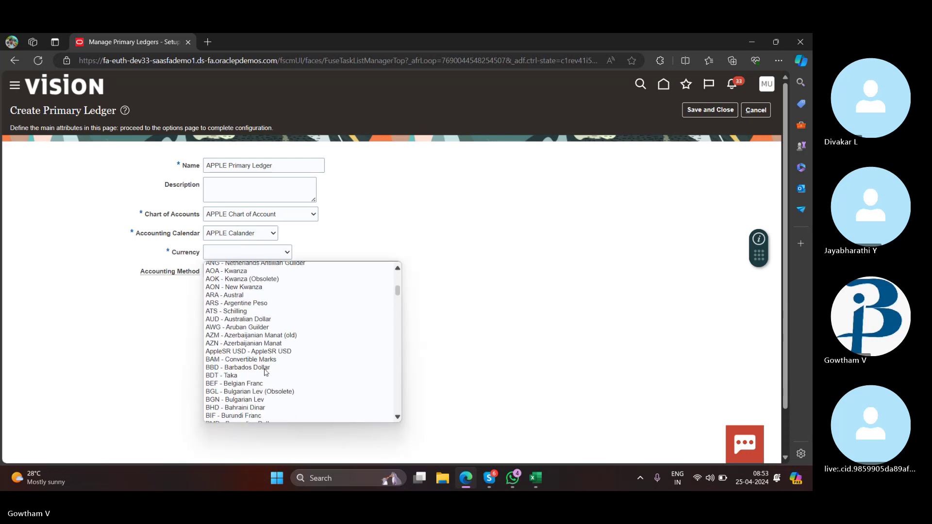
{"action": "scroll", "coordinate": [249, 371], "scroll_direction": "down", "scroll_amount": 10}
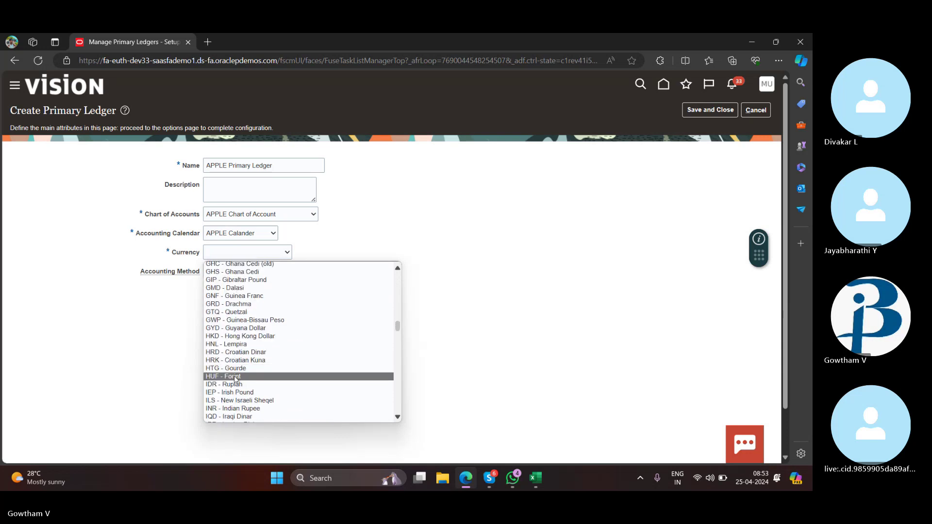
{"action": "left_click", "coordinate": [234, 408]}
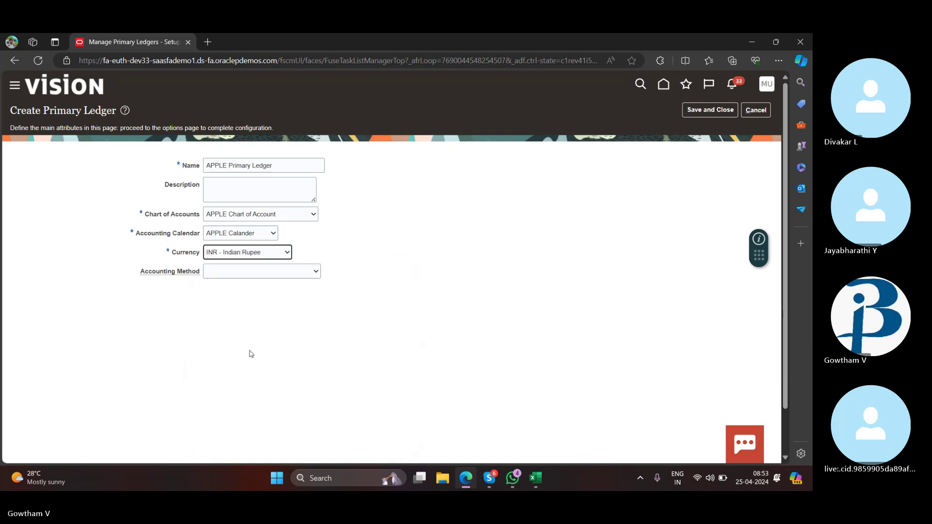
Step: Set the accounting method to Standard Accrual, and save and close the new primary ledger
{"action": "left_click", "coordinate": [279, 274]}
{"action": "left_click", "coordinate": [278, 291]}
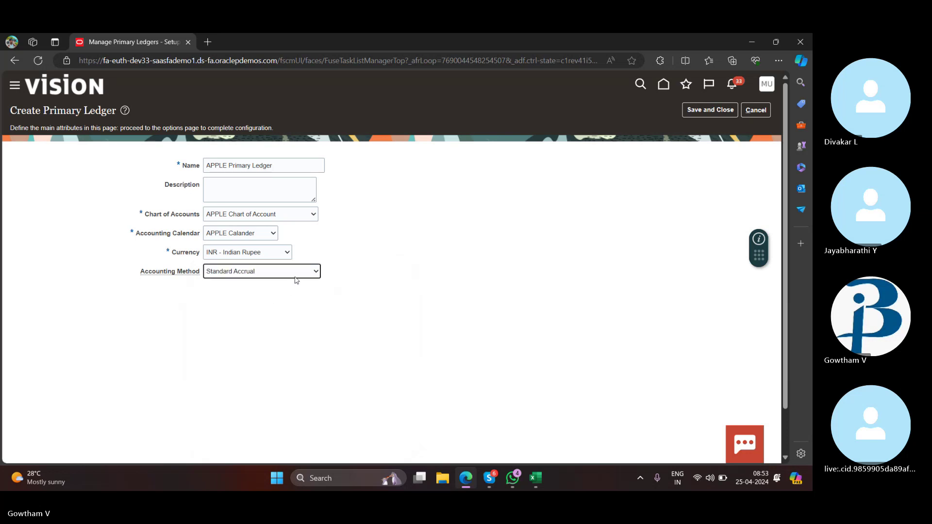
{"action": "left_click", "coordinate": [293, 276]}
{"action": "triple_click", "coordinate": [651, 260]}
{"action": "left_click", "coordinate": [723, 111]}
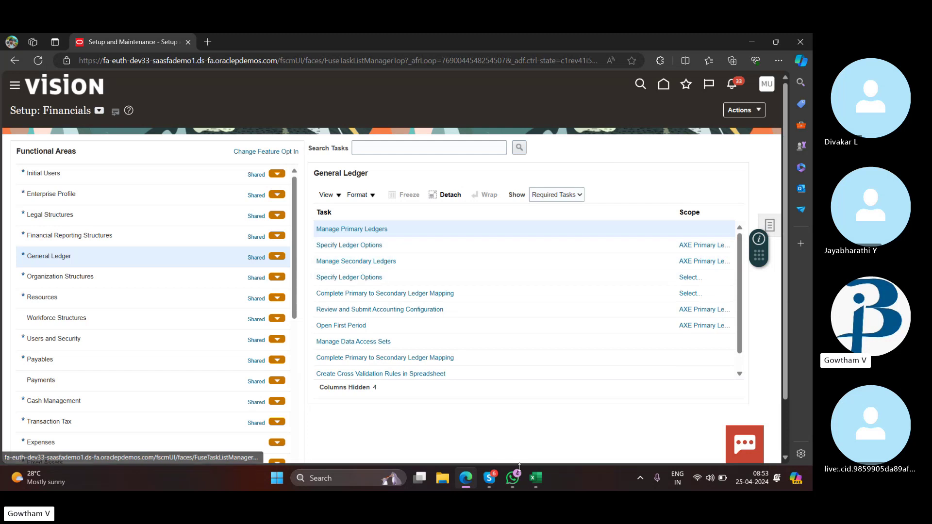
Step: Switch to the Excel notes workbook and enter "10.specific ledger options" in cell G22
{"action": "left_click", "coordinate": [535, 478]}
{"action": "left_click", "coordinate": [234, 381]}
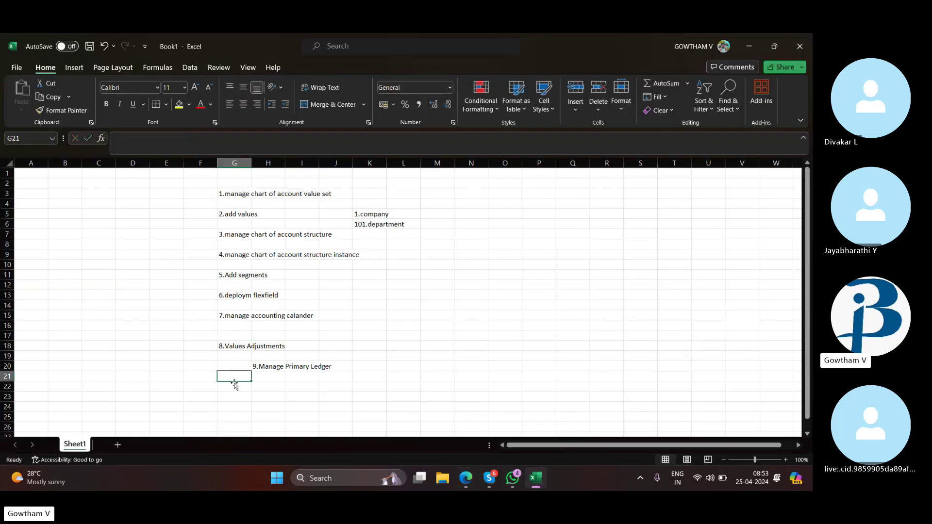
{"action": "left_click", "coordinate": [235, 388]}
{"action": "type", "text": "10.specific"}
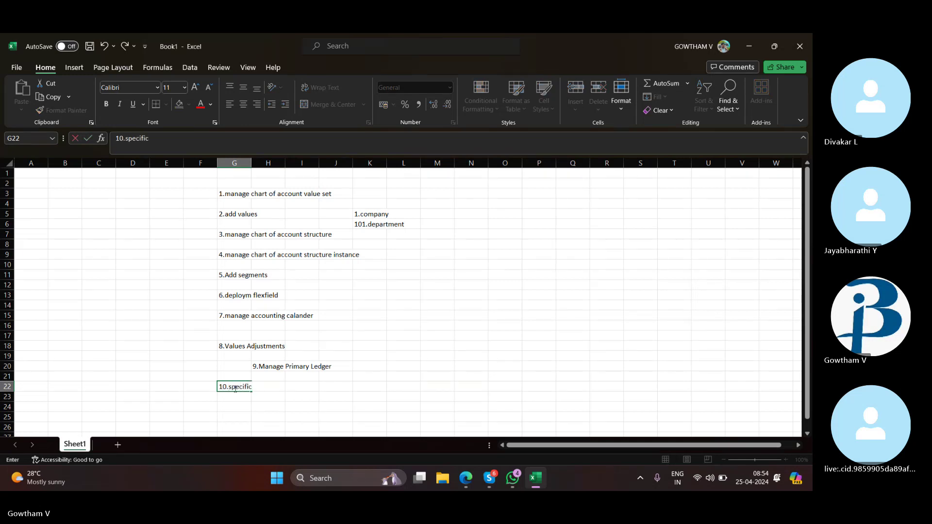
{"action": "type", "text": " ledger options"}
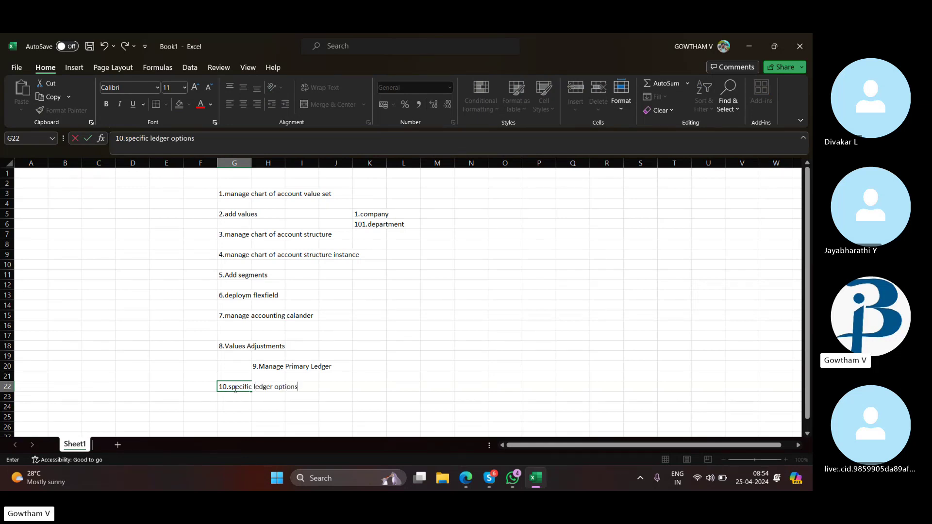
Step: Return to the Oracle Financials setup, filter the primary ledgers for "apple", and open Specify Ledger Options with APPLE Primary Ledger as scope
{"action": "left_click", "coordinate": [466, 478]}
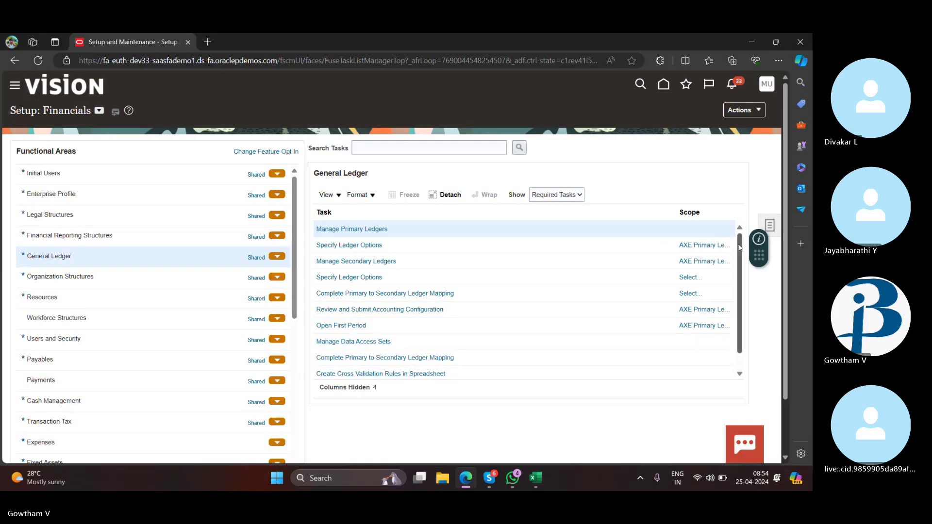
{"action": "left_click", "coordinate": [706, 246]}
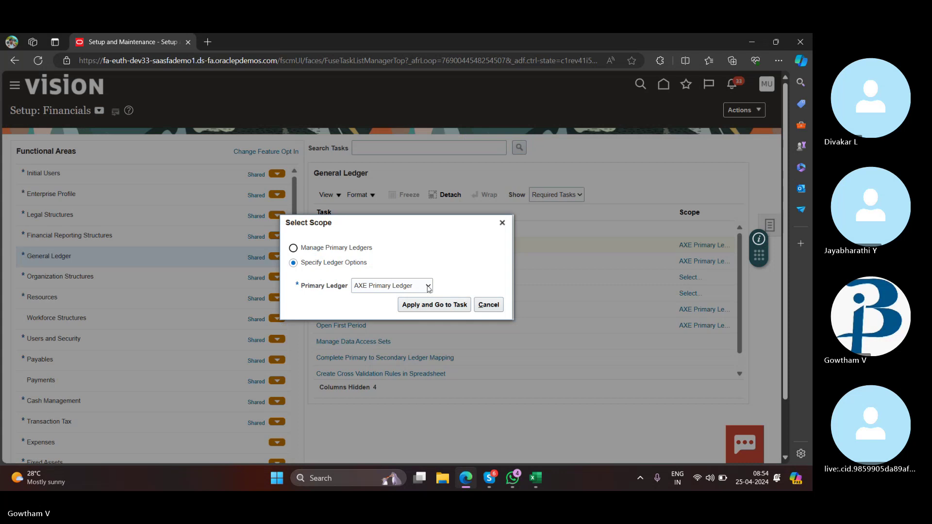
{"action": "left_click", "coordinate": [429, 289]}
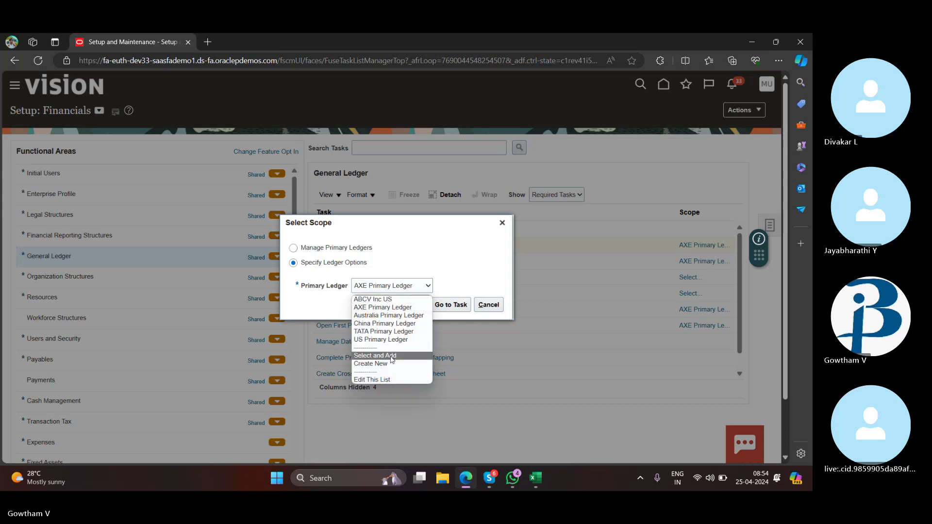
{"action": "left_click", "coordinate": [394, 358]}
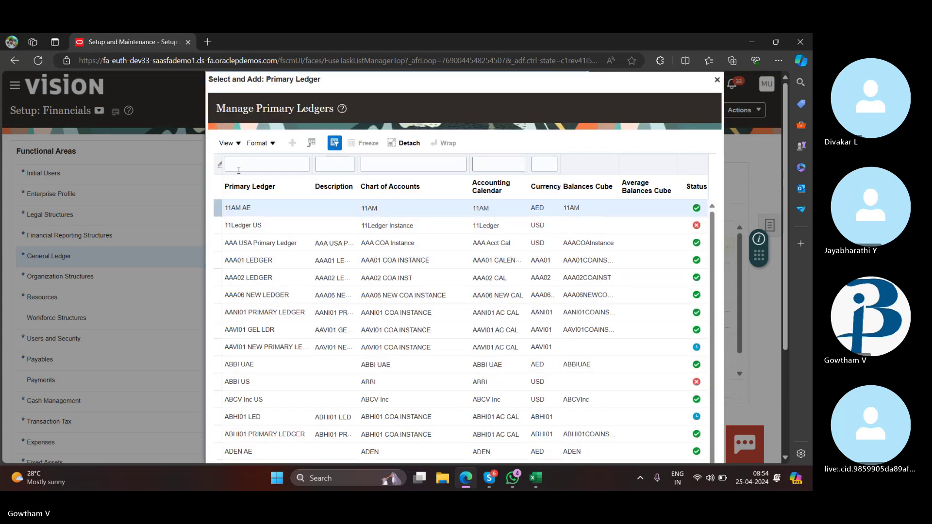
{"action": "left_click", "coordinate": [240, 165]}
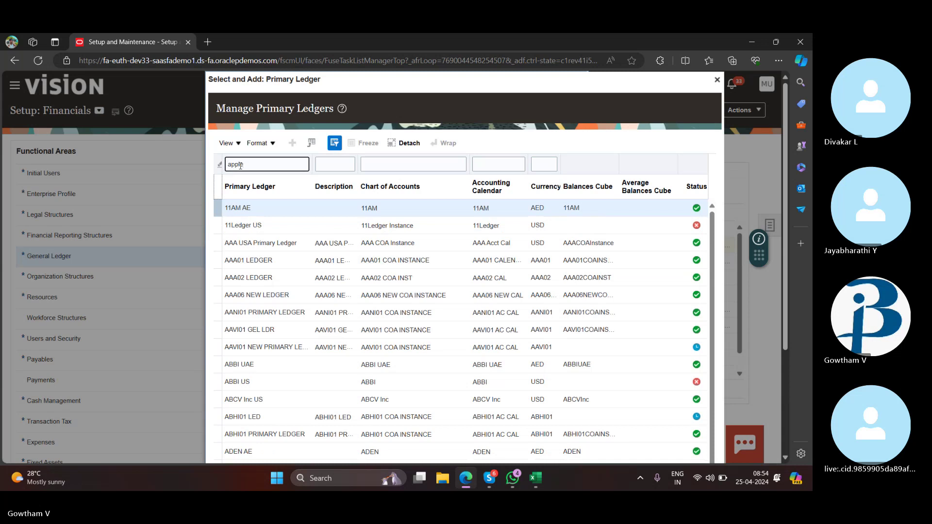
{"action": "key", "text": "Return"}
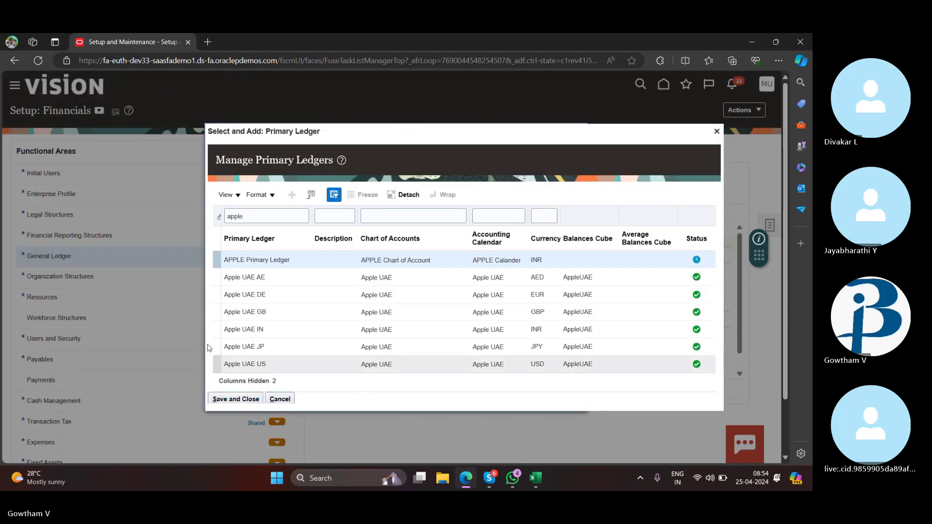
{"action": "left_click", "coordinate": [229, 400]}
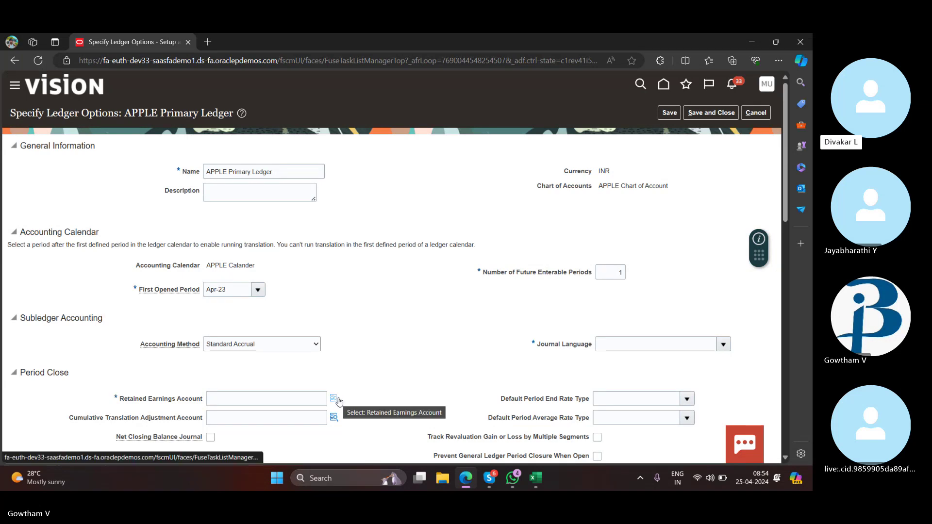
Step: Set the Retained Earnings Account to company 1, department 101, account 1002 Retained Earnings and product 10001 Mobile
{"action": "left_click", "coordinate": [338, 402]}
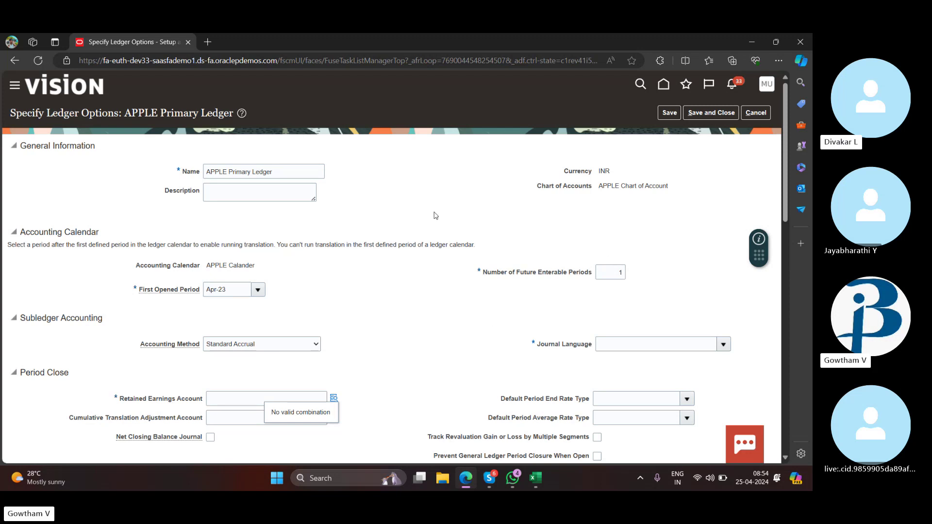
{"action": "scroll", "coordinate": [431, 214], "scroll_direction": "down", "scroll_amount": 3}
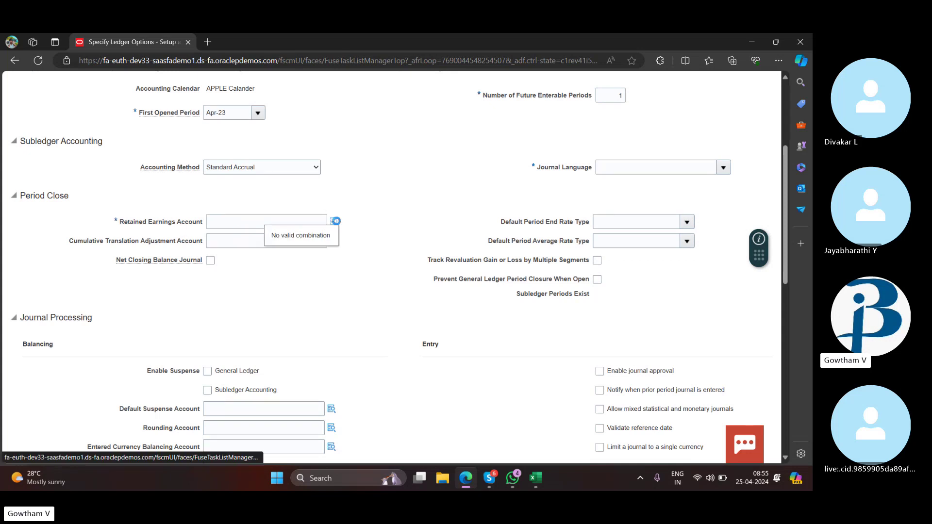
{"action": "left_click", "coordinate": [335, 221]}
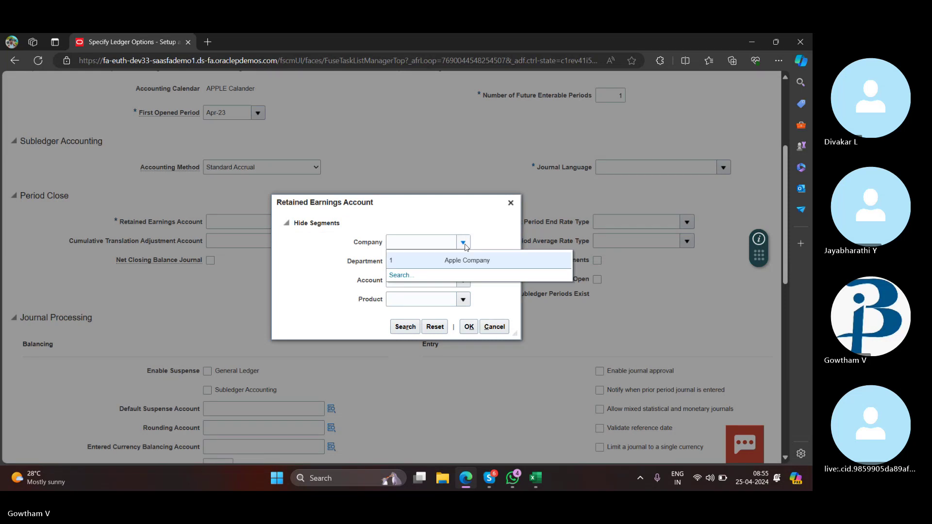
{"action": "left_click", "coordinate": [463, 263]}
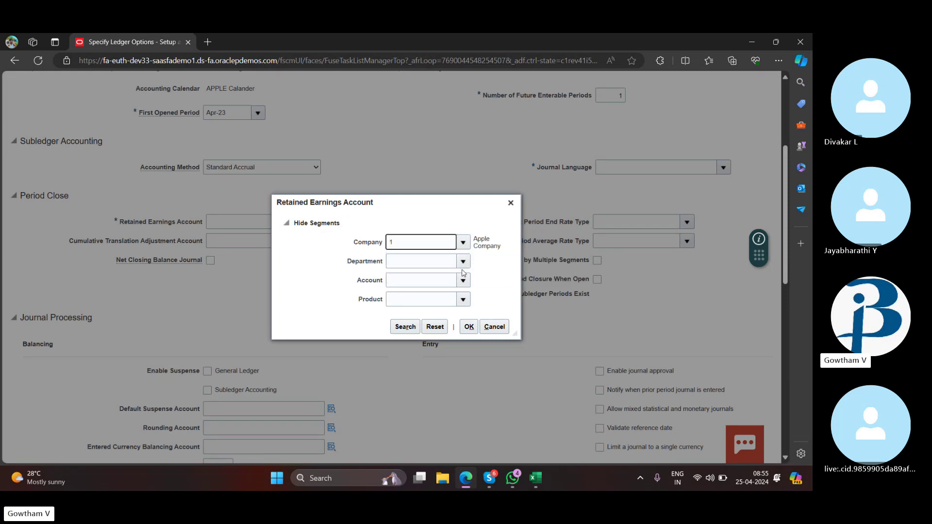
{"action": "left_click", "coordinate": [464, 262]}
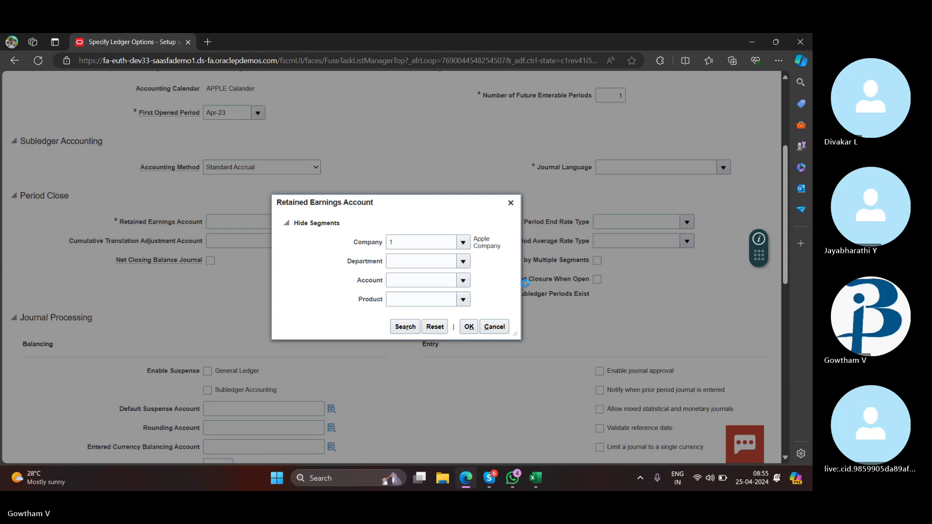
{"action": "left_click", "coordinate": [432, 281]}
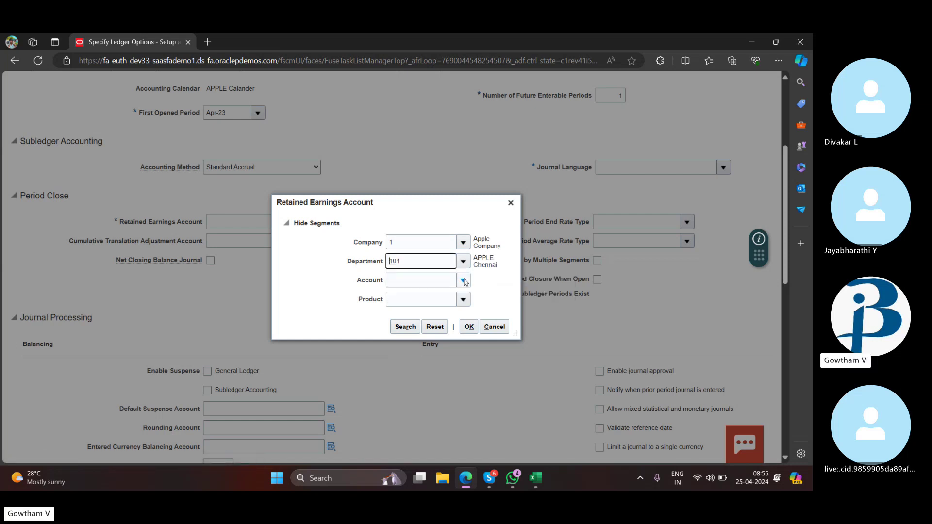
{"action": "left_click", "coordinate": [464, 280]}
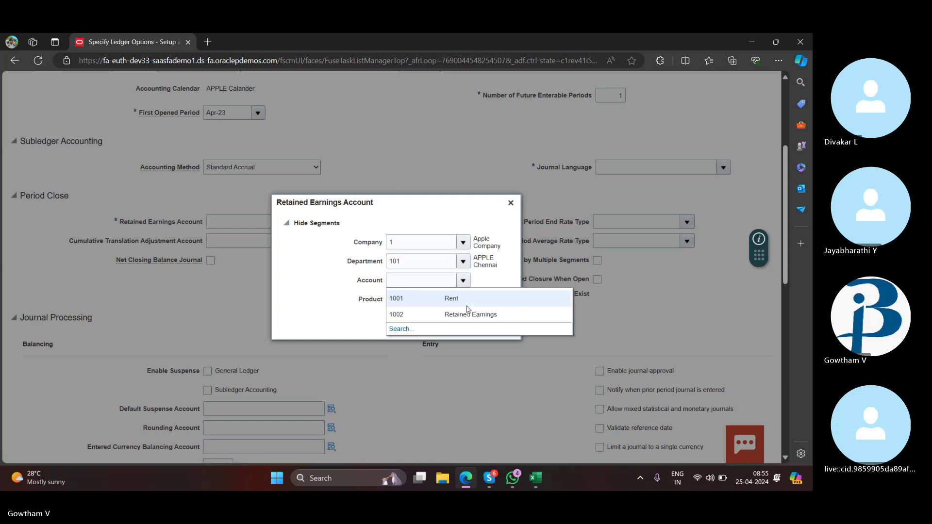
{"action": "left_click", "coordinate": [450, 311]}
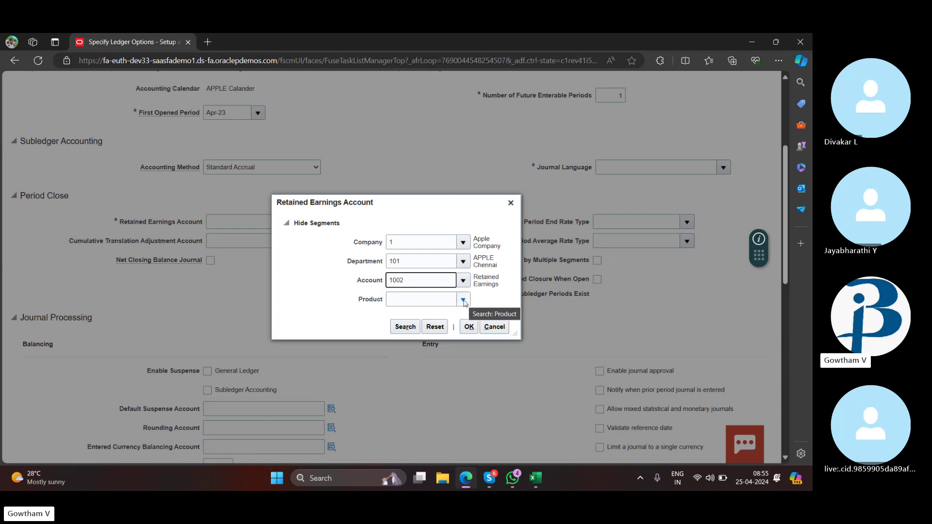
{"action": "left_click", "coordinate": [463, 299]}
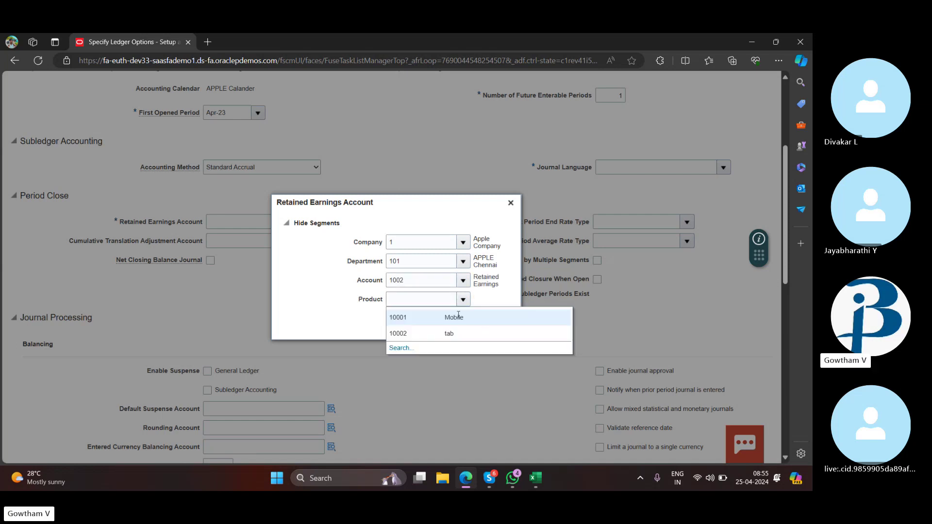
{"action": "left_click", "coordinate": [470, 325]}
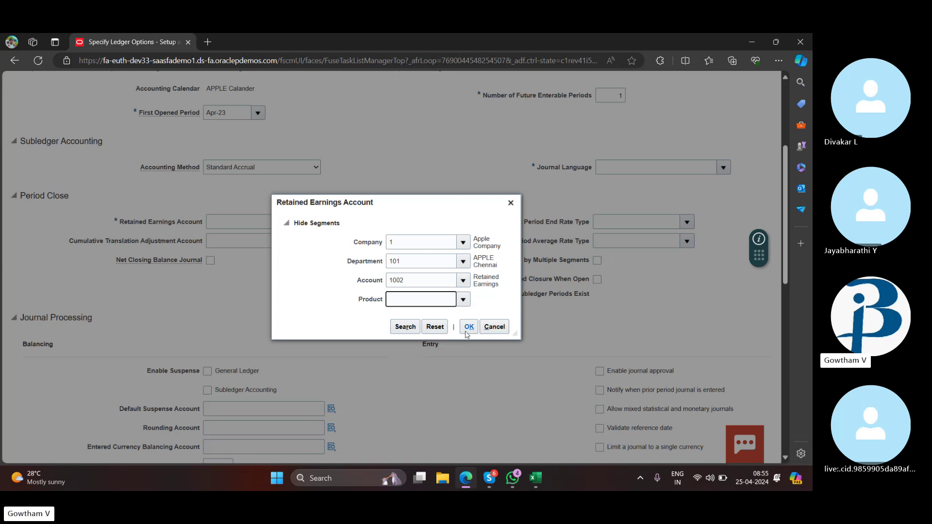
{"action": "left_click", "coordinate": [405, 327]}
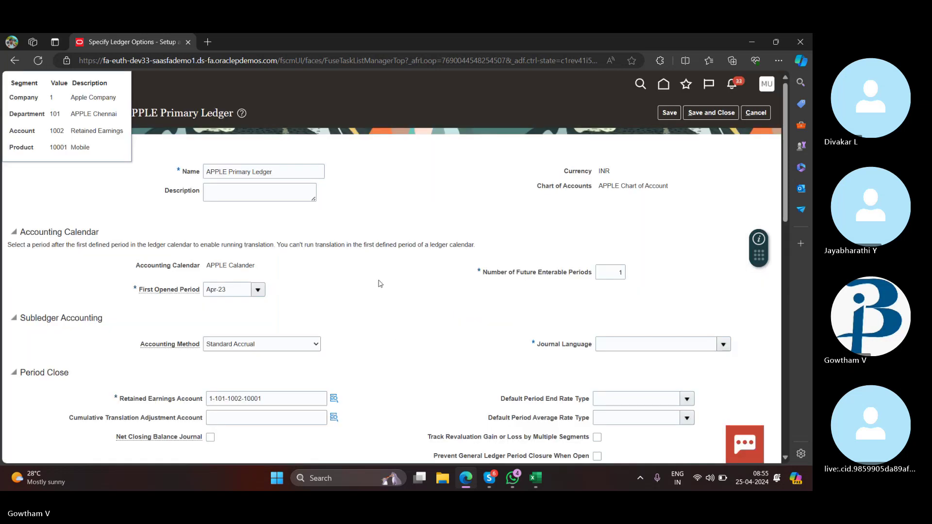
Step: Set the ledger's journal language to American English
{"action": "scroll", "coordinate": [385, 297], "scroll_direction": "down", "scroll_amount": 3}
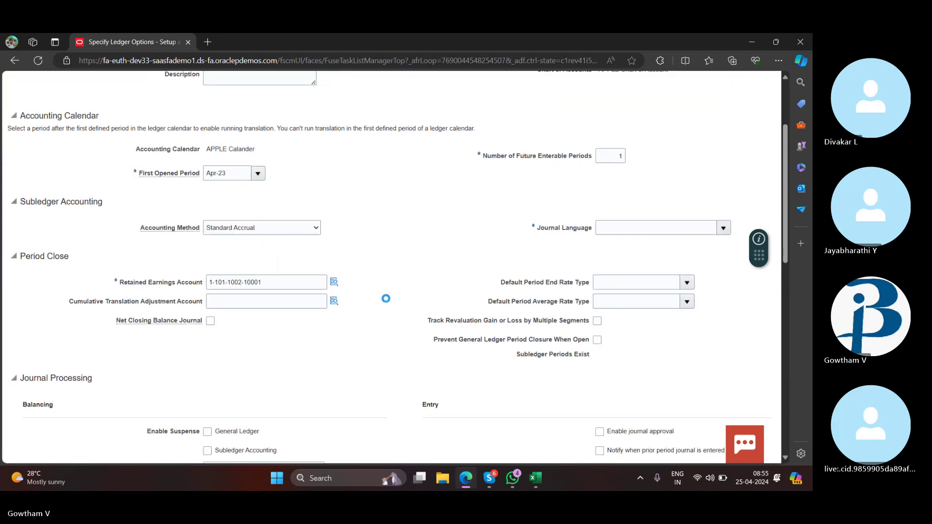
{"action": "left_click", "coordinate": [723, 227]}
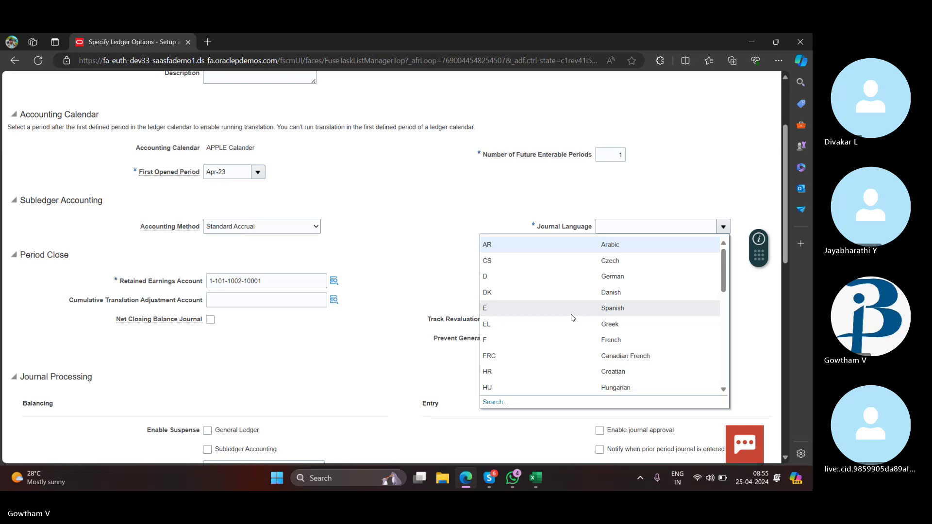
{"action": "scroll", "coordinate": [572, 313], "scroll_direction": "down", "scroll_amount": 1}
{"action": "scroll", "coordinate": [571, 316], "scroll_direction": "down", "scroll_amount": 3}
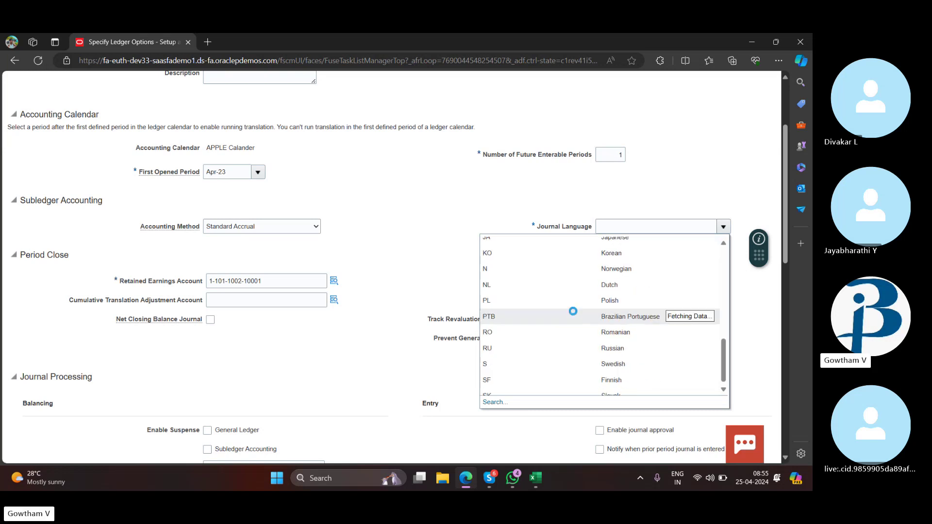
{"action": "scroll", "coordinate": [573, 311], "scroll_direction": "down", "scroll_amount": 3}
{"action": "left_click", "coordinate": [599, 346]}
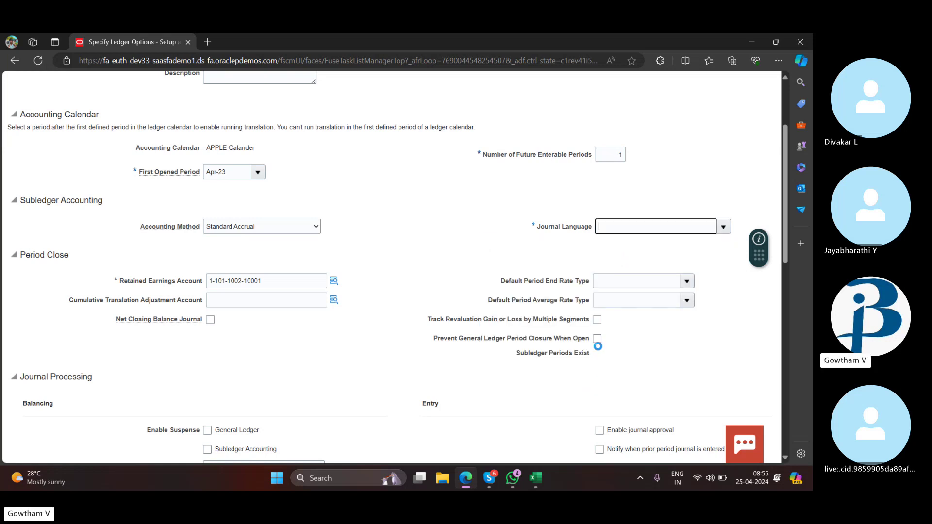
Step: Enable reconciliation in the ledger's Journal Processing options
{"action": "scroll", "coordinate": [431, 293], "scroll_direction": "down", "scroll_amount": 3}
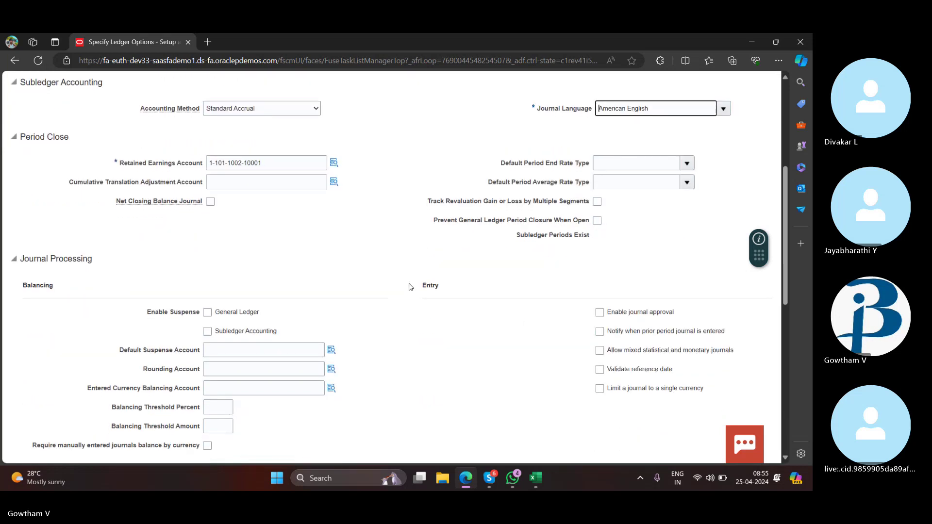
{"action": "scroll", "coordinate": [410, 287], "scroll_direction": "down", "scroll_amount": 4}
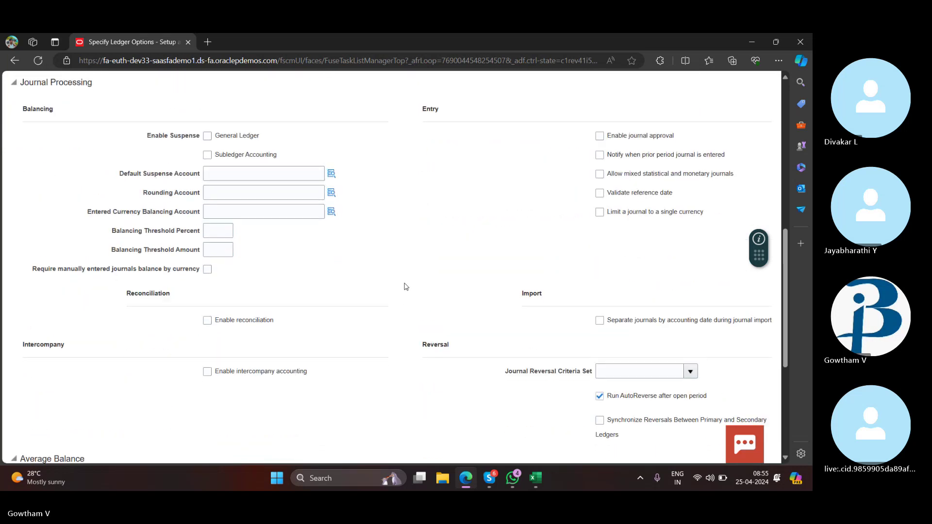
{"action": "scroll", "coordinate": [406, 286], "scroll_direction": "down", "scroll_amount": 1}
{"action": "scroll", "coordinate": [406, 286], "scroll_direction": "up", "scroll_amount": 7}
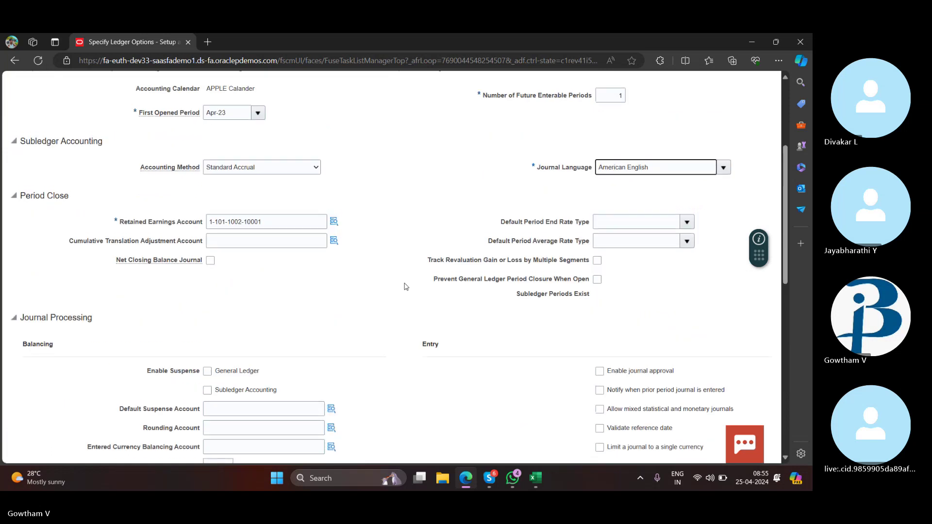
{"action": "scroll", "coordinate": [406, 287], "scroll_direction": "down", "scroll_amount": 10}
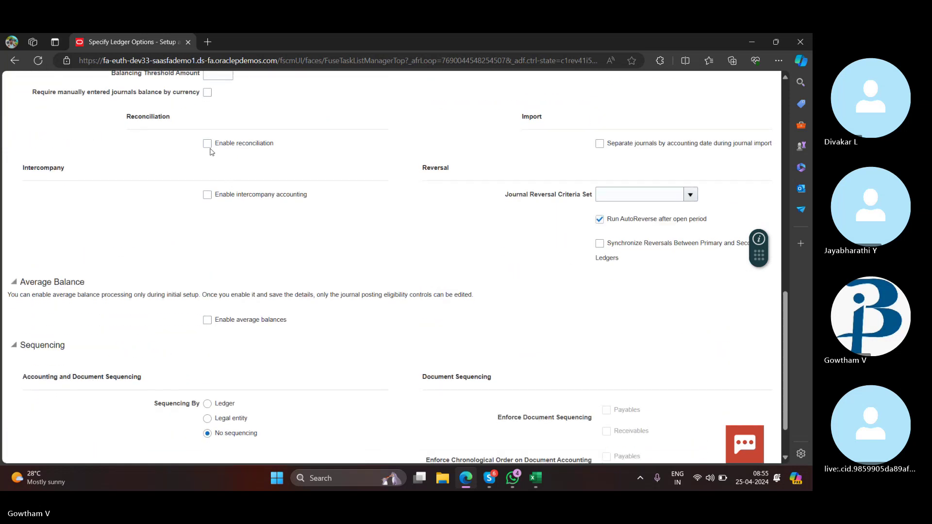
{"action": "left_click", "coordinate": [207, 143]}
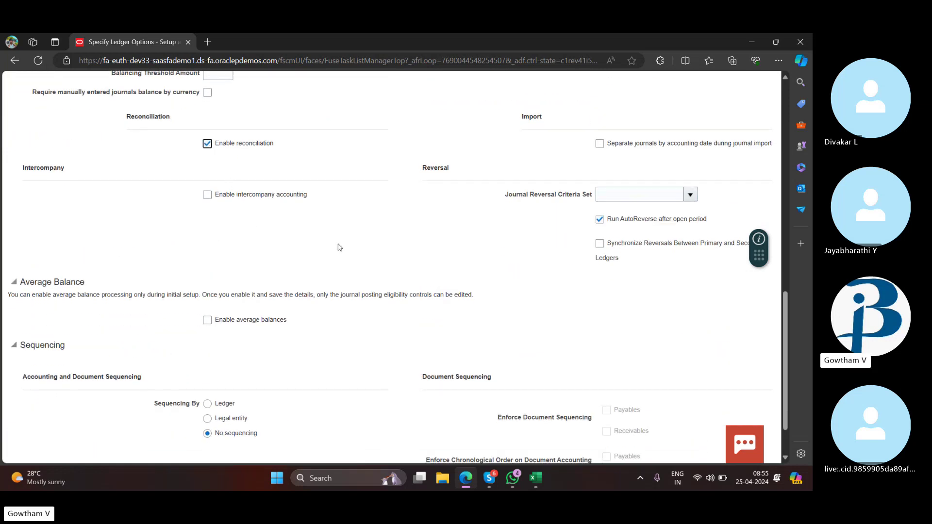
Step: Set the Rounding Account to company 1, department 101 APPLE Chennai, account 1001 Rent and product 10001
{"action": "scroll", "coordinate": [339, 247], "scroll_direction": "down", "scroll_amount": 1}
{"action": "scroll", "coordinate": [338, 247], "scroll_direction": "up", "scroll_amount": 8}
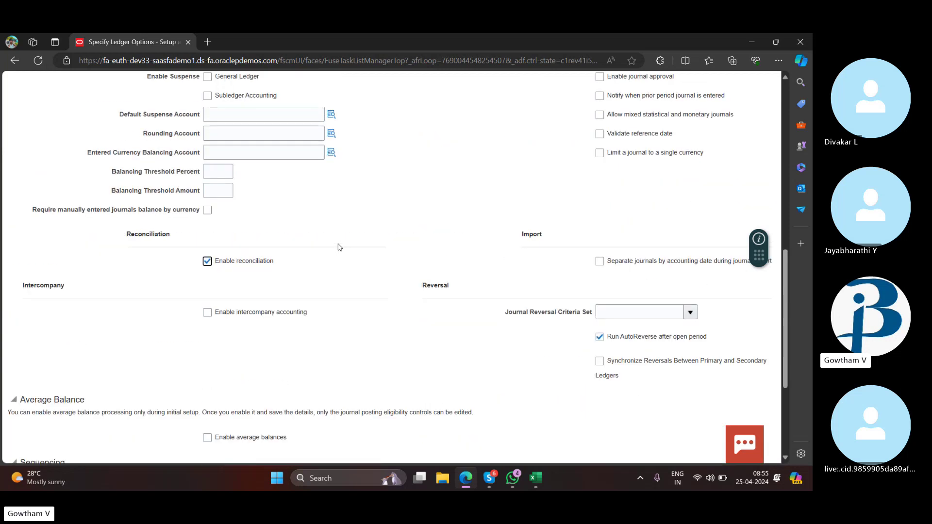
{"action": "scroll", "coordinate": [339, 247], "scroll_direction": "down", "scroll_amount": 1}
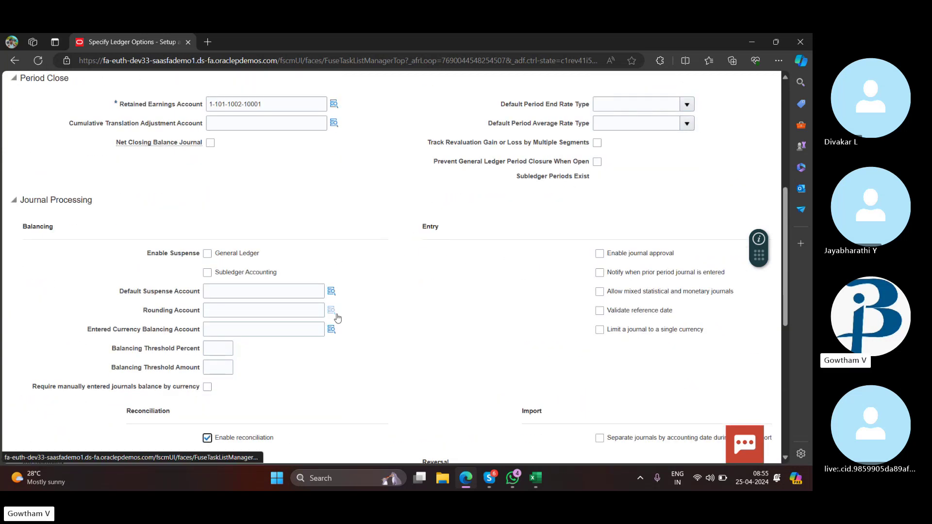
{"action": "left_click", "coordinate": [312, 311]}
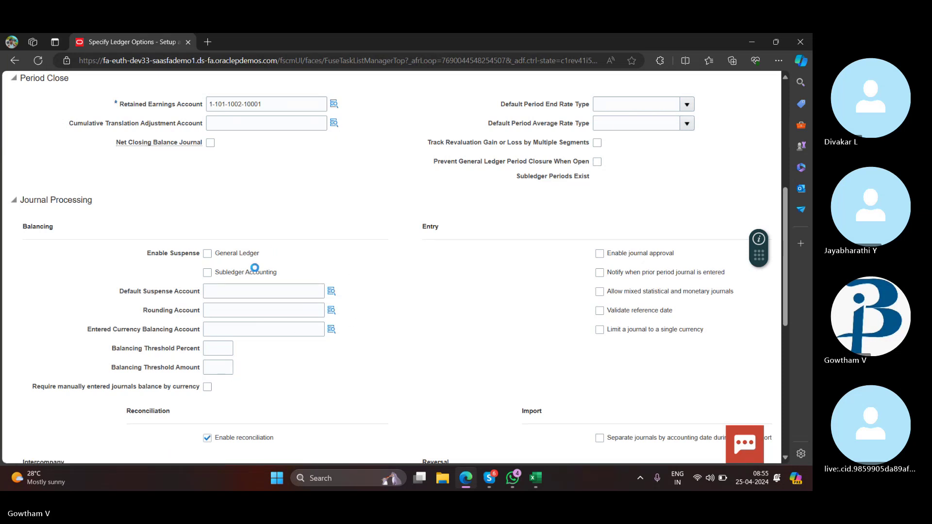
{"action": "left_click", "coordinate": [331, 310]}
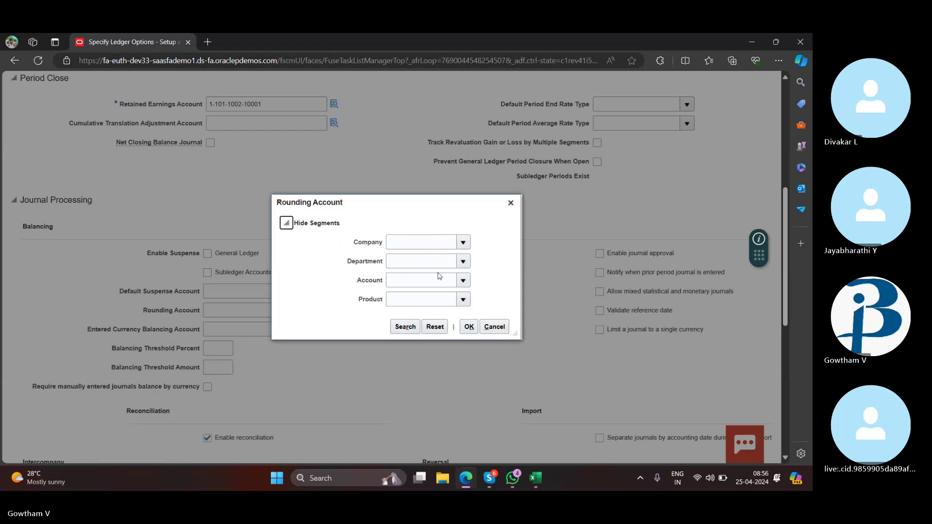
{"action": "left_click", "coordinate": [462, 242]}
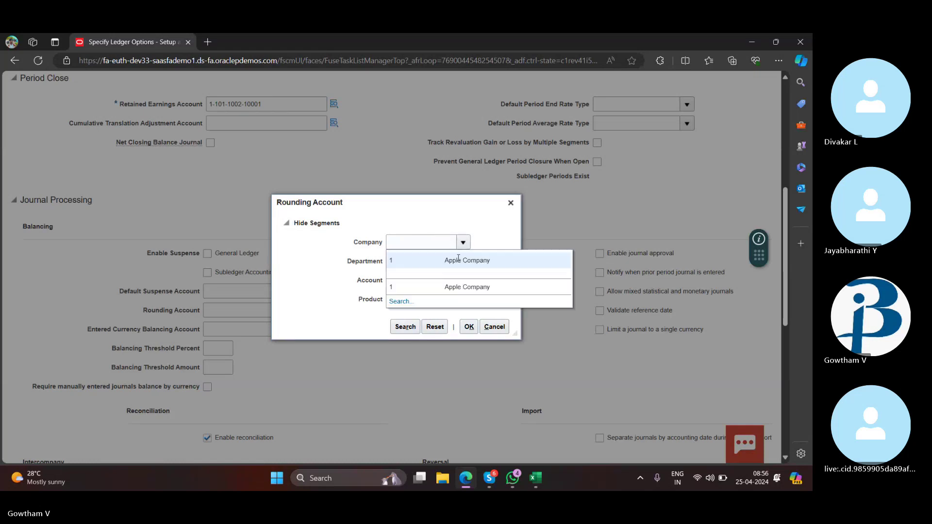
{"action": "left_click", "coordinate": [461, 261]}
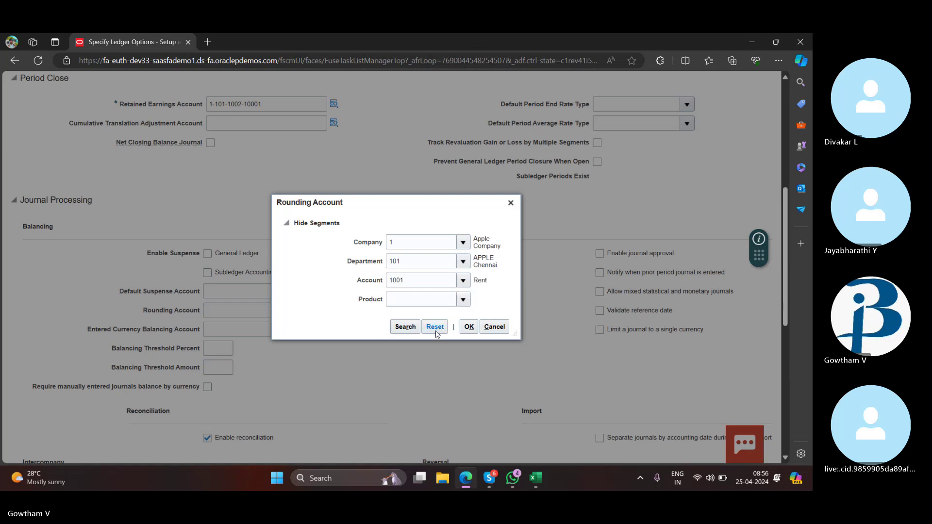
{"action": "left_click", "coordinate": [469, 327]}
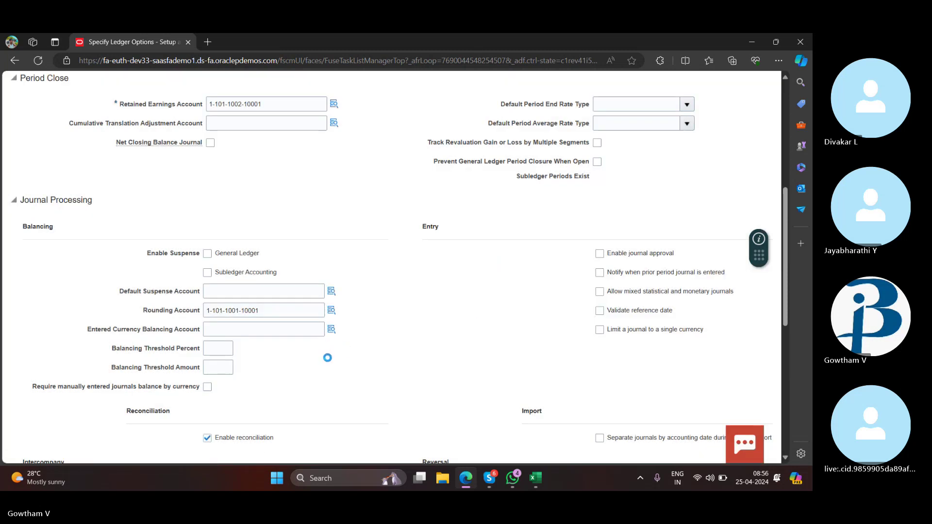
{"action": "left_click", "coordinate": [331, 329]}
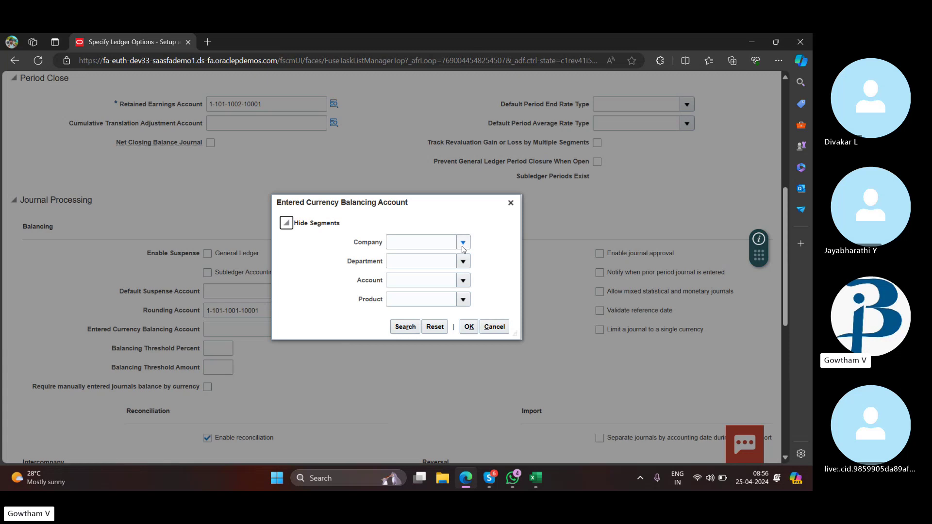
{"action": "left_click", "coordinate": [396, 262]}
{"action": "left_click", "coordinate": [456, 260]}
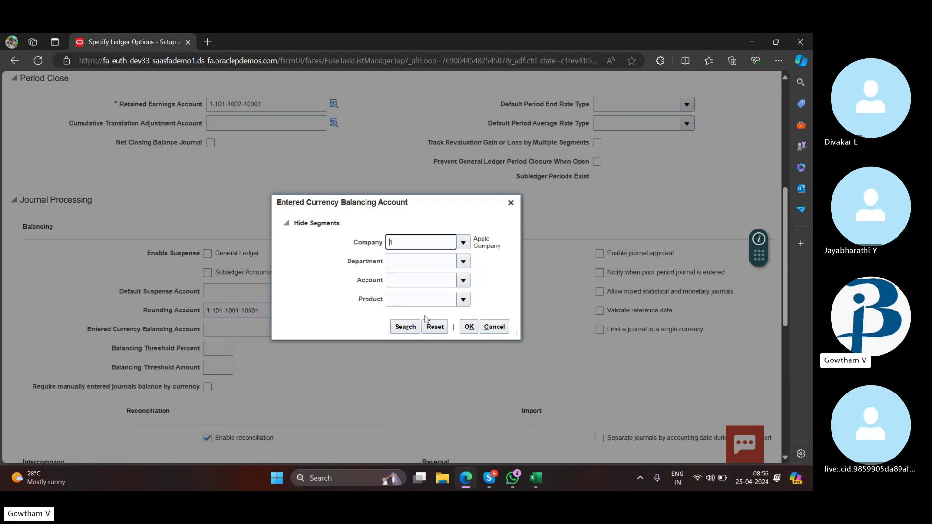
{"action": "left_click", "coordinate": [464, 265]}
{"action": "left_click", "coordinate": [465, 304]}
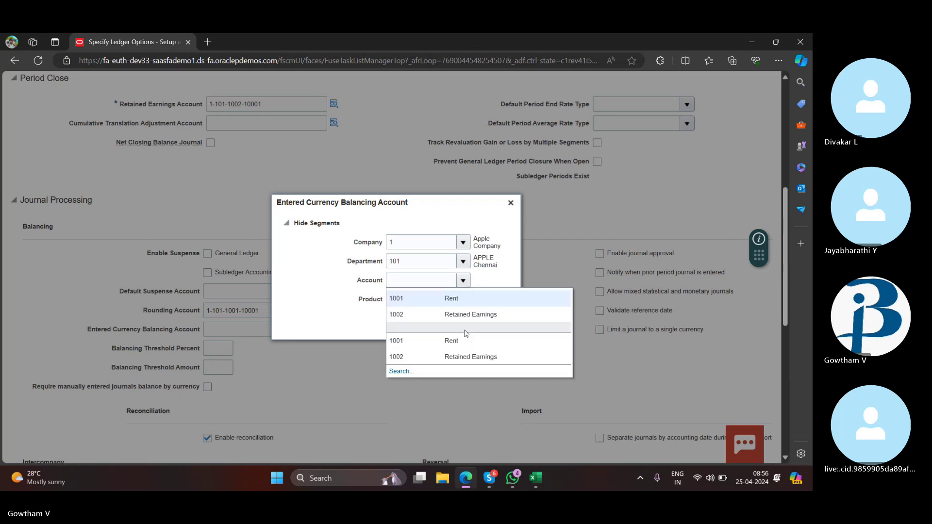
{"action": "left_click", "coordinate": [464, 357]}
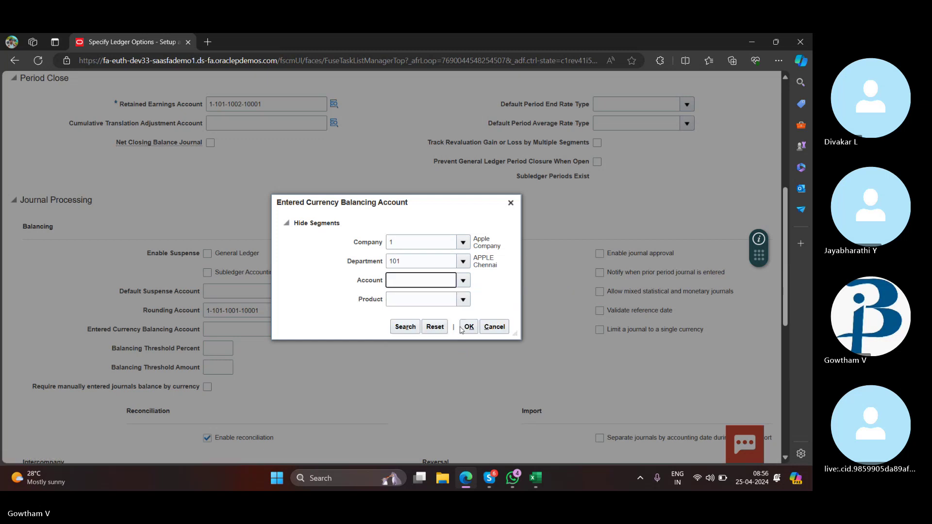
{"action": "left_click", "coordinate": [464, 300]}
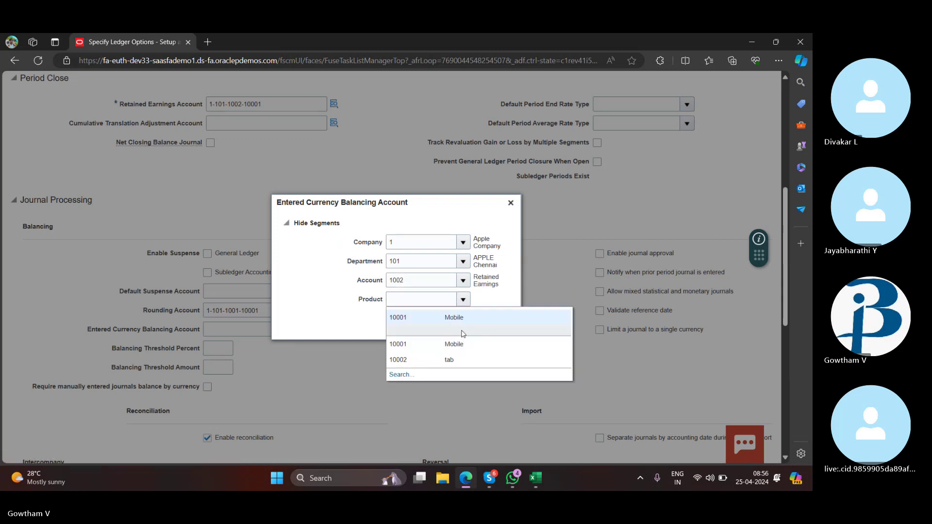
{"action": "left_click", "coordinate": [457, 359]}
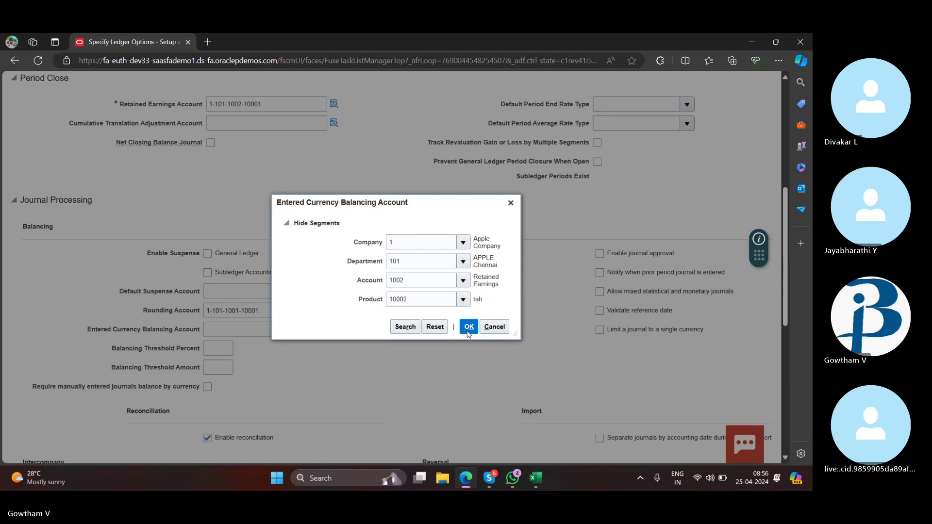
{"action": "left_click", "coordinate": [494, 327]}
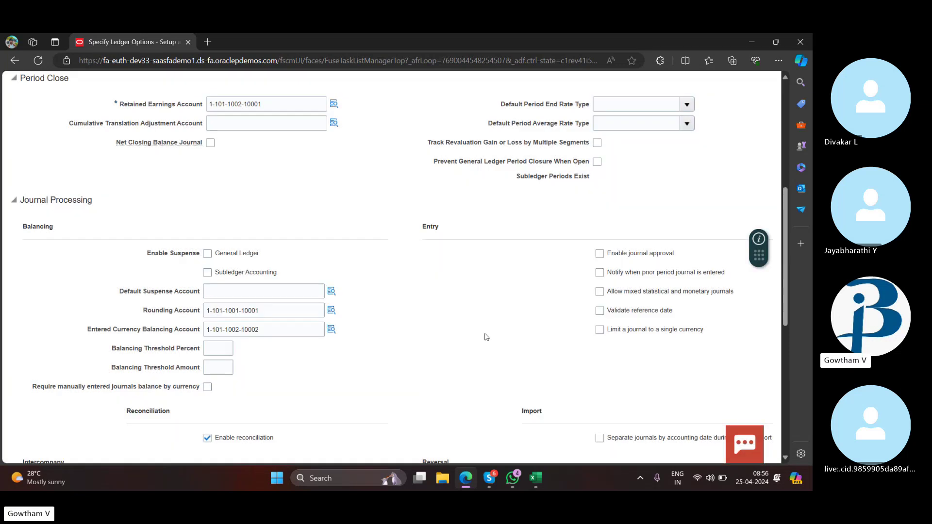
{"action": "scroll", "coordinate": [435, 247], "scroll_direction": "up", "scroll_amount": 6}
{"action": "left_click", "coordinate": [727, 113]}
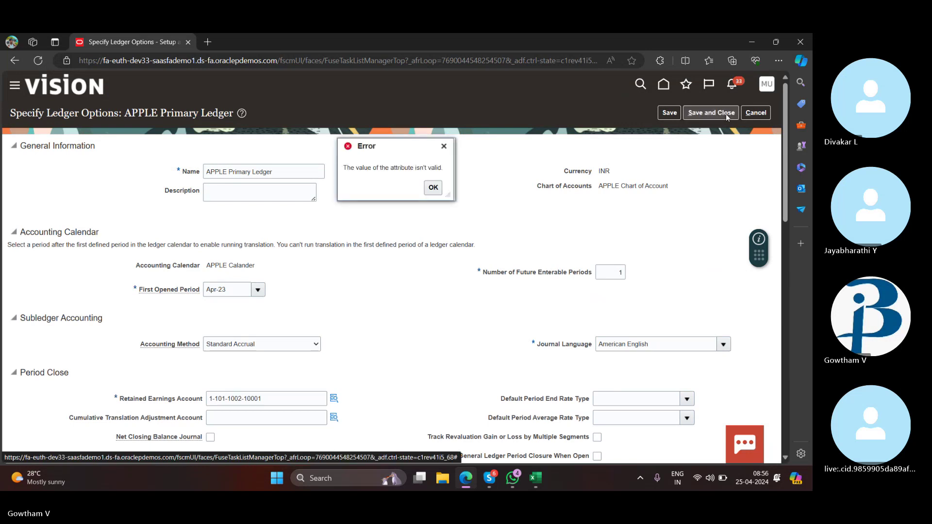
Step: Dismiss the error and review the ledger options from General Information through Sequencing for the invalid value
{"action": "scroll", "coordinate": [577, 306], "scroll_direction": "down", "scroll_amount": 3}
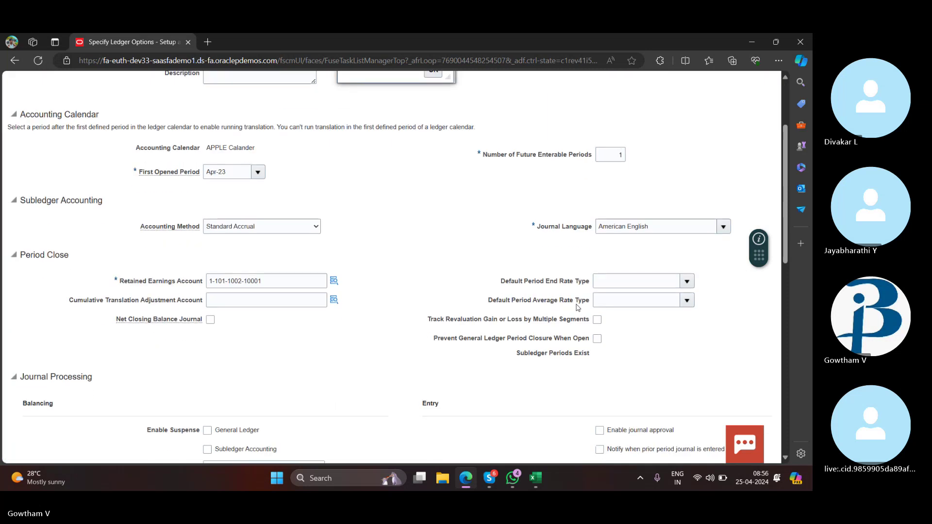
{"action": "scroll", "coordinate": [577, 307], "scroll_direction": "down", "scroll_amount": 10}
{"action": "scroll", "coordinate": [563, 302], "scroll_direction": "up", "scroll_amount": 3}
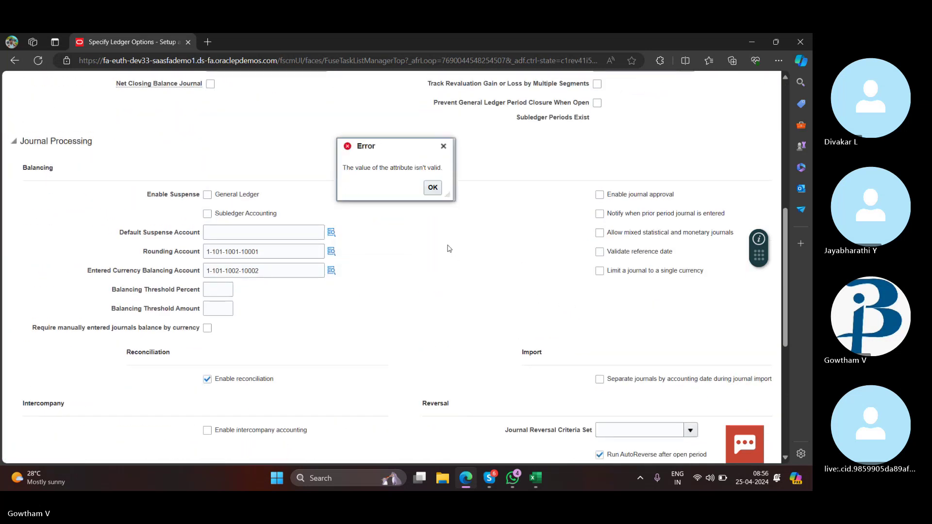
{"action": "left_click", "coordinate": [433, 187]}
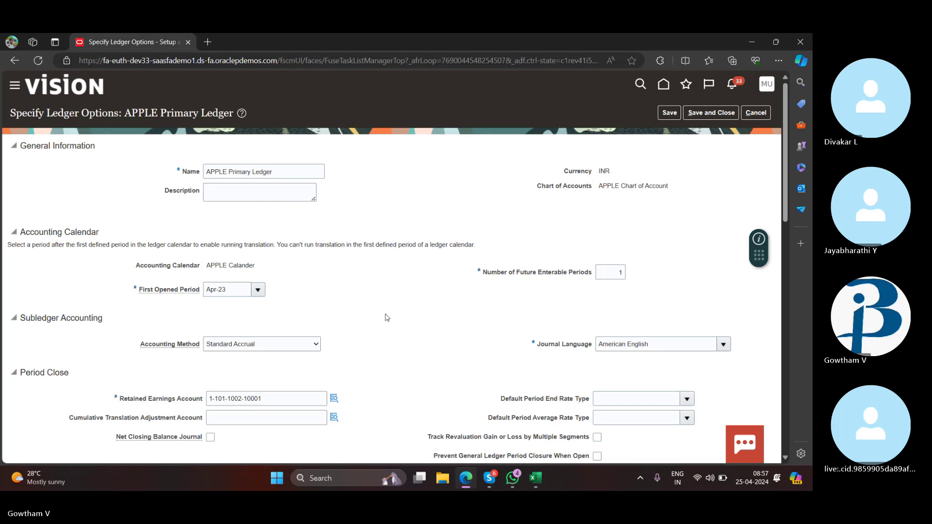
{"action": "scroll", "coordinate": [387, 318], "scroll_direction": "down", "scroll_amount": 1}
{"action": "scroll", "coordinate": [382, 317], "scroll_direction": "up", "scroll_amount": 1}
{"action": "scroll", "coordinate": [381, 316], "scroll_direction": "down", "scroll_amount": 5}
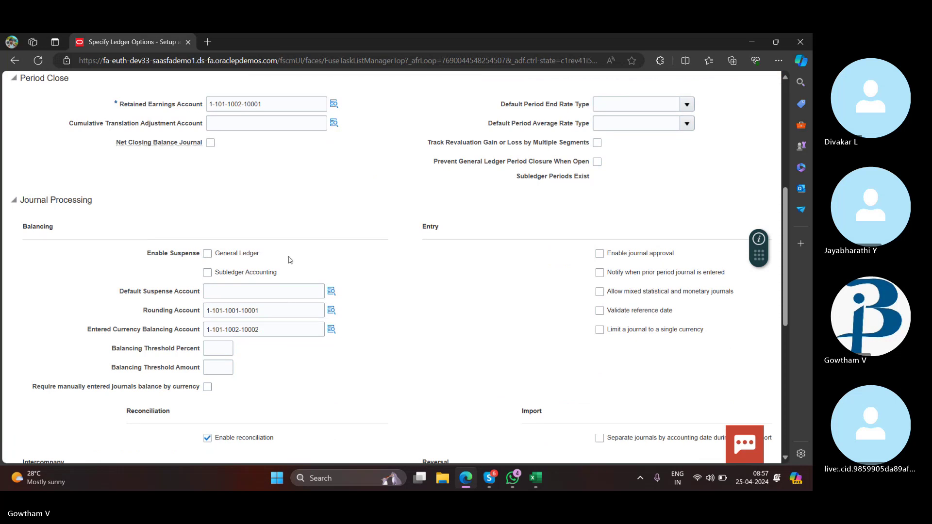
{"action": "scroll", "coordinate": [288, 261], "scroll_direction": "down", "scroll_amount": 5}
{"action": "scroll", "coordinate": [288, 260], "scroll_direction": "down", "scroll_amount": 2}
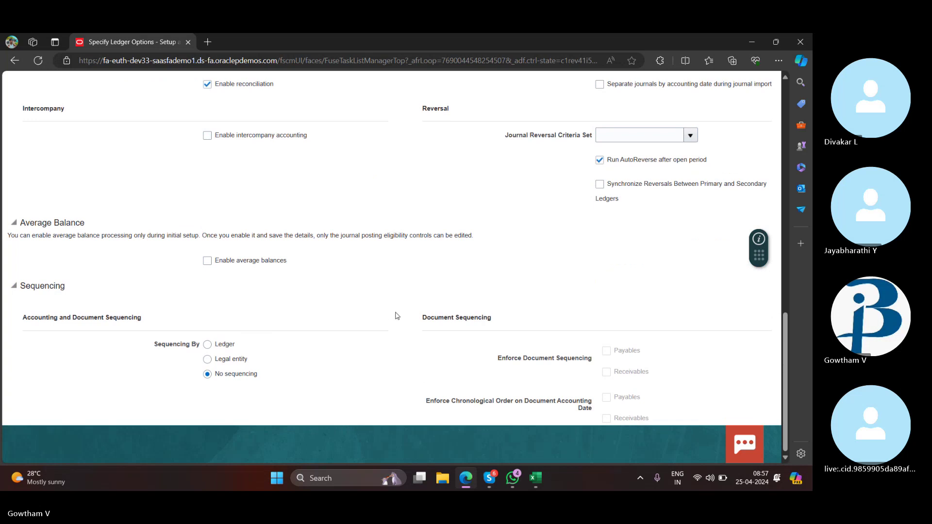
{"action": "scroll", "coordinate": [478, 228], "scroll_direction": "up", "scroll_amount": 3}
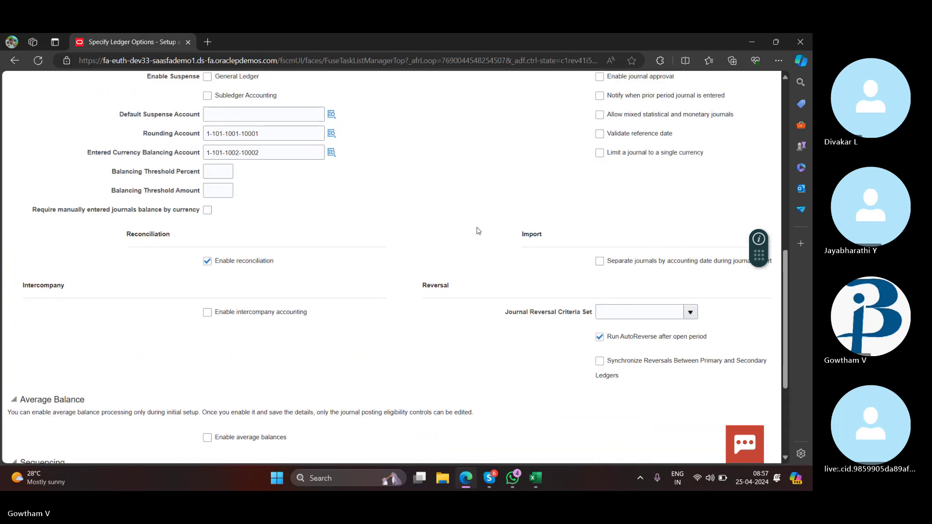
{"action": "scroll", "coordinate": [483, 217], "scroll_direction": "up", "scroll_amount": 5}
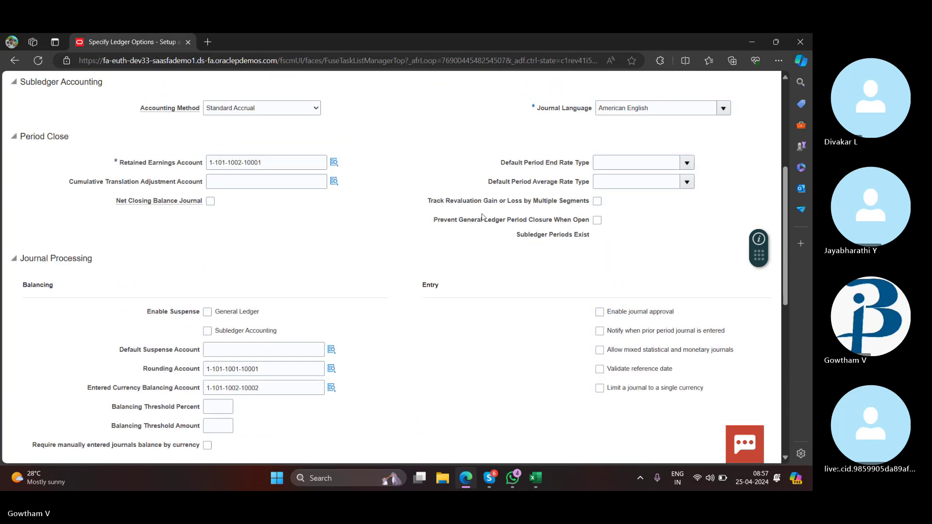
{"action": "scroll", "coordinate": [483, 218], "scroll_direction": "up", "scroll_amount": 2}
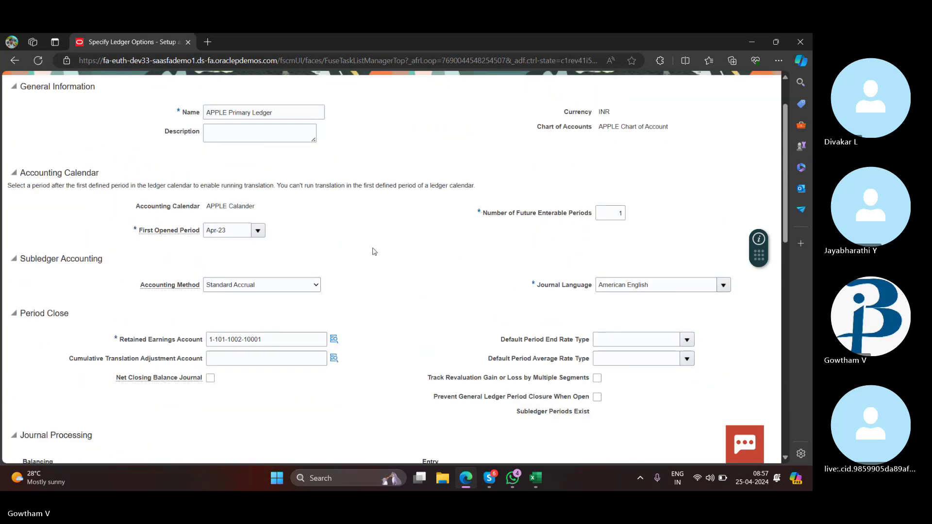
Step: Enable Net Closing Balance Journal in the Period Close options, accept the impact on closing journals, and try to save the ledger options
{"action": "scroll", "coordinate": [374, 252], "scroll_direction": "down", "scroll_amount": 1}
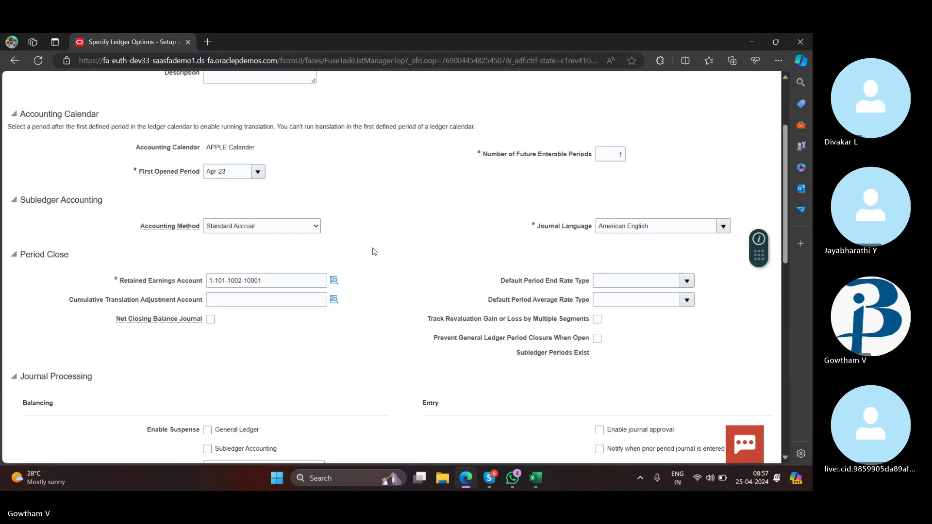
{"action": "scroll", "coordinate": [375, 251], "scroll_direction": "down", "scroll_amount": 1}
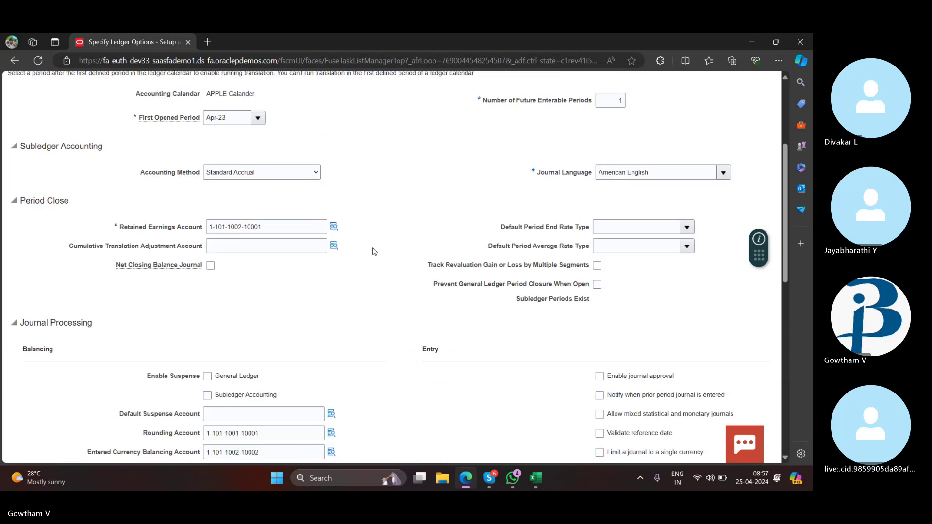
{"action": "left_click", "coordinate": [210, 261]}
{"action": "scroll", "coordinate": [319, 270], "scroll_direction": "up", "scroll_amount": 3}
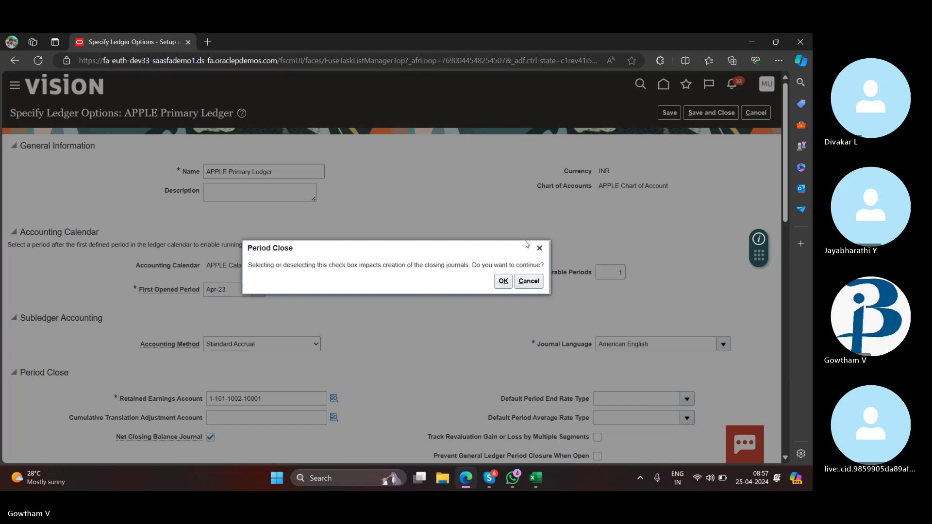
{"action": "left_click", "coordinate": [504, 281]}
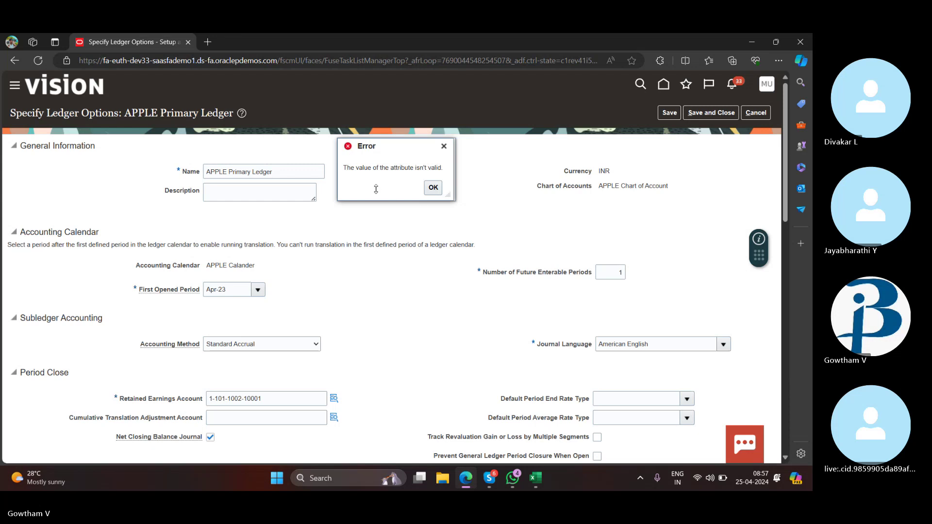
{"action": "left_click", "coordinate": [434, 189]}
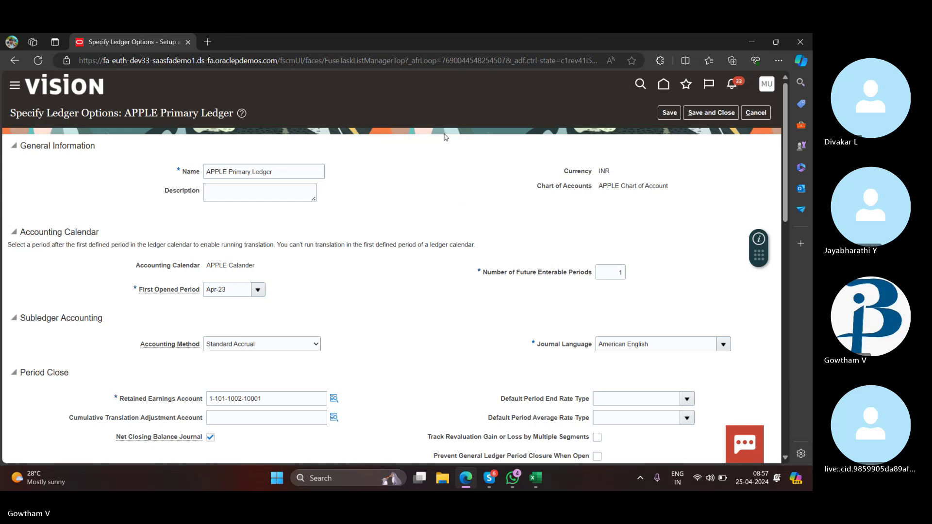
Step: Change the account segment of the Retained Earnings Account to 1001 Rent and try to save the ledger options
{"action": "scroll", "coordinate": [448, 138], "scroll_direction": "down", "scroll_amount": 1}
{"action": "scroll", "coordinate": [445, 137], "scroll_direction": "down", "scroll_amount": 1}
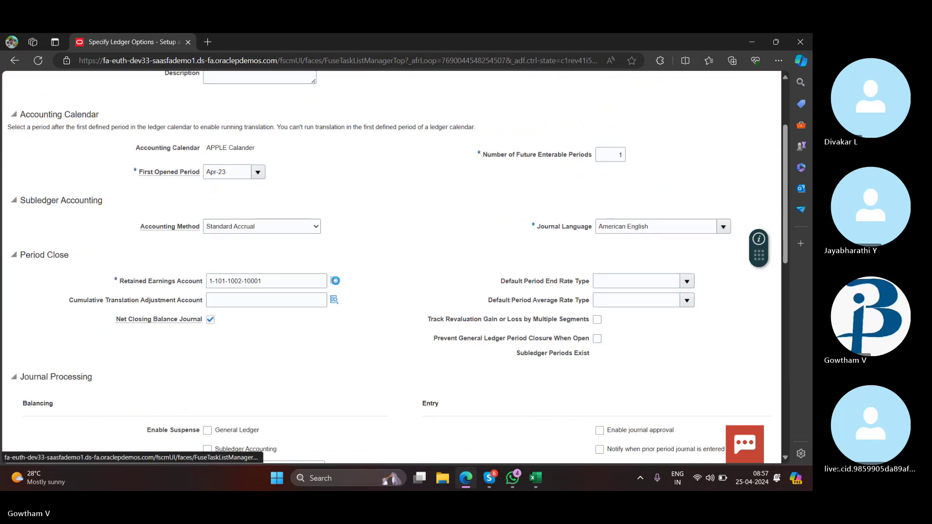
{"action": "left_click", "coordinate": [334, 281]}
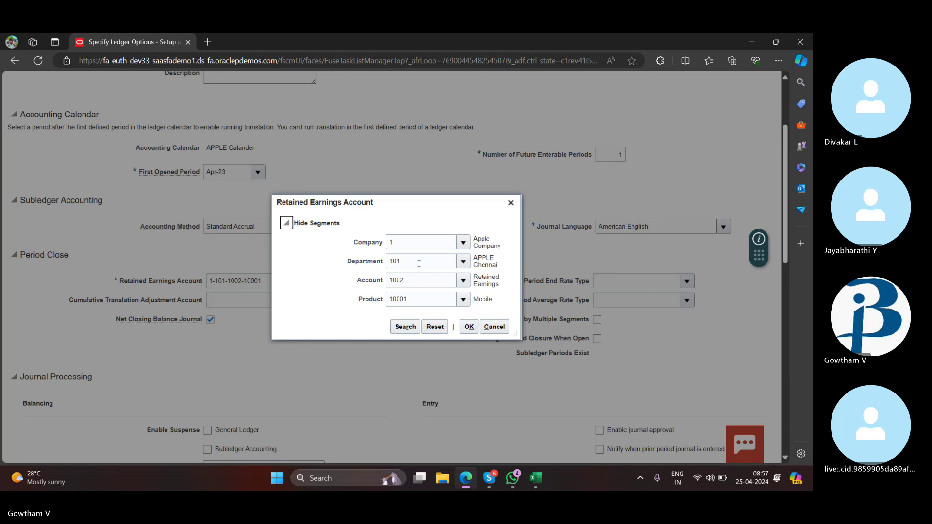
{"action": "left_click", "coordinate": [423, 281]}
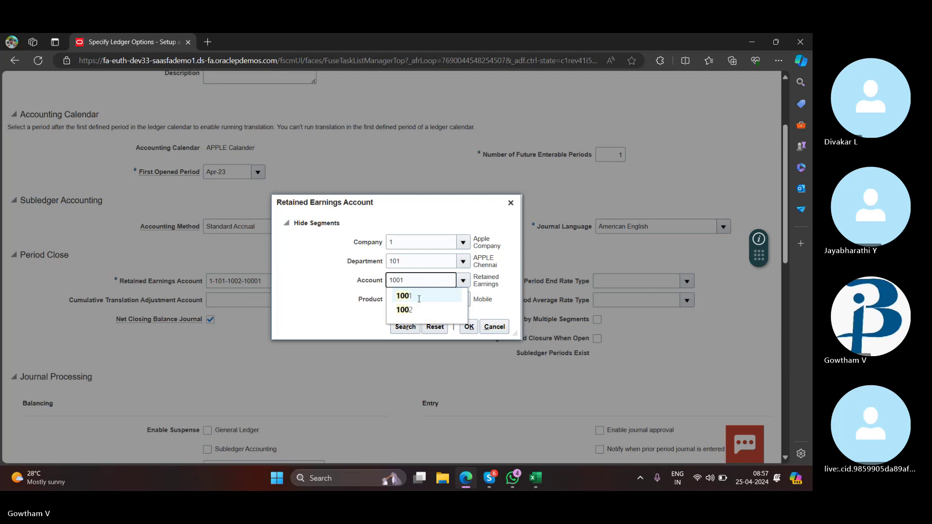
{"action": "left_click", "coordinate": [416, 295]}
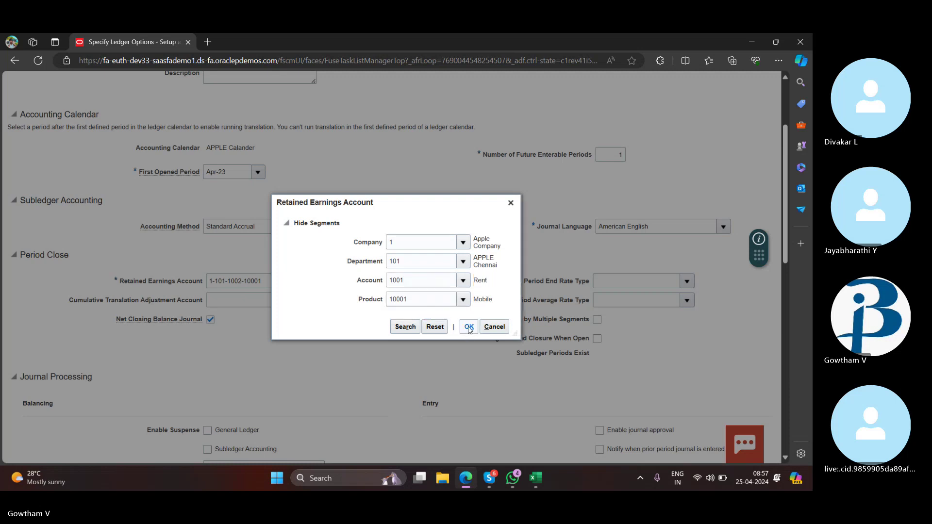
{"action": "left_click", "coordinate": [468, 328]}
{"action": "scroll", "coordinate": [505, 204], "scroll_direction": "up", "scroll_amount": 3}
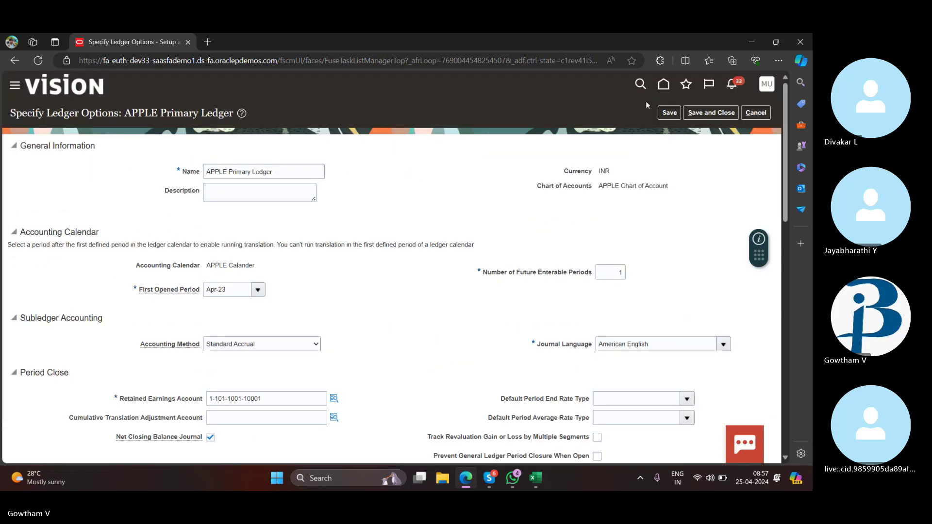
{"action": "left_click", "coordinate": [670, 113]}
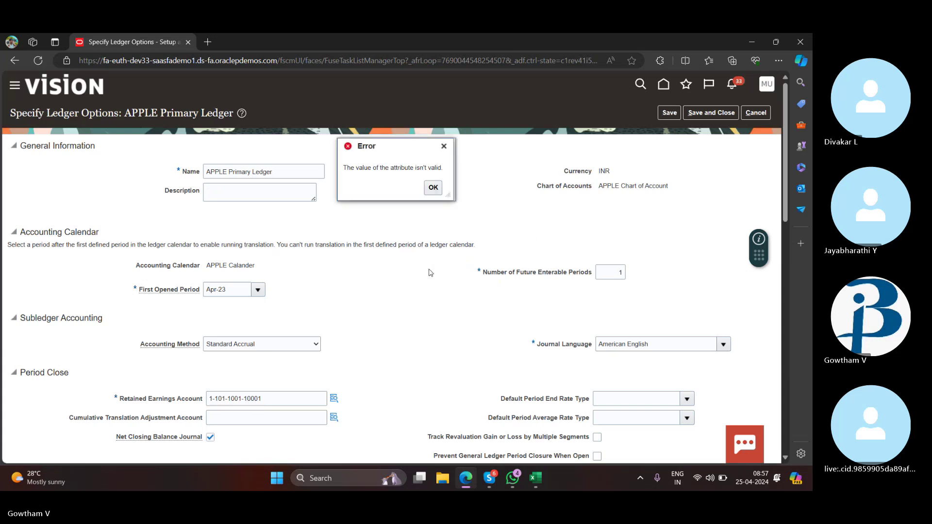
{"action": "left_click", "coordinate": [435, 190]}
Step: Clear the Rounding Account in the Journal Processing options
{"action": "scroll", "coordinate": [426, 210], "scroll_direction": "down", "scroll_amount": 5}
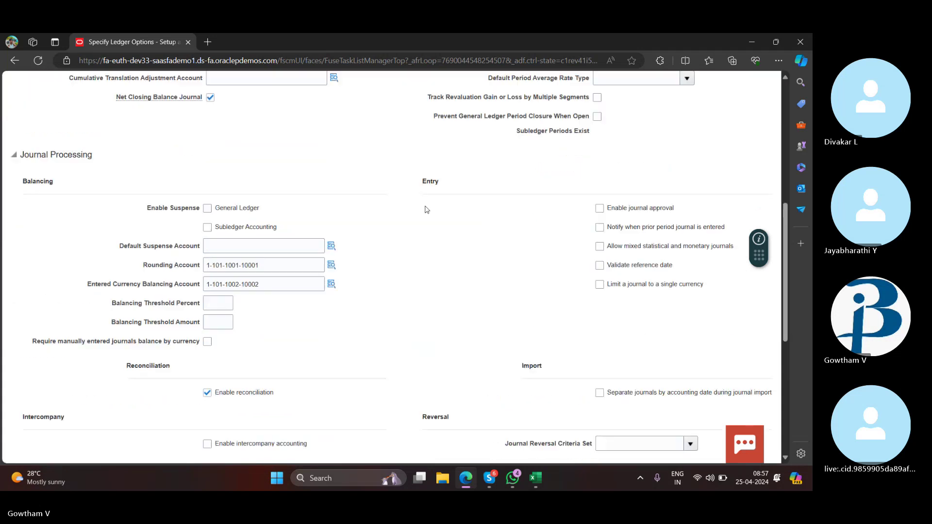
{"action": "left_click", "coordinate": [309, 252]}
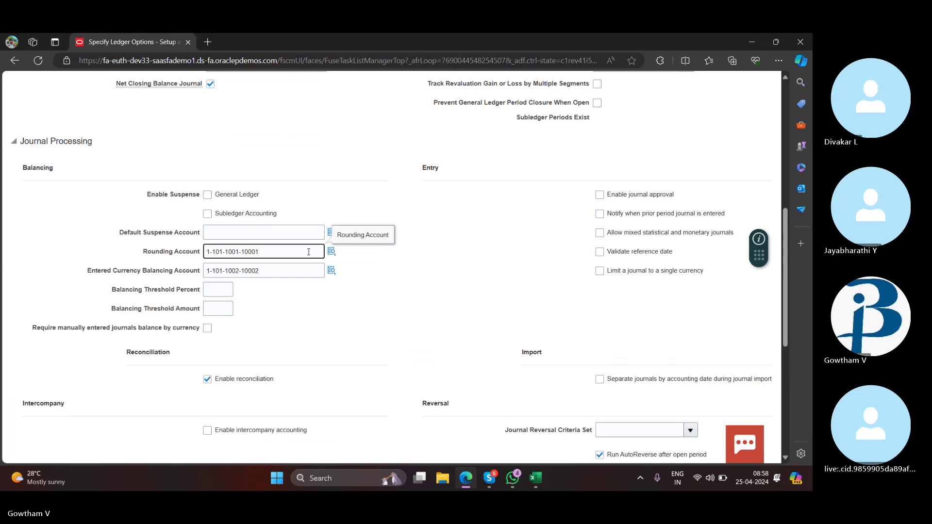
{"action": "key", "text": "BackSpace"}
{"action": "key", "text": "BackSpace"}
{"action": "key", "text": "BackSpace"}
{"action": "key", "text": "BackSpace"}
{"action": "key", "text": "BackSpace"}
{"action": "key", "text": "BackSpace"}
{"action": "key", "text": "BackSpace"}
{"action": "key", "text": "BackSpace"}
{"action": "key", "text": "BackSpace"}
{"action": "key", "text": "BackSpace"}
{"action": "key", "text": "BackSpace"}
{"action": "key", "text": "BackSpace"}
{"action": "key", "text": "BackSpace"}
{"action": "key", "text": "BackSpace"}
{"action": "key", "text": "BackSpace"}
Step: Clear the Entered Currency Balancing Account and save the ledger options
{"action": "left_click", "coordinate": [313, 275]}
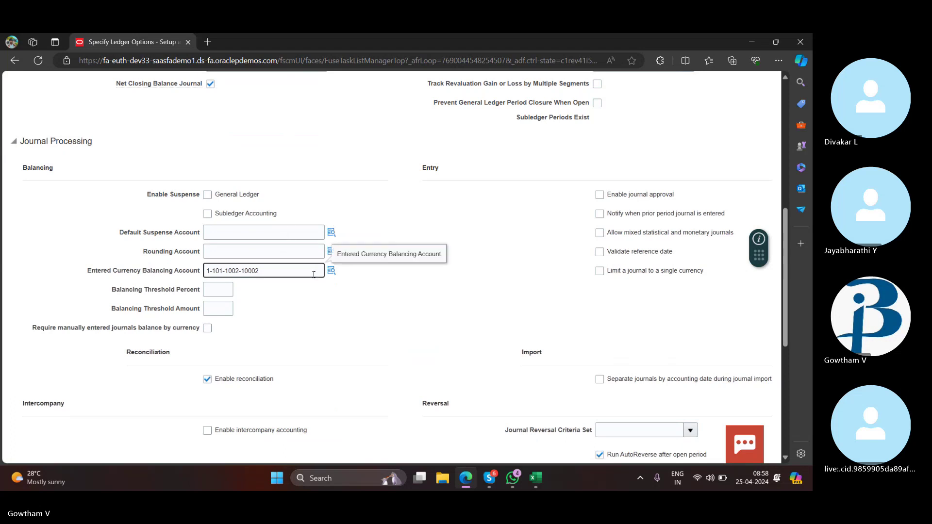
{"action": "key", "text": "BackSpace"}
{"action": "key", "text": "BackSpace"}
{"action": "key", "text": "BackSpace"}
{"action": "key", "text": "BackSpace"}
{"action": "key", "text": "BackSpace"}
{"action": "key", "text": "BackSpace"}
{"action": "key", "text": "BackSpace"}
{"action": "key", "text": "BackSpace"}
{"action": "key", "text": "BackSpace"}
{"action": "key", "text": "BackSpace"}
{"action": "key", "text": "BackSpace"}
{"action": "key", "text": "BackSpace"}
{"action": "key", "text": "BackSpace"}
{"action": "key", "text": "BackSpace"}
{"action": "key", "text": "BackSpace"}
{"action": "left_click", "coordinate": [202, 387]}
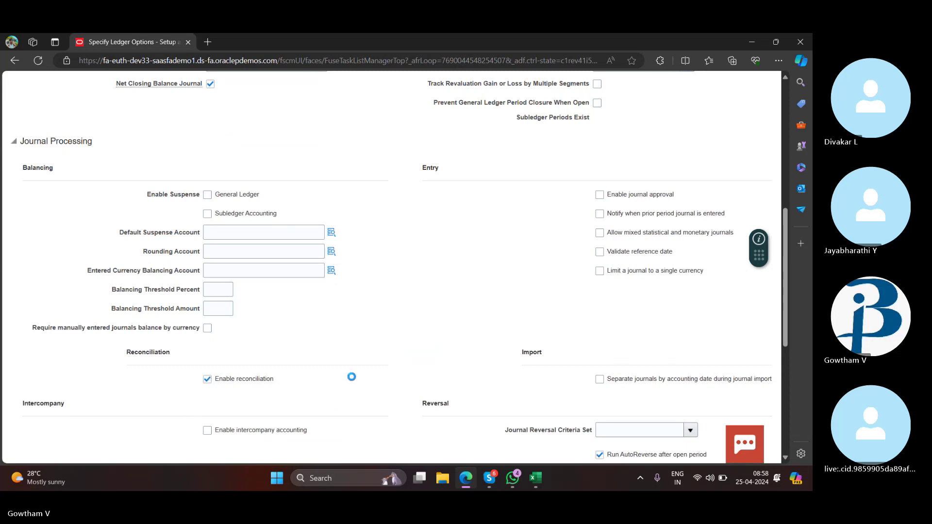
{"action": "left_click_drag", "start_coordinate": [785, 233], "coordinate": [785, 74]}
{"action": "left_click", "coordinate": [665, 113]}
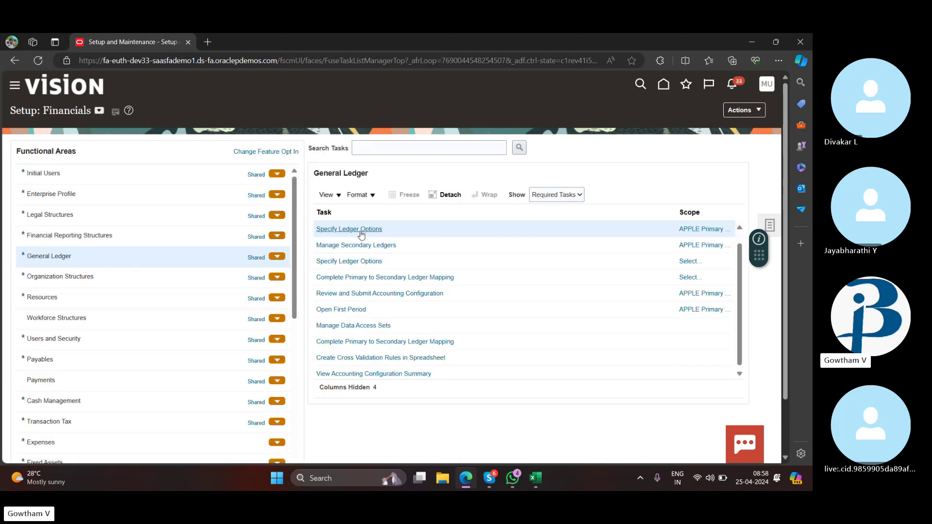
Step: Look up the primary ledgers named "apple" in Manage Primary Ledgers and return to the General Ledger task list
{"action": "scroll", "coordinate": [377, 277], "scroll_direction": "up", "scroll_amount": 1}
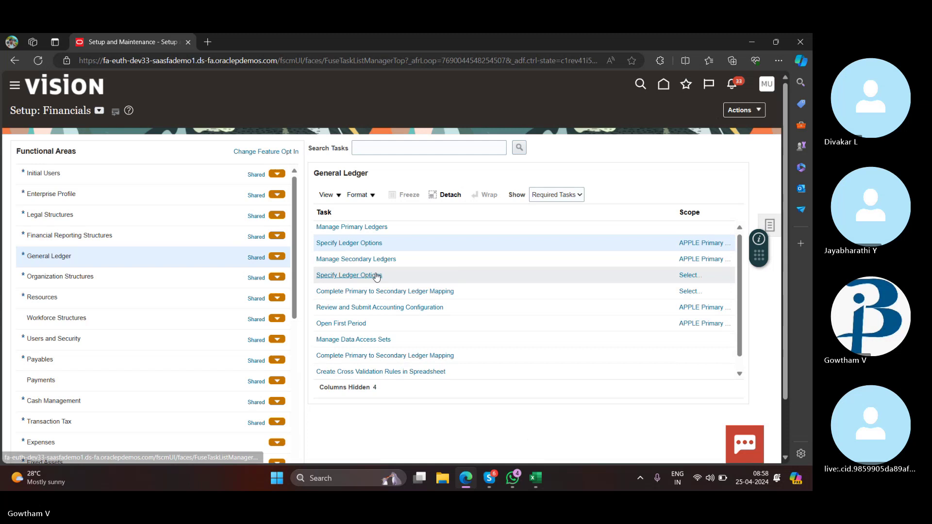
{"action": "left_click", "coordinate": [375, 227]}
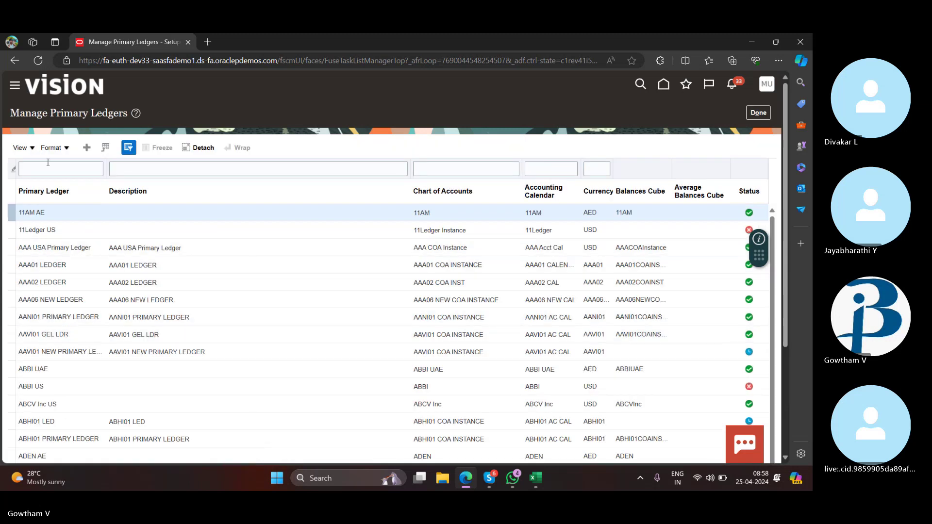
{"action": "left_click", "coordinate": [84, 166]}
{"action": "type", "text": "apple"}
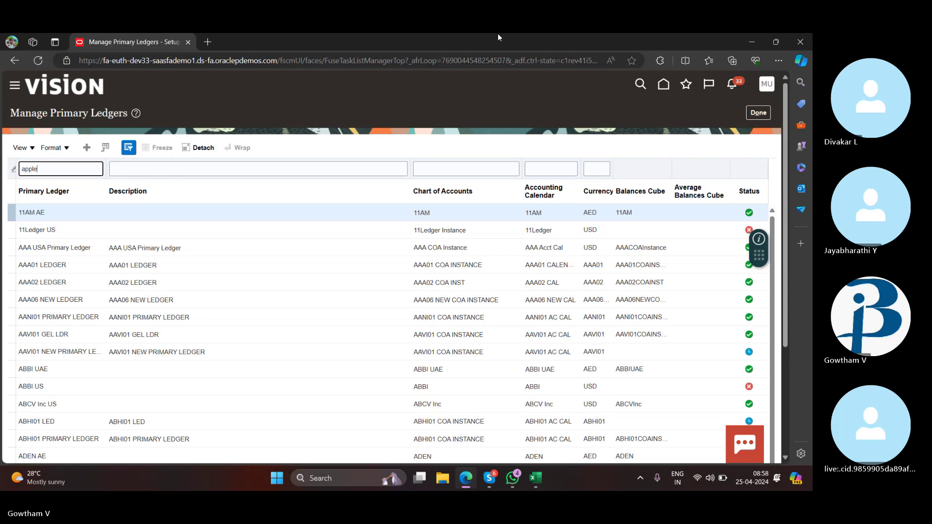
{"action": "key", "text": "Return"}
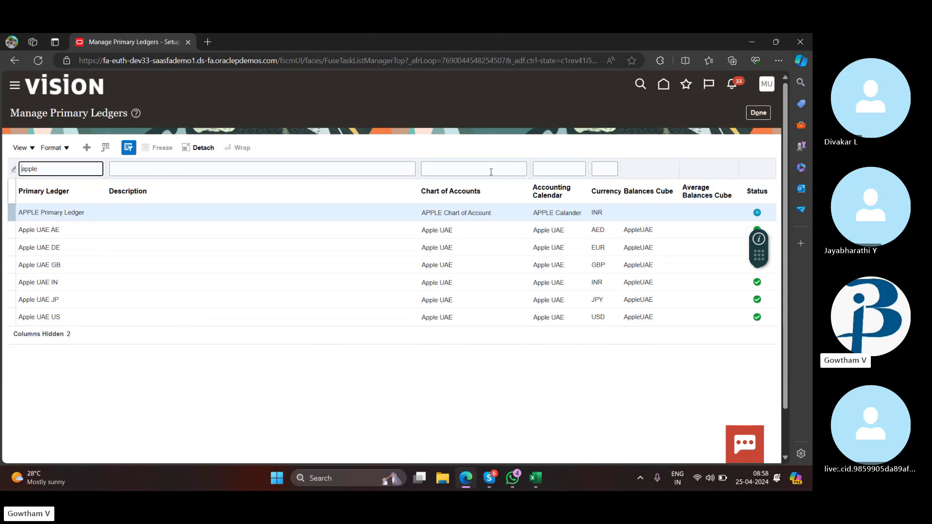
{"action": "left_click", "coordinate": [752, 111]}
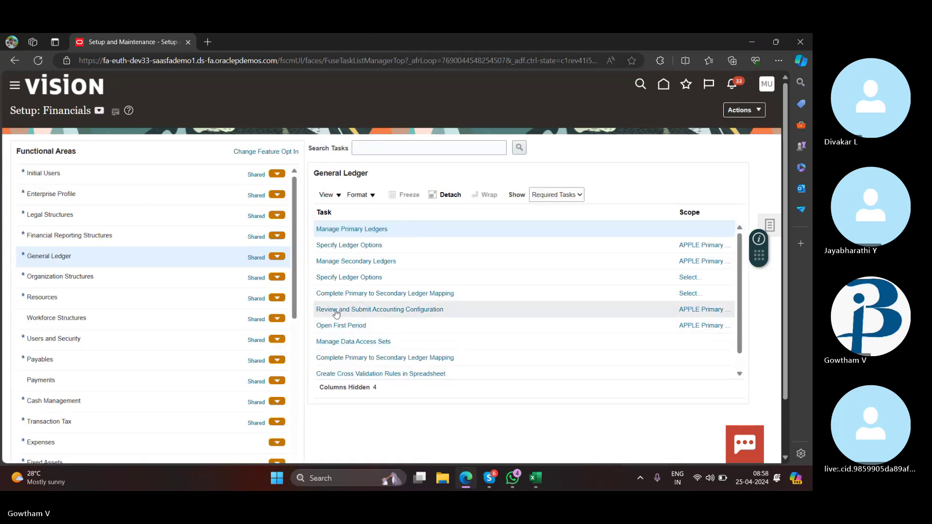
Step: Open the Manage Data Access Sets task and start creating a new data access set
{"action": "left_click", "coordinate": [366, 346]}
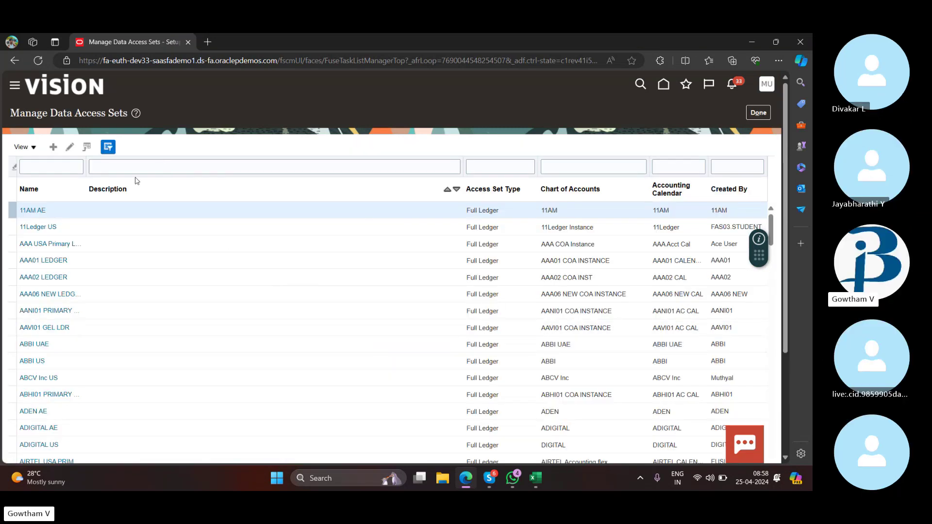
{"action": "left_click", "coordinate": [52, 146]}
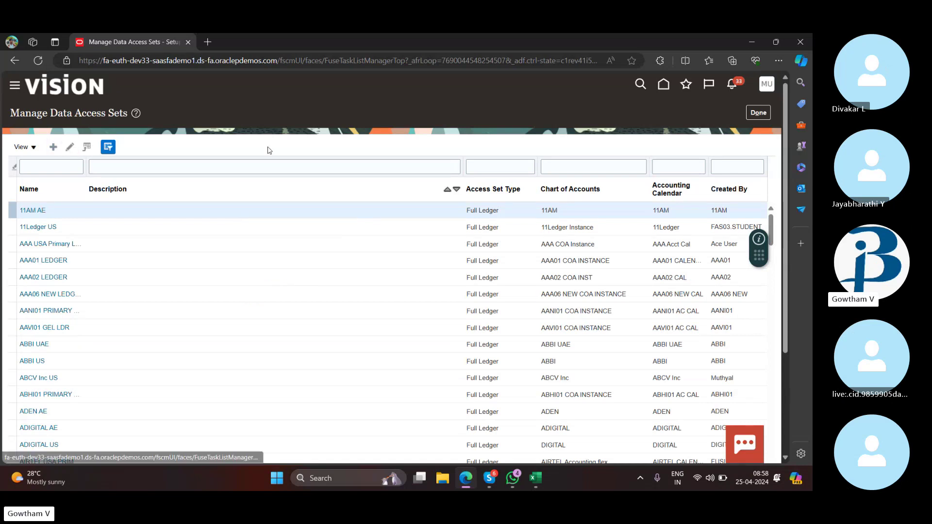
Step: Switch to Excel and add "11.manage data access set" in cell G24 of the setup step list
{"action": "left_click", "coordinate": [536, 480]}
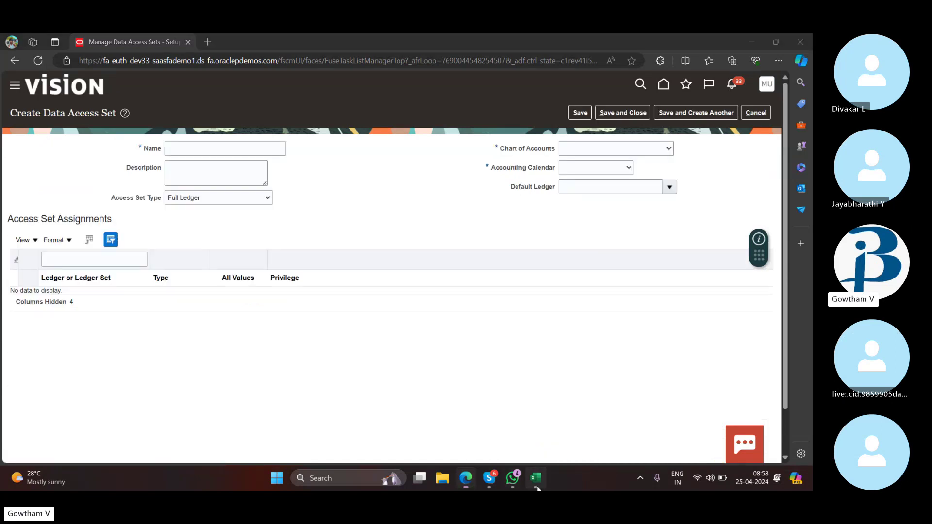
{"action": "left_click", "coordinate": [223, 405]}
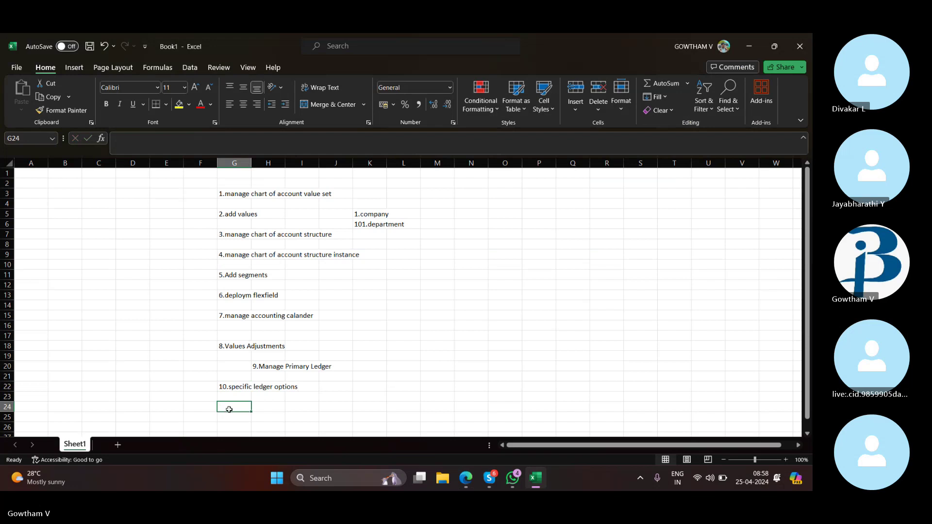
{"action": "type", "text": "11.m"}
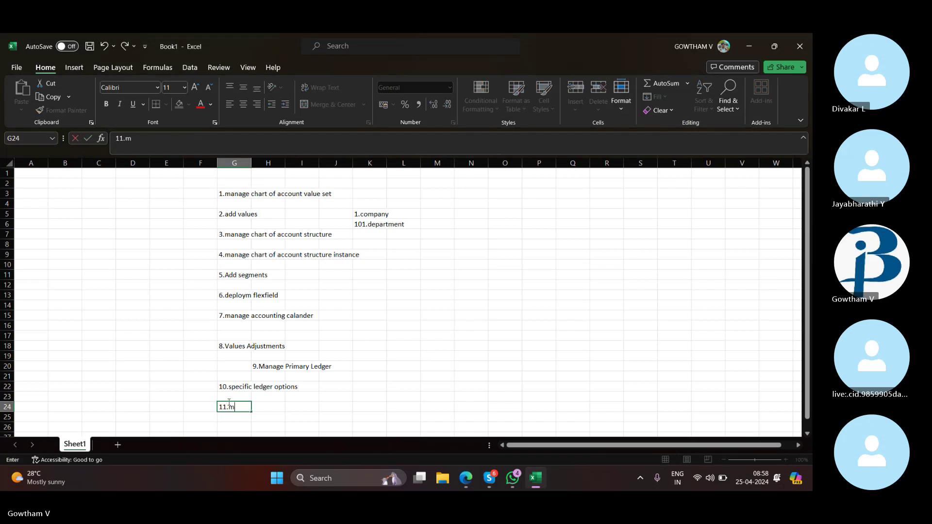
{"action": "type", "text": "anage data access set"}
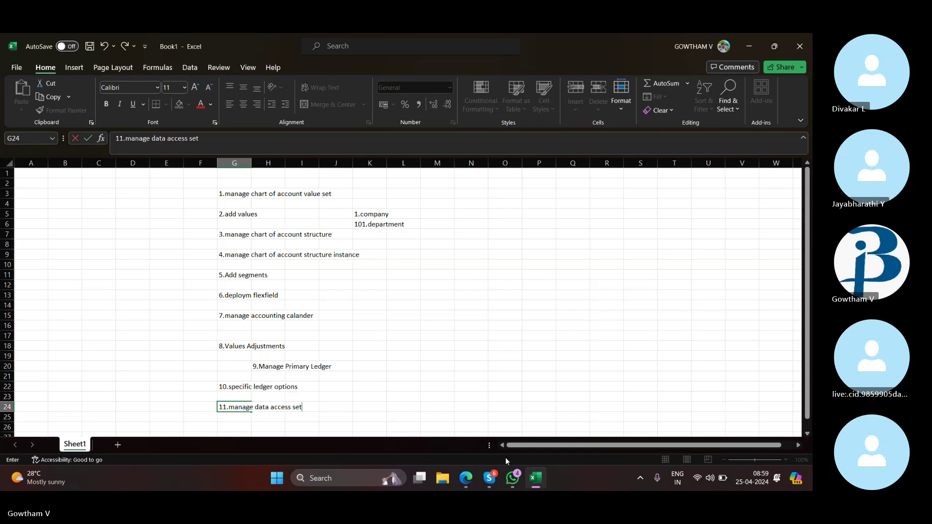
Step: Switch back to the Oracle setup in the browser and name the new data access set "APPLE DATA SET"
{"action": "left_click", "coordinate": [465, 478]}
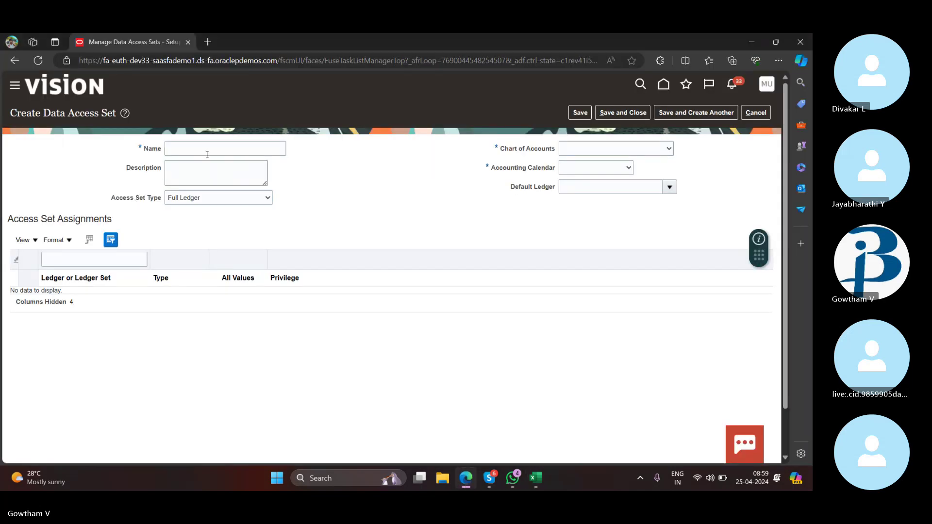
{"action": "left_click", "coordinate": [224, 148]}
{"action": "key", "text": "Caps_Lock"}
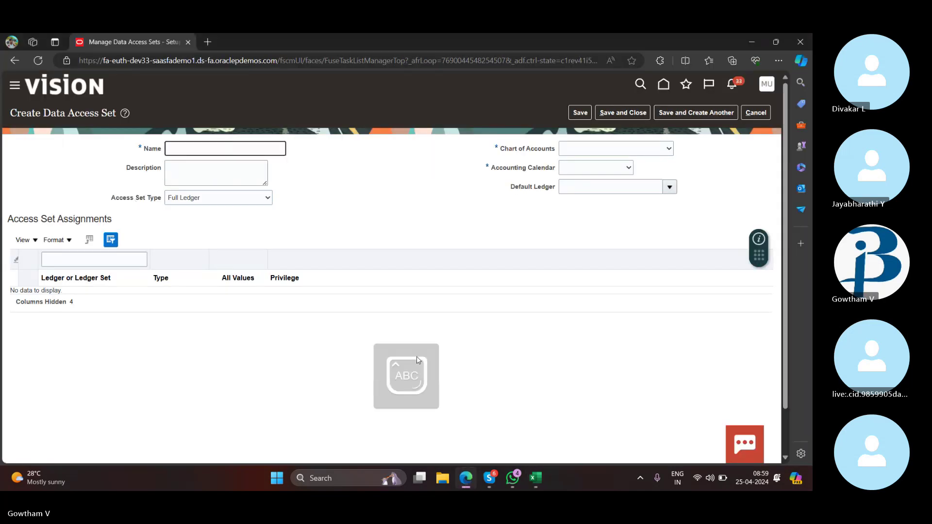
{"action": "type", "text": "APPLE"}
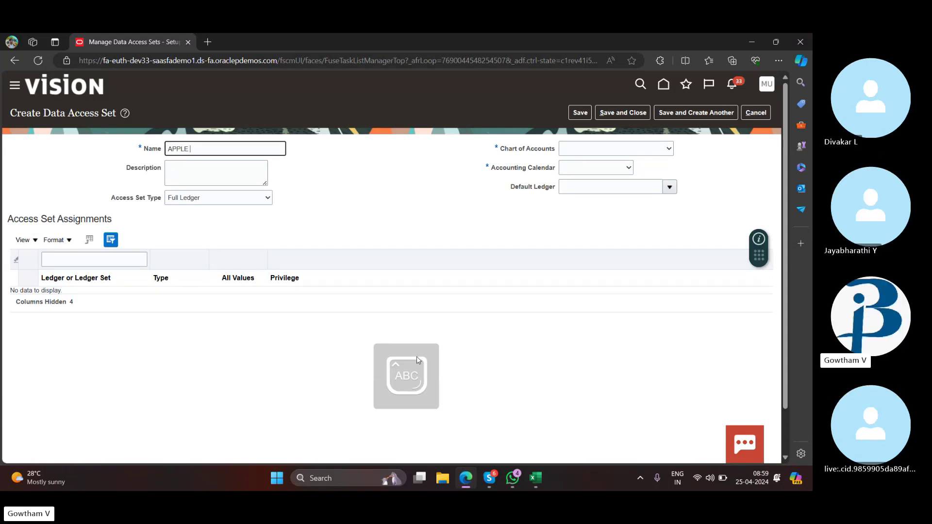
{"action": "key", "text": "Caps_Lock"}
{"action": "type", "text": "DATA SET"}
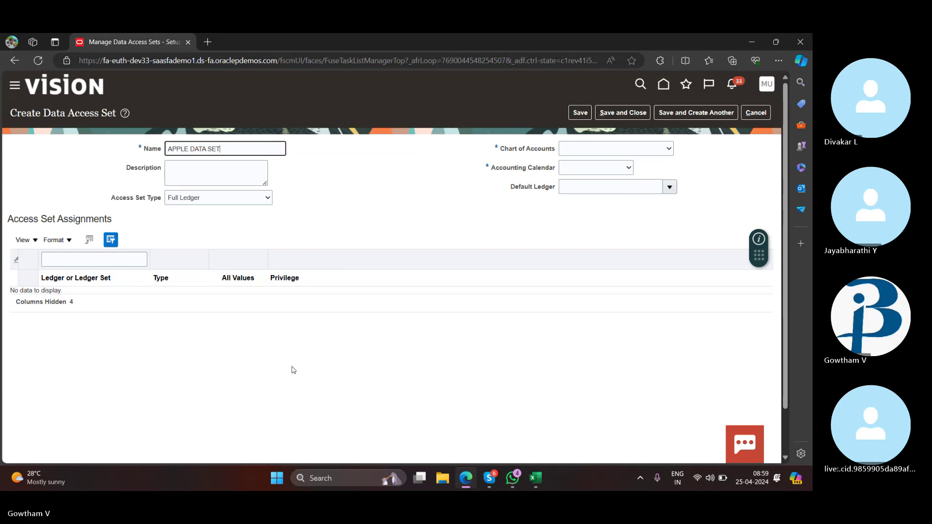
Step: Set the data access set's chart of accounts to APPLE Chart of Account
{"action": "left_click", "coordinate": [666, 148]}
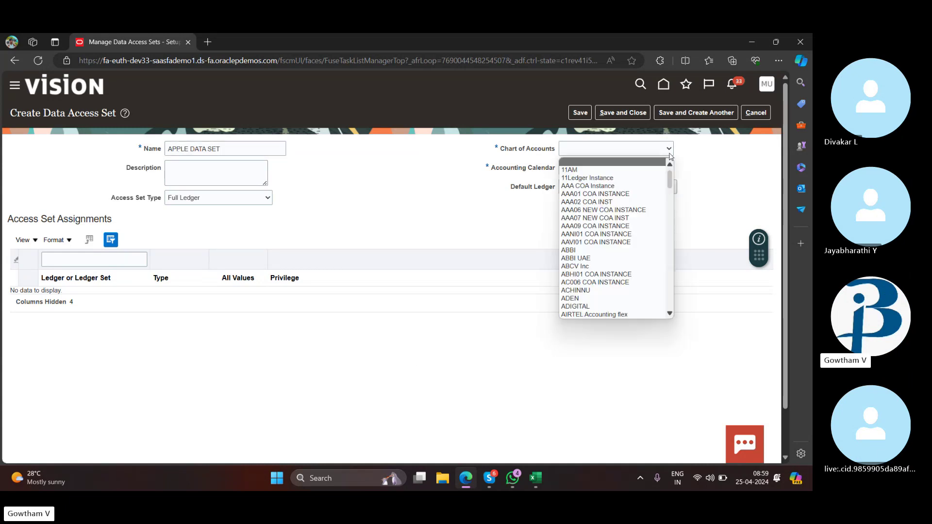
{"action": "scroll", "coordinate": [636, 267], "scroll_direction": "down", "scroll_amount": 5}
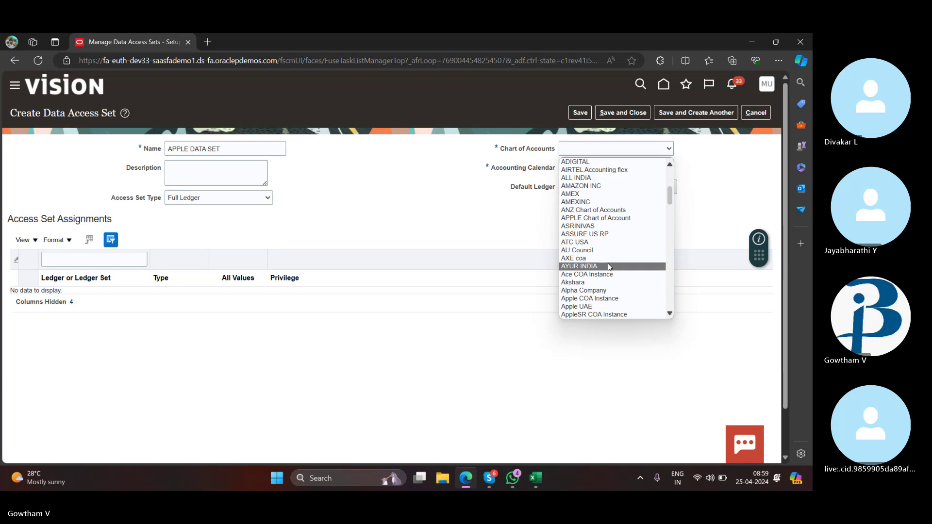
{"action": "scroll", "coordinate": [609, 267], "scroll_direction": "down", "scroll_amount": 1}
{"action": "scroll", "coordinate": [608, 267], "scroll_direction": "down", "scroll_amount": 2}
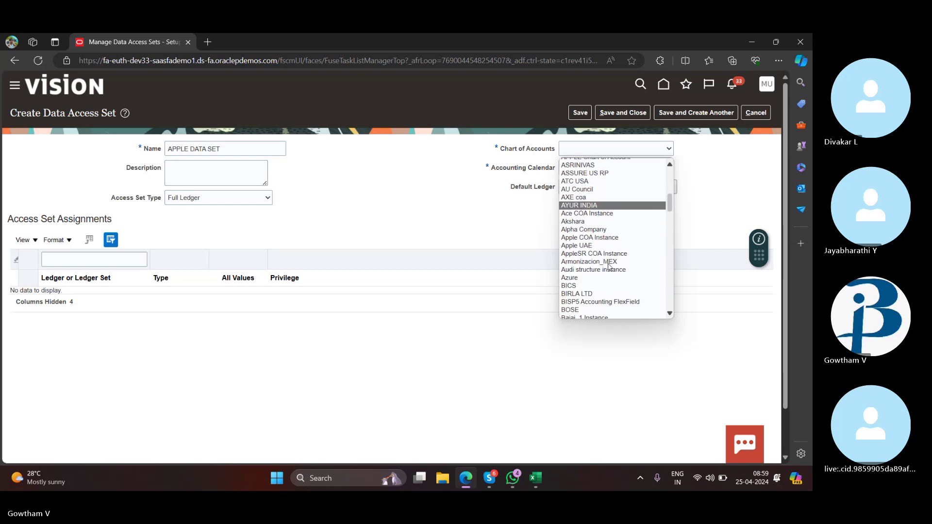
{"action": "scroll", "coordinate": [609, 266], "scroll_direction": "up", "scroll_amount": 2}
{"action": "scroll", "coordinate": [608, 266], "scroll_direction": "up", "scroll_amount": 4}
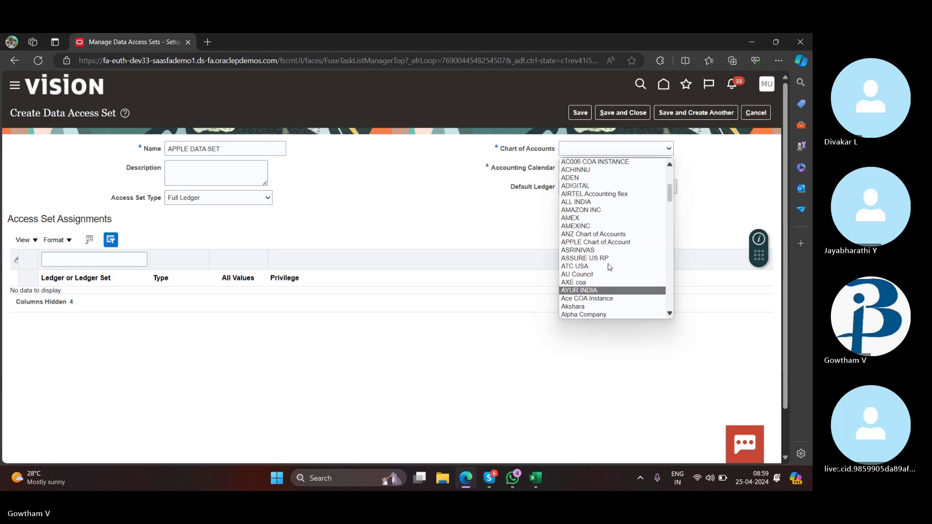
{"action": "scroll", "coordinate": [609, 267], "scroll_direction": "up", "scroll_amount": 1}
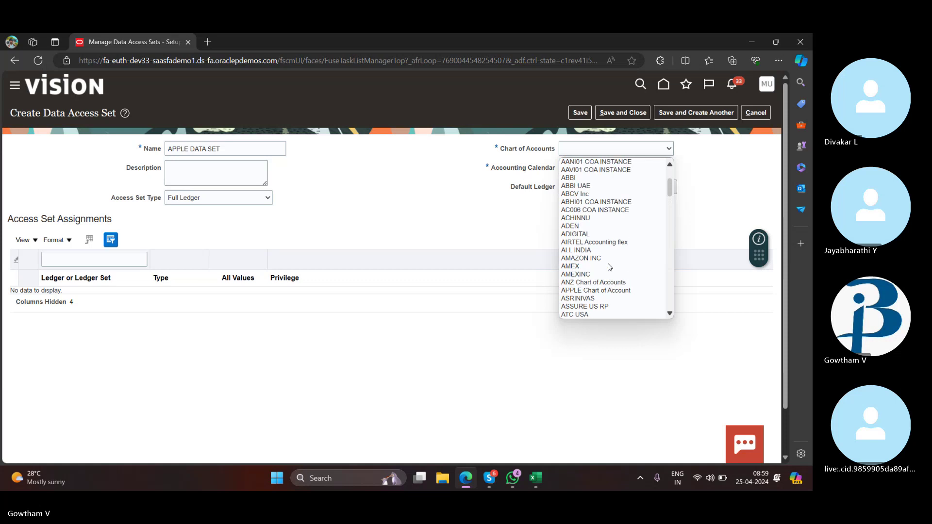
{"action": "left_click", "coordinate": [607, 290]}
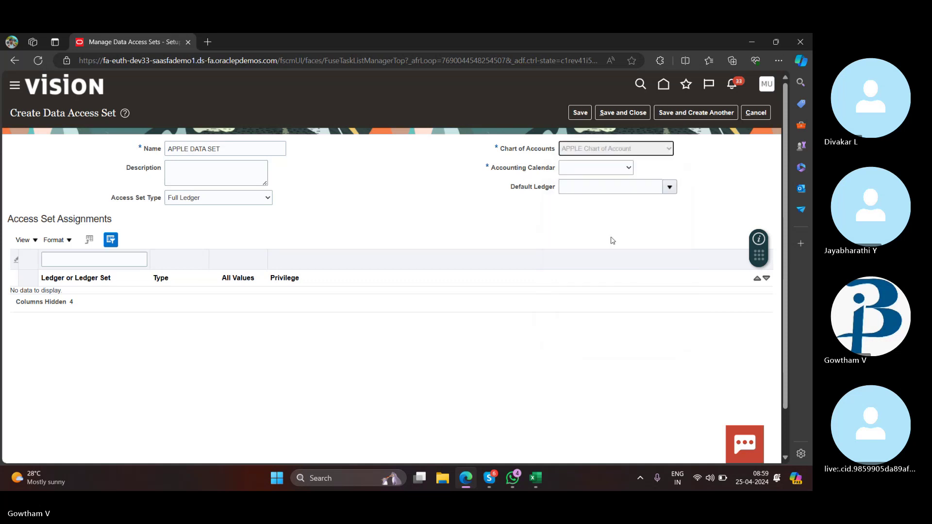
Step: Set the data access set's accounting calendar to APPLE Calander
{"action": "left_click", "coordinate": [626, 168]}
{"action": "scroll", "coordinate": [606, 272], "scroll_direction": "down", "scroll_amount": 3}
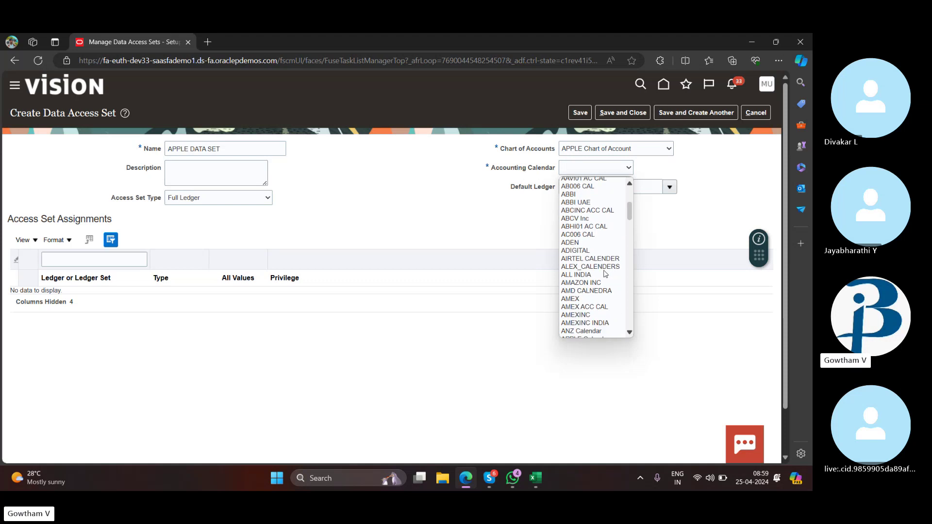
{"action": "scroll", "coordinate": [606, 273], "scroll_direction": "down", "scroll_amount": 3}
{"action": "left_click", "coordinate": [607, 260]}
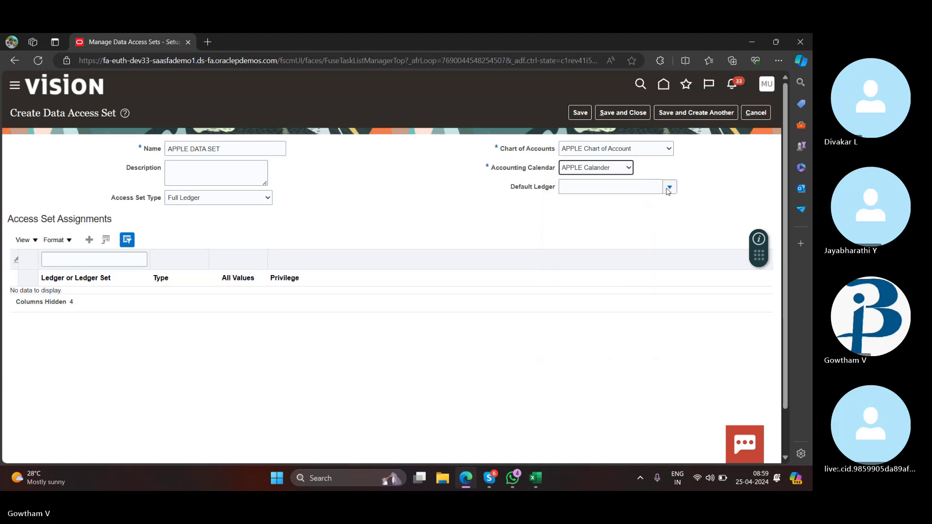
Step: Save and close the data access set without a default ledger, and return to the Financials setup task list
{"action": "left_click", "coordinate": [660, 190]}
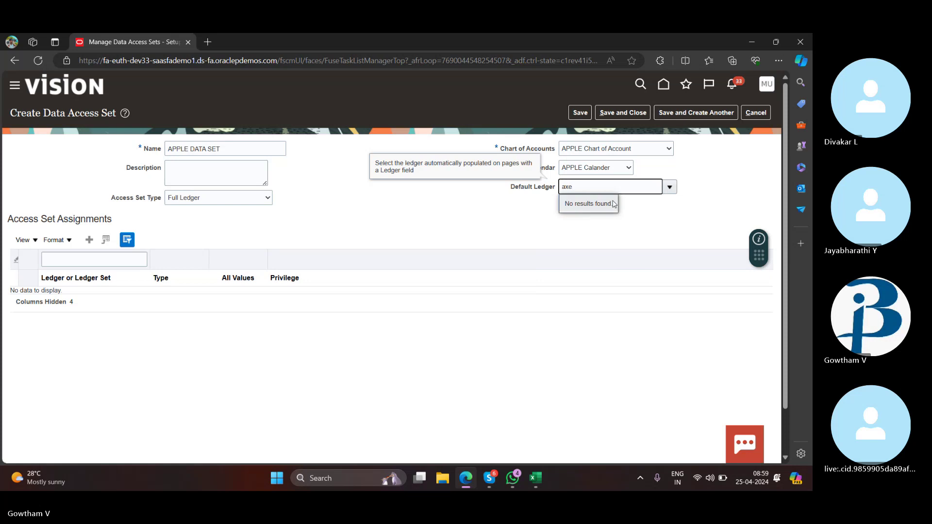
{"action": "key", "text": "BackSpace"}
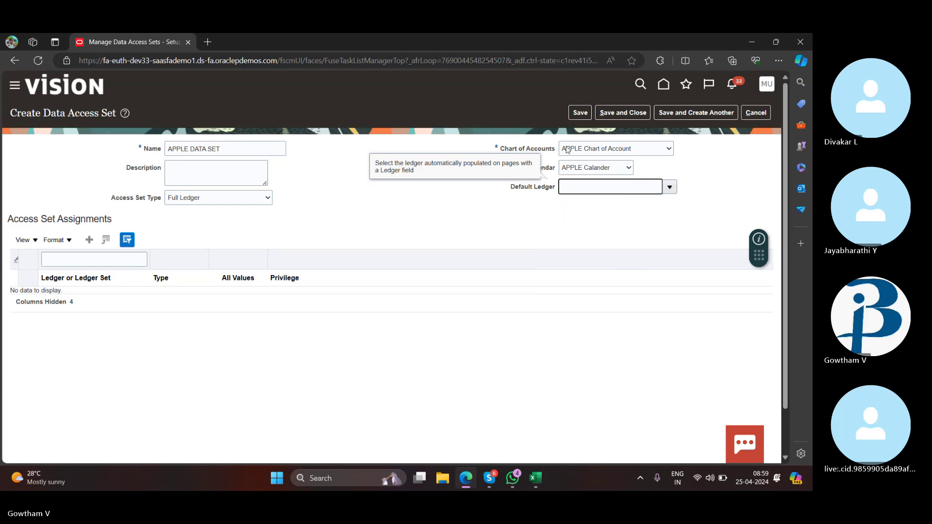
{"action": "left_click", "coordinate": [634, 113]}
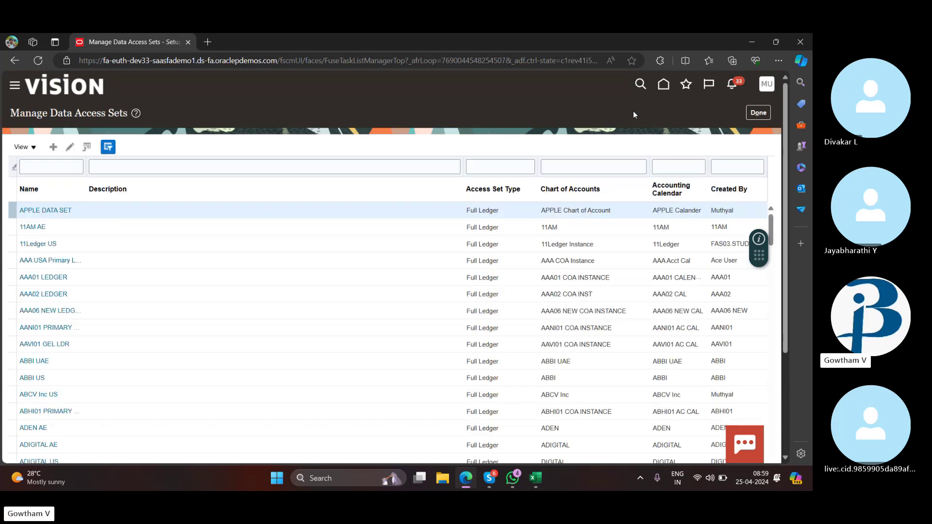
{"action": "left_click", "coordinate": [759, 112]}
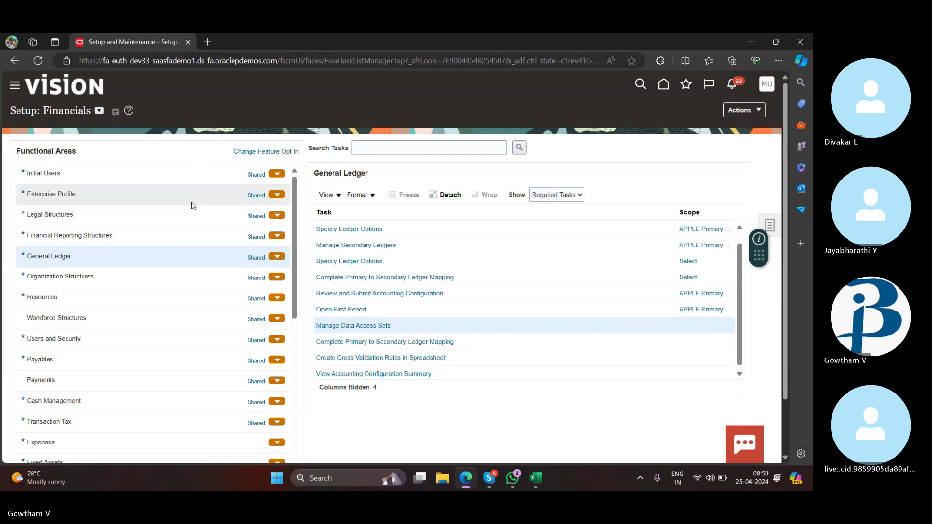
Step: Display the Organization Structures tasks, and switch to Excel to add "12.manage legal entity" in cell G26 of the step list
{"action": "left_click", "coordinate": [176, 283]}
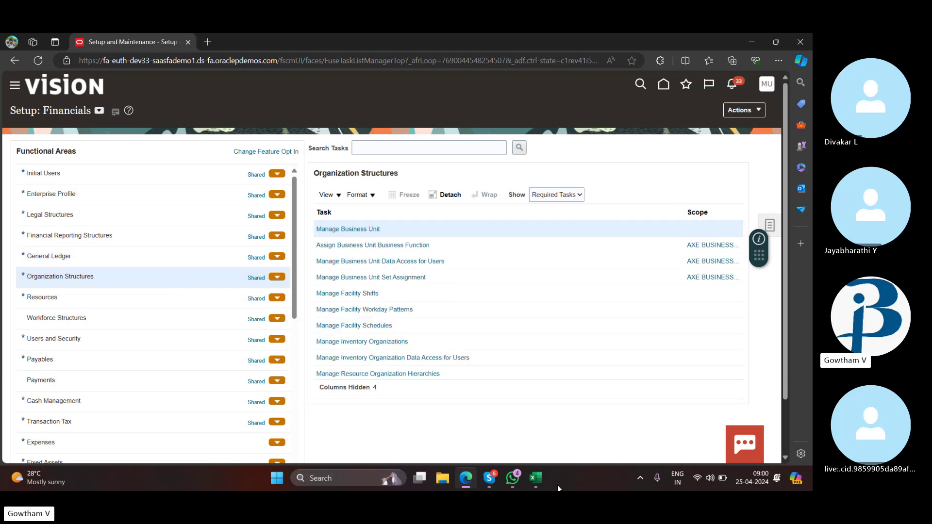
{"action": "left_click", "coordinate": [542, 478]}
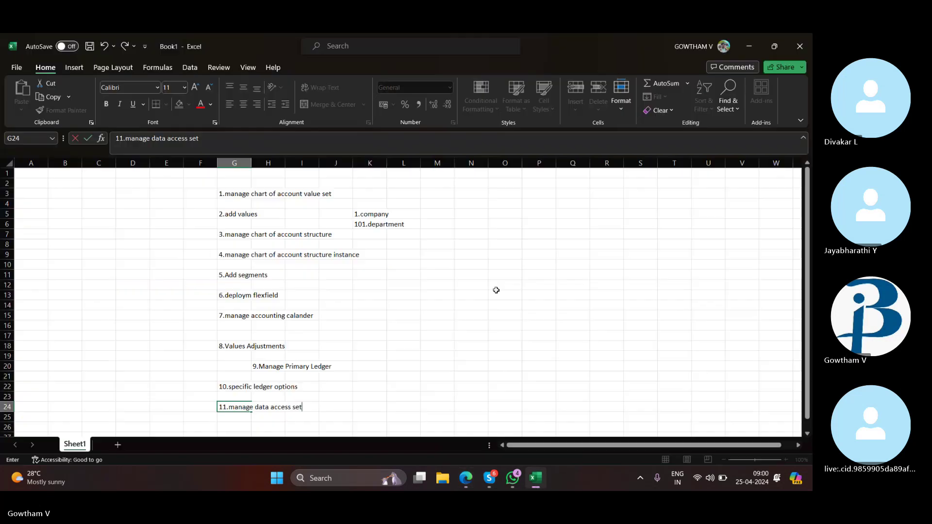
{"action": "scroll", "coordinate": [264, 319], "scroll_direction": "down", "scroll_amount": 4}
{"action": "left_click", "coordinate": [233, 304]}
{"action": "type", "text": "1"}
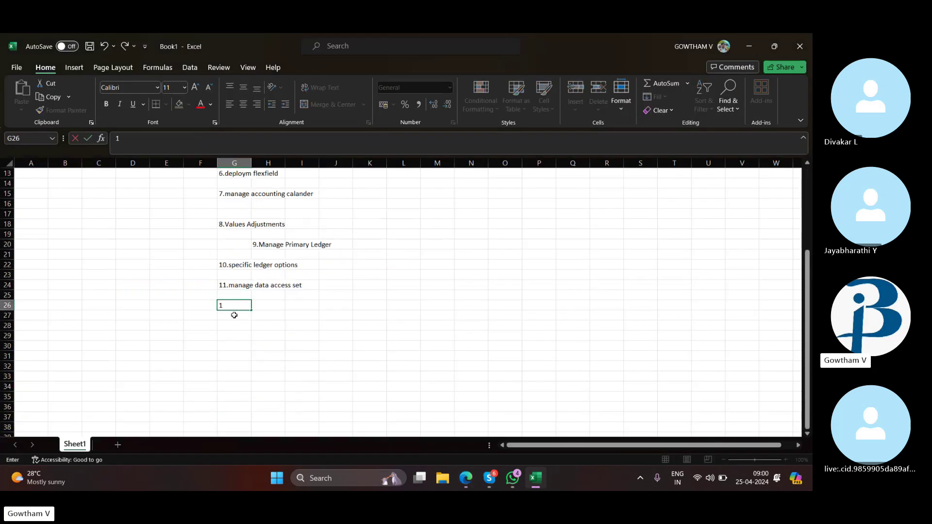
{"action": "type", "text": "2."}
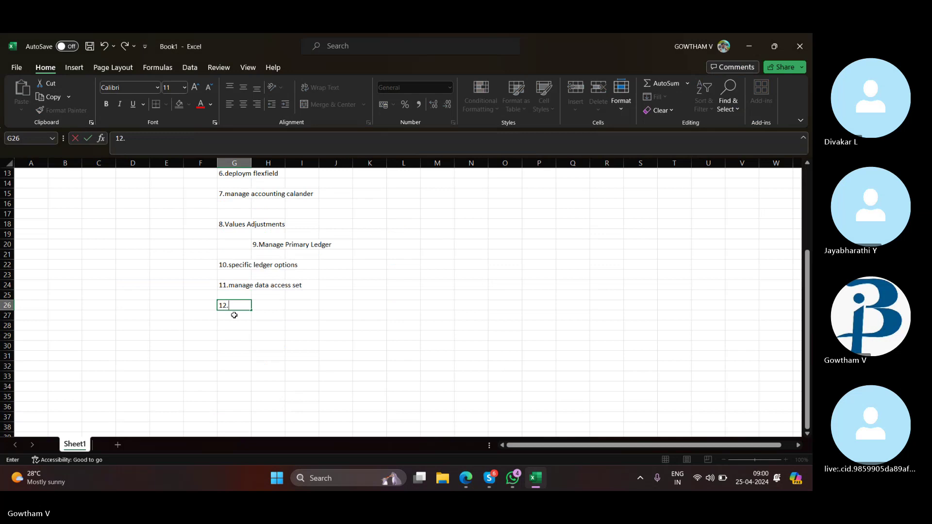
{"action": "type", "text": "manage le"}
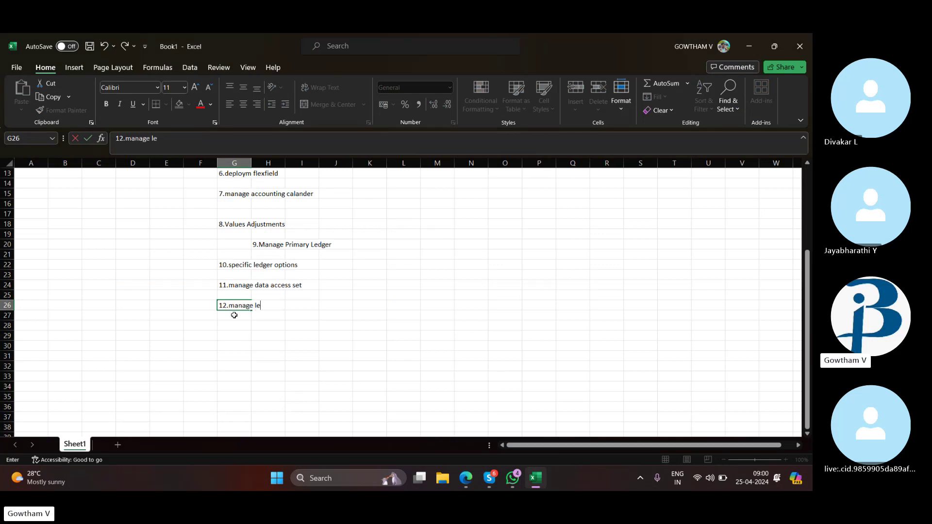
{"action": "type", "text": "gal entity"}
{"action": "key", "text": "Return"}
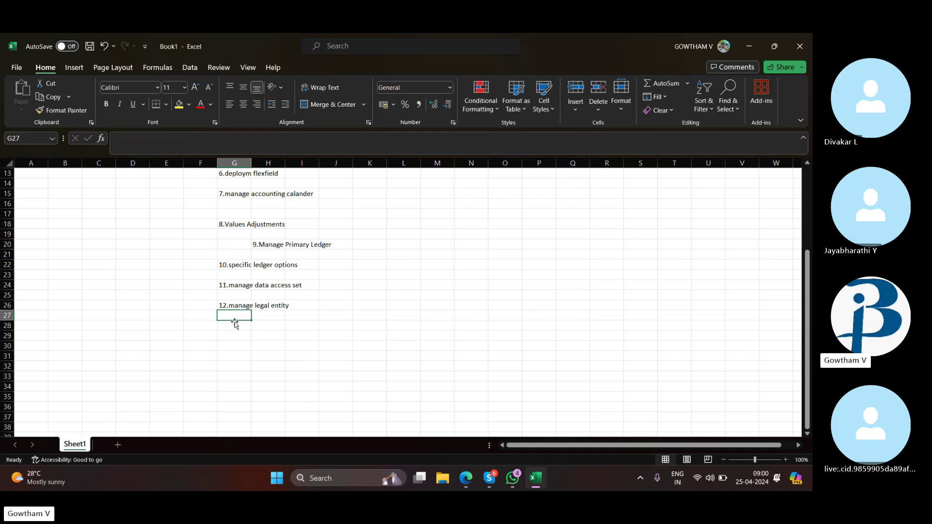
Step: Add "13.manage business unit" in cell G28 of the setup step list
{"action": "left_click", "coordinate": [245, 324]}
{"action": "type", "text": "13"}
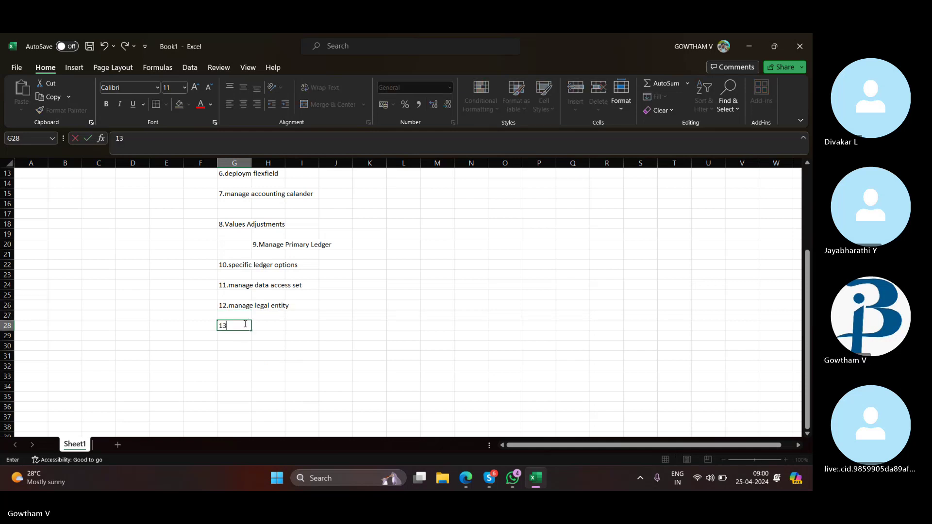
{"action": "type", "text": ".manage"}
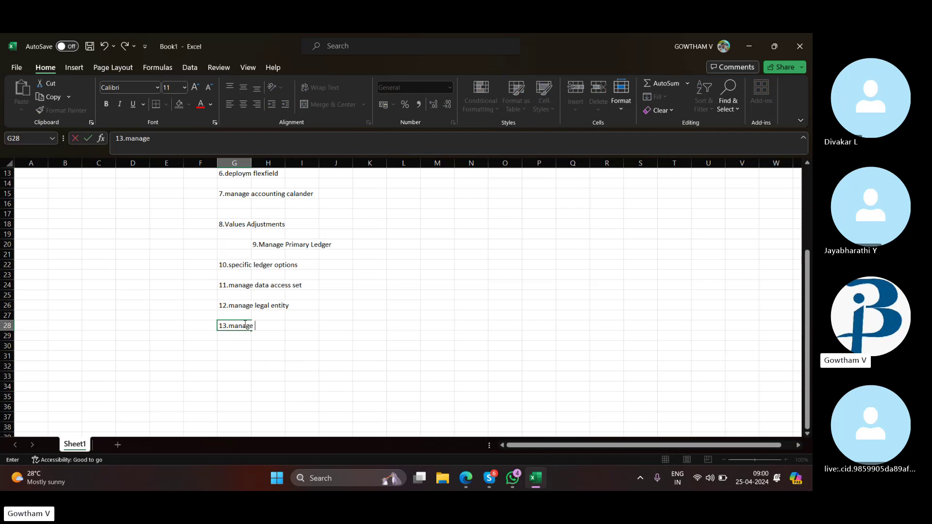
{"action": "type", "text": " business unit"}
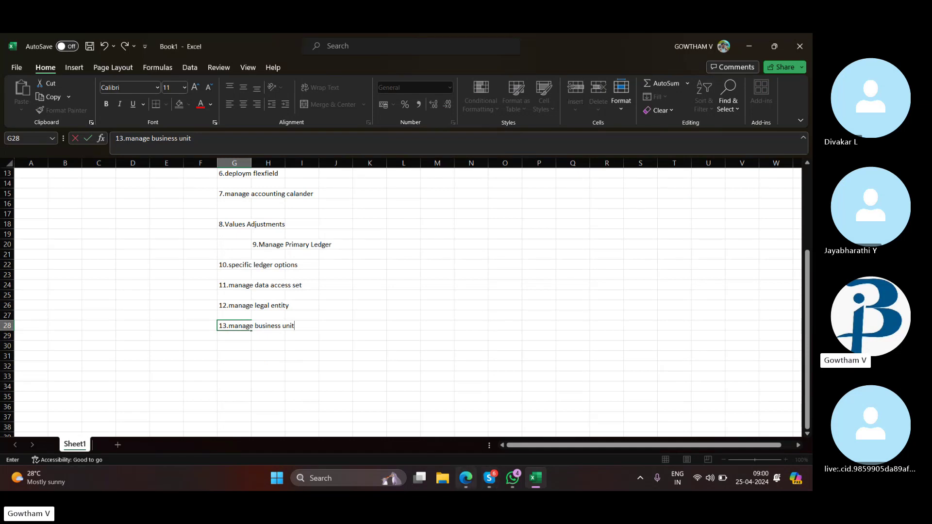
Step: Switch to the Oracle setup, open Manage Legal Entity under Legal Structures with the scope Create New, and start a new legal entity
{"action": "key", "text": "alt+Tab"}
{"action": "left_click", "coordinate": [108, 221]}
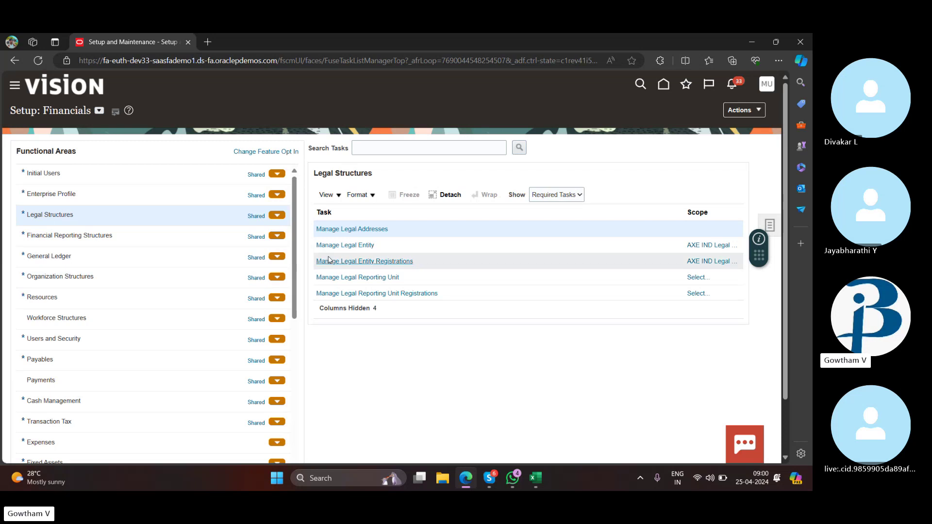
{"action": "left_click", "coordinate": [708, 248]}
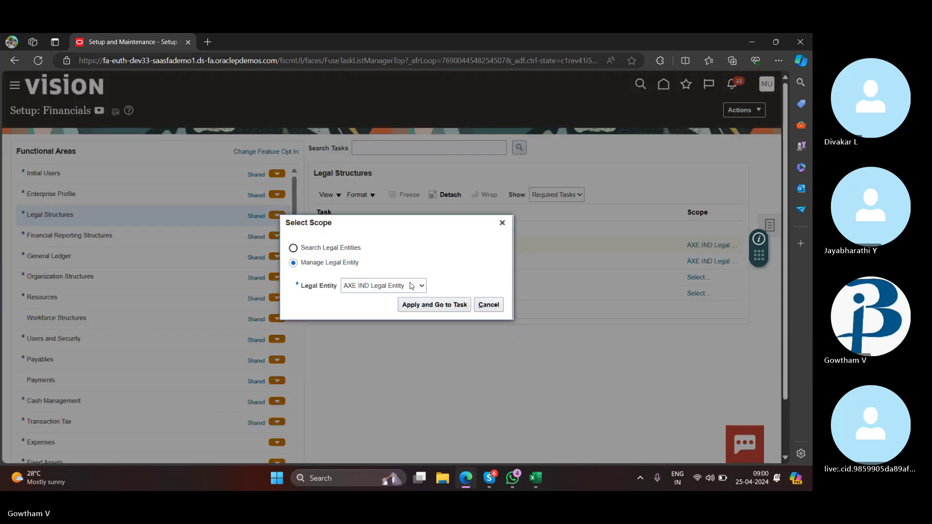
{"action": "left_click", "coordinate": [420, 285]}
{"action": "left_click", "coordinate": [417, 347]}
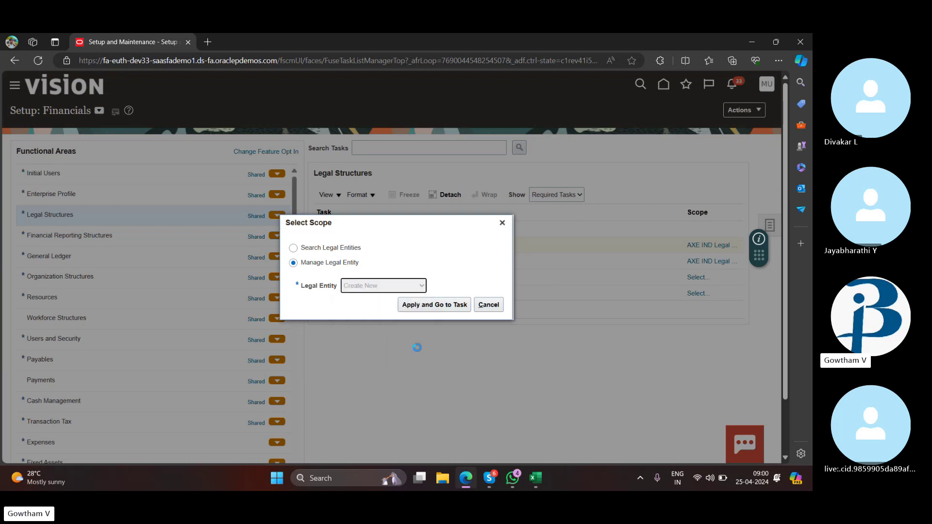
{"action": "left_click", "coordinate": [444, 306]}
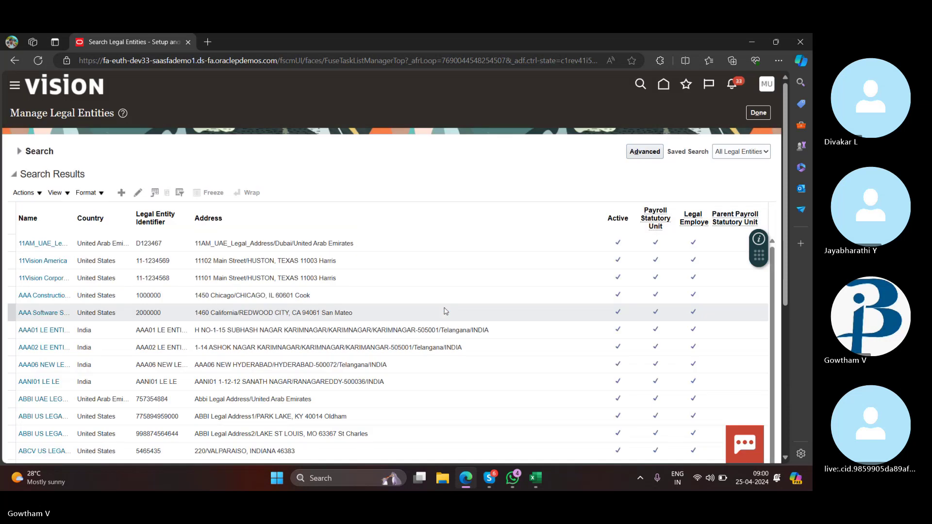
{"action": "left_click", "coordinate": [121, 193]}
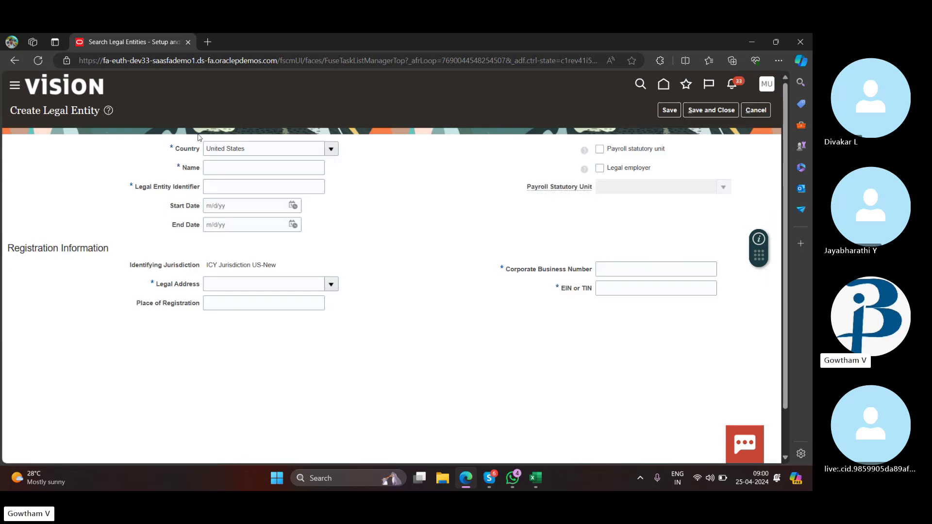
Step: Set the new legal entity's country to India and its name to "APPLE Legal Entity"
{"action": "left_click", "coordinate": [313, 150]}
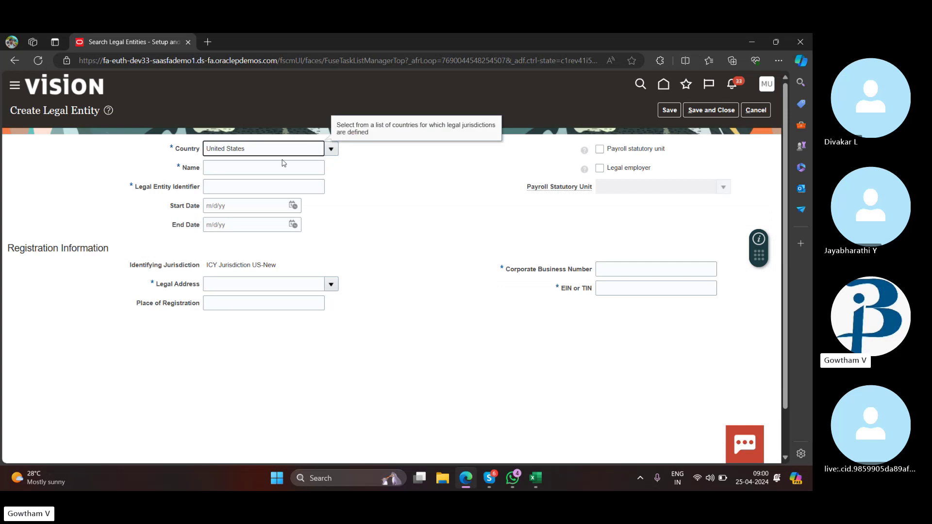
{"action": "key", "text": "BackSpace"}
{"action": "key", "text": "BackSpace"}
{"action": "key", "text": "BackSpace"}
{"action": "key", "text": "BackSpace"}
{"action": "key", "text": "BackSpace"}
{"action": "key", "text": "BackSpace"}
{"action": "key", "text": "BackSpace"}
{"action": "key", "text": "BackSpace"}
{"action": "key", "text": "BackSpace"}
{"action": "key", "text": "BackSpace"}
{"action": "key", "text": "BackSpace"}
{"action": "key", "text": "BackSpace"}
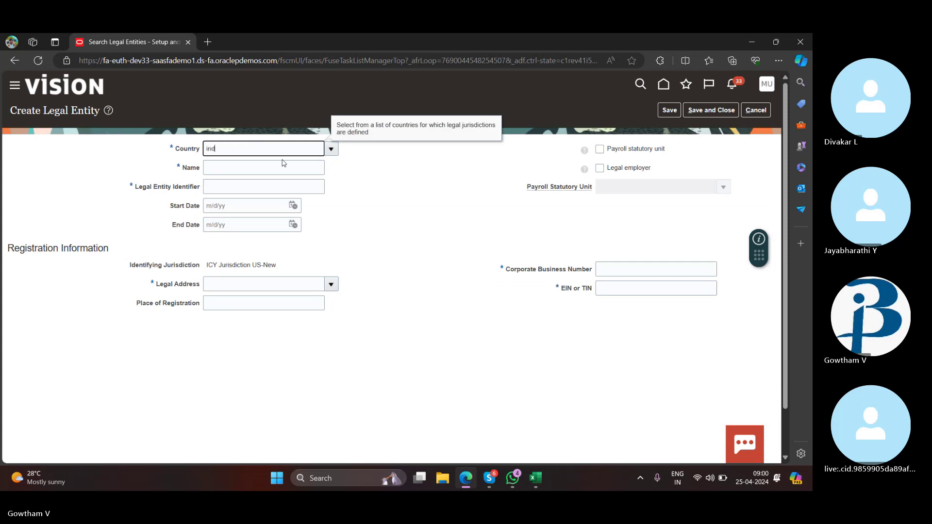
{"action": "type", "text": "india"}
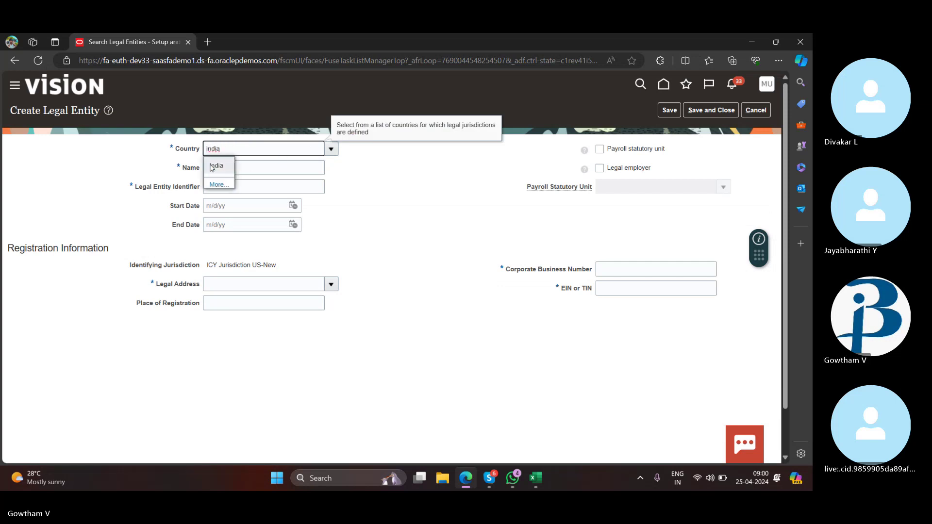
{"action": "left_click", "coordinate": [234, 168]}
{"action": "left_click", "coordinate": [234, 168]}
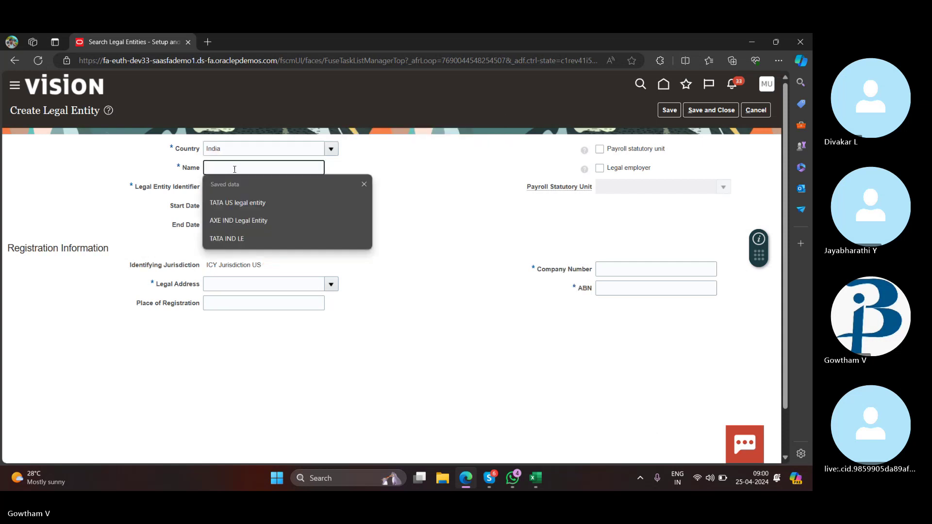
{"action": "type", "text": "APPLE Legal Entity"}
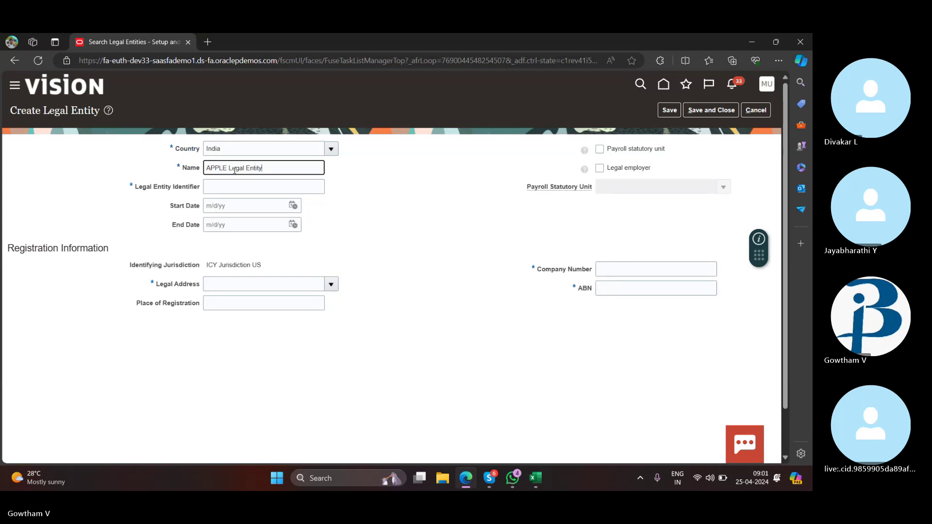
Step: Set the legal entity identifier of the new legal entity to APPLE_IND_LE
{"action": "left_click", "coordinate": [283, 189]}
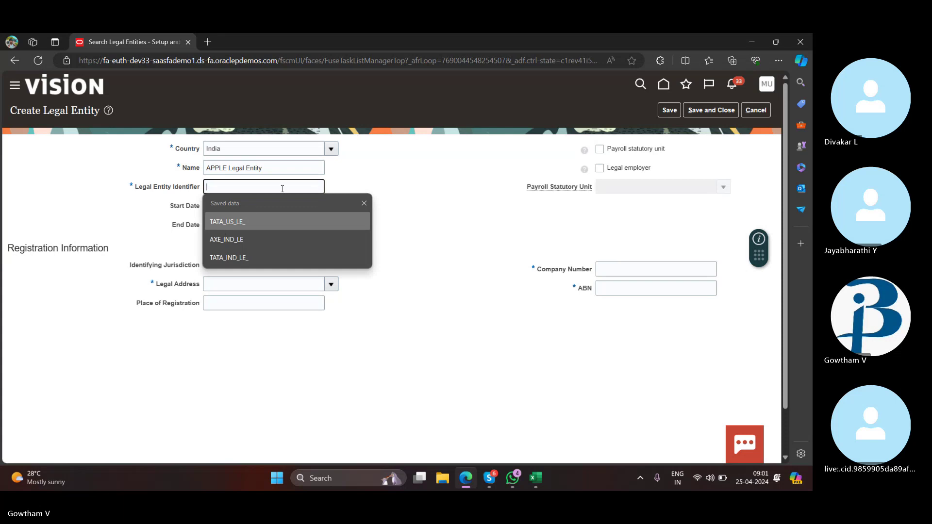
{"action": "left_click", "coordinate": [235, 239]}
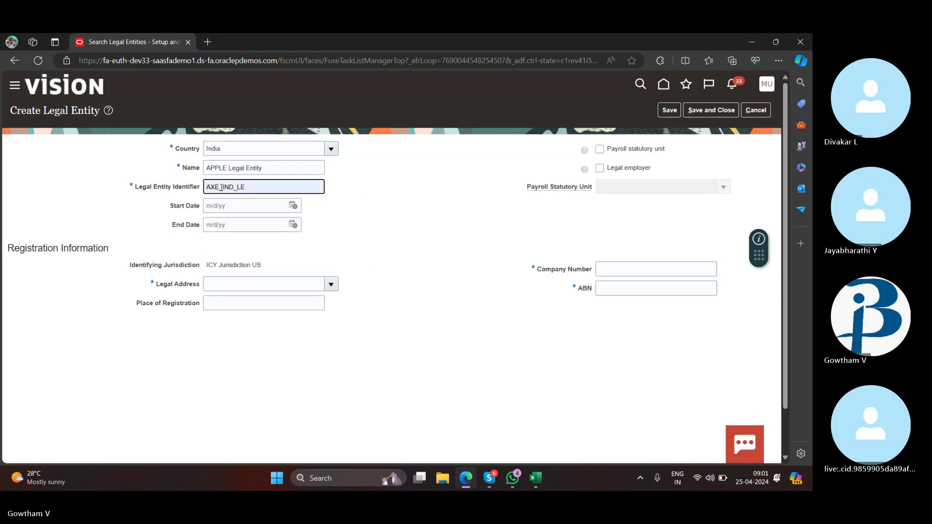
{"action": "key", "text": "BackSpace"}
{"action": "key", "text": "BackSpace"}
{"action": "key", "text": "BackSpace"}
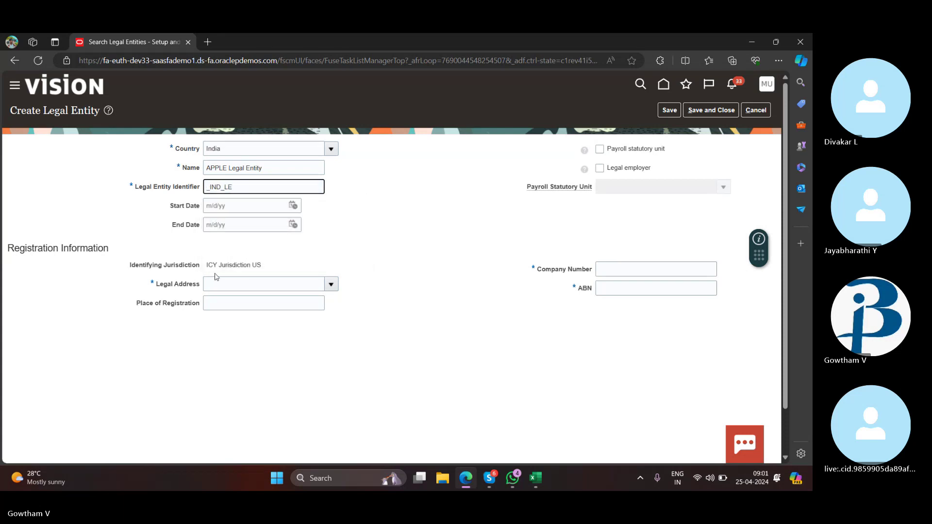
{"action": "type", "text": "APPLE"}
Step: Choose the Mumbai legal address, fill Company Number and ABN with the same saved GST registration number, and save and close the legal entity
{"action": "left_click", "coordinate": [342, 279]}
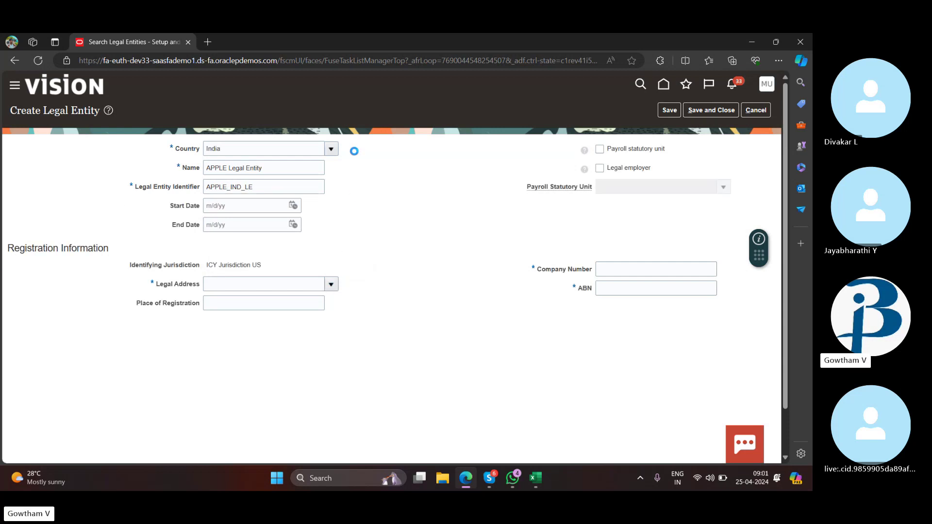
{"action": "left_click", "coordinate": [248, 156]}
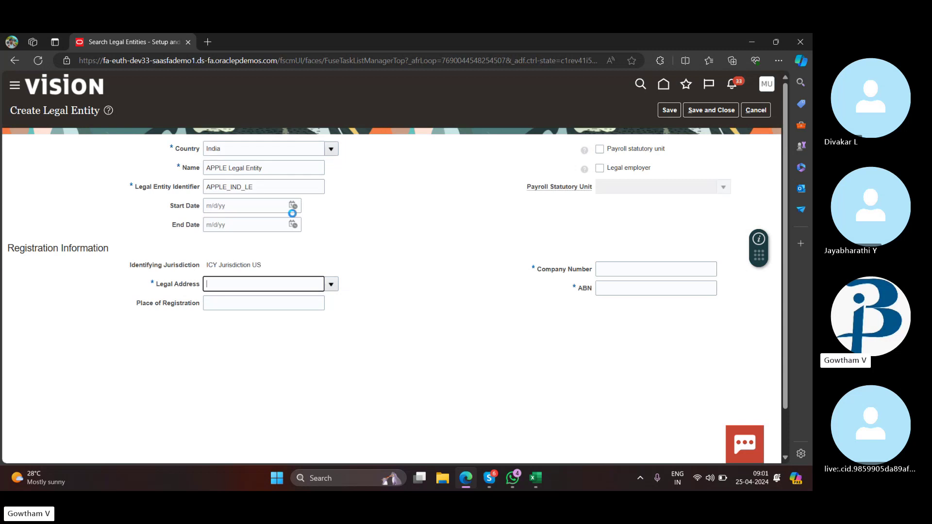
{"action": "left_click", "coordinate": [649, 270]}
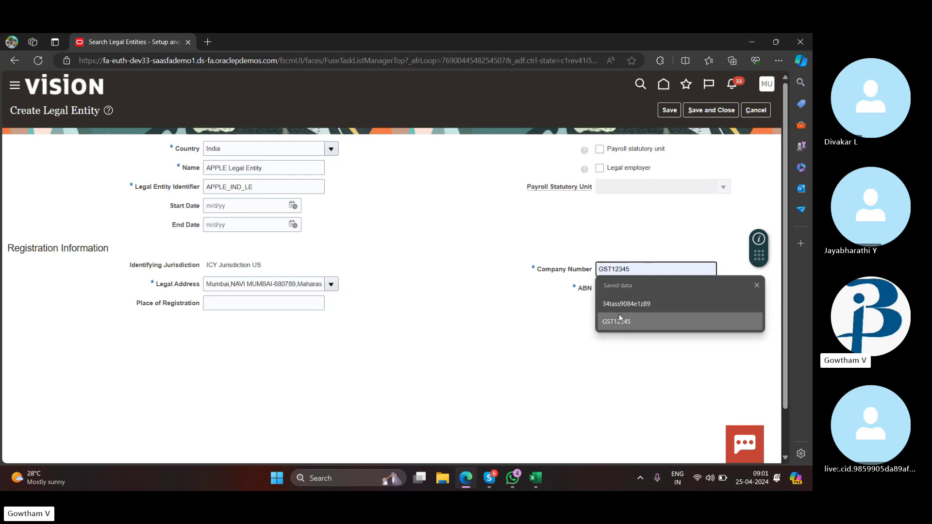
{"action": "left_click", "coordinate": [624, 321]}
{"action": "left_click", "coordinate": [632, 290]}
{"action": "left_click", "coordinate": [635, 341]}
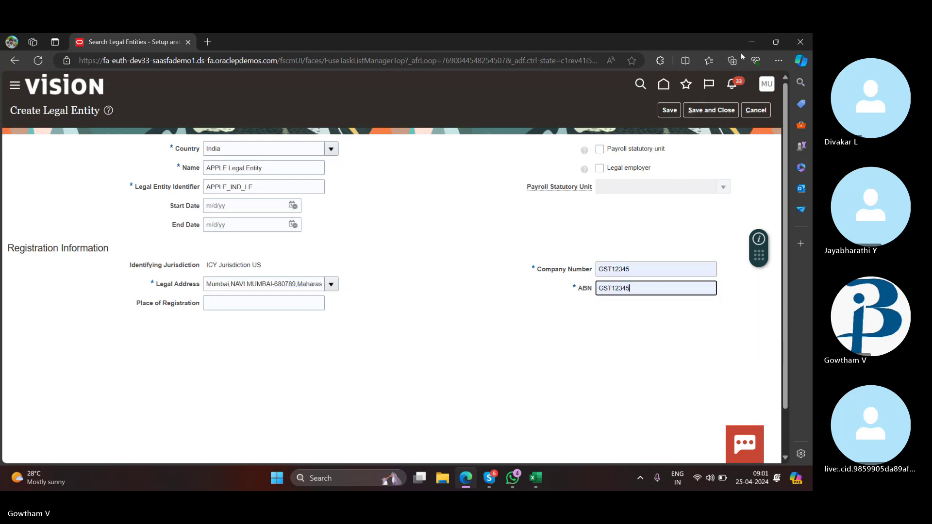
{"action": "left_click", "coordinate": [703, 111]}
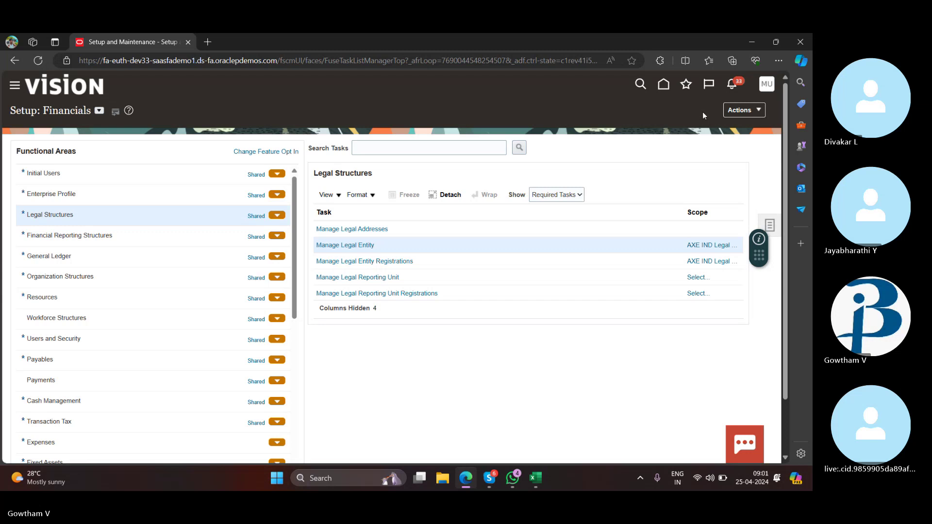
Step: Set the Manage Legal Entity scope to APPLE Legal Entity through Select and Add, searching for "apple", and leave its edit page without changes
{"action": "left_click", "coordinate": [708, 245]}
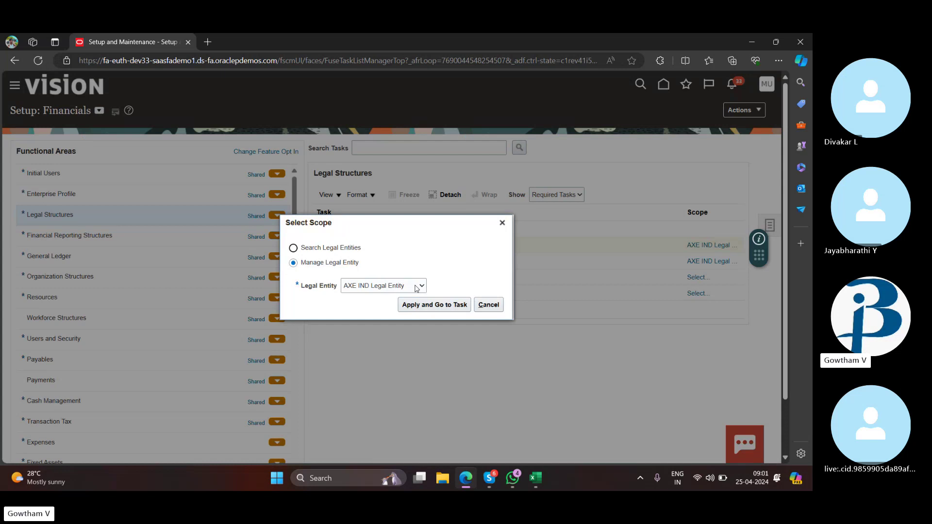
{"action": "left_click", "coordinate": [417, 286]}
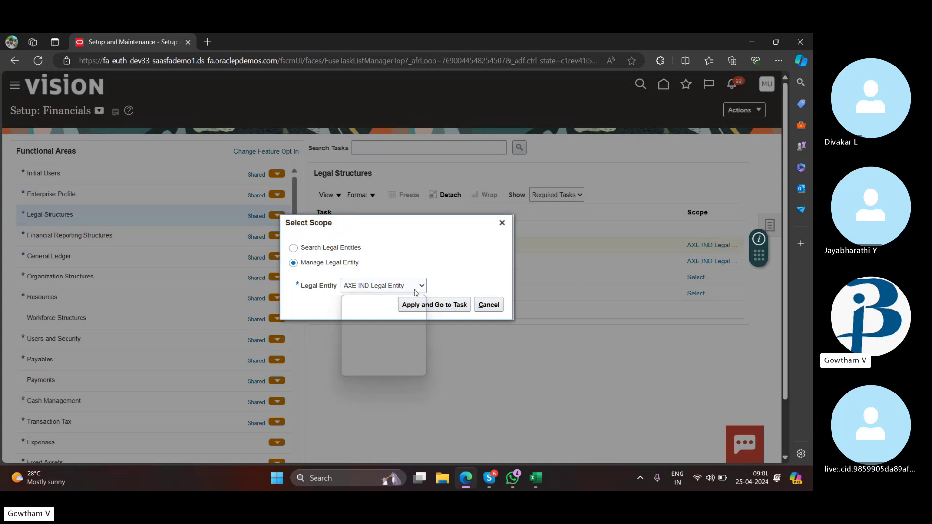
{"action": "left_click", "coordinate": [384, 347]}
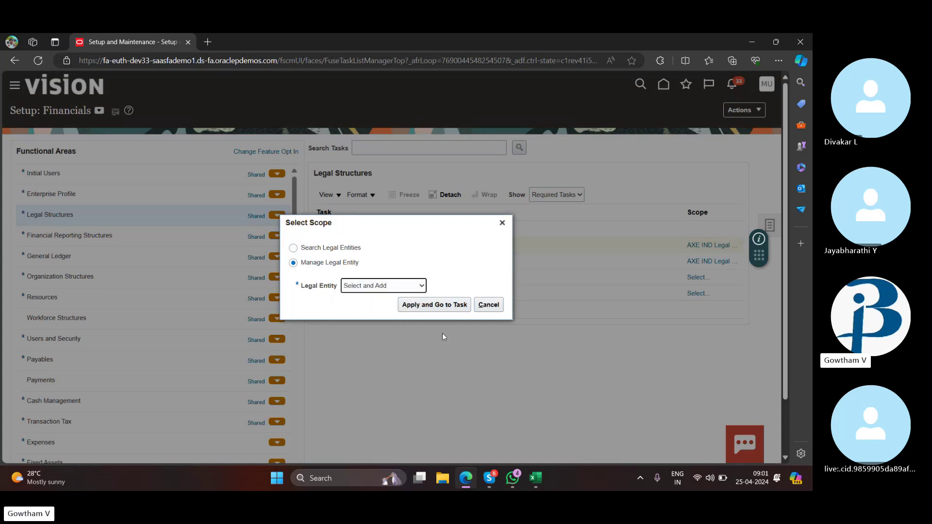
{"action": "left_click", "coordinate": [407, 305]}
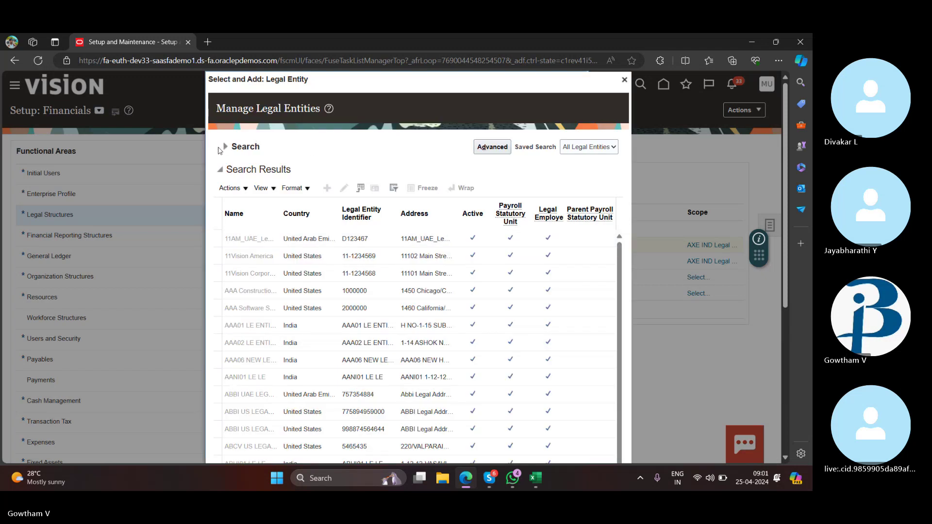
{"action": "left_click", "coordinate": [222, 147]}
{"action": "left_click", "coordinate": [259, 167]}
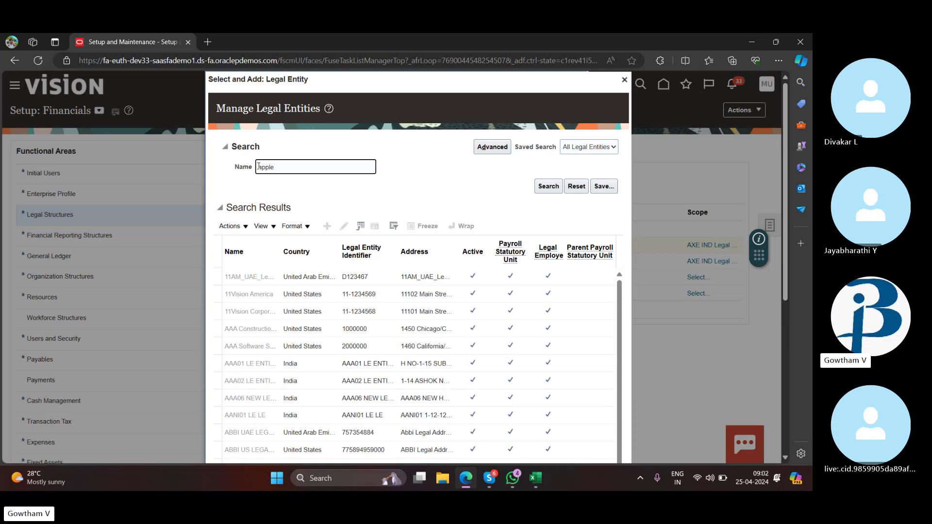
{"action": "key", "text": "Return"}
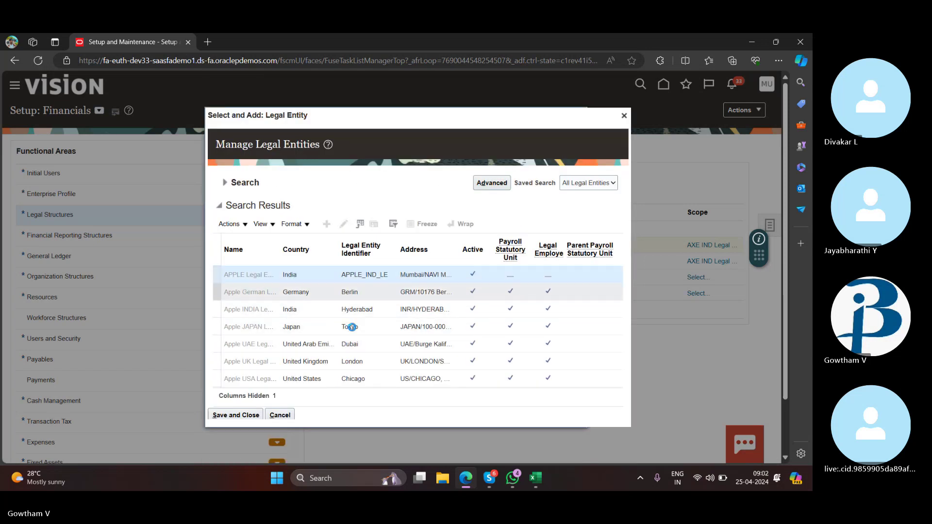
{"action": "left_click", "coordinate": [237, 416]}
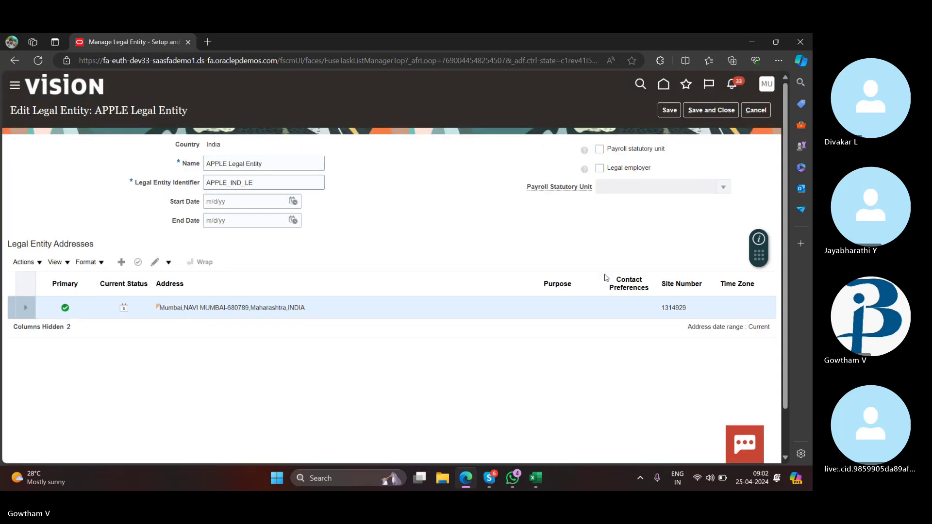
{"action": "left_click", "coordinate": [756, 110]}
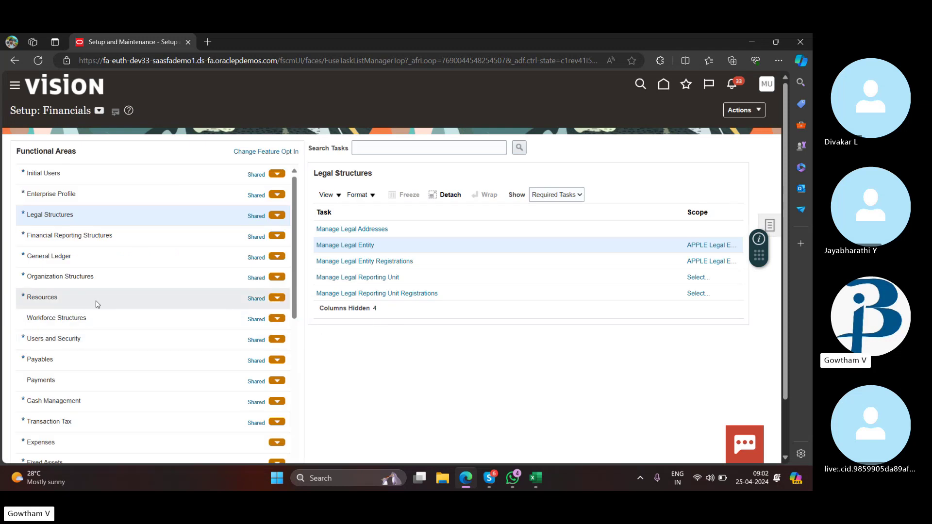
Step: Open Manage Business Unit under Organization Structures and start a new business unit with the name "APPLE BUSINESS UNIT"
{"action": "left_click", "coordinate": [125, 278]}
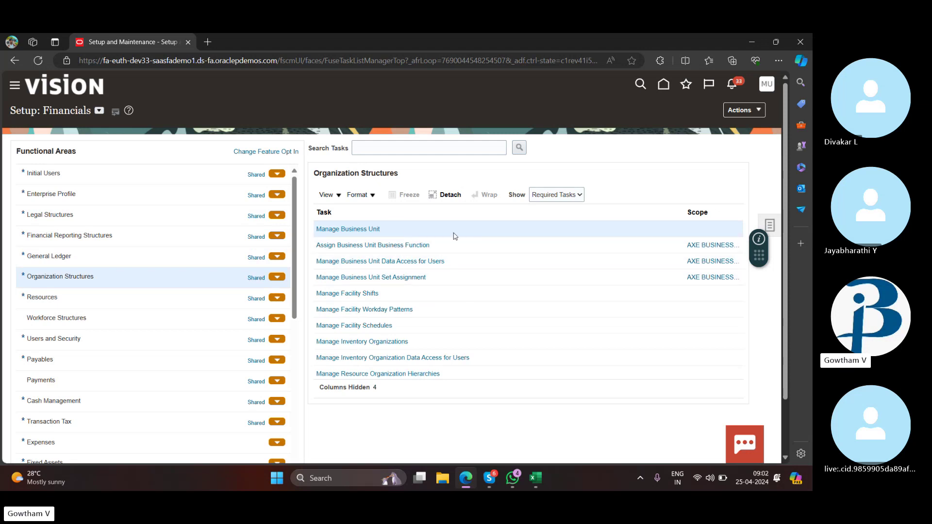
{"action": "left_click", "coordinate": [370, 229]}
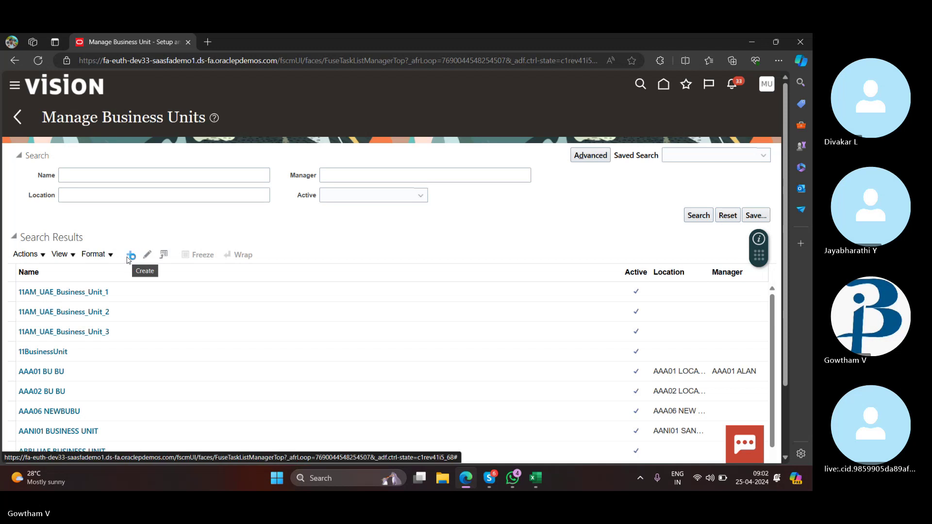
{"action": "left_click", "coordinate": [129, 258]}
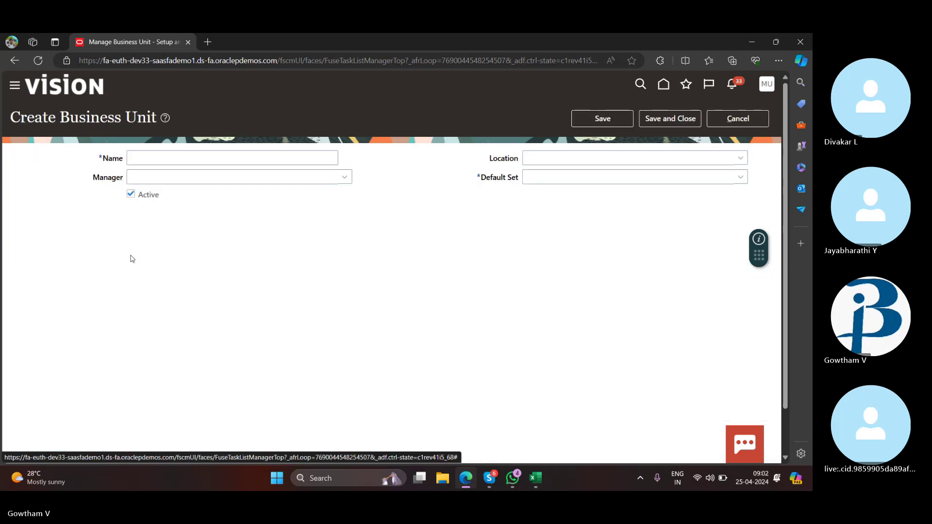
{"action": "left_click", "coordinate": [191, 159]}
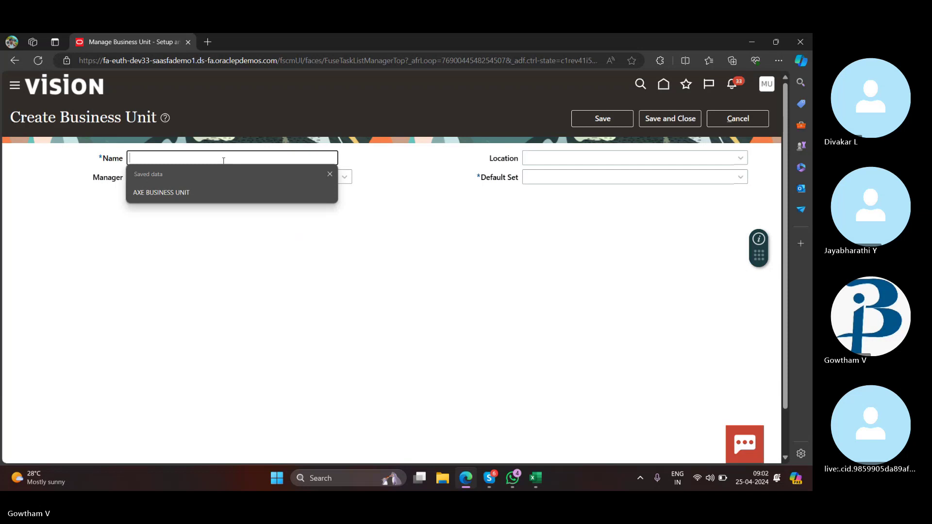
{"action": "type", "text": "APPLE"}
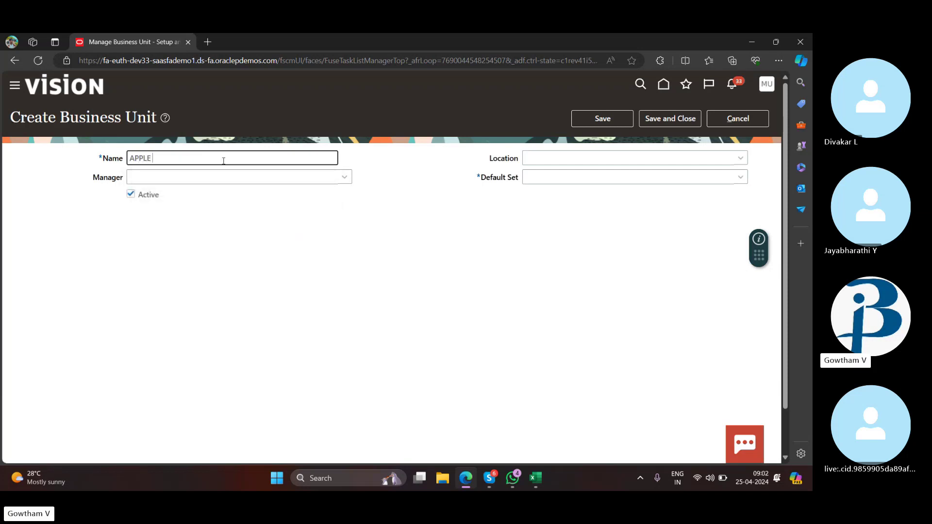
{"action": "type", "text": " BUSINESS "}
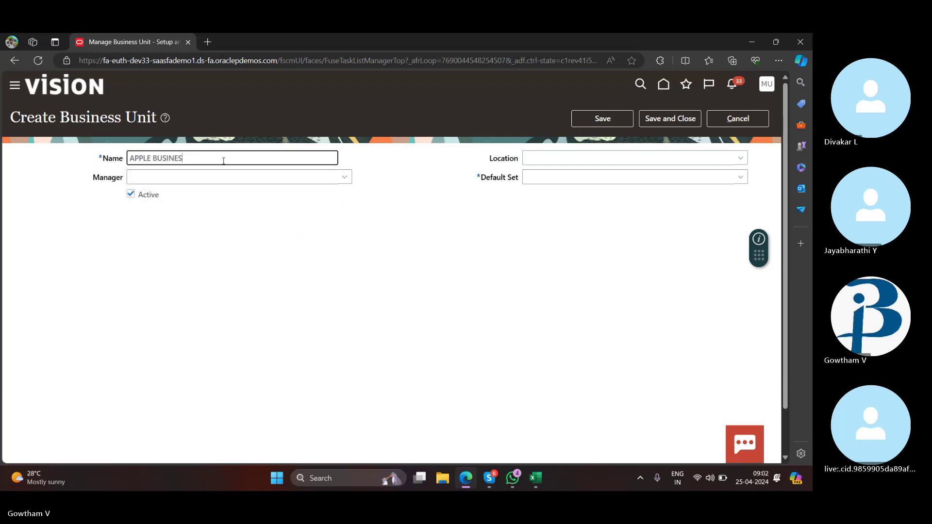
{"action": "type", "text": "UNIT"}
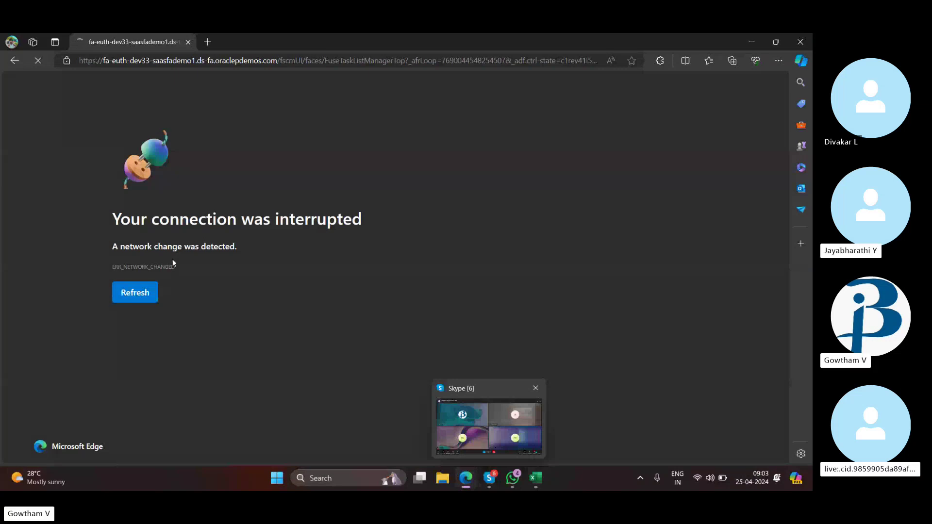
{"action": "left_click", "coordinate": [488, 484]}
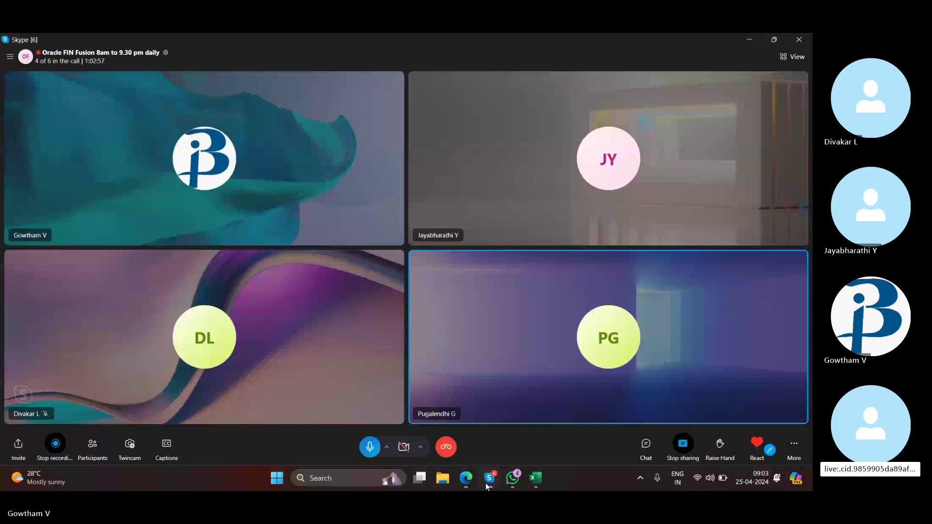
{"action": "left_click", "coordinate": [488, 483]}
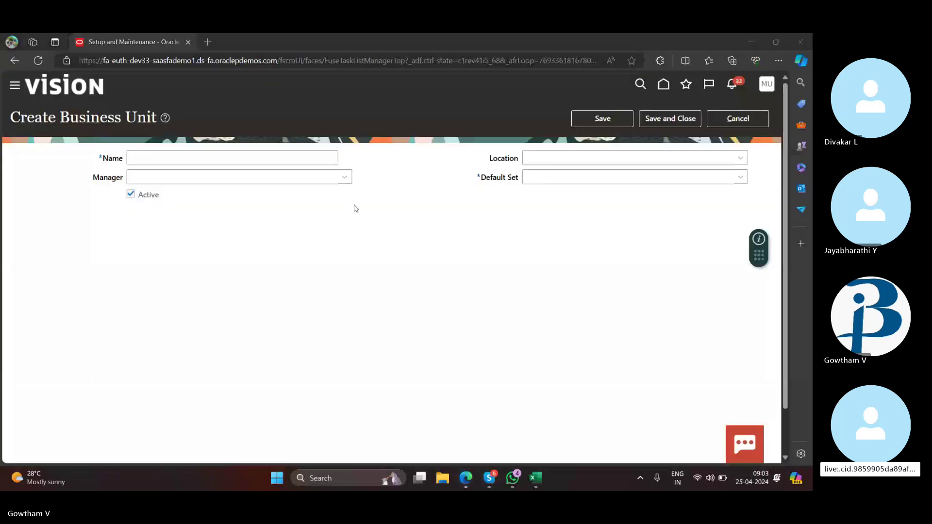
Step: Name the business unit "APPLE BUSINESS UNIT" and create a reference data set as its default set, with code "APPLE RDS" and name "Apple rds"
{"action": "left_click", "coordinate": [270, 156]}
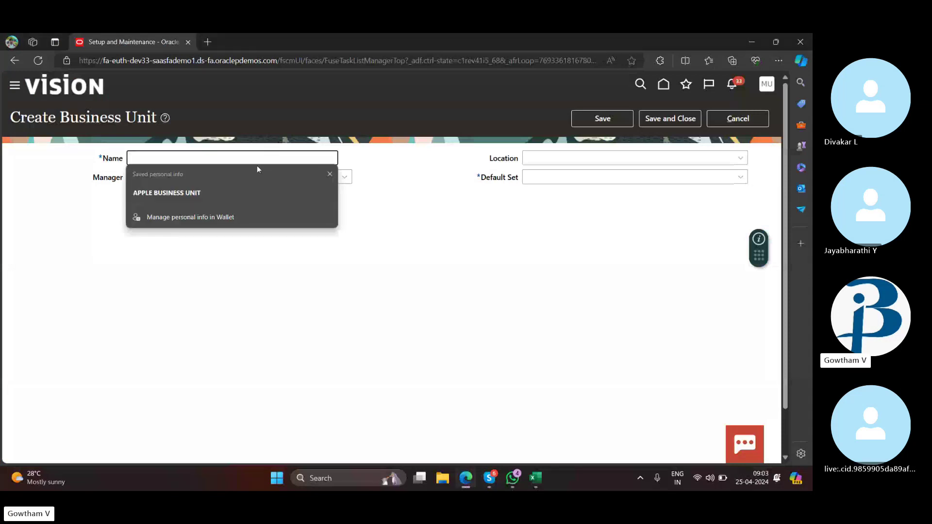
{"action": "left_click", "coordinate": [249, 193]}
{"action": "left_click", "coordinate": [656, 183]}
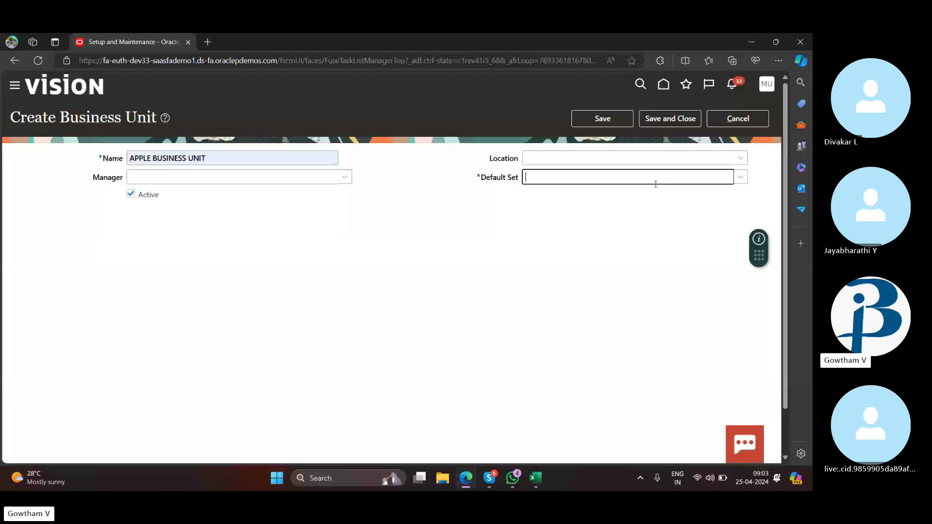
{"action": "left_click", "coordinate": [739, 178]}
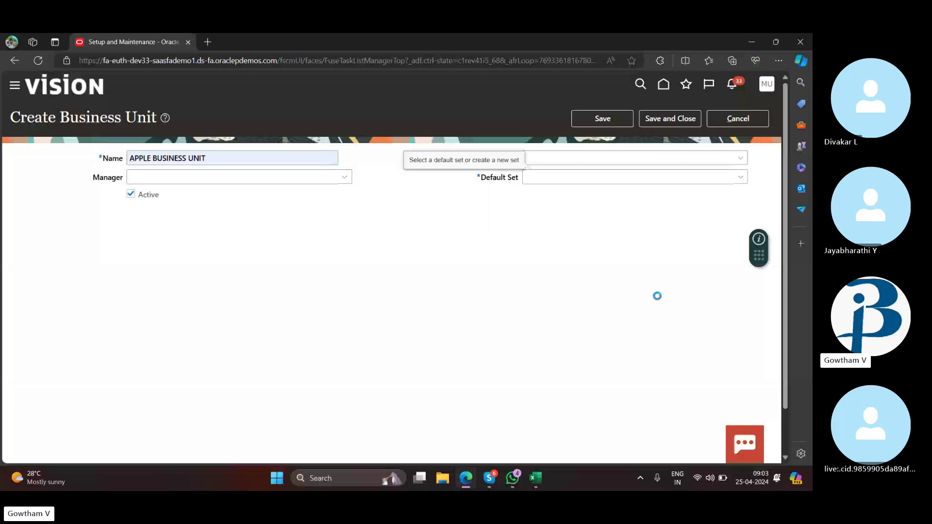
{"action": "left_click", "coordinate": [329, 371]}
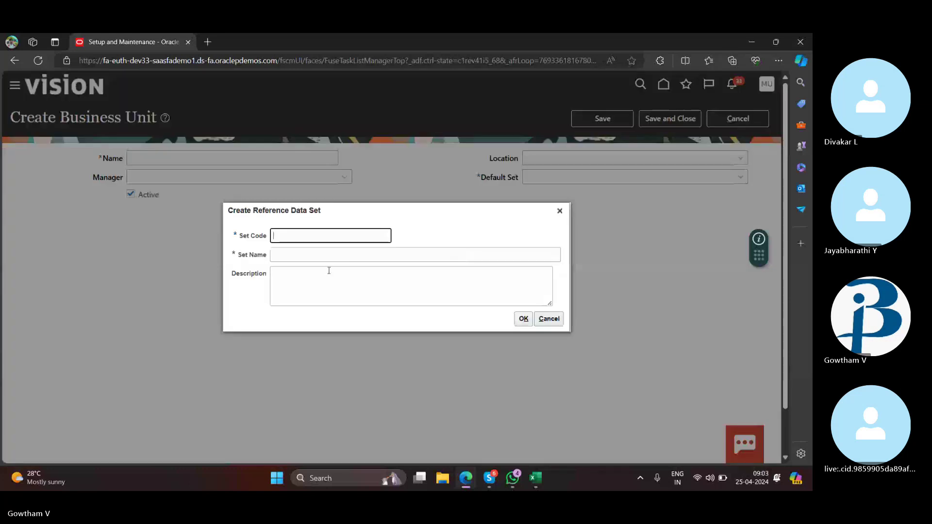
{"action": "type", "text": "APPLE"}
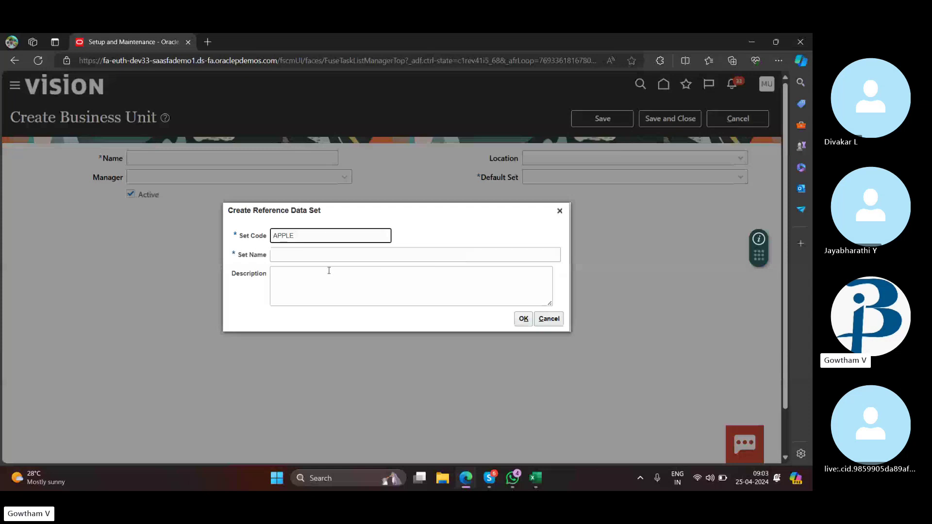
{"action": "type", "text": " RDS"}
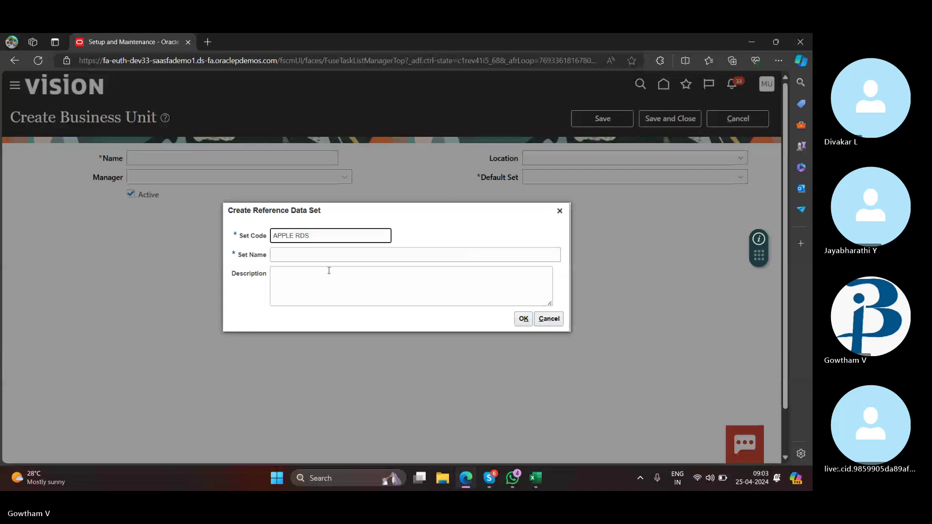
{"action": "key", "text": "Tab"}
{"action": "type", "text": "Apple rds"}
{"action": "key", "text": "Return"}
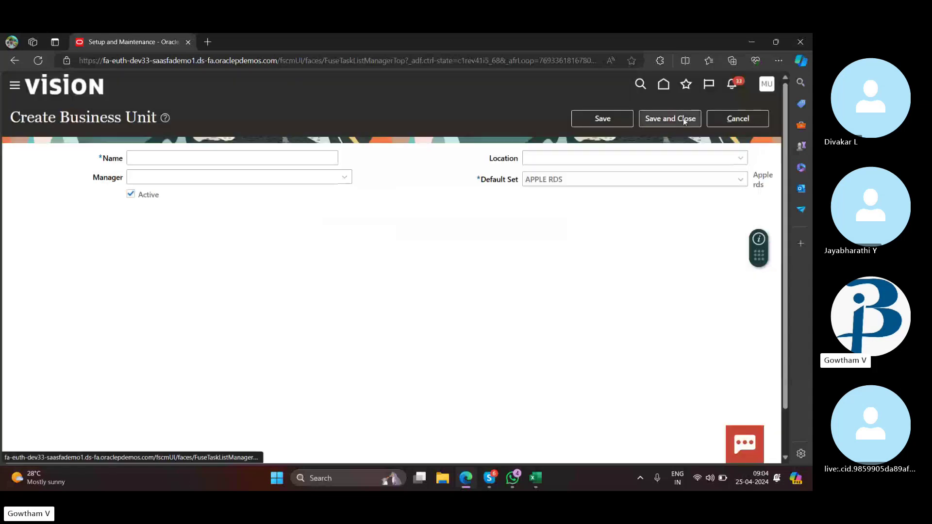
Step: Fill the empty business unit name with "APPLE BUSINESS UNIT" and save and close the business unit
{"action": "left_click", "coordinate": [677, 120]}
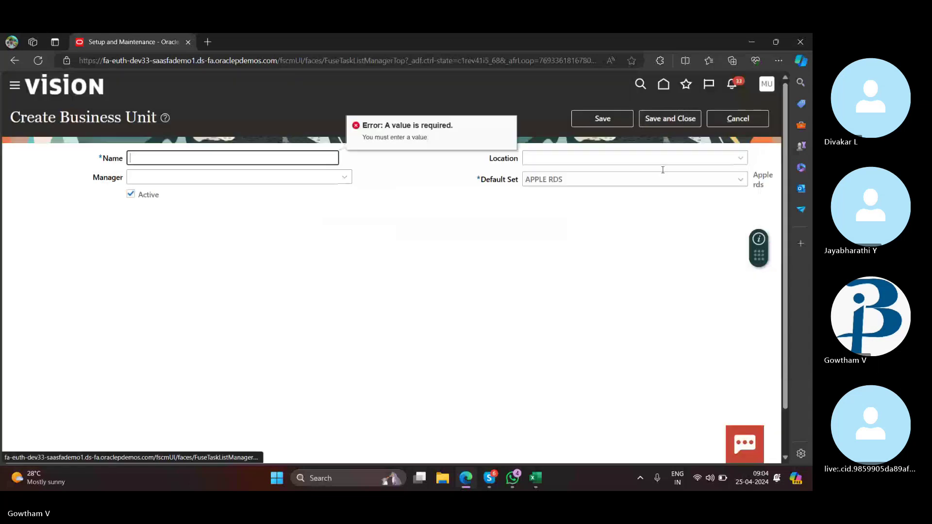
{"action": "left_click", "coordinate": [309, 160]}
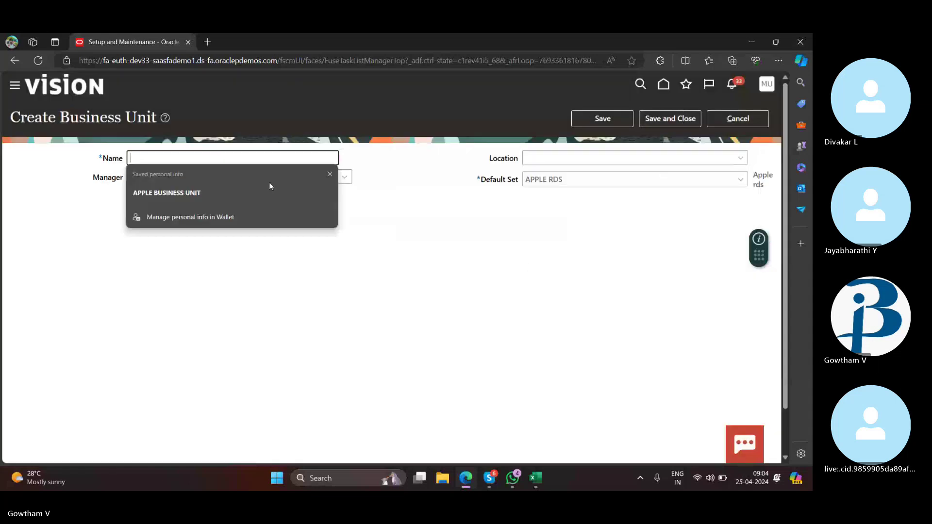
{"action": "left_click", "coordinate": [269, 182]}
{"action": "left_click", "coordinate": [675, 125]}
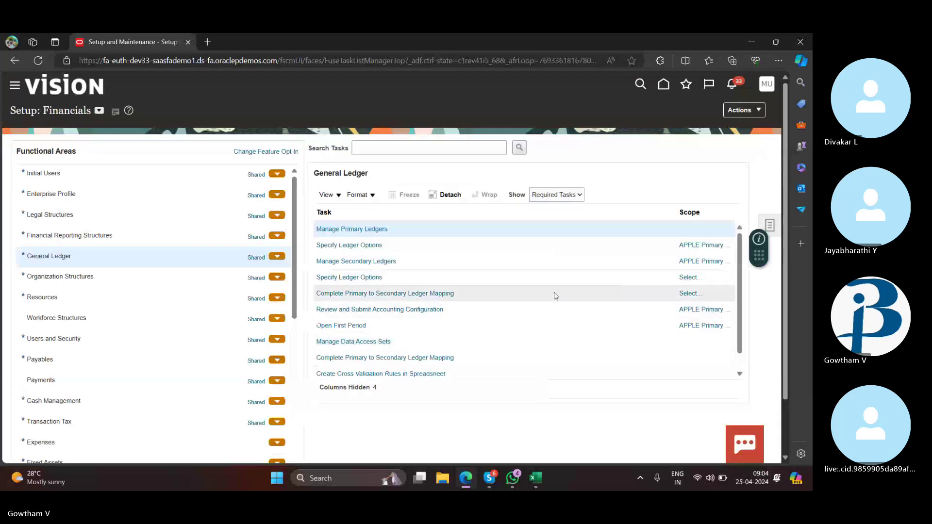
Step: Switch to Excel and note "14.manage data access for users" in cell G30, two rows below the business unit entry
{"action": "scroll", "coordinate": [556, 295], "scroll_direction": "down", "scroll_amount": 3}
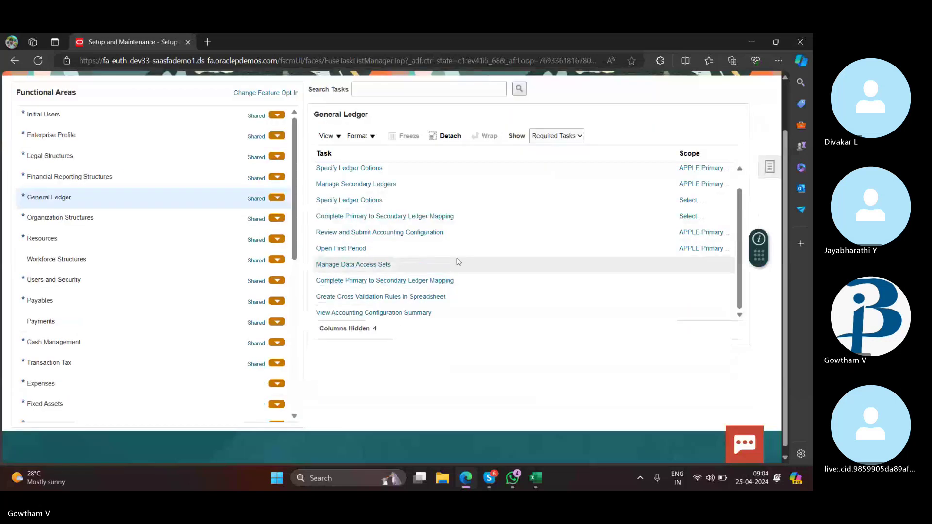
{"action": "left_click", "coordinate": [543, 482]}
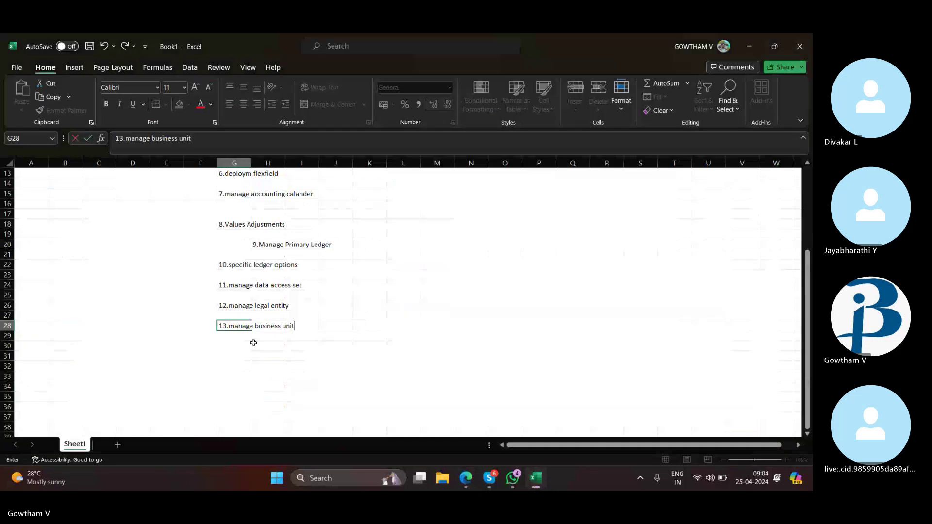
{"action": "key", "text": "Return"}
{"action": "key", "text": "Return"}
{"action": "type", "text": "1"}
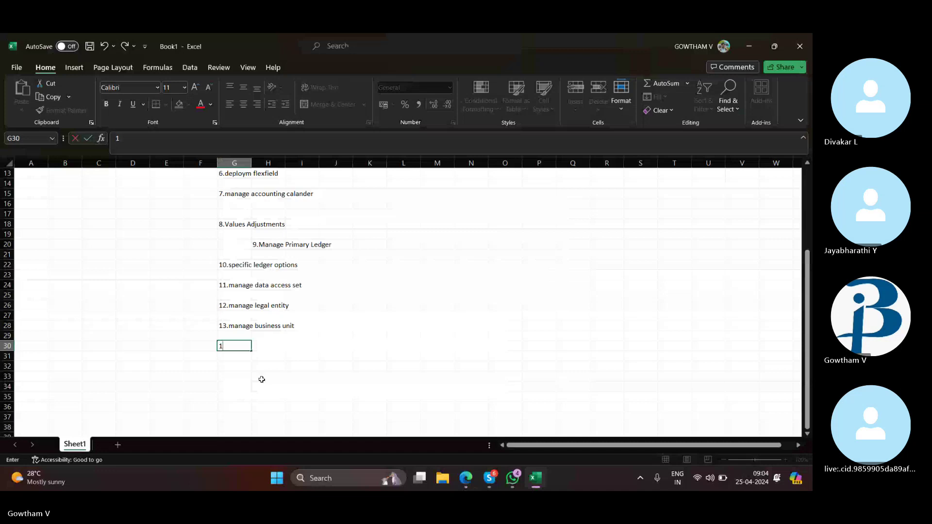
{"action": "type", "text": "4.manage data access for users"}
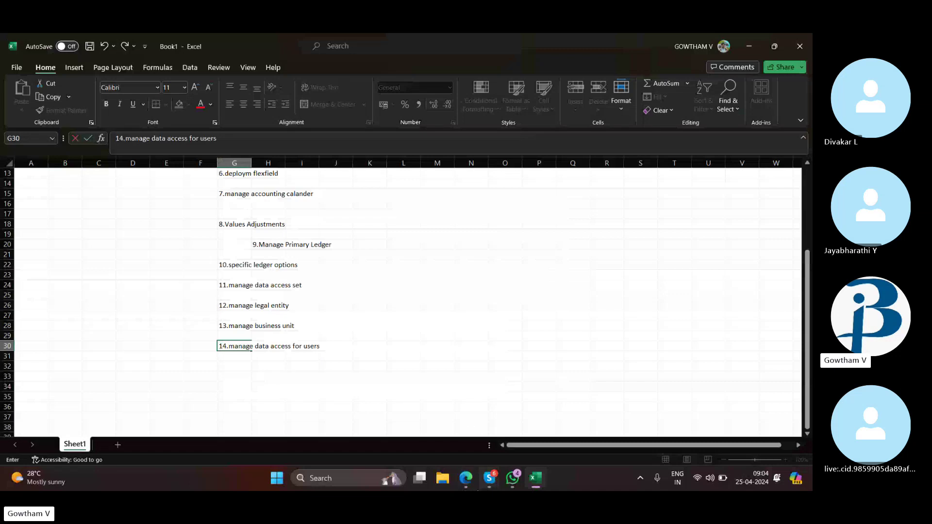
Step: Switch back to Oracle, search the setup tasks for "manage data acc" and open Manage Data Access for Users
{"action": "left_click", "coordinate": [466, 478]}
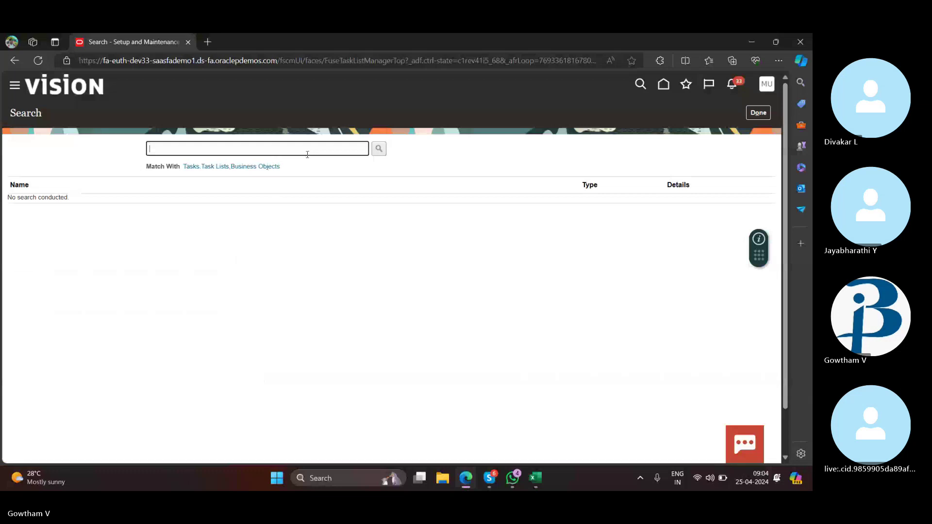
{"action": "type", "text": "manage data acc"}
{"action": "left_click", "coordinate": [380, 149]}
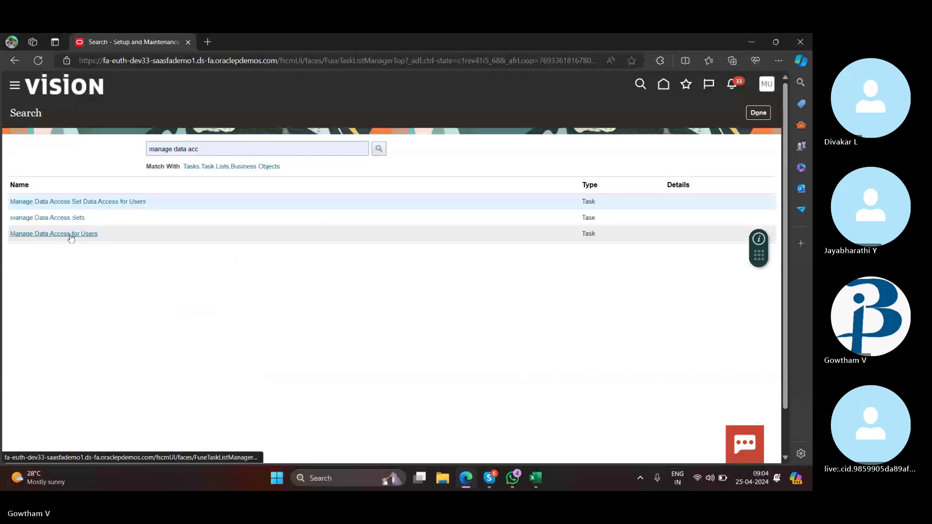
{"action": "left_click", "coordinate": [69, 234]}
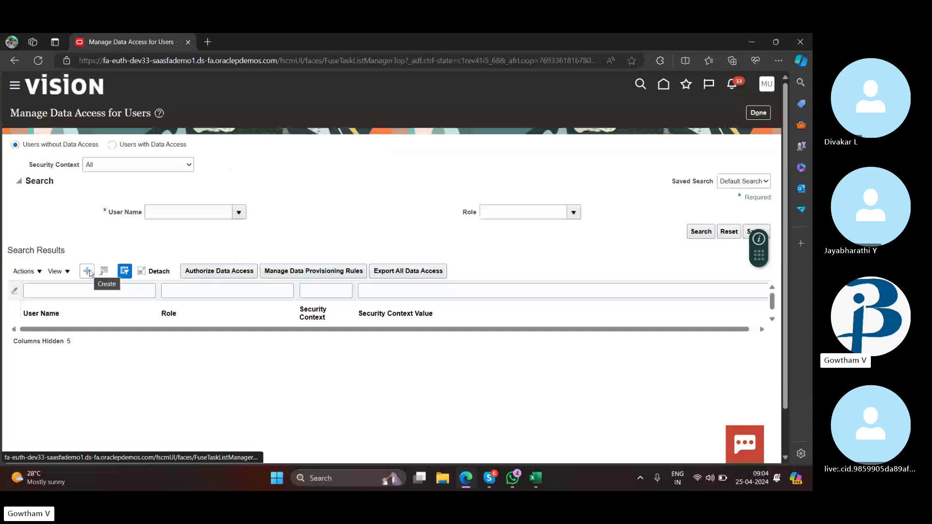
Step: Create a data access row with the user's name, role Application Implementation Consultant, security context Reference data set and value Apple rds
{"action": "left_click", "coordinate": [87, 271]}
{"action": "type", "text": "m"}
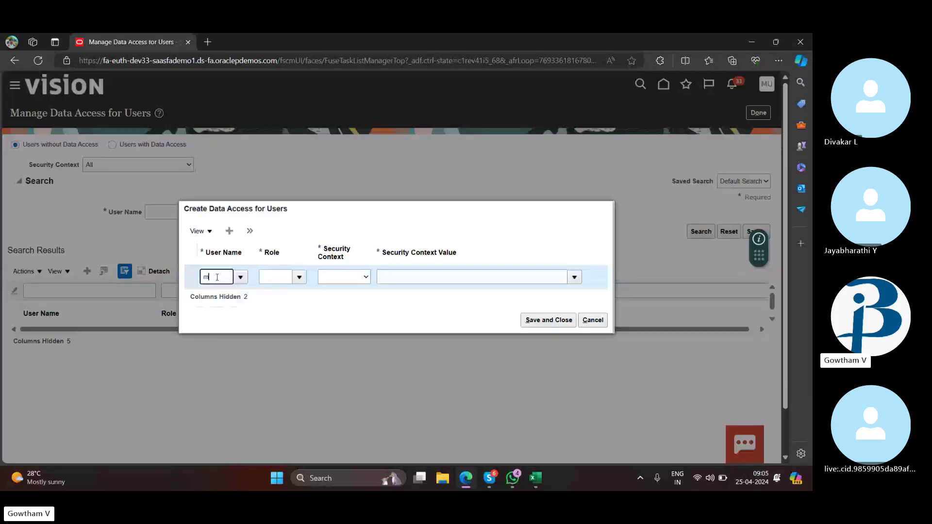
{"action": "type", "text": "uthya"}
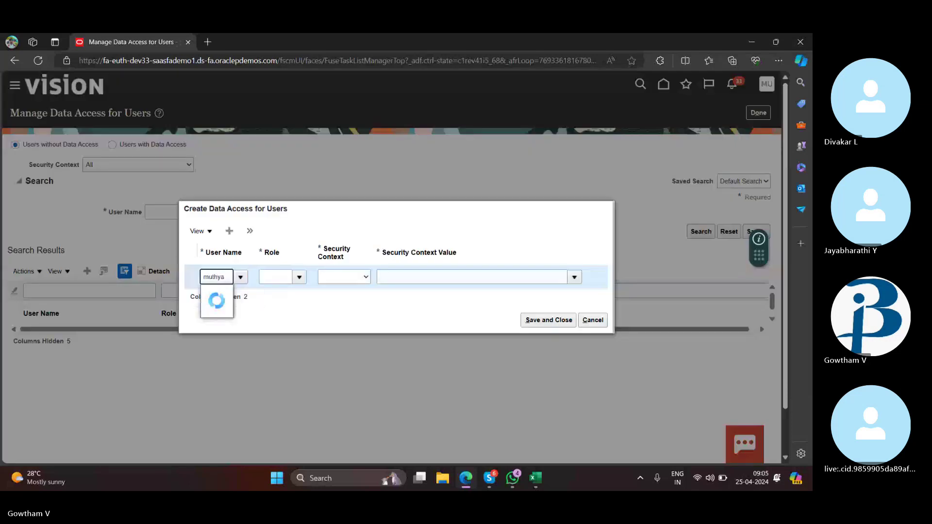
{"action": "left_click", "coordinate": [214, 294]}
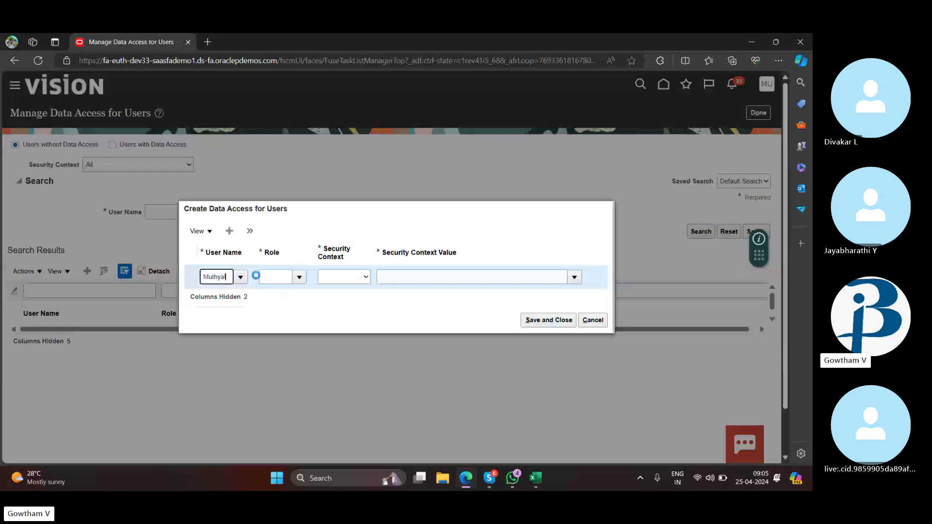
{"action": "left_click", "coordinate": [263, 277]}
{"action": "type", "text": "application"}
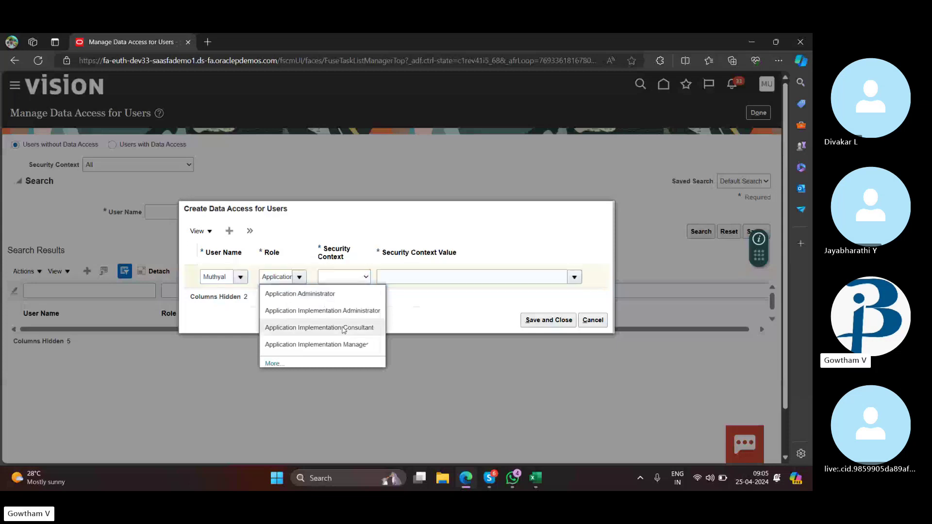
{"action": "left_click", "coordinate": [343, 328]}
{"action": "left_click", "coordinate": [356, 277]}
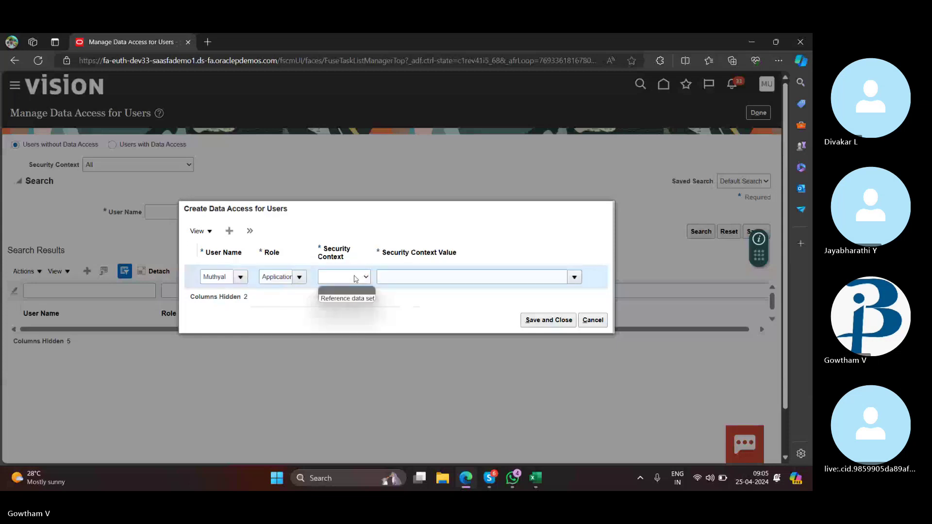
{"action": "left_click", "coordinate": [356, 298]}
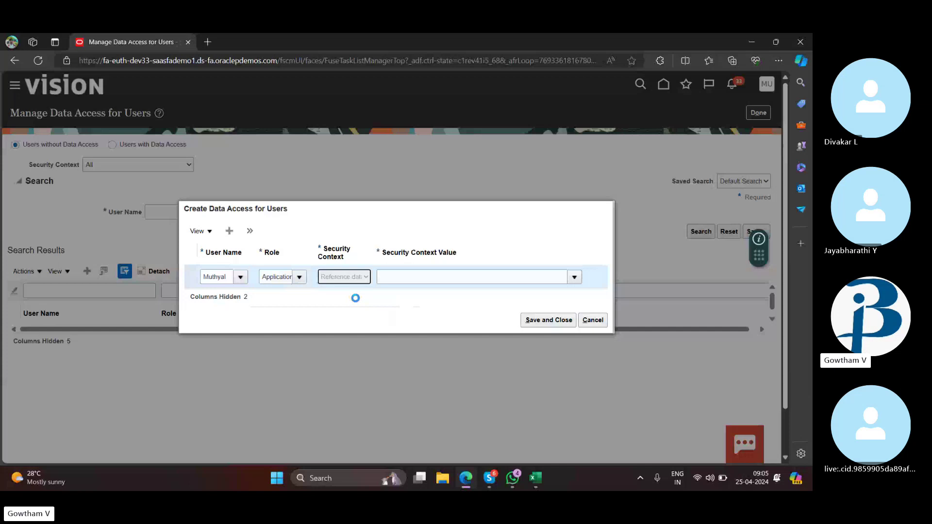
{"action": "left_click", "coordinate": [419, 277]}
{"action": "type", "text": "apple"}
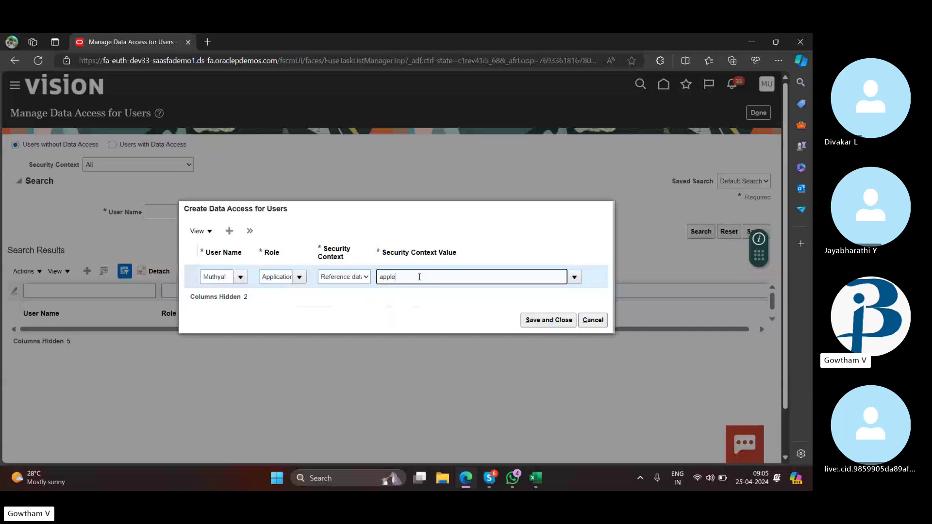
{"action": "left_click", "coordinate": [409, 294]}
Step: Add a row for the same user with role IT Security Manager, context Ledger and value APPLE Primary Ledger, and start another row
{"action": "left_click", "coordinate": [229, 231]}
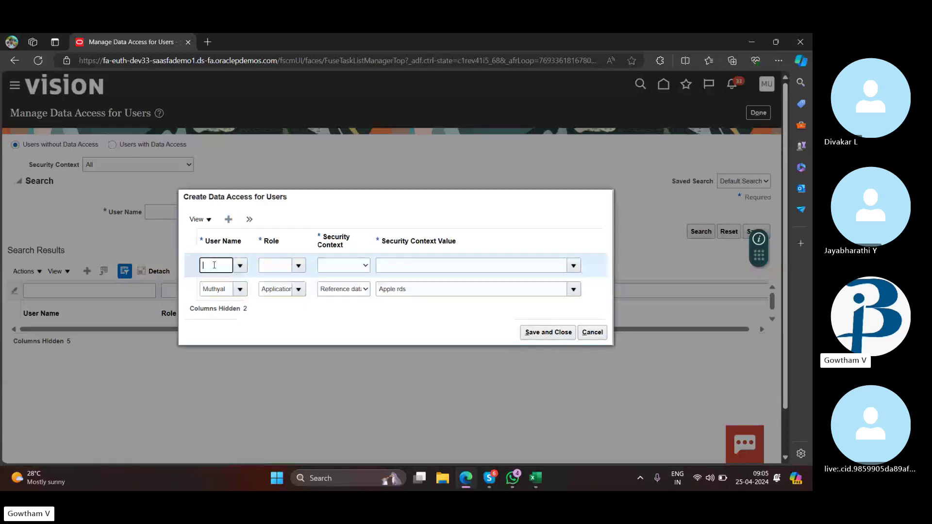
{"action": "type", "text": "muthyal"}
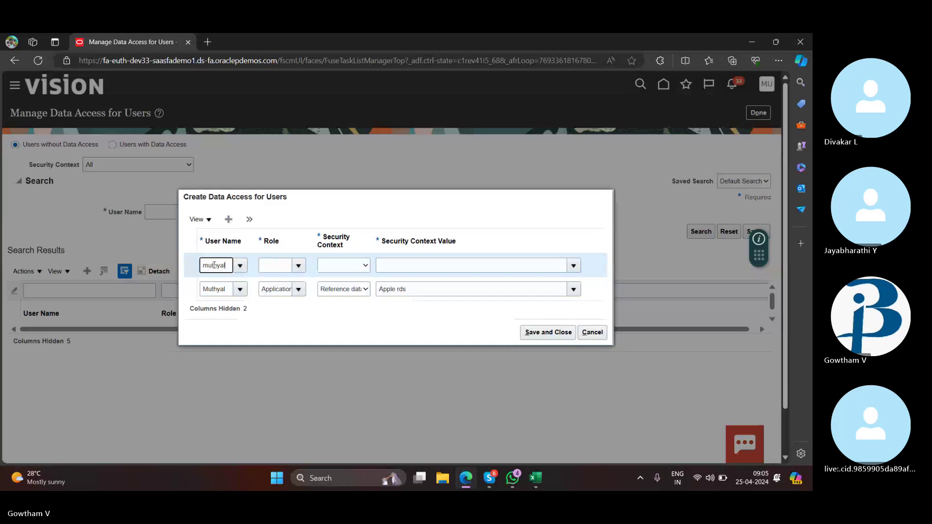
{"action": "key", "text": "Tab"}
{"action": "type", "text": "it"}
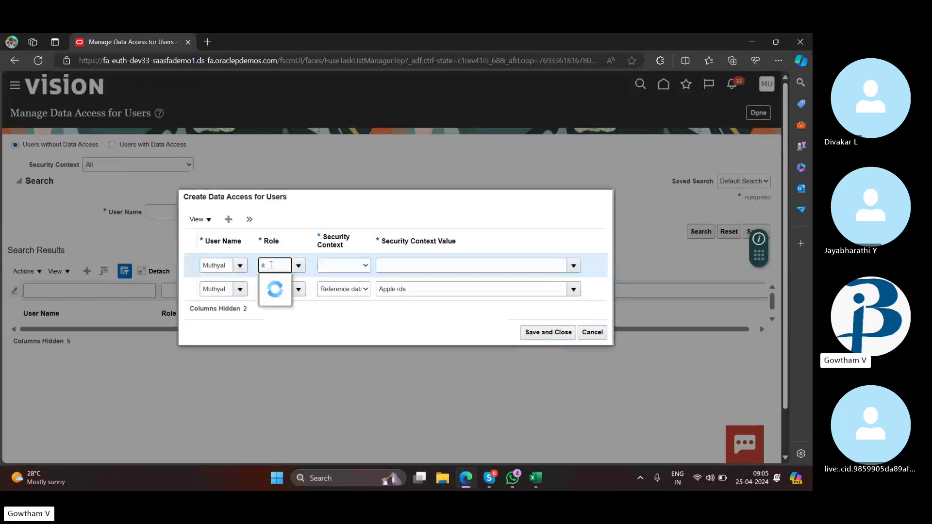
{"action": "left_click", "coordinate": [297, 282]}
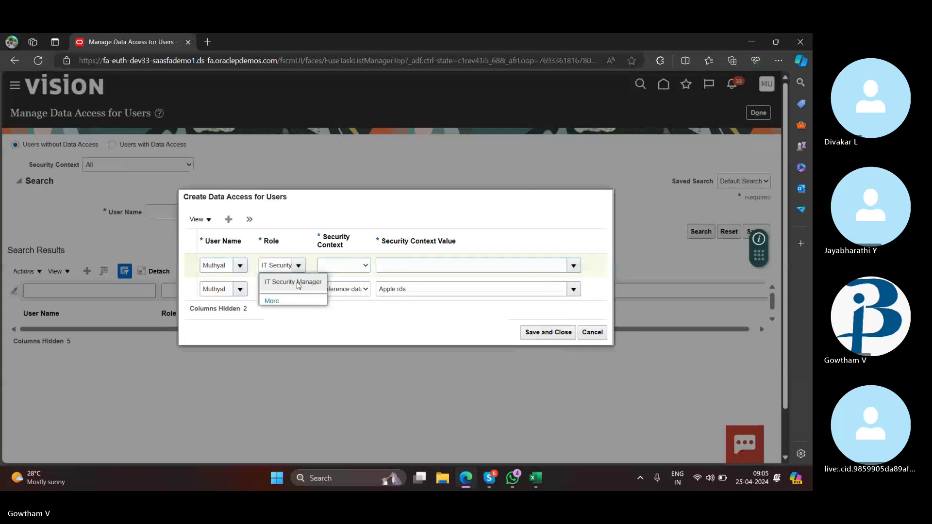
{"action": "left_click", "coordinate": [344, 263]}
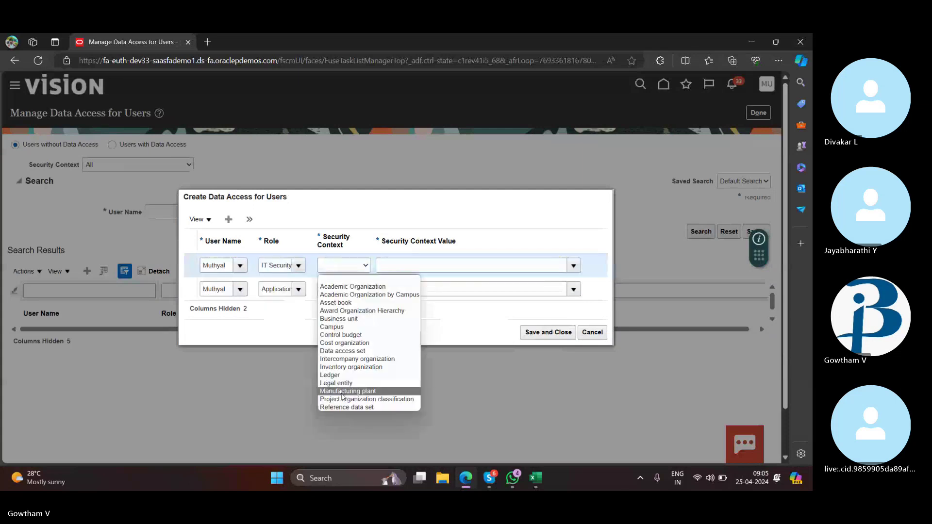
{"action": "left_click", "coordinate": [360, 375]}
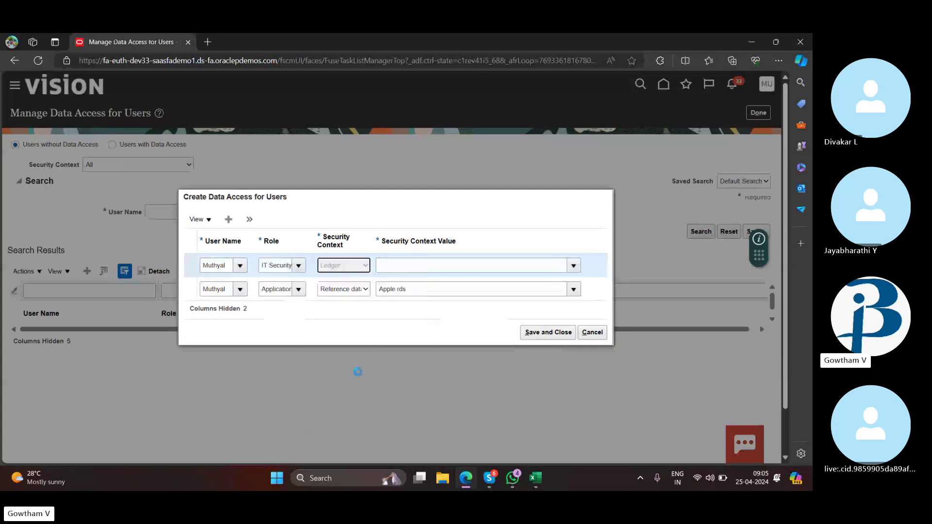
{"action": "left_click", "coordinate": [420, 259]}
{"action": "type", "text": "apple"}
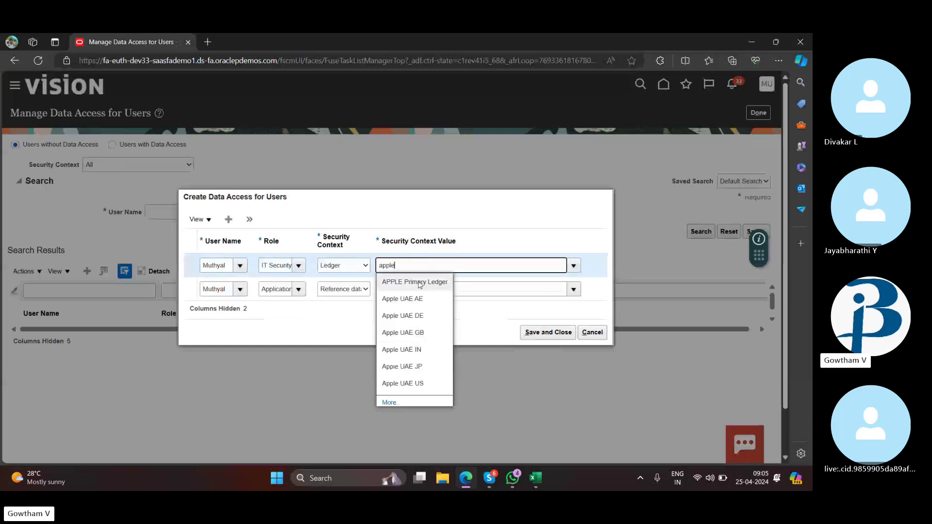
{"action": "left_click", "coordinate": [420, 282]}
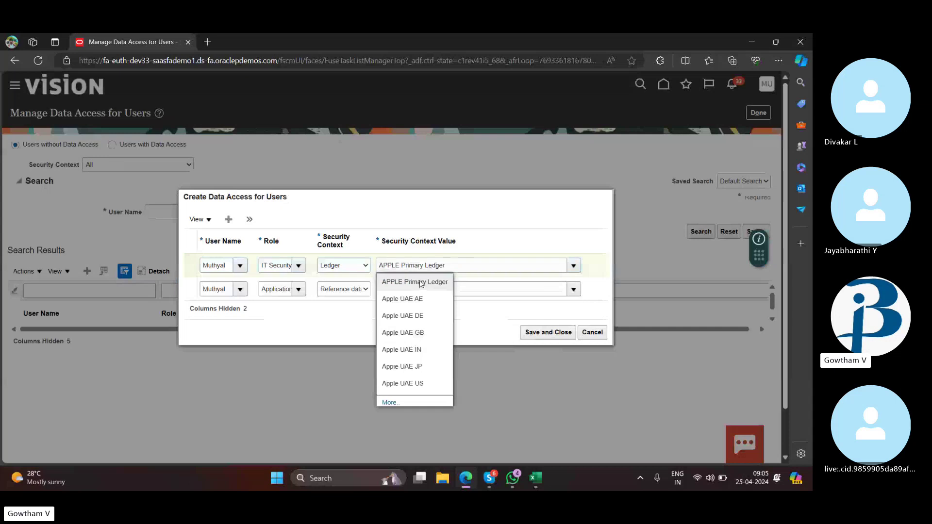
{"action": "left_click", "coordinate": [229, 220]}
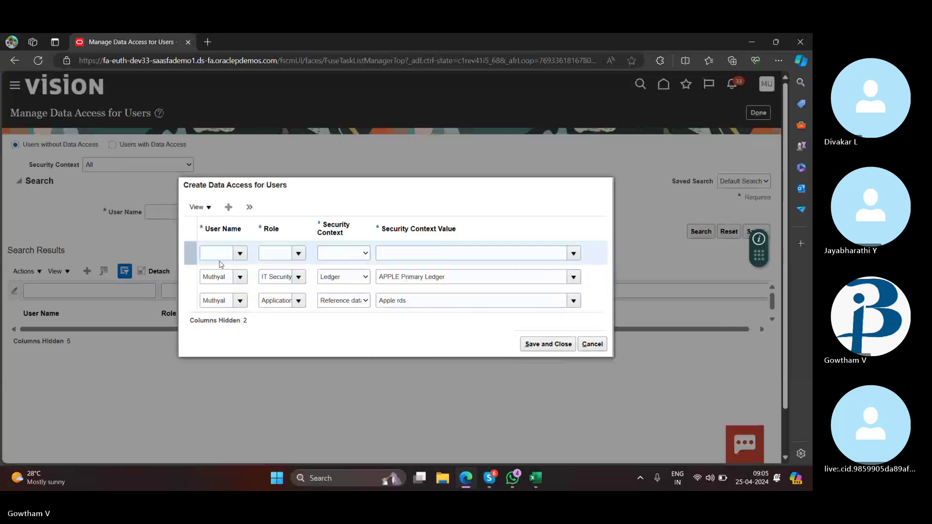
{"action": "left_click", "coordinate": [221, 258]}
{"action": "type", "text": "gene"}
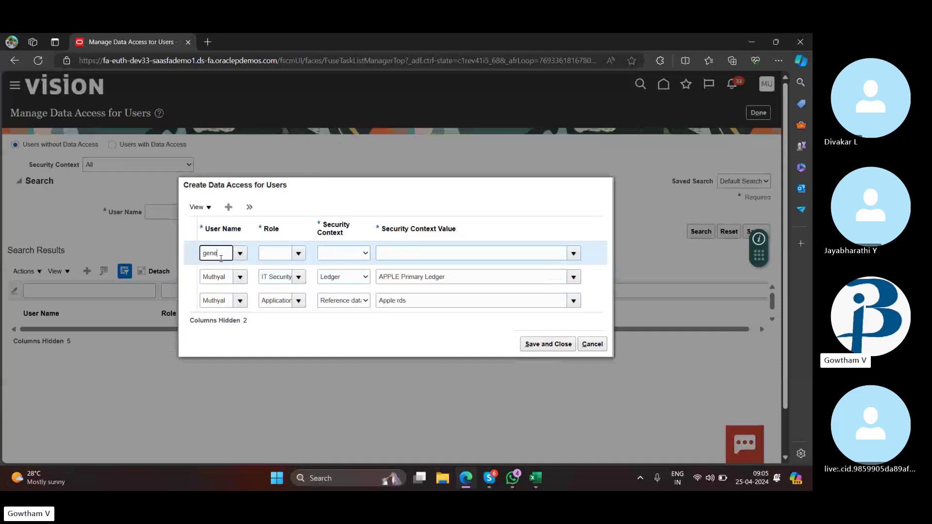
{"action": "type", "text": "ral"}
{"action": "key", "text": "BackSpace"}
{"action": "key", "text": "BackSpace"}
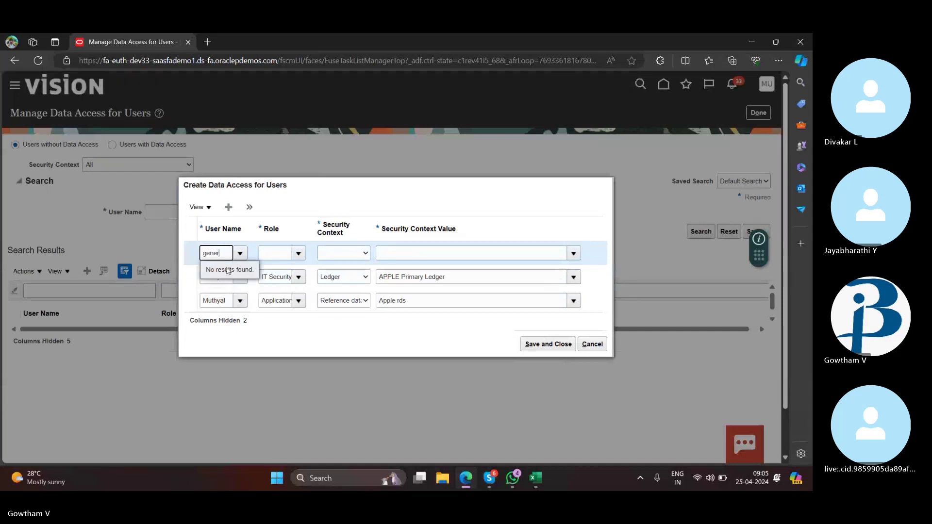
{"action": "key", "text": "BackSpace"}
{"action": "key", "text": "BackSpace"}
{"action": "key", "text": "BackSpace"}
{"action": "key", "text": "BackSpace"}
{"action": "key", "text": "BackSpace"}
Step: Fill the new row with the user's name, role General Accountant, security context Data access set and value APPLE DATA SET
{"action": "type", "text": "muthyal"}
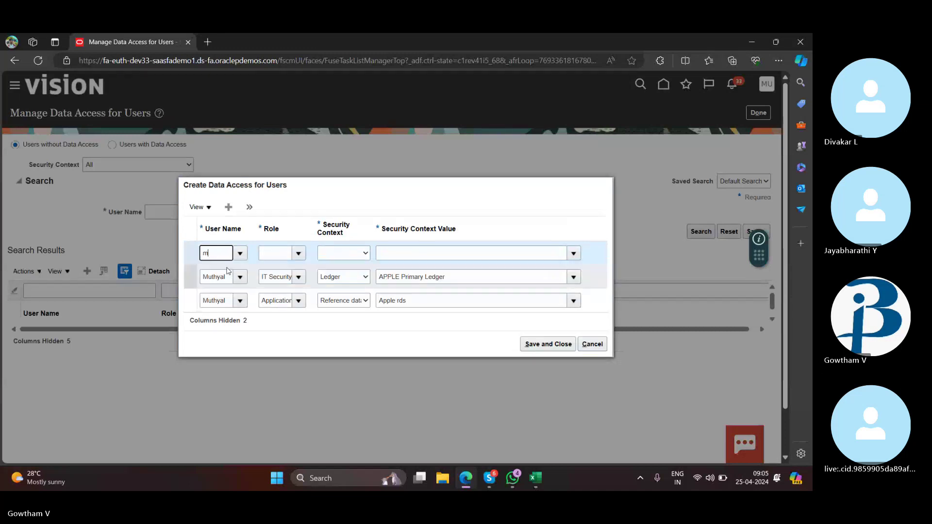
{"action": "key", "text": "Return"}
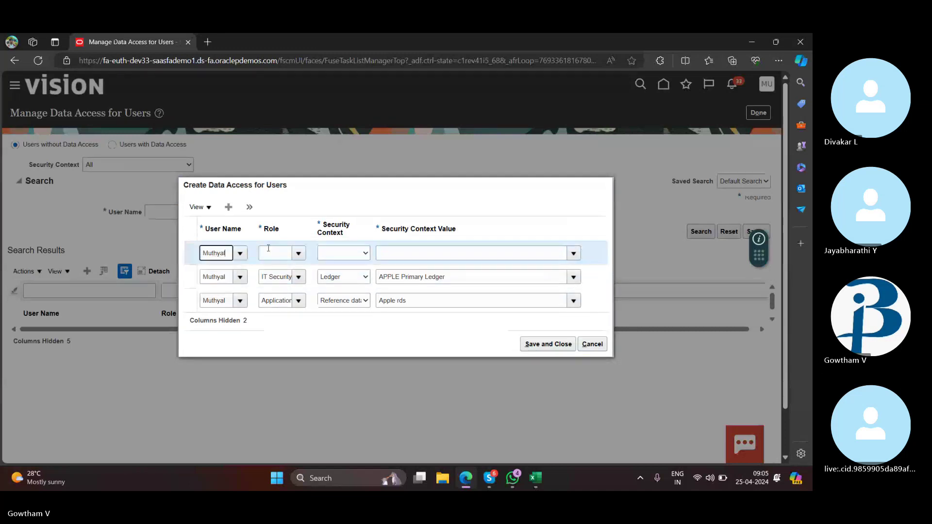
{"action": "left_click", "coordinate": [272, 252]}
{"action": "type", "text": "g"}
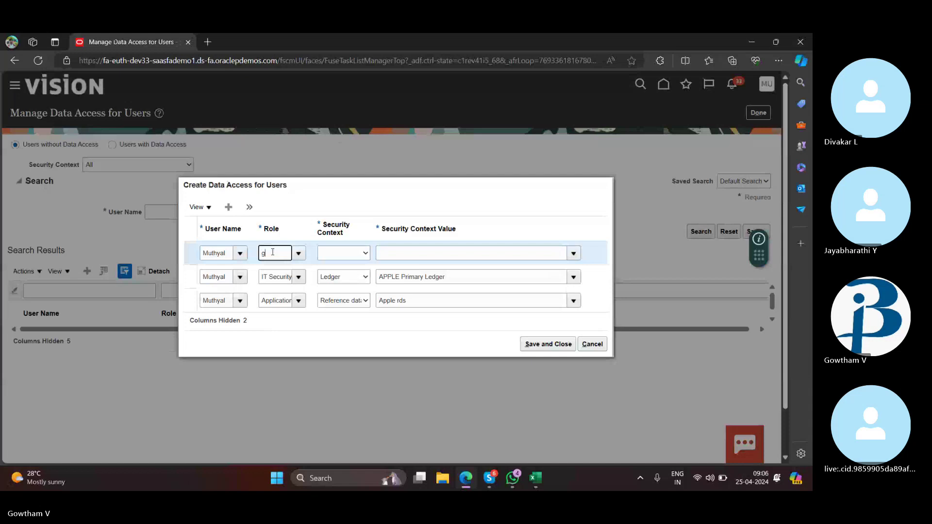
{"action": "type", "text": "ene"}
{"action": "key", "text": "BackSpace"}
{"action": "key", "text": "BackSpace"}
{"action": "type", "text": "ene"}
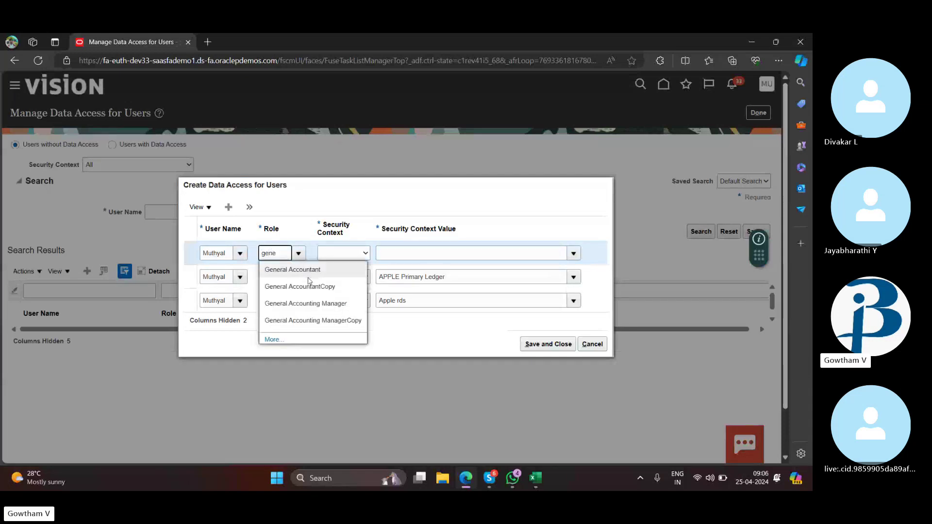
{"action": "left_click", "coordinate": [315, 271]}
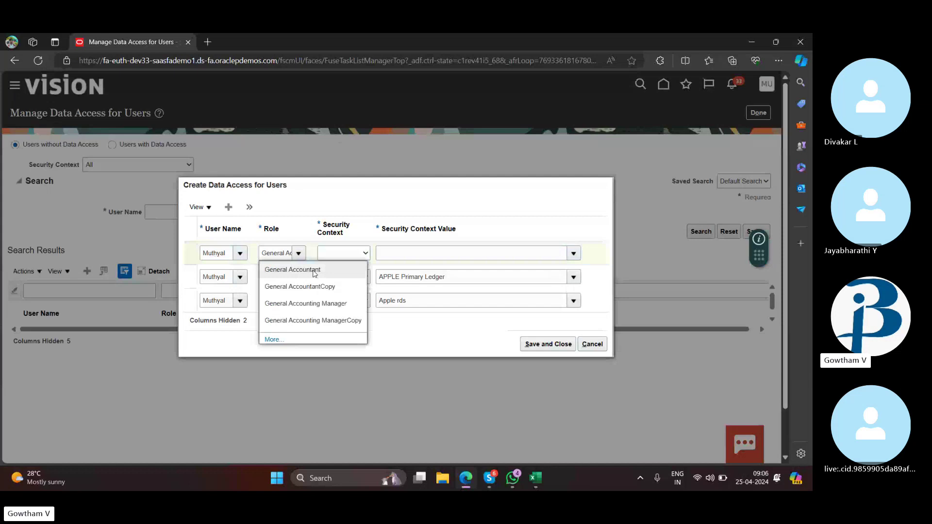
{"action": "left_click", "coordinate": [351, 259]}
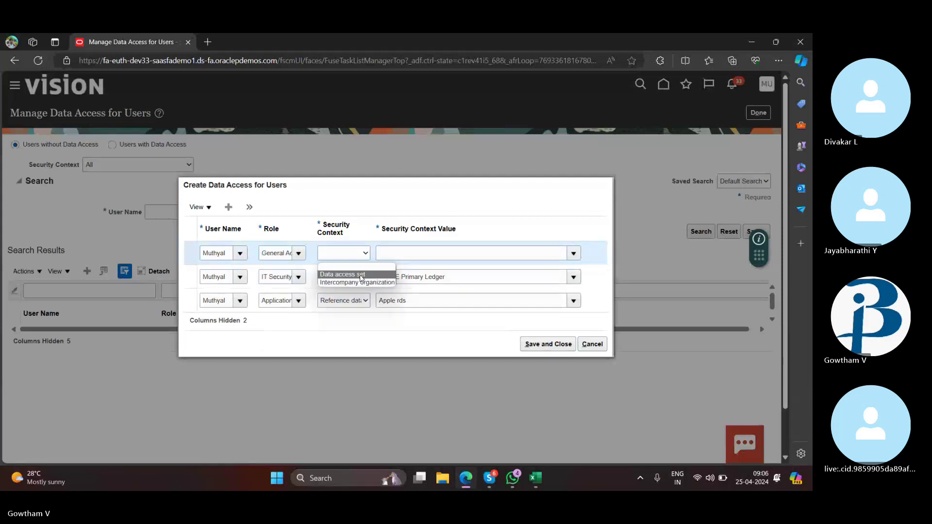
{"action": "left_click", "coordinate": [362, 278]}
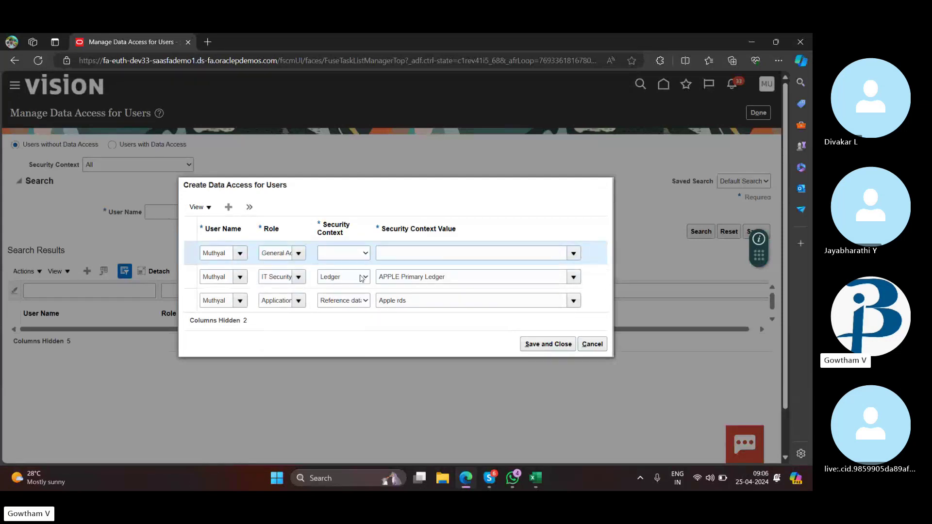
{"action": "left_click", "coordinate": [490, 252]}
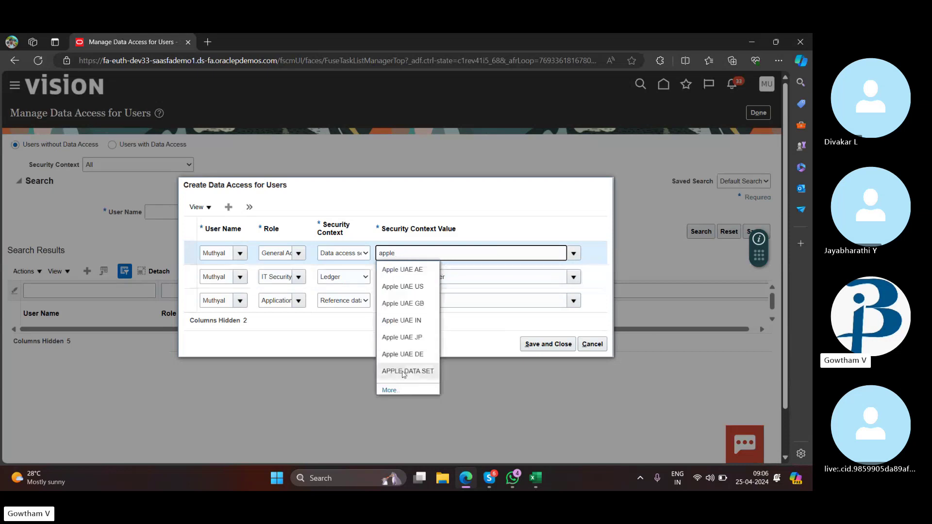
{"action": "left_click", "coordinate": [403, 371]}
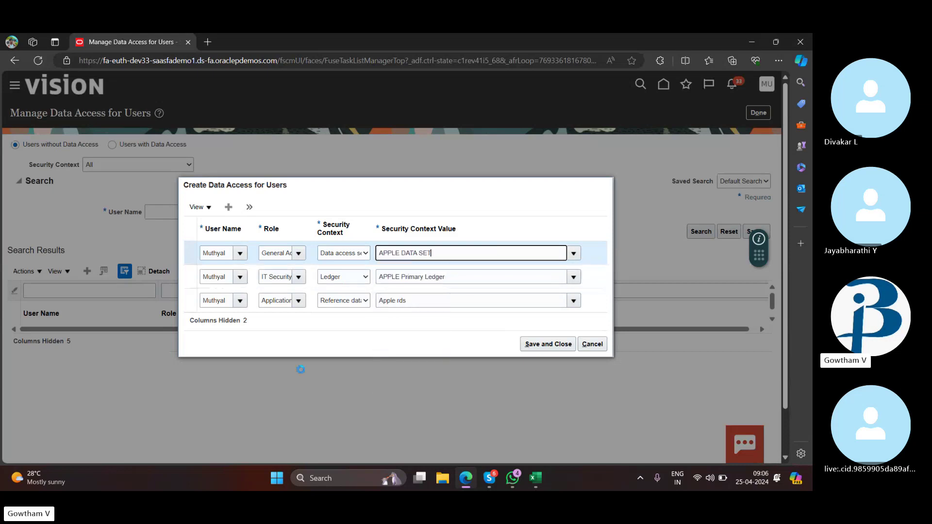
Step: Add a data access row with the user's name and the role General Accounting Manager
{"action": "left_click", "coordinate": [228, 208]}
{"action": "left_click", "coordinate": [223, 241]}
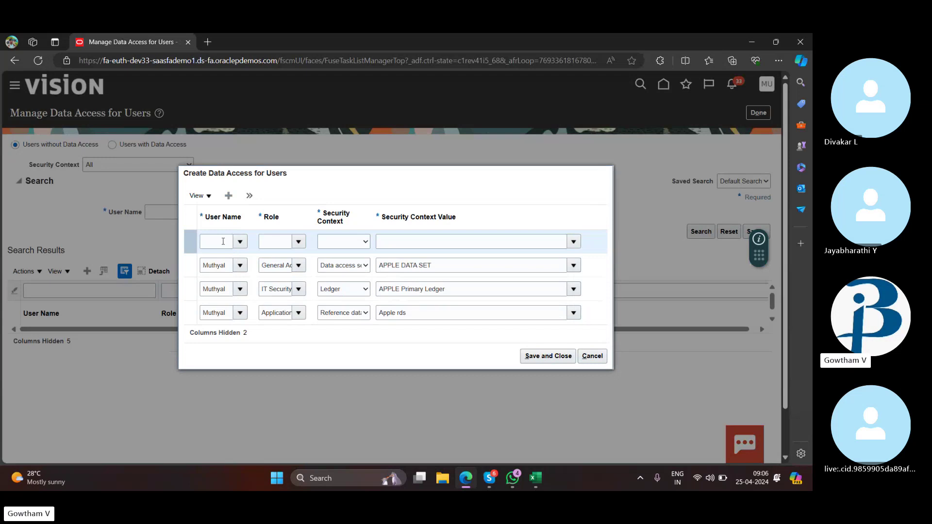
{"action": "type", "text": "m"}
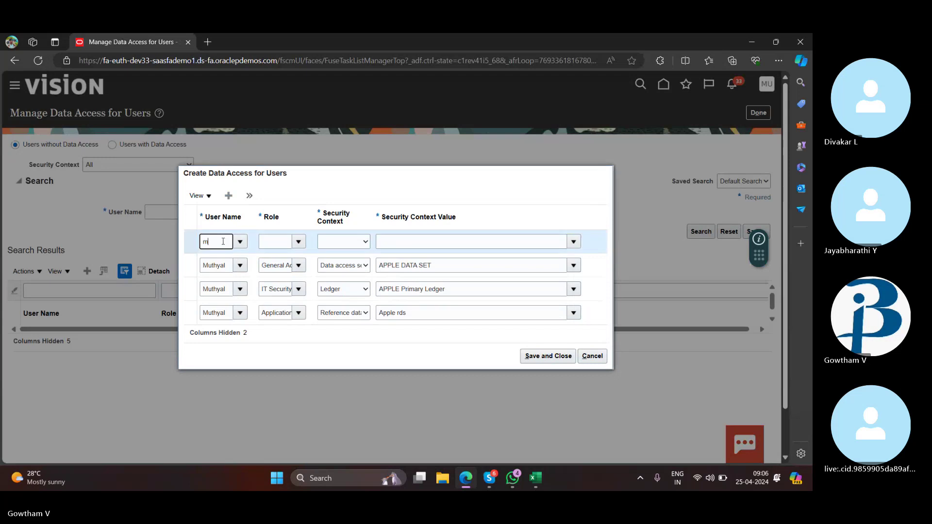
{"action": "type", "text": "uthyal"}
{"action": "key", "text": "Tab"}
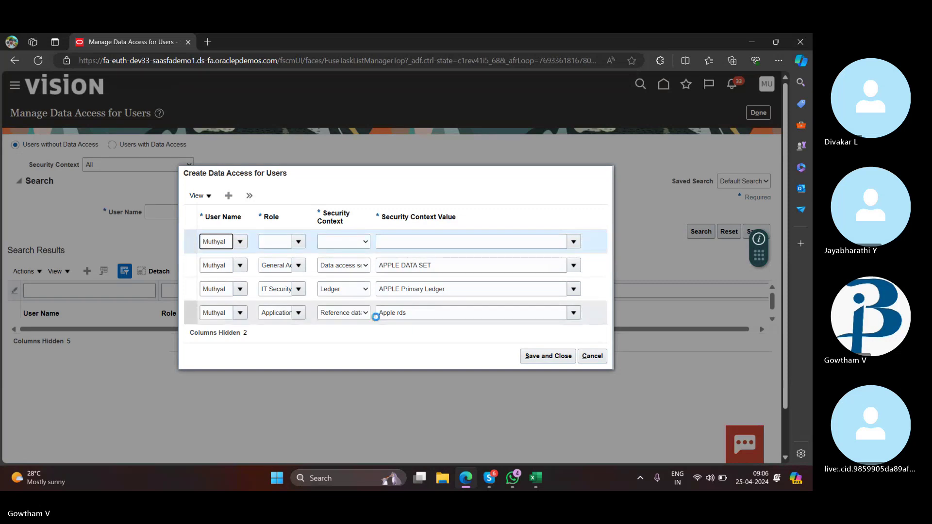
{"action": "left_click", "coordinate": [272, 241]}
{"action": "type", "text": "genera"}
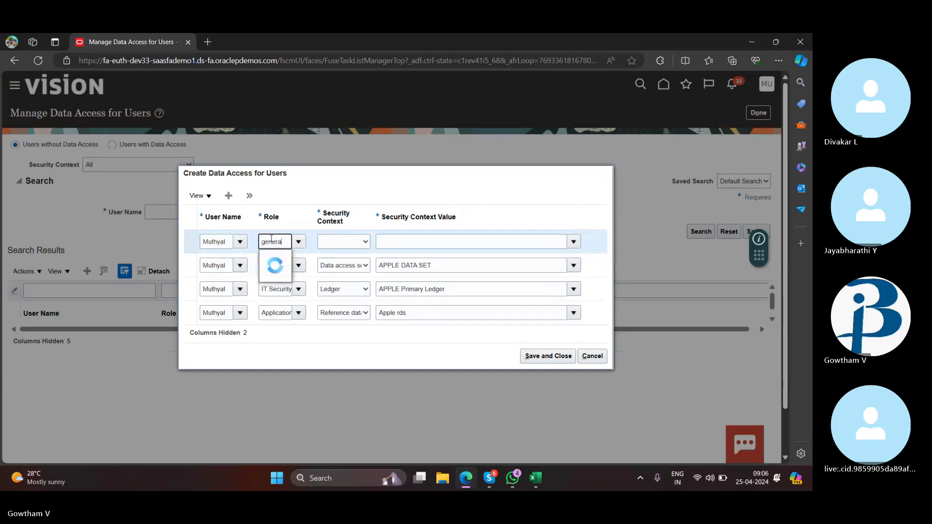
{"action": "type", "text": "k"}
{"action": "key", "text": "BackSpace"}
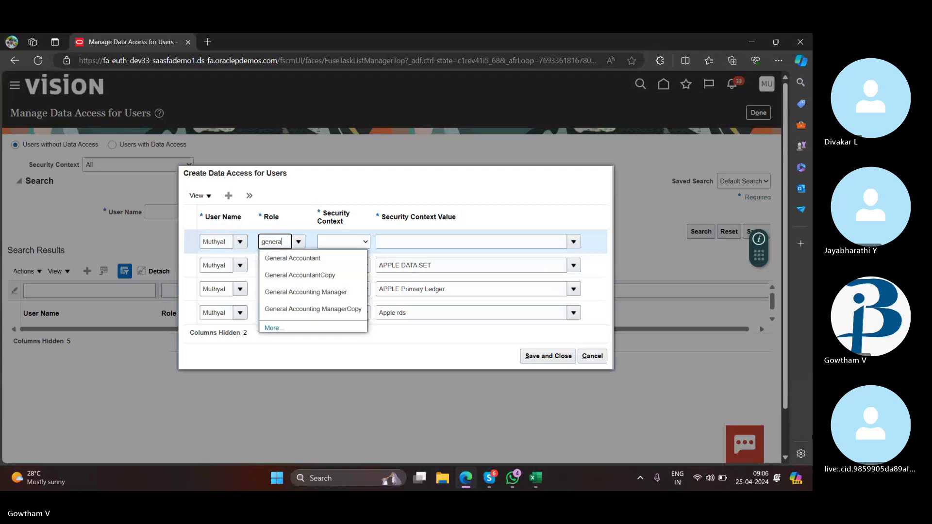
{"action": "left_click", "coordinate": [306, 292]}
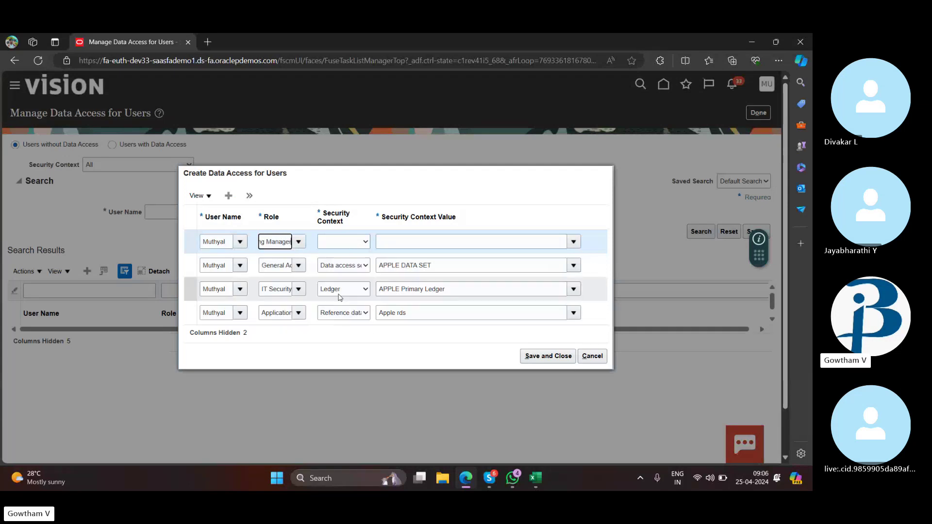
Step: Set the new row's security context to Data access set with value APPLE DATA SET, then save all rows and finish the task
{"action": "left_click", "coordinate": [354, 243]}
{"action": "left_click", "coordinate": [343, 261]}
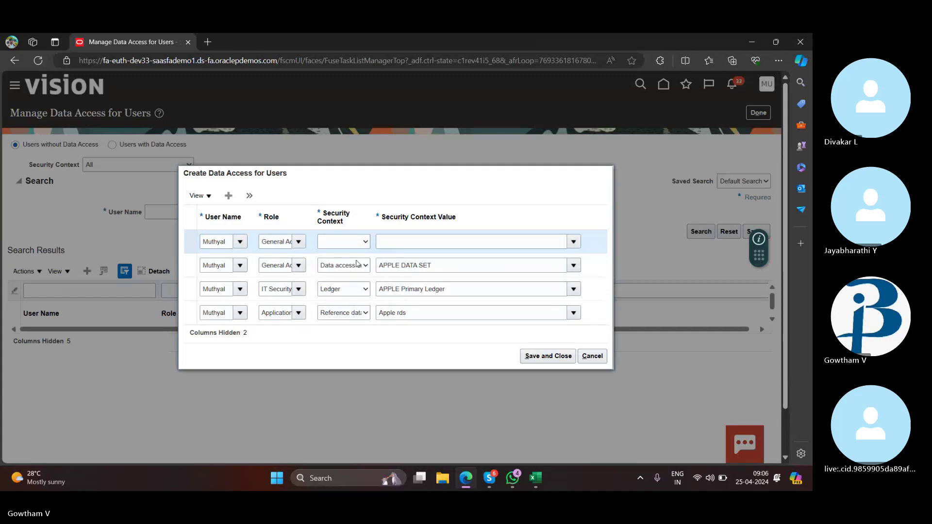
{"action": "left_click", "coordinate": [434, 243]}
{"action": "type", "text": "a"}
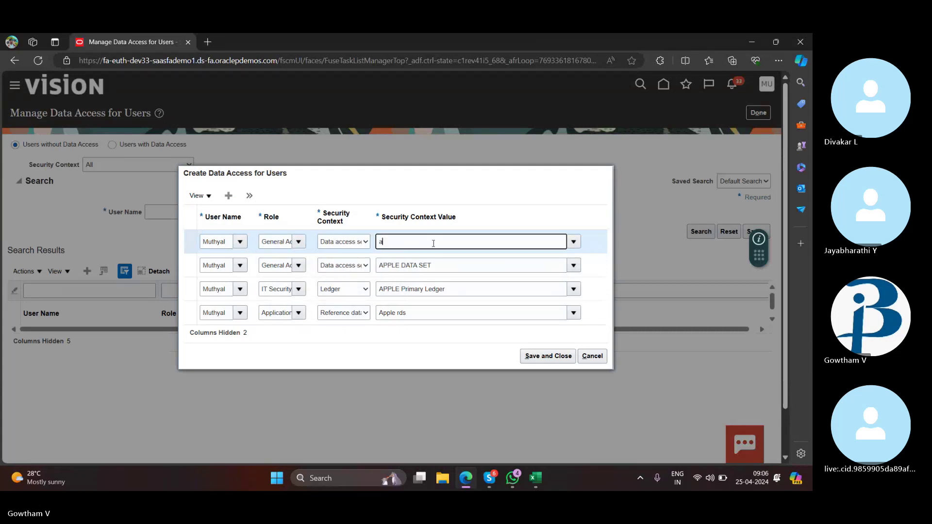
{"action": "type", "text": "pple"}
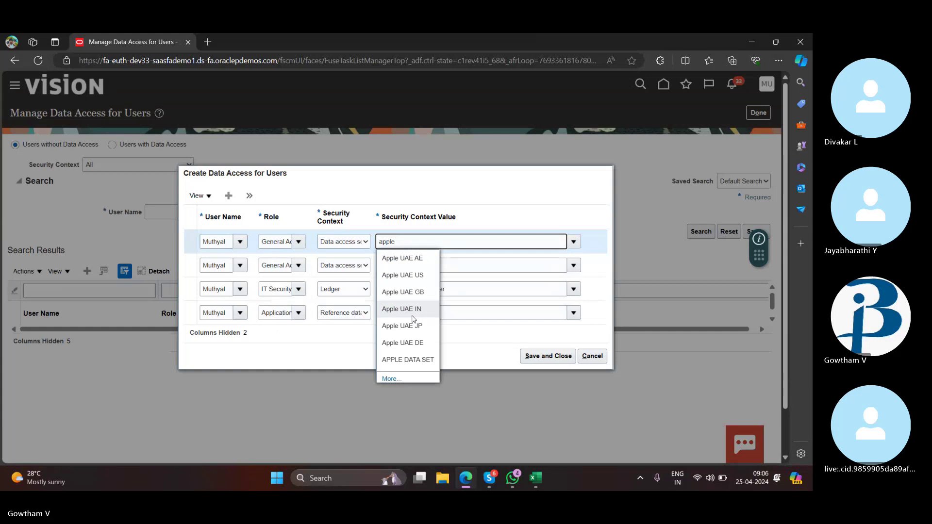
{"action": "left_click", "coordinate": [418, 360]}
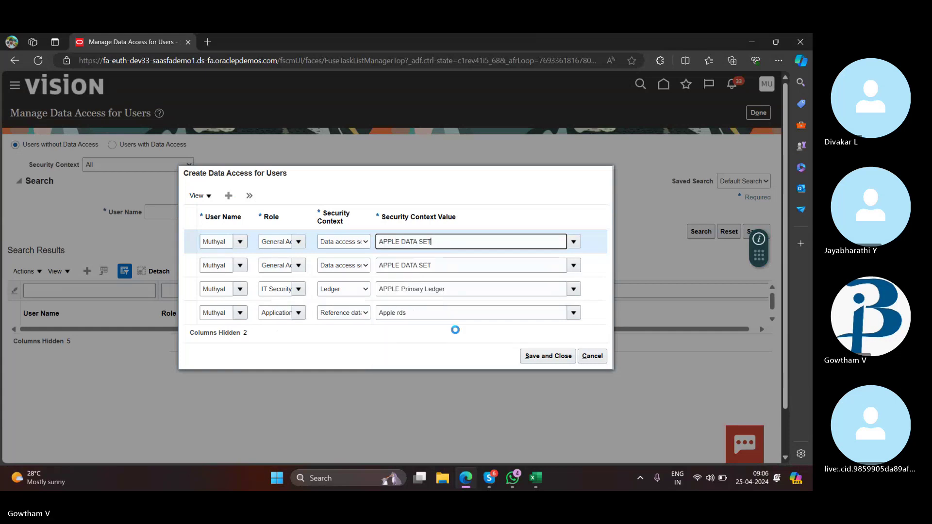
{"action": "left_click", "coordinate": [537, 359]}
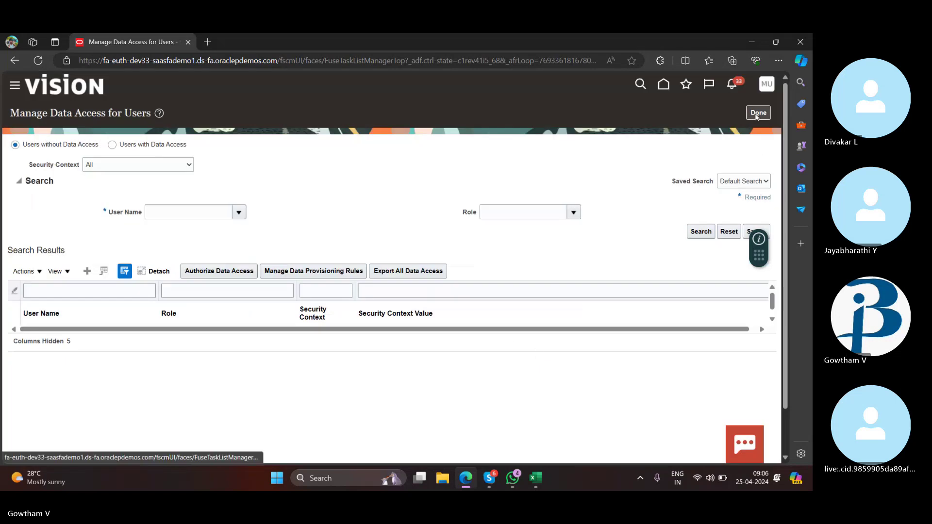
{"action": "left_click", "coordinate": [758, 113]}
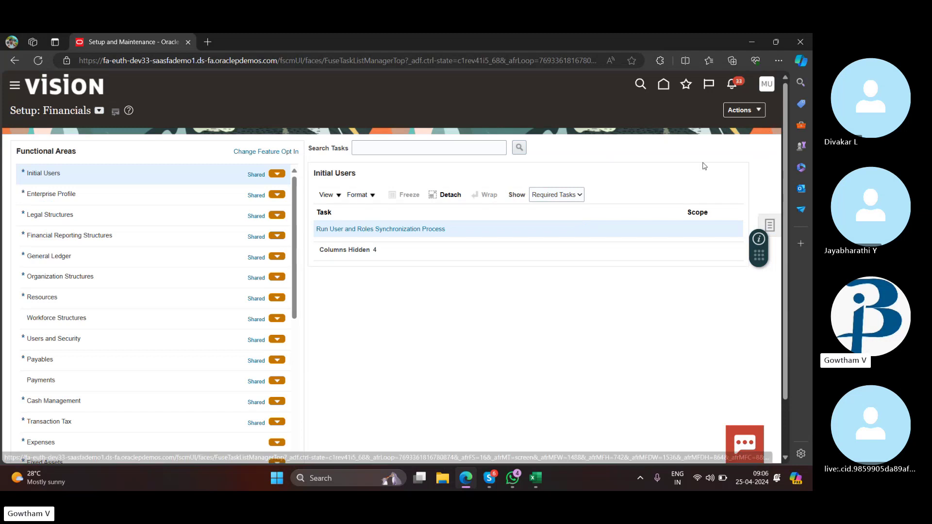
Step: Open the Organization Structures functional area and show all of its tasks
{"action": "left_click", "coordinate": [140, 282]}
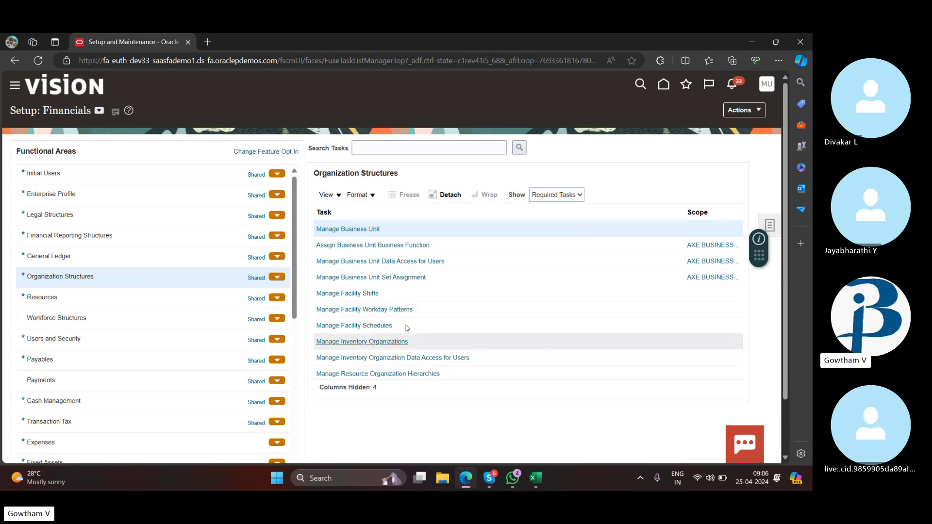
{"action": "scroll", "coordinate": [405, 326], "scroll_direction": "down", "scroll_amount": 2}
{"action": "scroll", "coordinate": [405, 315], "scroll_direction": "up", "scroll_amount": 2}
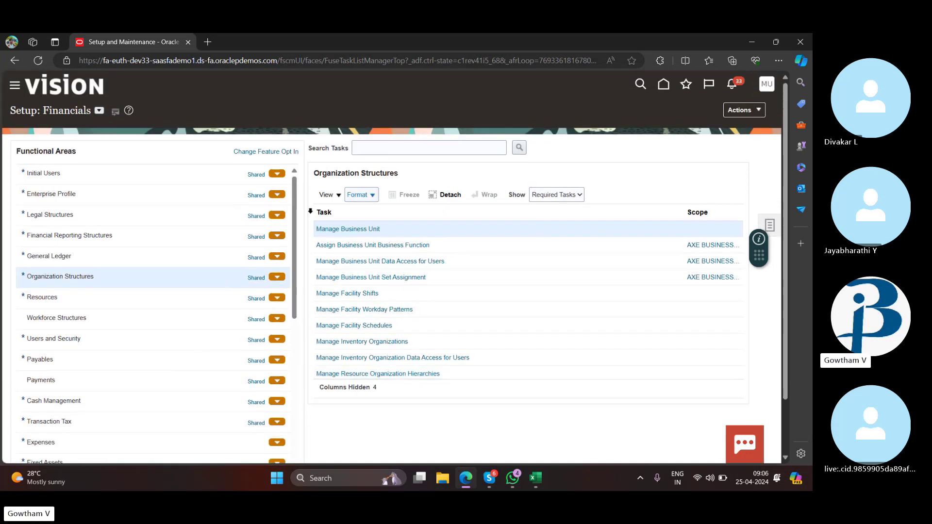
{"action": "left_click", "coordinate": [557, 194]}
{"action": "left_click", "coordinate": [543, 206]}
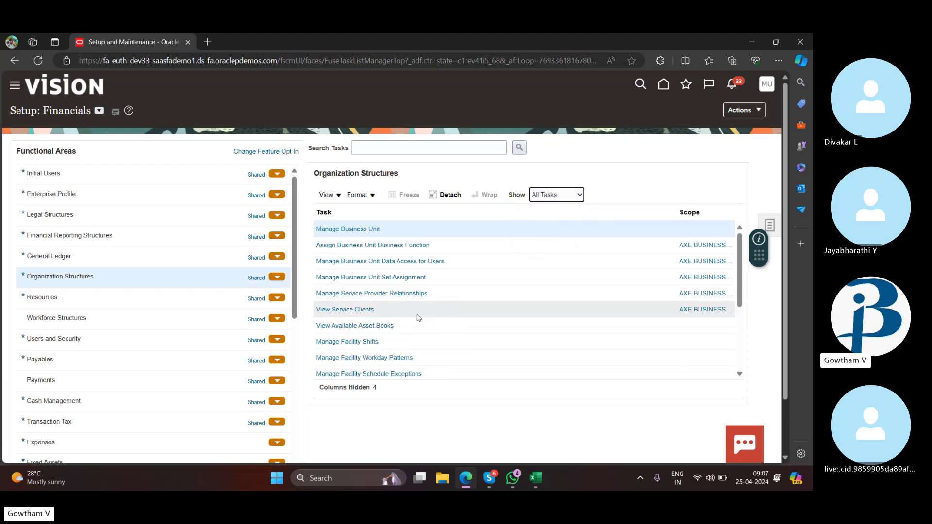
{"action": "scroll", "coordinate": [418, 318], "scroll_direction": "down", "scroll_amount": 1}
{"action": "scroll", "coordinate": [418, 316], "scroll_direction": "up", "scroll_amount": 1}
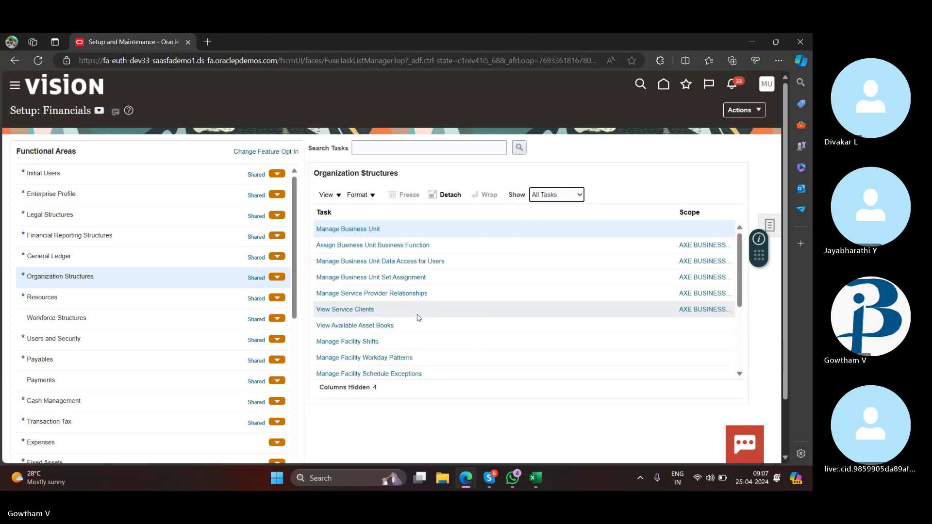
Step: Open Assign Business Unit Business Function with APPLE BUSINESS UNIT, found by name, as the scope
{"action": "left_click", "coordinate": [355, 246]}
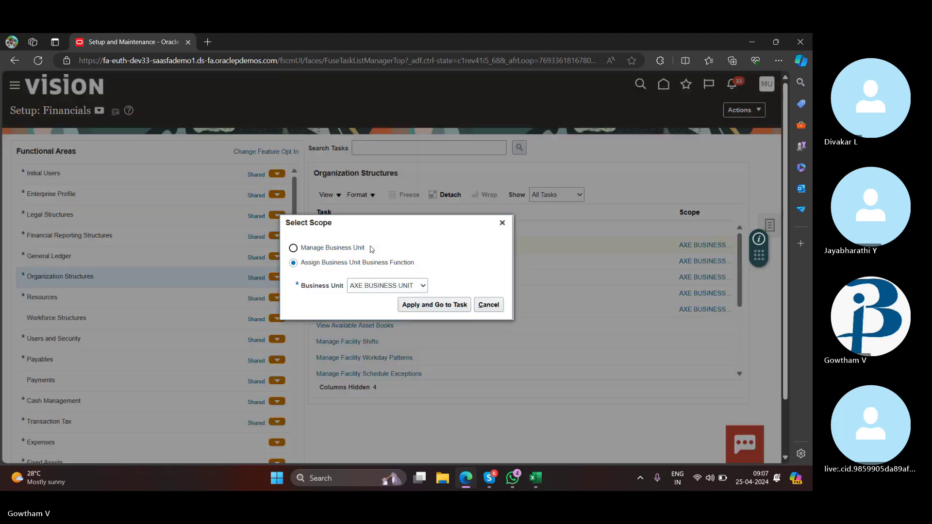
{"action": "left_click", "coordinate": [374, 286]}
{"action": "left_click", "coordinate": [377, 329]}
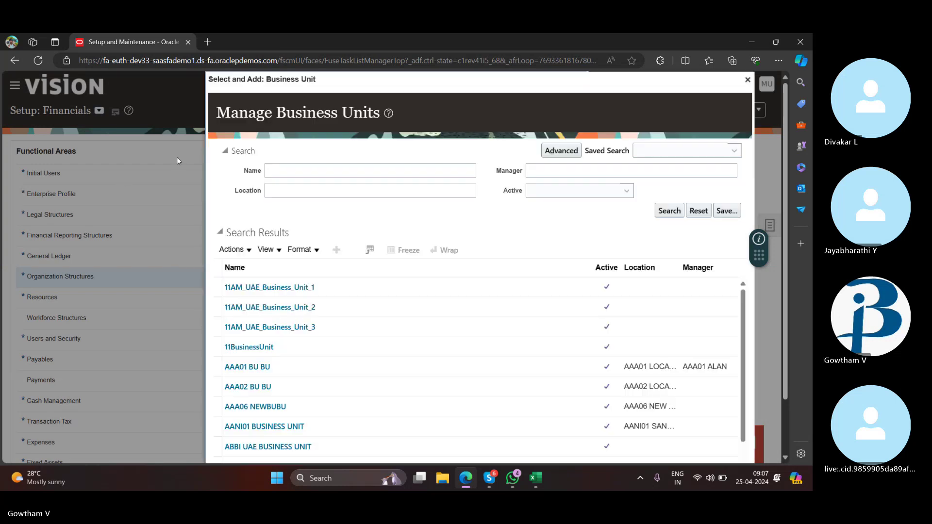
{"action": "left_click", "coordinate": [383, 173]}
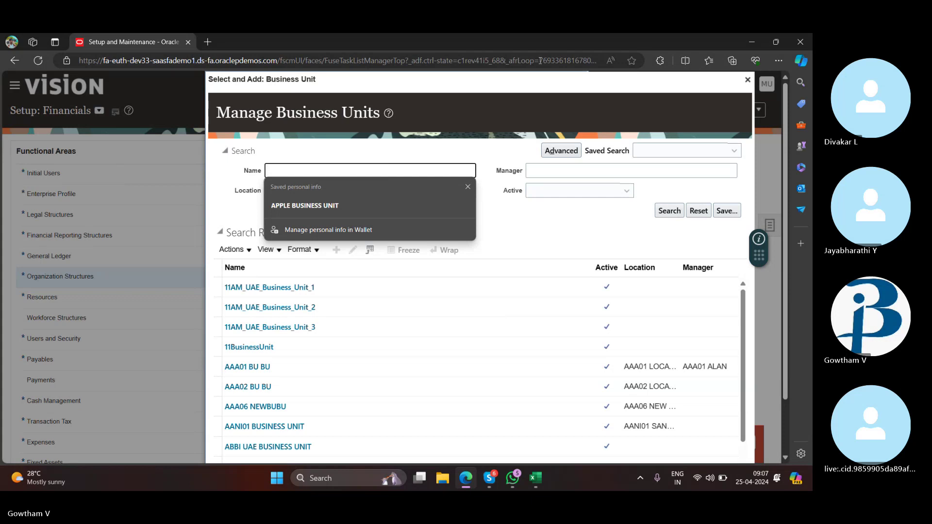
{"action": "left_click", "coordinate": [374, 204]}
{"action": "left_click", "coordinate": [670, 212]}
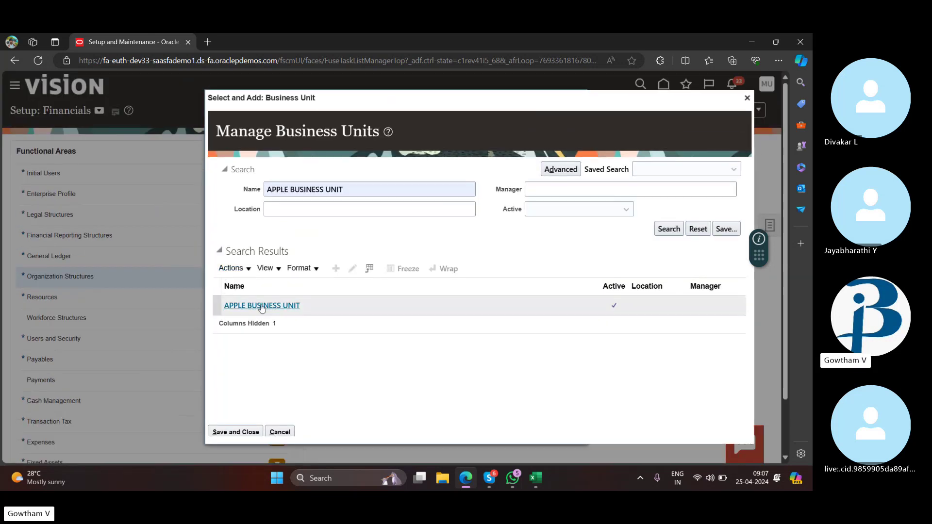
{"action": "left_click", "coordinate": [265, 310]}
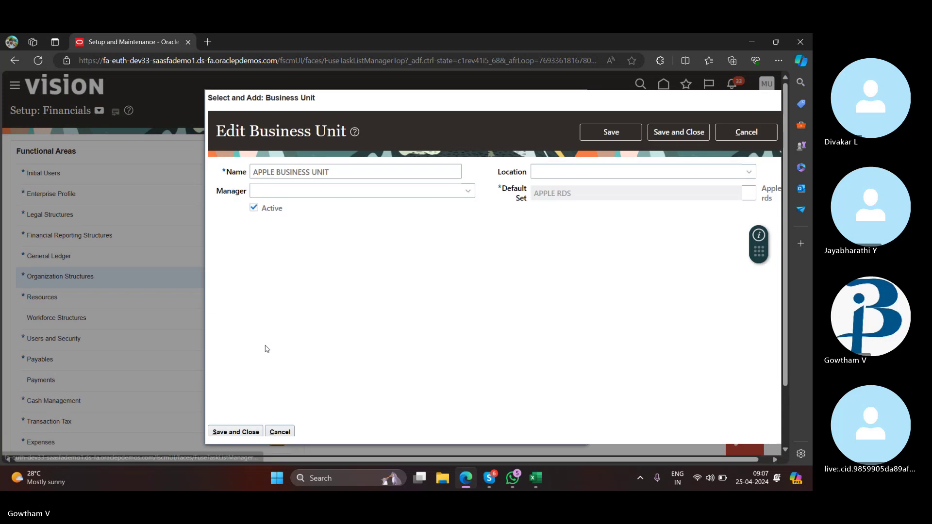
{"action": "left_click", "coordinate": [240, 435]}
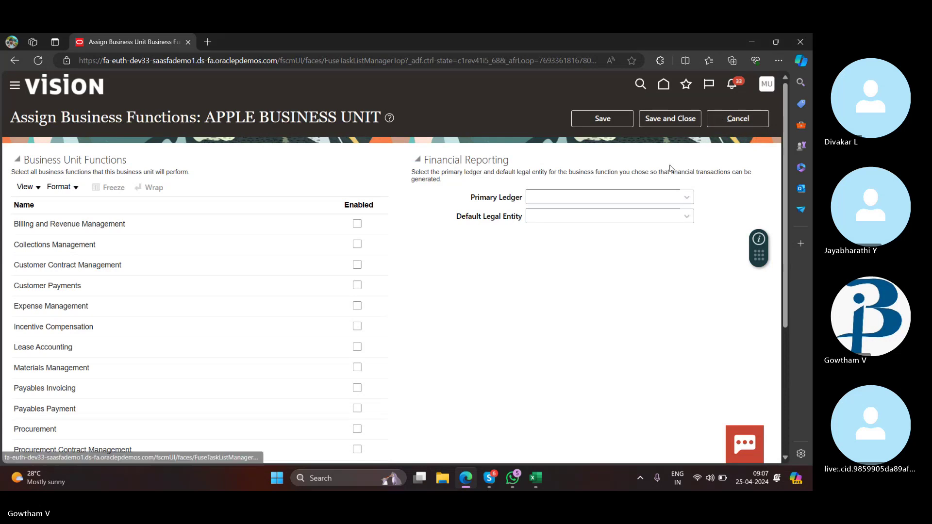
Step: Try to find the business unit's primary ledger by searching ledgers for "apple", and leave the business function assignment without saving
{"action": "left_click", "coordinate": [676, 199]}
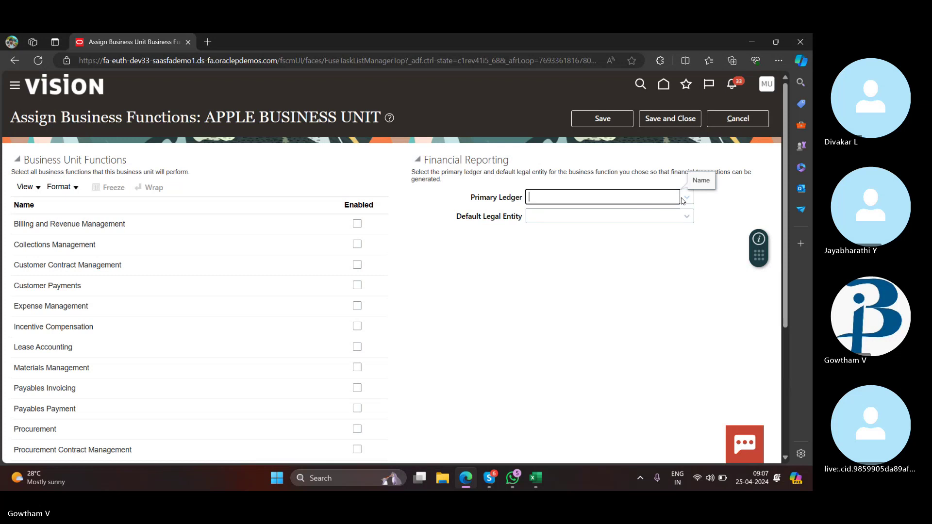
{"action": "left_click", "coordinate": [685, 198]}
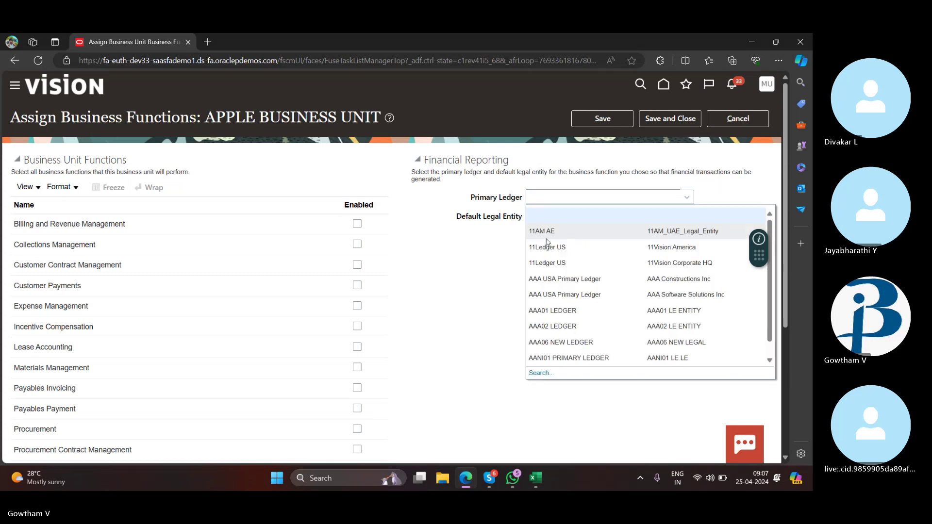
{"action": "left_click", "coordinate": [540, 373]}
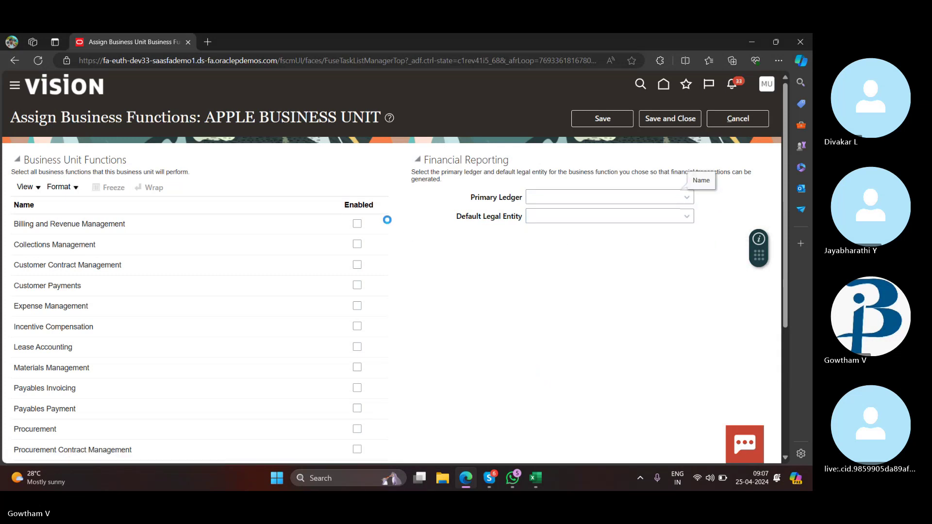
{"action": "type", "text": "ap"}
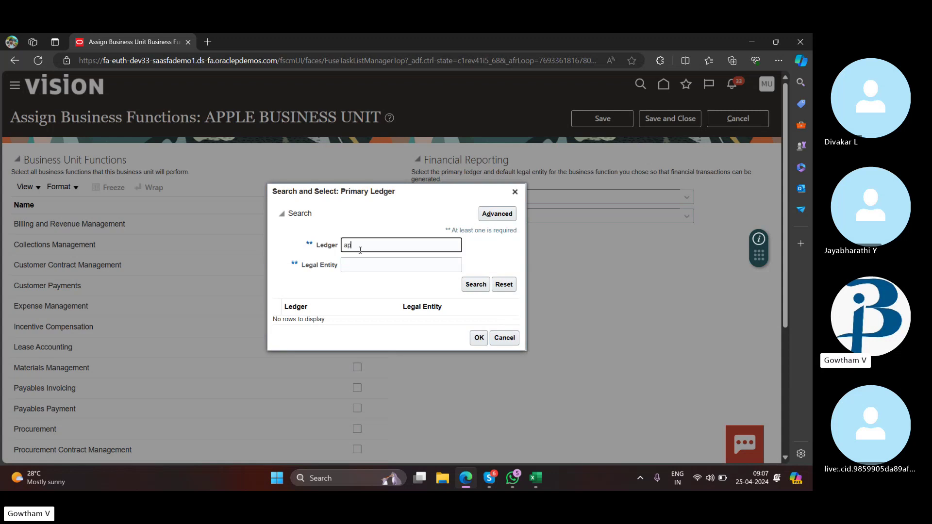
{"action": "type", "text": "ple"}
{"action": "key", "text": "Return"}
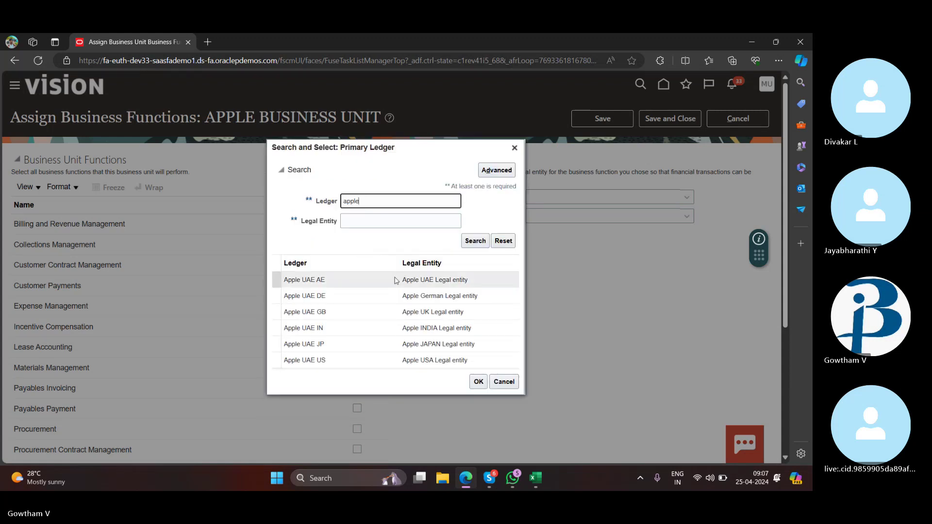
{"action": "scroll", "coordinate": [465, 300], "scroll_direction": "down", "scroll_amount": 2}
{"action": "left_click", "coordinate": [512, 384]}
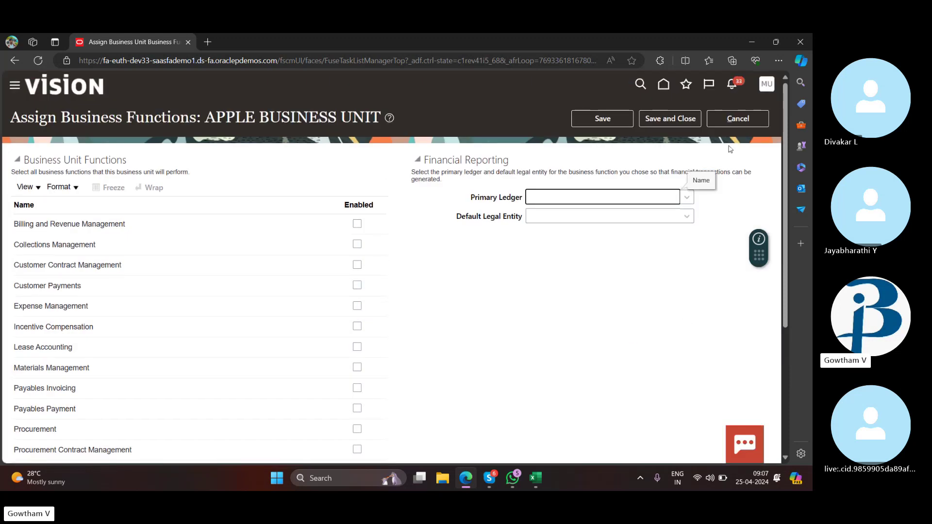
{"action": "left_click", "coordinate": [742, 120]}
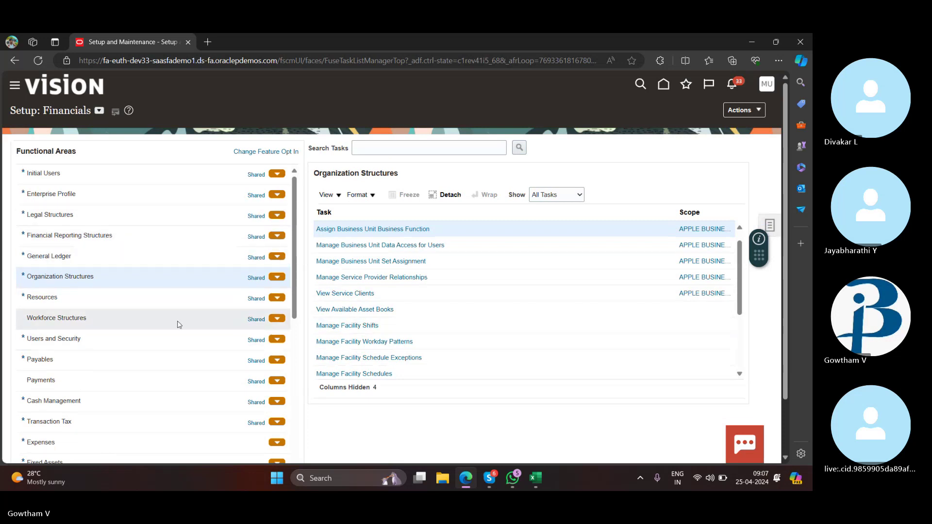
Step: Show all tasks of the General Ledger functional area and open Manage Ledger Sets
{"action": "scroll", "coordinate": [437, 290], "scroll_direction": "down", "scroll_amount": 2}
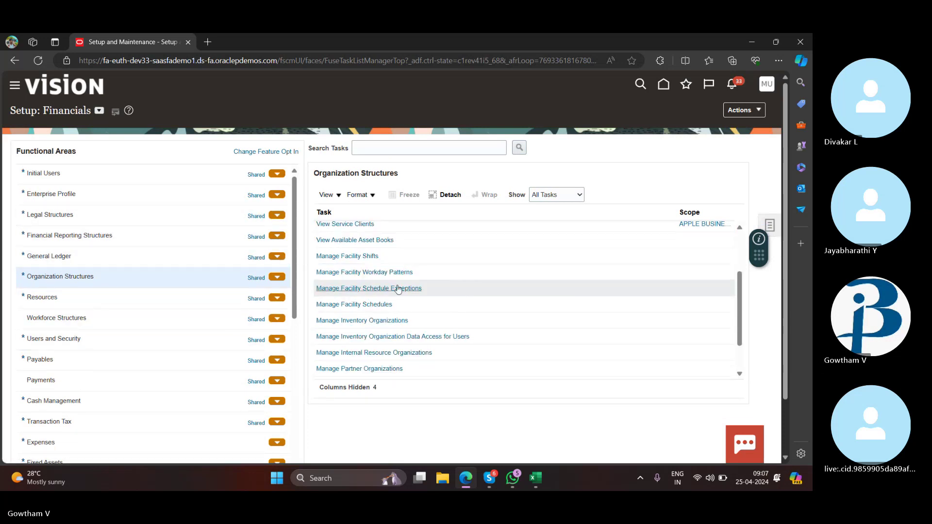
{"action": "scroll", "coordinate": [398, 290], "scroll_direction": "down", "scroll_amount": 5}
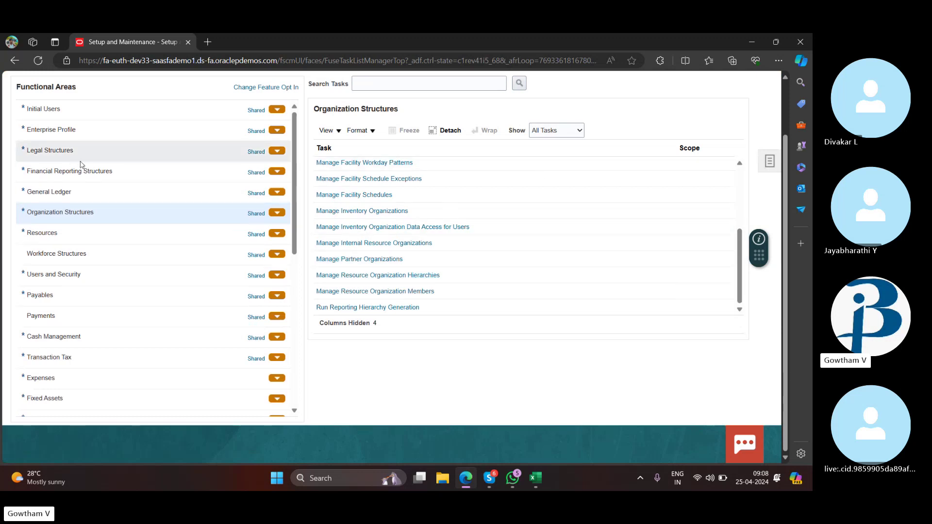
{"action": "left_click", "coordinate": [95, 170]}
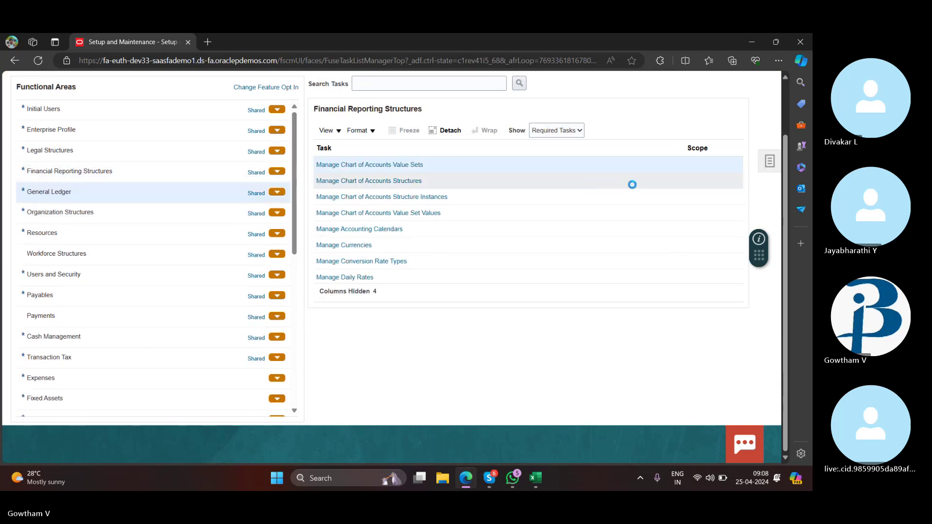
{"action": "left_click", "coordinate": [548, 132]}
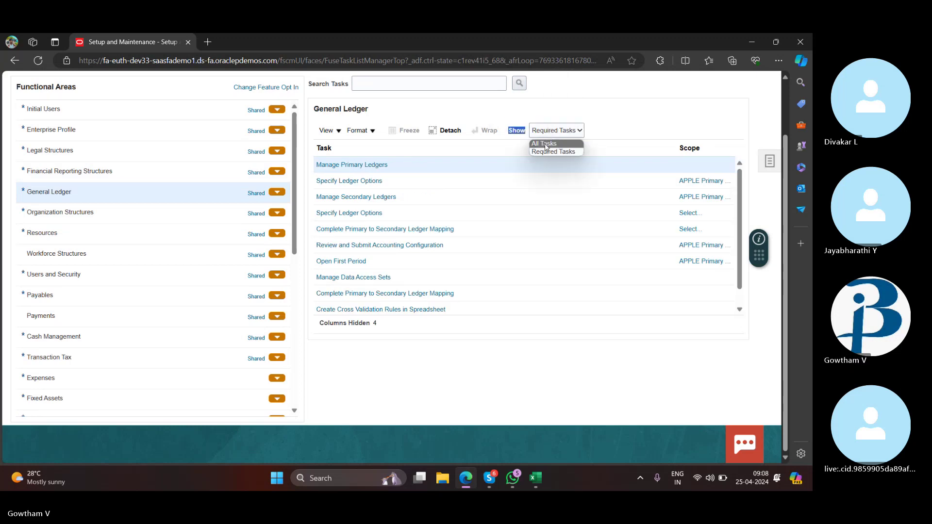
{"action": "left_click", "coordinate": [545, 144]}
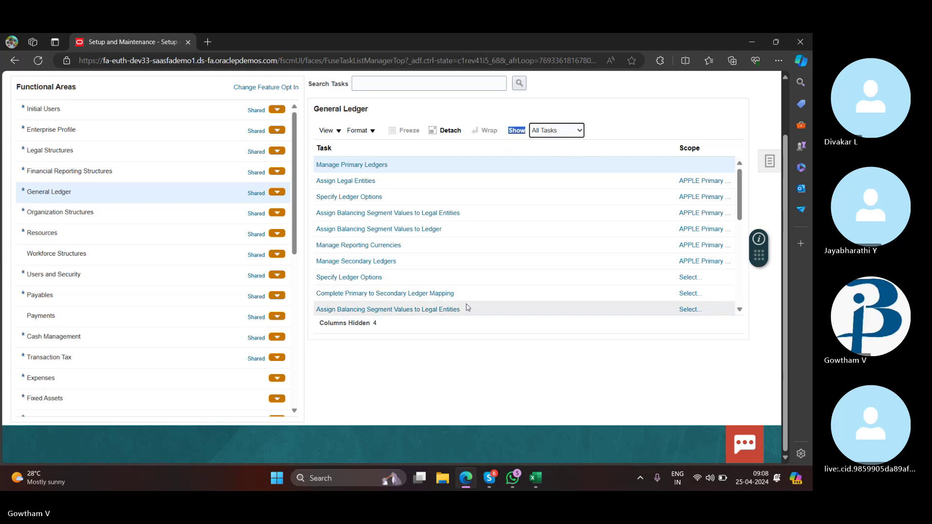
{"action": "scroll", "coordinate": [423, 260], "scroll_direction": "down", "scroll_amount": 4}
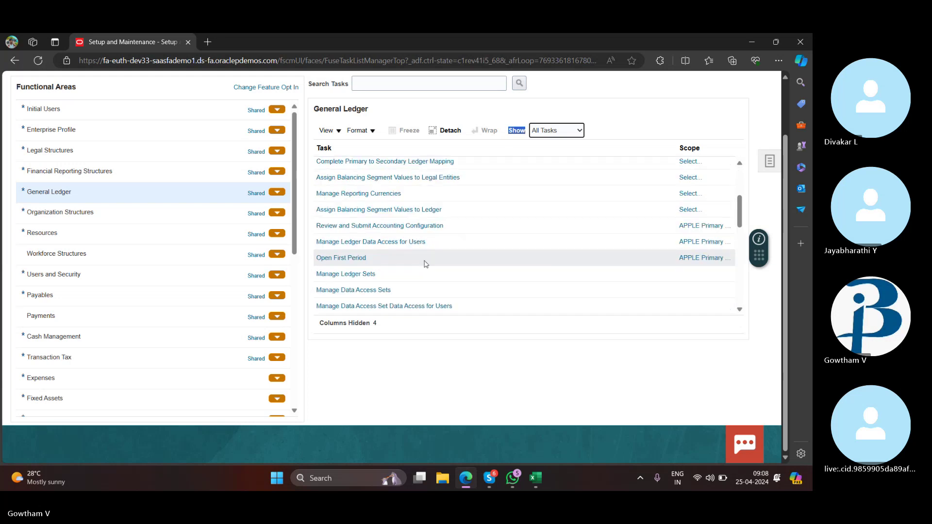
{"action": "left_click", "coordinate": [356, 274]}
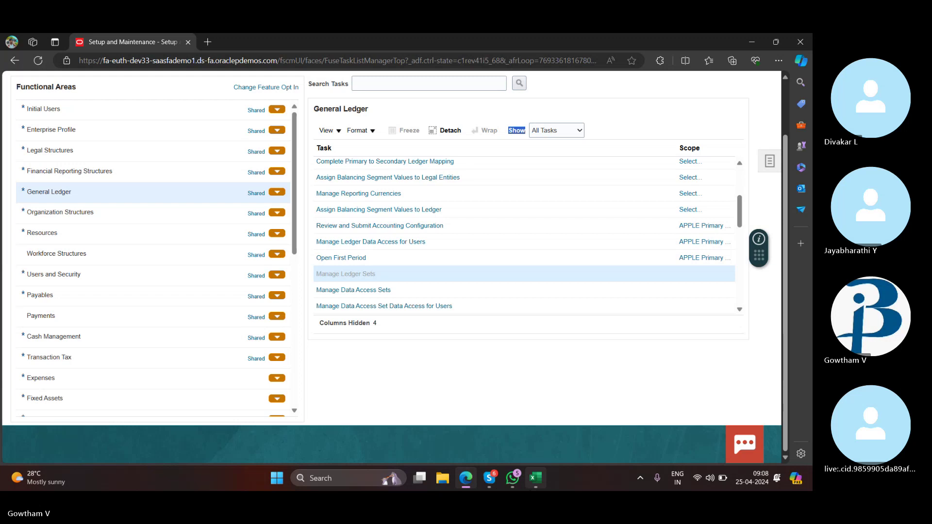
Step: Switch to Excel and record the step "15.manage ledger set" in cell G32
{"action": "left_click", "coordinate": [536, 478]}
{"action": "type", "text": "manage "}
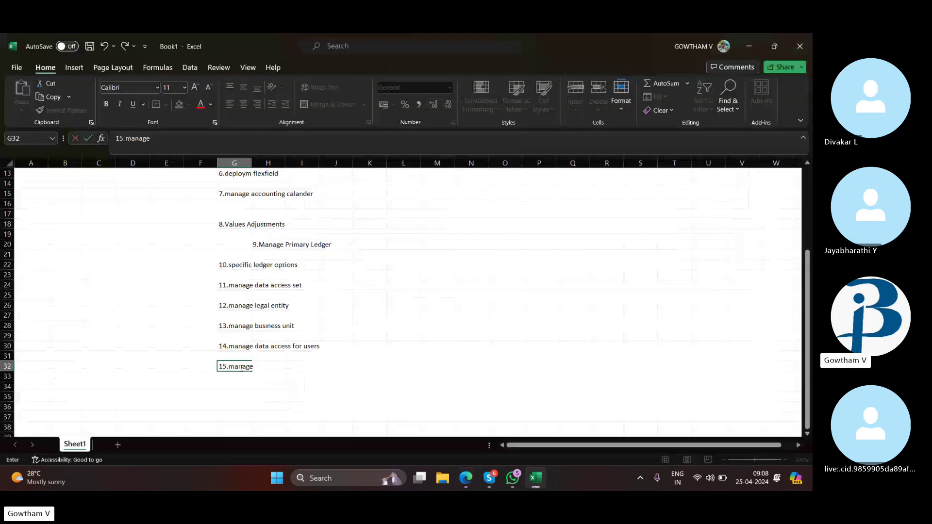
{"action": "type", "text": "ledger s"}
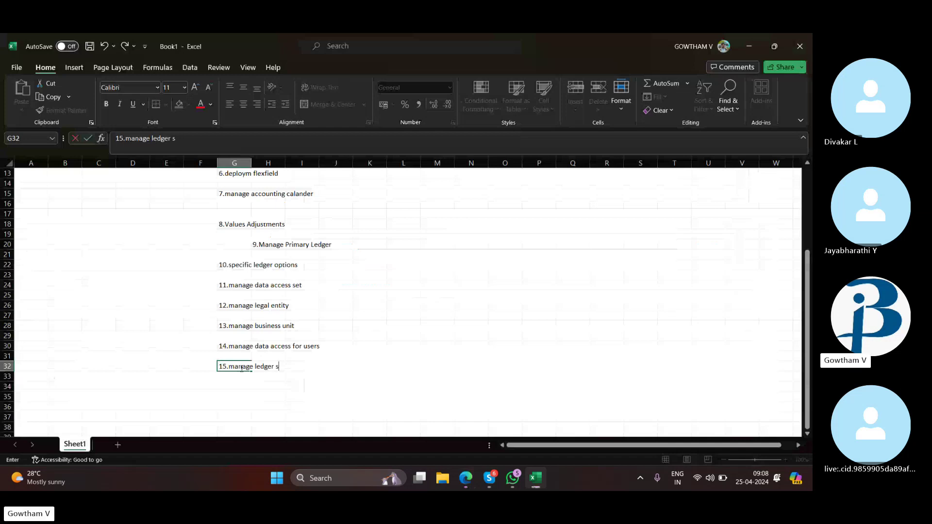
{"action": "type", "text": "et"}
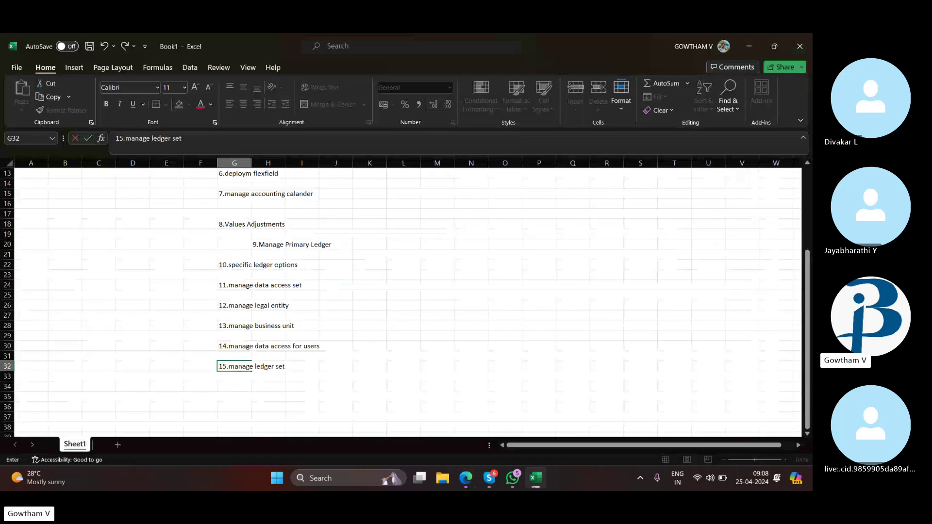
Step: Switch back to Oracle in the browser and create a ledger set named APPLE LEDGER SET with chart of accounts APPLE Chart of Account
{"action": "left_click", "coordinate": [466, 479]}
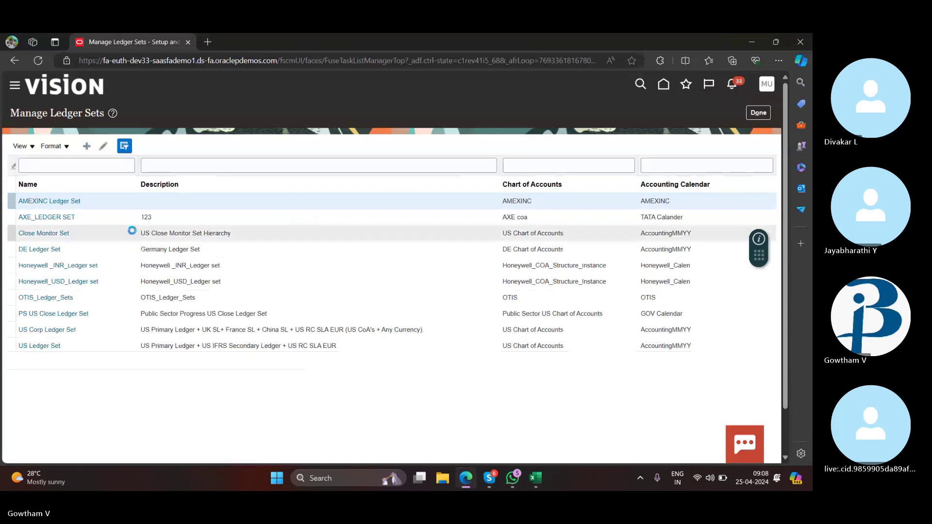
{"action": "left_click", "coordinate": [219, 156]}
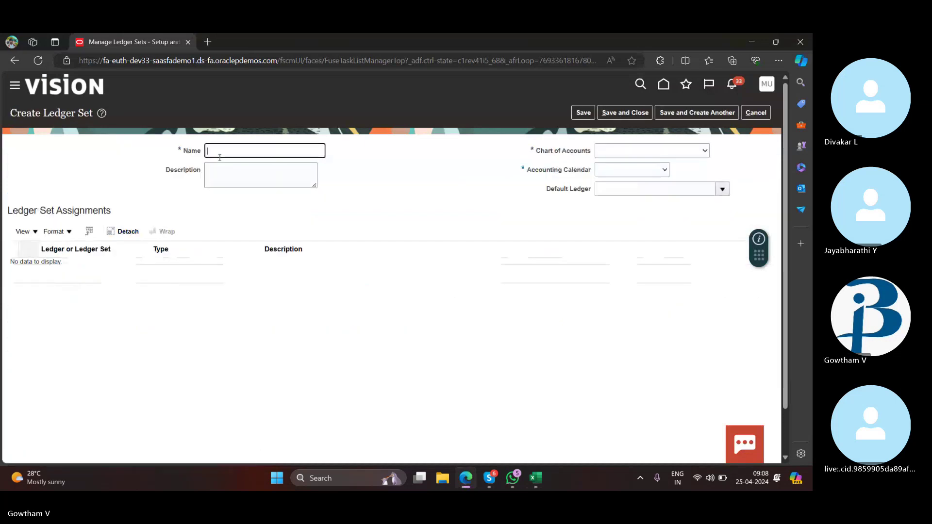
{"action": "type", "text": "AX"}
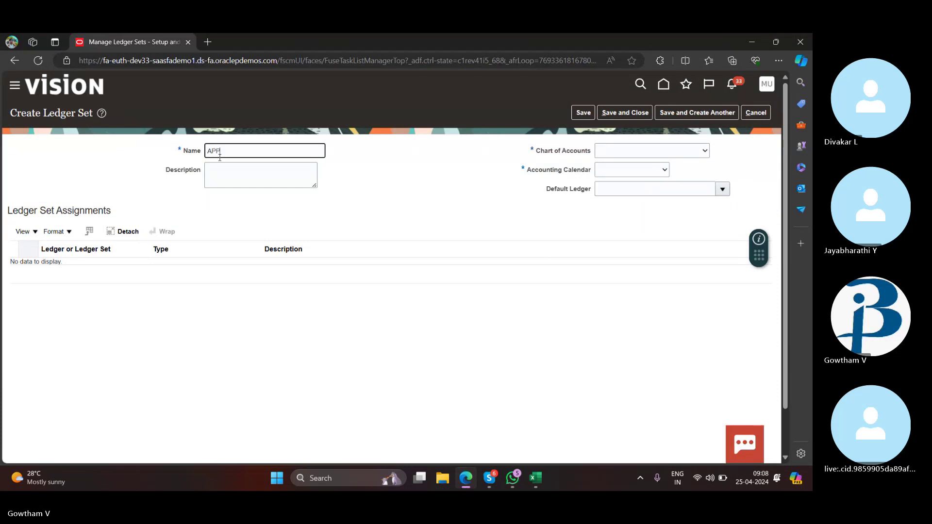
{"action": "type", "text": "APPLE LEDGER SET"}
{"action": "left_click", "coordinate": [691, 152]}
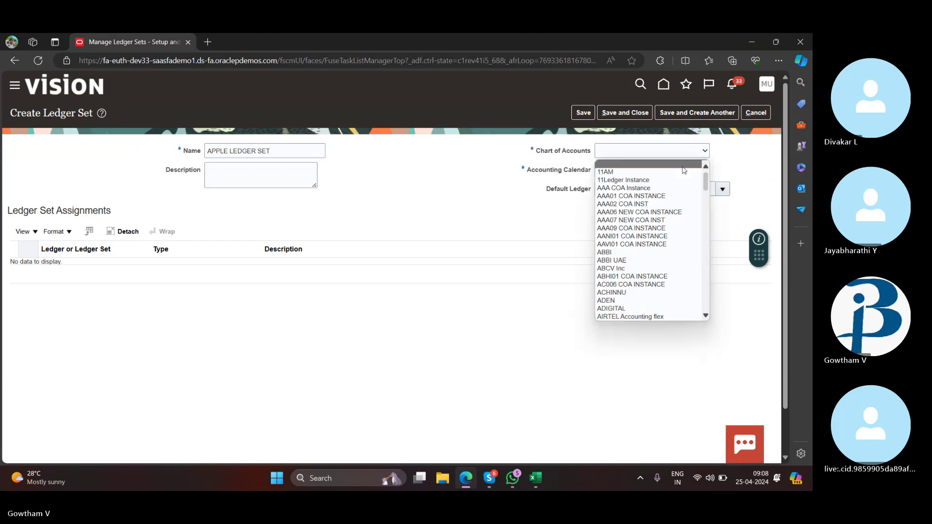
{"action": "scroll", "coordinate": [628, 267], "scroll_direction": "down", "scroll_amount": 3}
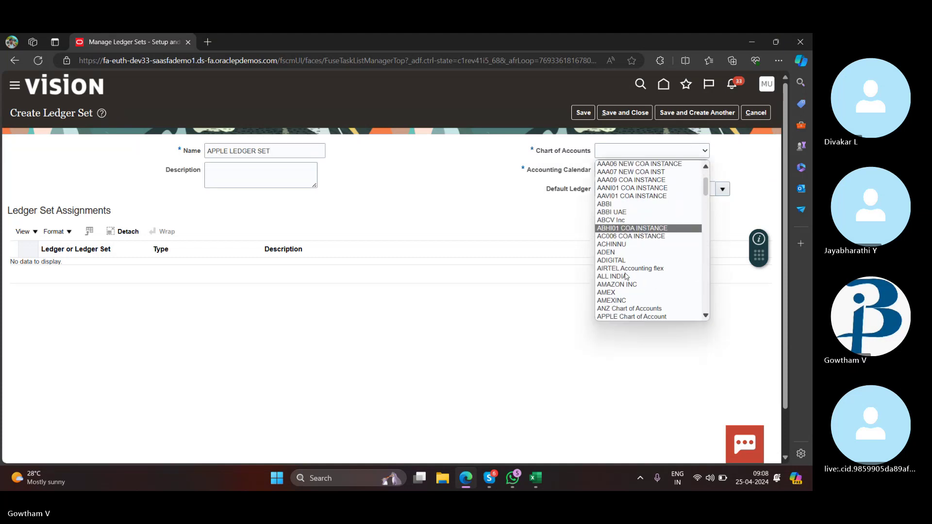
{"action": "scroll", "coordinate": [626, 277], "scroll_direction": "down", "scroll_amount": 1}
{"action": "left_click", "coordinate": [631, 268]}
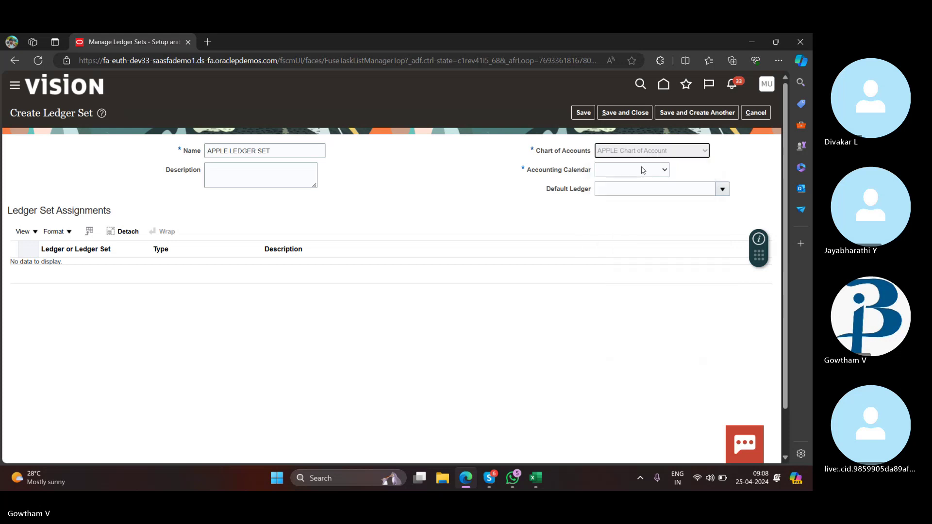
Step: Set the ledger set's accounting calendar to APPLE Calander
{"action": "left_click", "coordinate": [643, 170]}
{"action": "scroll", "coordinate": [590, 283], "scroll_direction": "down", "scroll_amount": 1}
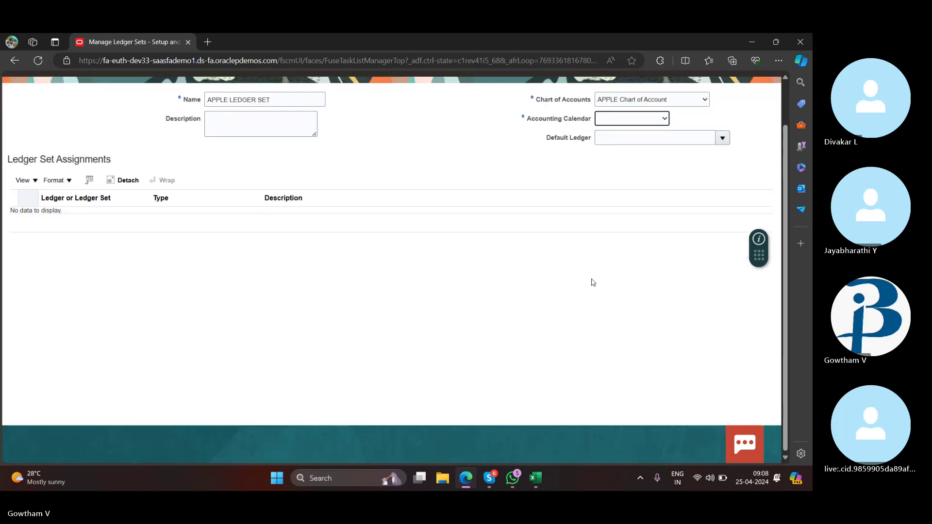
{"action": "left_click", "coordinate": [644, 116]}
{"action": "scroll", "coordinate": [626, 209], "scroll_direction": "down", "scroll_amount": 2}
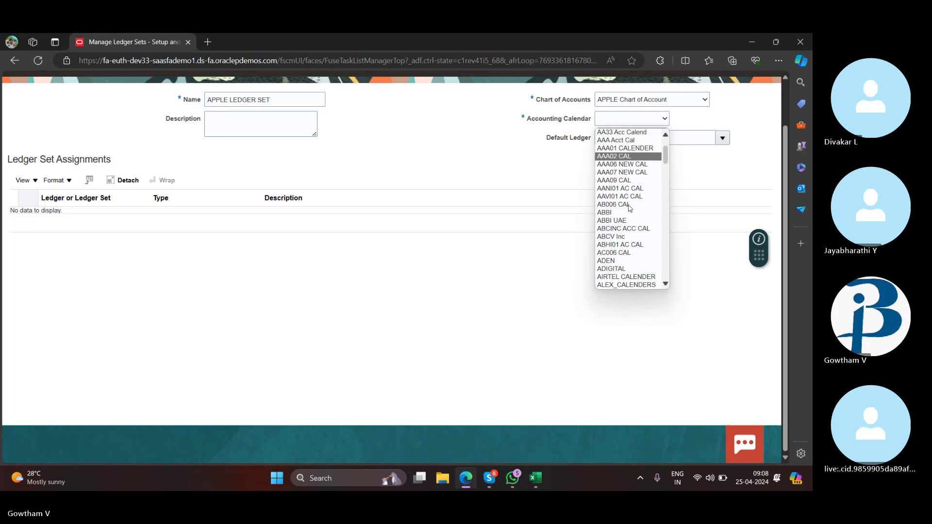
{"action": "scroll", "coordinate": [621, 199], "scroll_direction": "up", "scroll_amount": 2}
{"action": "scroll", "coordinate": [632, 185], "scroll_direction": "up", "scroll_amount": 1}
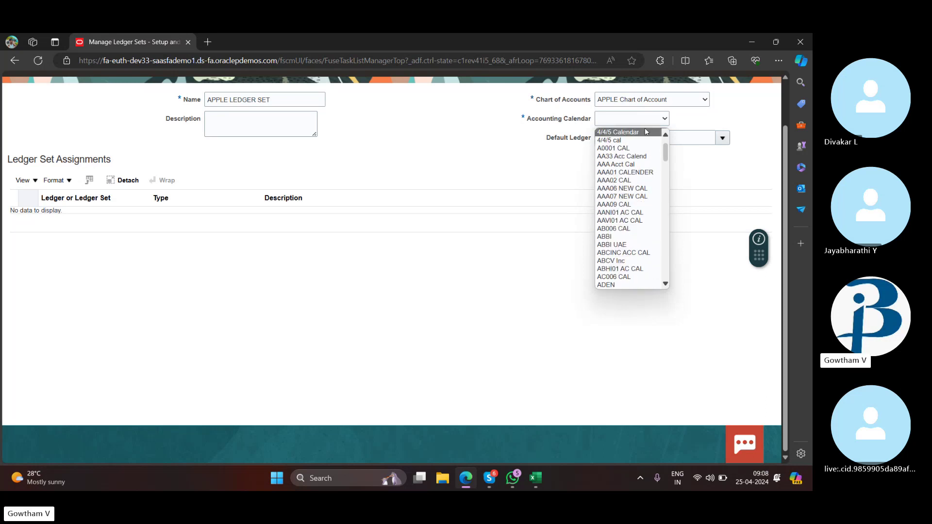
{"action": "scroll", "coordinate": [641, 185], "scroll_direction": "down", "scroll_amount": 3}
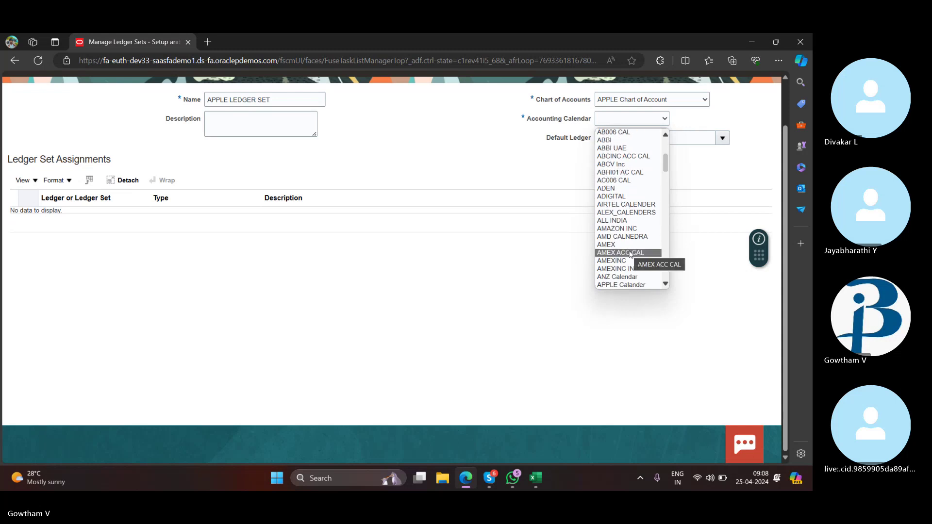
{"action": "scroll", "coordinate": [618, 184], "scroll_direction": "down", "scroll_amount": 1}
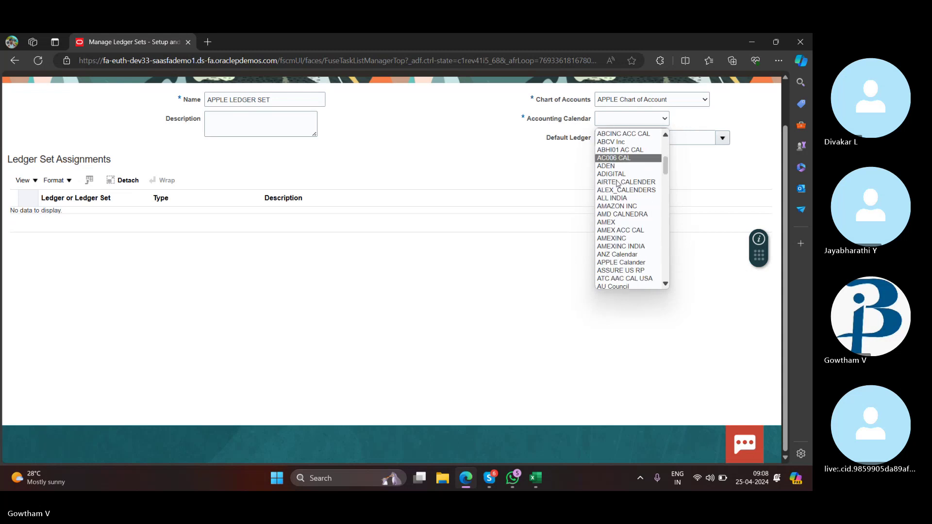
{"action": "left_click", "coordinate": [621, 243]}
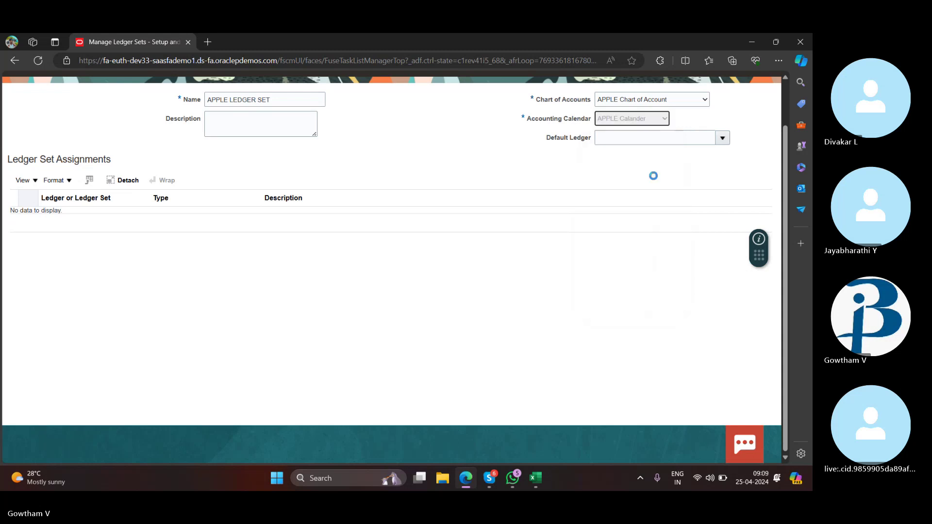
Step: Set the default ledger to APPLE Primary Ledger and try to save and close the ledger set
{"action": "left_click", "coordinate": [681, 140]}
{"action": "type", "text": "ap"}
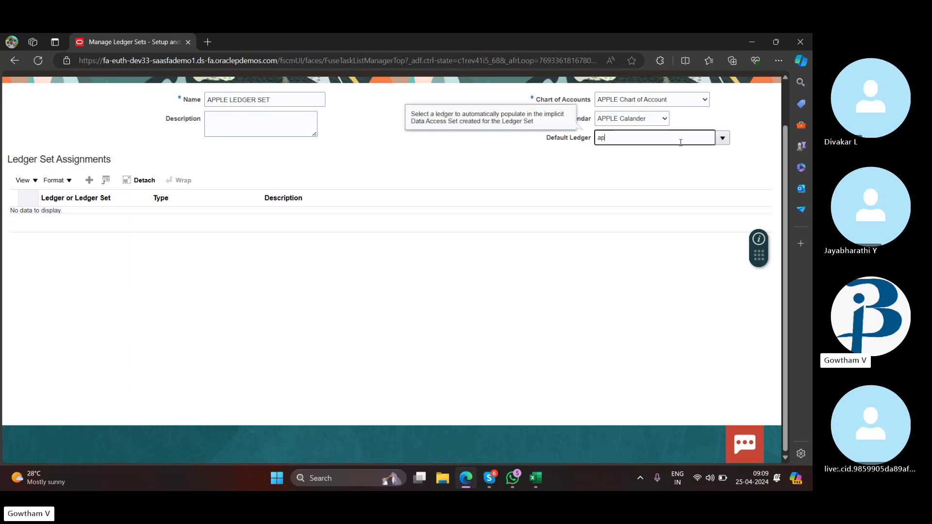
{"action": "type", "text": "ple"}
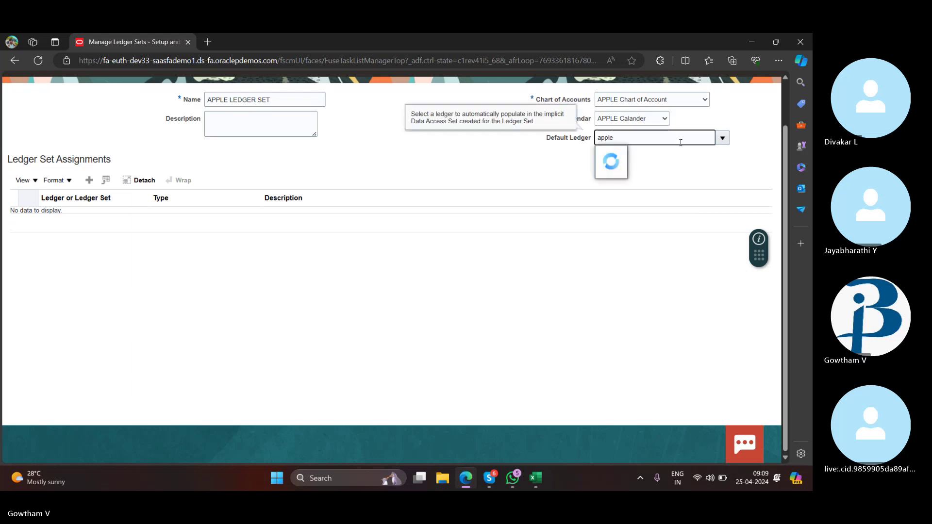
{"action": "key", "text": "Down"}
{"action": "key", "text": "Return"}
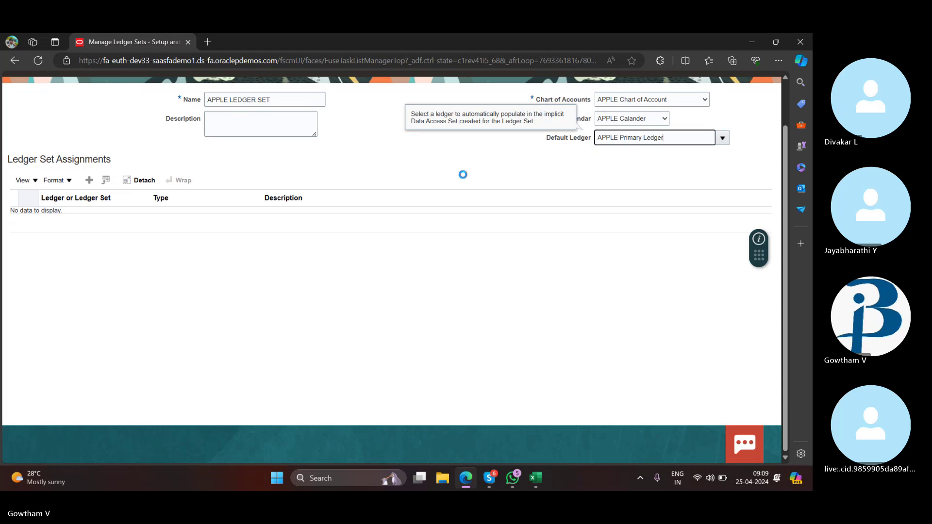
{"action": "left_click", "coordinate": [645, 110]}
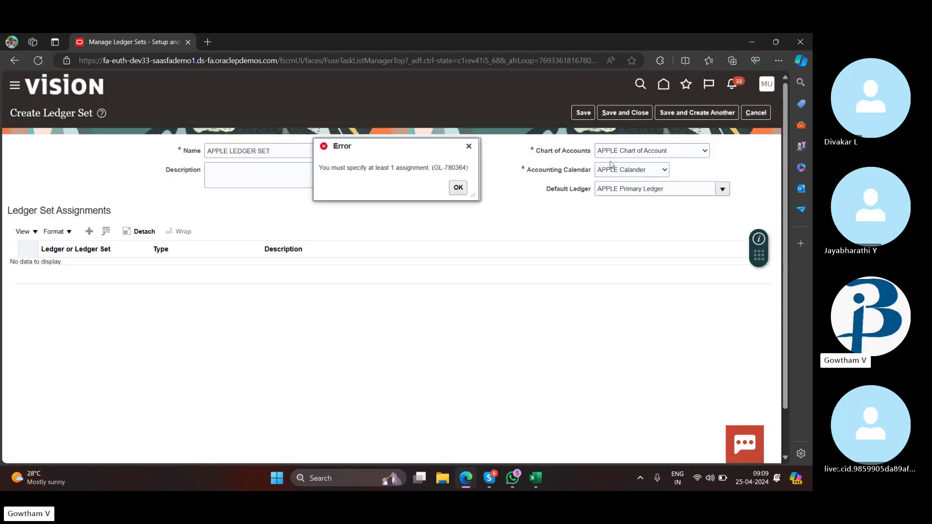
{"action": "left_click", "coordinate": [457, 188]}
Step: Add APPLE Primary Ledger as a ledger set assignment, then save and close the ledger set and finish the task
{"action": "left_click", "coordinate": [89, 231]}
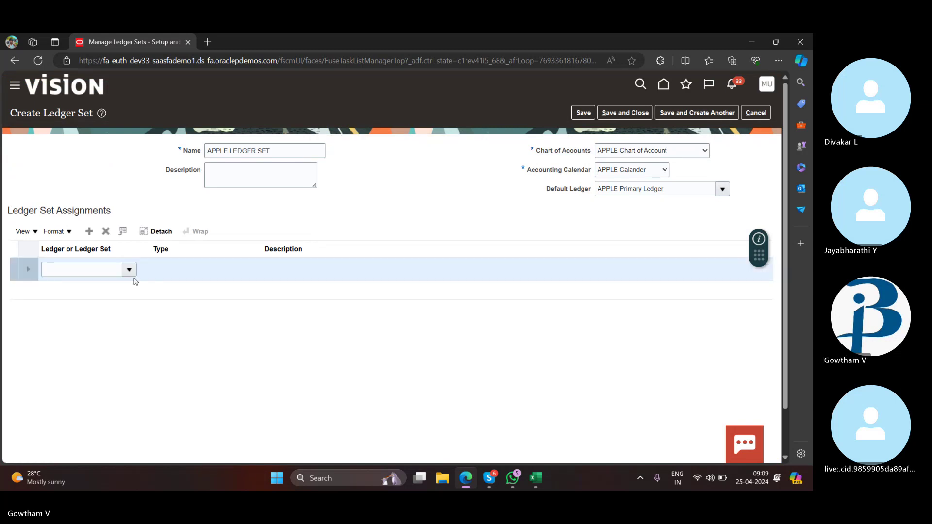
{"action": "left_click", "coordinate": [94, 271]}
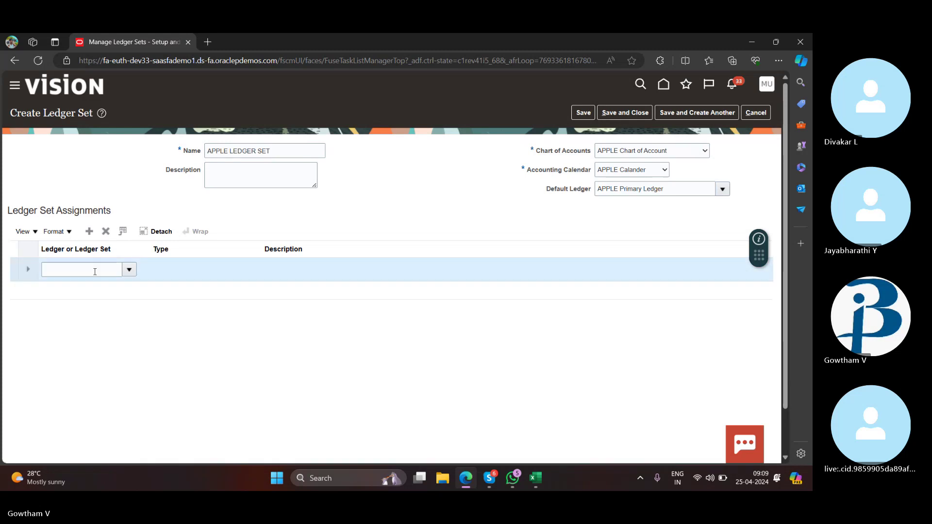
{"action": "type", "text": "apple"}
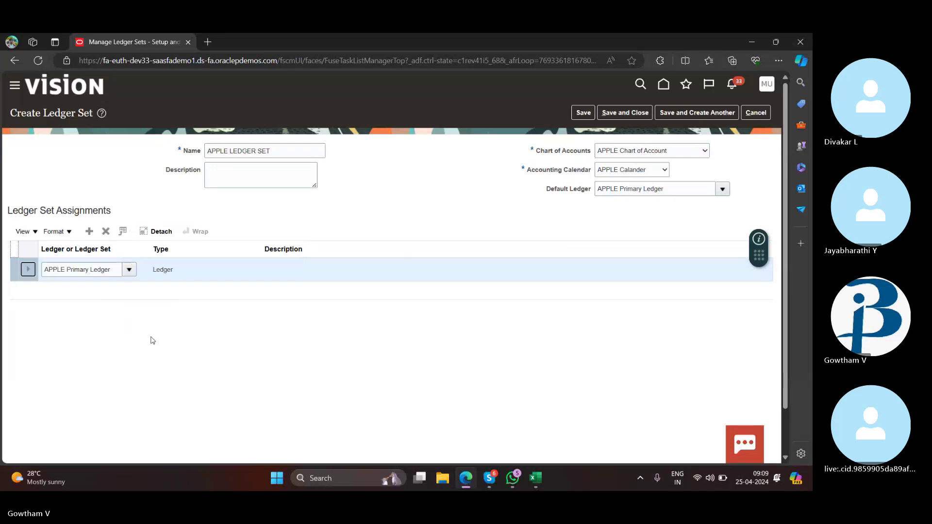
{"action": "left_click", "coordinate": [625, 112]}
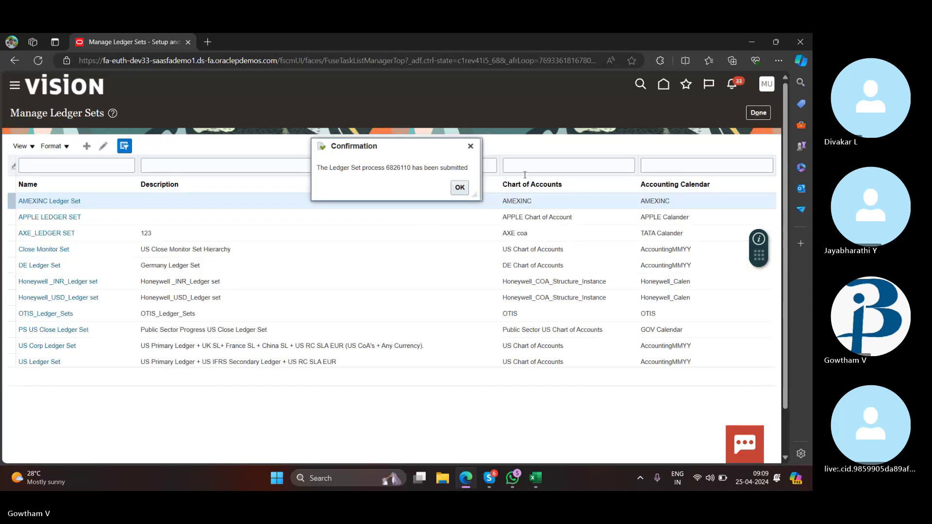
{"action": "key", "text": "Return"}
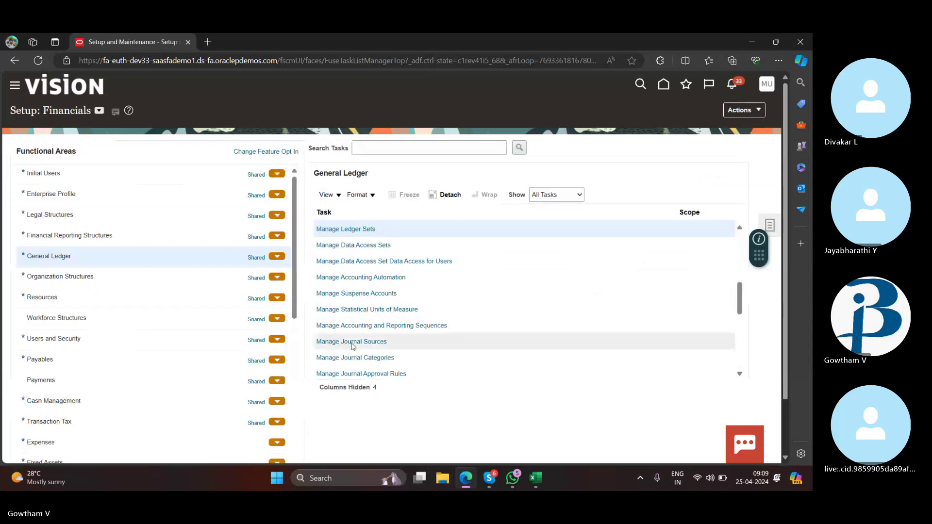
{"action": "left_click", "coordinate": [397, 264]}
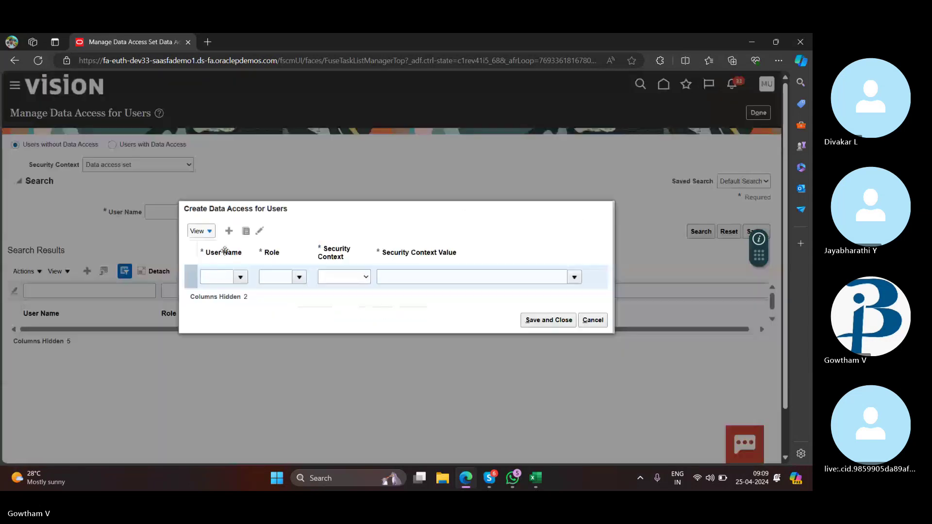
{"action": "left_click", "coordinate": [217, 277]}
{"action": "type", "text": "m"}
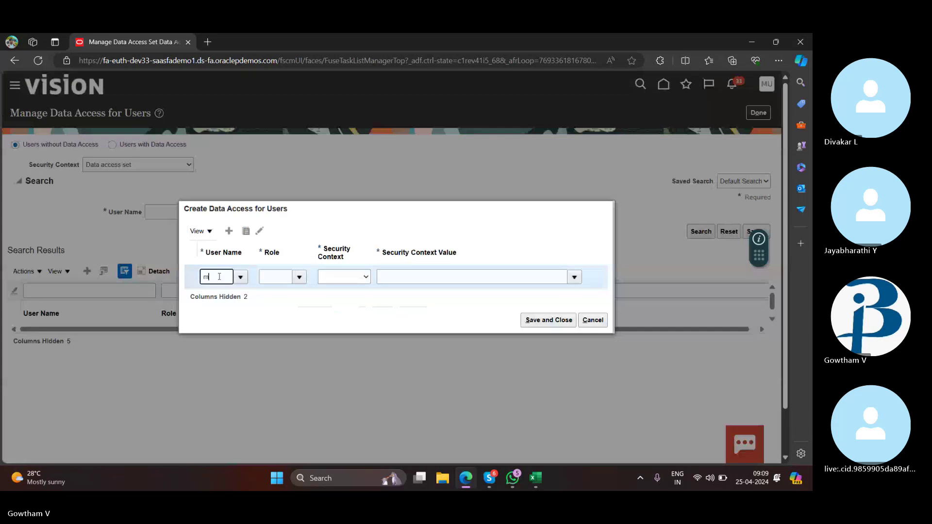
{"action": "type", "text": "uthyal"}
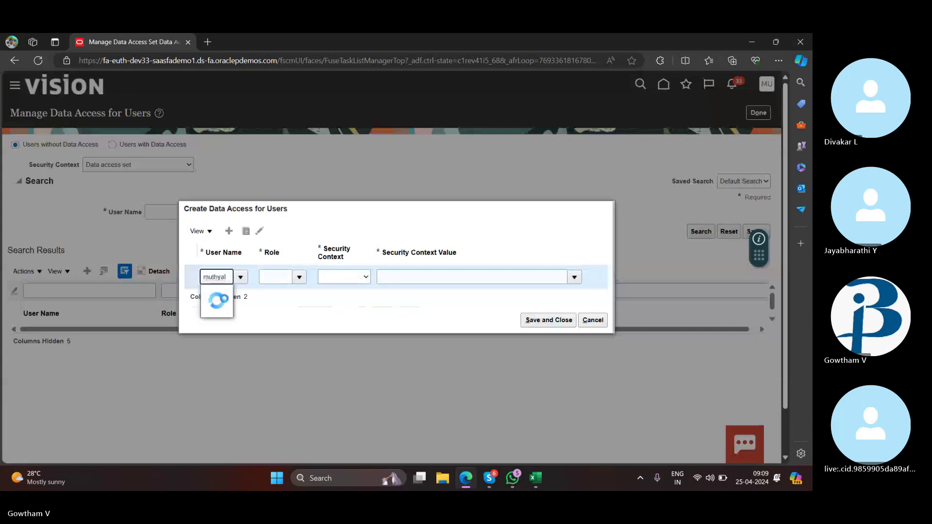
{"action": "key", "text": "Tab"}
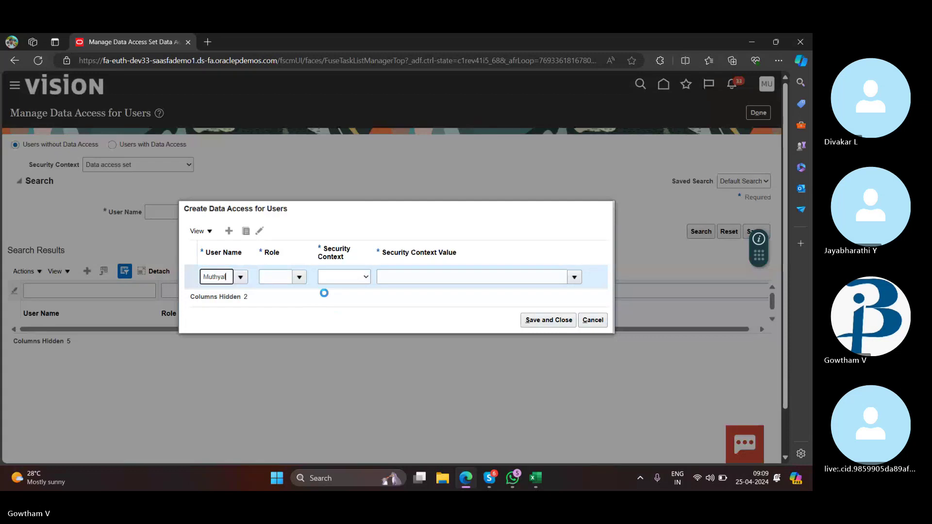
{"action": "left_click", "coordinate": [285, 278]}
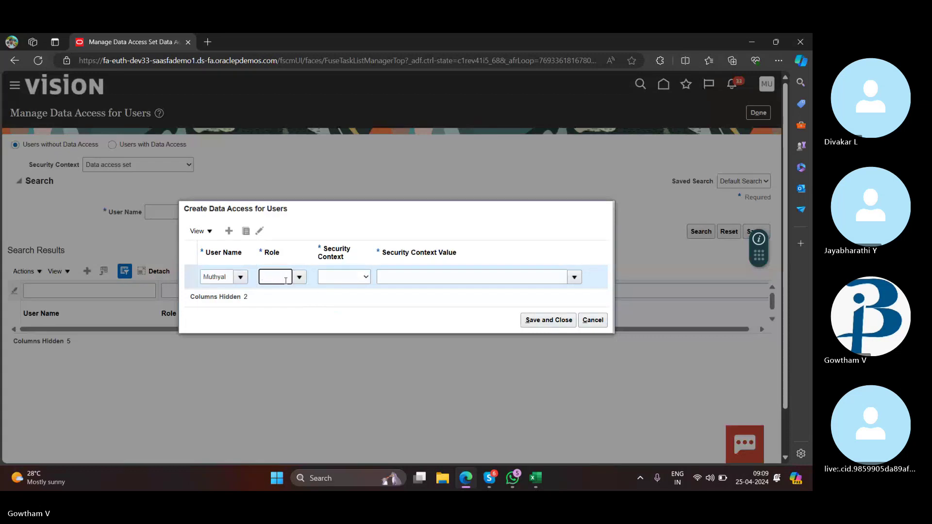
{"action": "type", "text": "general"}
{"action": "left_click", "coordinate": [316, 292]}
{"action": "left_click", "coordinate": [351, 282]}
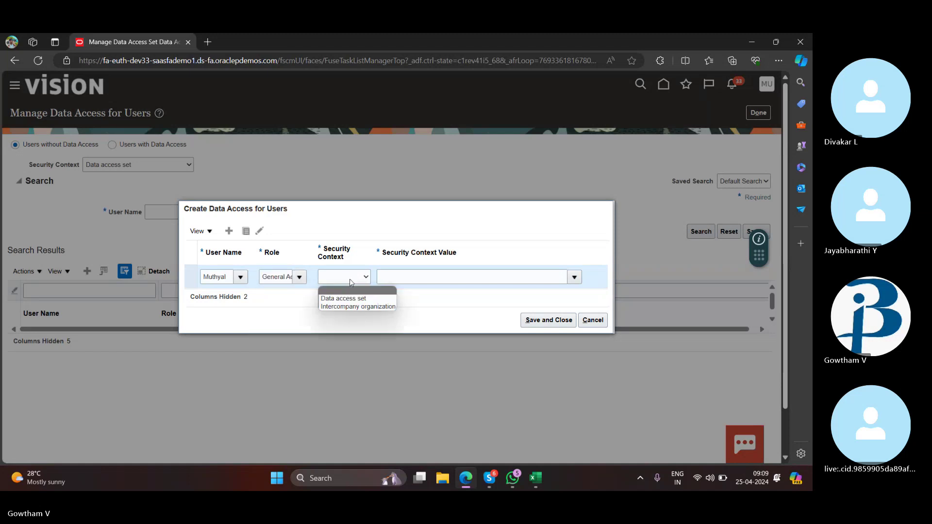
{"action": "left_click", "coordinate": [348, 299]}
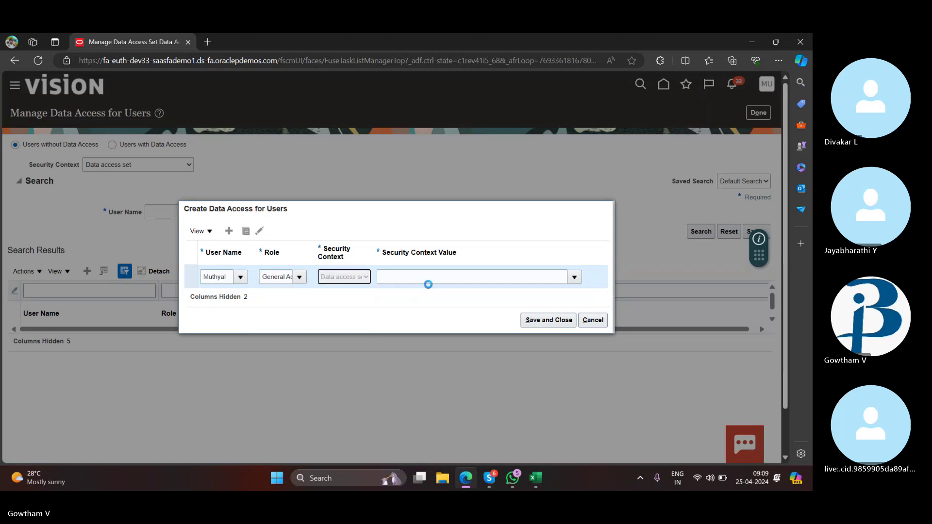
{"action": "left_click", "coordinate": [352, 277]}
{"action": "left_click", "coordinate": [347, 306]}
{"action": "left_click", "coordinate": [593, 320]}
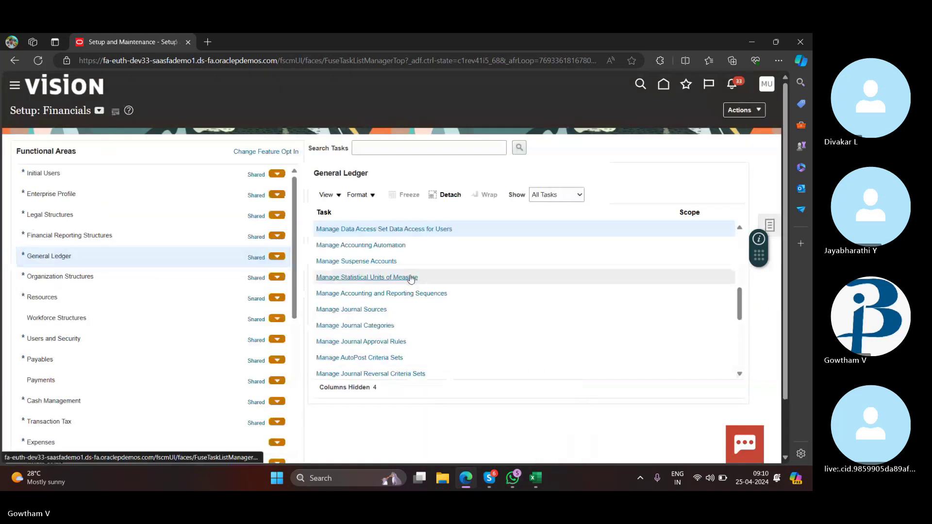
Step: Look through all setup tasks of the General Ledger and Organization Structures functional areas for the next configuration task
{"action": "scroll", "coordinate": [410, 278], "scroll_direction": "down", "scroll_amount": 2}
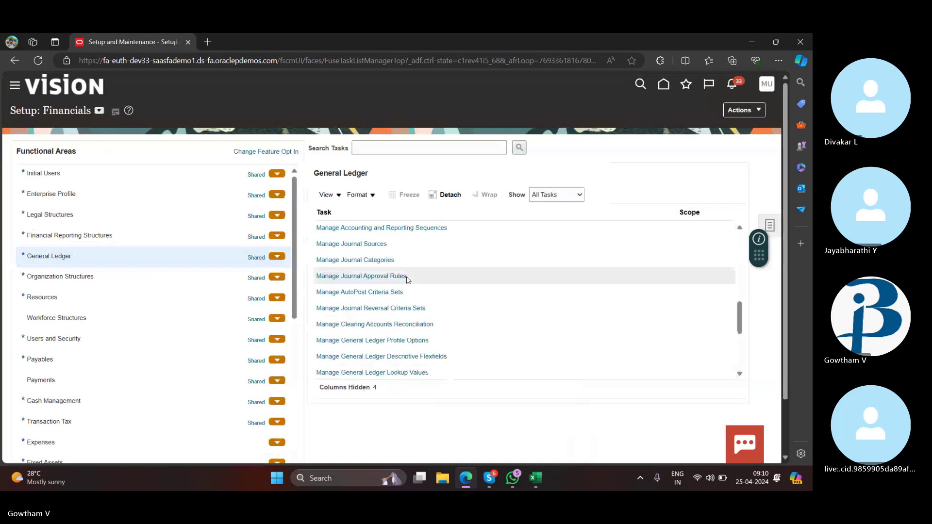
{"action": "scroll", "coordinate": [408, 281], "scroll_direction": "down", "scroll_amount": 2}
{"action": "scroll", "coordinate": [407, 280], "scroll_direction": "down", "scroll_amount": 5}
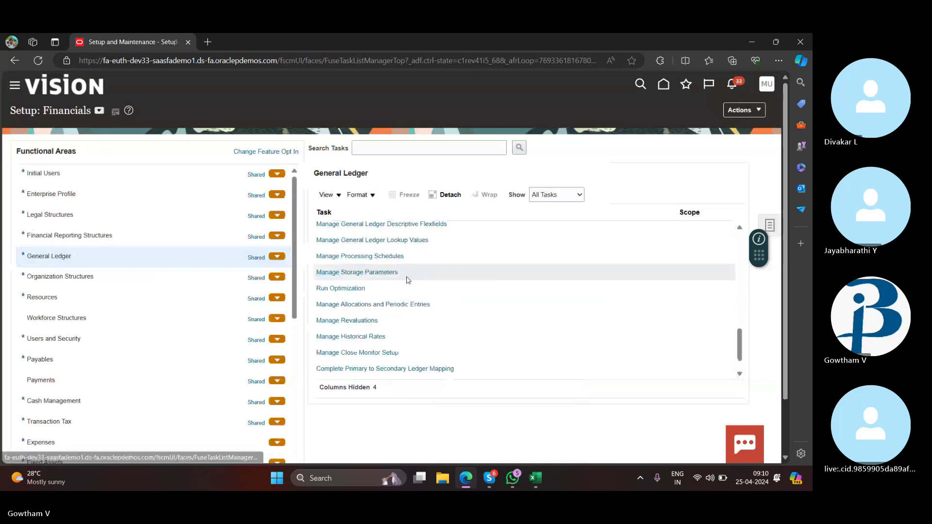
{"action": "scroll", "coordinate": [389, 279], "scroll_direction": "up", "scroll_amount": 6}
{"action": "left_click", "coordinate": [192, 219]}
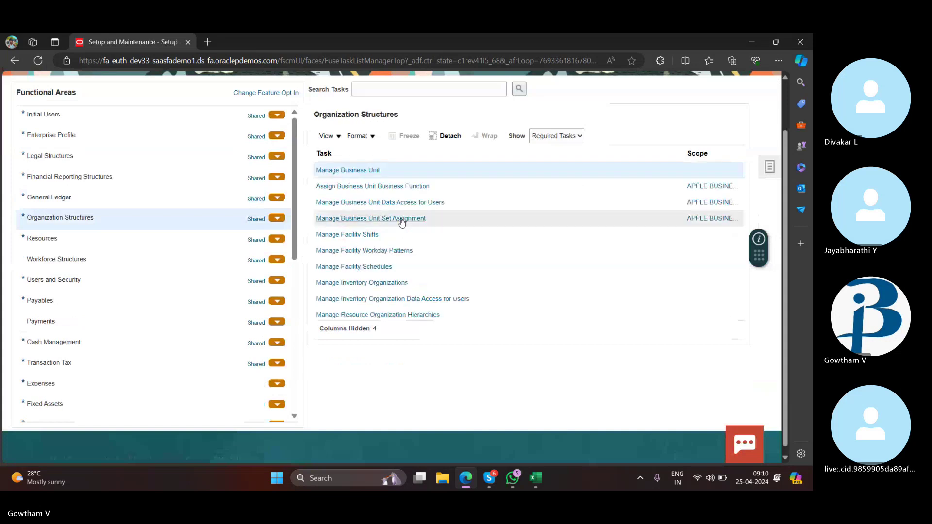
{"action": "left_click", "coordinate": [568, 137]}
{"action": "left_click", "coordinate": [556, 153]}
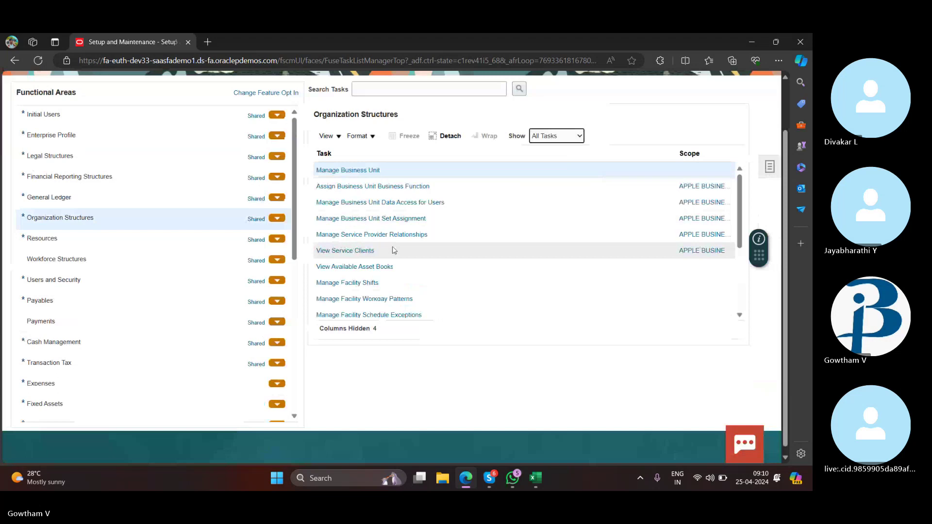
{"action": "scroll", "coordinate": [394, 251], "scroll_direction": "down", "scroll_amount": 2}
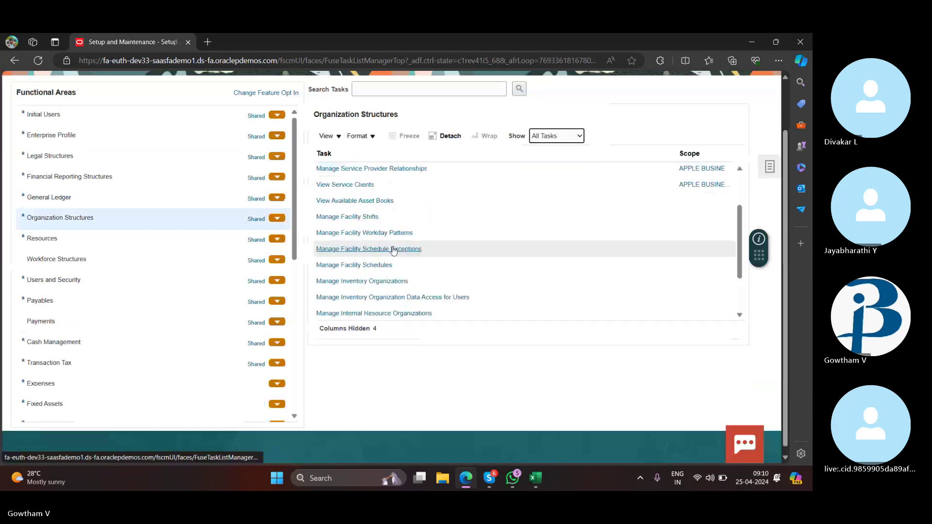
{"action": "scroll", "coordinate": [395, 250], "scroll_direction": "down", "scroll_amount": 2}
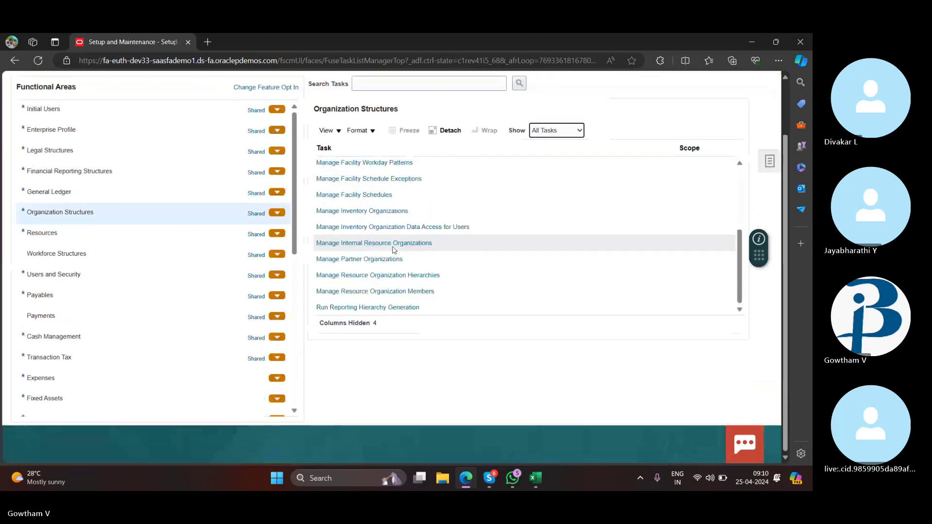
Step: Examine the full list of Financial Reporting Structures setup tasks
{"action": "left_click", "coordinate": [114, 230]}
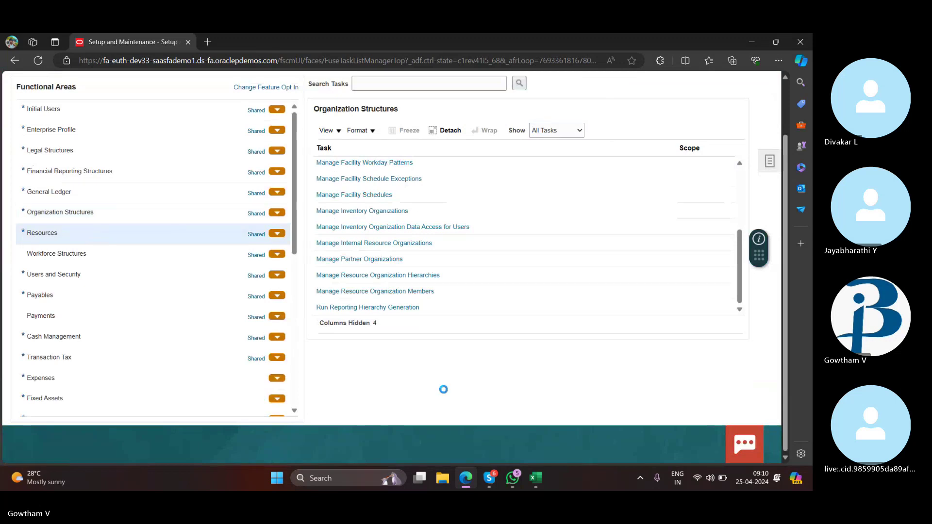
{"action": "triple_click", "coordinate": [99, 169]}
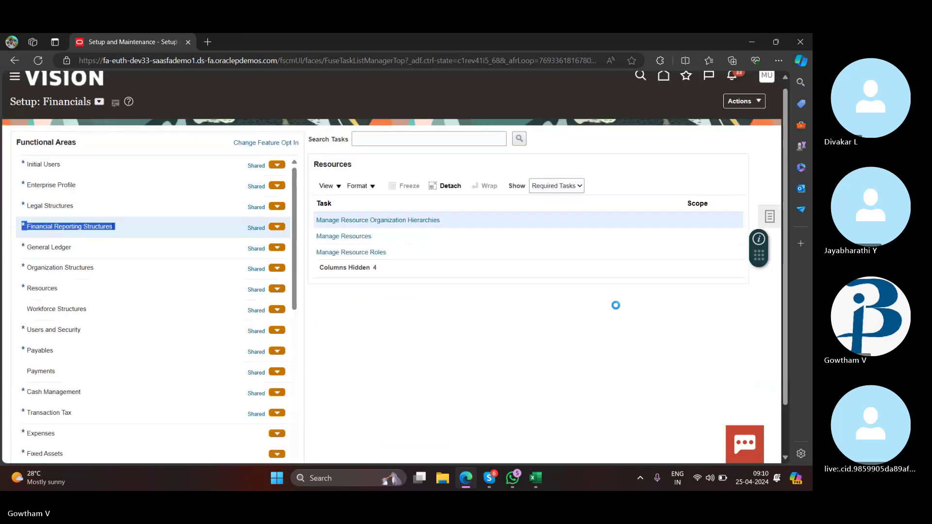
{"action": "left_click", "coordinate": [553, 189]}
{"action": "left_click", "coordinate": [540, 203]}
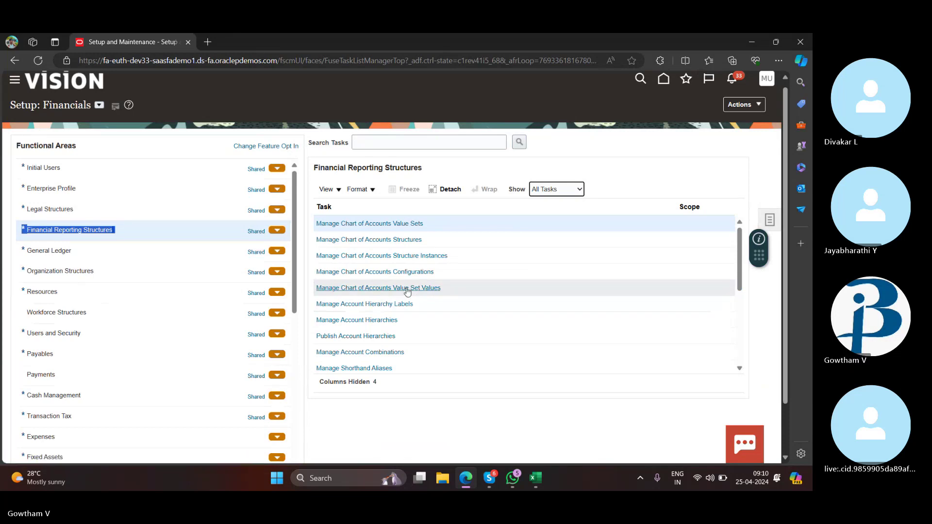
{"action": "scroll", "coordinate": [398, 294], "scroll_direction": "down", "scroll_amount": 2}
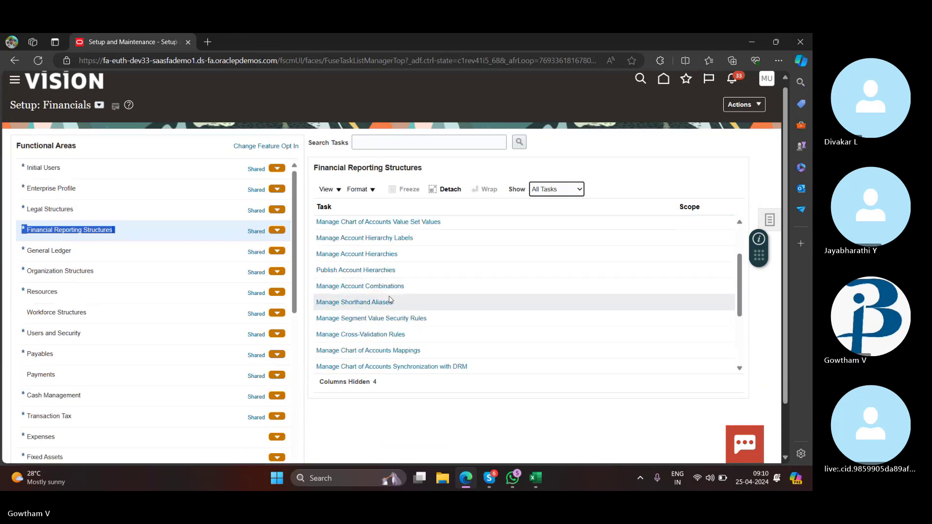
{"action": "scroll", "coordinate": [389, 300], "scroll_direction": "down", "scroll_amount": 2}
{"action": "scroll", "coordinate": [389, 302], "scroll_direction": "down", "scroll_amount": 3}
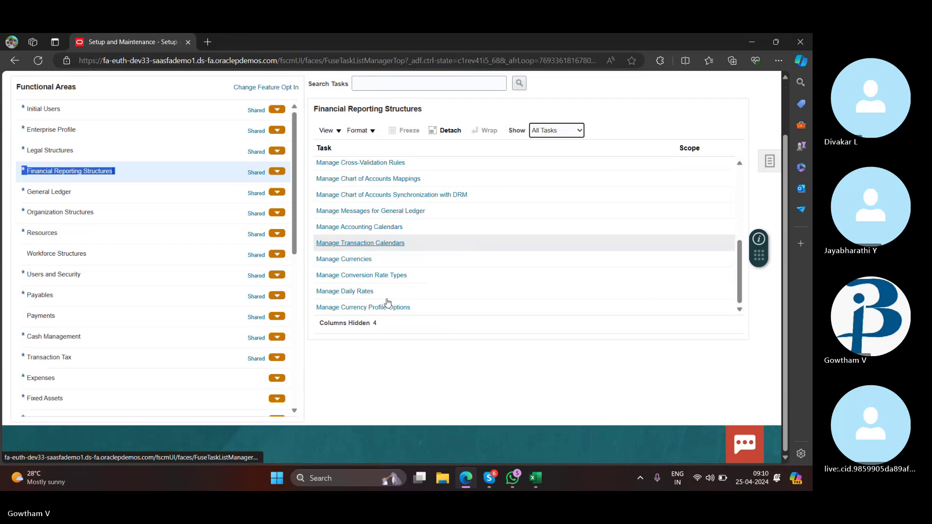
{"action": "scroll", "coordinate": [403, 291], "scroll_direction": "up", "scroll_amount": 4}
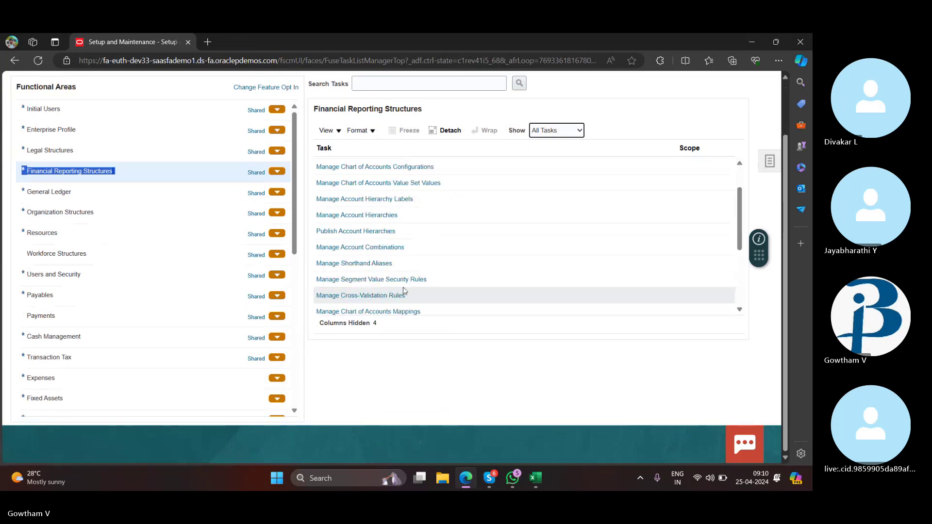
{"action": "scroll", "coordinate": [403, 291], "scroll_direction": "up", "scroll_amount": 3}
Step: Review the required tasks of Legal Structures and General Ledger
{"action": "left_click", "coordinate": [72, 214]}
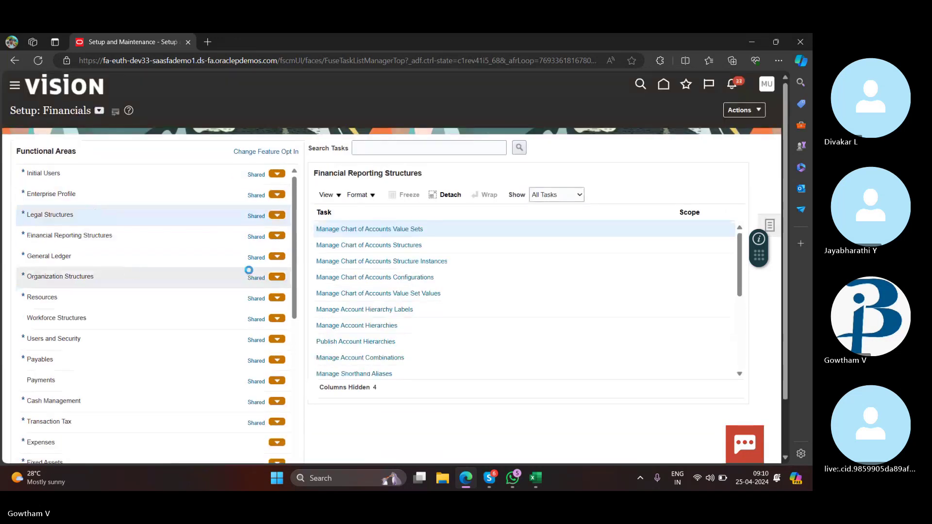
{"action": "left_click", "coordinate": [557, 195]}
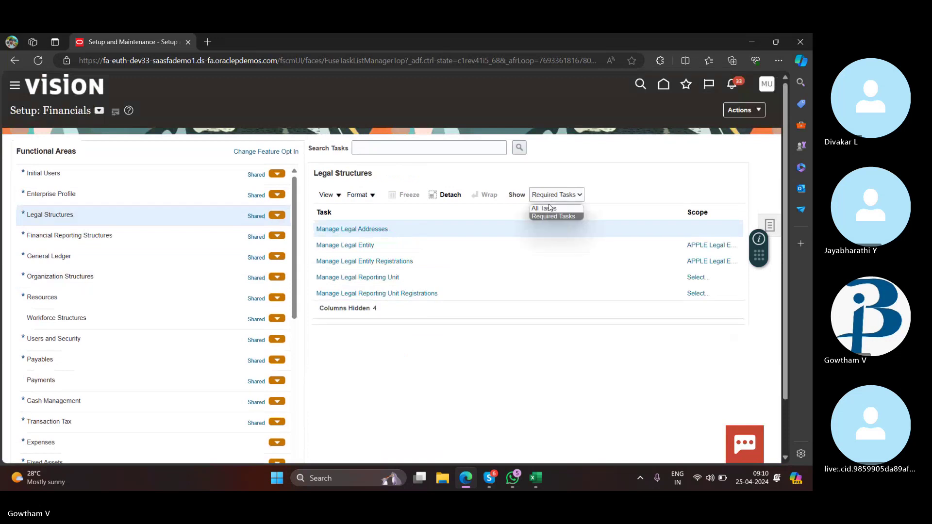
{"action": "left_click", "coordinate": [551, 215]}
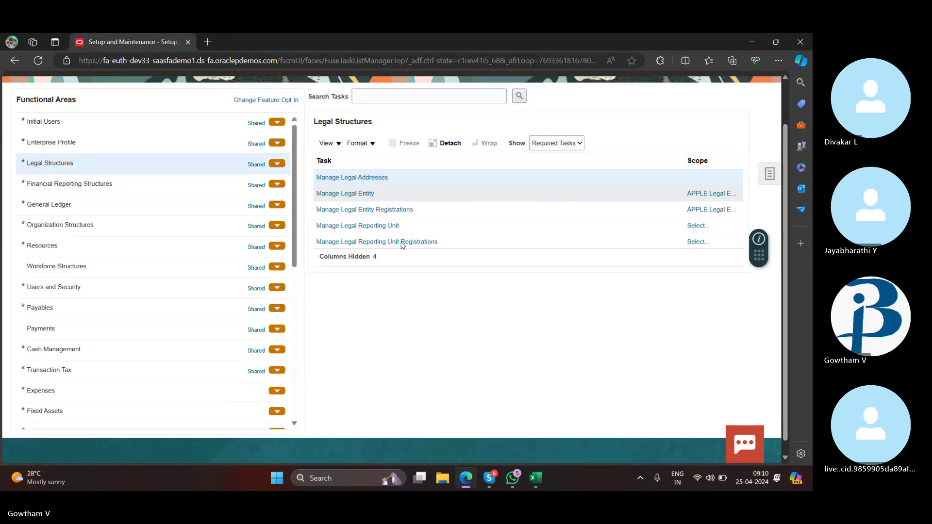
{"action": "left_click", "coordinate": [83, 257]}
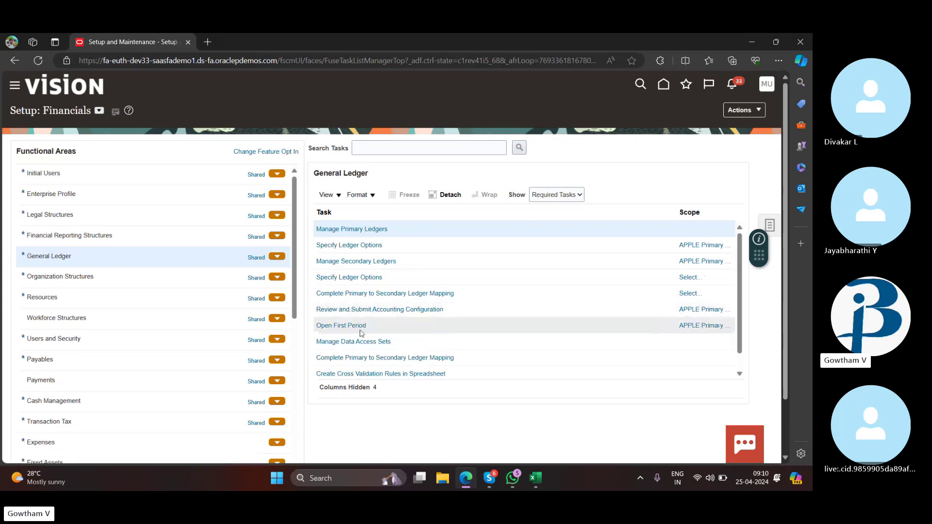
Step: Switch to the Excel workbook and add the entry "16.open first period" in cell G34, two rows below "15.manage ledger set"
{"action": "mouse_move", "coordinate": [535, 488]}
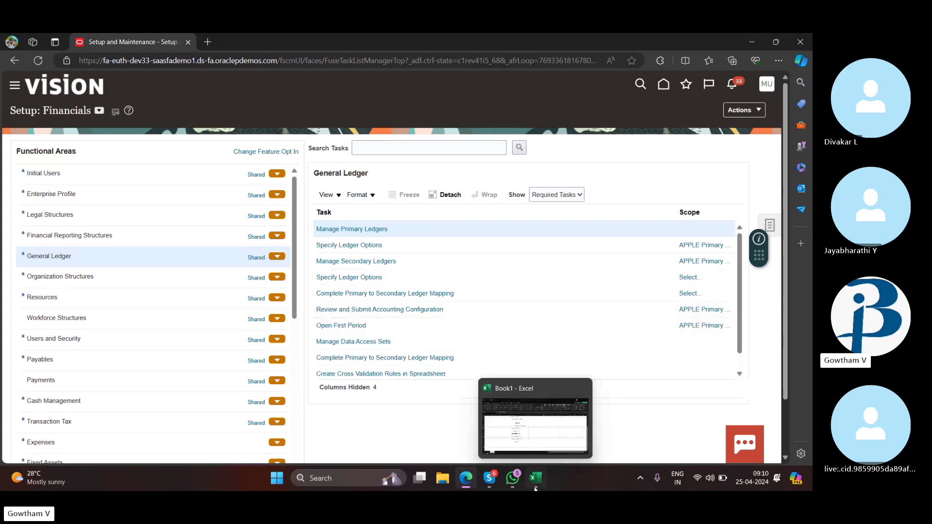
{"action": "left_click", "coordinate": [535, 488]}
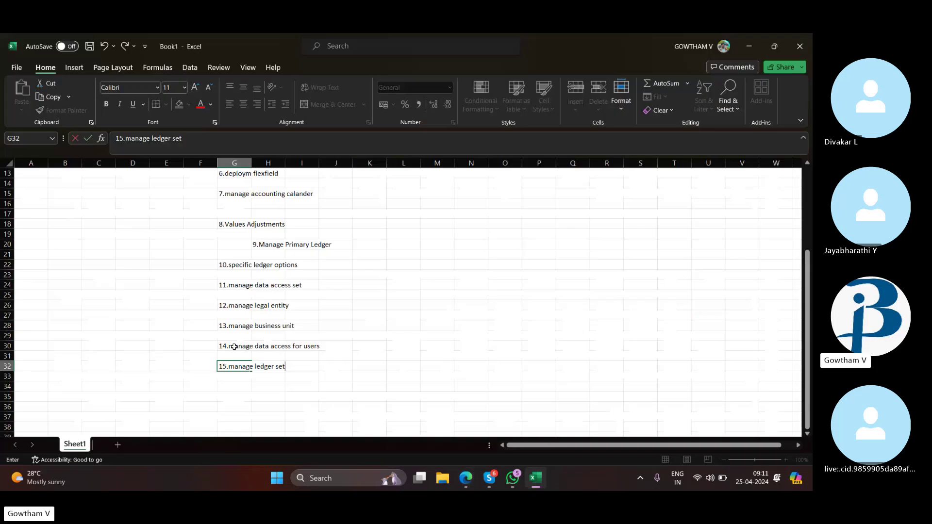
{"action": "key", "text": "Return"}
{"action": "key", "text": "Return"}
{"action": "type", "text": "16.ipen"}
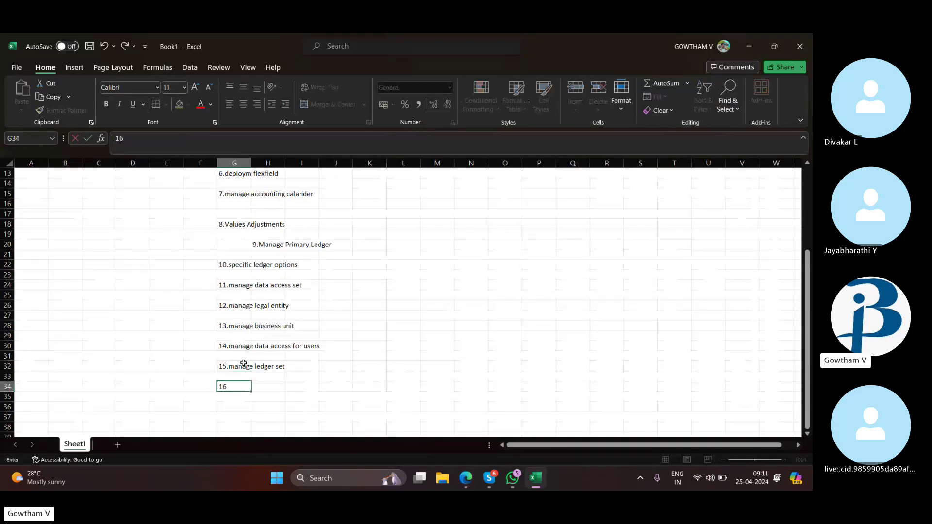
{"action": "key", "text": "BackSpace"}
{"action": "key", "text": "BackSpace"}
{"action": "key", "text": "BackSpace"}
{"action": "key", "text": "BackSpace"}
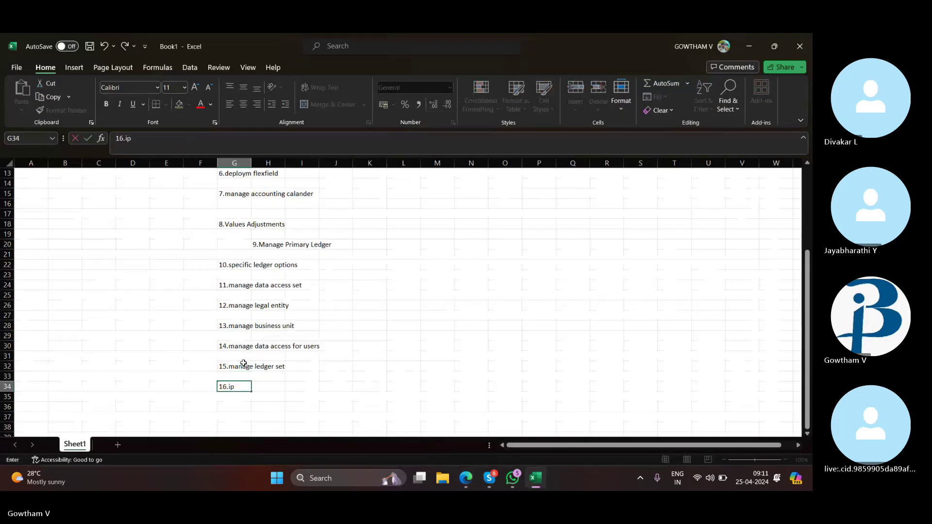
{"action": "type", "text": "op"}
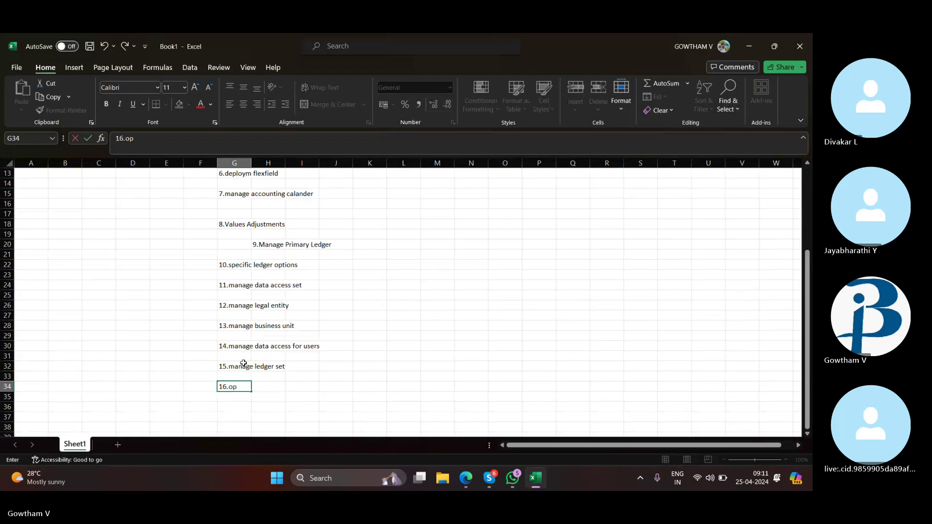
{"action": "type", "text": "en first period"}
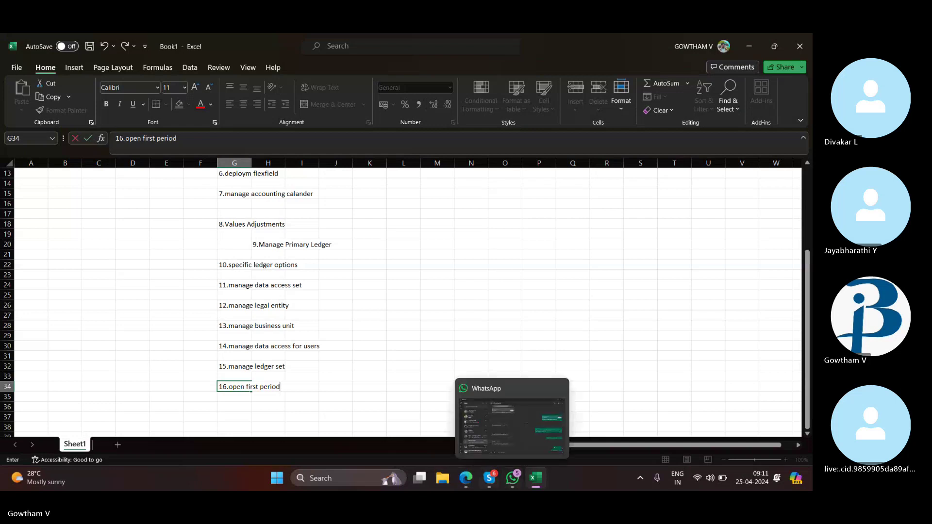
Step: Switch back to Oracle in the browser and try to set up the Open First Period process with data access set APPLE DATA SET
{"action": "mouse_move", "coordinate": [484, 490]}
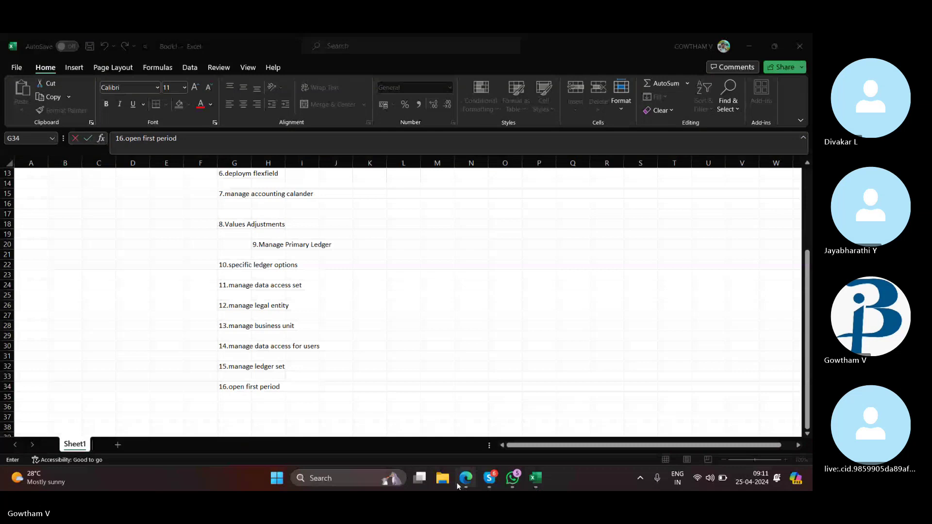
{"action": "left_click", "coordinate": [456, 483]}
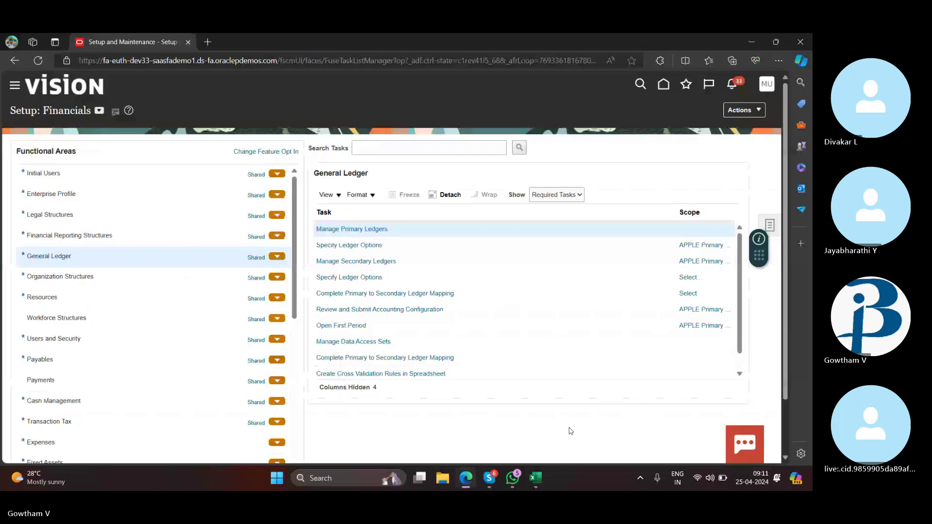
{"action": "left_click", "coordinate": [341, 326]}
{"action": "left_click", "coordinate": [135, 237]}
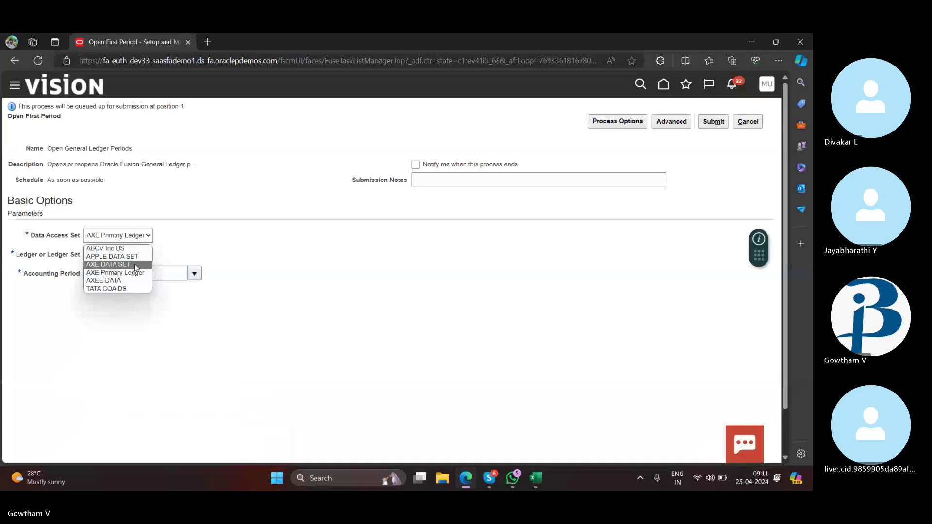
{"action": "left_click", "coordinate": [139, 256]}
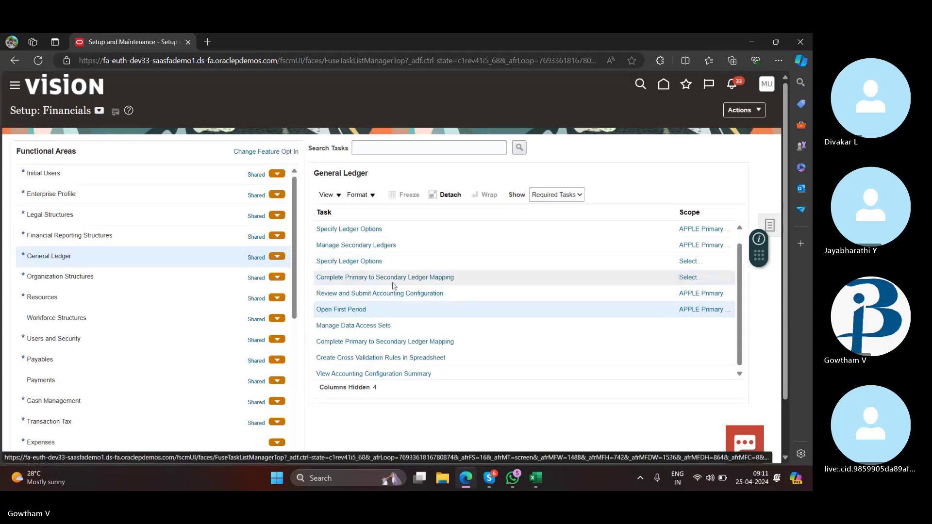
Step: Show all General Ledger tasks and open Manage Ledger Data Access for Users for the APPLE Primary Ledger
{"action": "left_click", "coordinate": [556, 195]}
{"action": "left_click", "coordinate": [551, 209]}
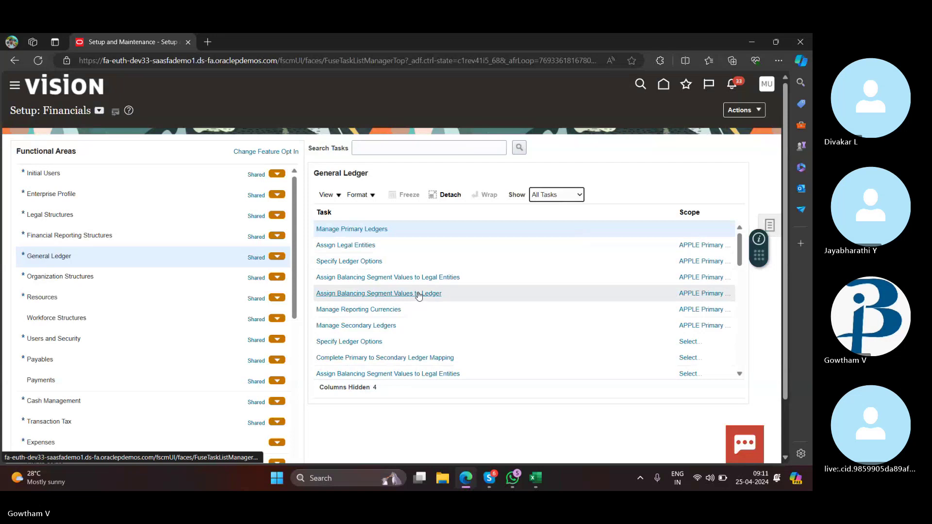
{"action": "scroll", "coordinate": [420, 299], "scroll_direction": "down", "scroll_amount": 2}
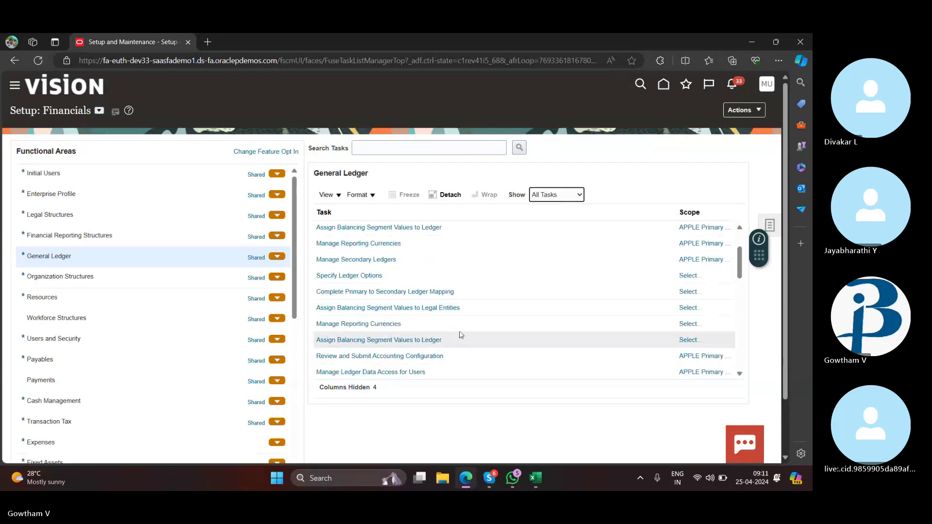
{"action": "left_click", "coordinate": [395, 373]}
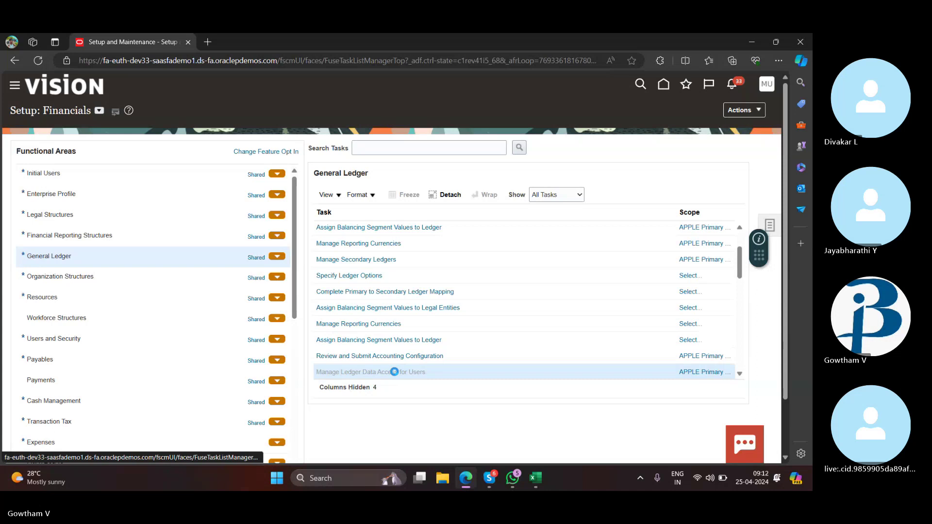